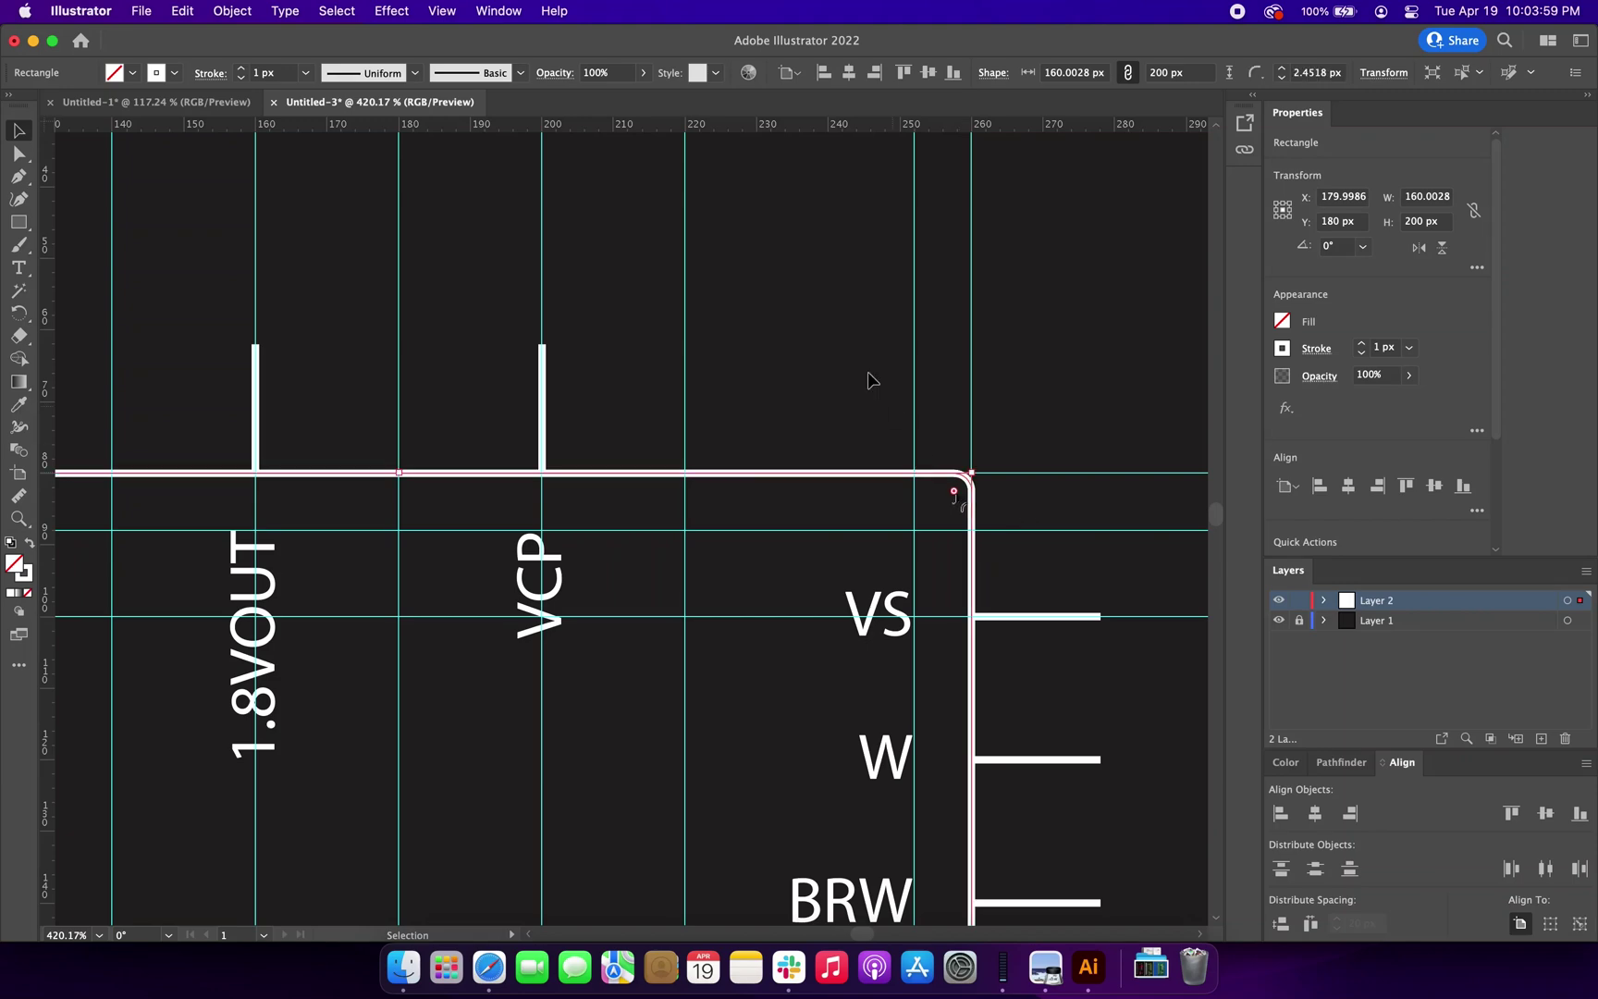
pyautogui.click(866, 375)
pyautogui.scroll(-6, 867, 370)
pyautogui.scroll(-3, 874, 353)
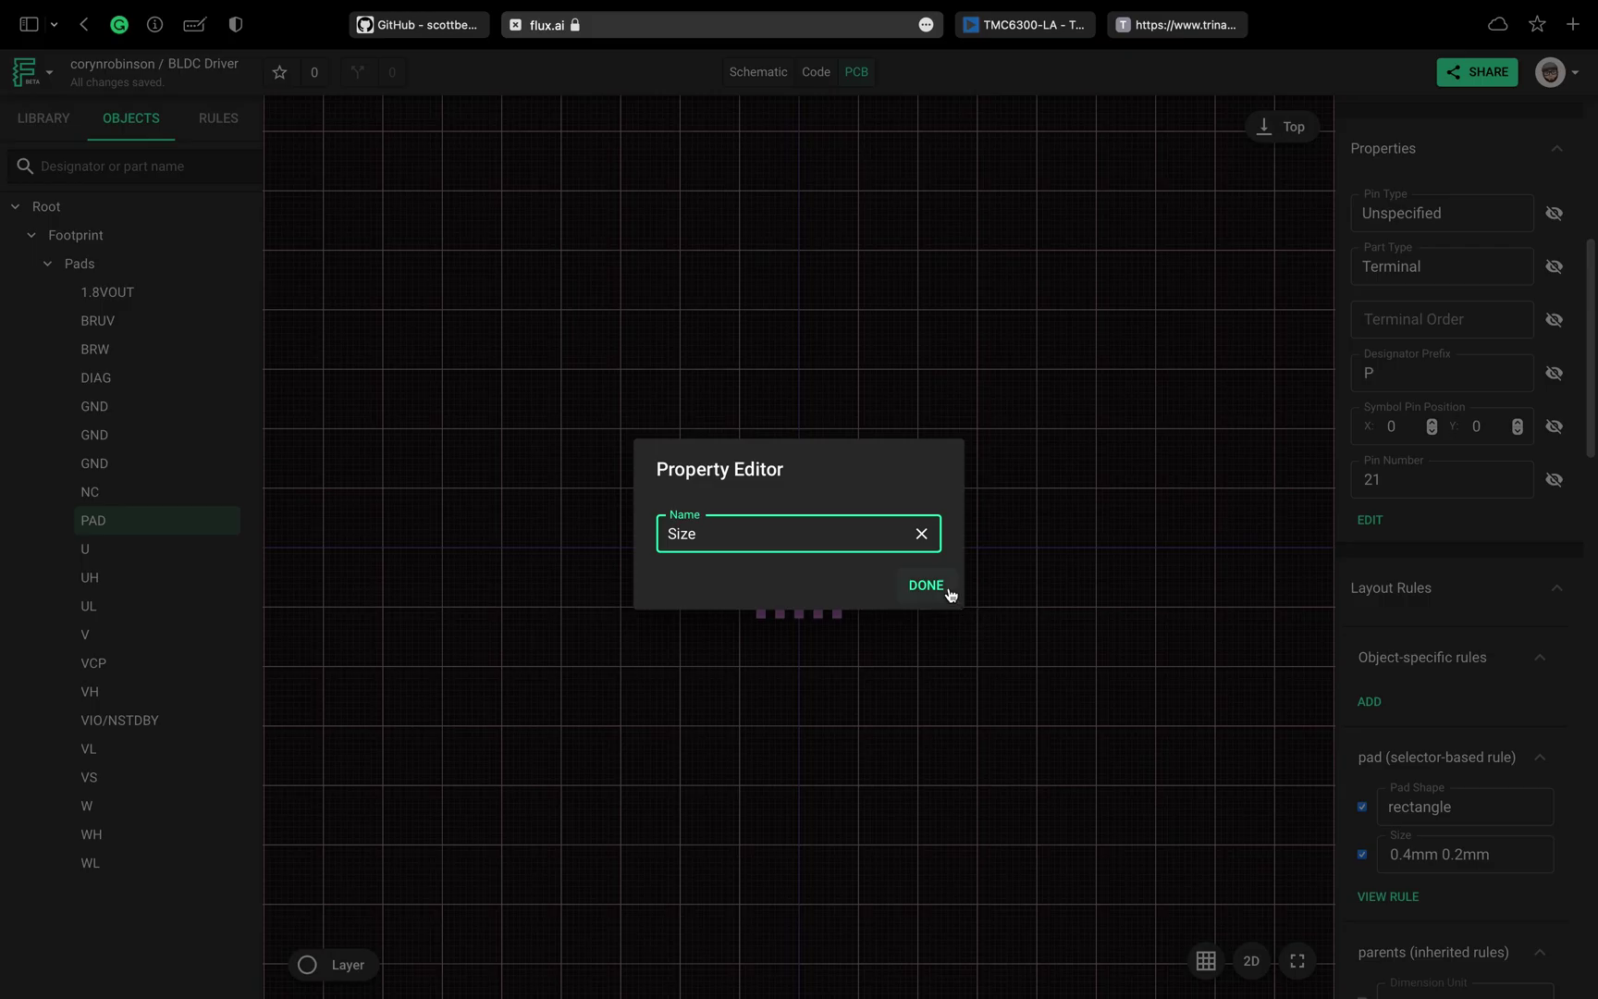
pyautogui.click(947, 587)
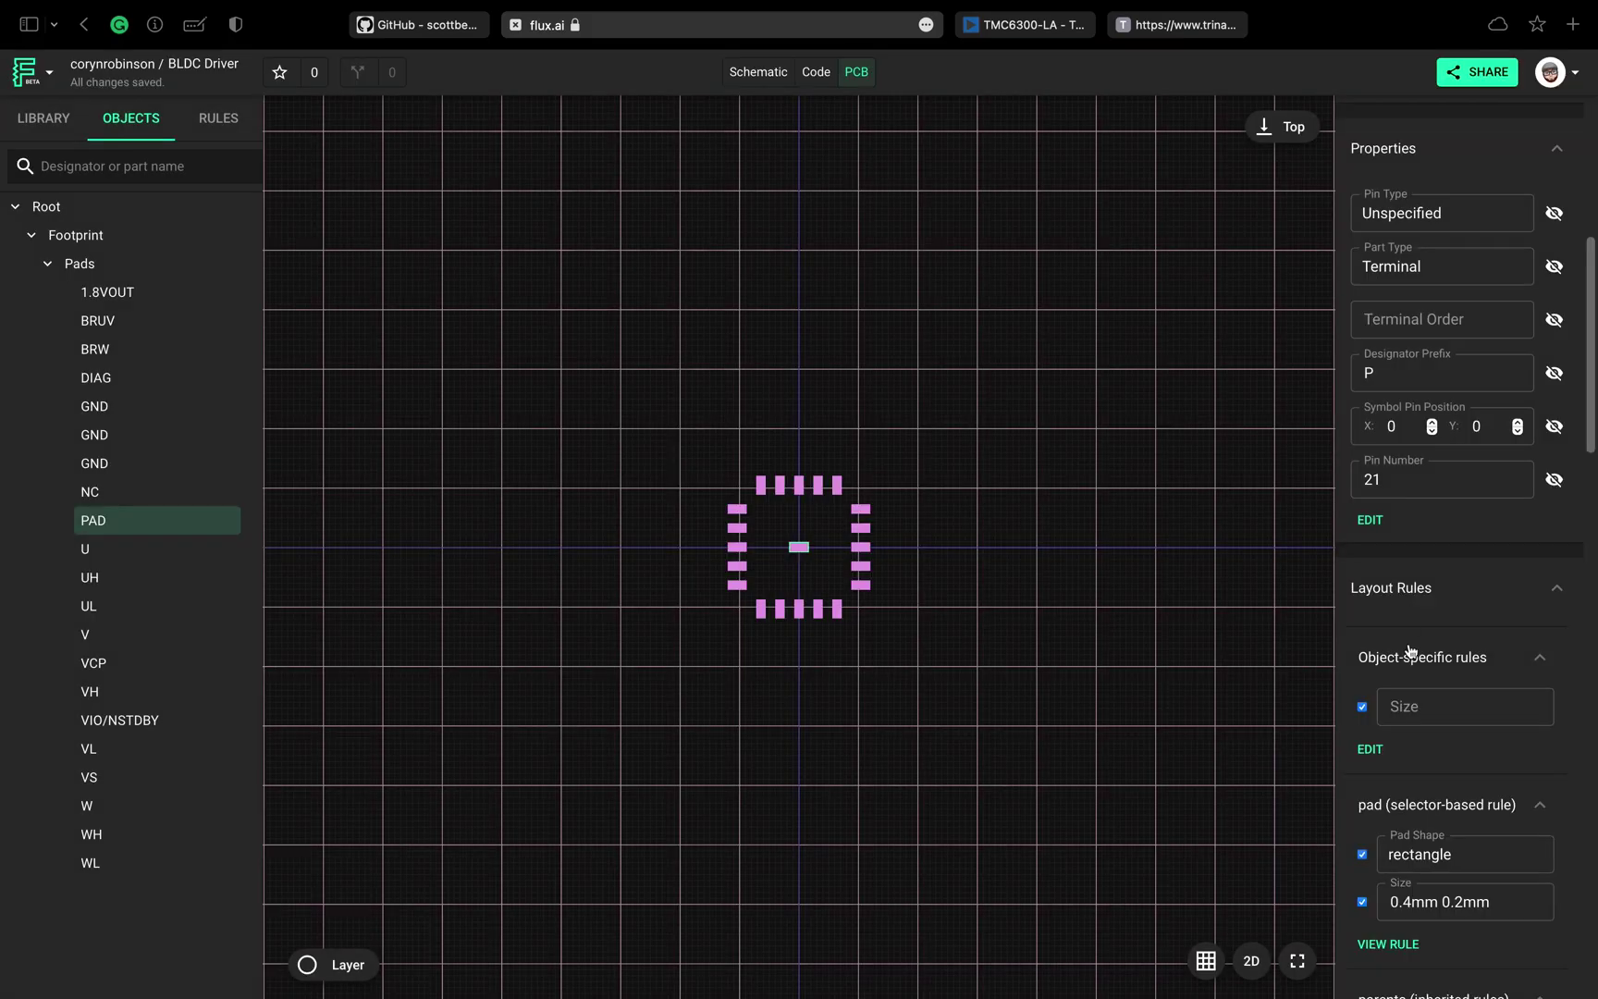
# - In Flux, set the object-specific size of the footprint's central PAD to 1.7
pyautogui.click(1423, 704)
pyautogui.write('1.7')
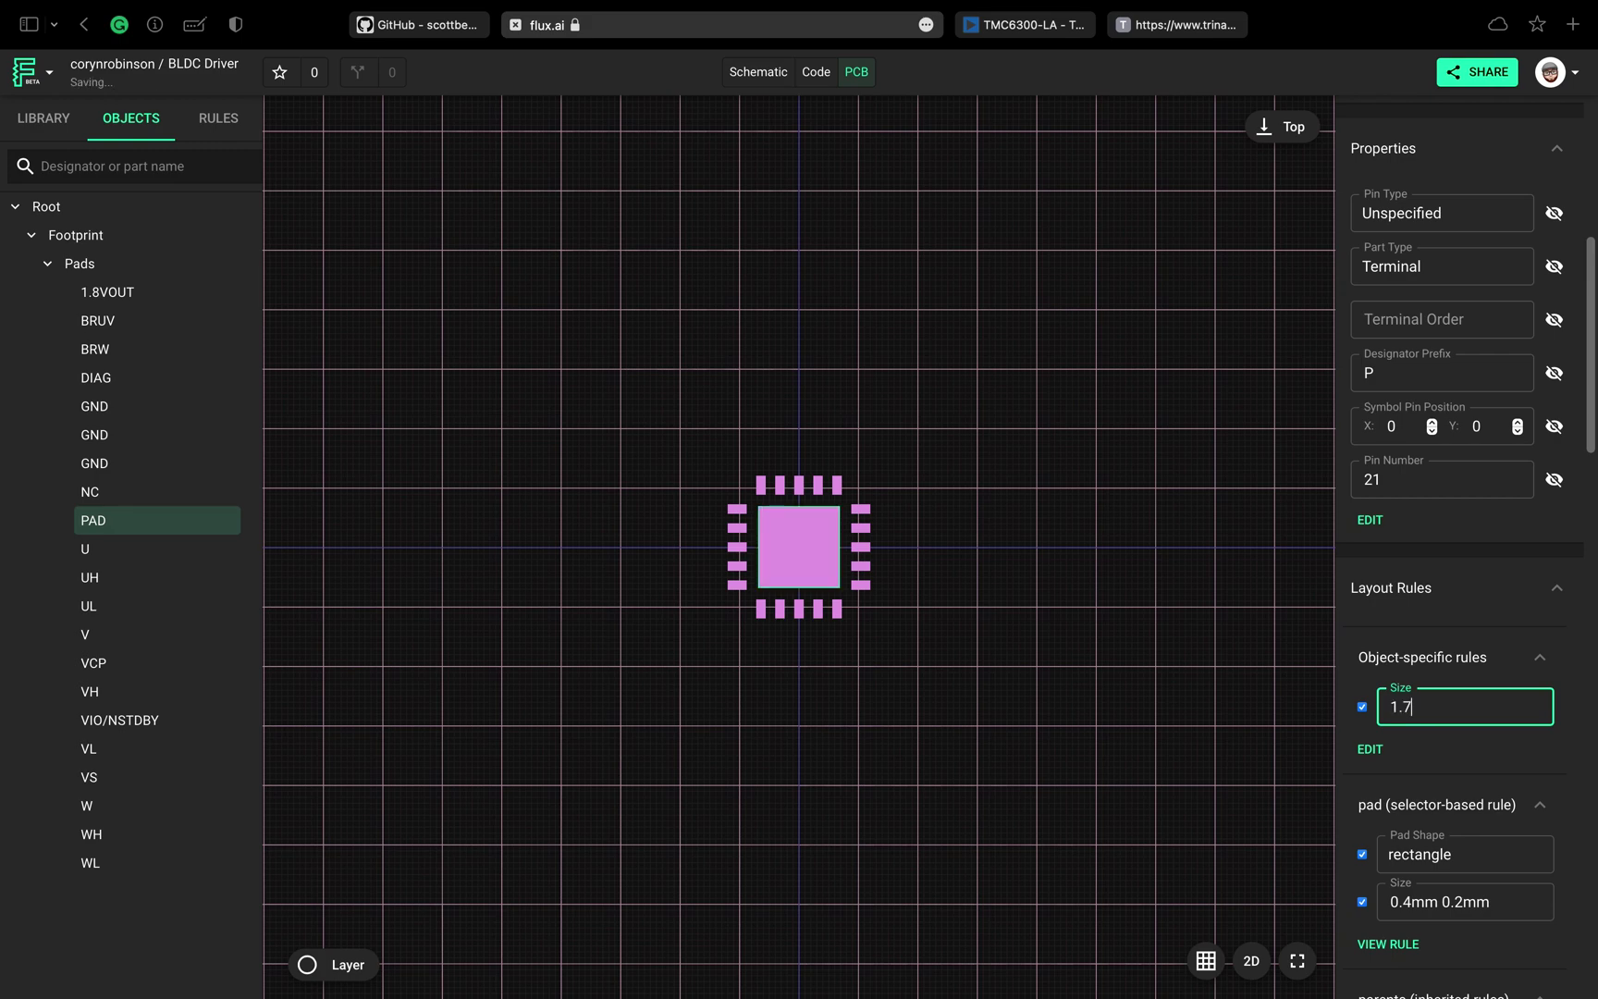
pyautogui.click(1570, 716)
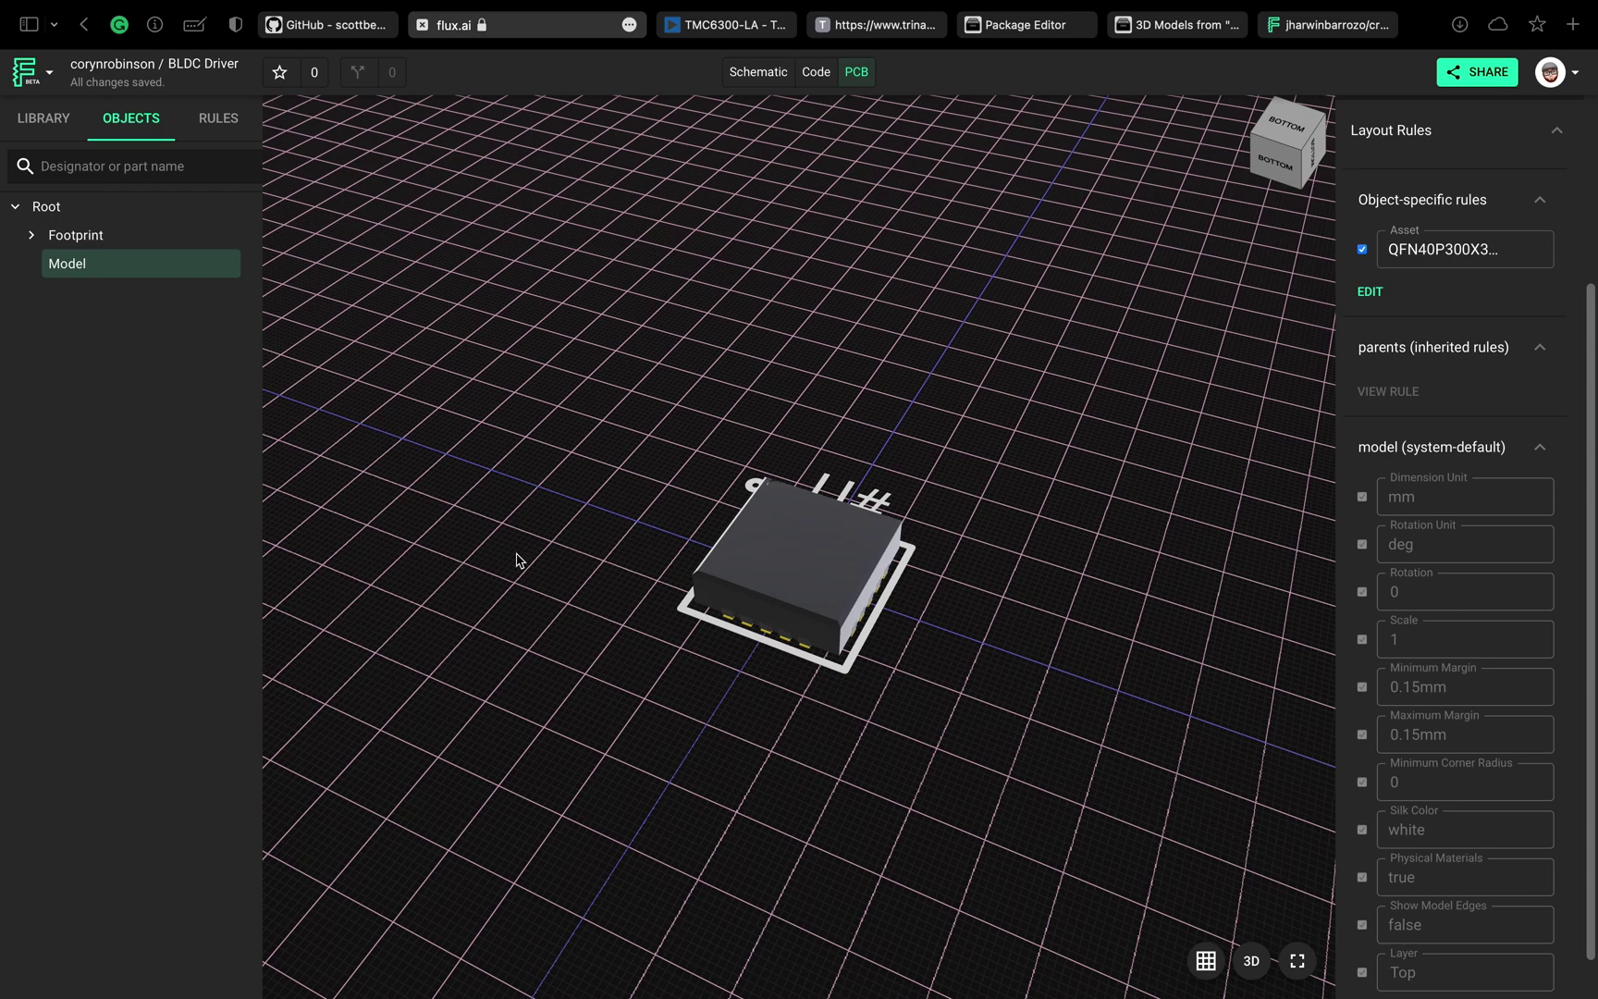
pyautogui.moveTo(518, 559); pyautogui.dragTo(706, 560)
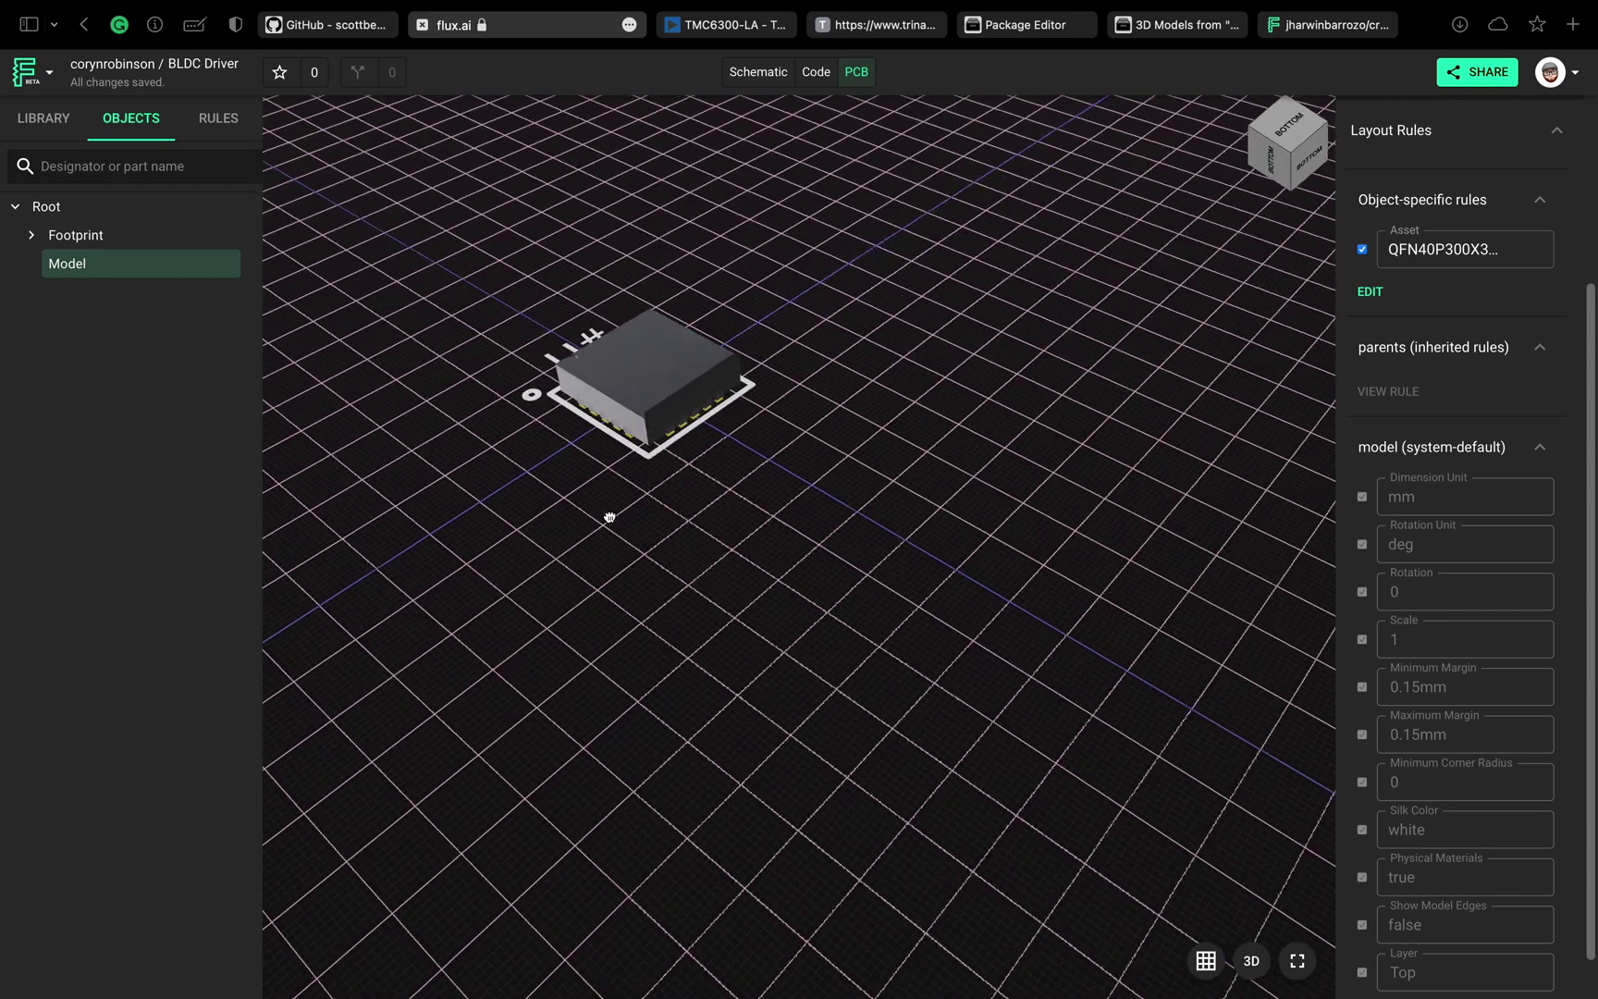
pyautogui.moveTo(610, 517); pyautogui.dragTo(949, 761)
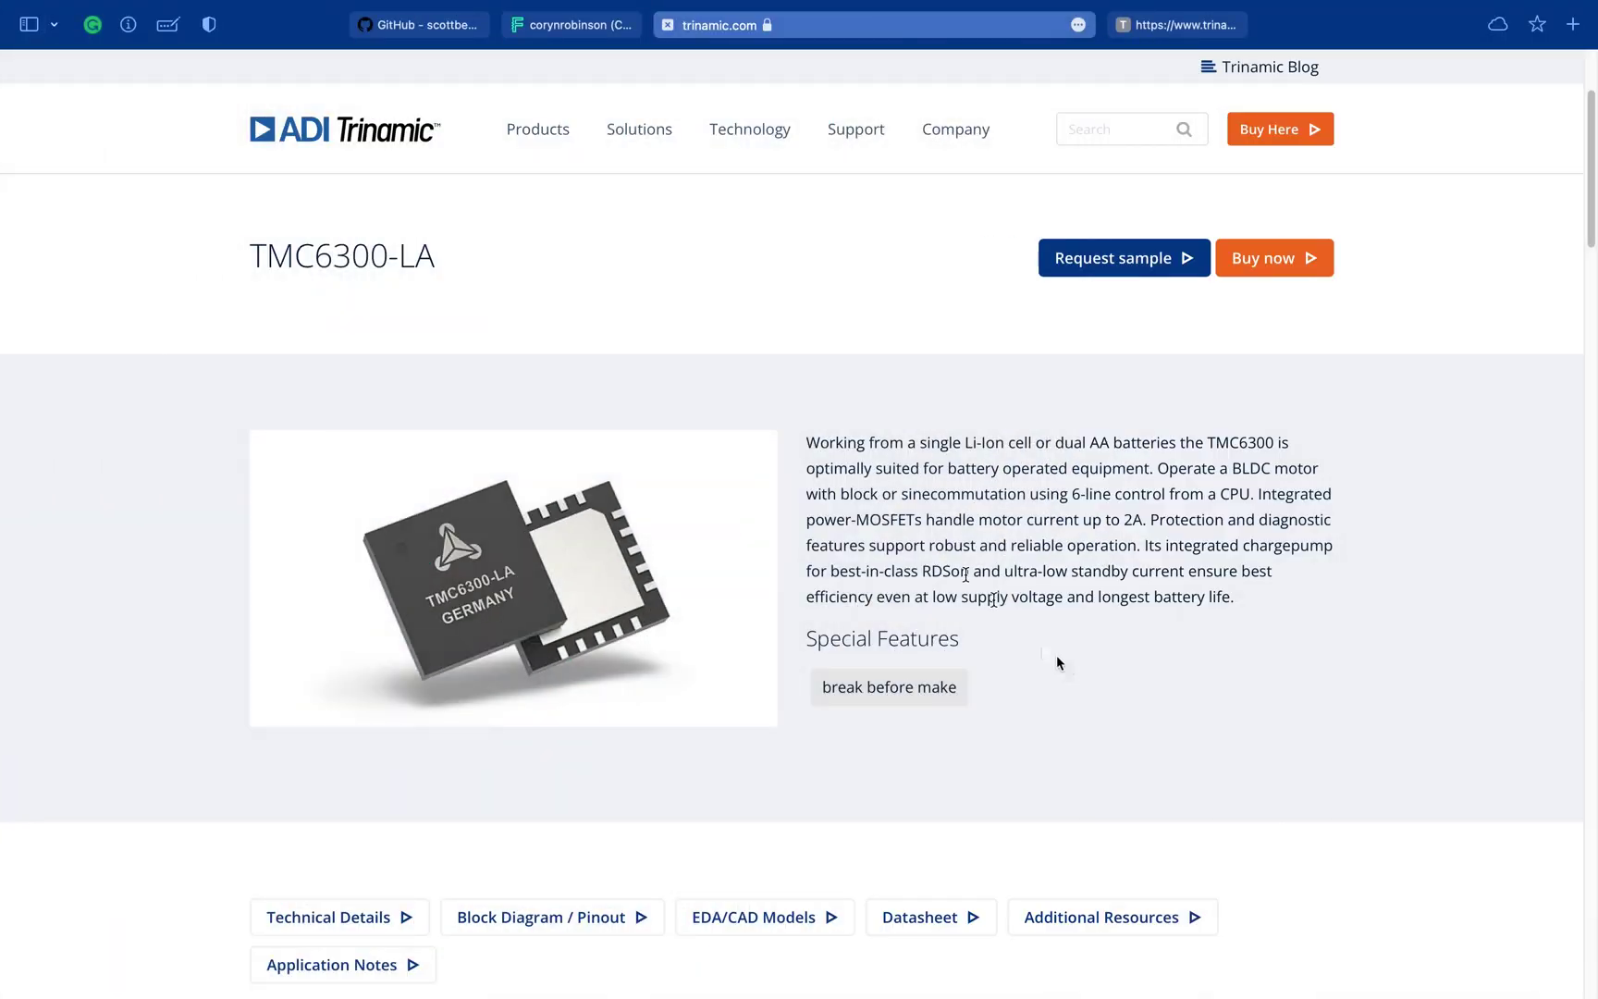
# - Switch from the TMC6300-LA product page to Flux and create a new blank project
pyautogui.click(588, 25)
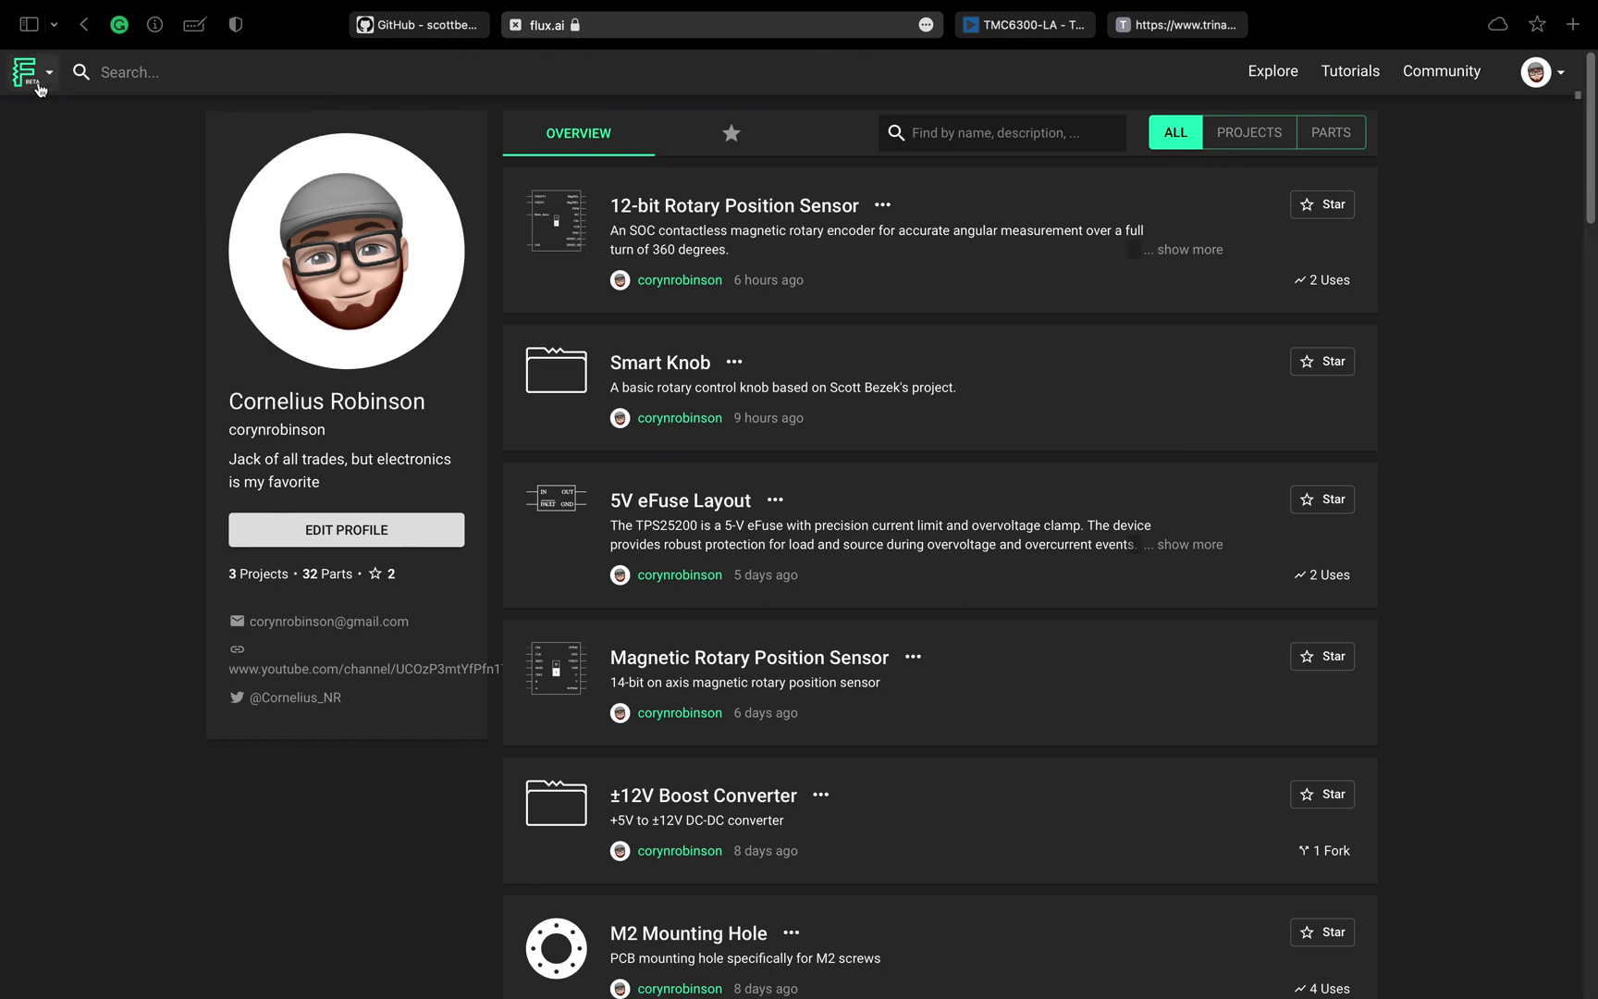
pyautogui.click(39, 85)
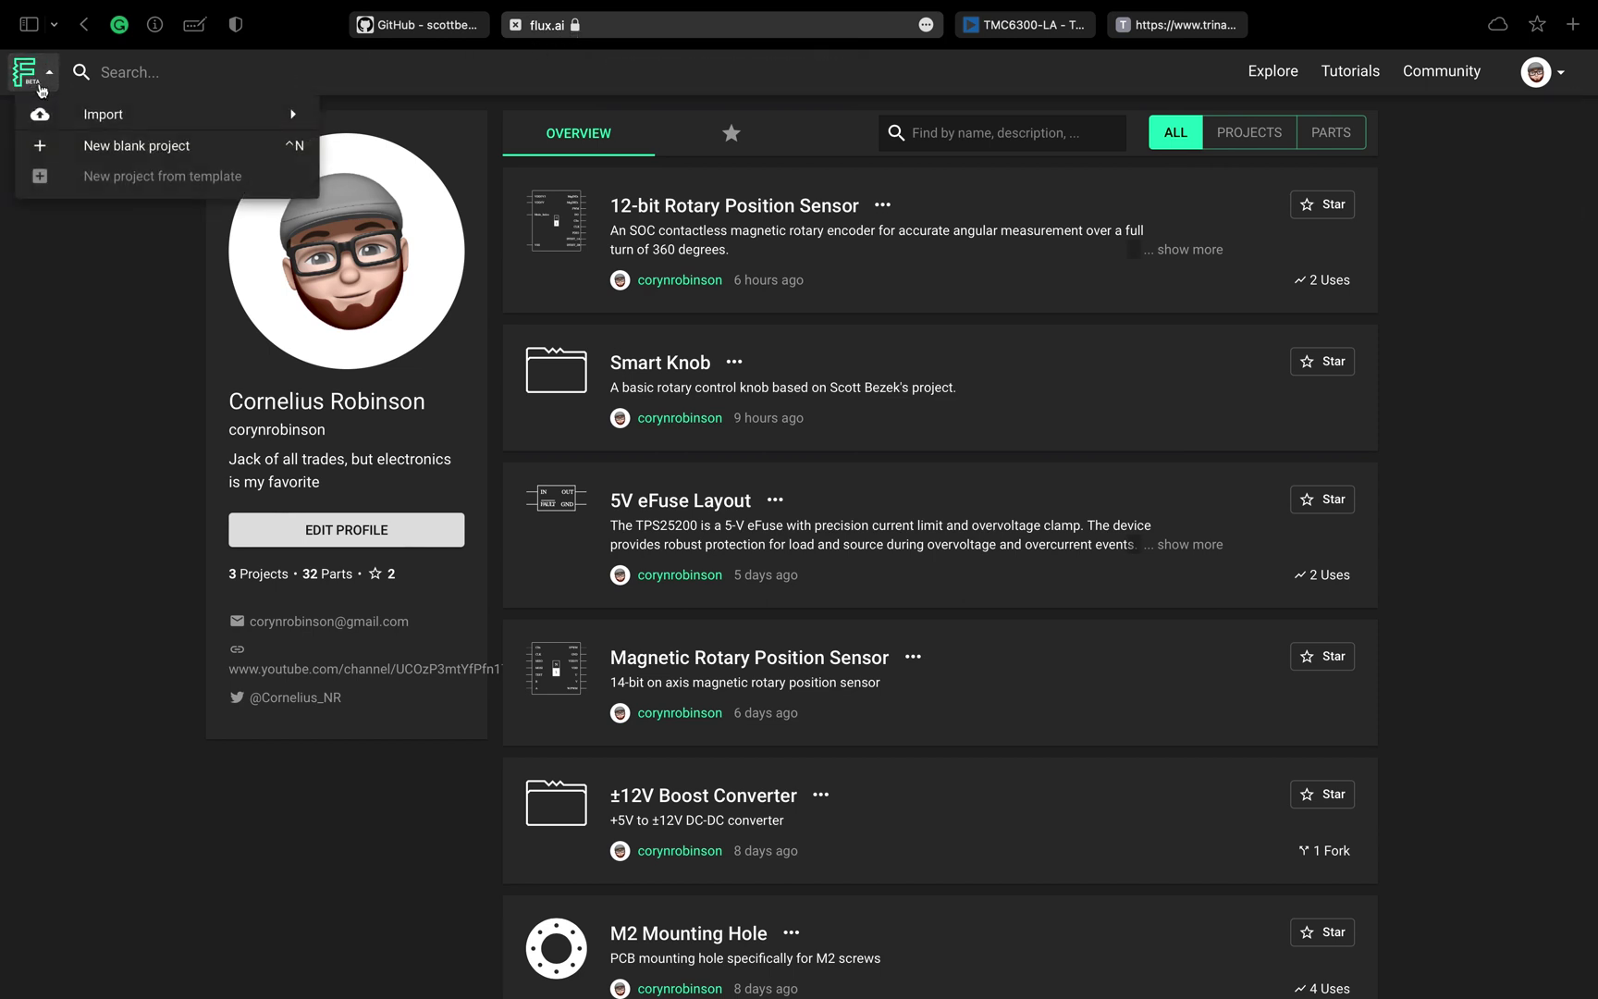
pyautogui.click(142, 146)
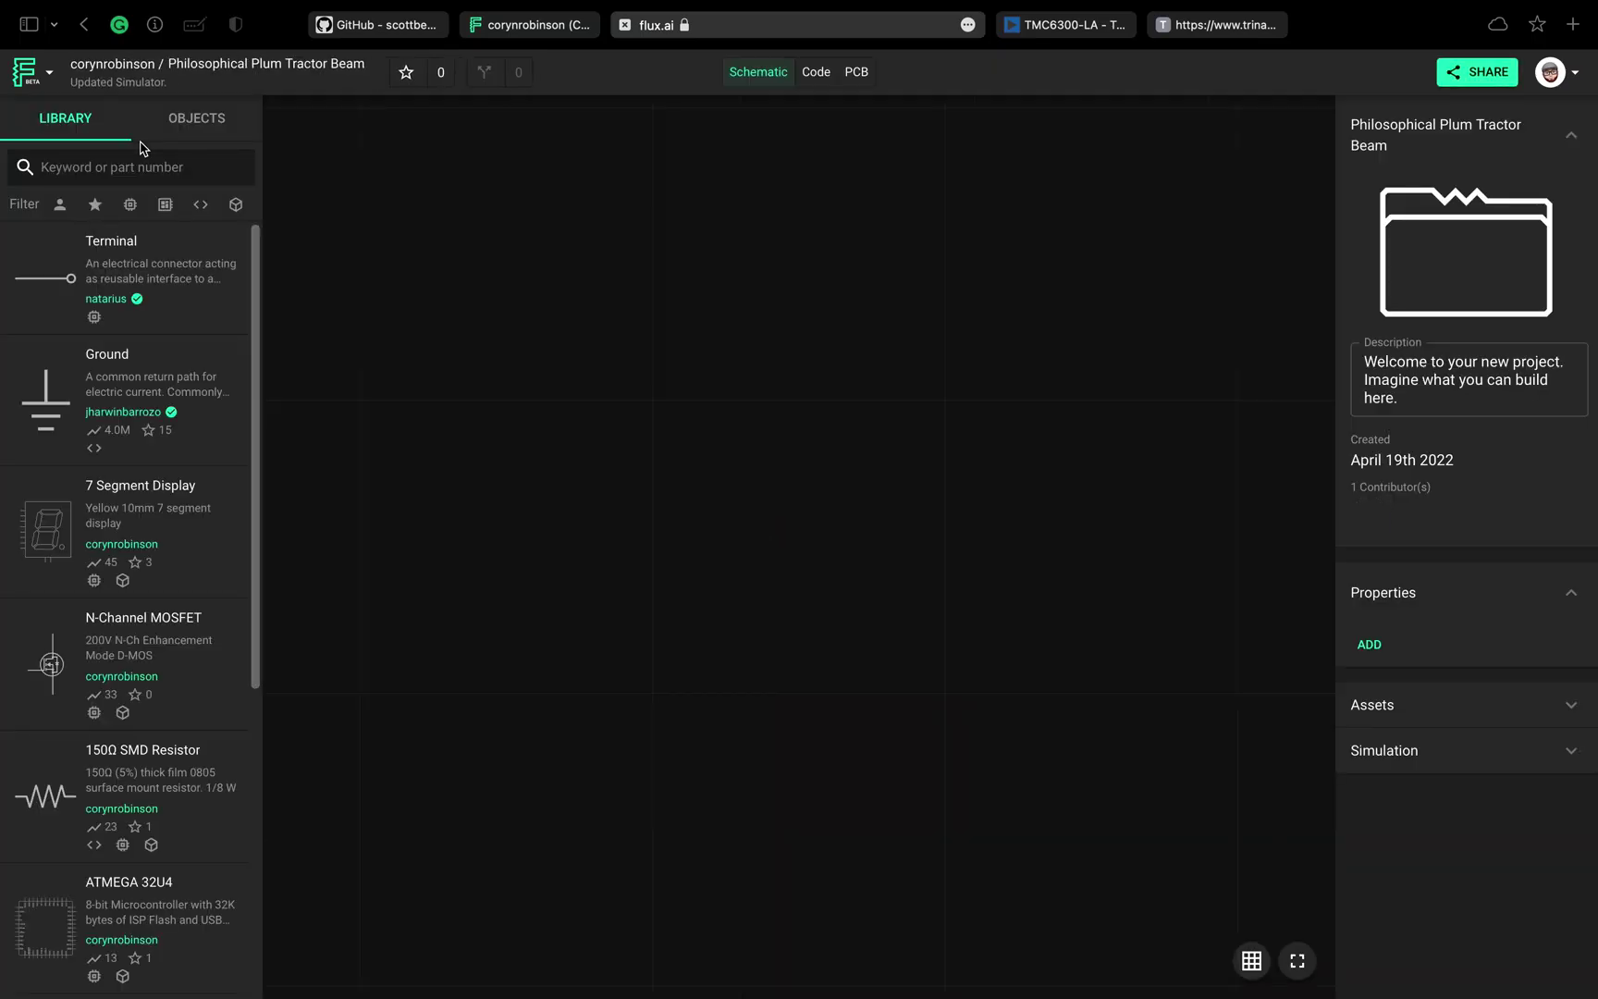
# - Rename the new project as BLDC Driver
pyautogui.click(339, 64)
pyautogui.press('super+shift+Left')
pyautogui.press('shift+super+Right')
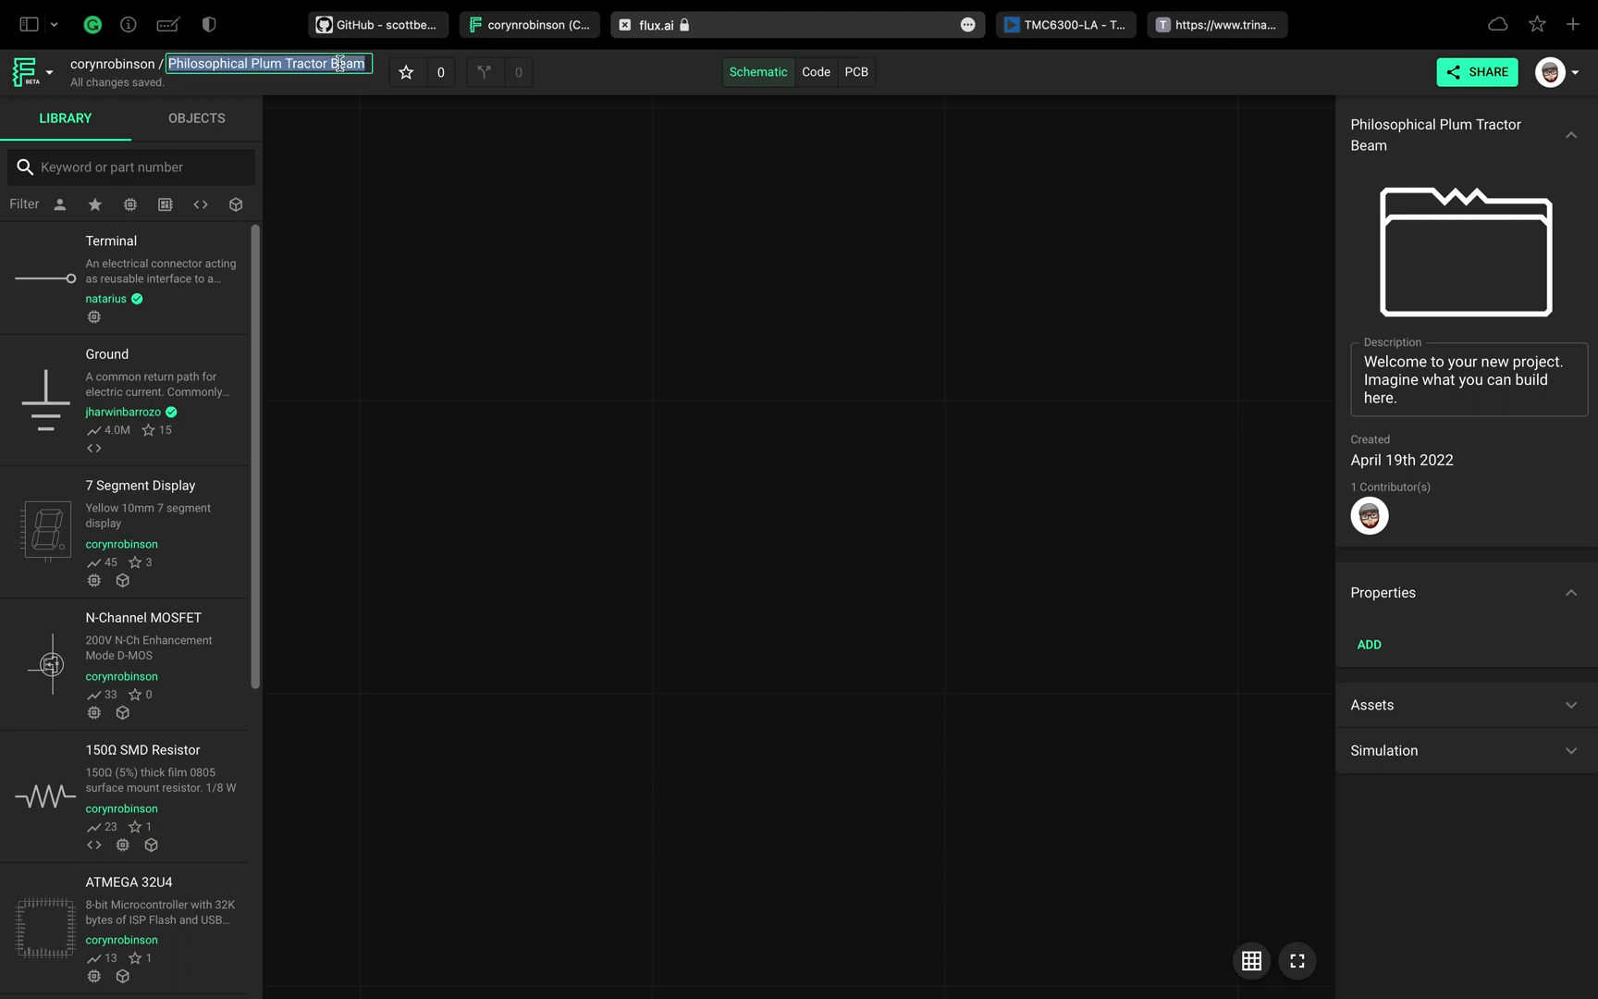
pyautogui.write('Pl')
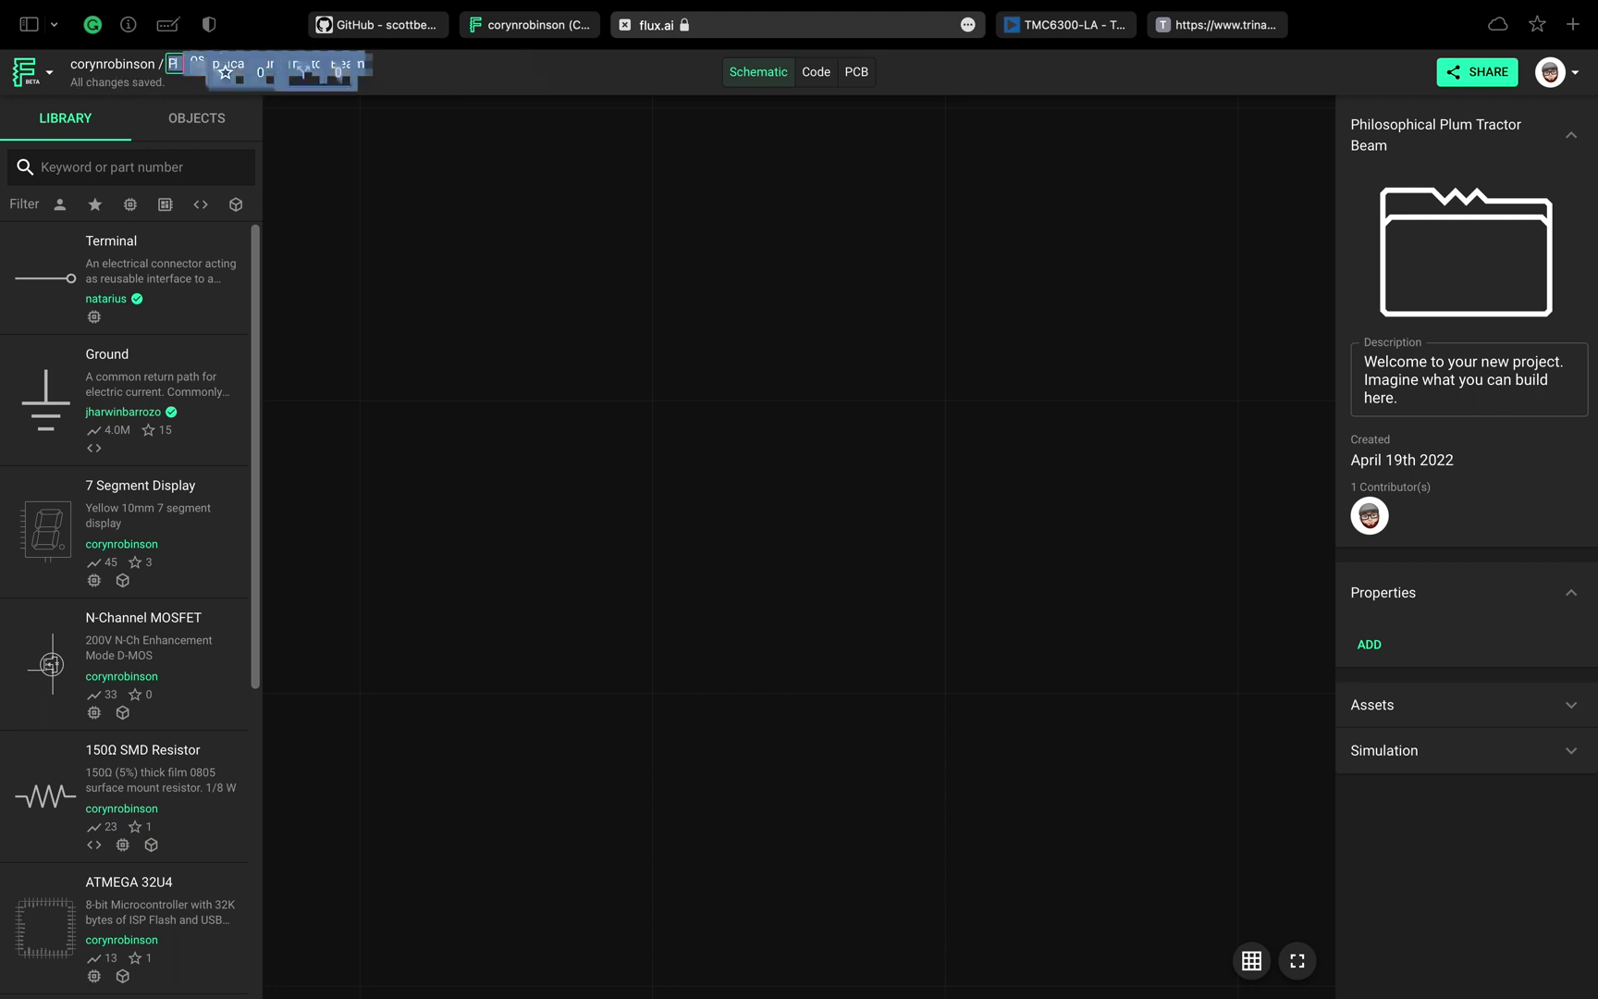
pyautogui.write('dc')
pyautogui.press('BackSpace')
pyautogui.press('BackSpace')
pyautogui.press('BackSpace')
pyautogui.press('BackSpace')
pyautogui.press('BackSpace')
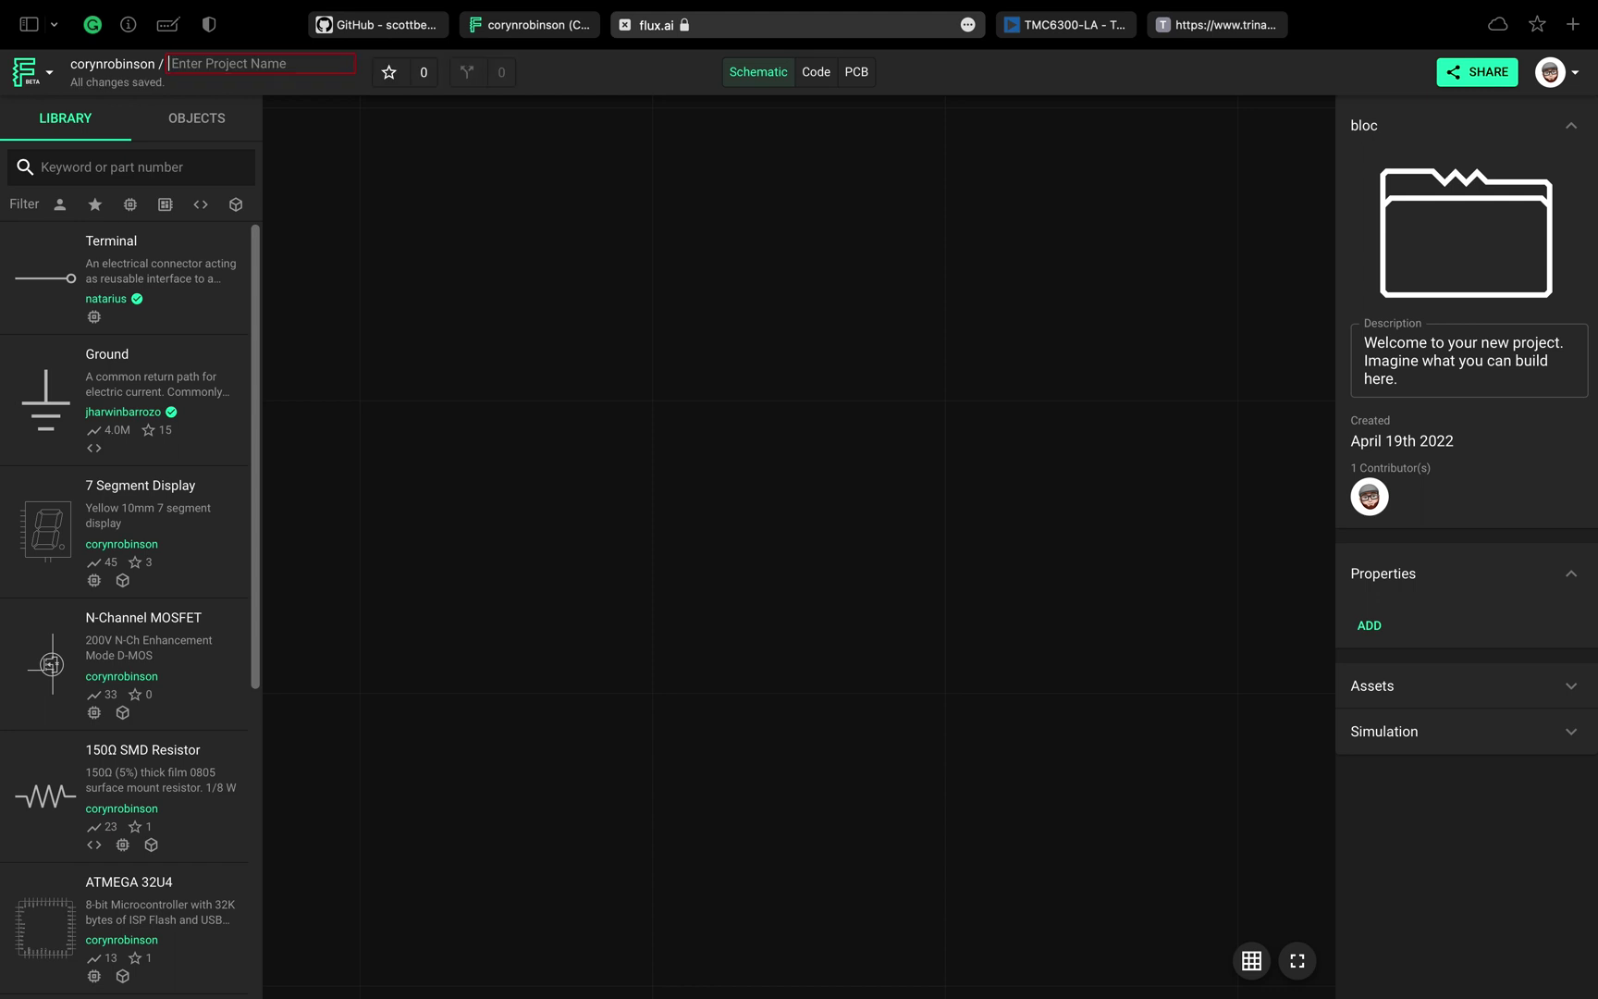
pyautogui.write('BLD')
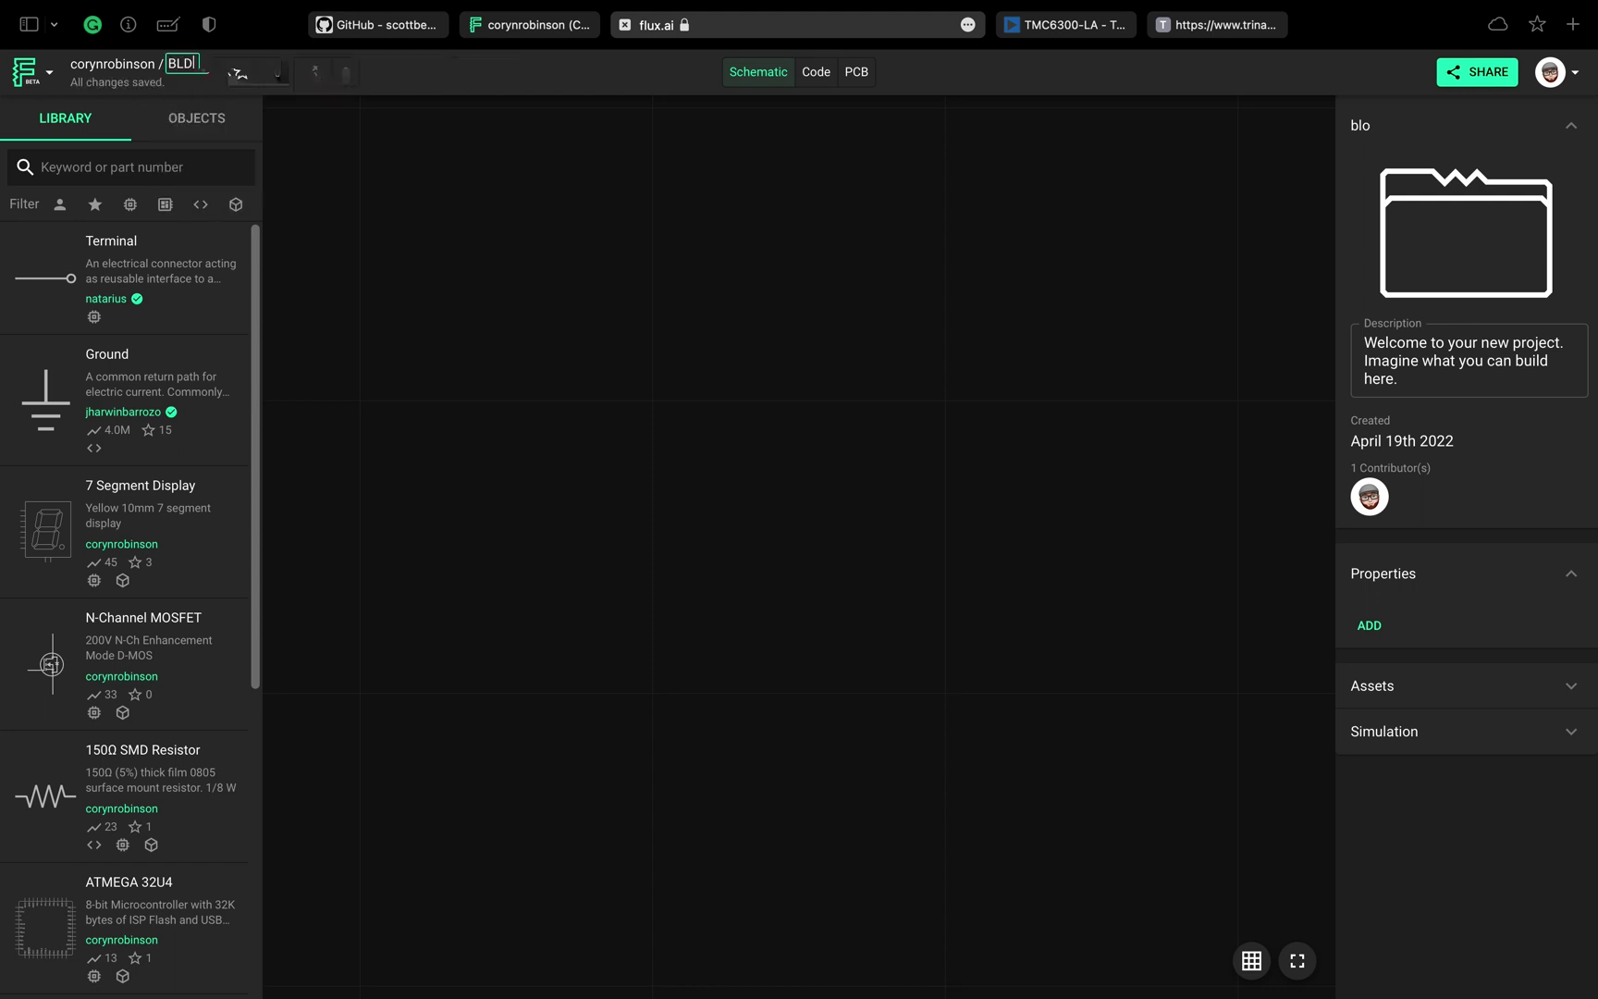
pyautogui.write('C Driver')
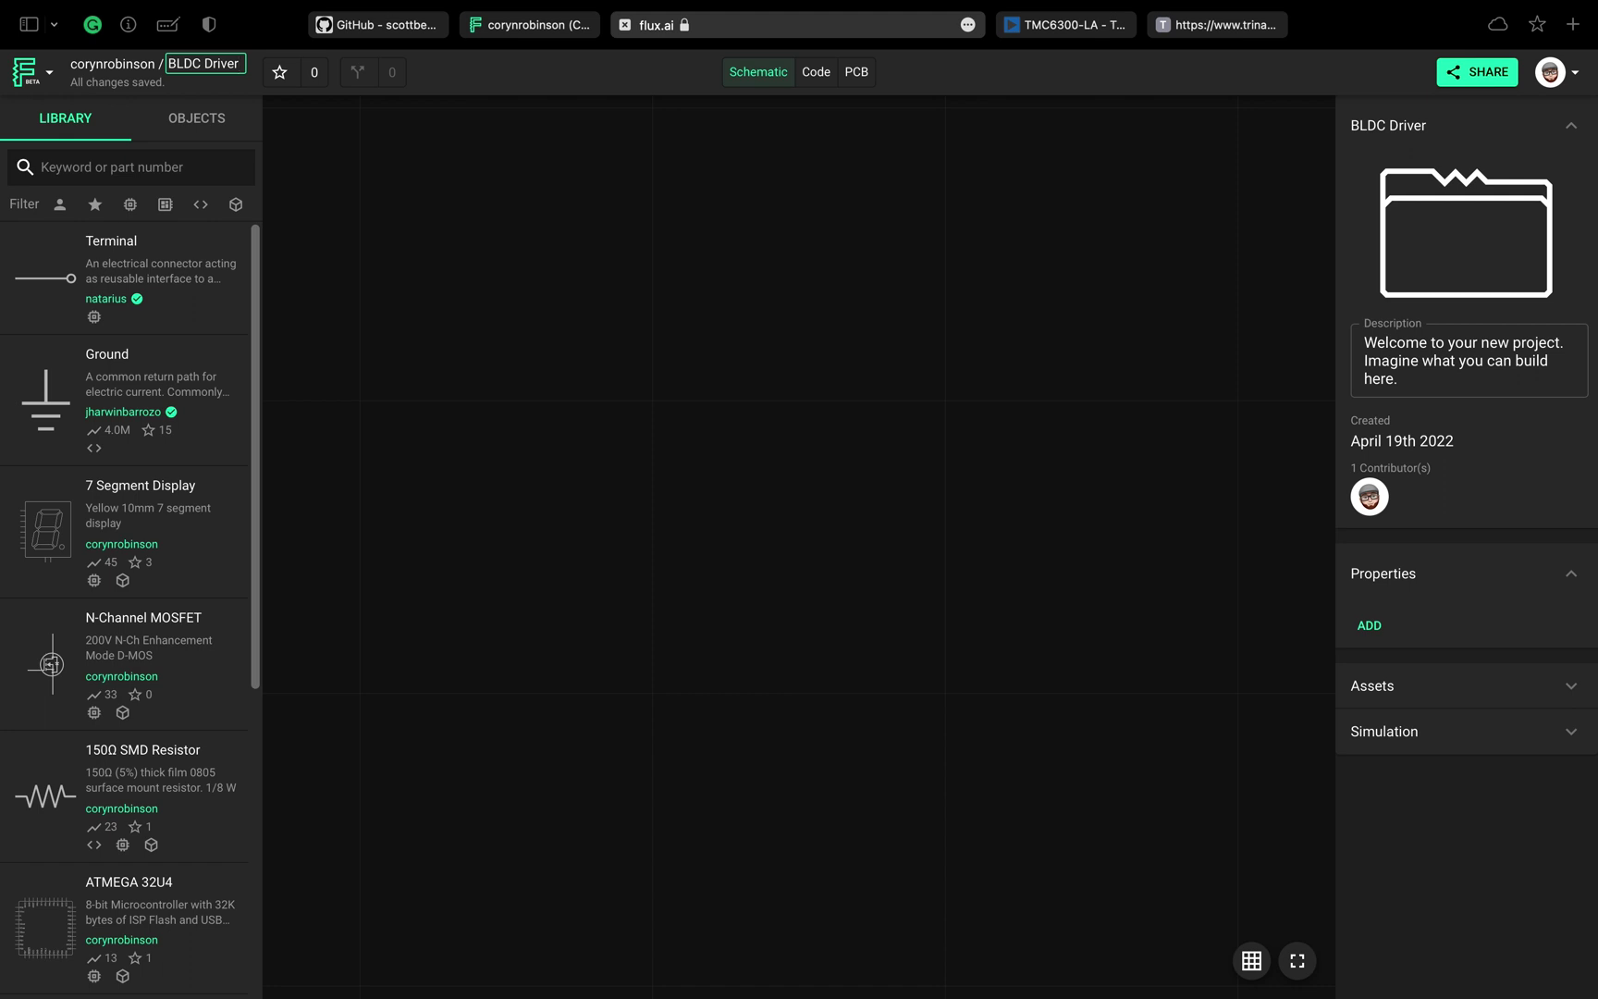
pyautogui.press('Return')
# - Copy the TMC6300-LA description on the Trinamic page from "Operate a BLDC motor" through "motor current up to 2A"
pyautogui.click(1043, 27)
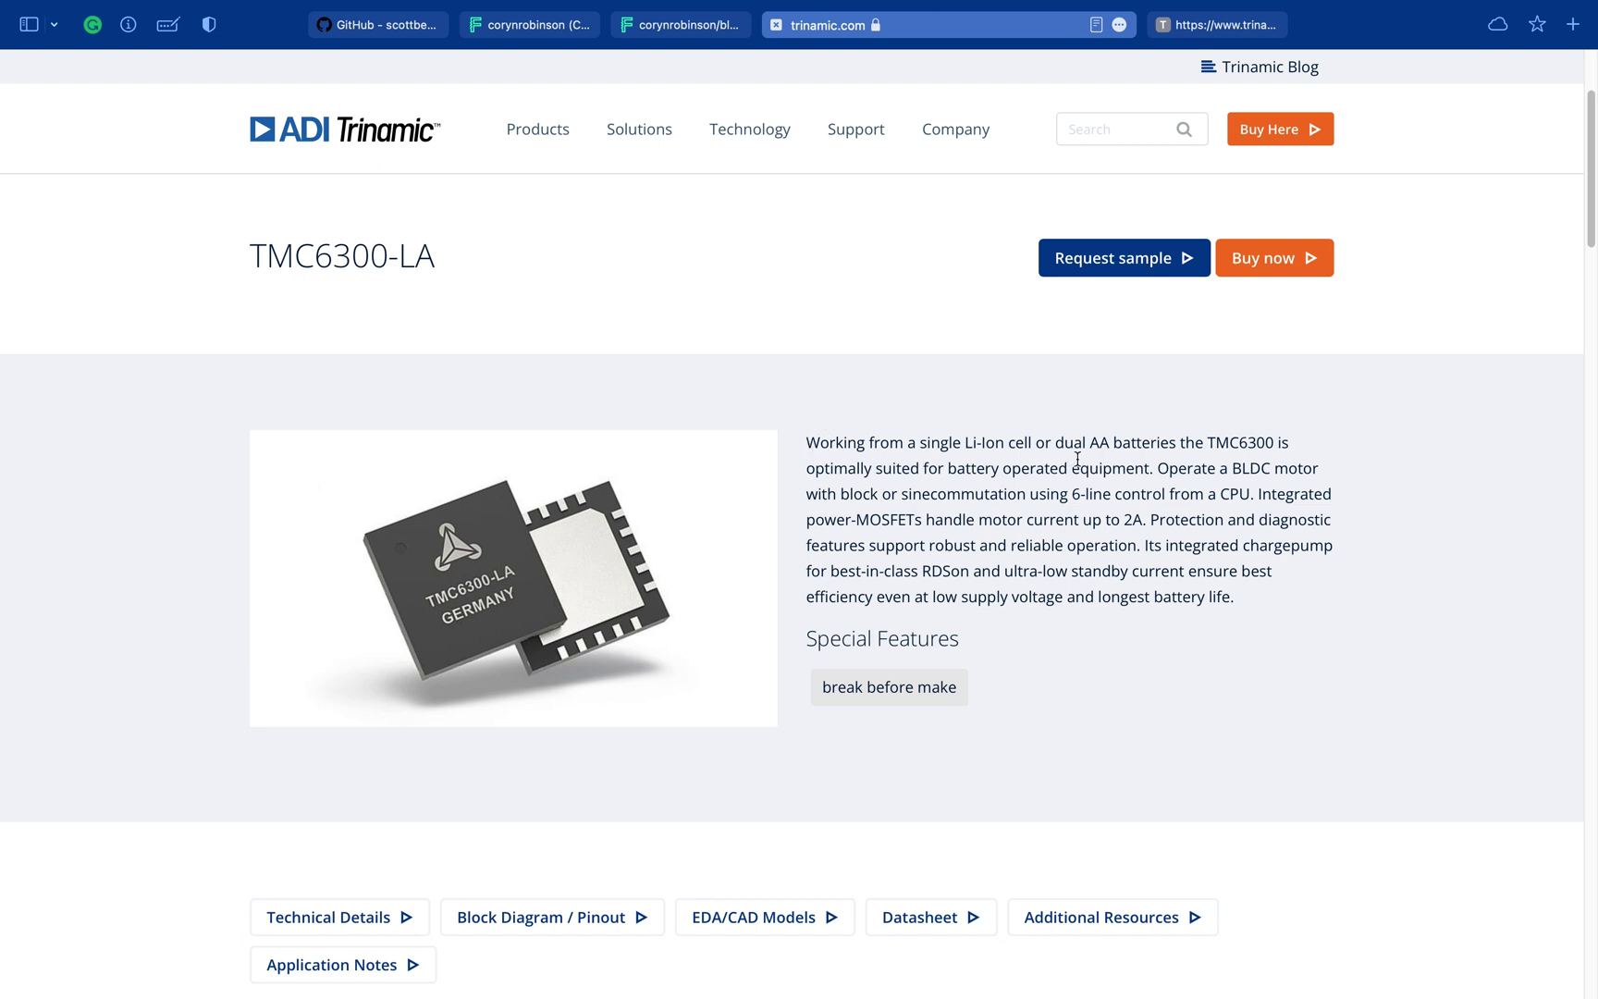
pyautogui.moveTo(1157, 468); pyautogui.dragTo(1147, 525)
pyautogui.hotkey('ctrl', 'c')
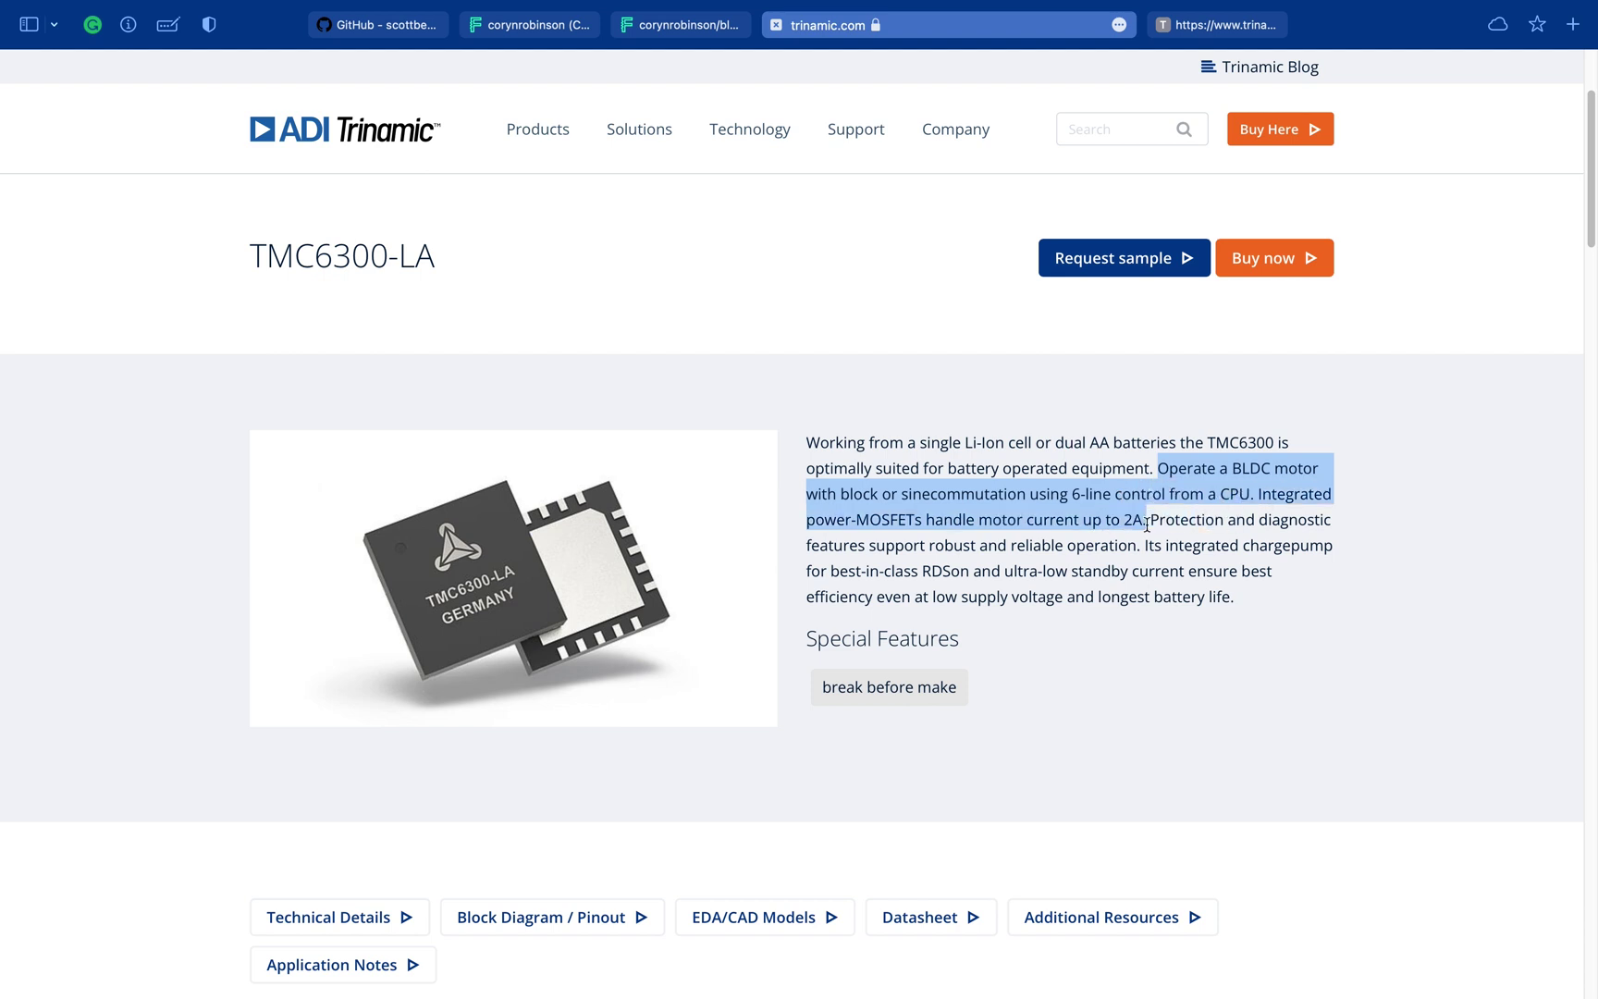
pyautogui.click(1242, 562)
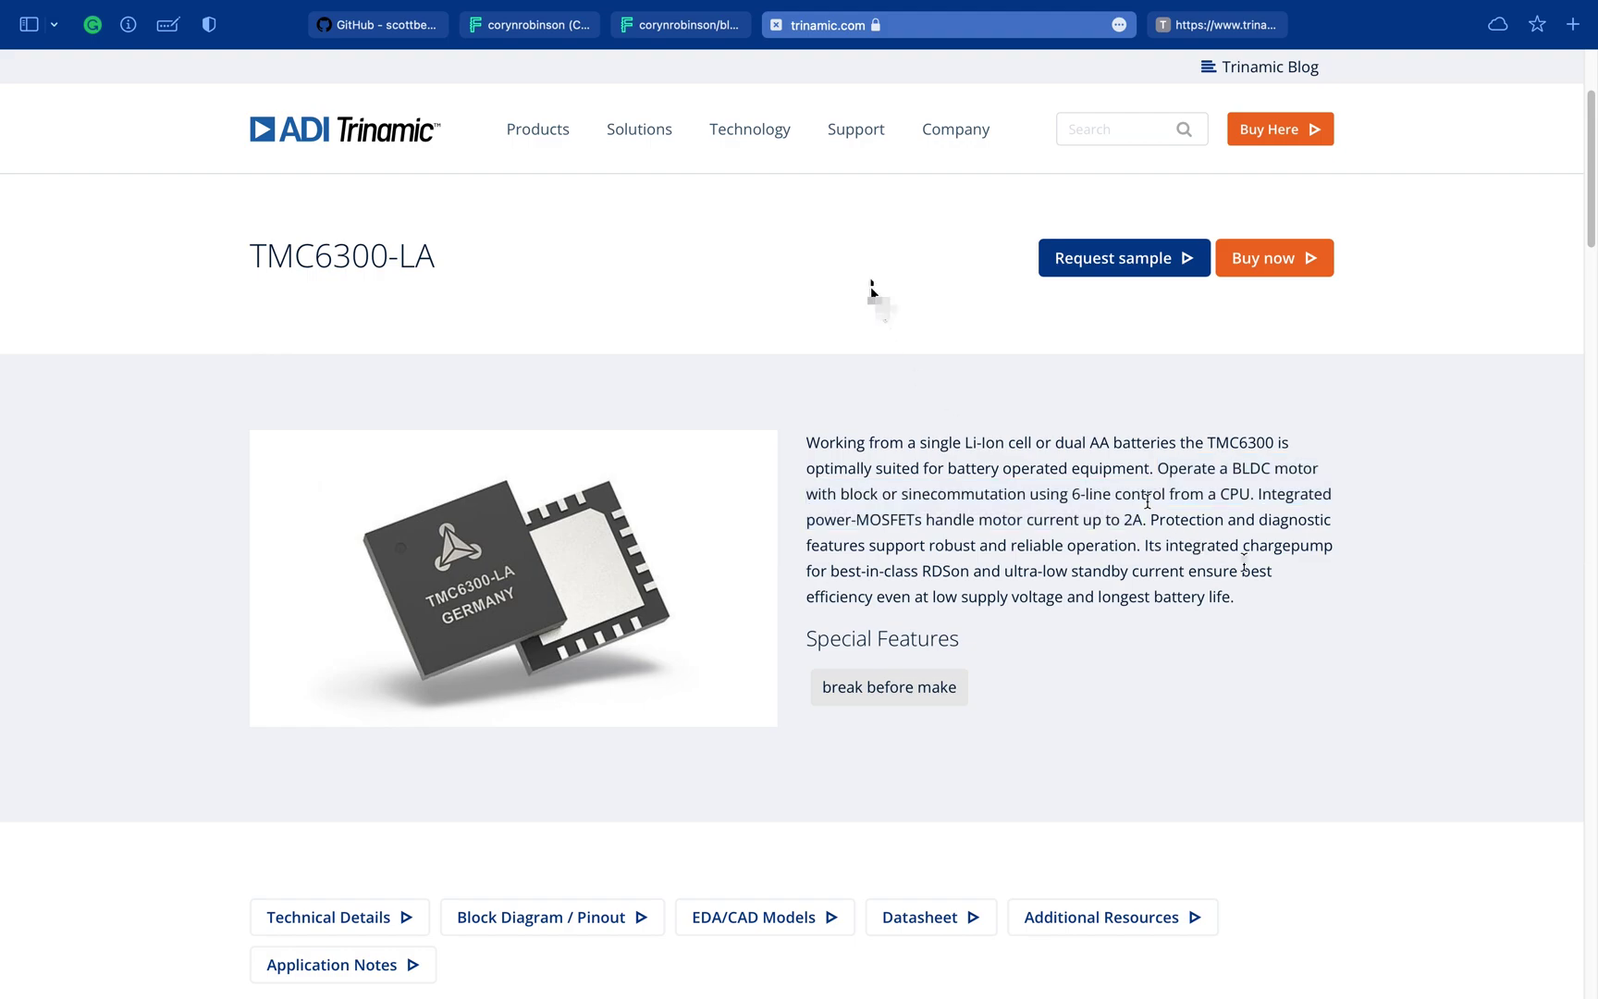
# - Return to the BLDC Driver project in Flux and replace its default description with the copied Trinamic text
pyautogui.hotkey('ctrl', 'shift', 'Tab')
pyautogui.click(1392, 377)
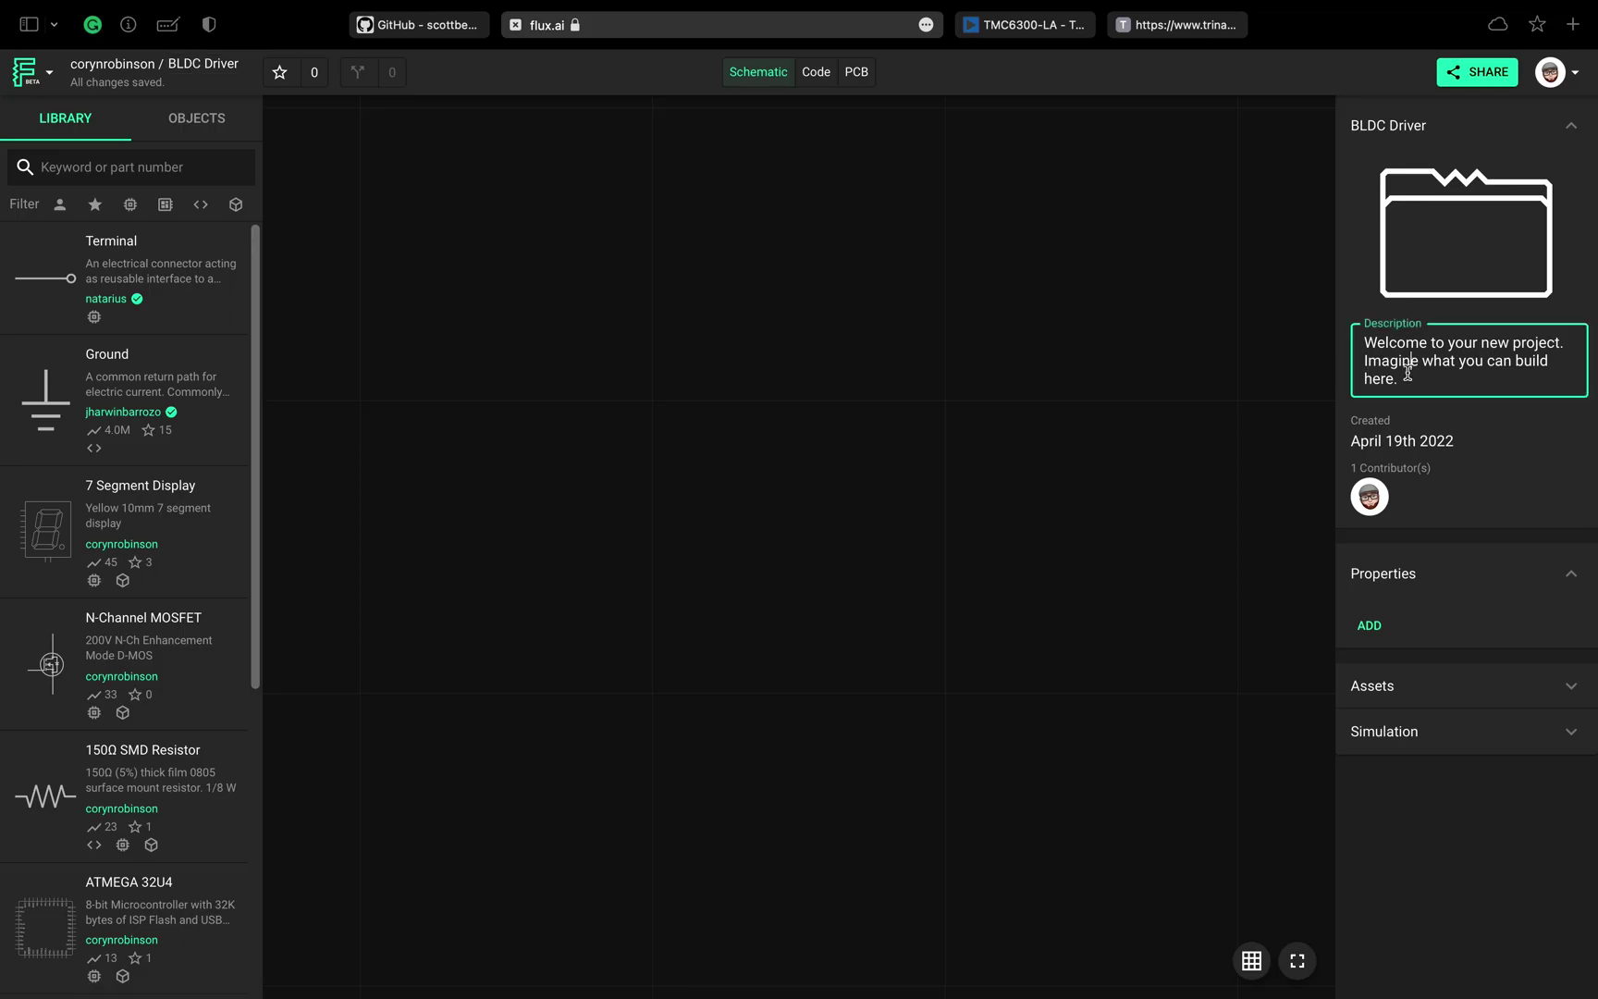
pyautogui.moveTo(1394, 379); pyautogui.dragTo(1357, 347)
pyautogui.hotkey('ctrl', 'v')
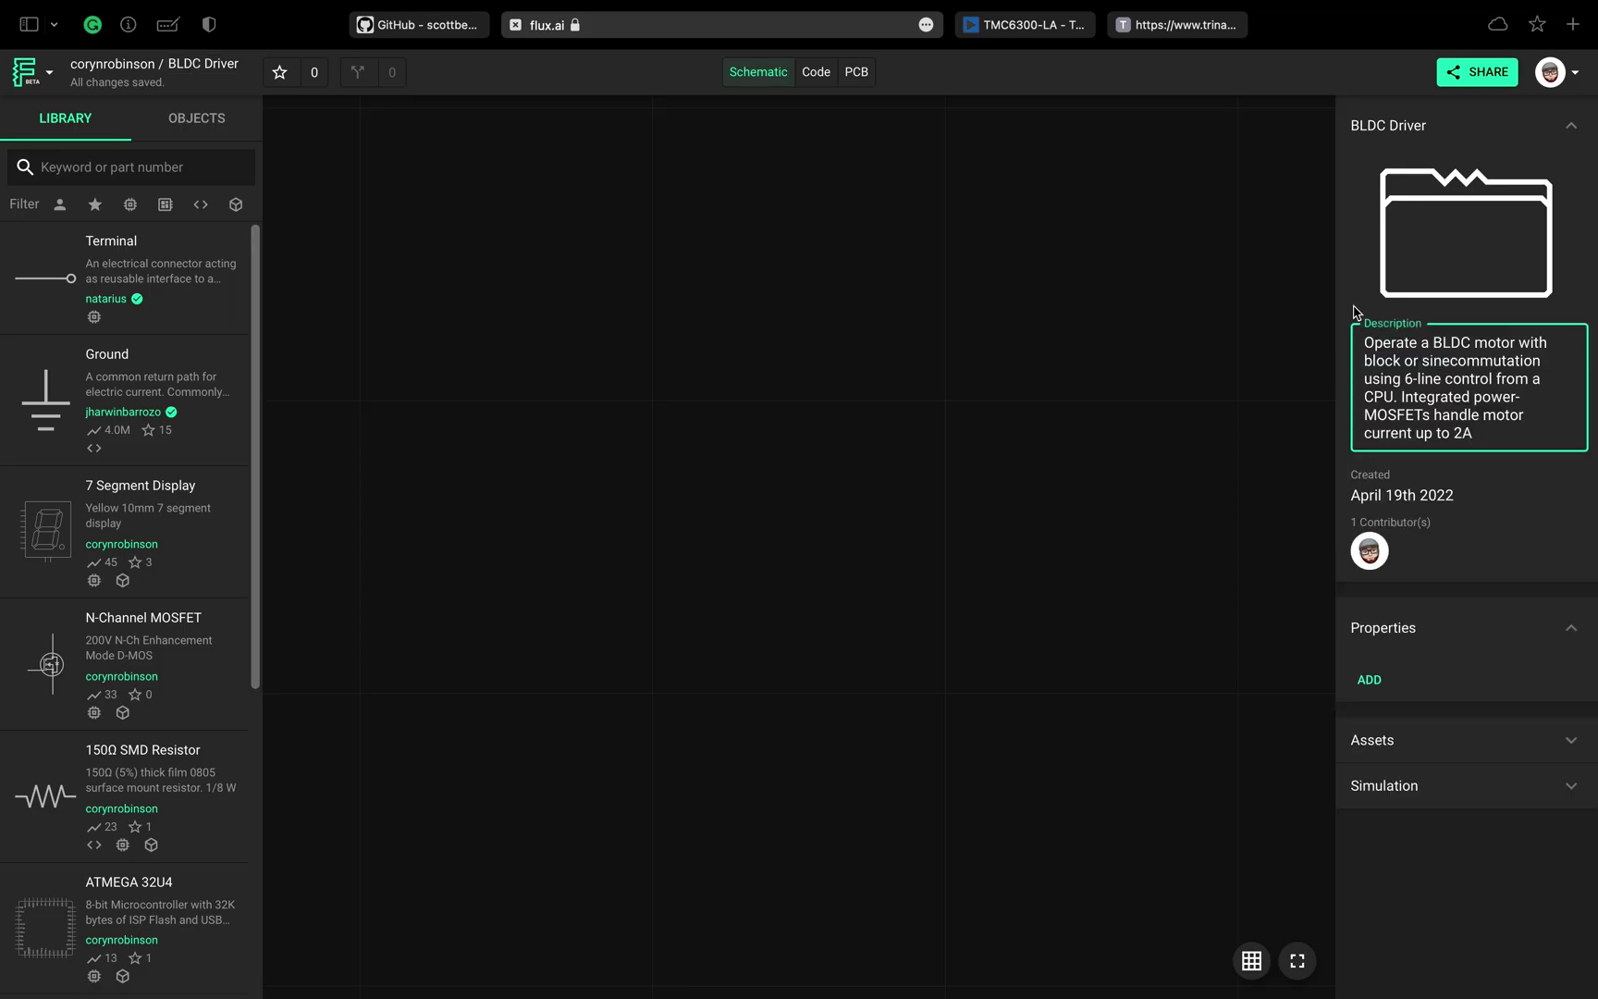
pyautogui.click(1355, 312)
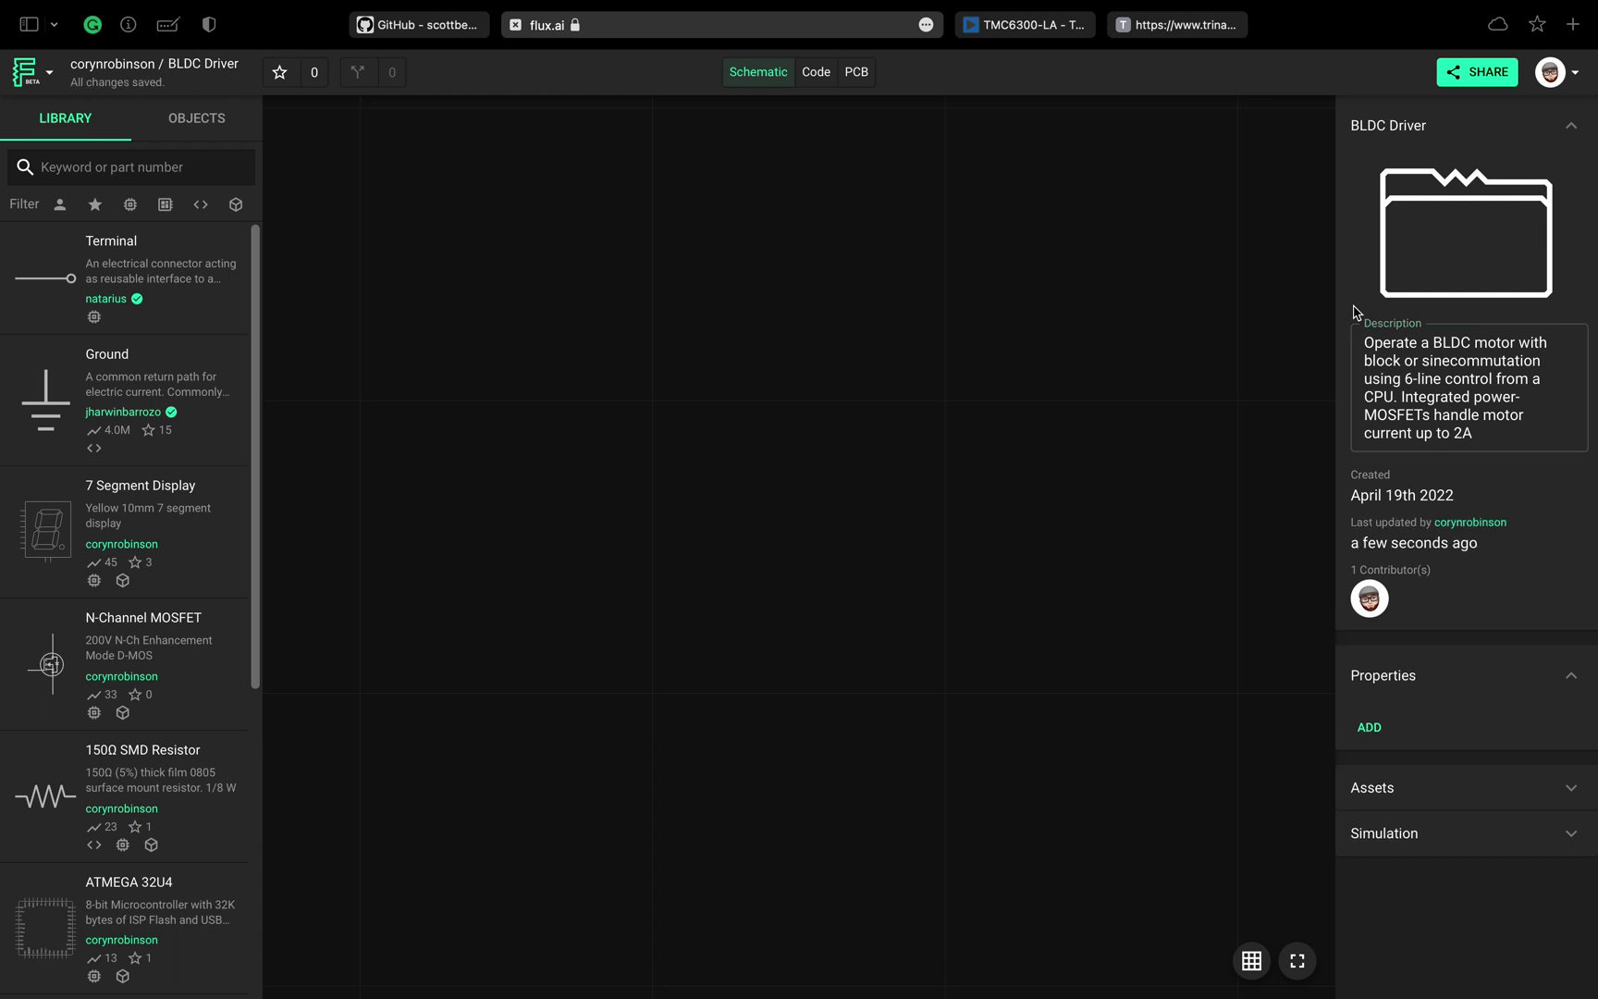
# - Add a Part Type property to the BLDC Driver project
pyautogui.click(1369, 727)
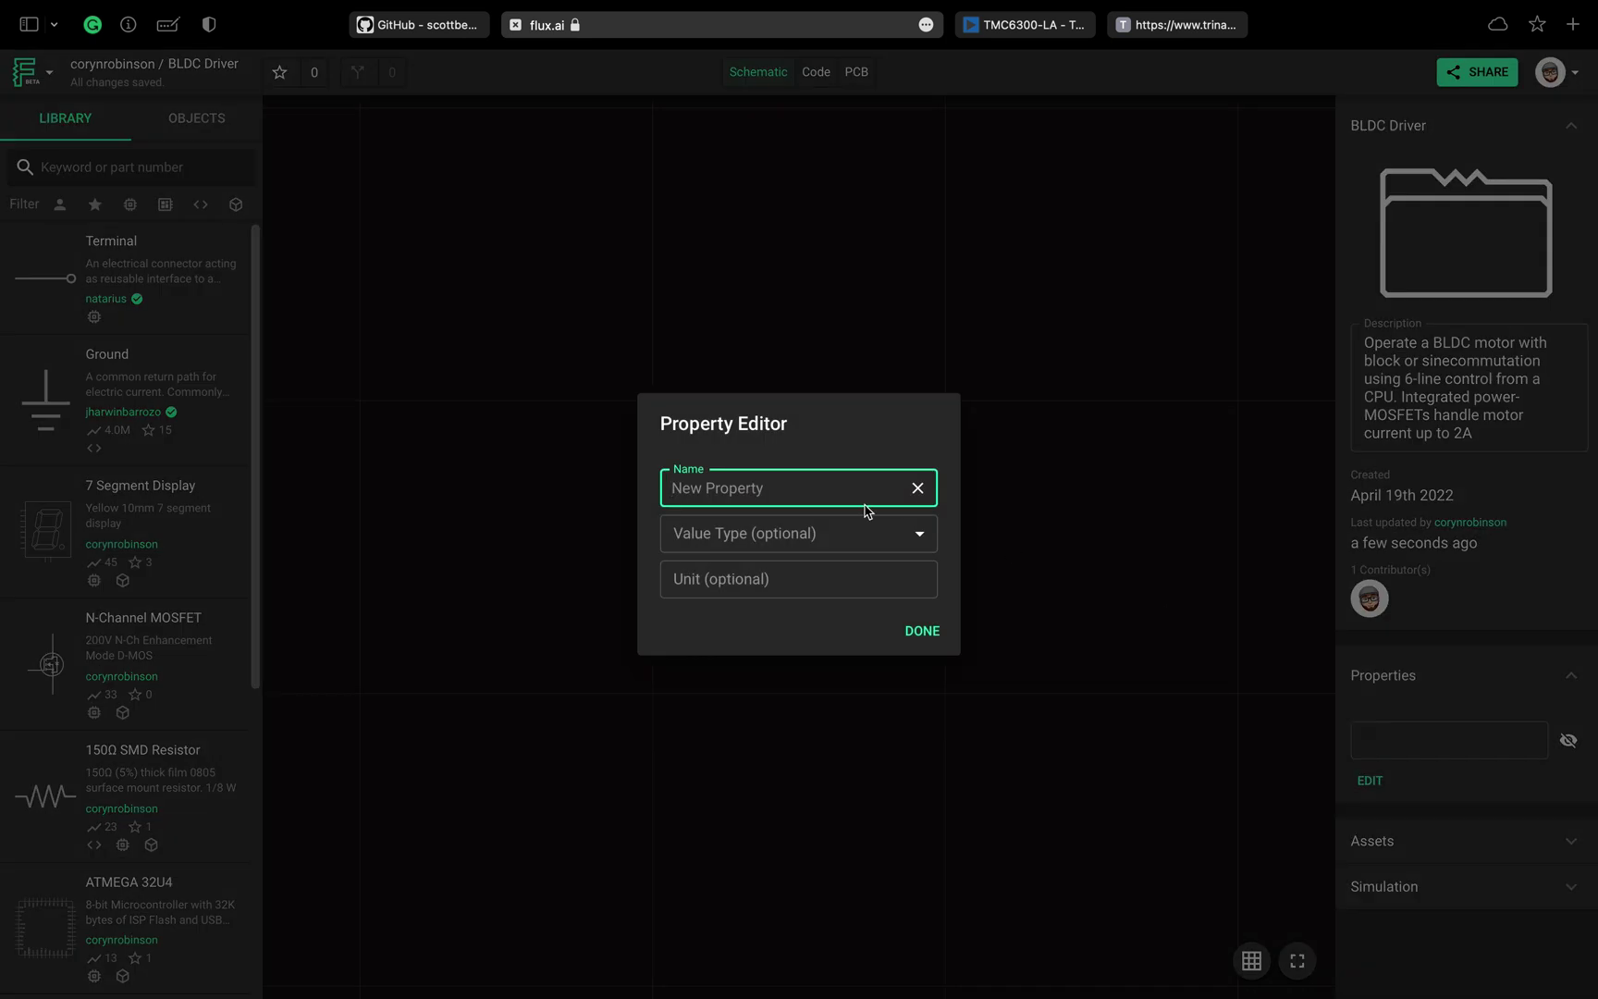
pyautogui.click(831, 493)
pyautogui.click(824, 535)
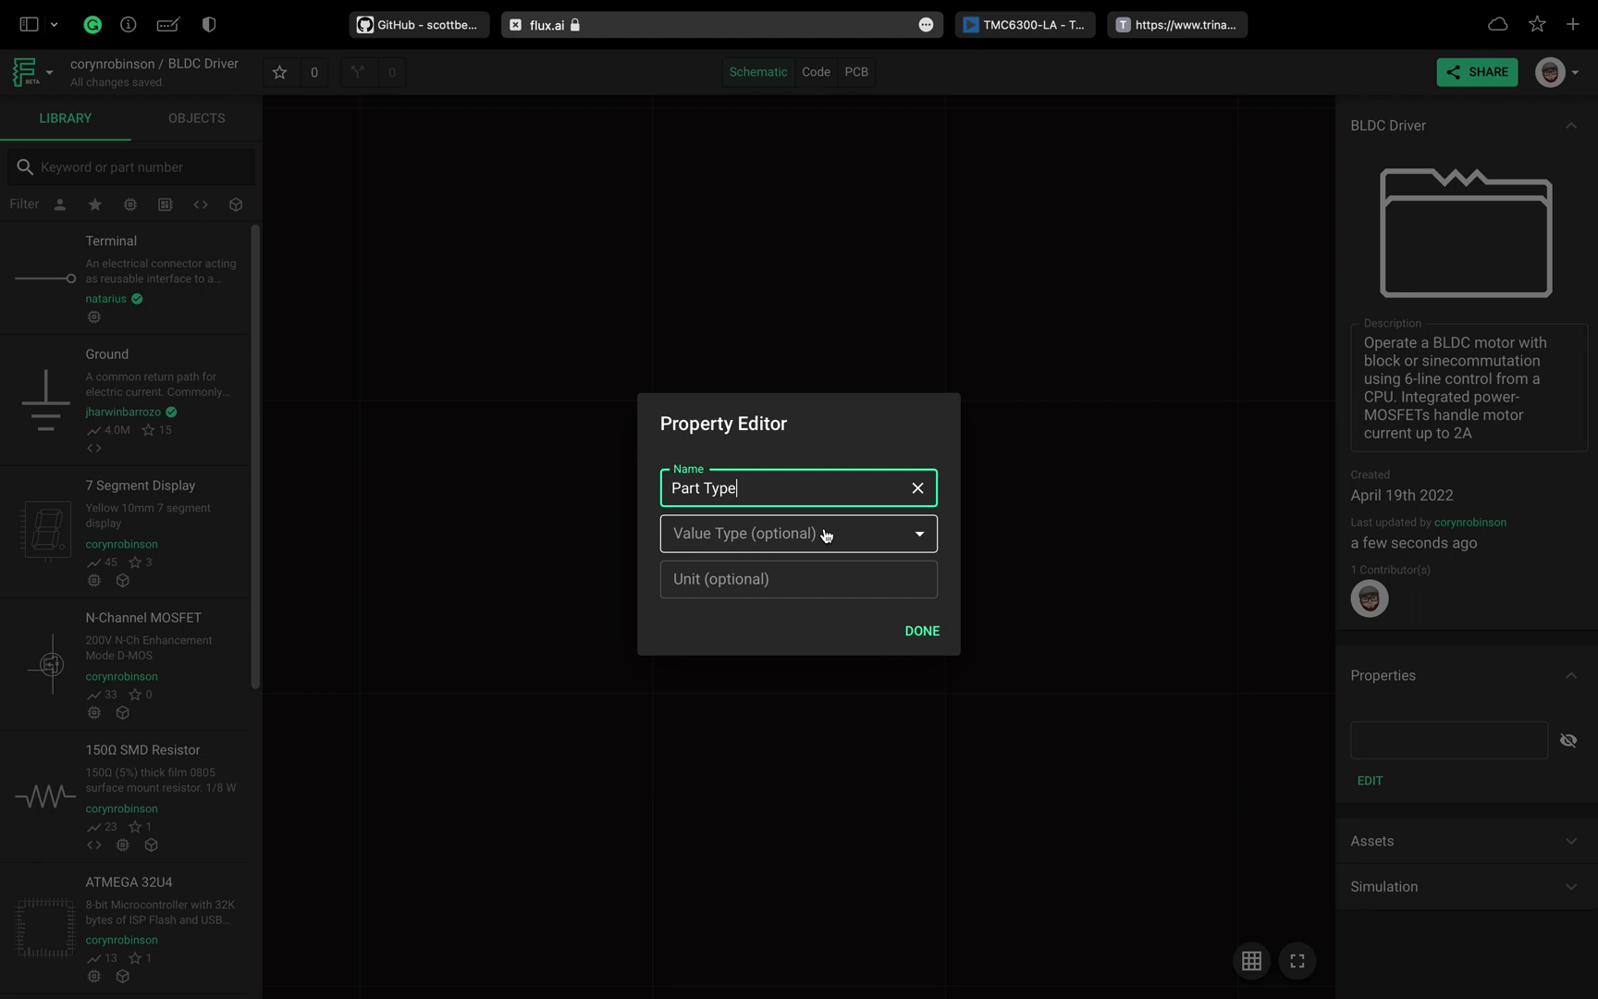
pyautogui.click(919, 632)
# - Add Manufacturer Name and Manufacturer Part Number properties to the project
pyautogui.click(1368, 784)
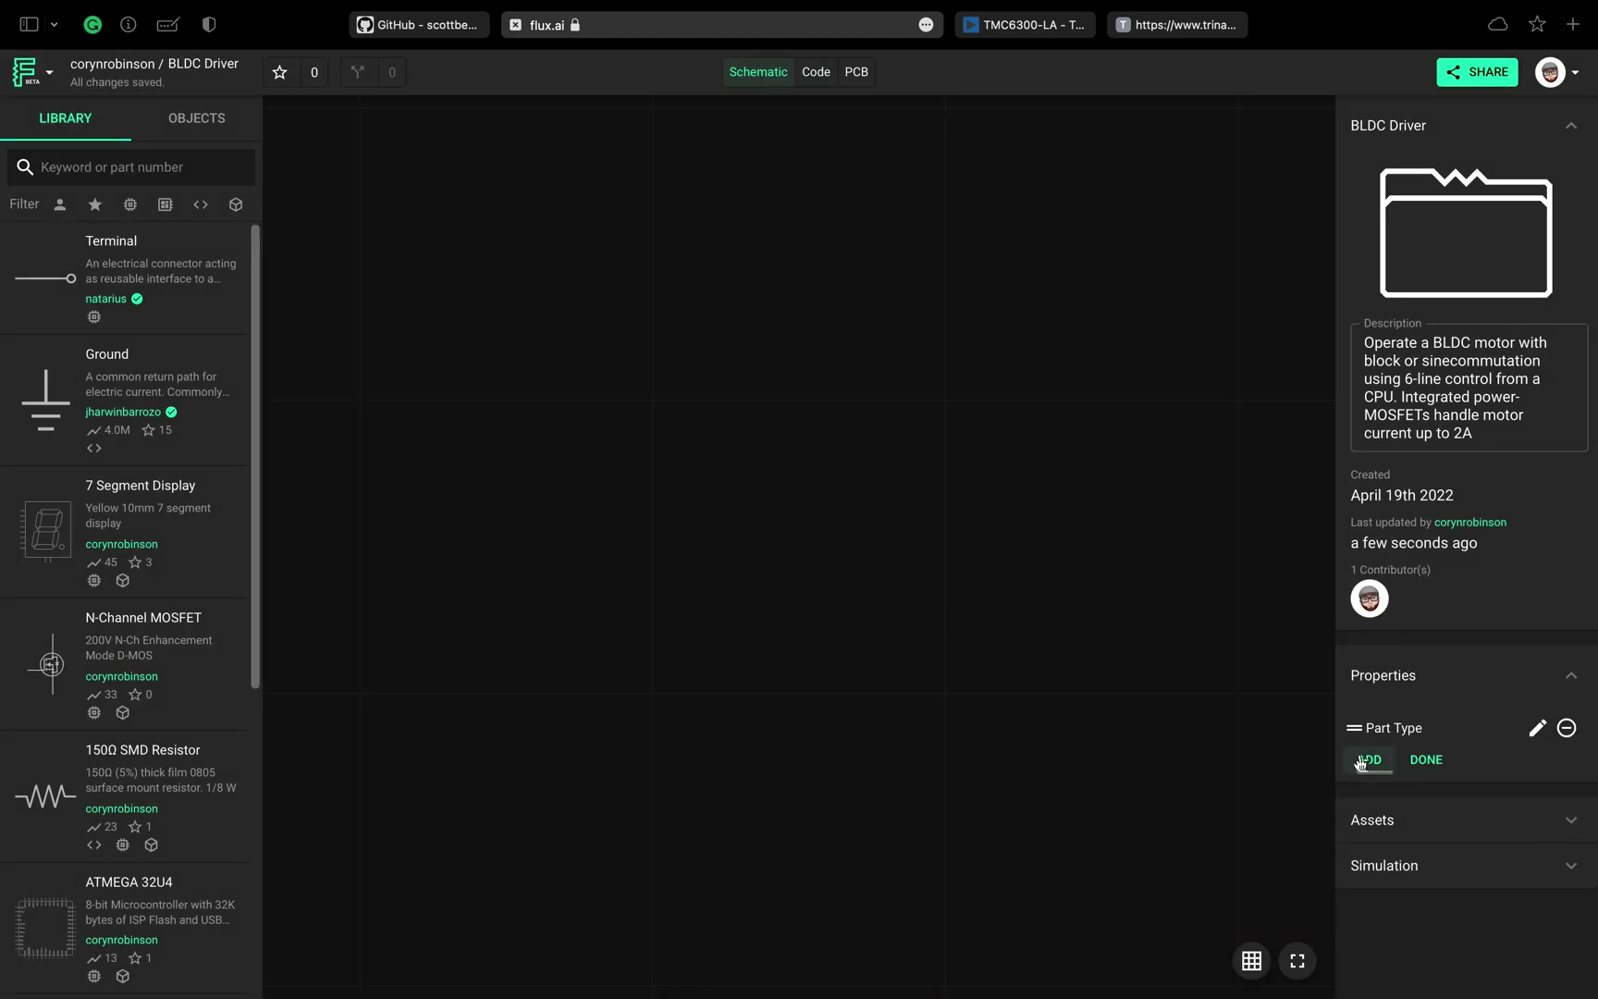
pyautogui.click(1368, 758)
pyautogui.click(855, 490)
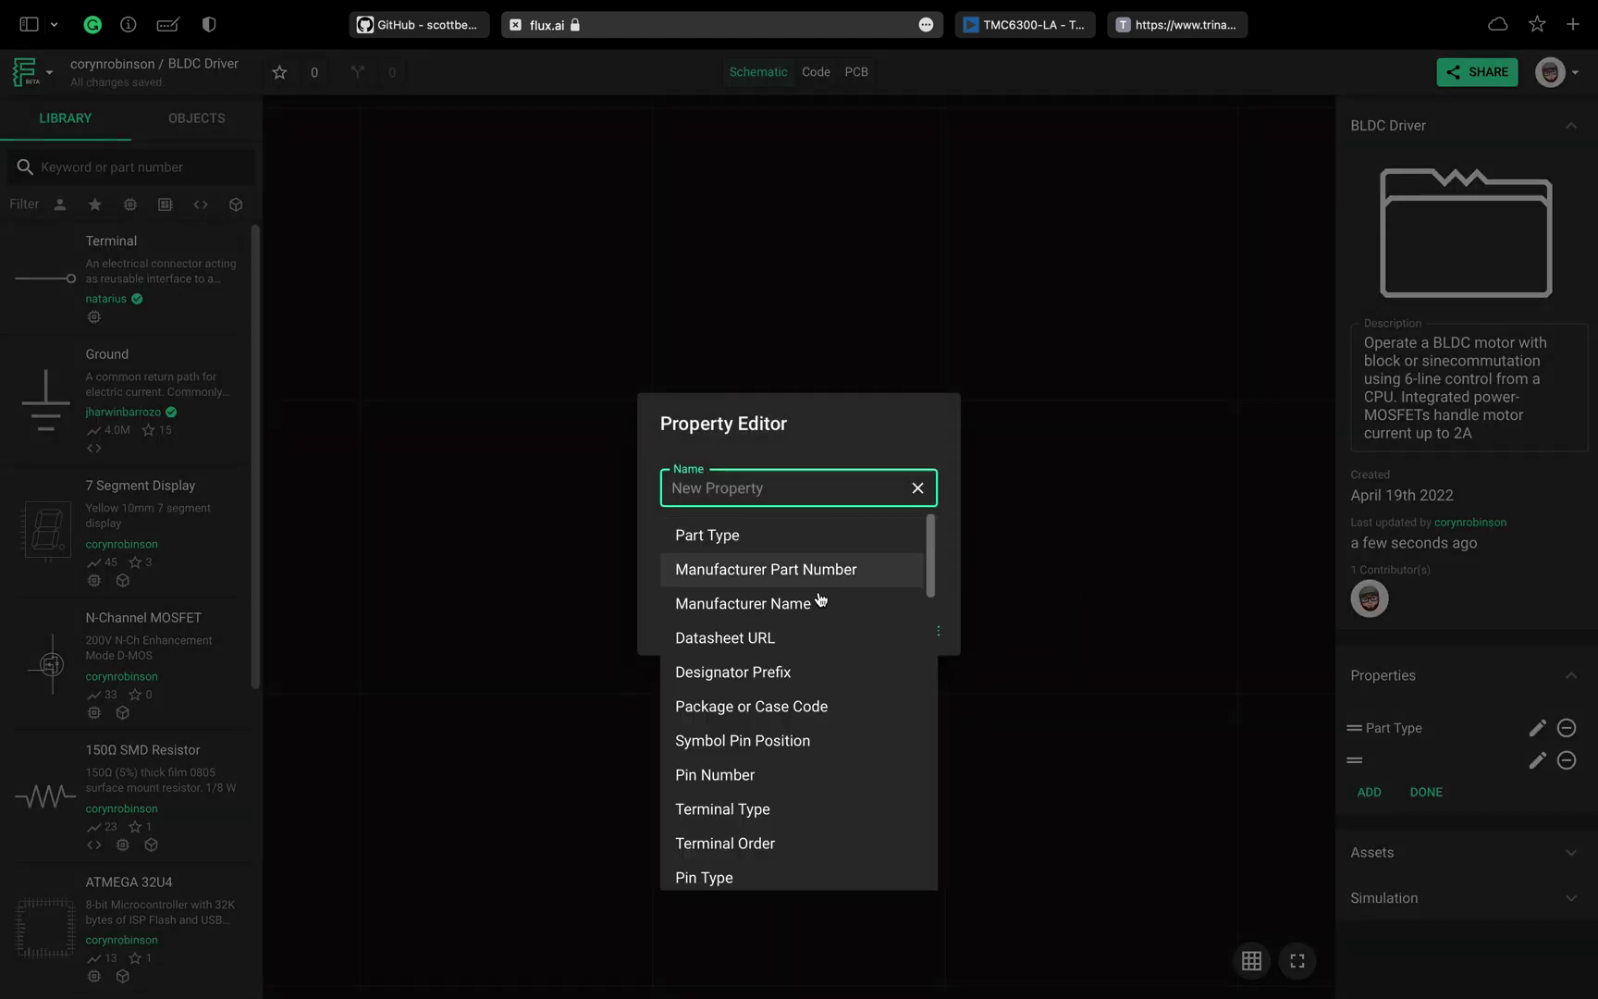
pyautogui.click(819, 603)
pyautogui.click(929, 636)
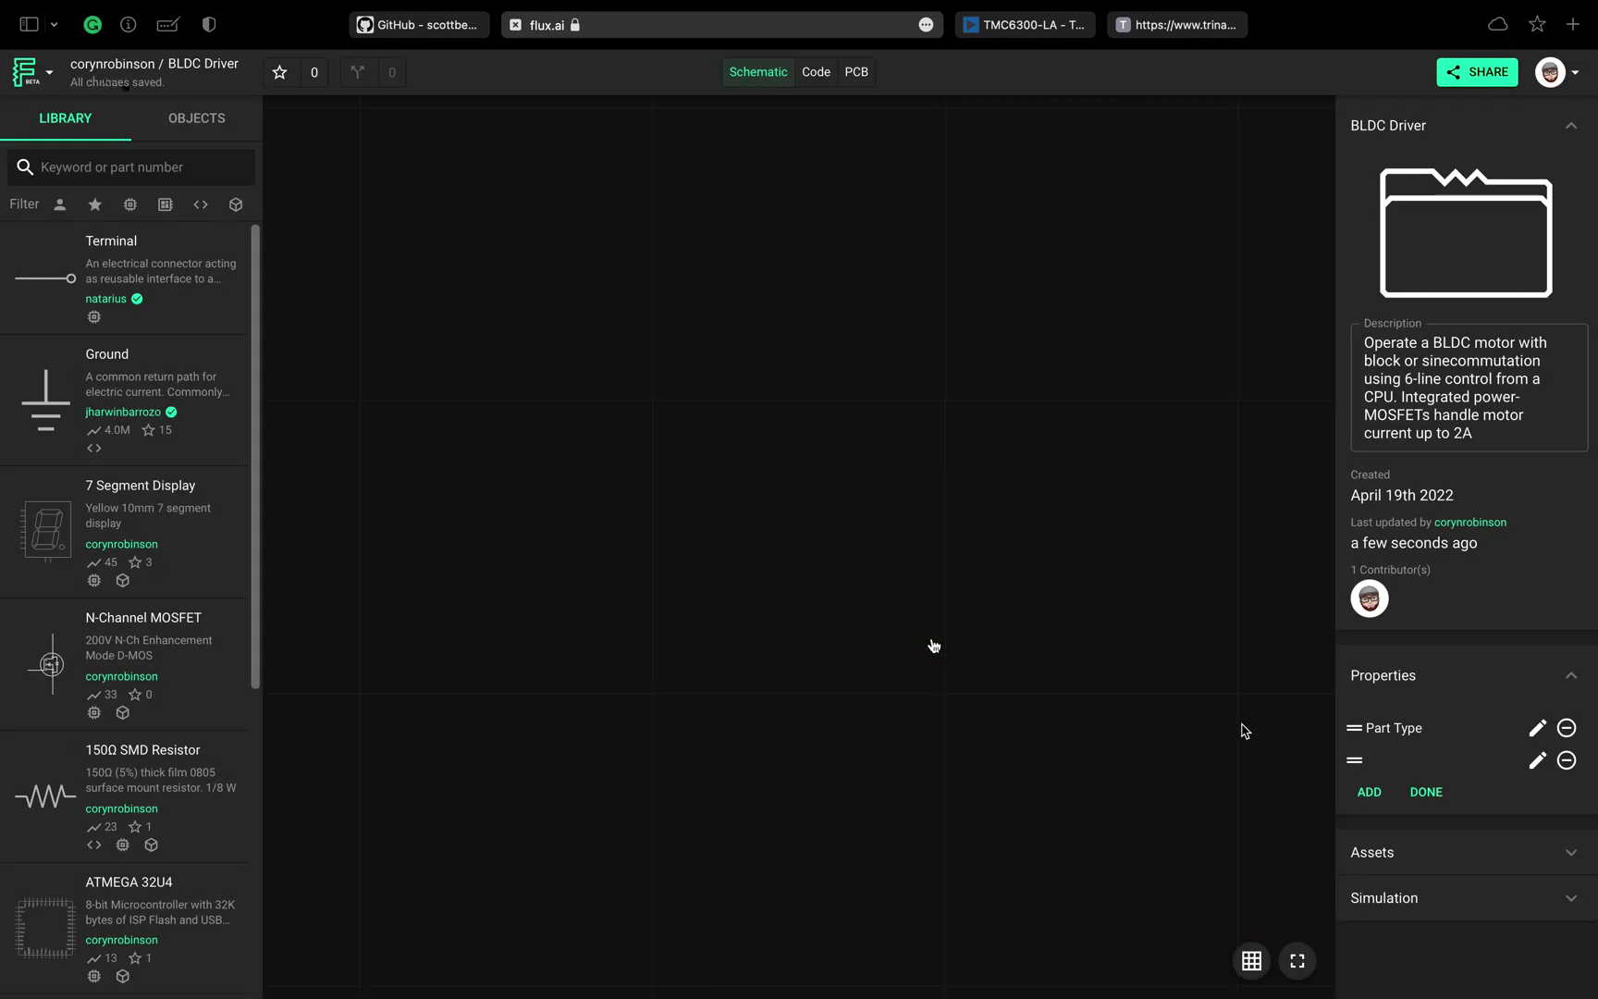
pyautogui.click(1369, 791)
pyautogui.click(820, 488)
pyautogui.click(819, 569)
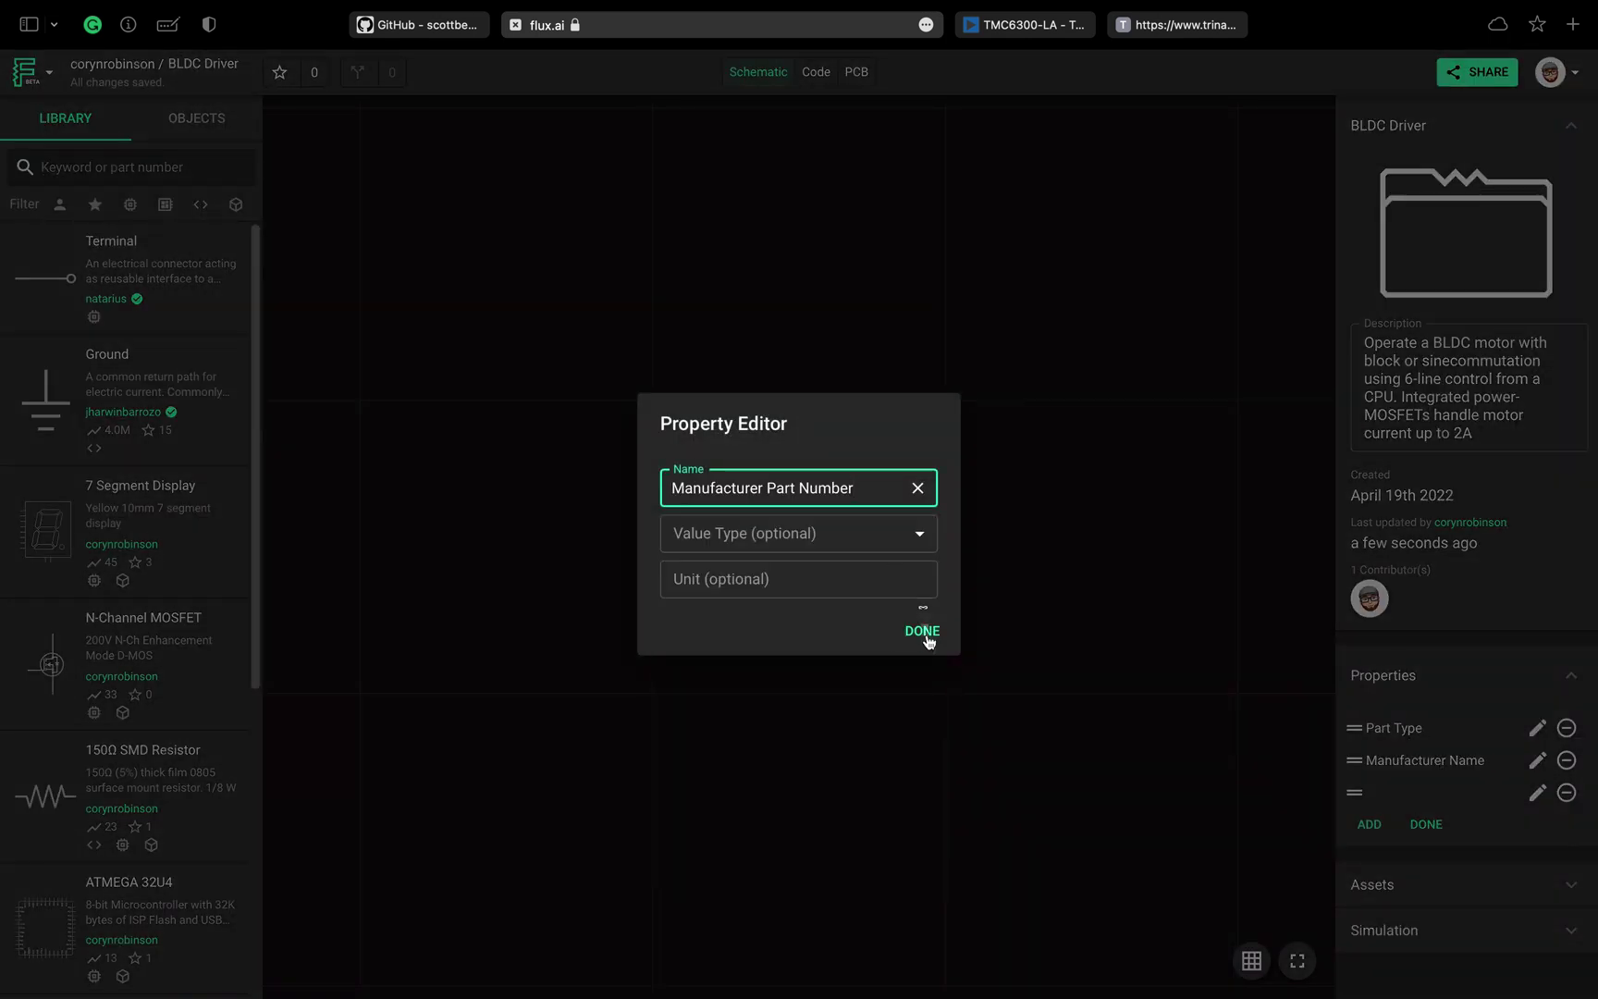
pyautogui.click(928, 636)
# - Add Datasheet URL and Designator Prefix properties to the project
pyautogui.click(1369, 823)
pyautogui.click(843, 490)
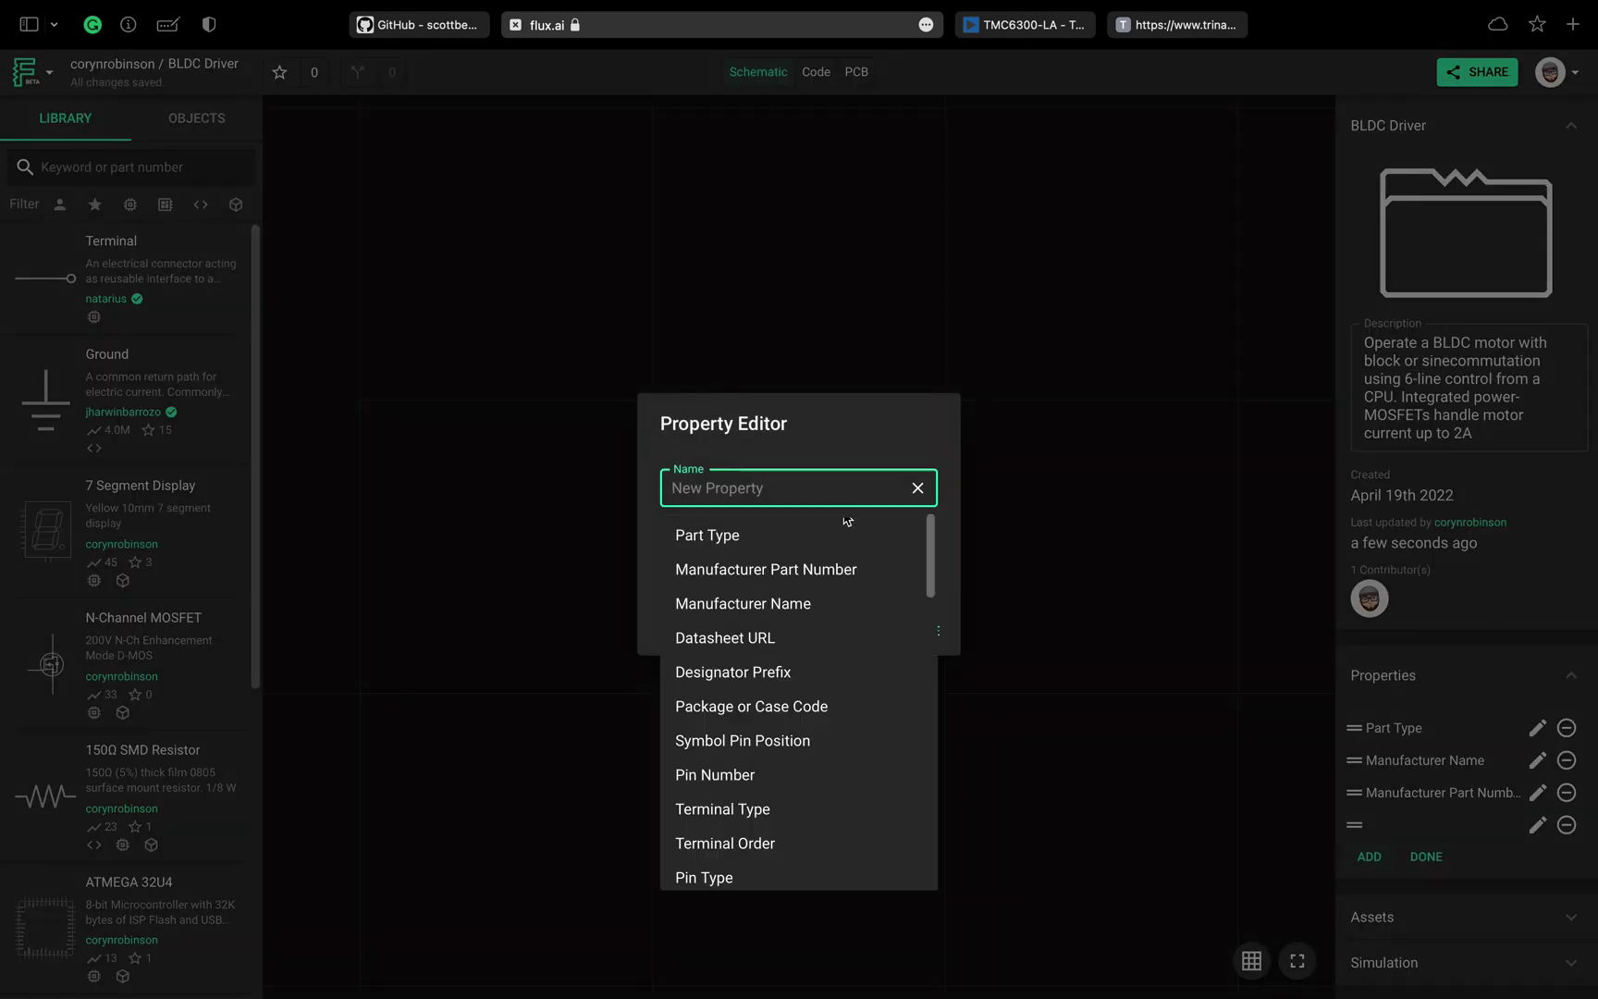
pyautogui.click(814, 638)
pyautogui.click(930, 640)
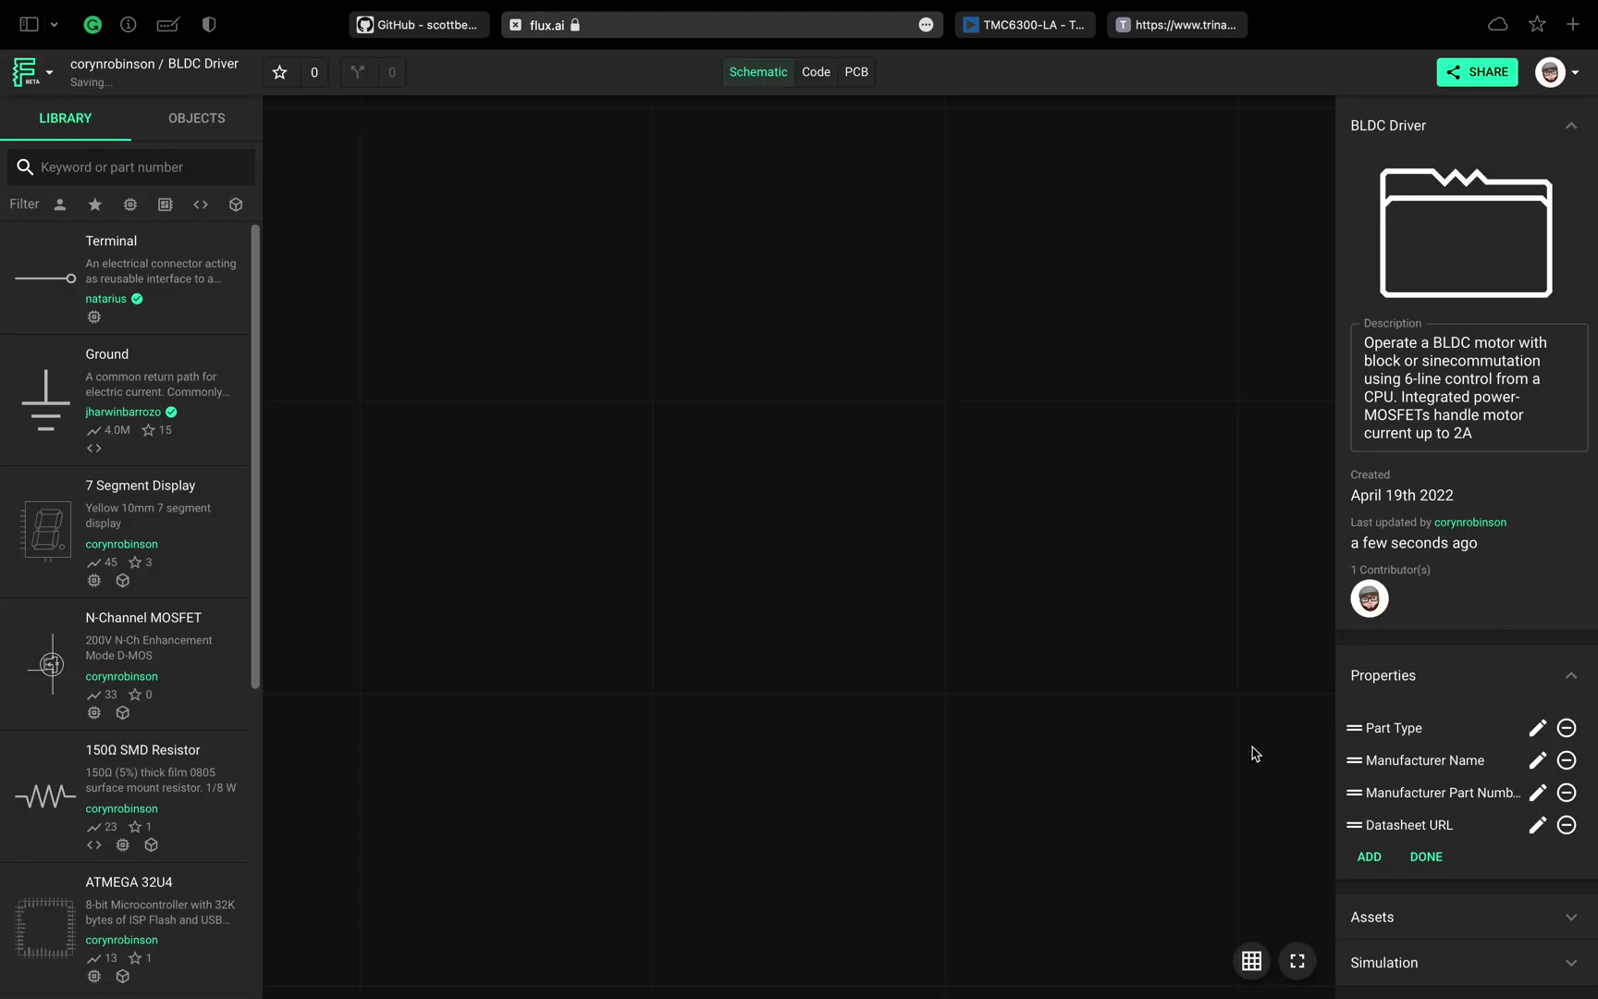
pyautogui.click(1369, 859)
pyautogui.click(827, 491)
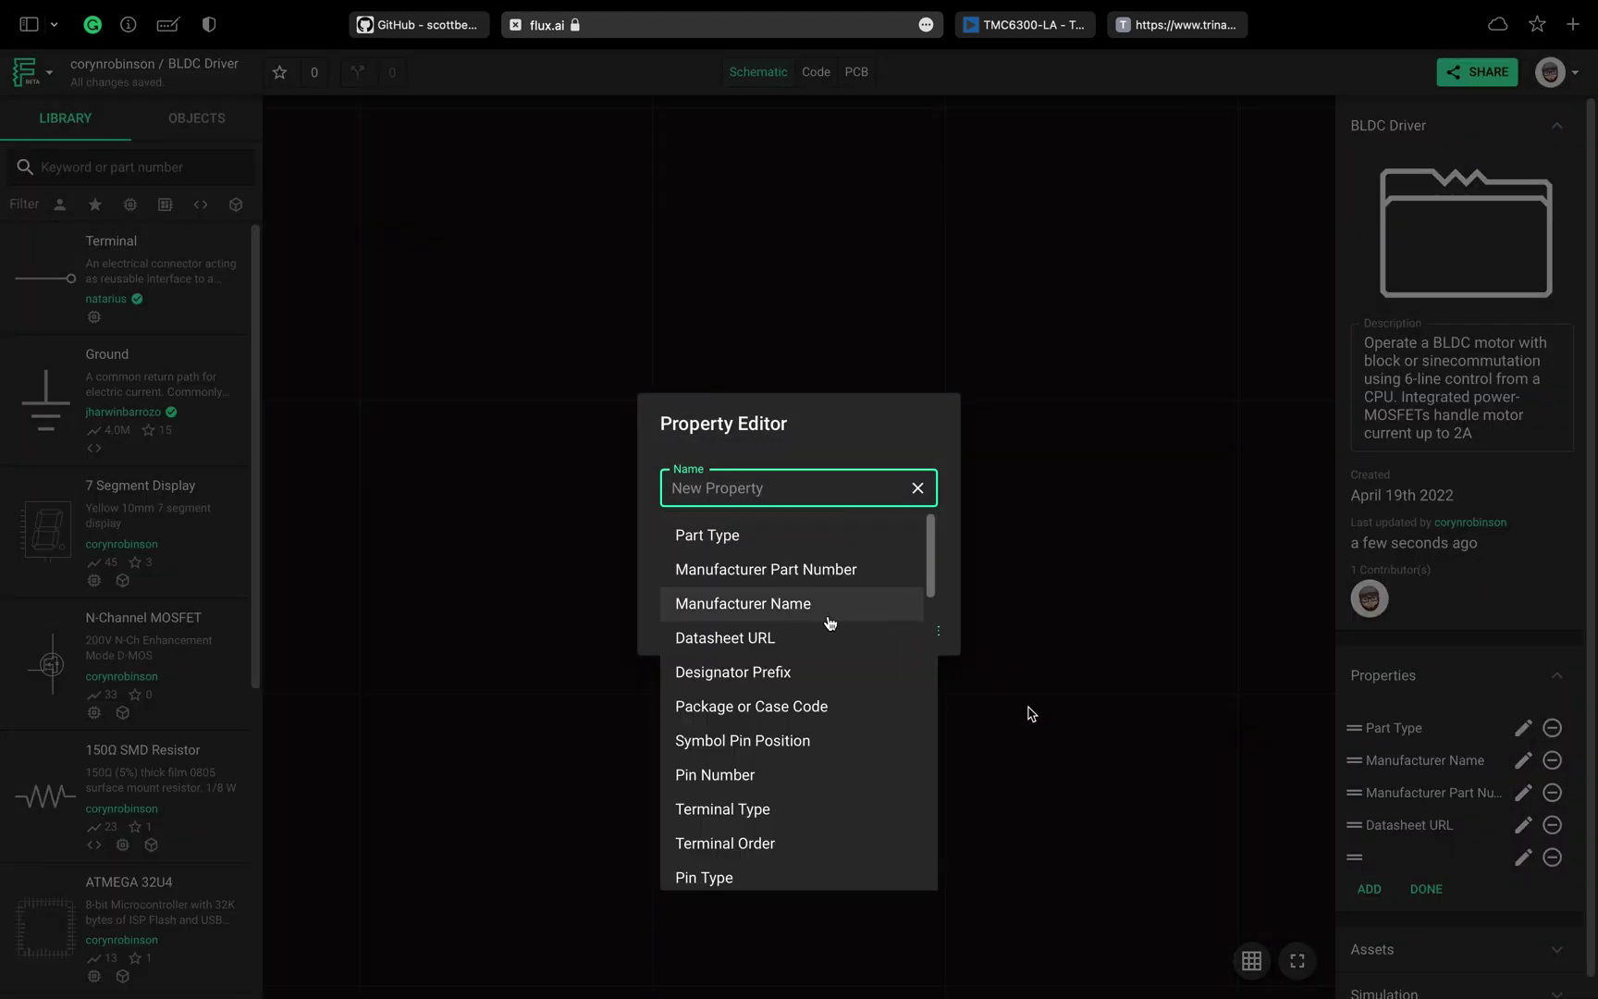
pyautogui.click(815, 671)
pyautogui.click(931, 638)
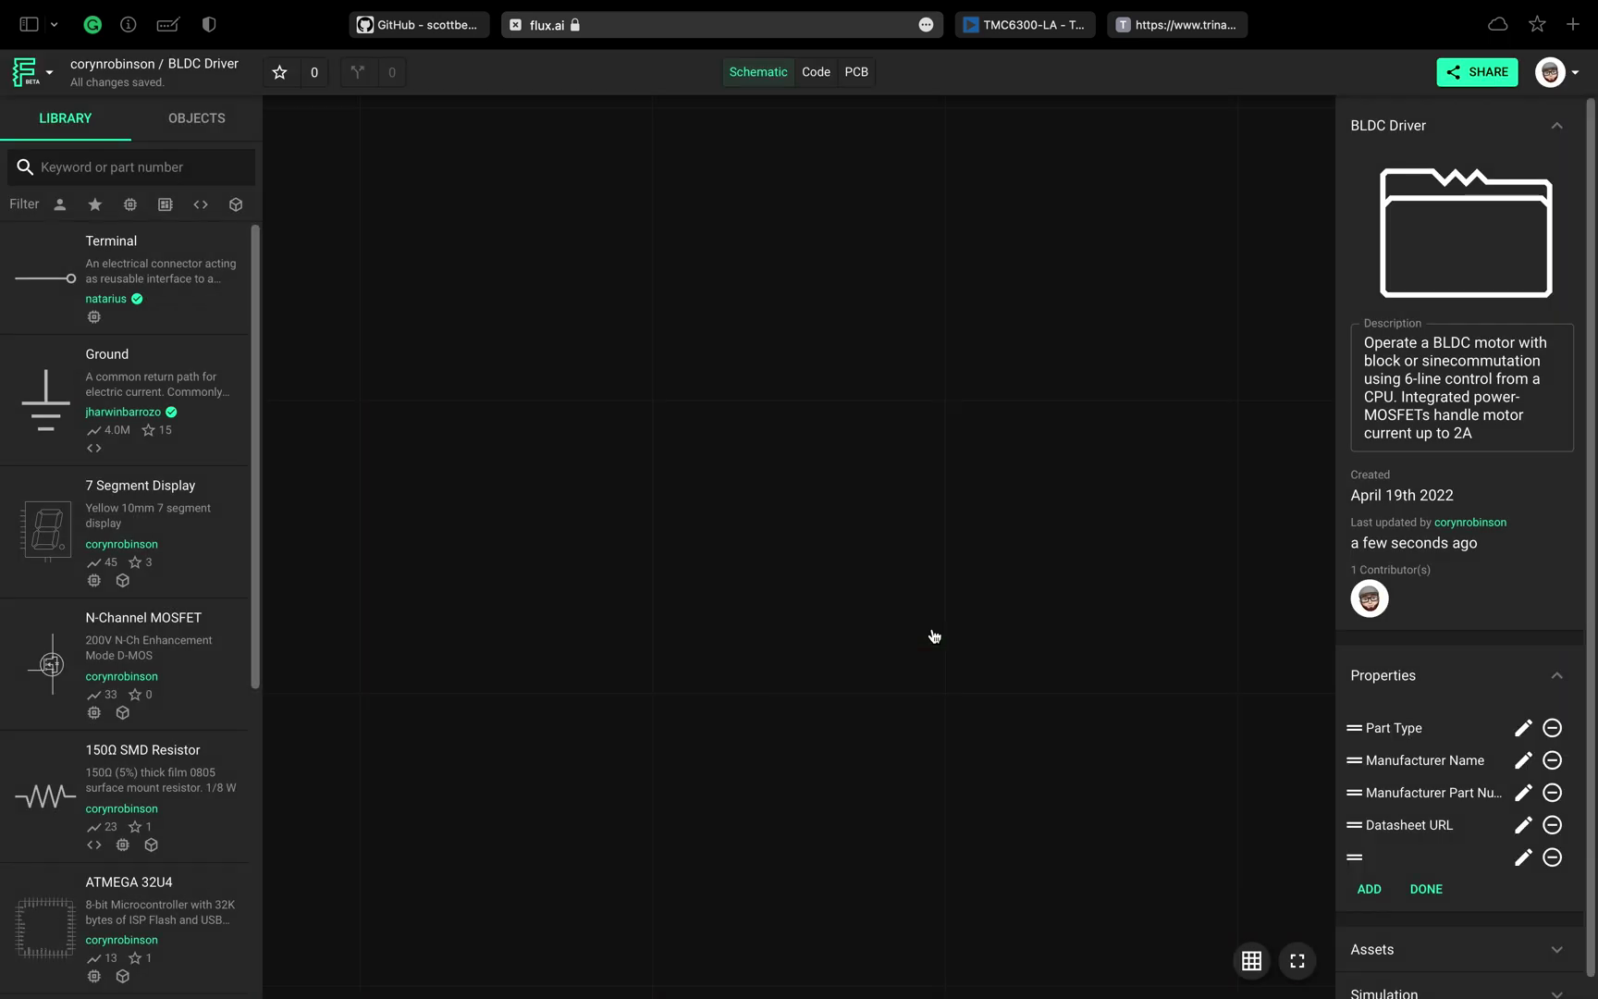
# - Add Package or Case Code and Purchase Url properties to the project, and finish editing the property list
pyautogui.click(1369, 889)
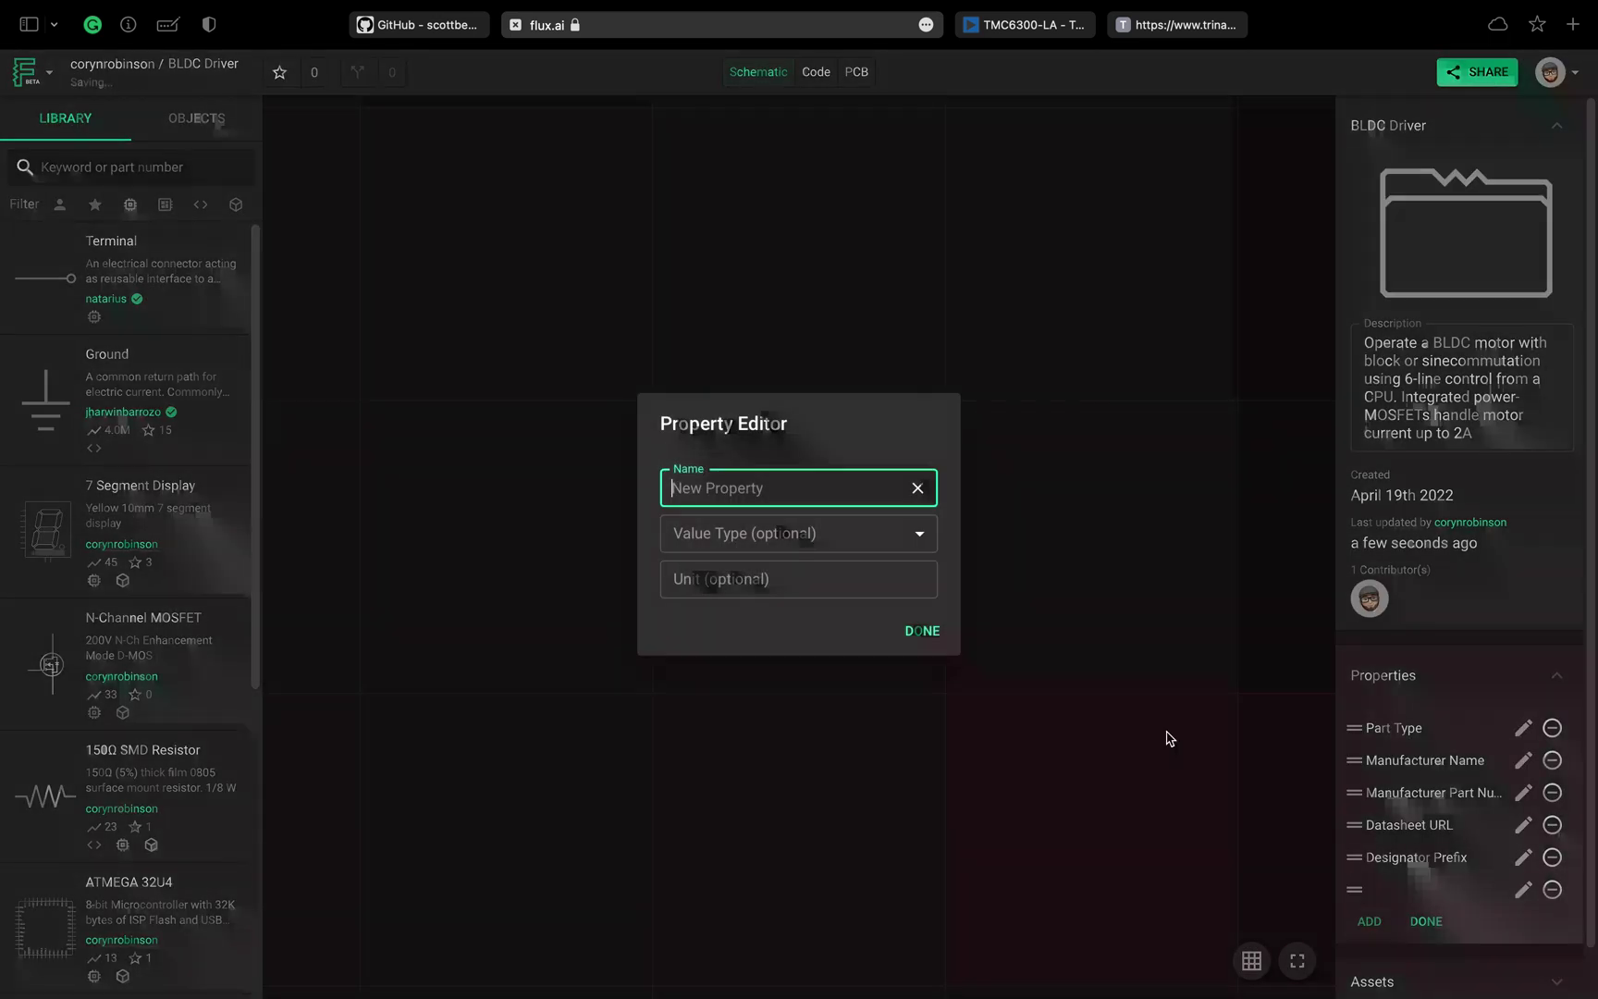
pyautogui.click(768, 705)
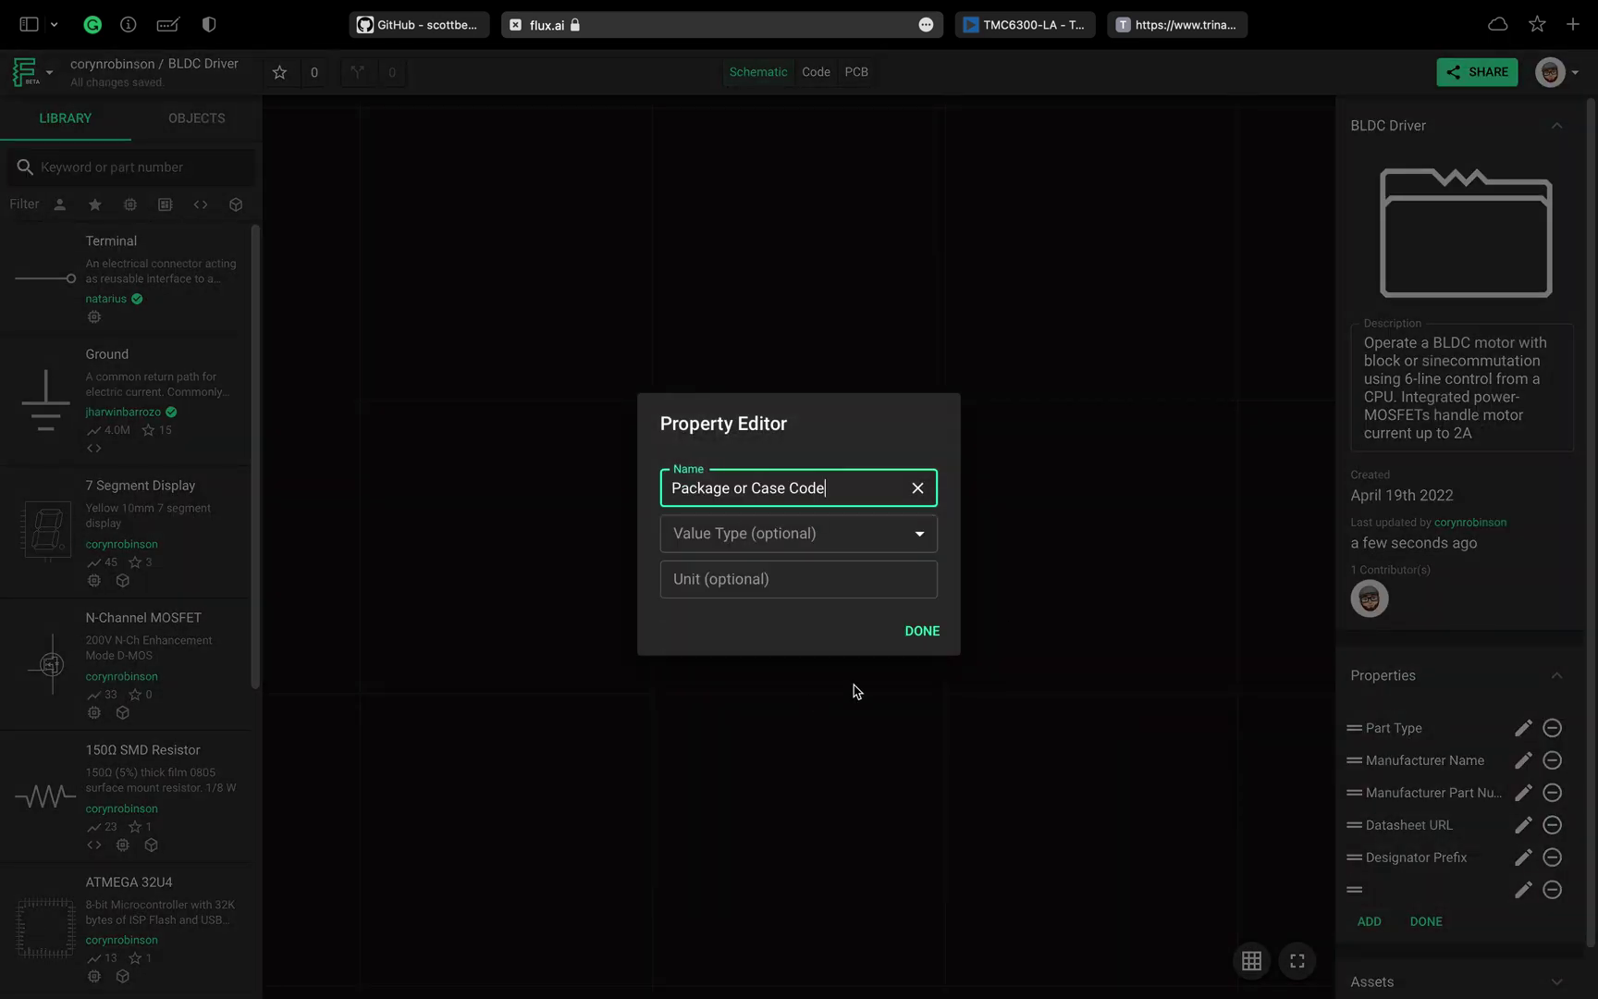
pyautogui.click(923, 636)
pyautogui.click(1369, 922)
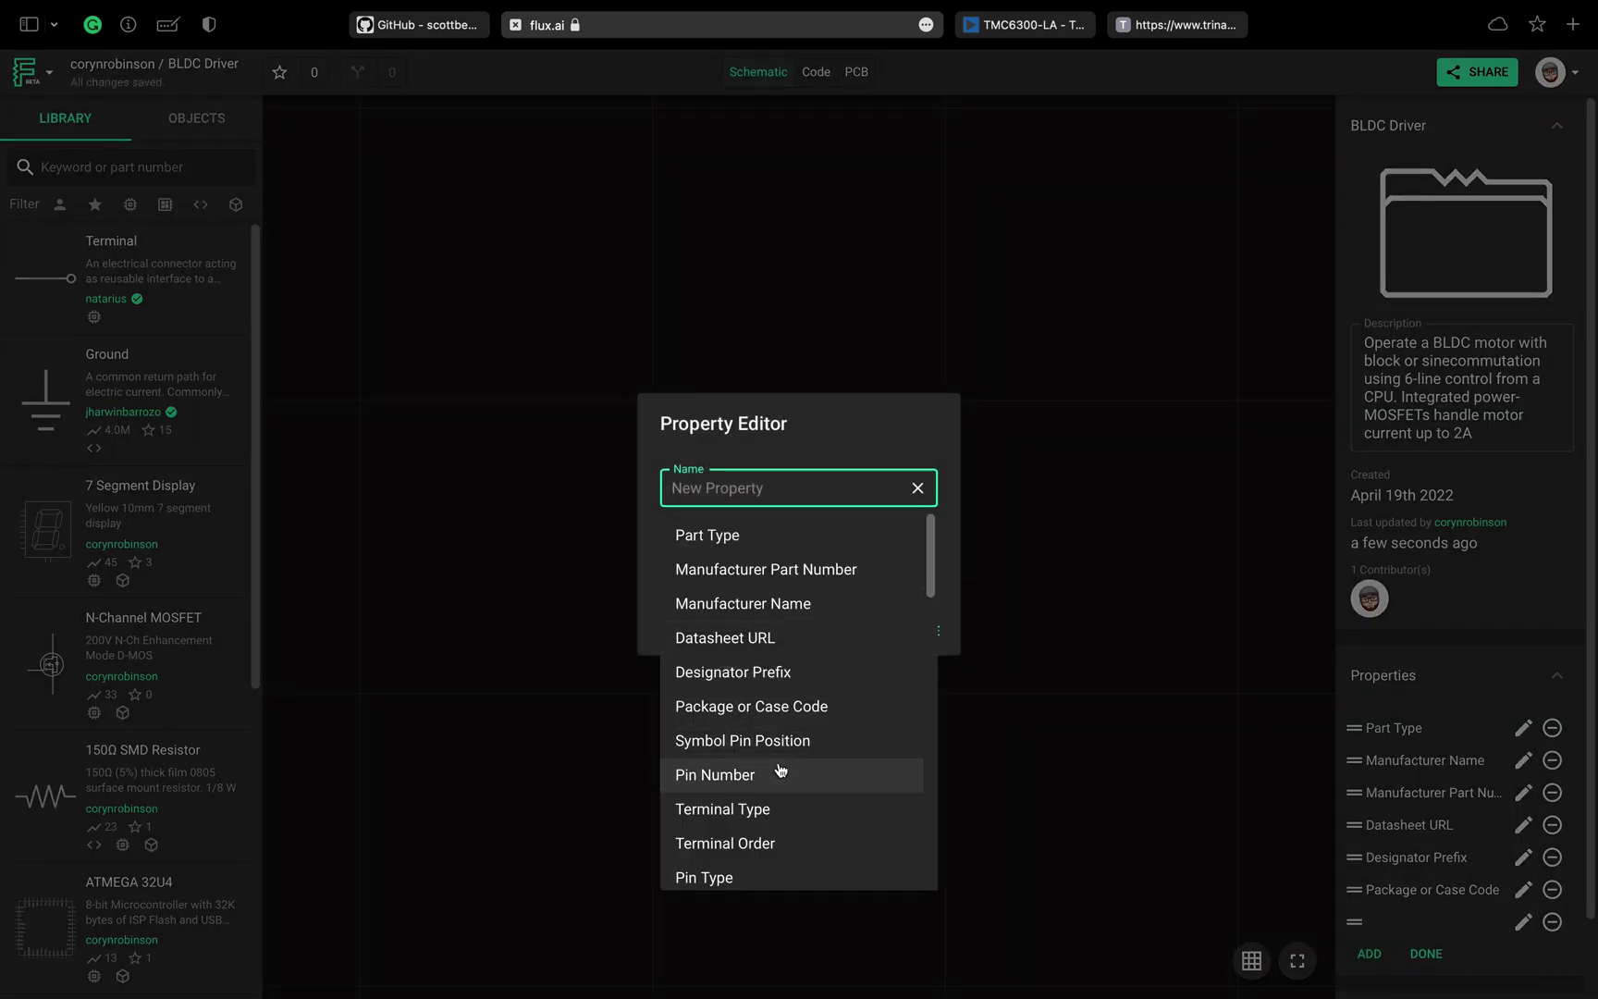
pyautogui.moveTo(931, 577); pyautogui.dragTo(918, 847)
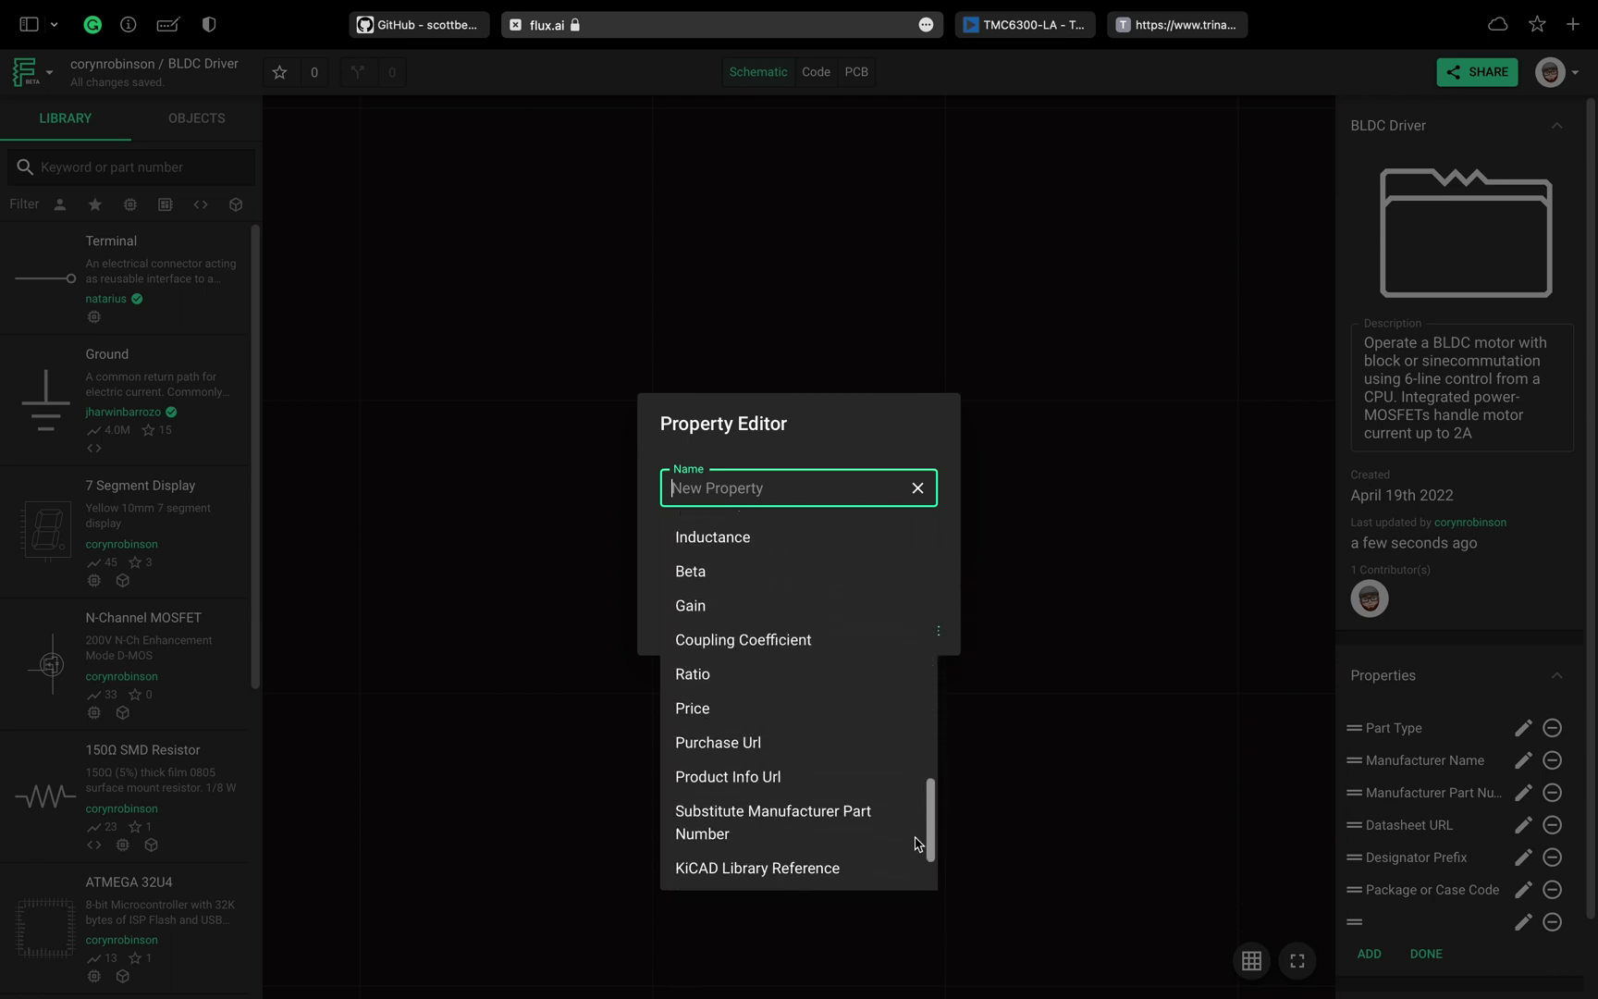
pyautogui.click(832, 753)
pyautogui.click(919, 632)
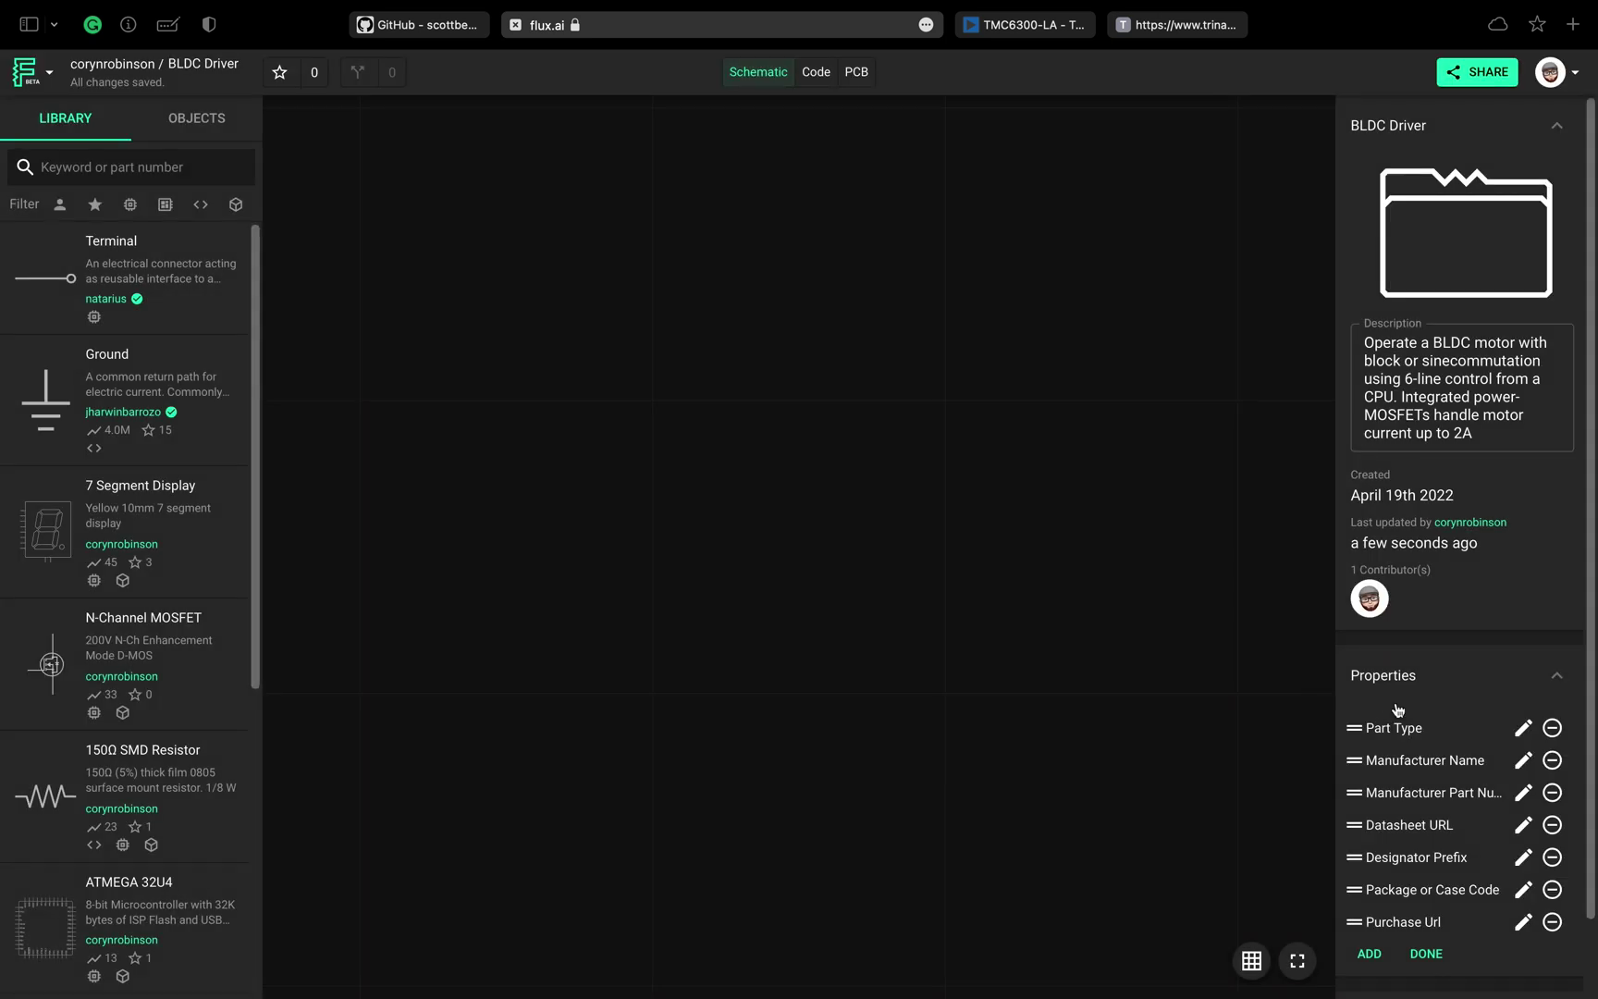
pyautogui.click(1427, 955)
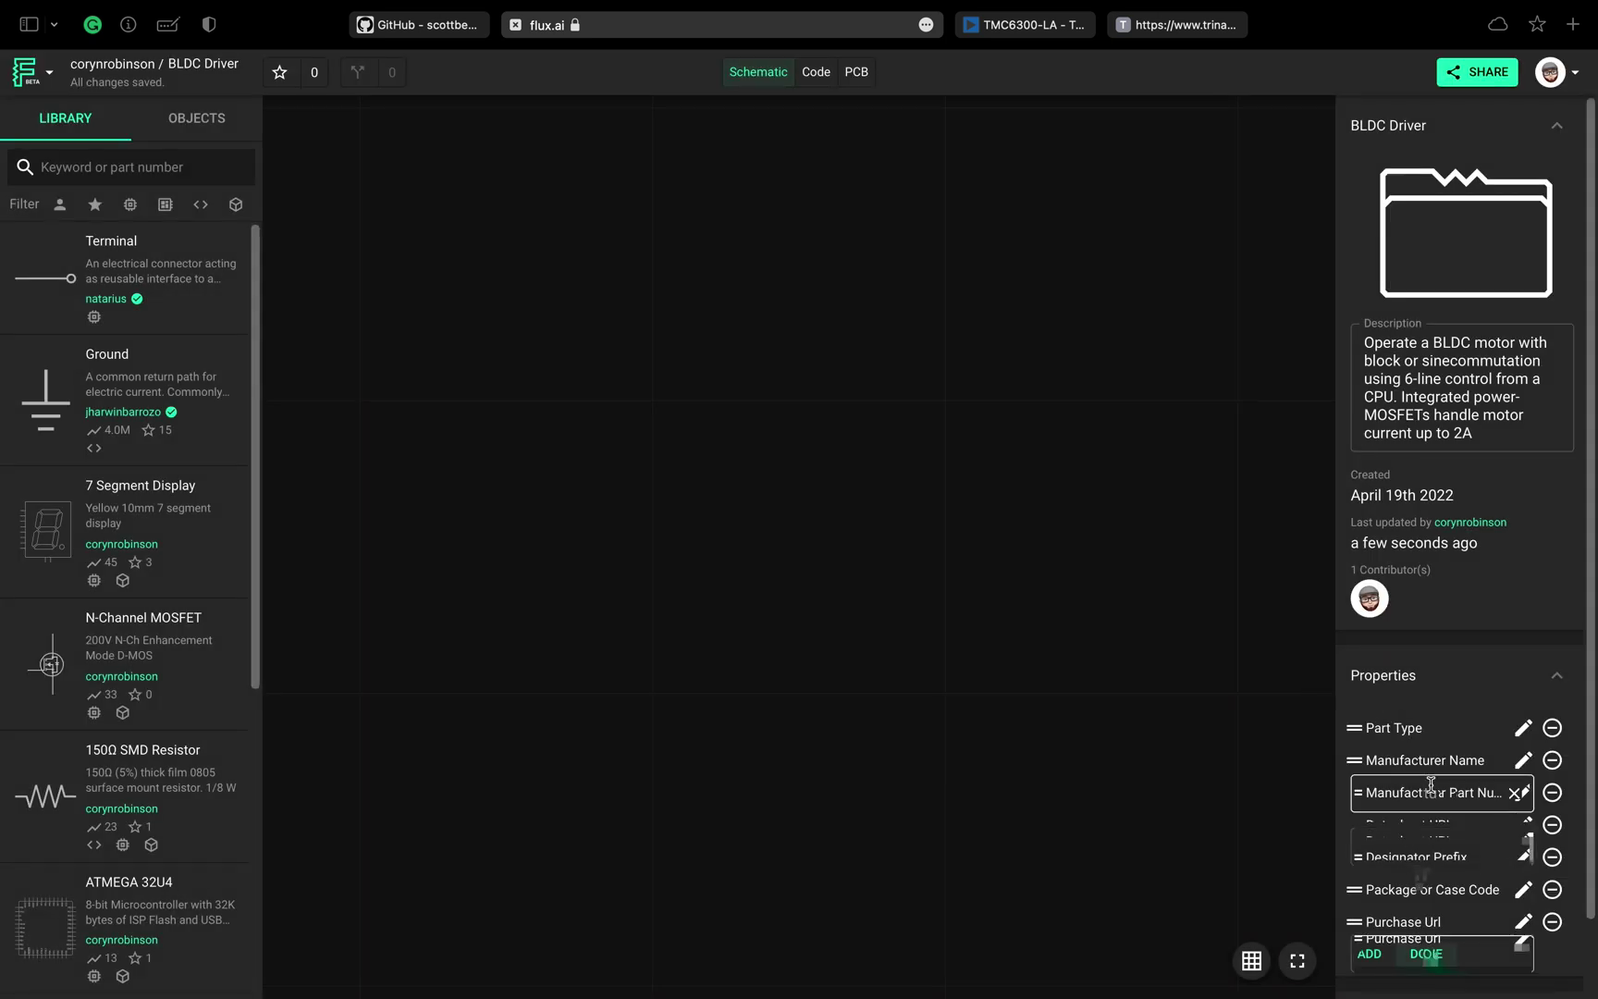
# - Set the Part Type property to Integrated Circuit and the Manufacturer Name to ADI
pyautogui.scroll(-5, 1593, 719)
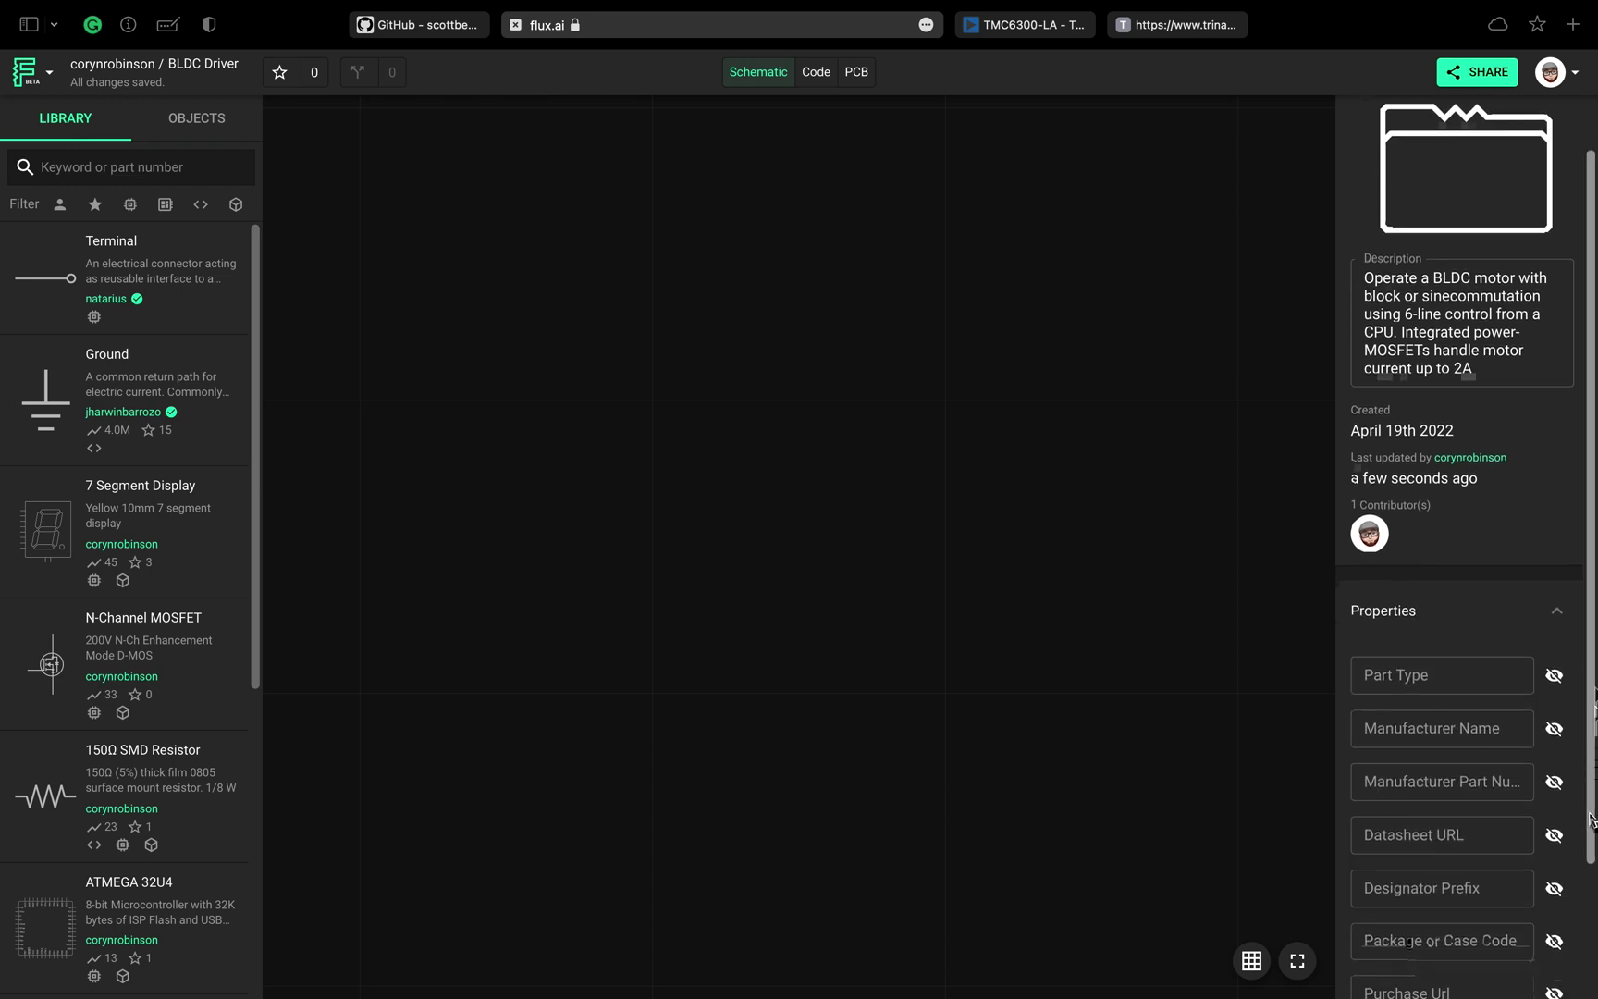
pyautogui.click(1420, 495)
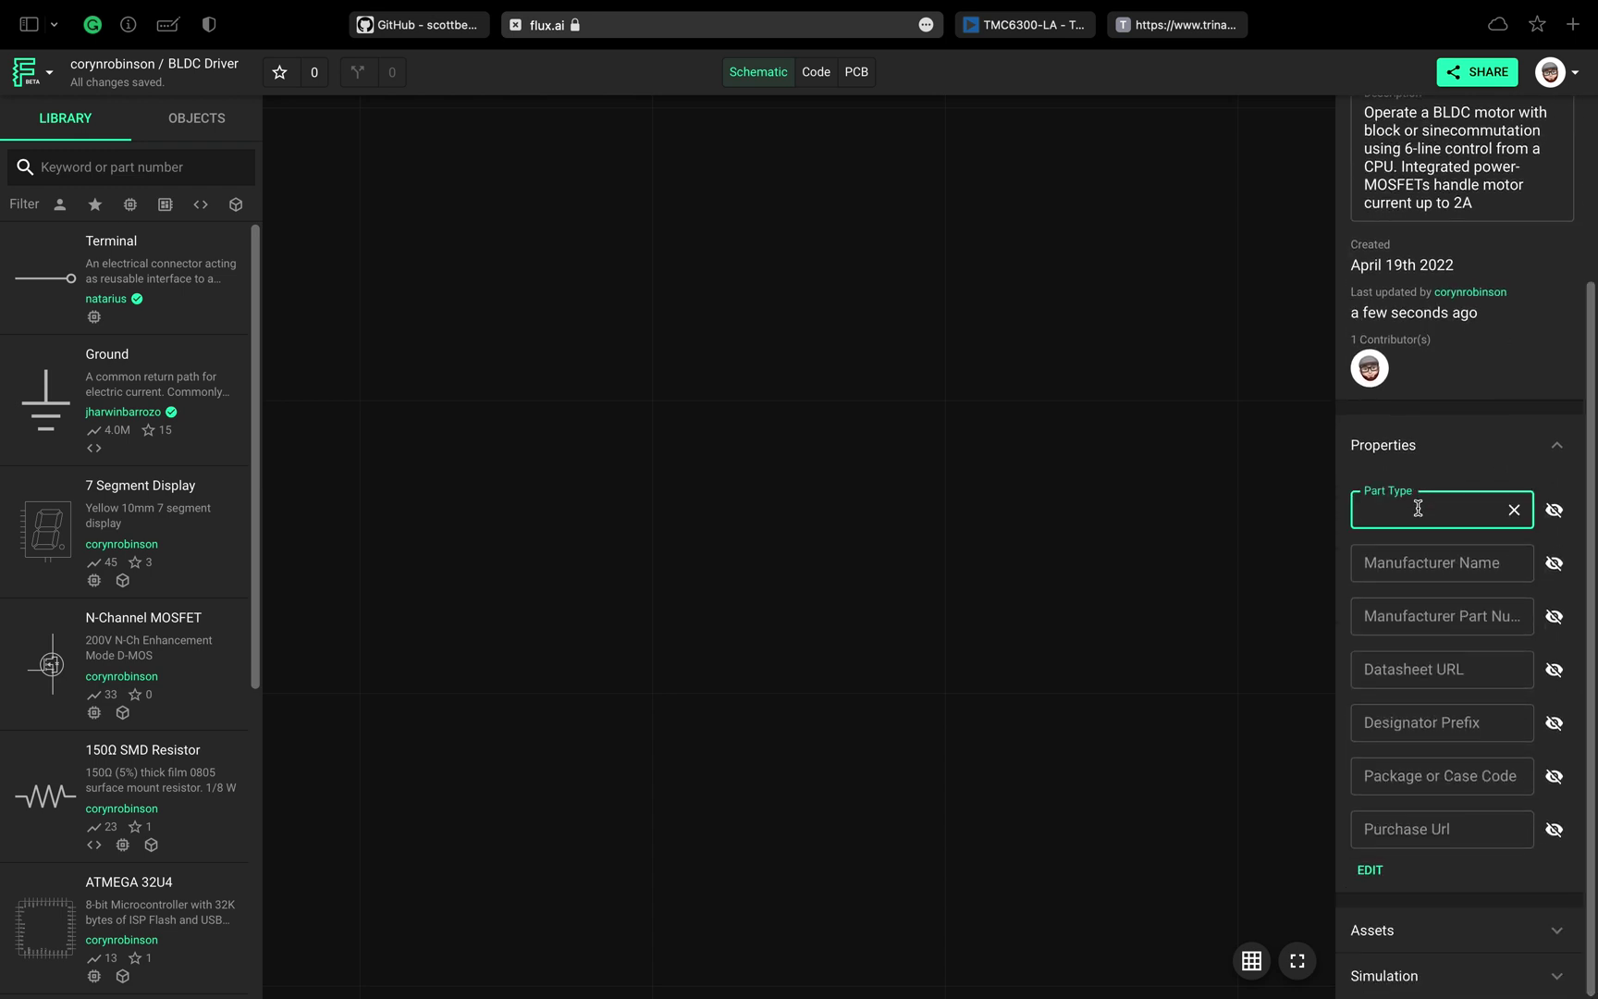
pyautogui.click(1418, 509)
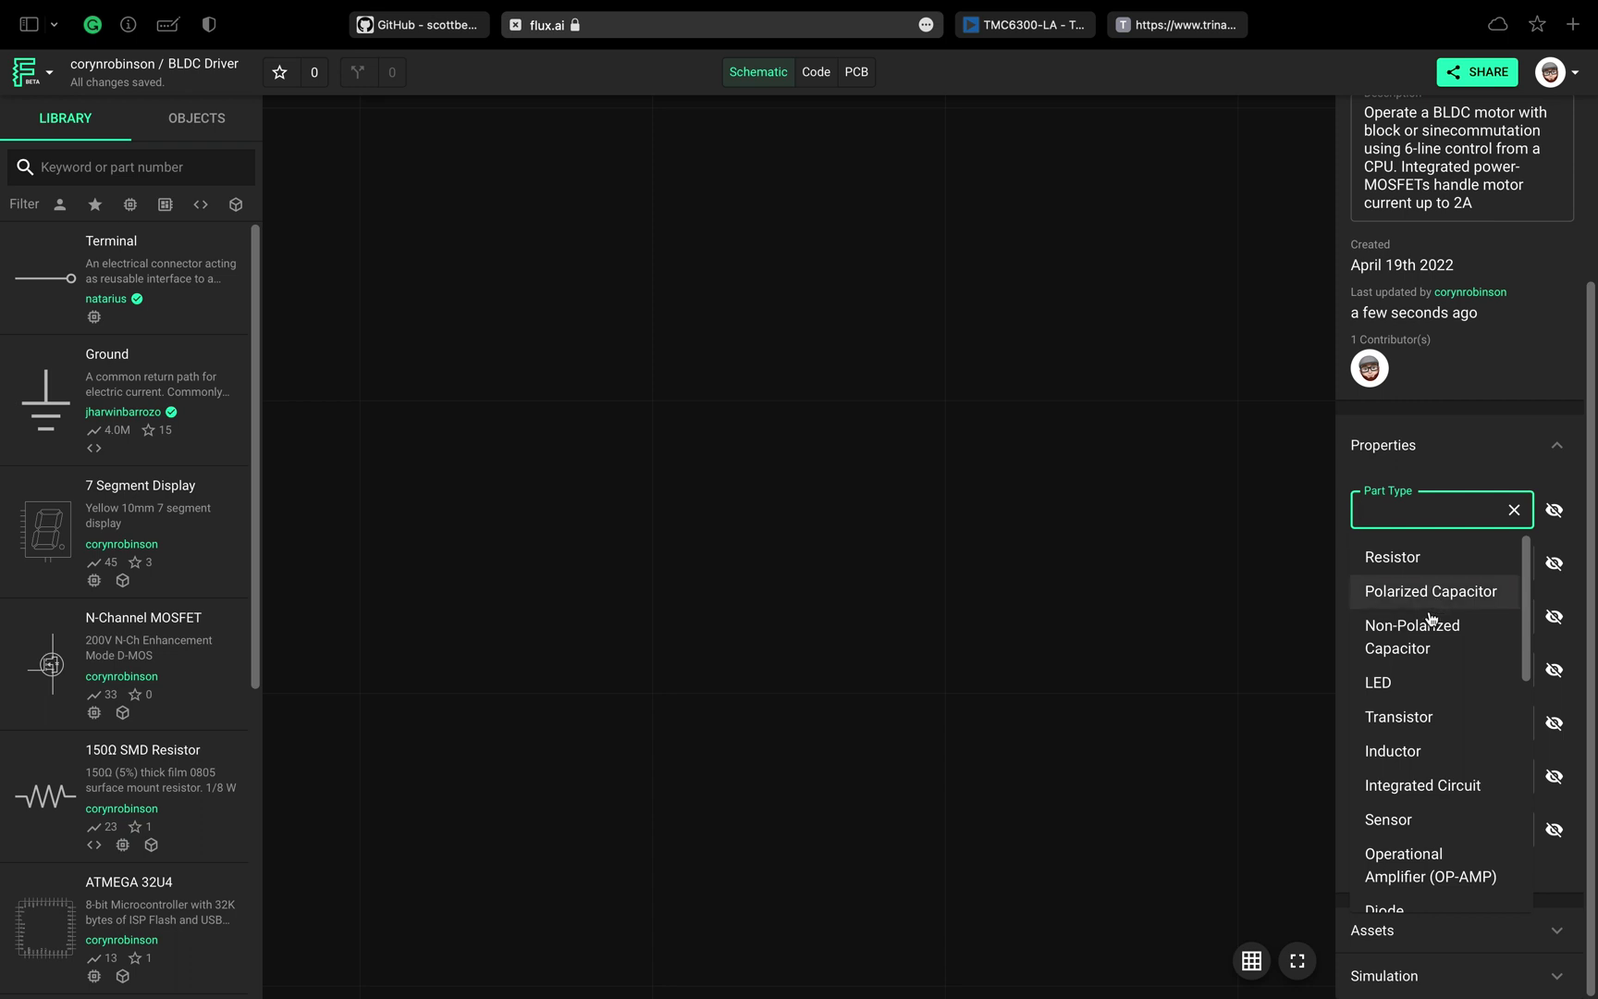
pyautogui.click(1411, 788)
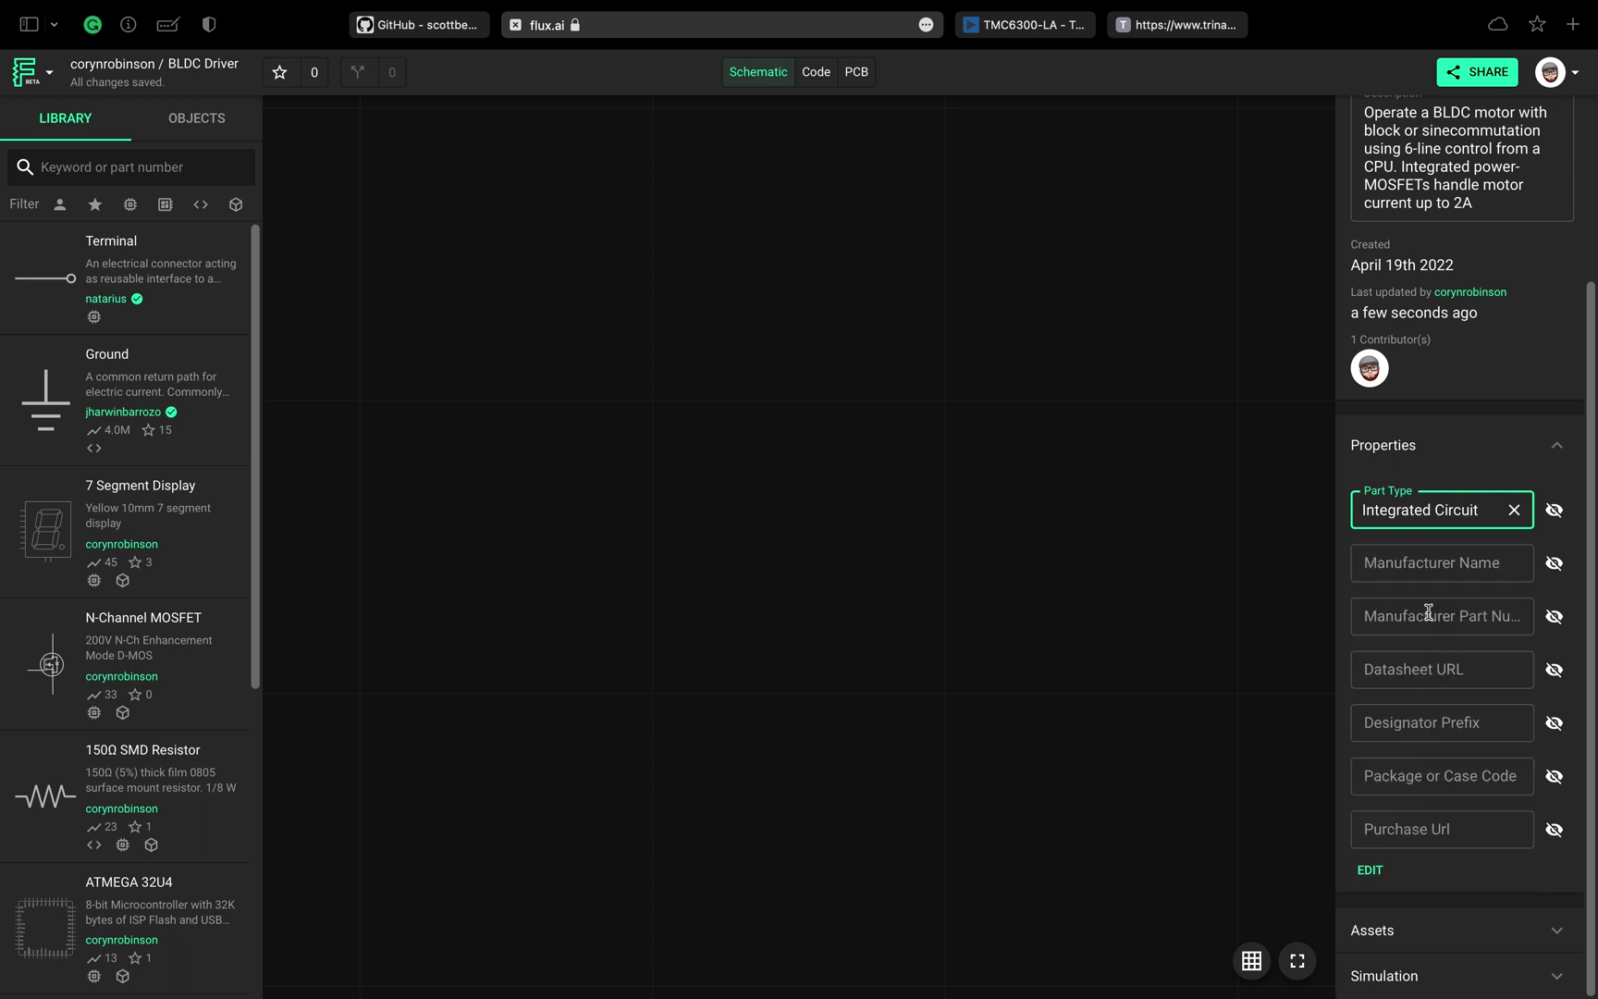
pyautogui.click(1431, 569)
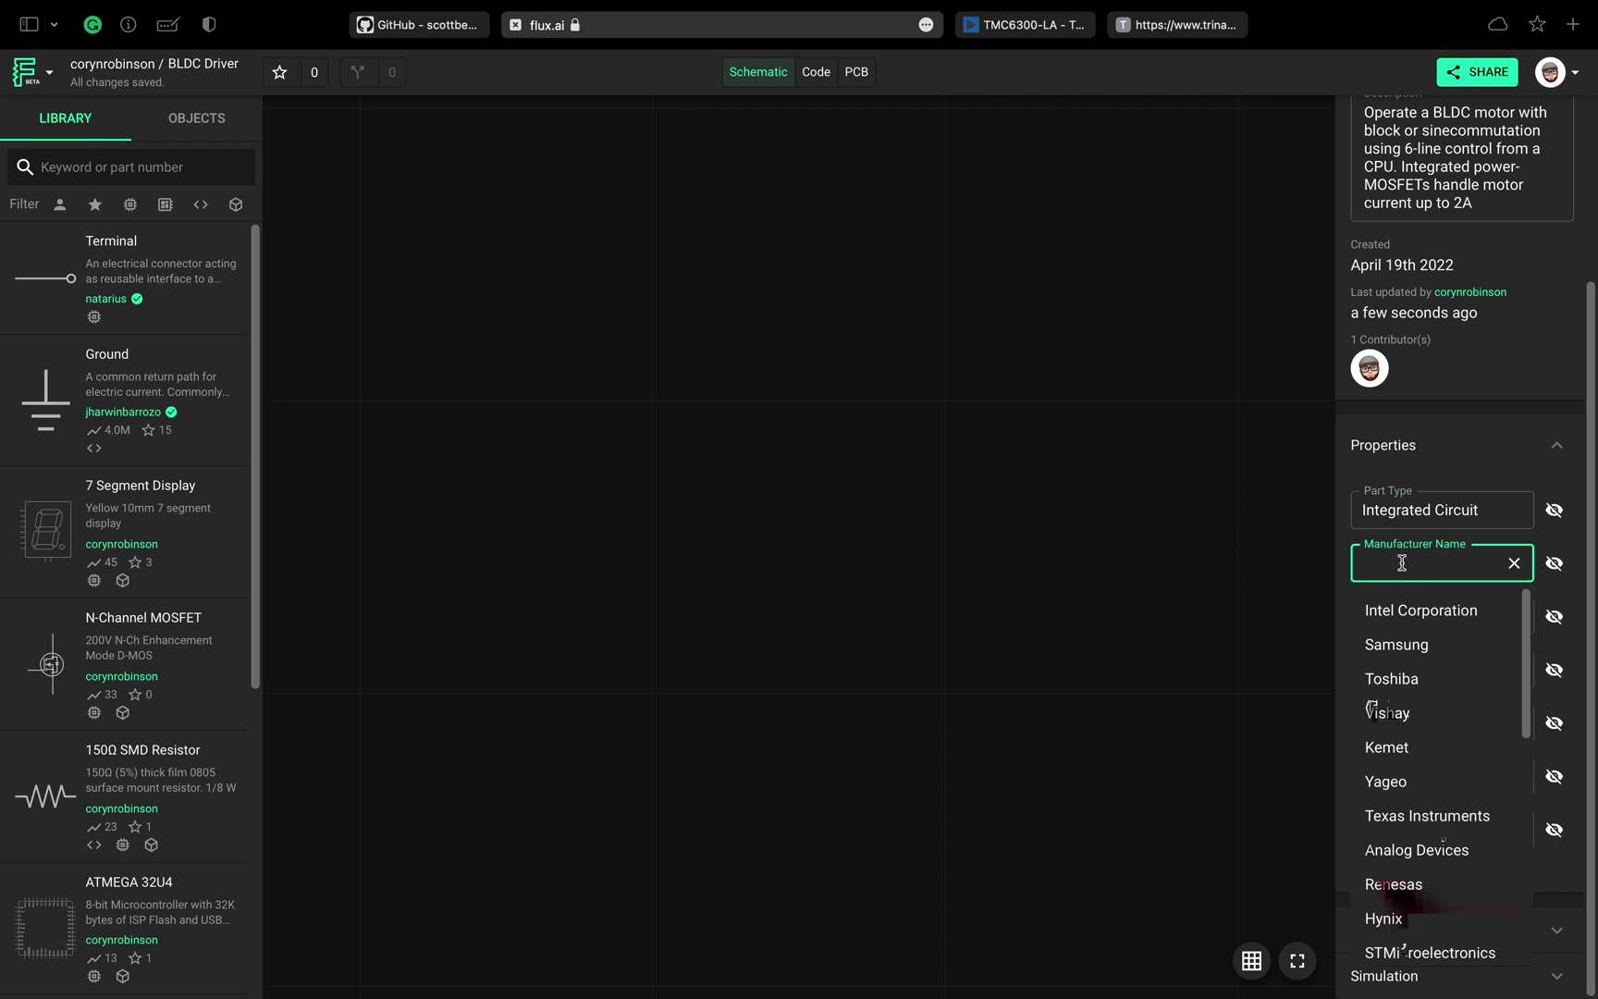
pyautogui.write('ADI')
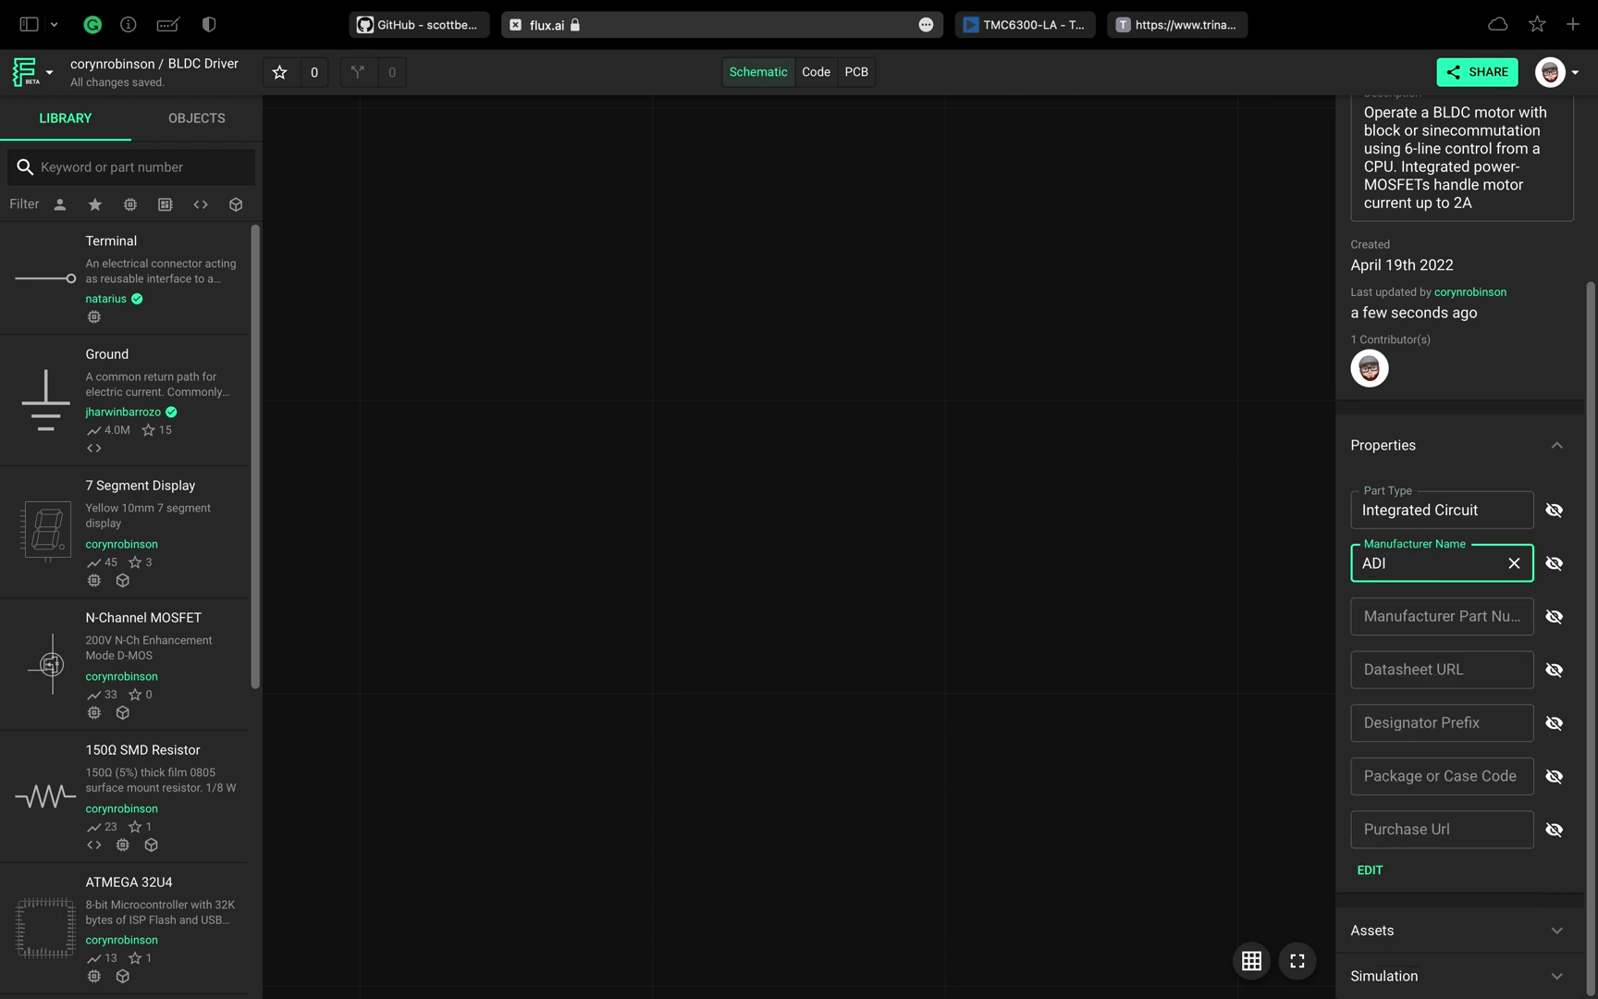
# - Set the Manufacturer Part Number to TMC3600-LA and paste the trinamic.com datasheet link as the Datasheet URL
pyautogui.click(1421, 616)
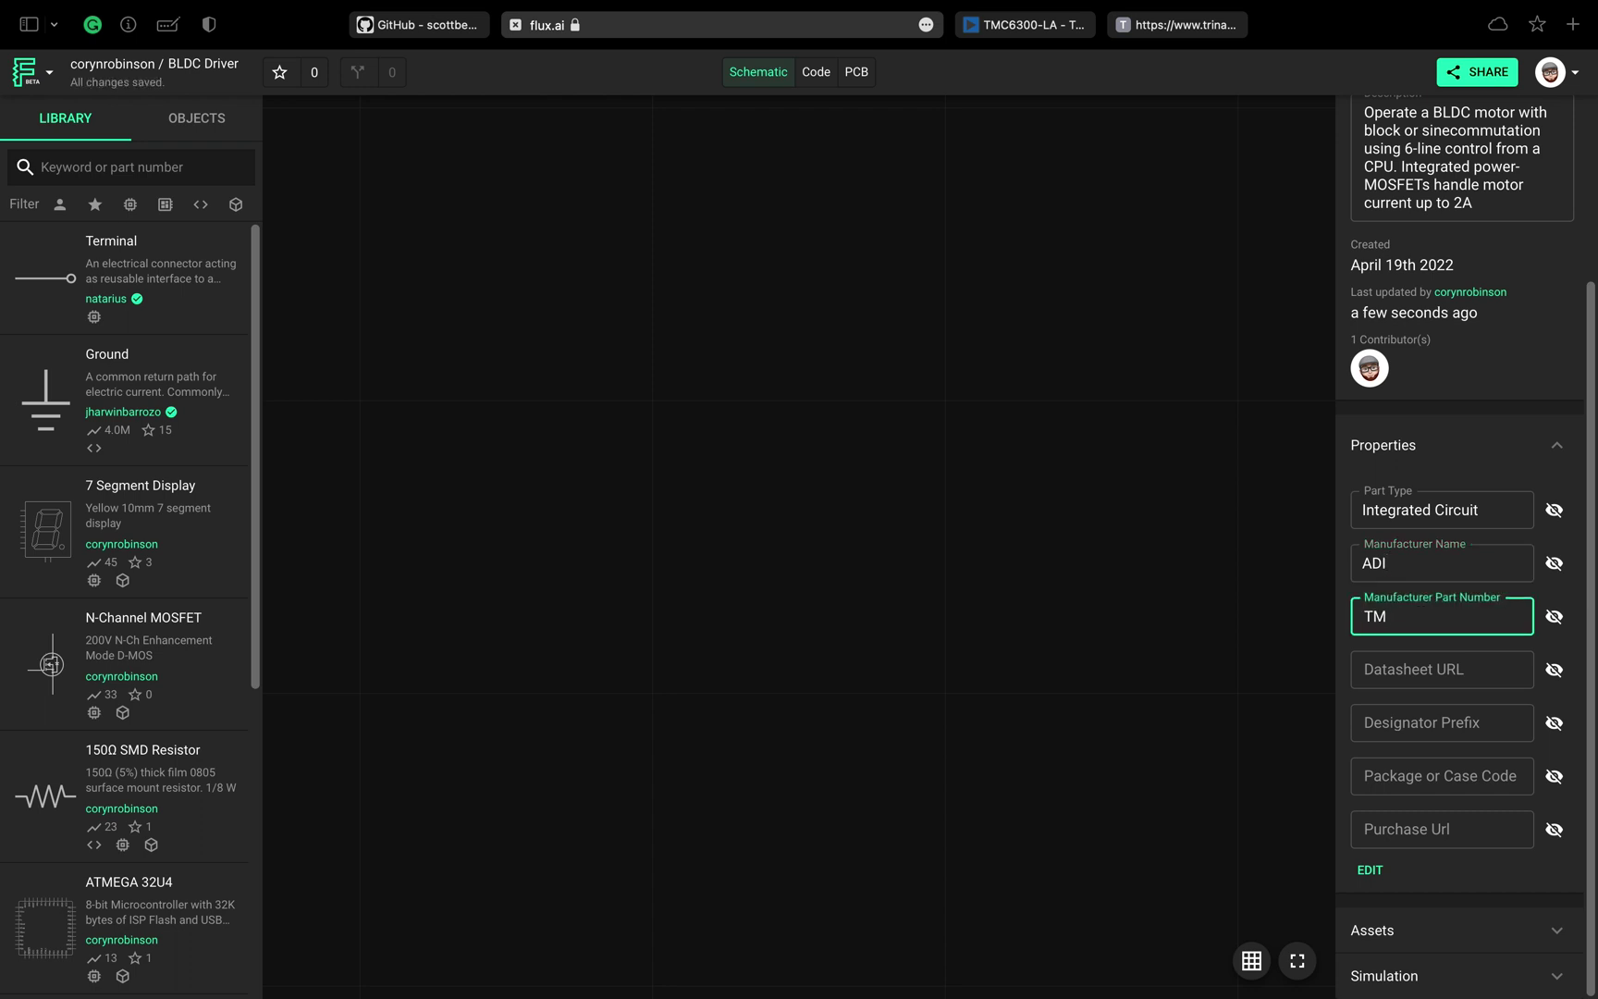
pyautogui.write('TMC3600-LA')
pyautogui.click(1466, 663)
pyautogui.hotkey('ctrl', 'v')
# - Set the Designator Prefix property to U
pyautogui.click(1461, 718)
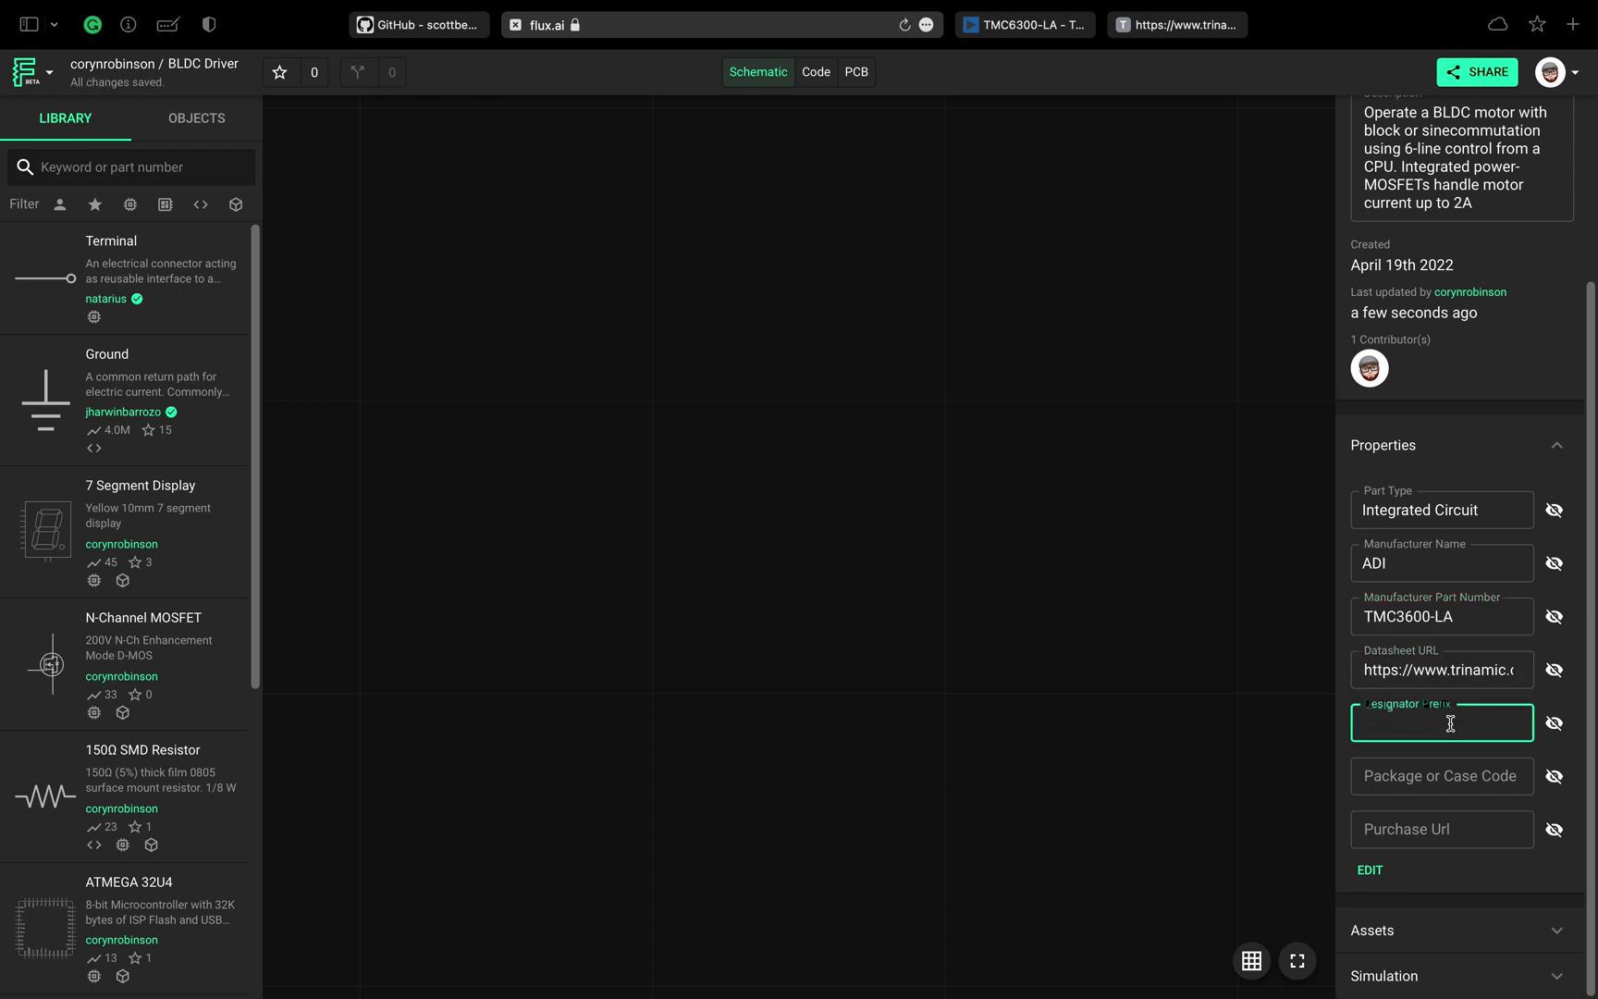
pyautogui.write('uU')
pyautogui.press('BackSpace')
pyautogui.press('BackSpace')
# - Set the Package or Case Code property to 20-QFN from the suggested packages and finish editing the field
pyautogui.click(1460, 776)
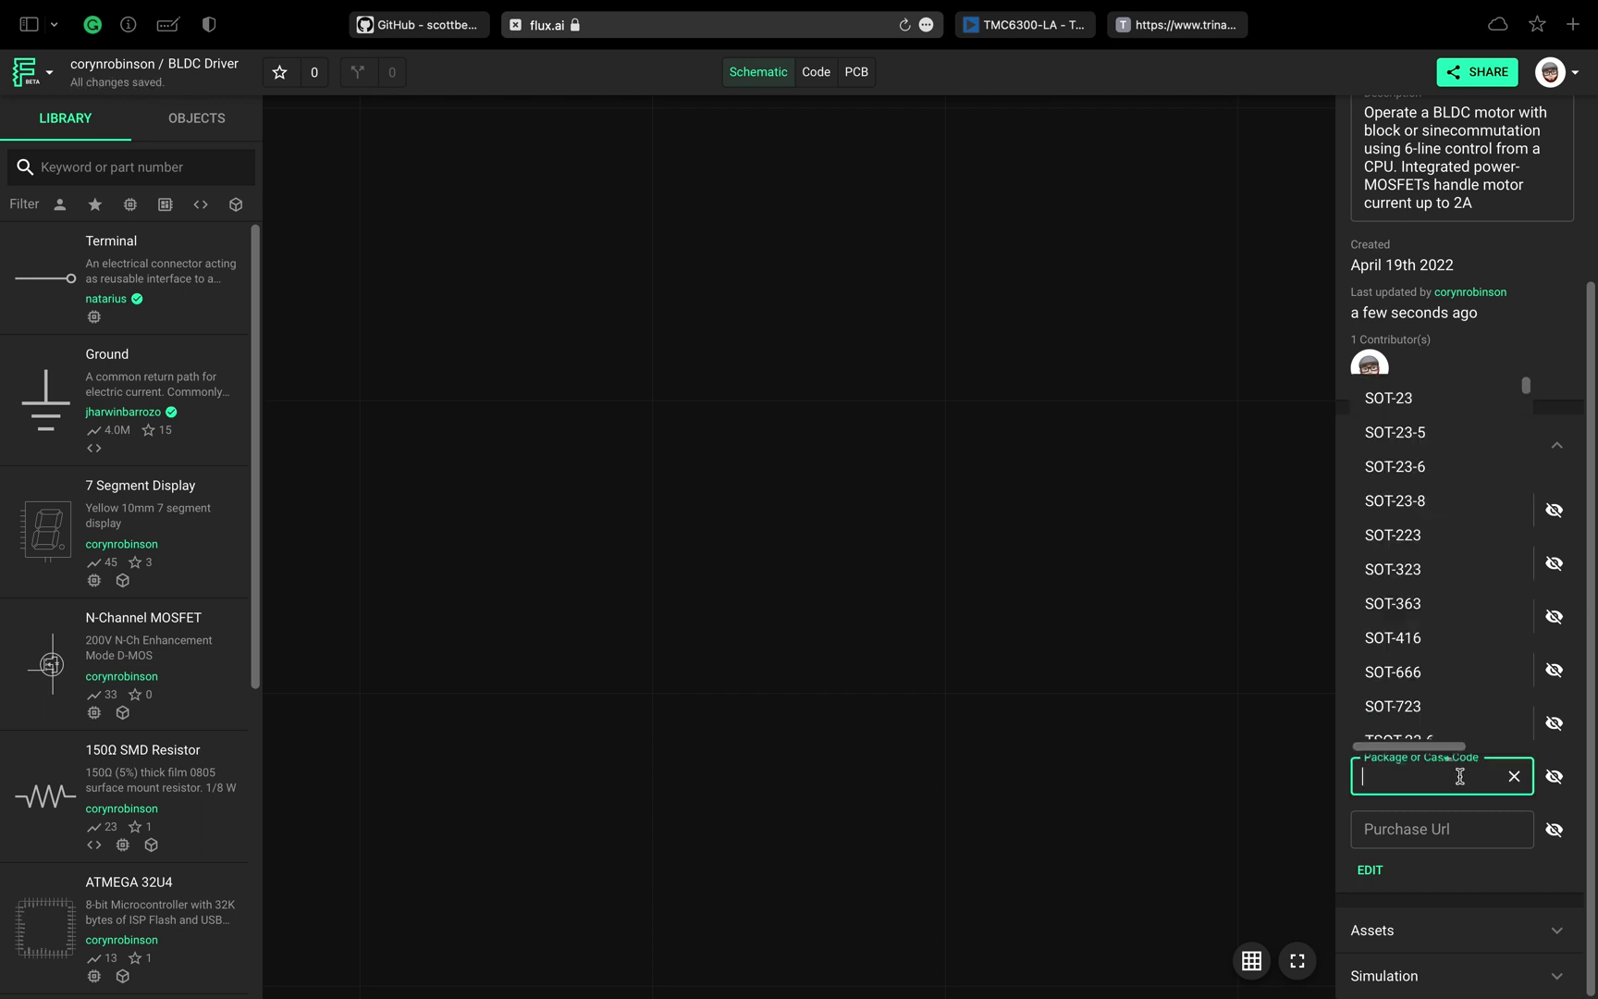
pyautogui.write('q')
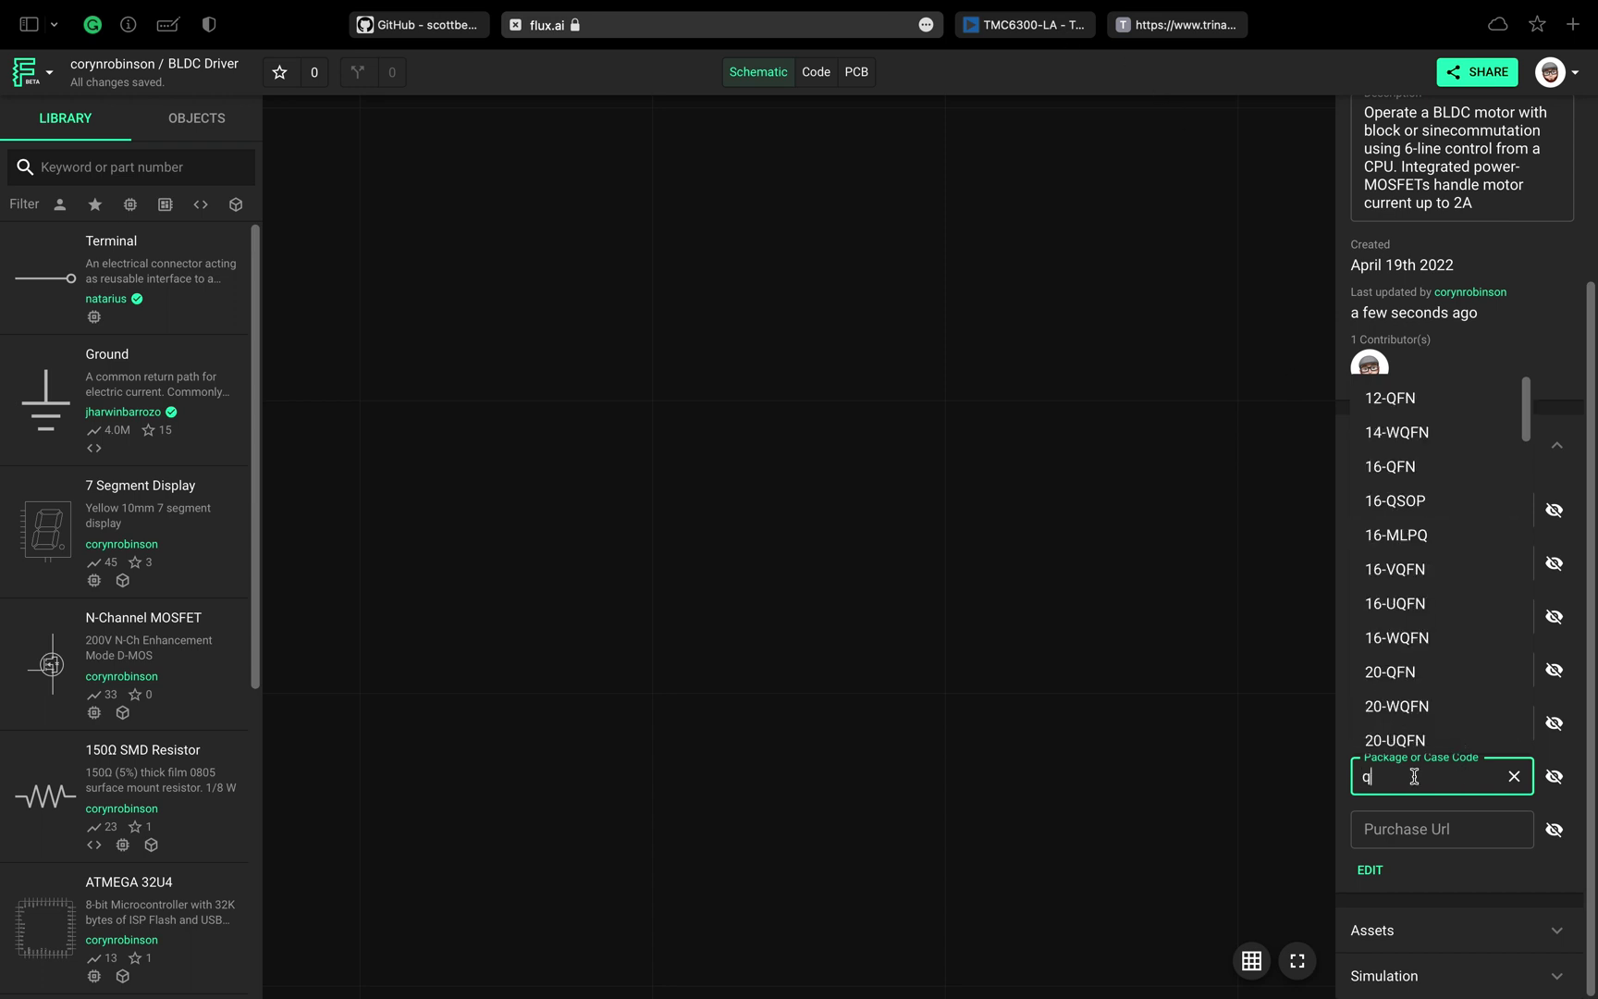
pyautogui.press('BackSpace')
pyautogui.write('2')
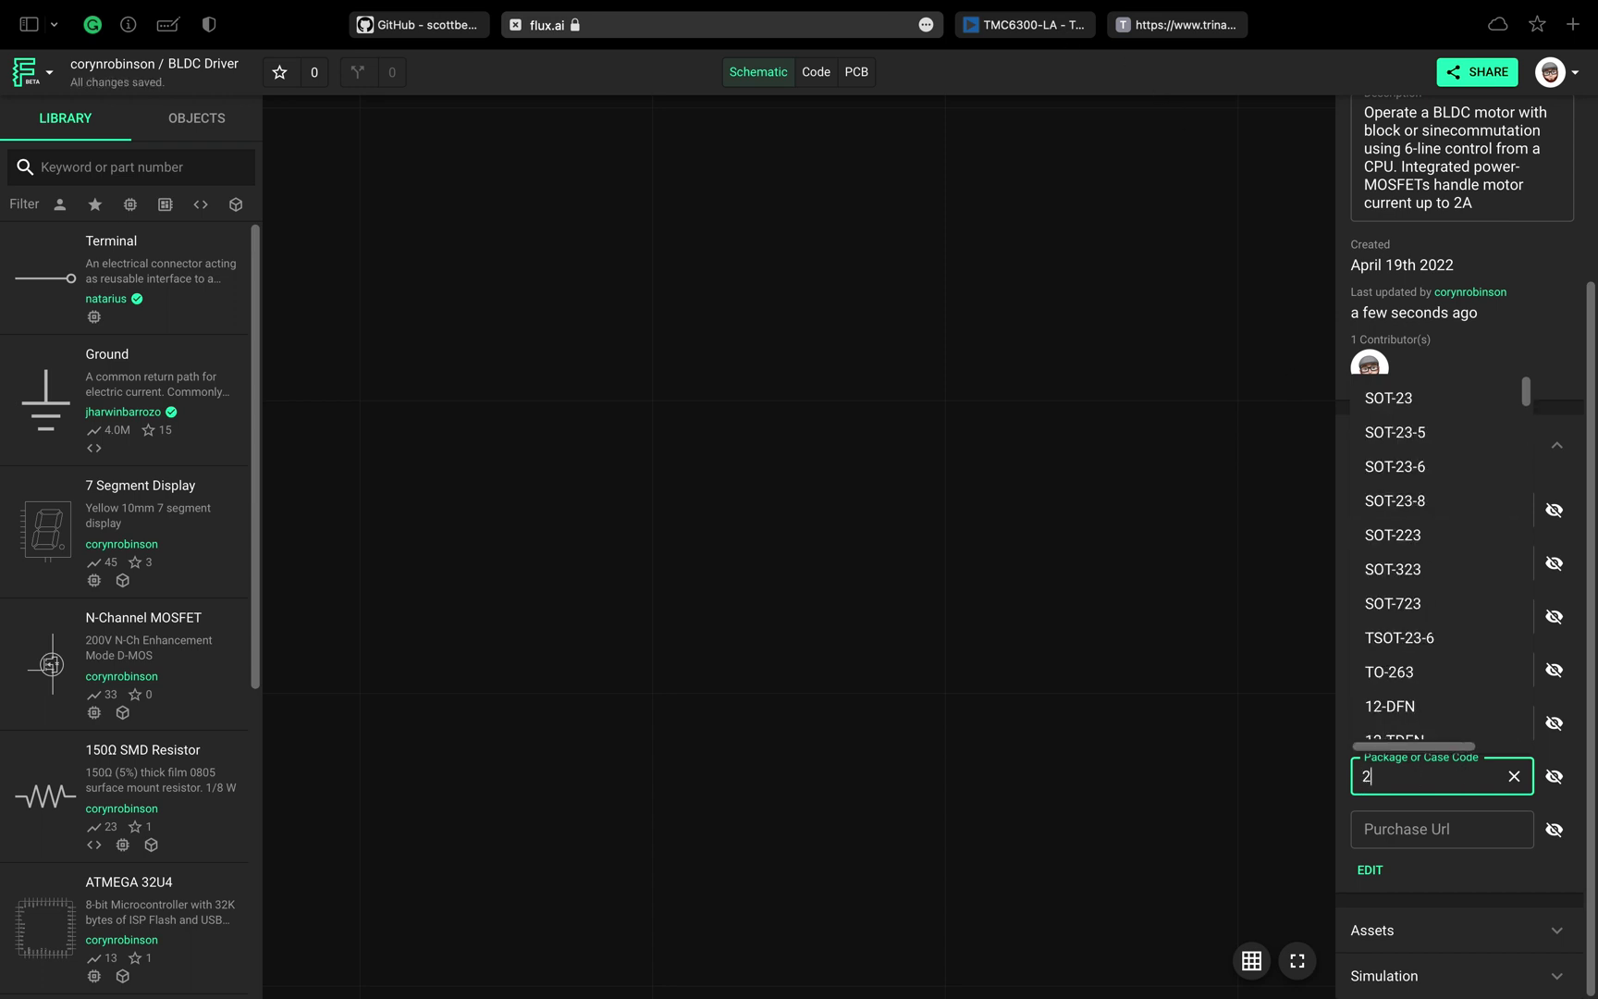
pyautogui.write('0-q')
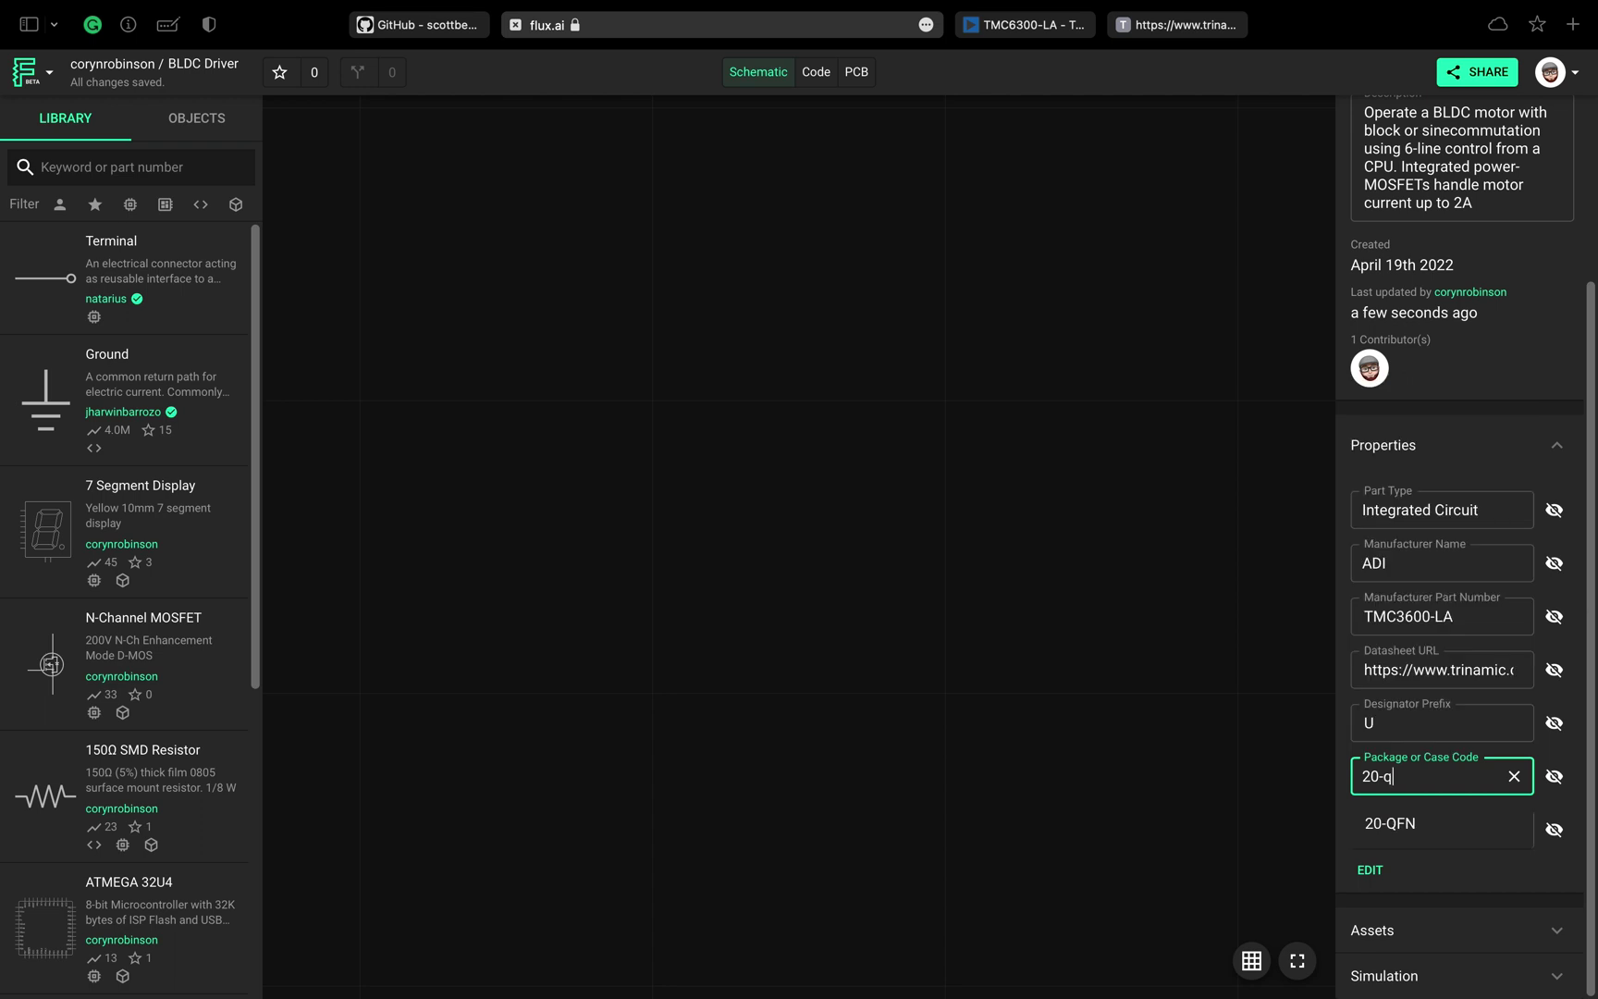
pyautogui.write('f')
pyautogui.click(1399, 821)
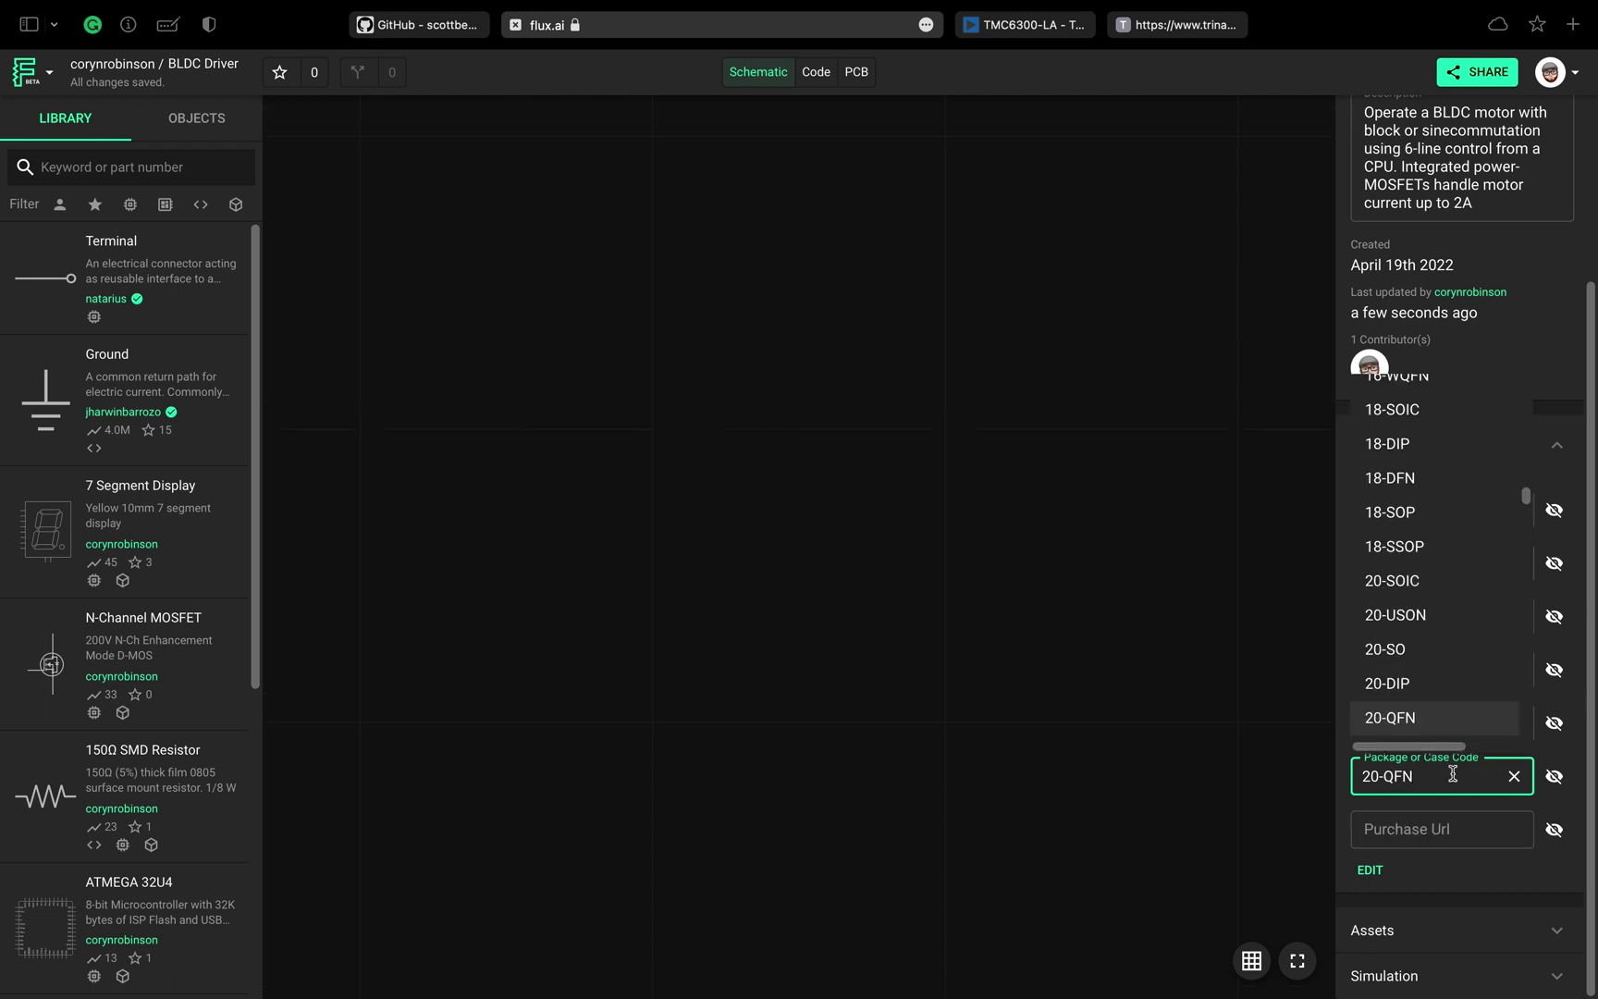
pyautogui.press('Return')
pyautogui.click(1170, 743)
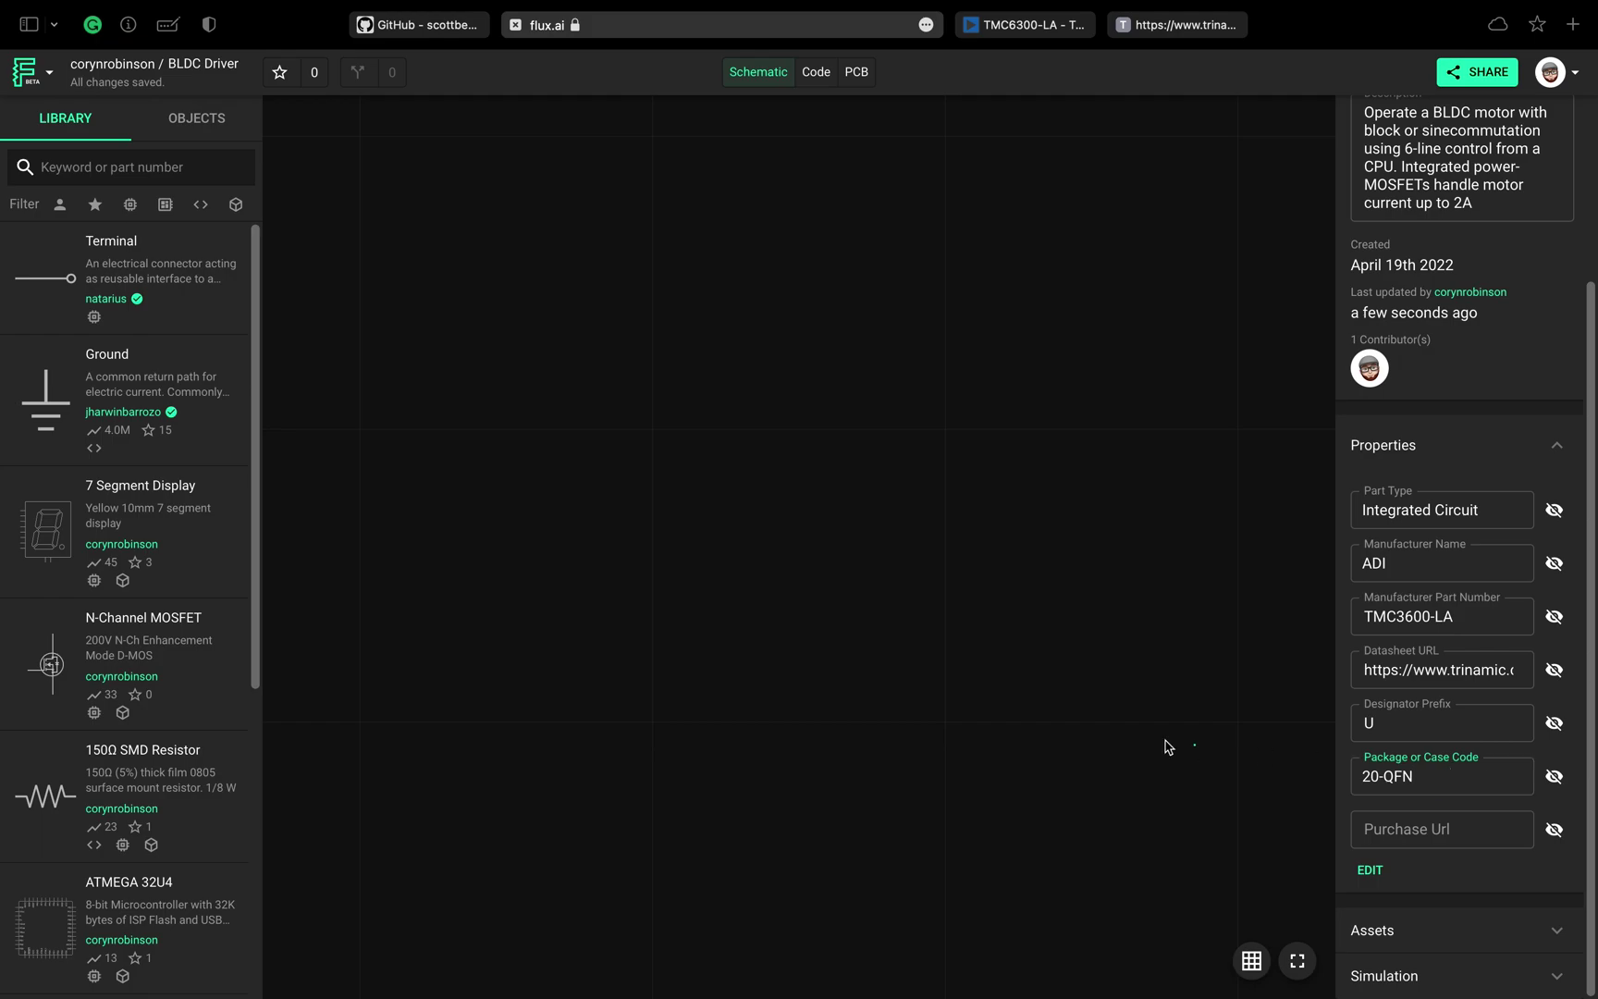
# - Switch to Illustrator and place a horizontal and a vertical ruler guide, each at 100 px
pyautogui.hotkey('ctrl', 'Left')
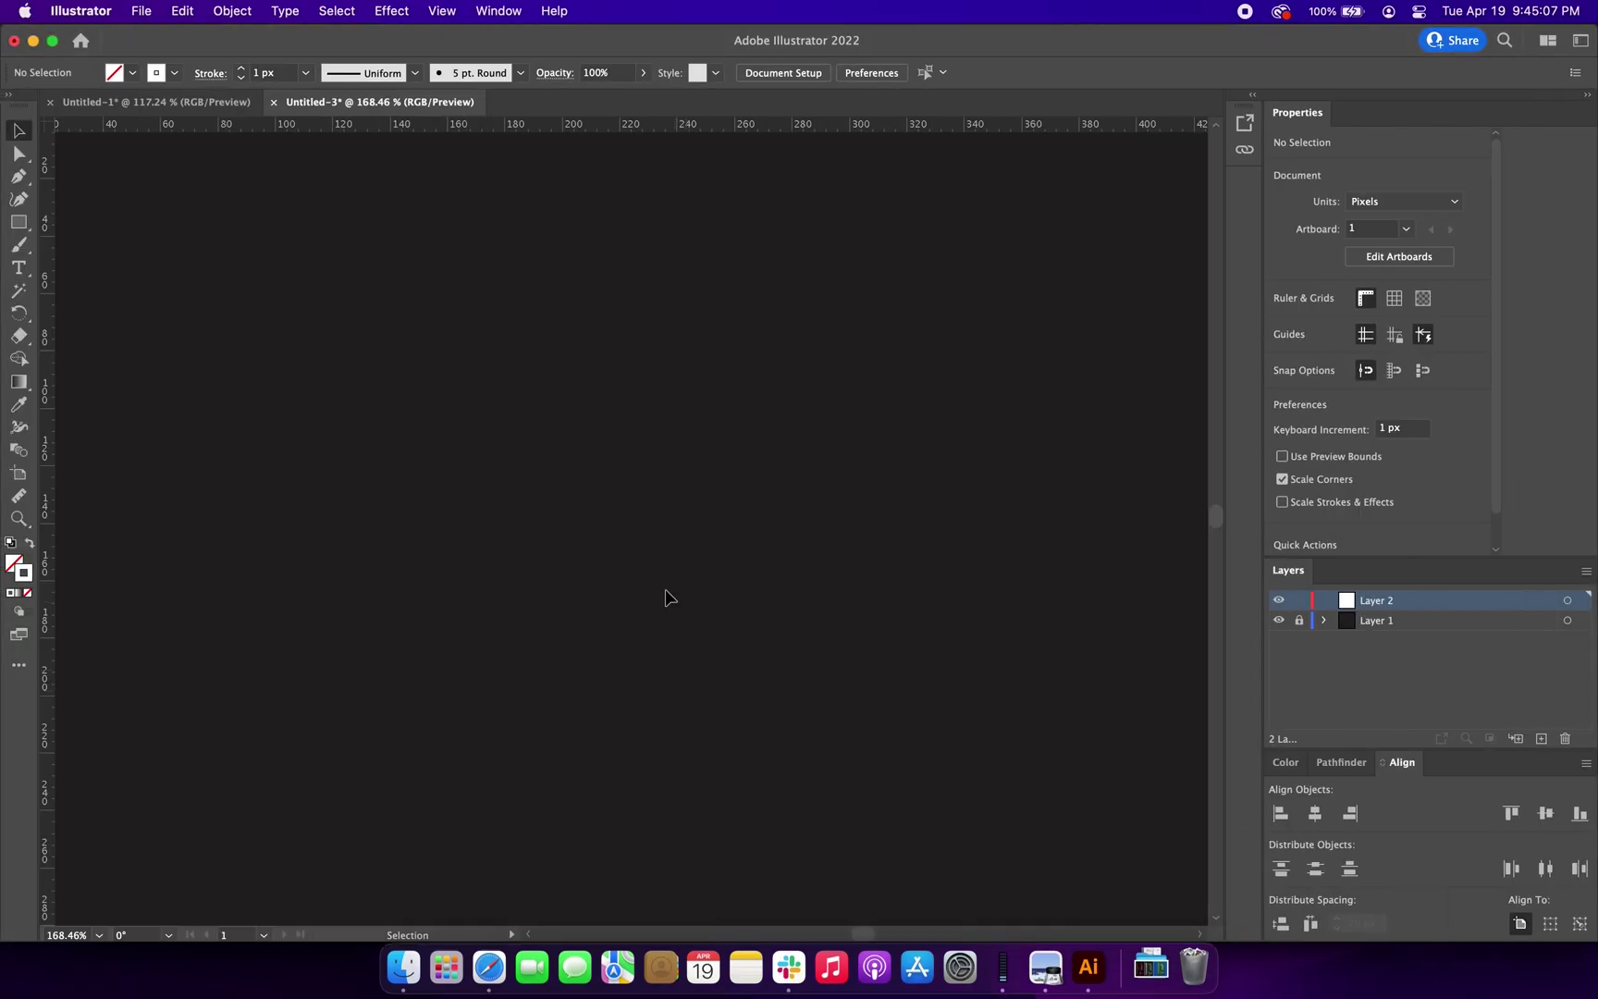
pyautogui.moveTo(392, 124); pyautogui.dragTo(299, 413)
pyautogui.moveTo(48, 367); pyautogui.dragTo(276, 372)
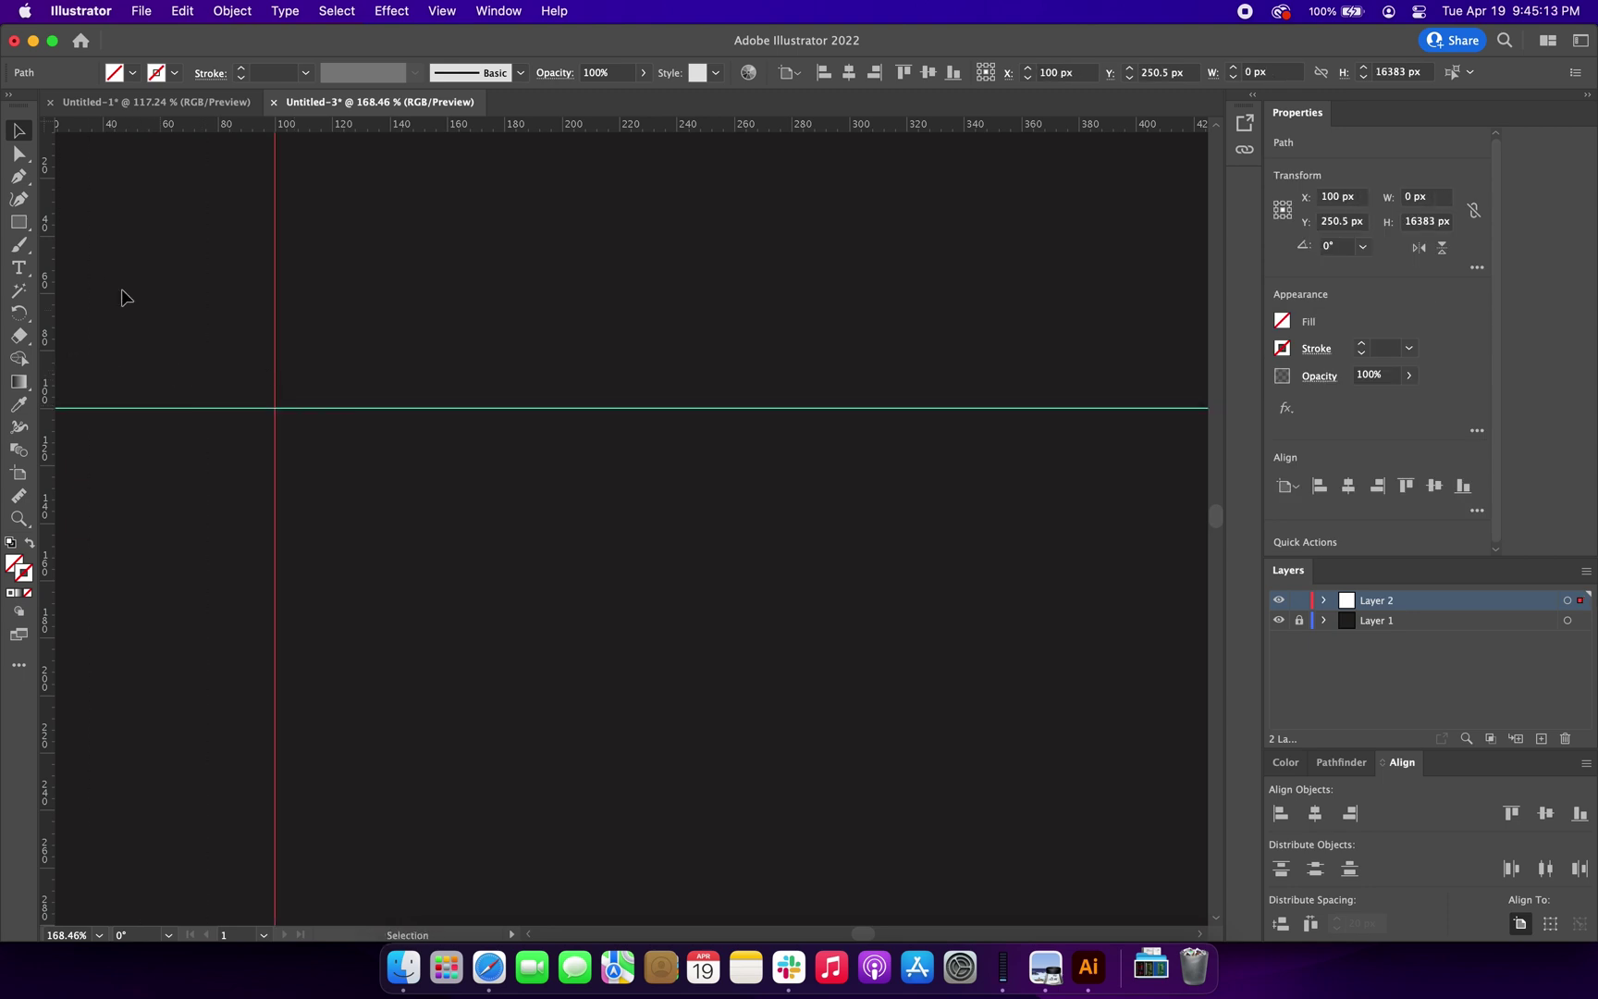
# - Draw a horizontal line segment about 20 px long just below and to the right of the guides' intersection
pyautogui.press('m')
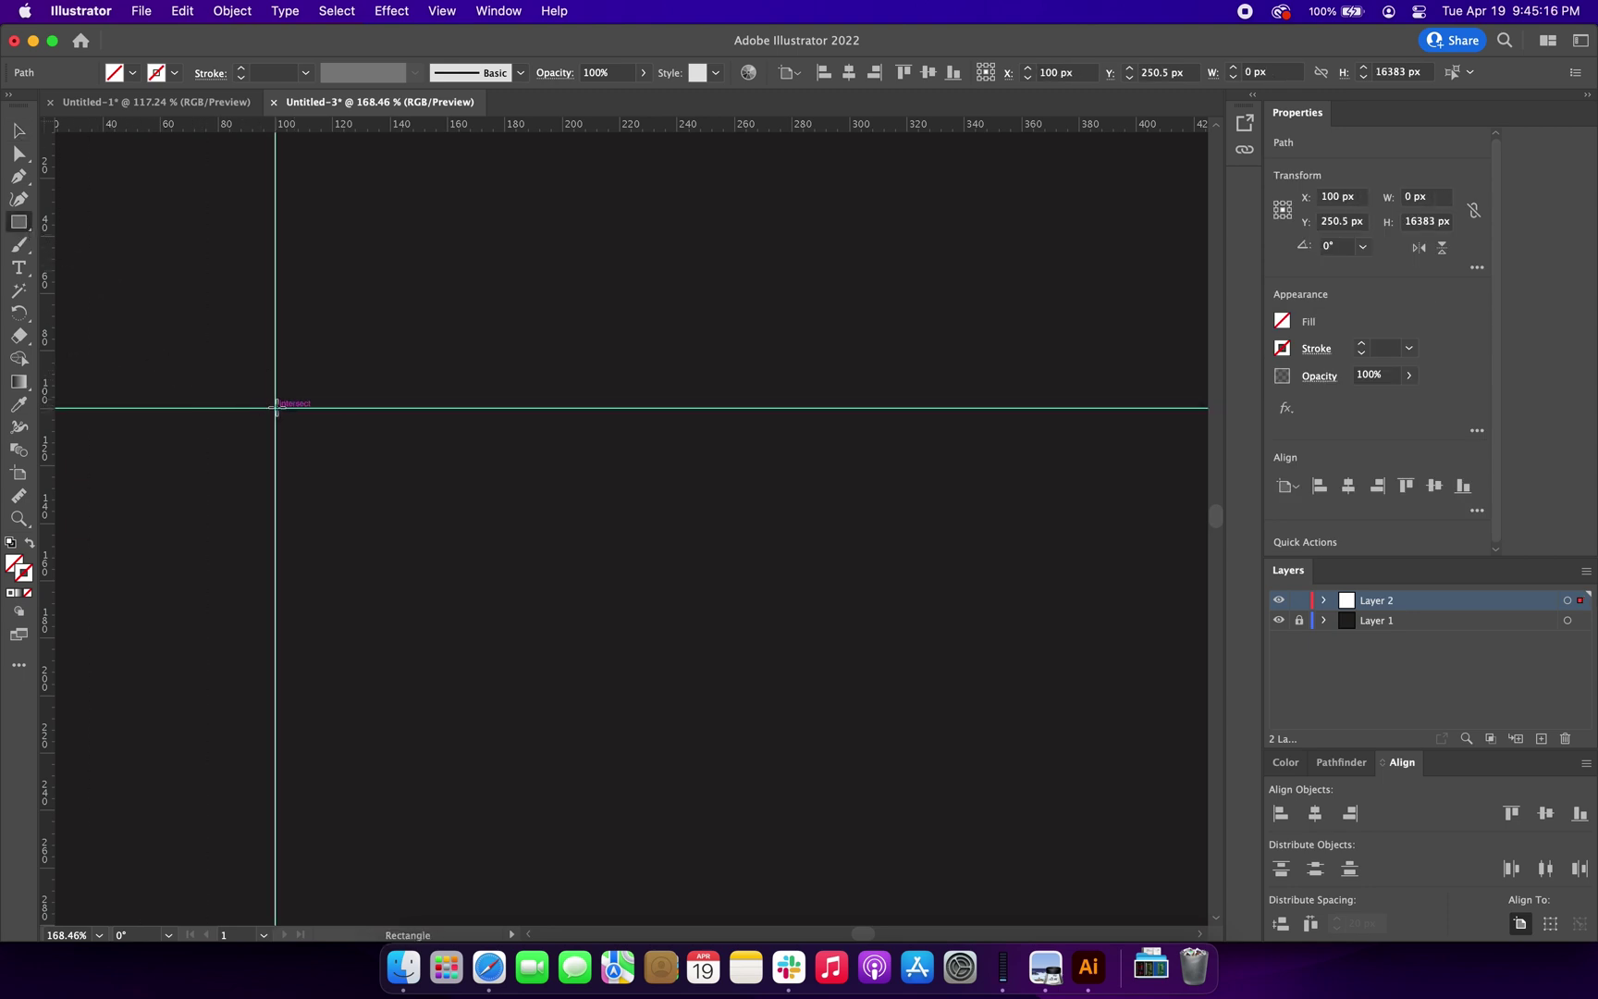
pyautogui.click(18, 222)
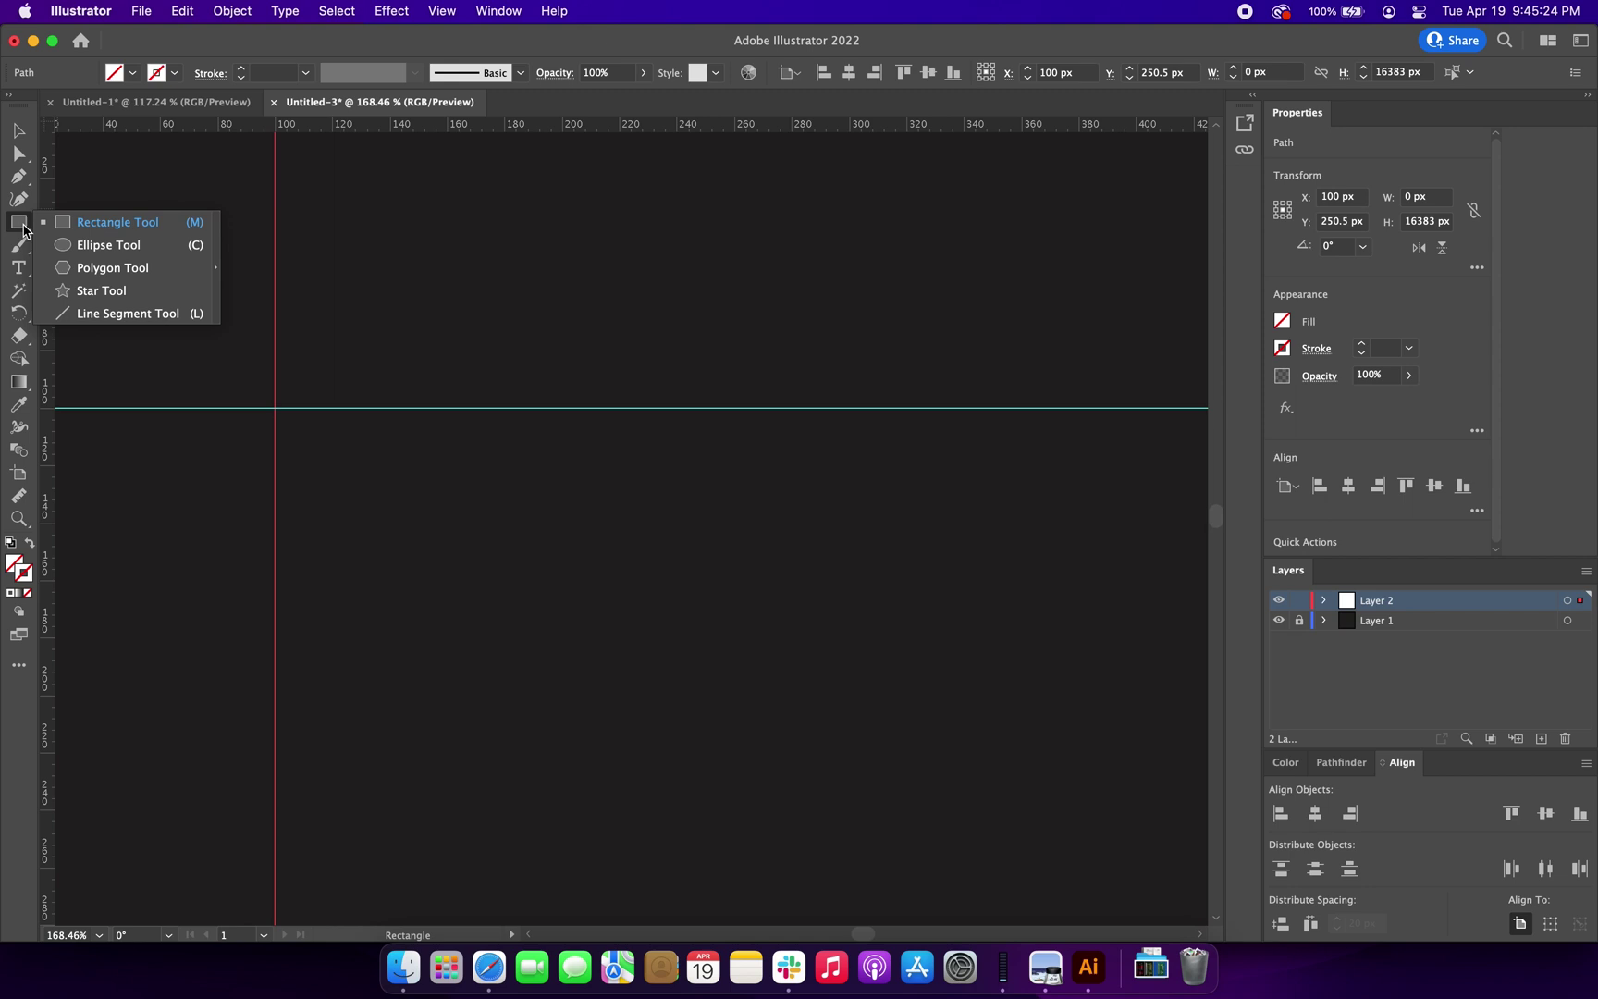
pyautogui.click(128, 313)
pyautogui.moveTo(319, 483); pyautogui.dragTo(370, 484)
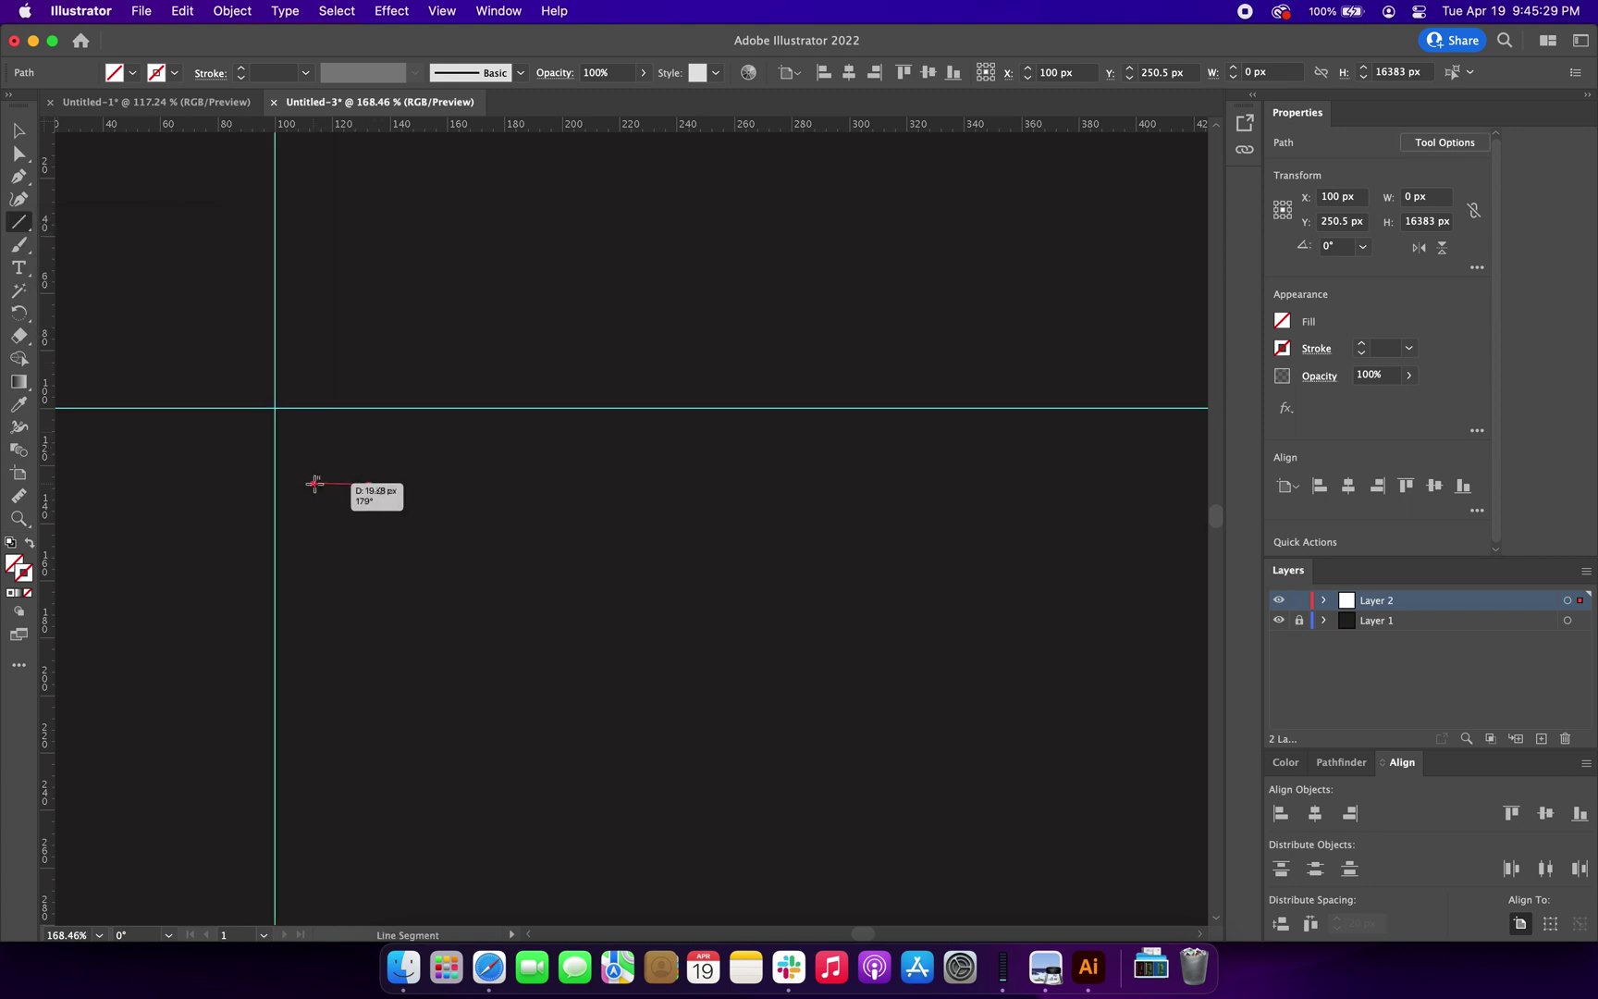
# - Give the line a 1 px stroke weight and set its width to 18 px
pyautogui.click(1306, 359)
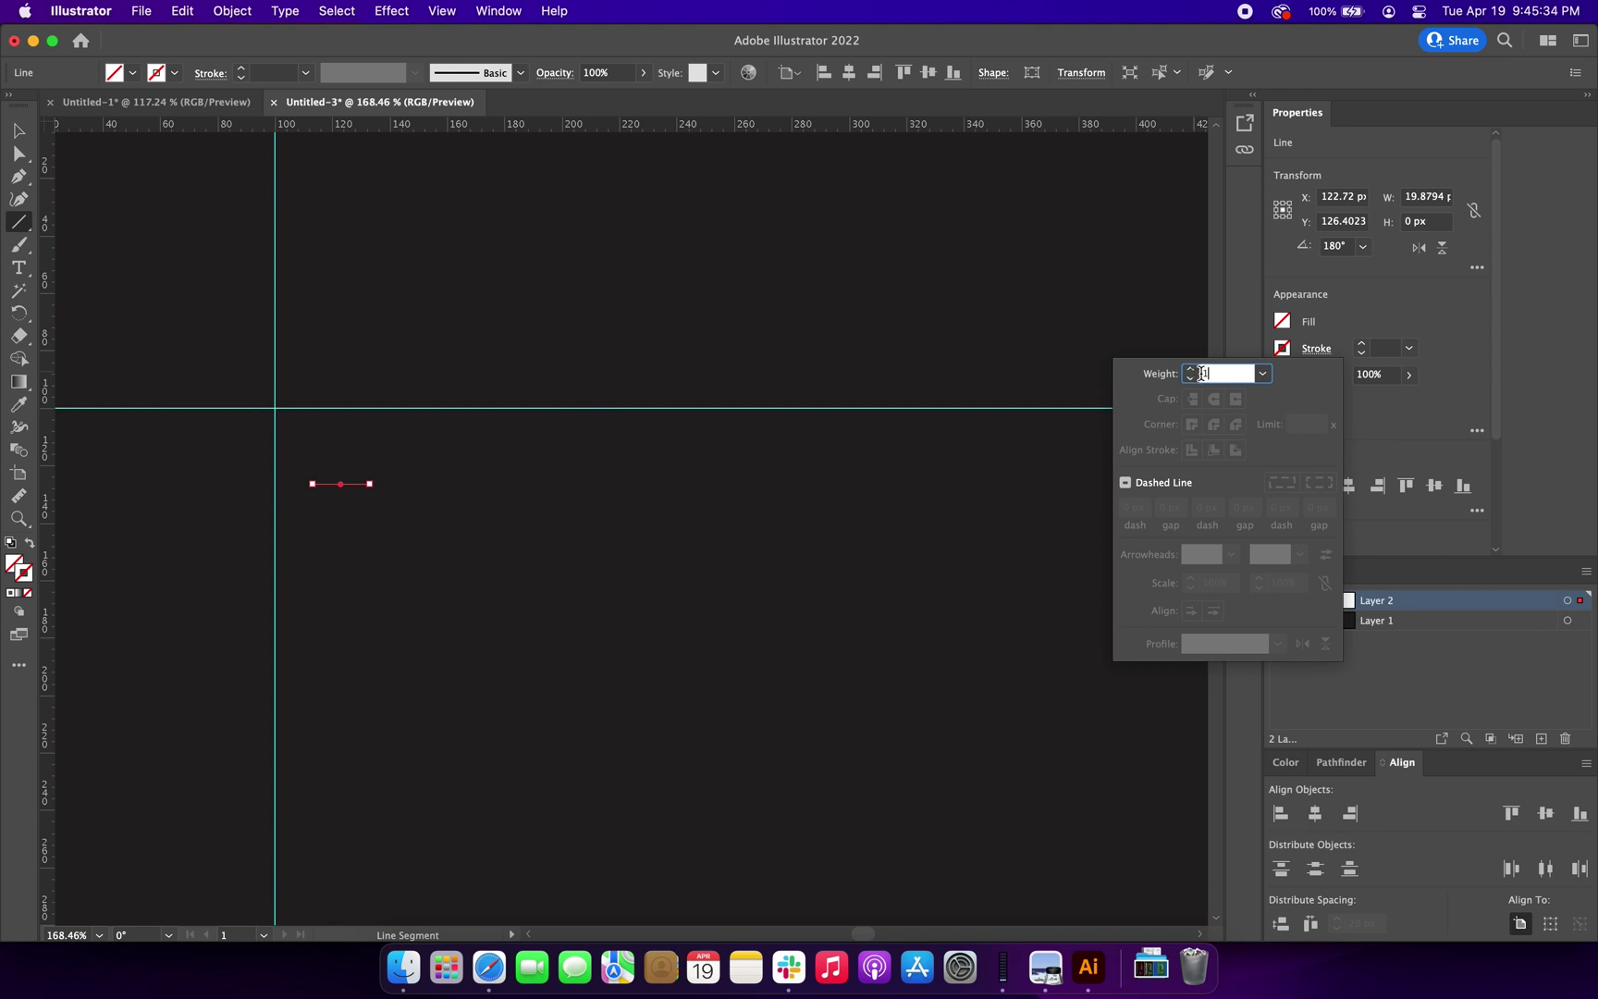
pyautogui.write('1')
pyautogui.press('Return')
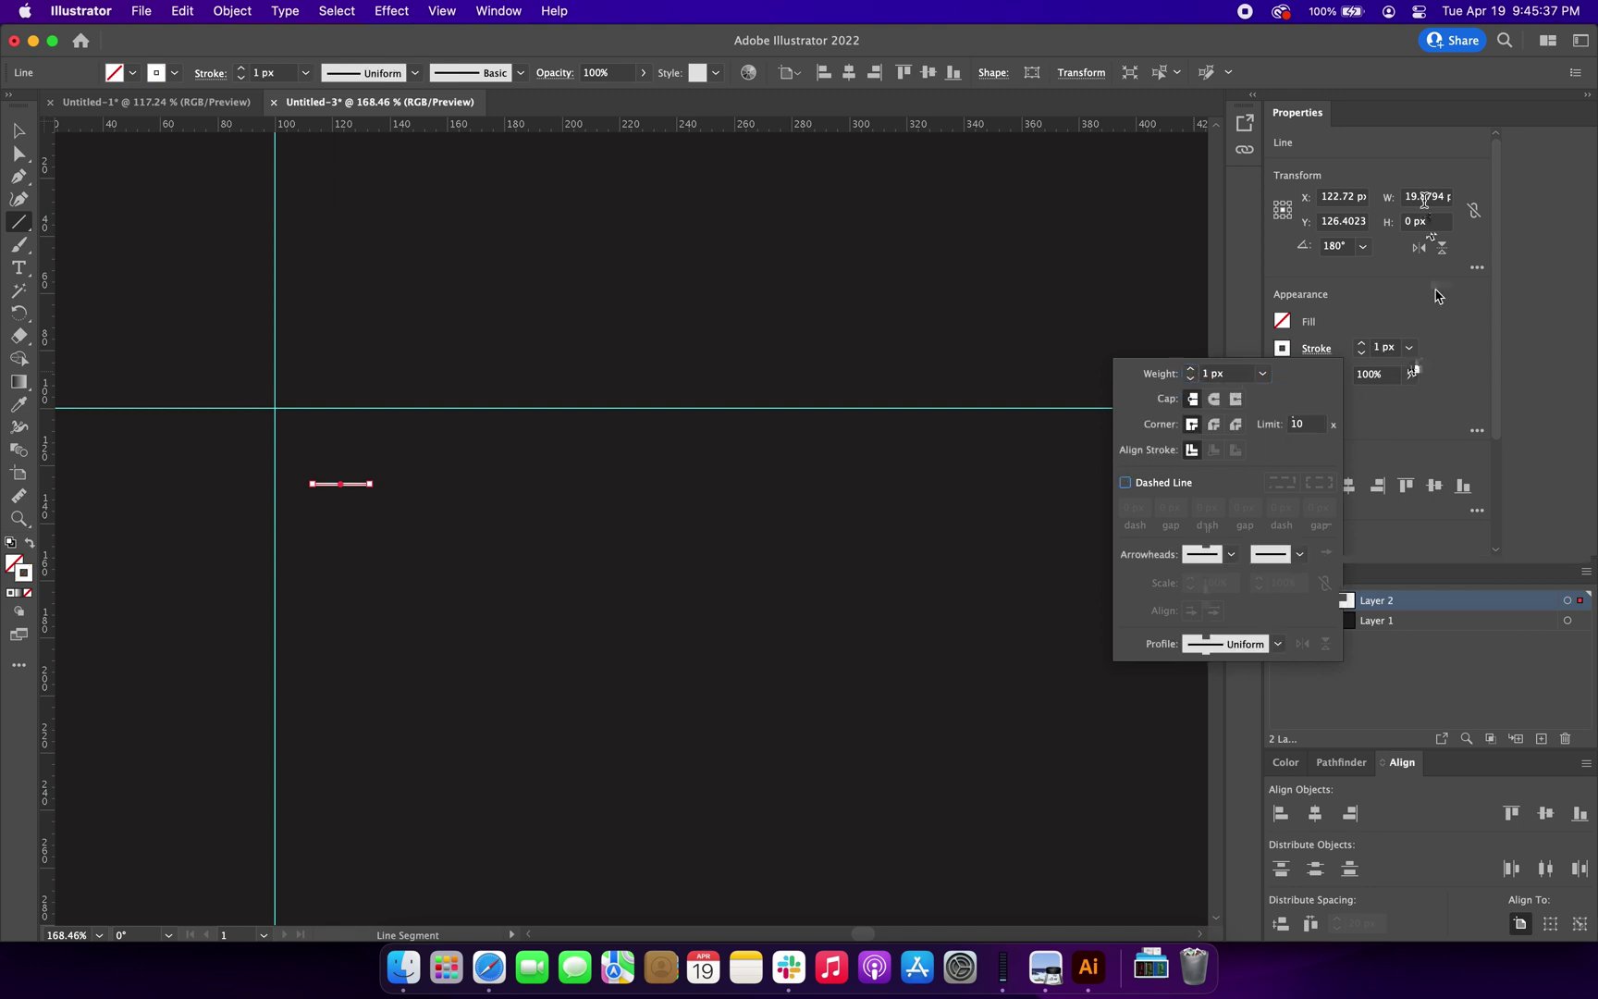
pyautogui.click(1419, 198)
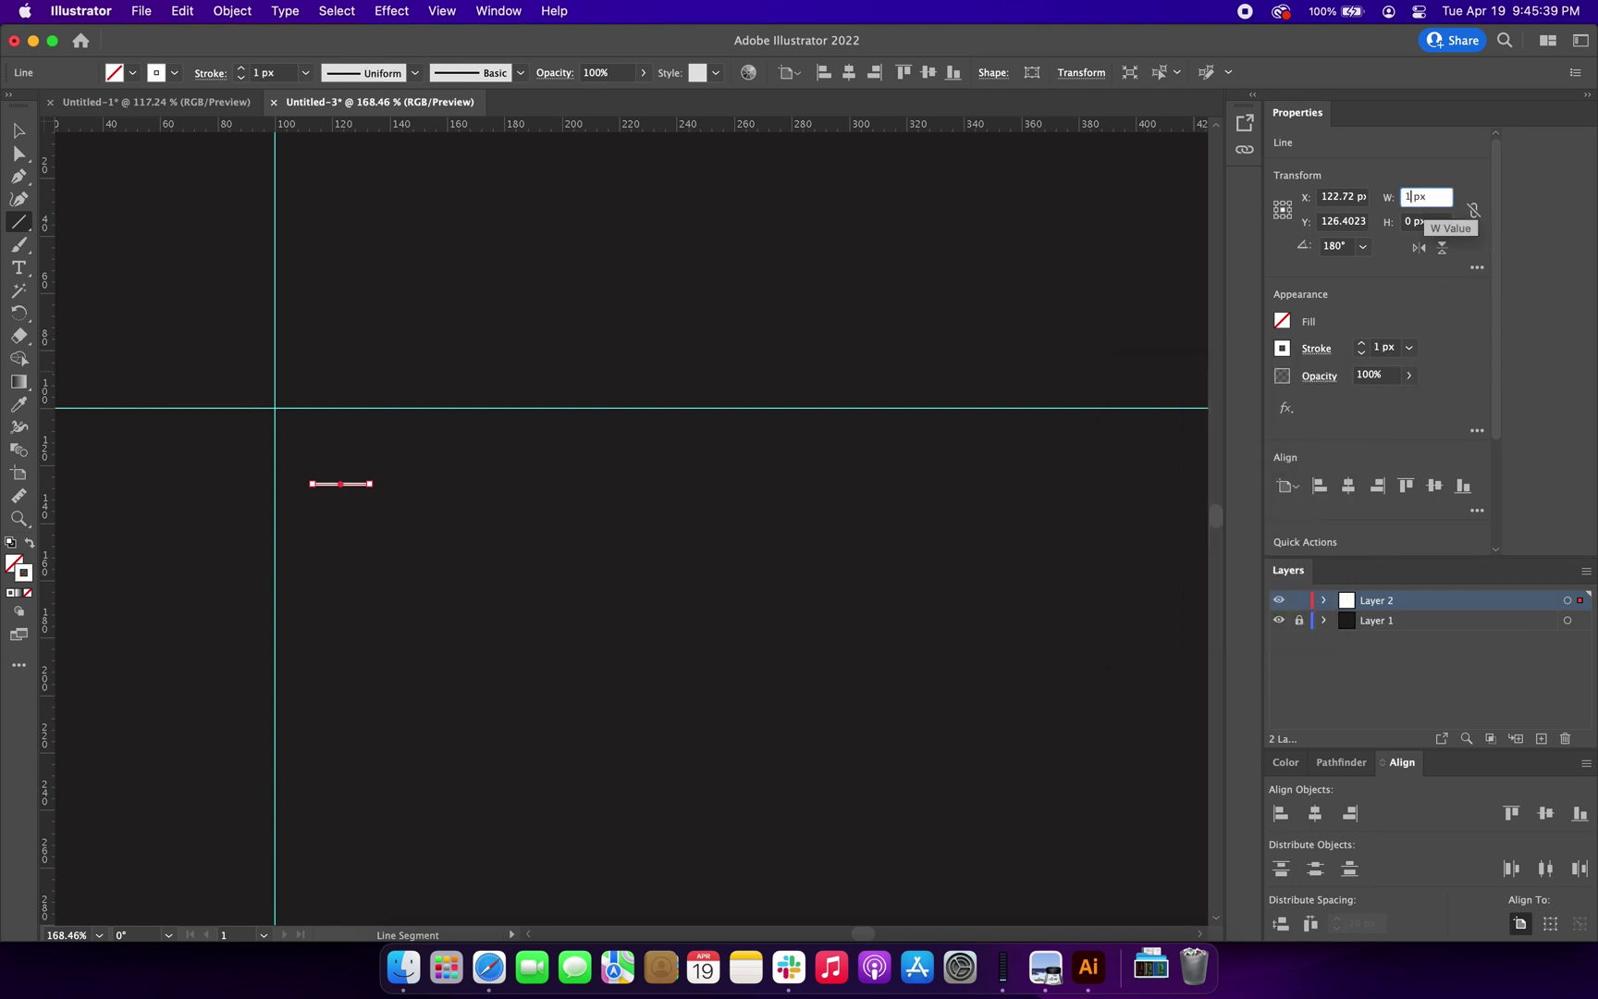
pyautogui.write('18')
pyautogui.press('Return')
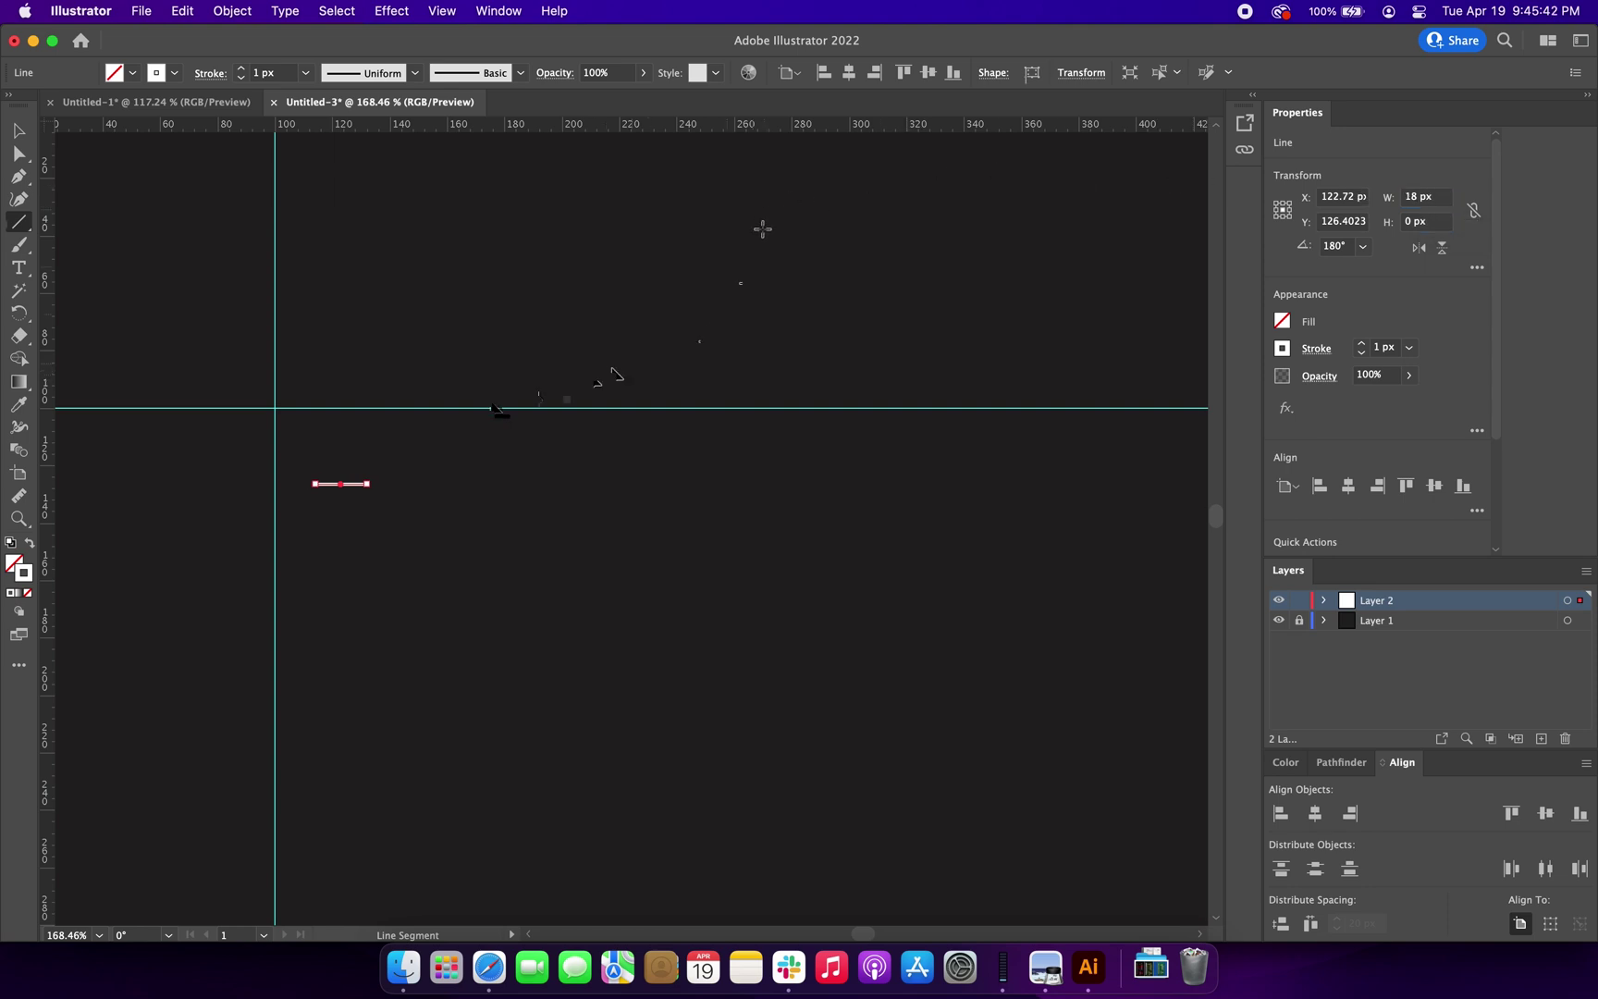
# - Move the line onto the horizontal guide so that its right end snaps to the guides' intersection
pyautogui.press('v')
pyautogui.scroll(5, 361, 442)
pyautogui.moveTo(355, 517); pyautogui.dragTo(193, 387)
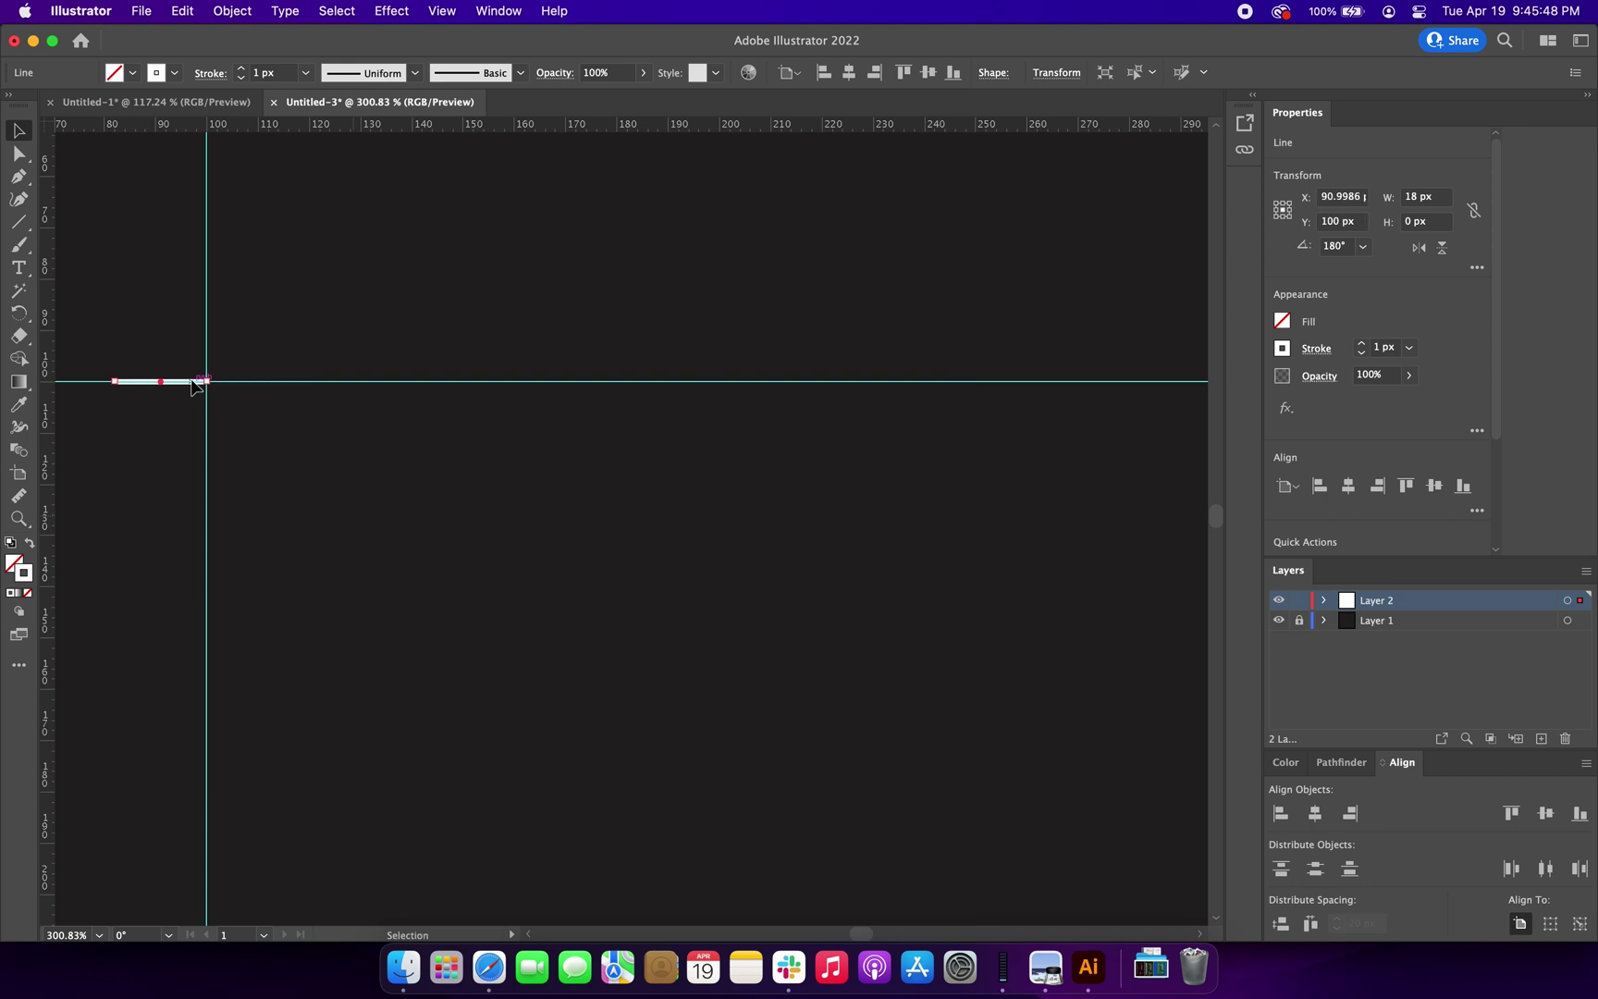
# - Copy the 18 px line and place four copies below it at uneven spacing, their right ends snapped to the vertical guide
pyautogui.press('super+c')
pyautogui.press('super+v')
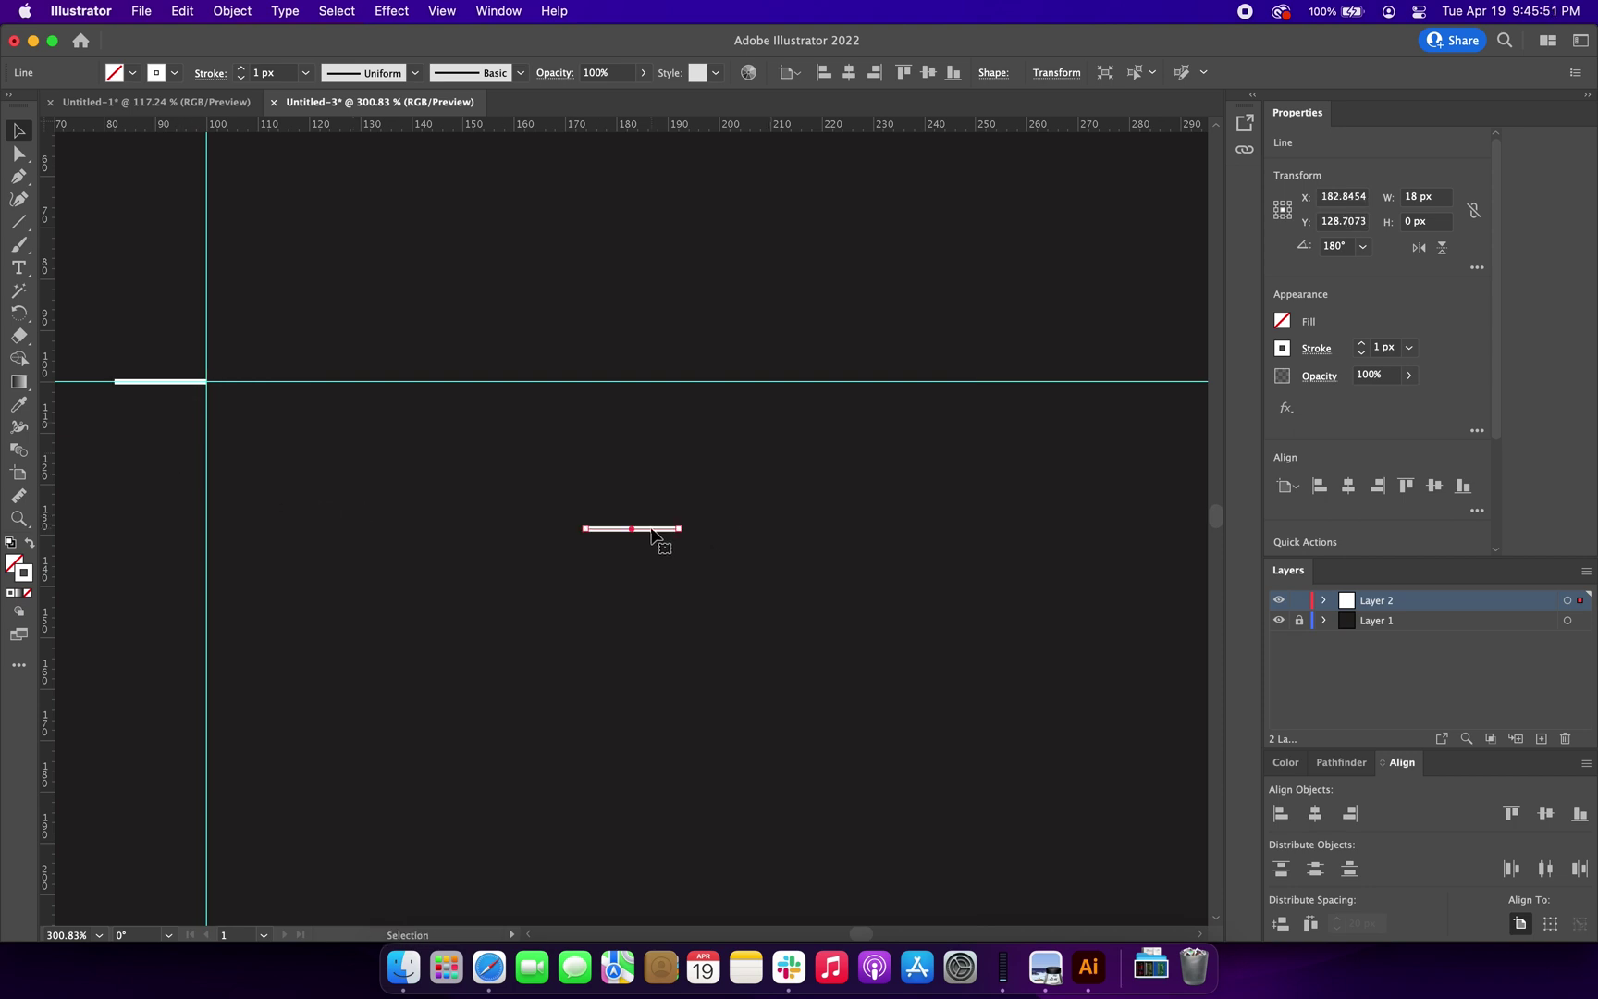
pyautogui.moveTo(653, 534); pyautogui.dragTo(190, 473)
pyautogui.moveTo(632, 529); pyautogui.dragTo(197, 535)
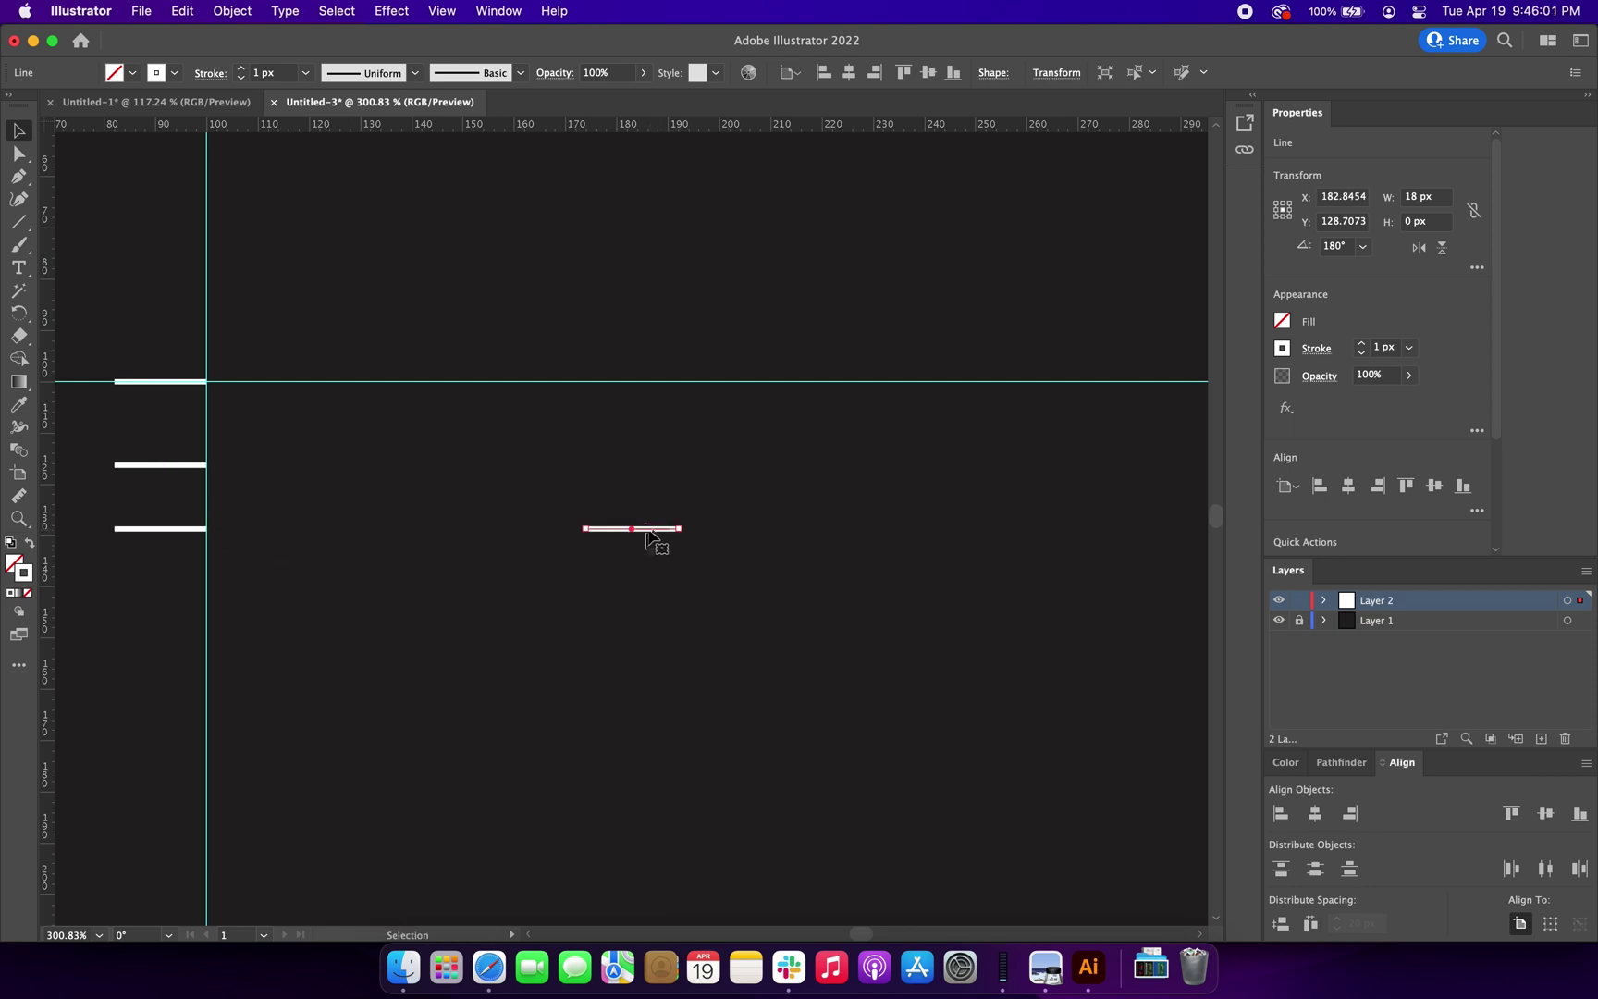
pyautogui.moveTo(650, 536); pyautogui.dragTo(192, 587)
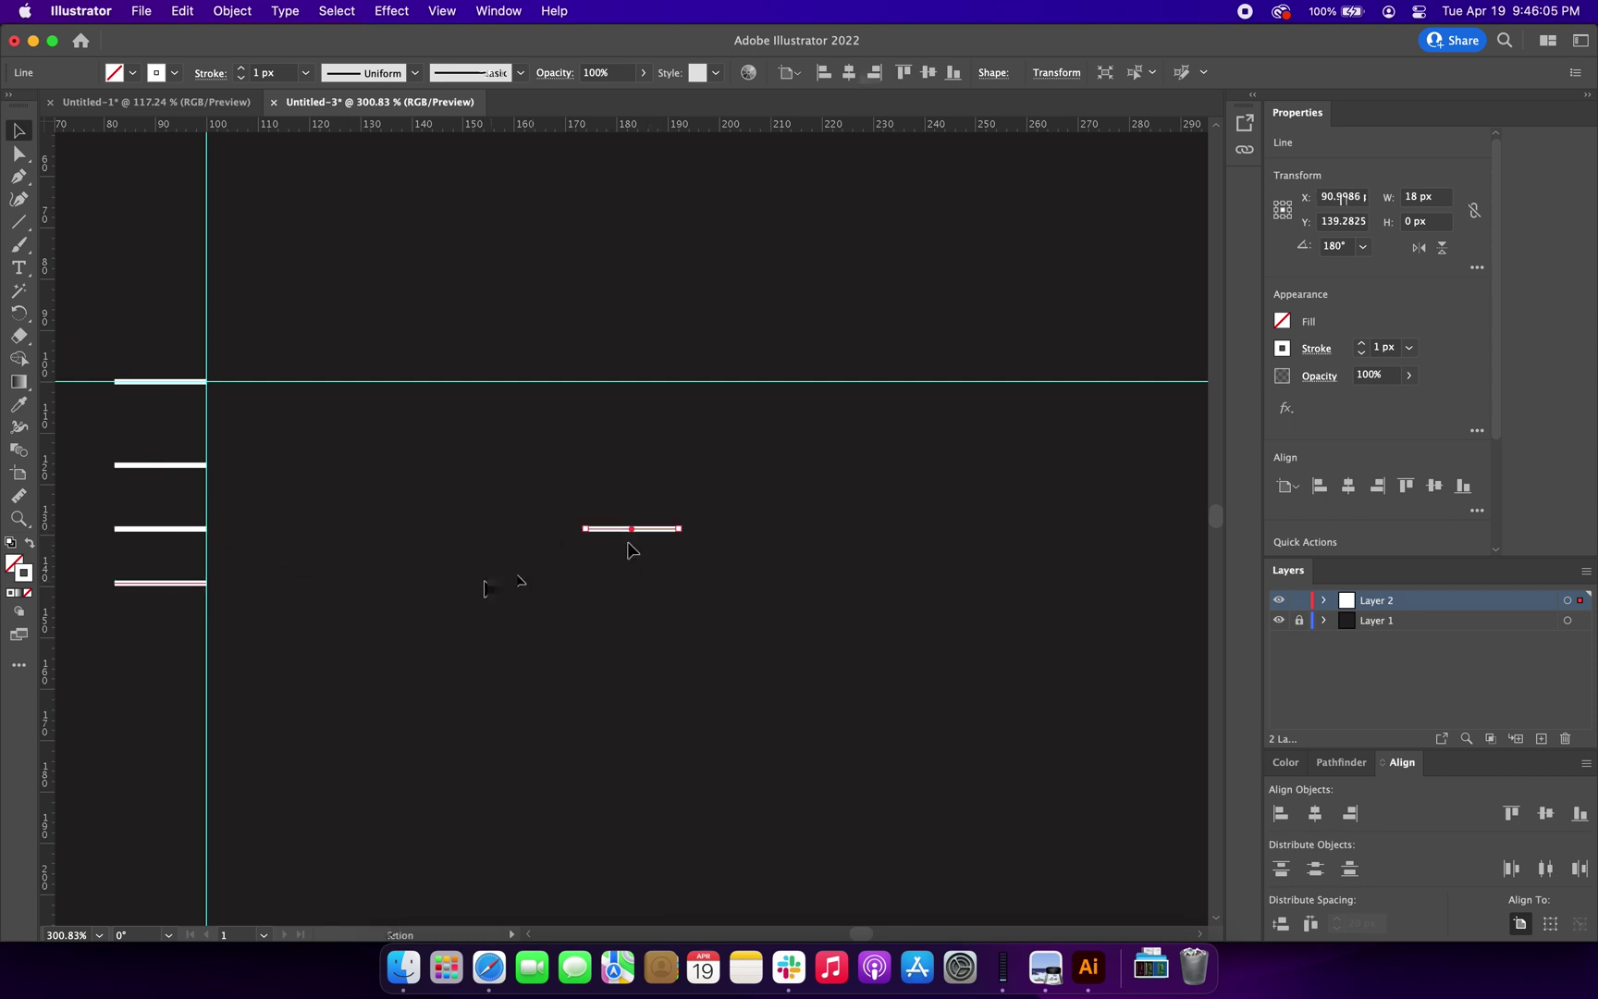
pyautogui.moveTo(658, 531); pyautogui.dragTo(191, 662)
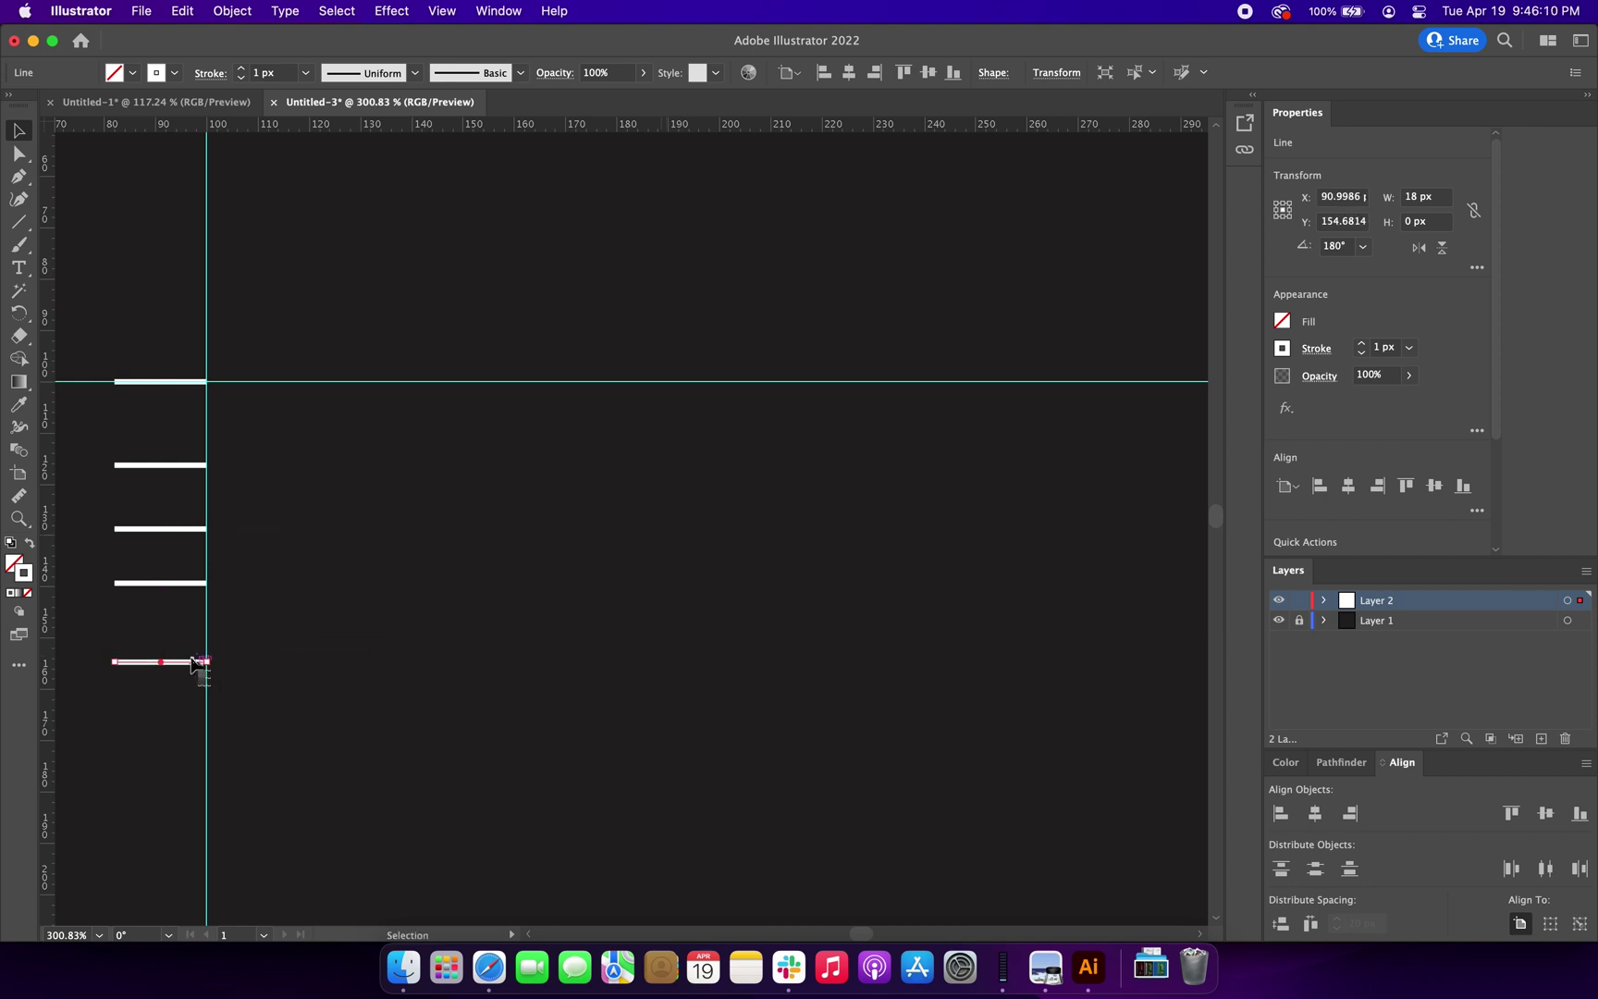
# - Paste more copies of the pin line and extend the column downward, right ends aligned to the vertical guide with wider gaps between pin groups
pyautogui.press('super+v')
pyautogui.moveTo(655, 530); pyautogui.dragTo(189, 716)
pyautogui.scroll(-3, 338, 656)
pyautogui.hscroll(-3, 340, 654)
pyautogui.press('super+v')
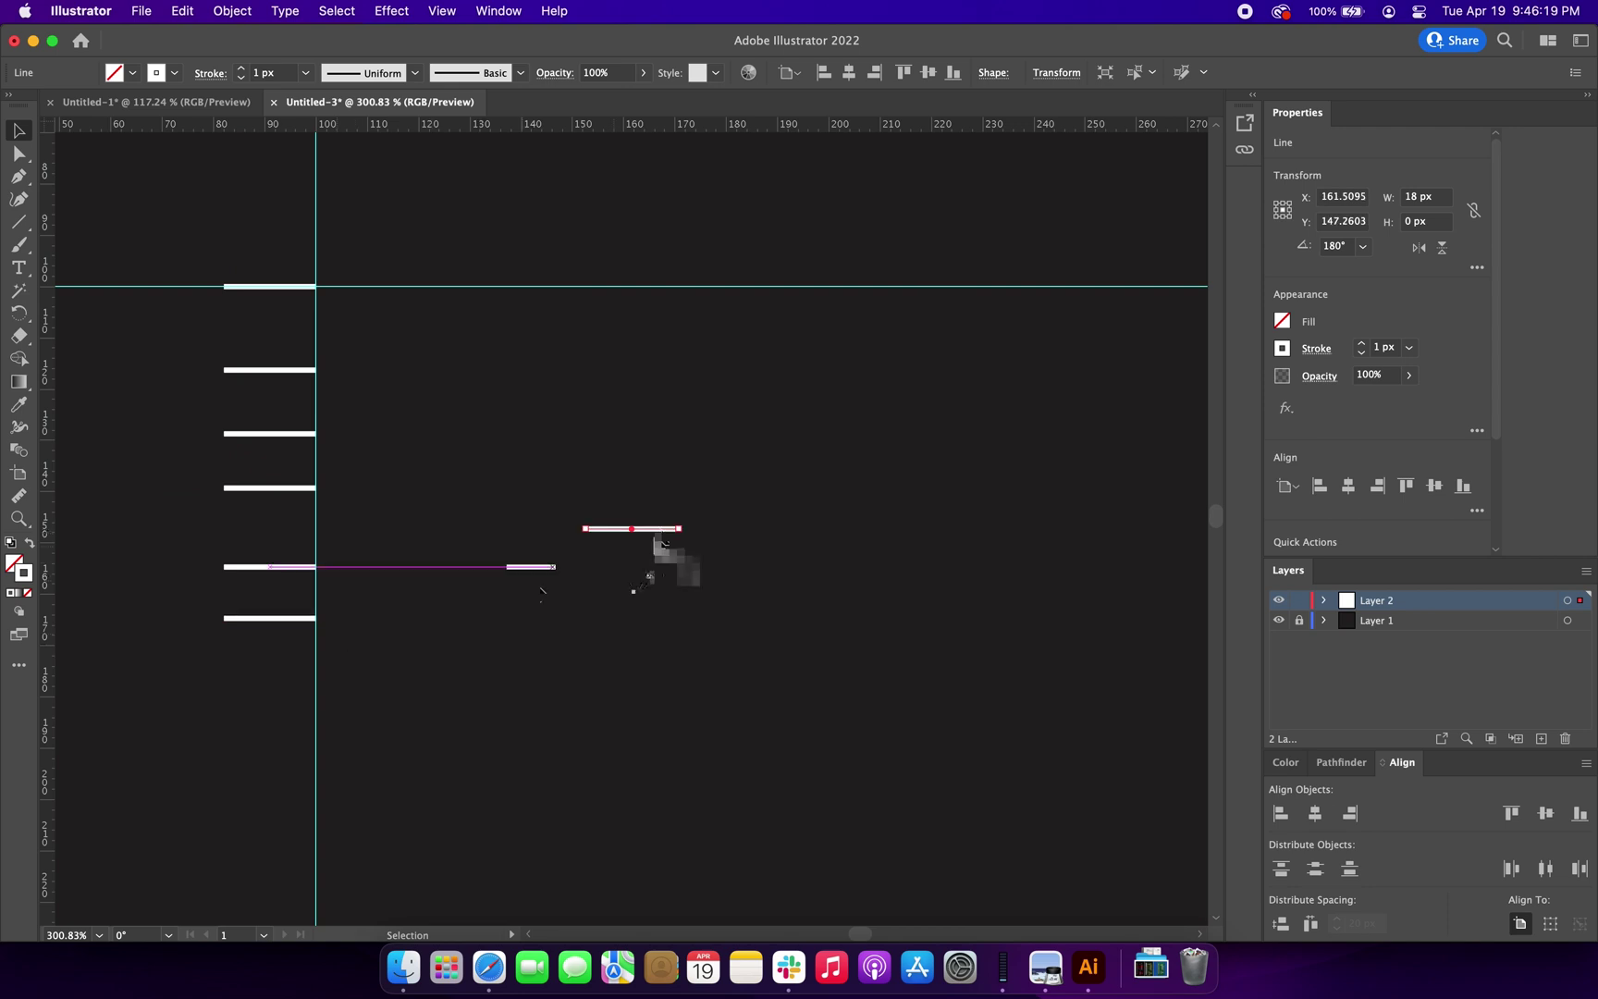
pyautogui.moveTo(652, 542); pyautogui.dragTo(285, 728)
pyautogui.press('super+v')
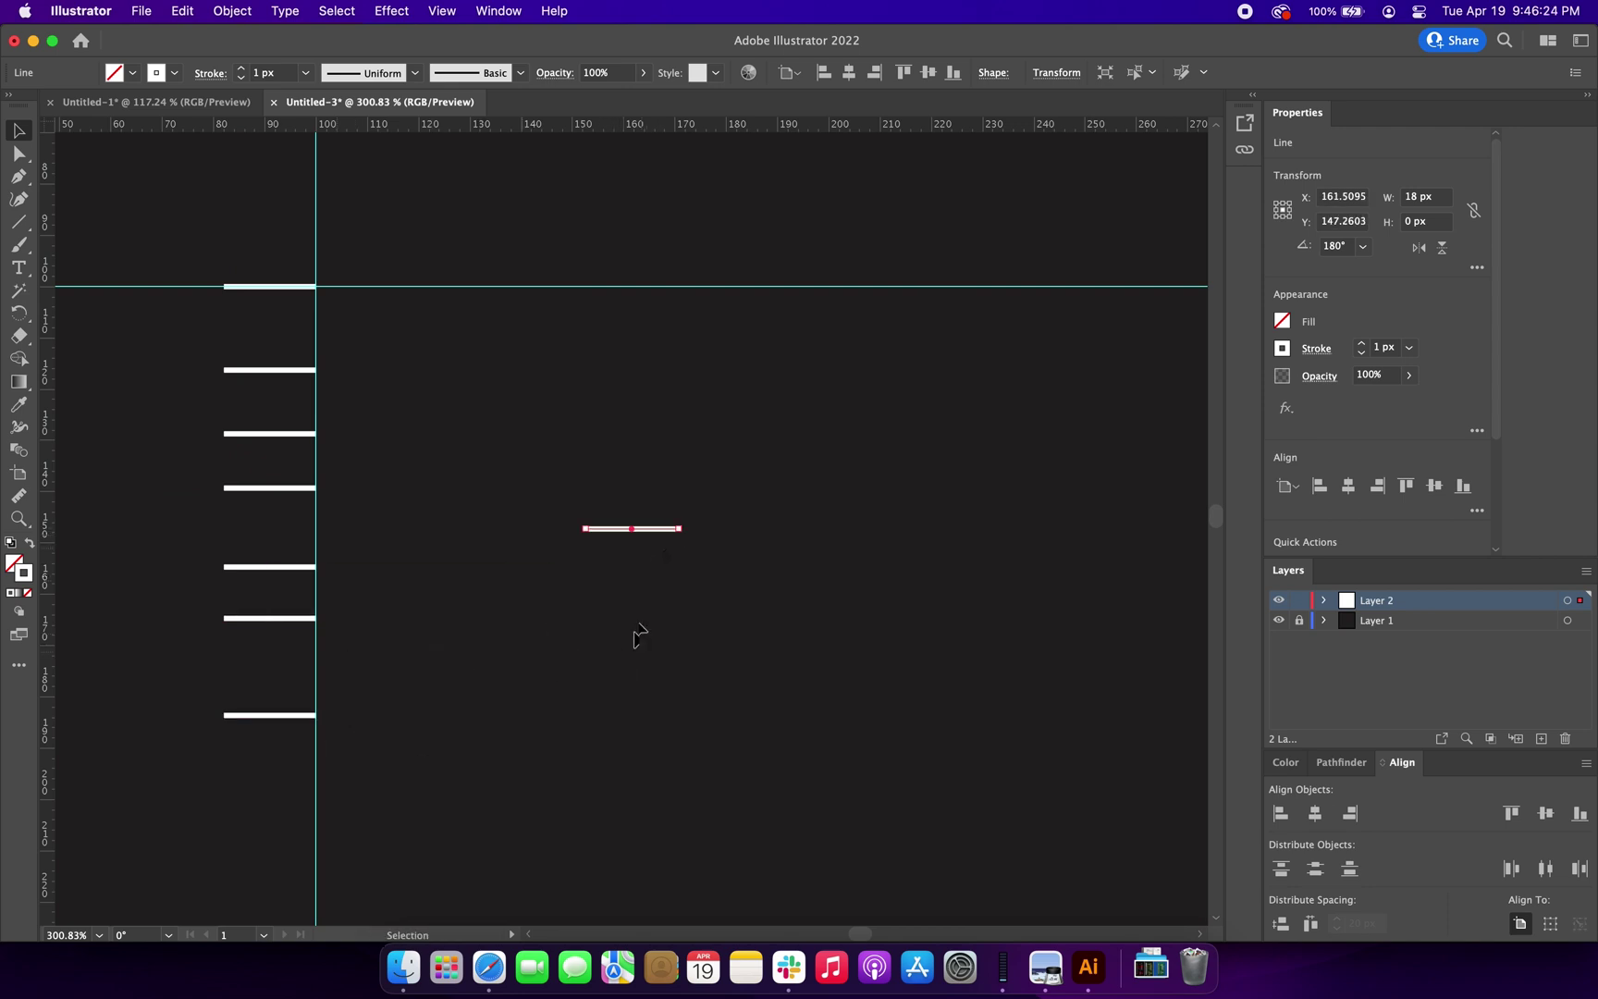
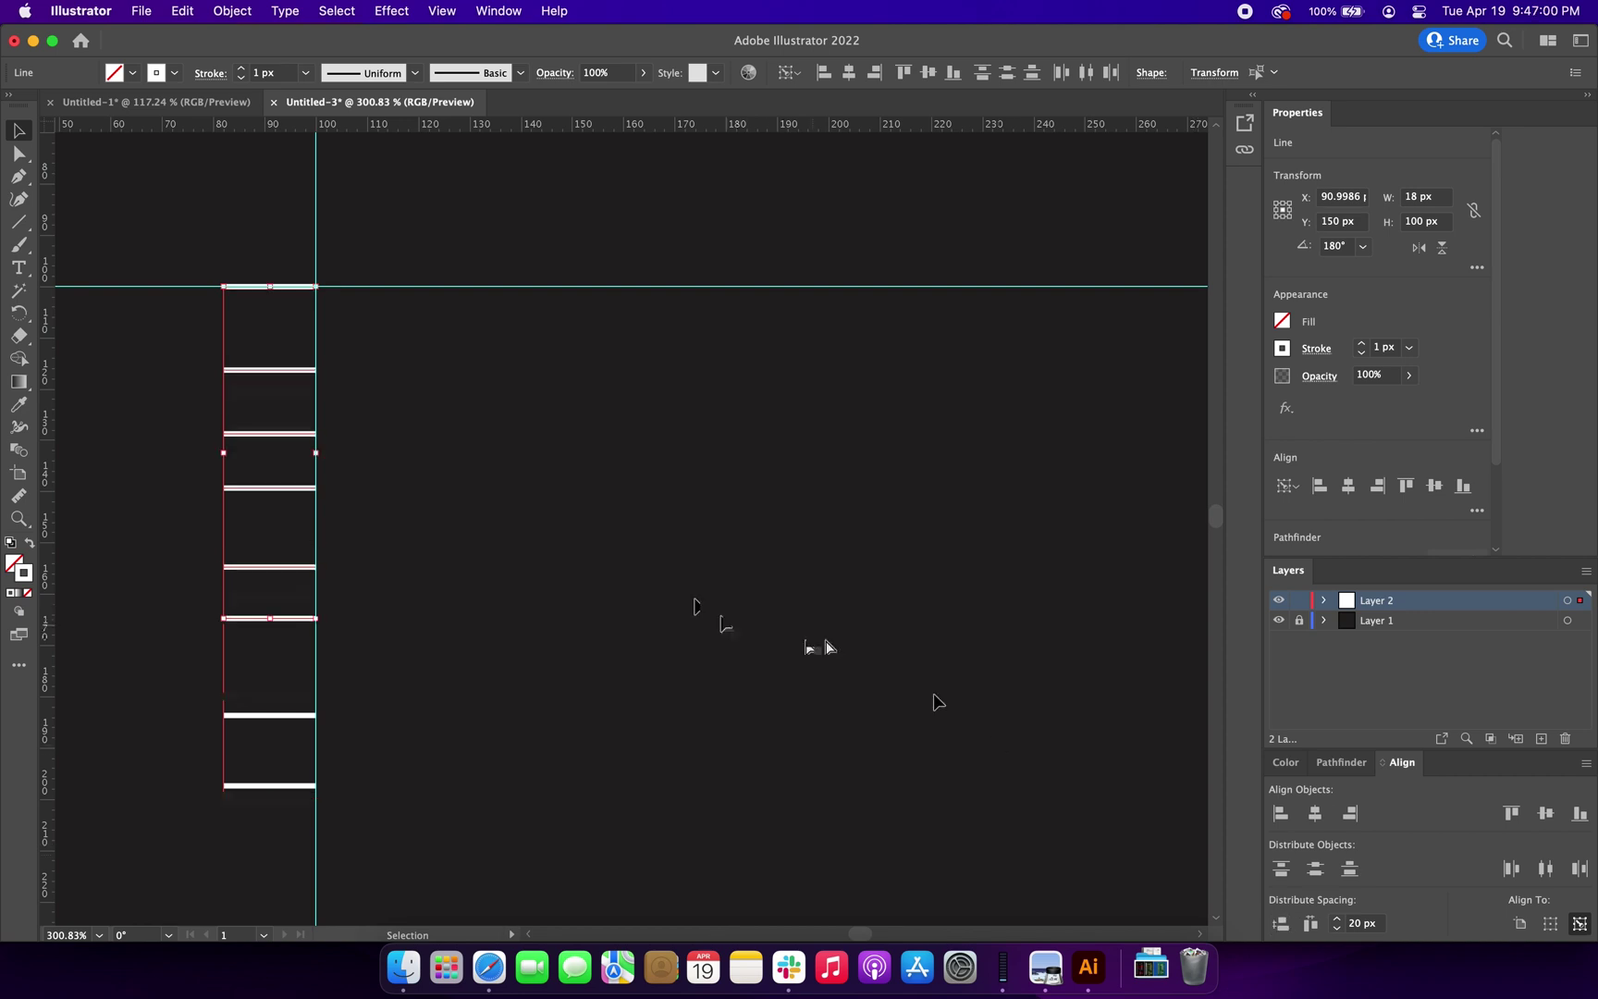
# - Unlock the guides and lock them again
pyautogui.click(695, 601)
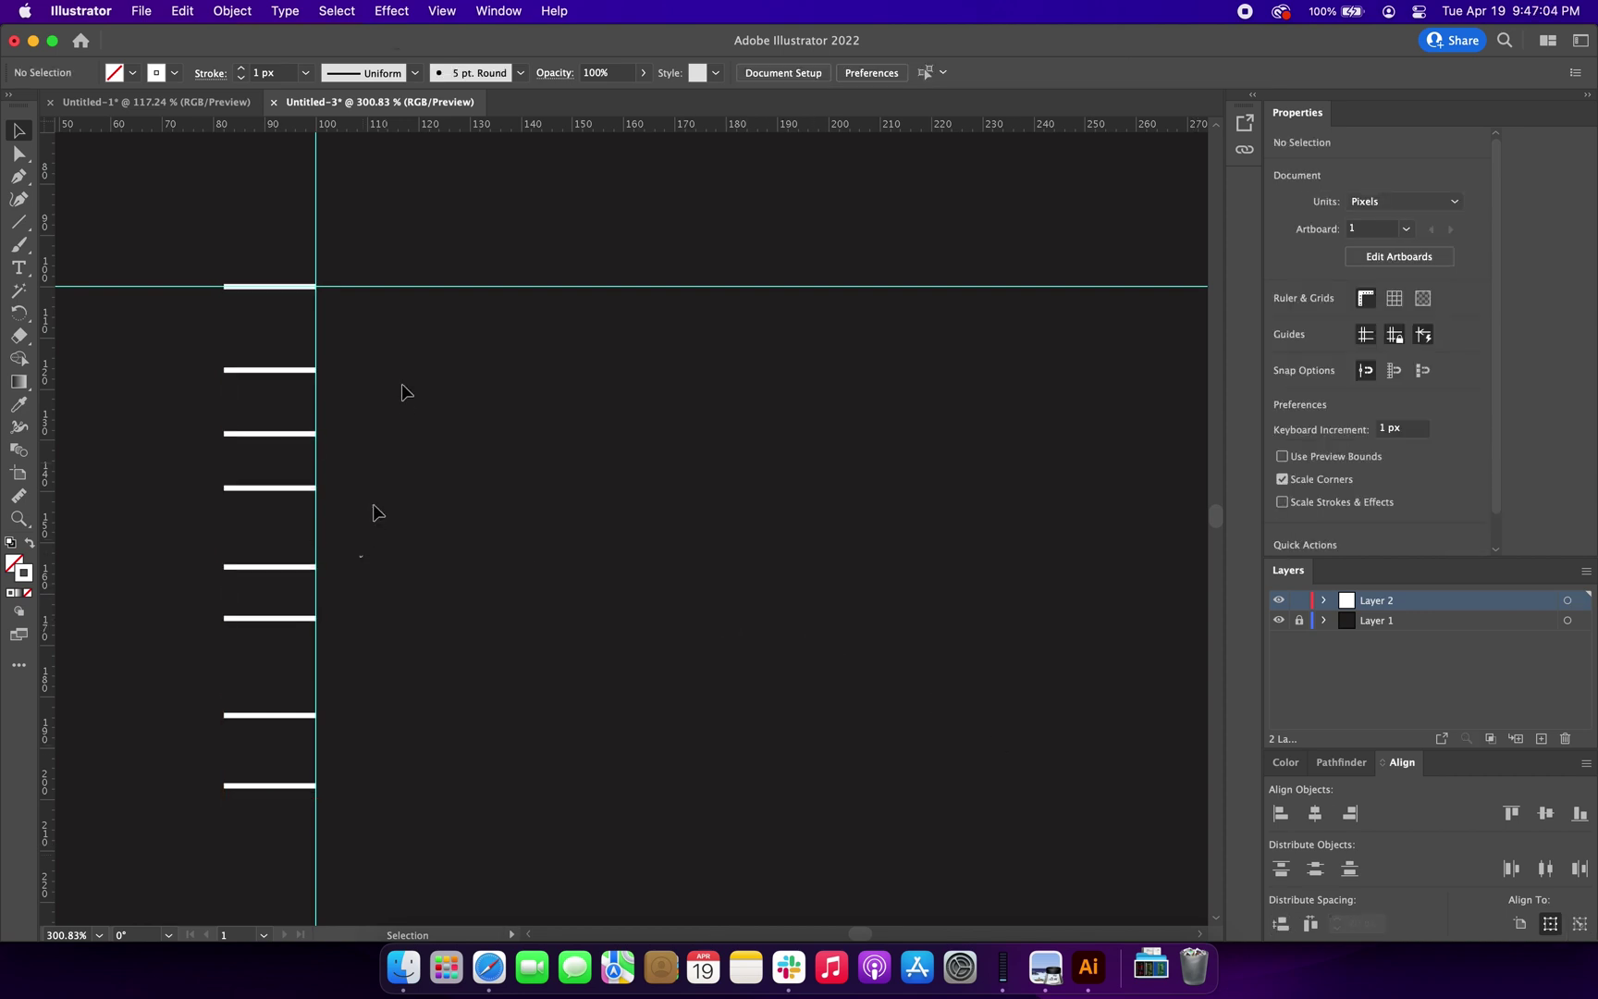
pyautogui.click(284, 10)
pyautogui.moveTo(438, 9)
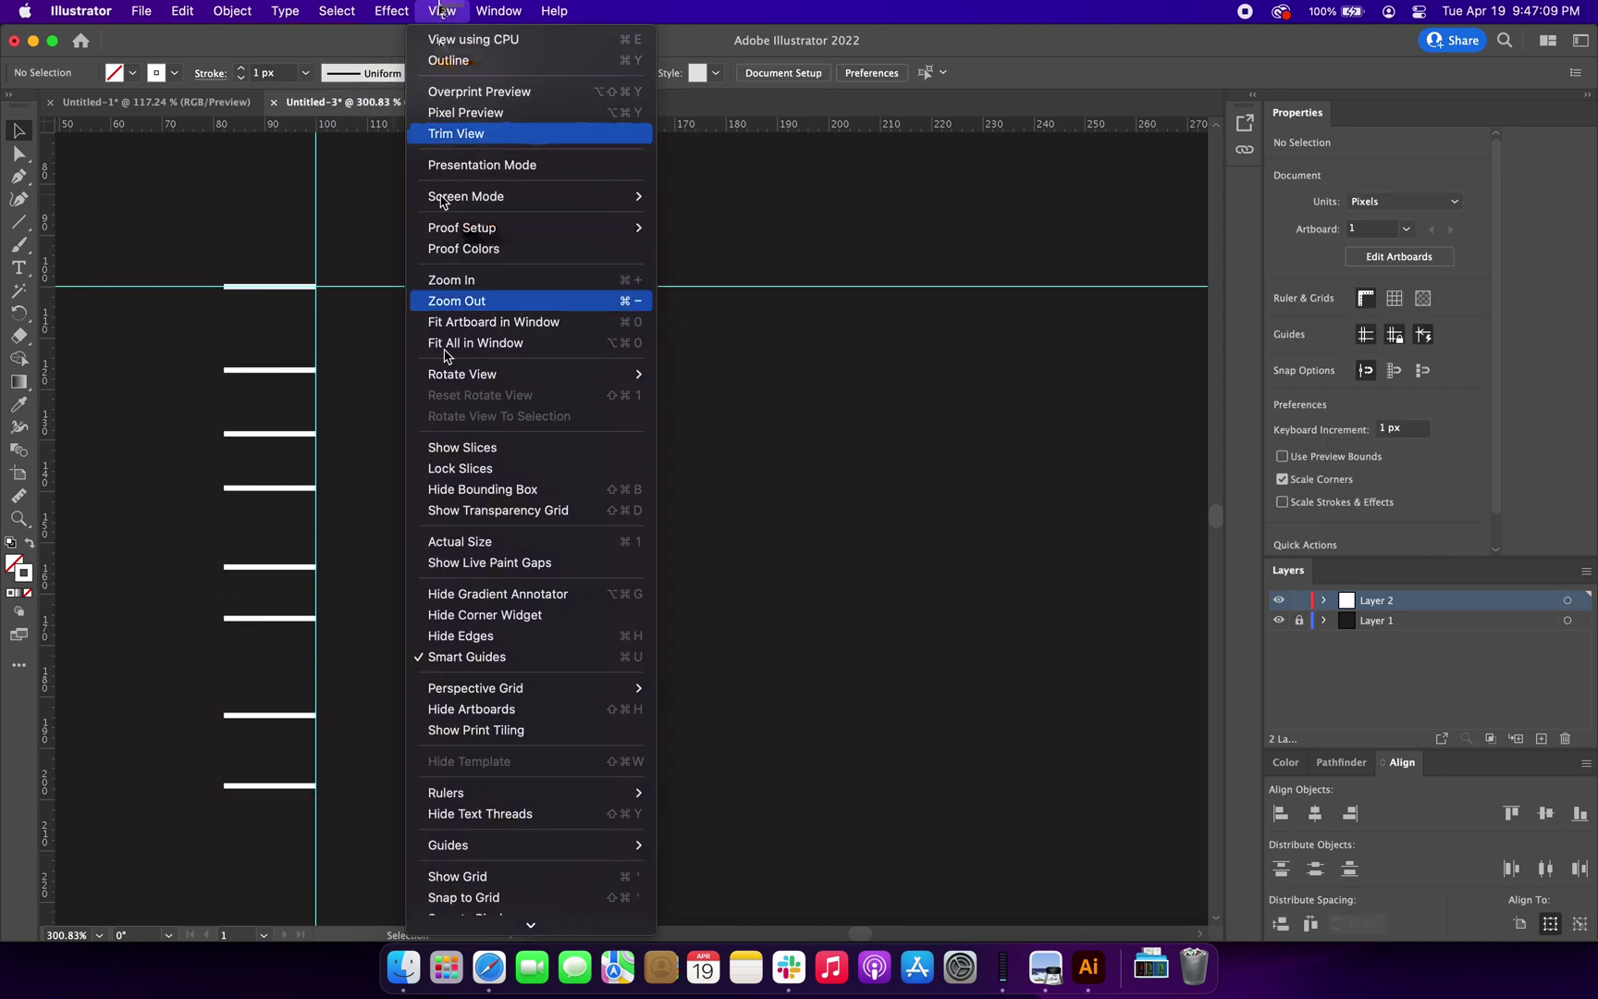
pyautogui.moveTo(592, 845)
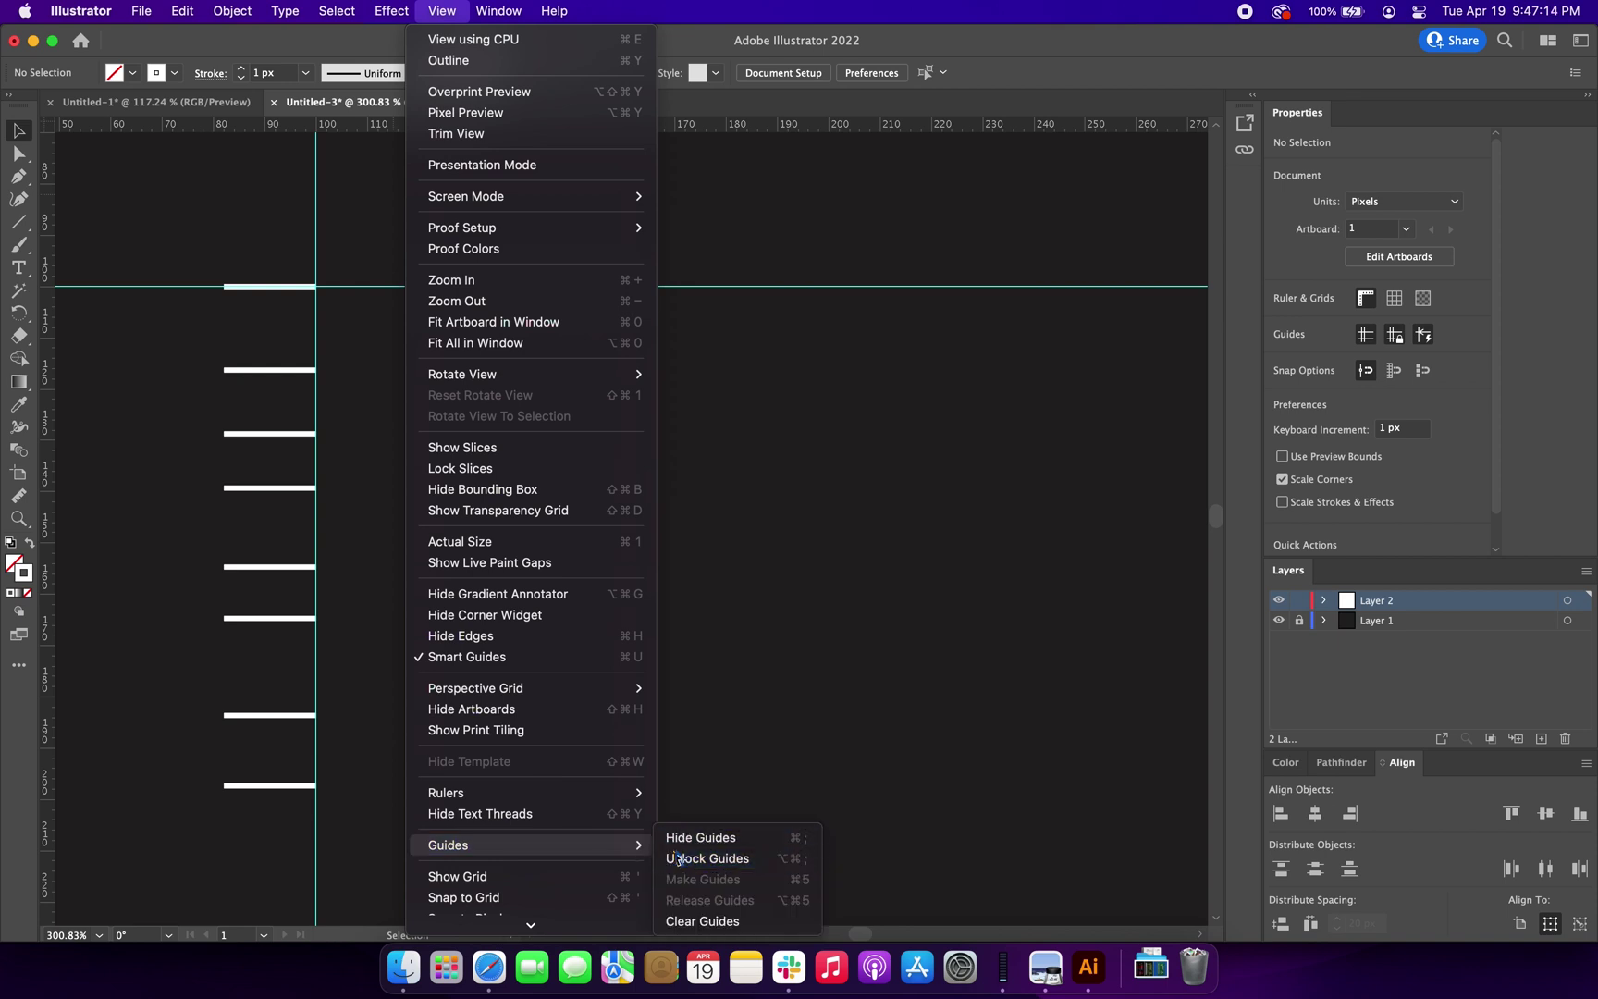
pyautogui.moveTo(550, 794)
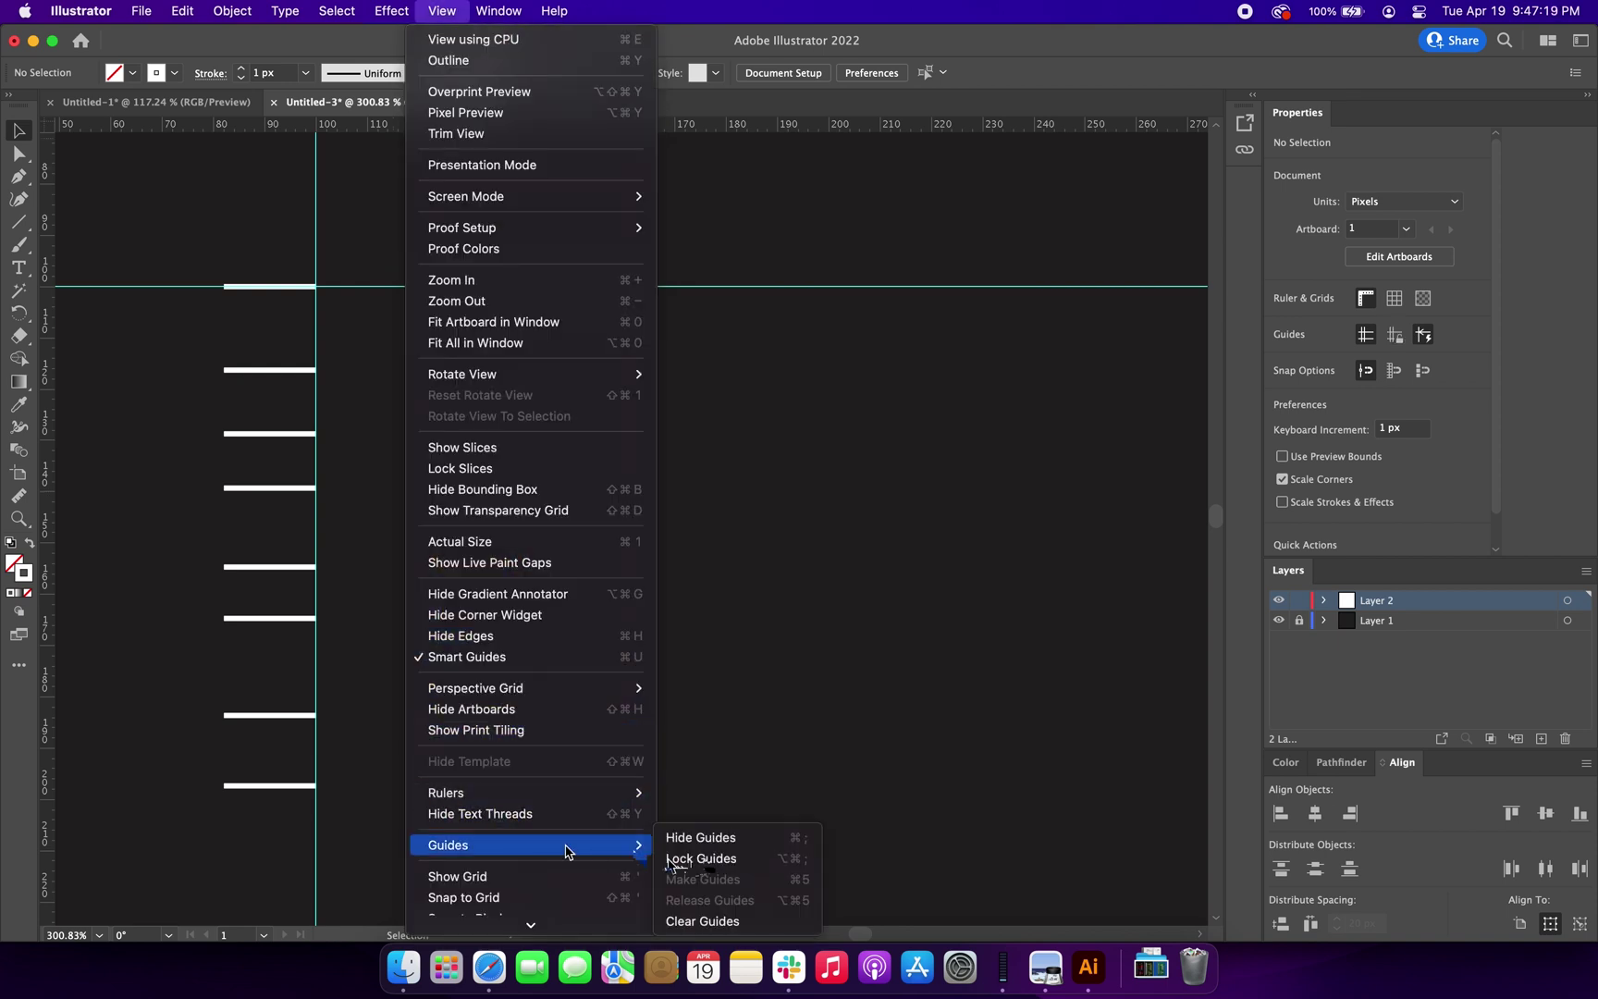
pyautogui.click(712, 863)
# - Move the two lowest pin lines about 30 px further down, keeping their right ends on the vertical guide
pyautogui.scroll(-2, 179, 707)
pyautogui.moveTo(199, 614); pyautogui.dragTo(393, 777)
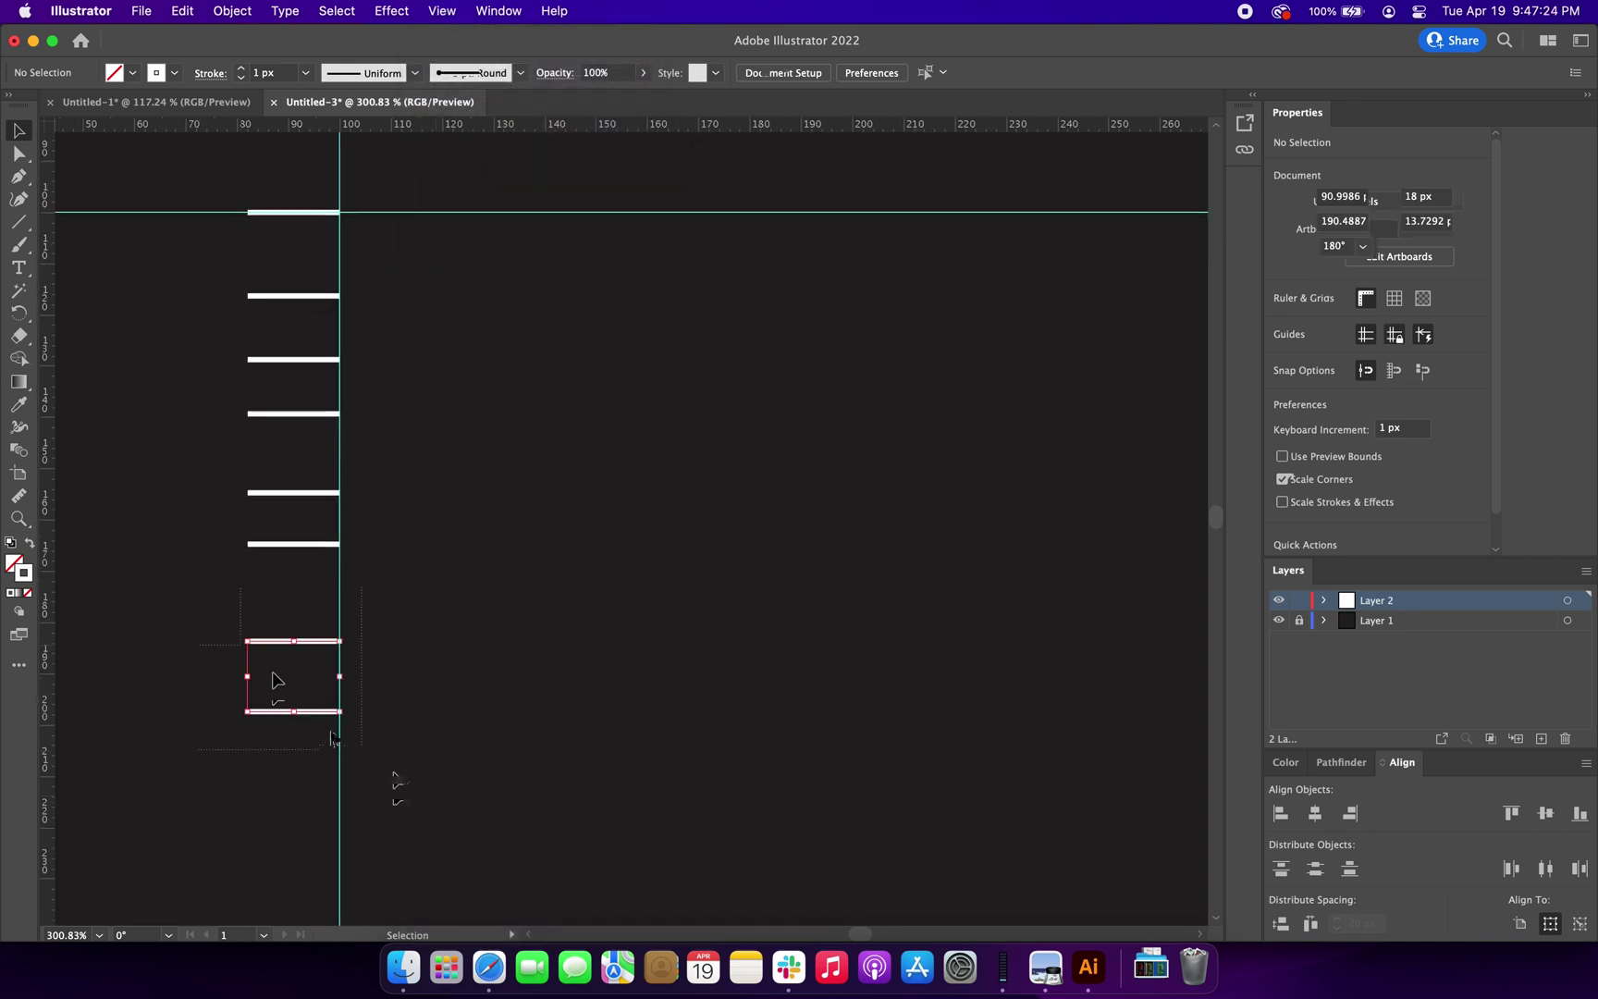
pyautogui.moveTo(308, 712); pyautogui.dragTo(315, 867)
pyautogui.click(356, 852)
# - Distribute the upper six pin lines vertically with 20 px spacing, using the top line as the key object
pyautogui.moveTo(211, 199); pyautogui.dragTo(427, 589)
pyautogui.click(326, 215)
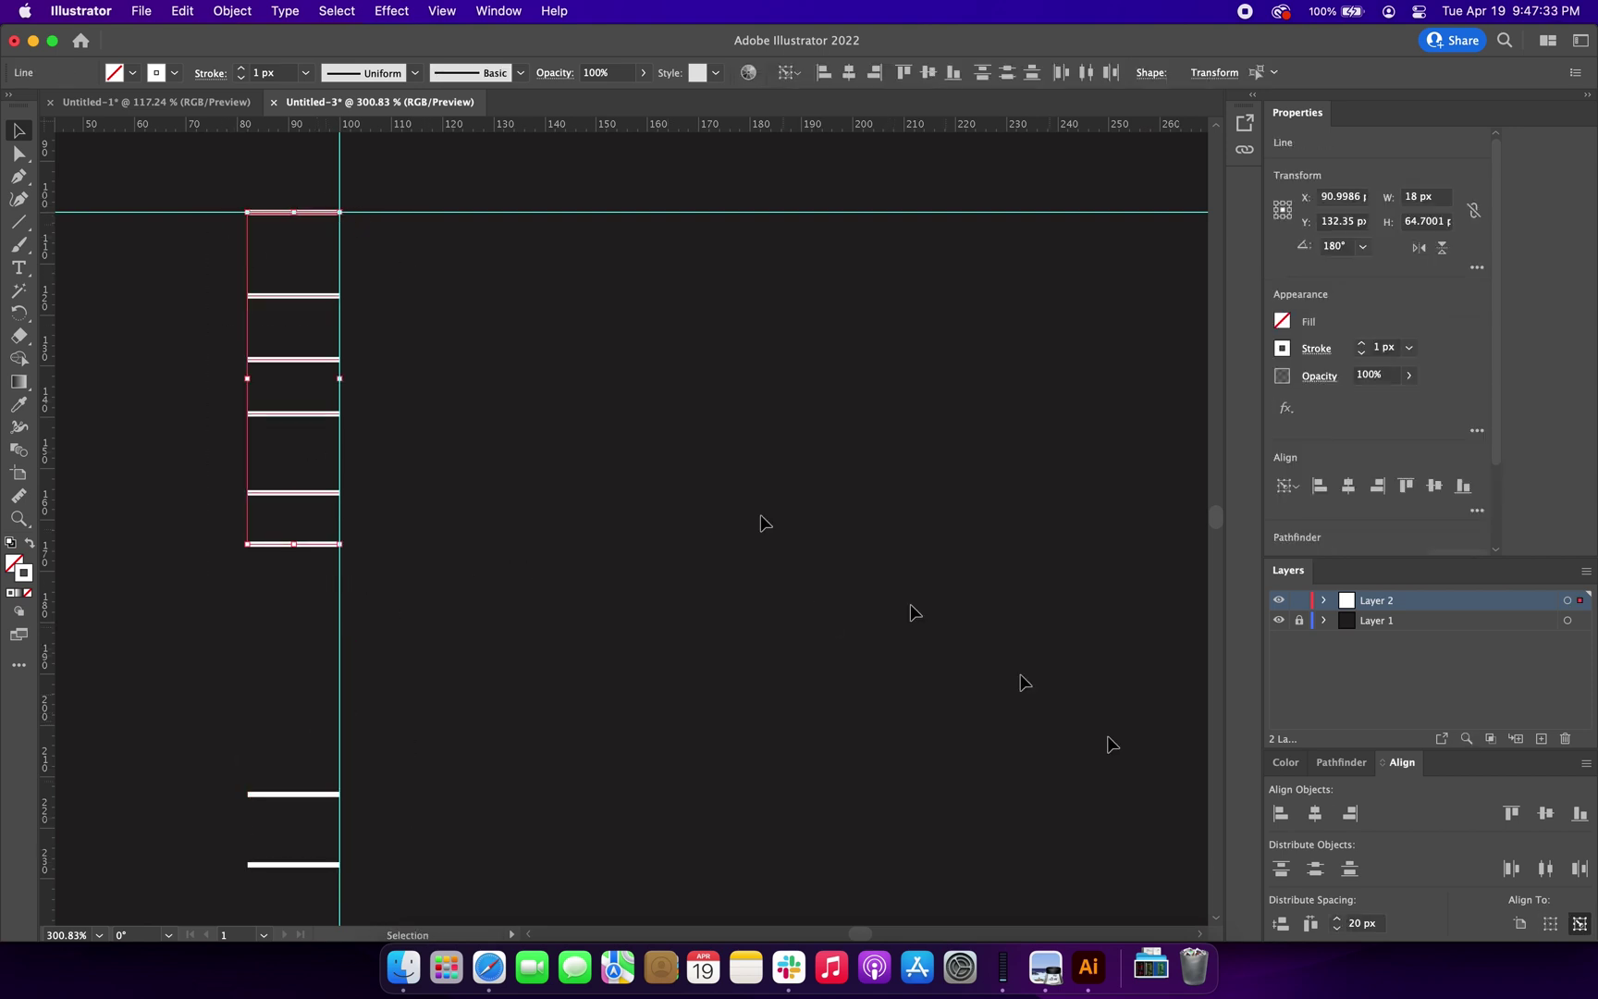
pyautogui.click(1281, 922)
pyautogui.click(832, 771)
# - Add horizontal guides at 200, 220 and 240 px, marking 20 px steps below the upper pin group
pyautogui.hscroll(-2, 825, 767)
pyautogui.scroll(-3, 462, 462)
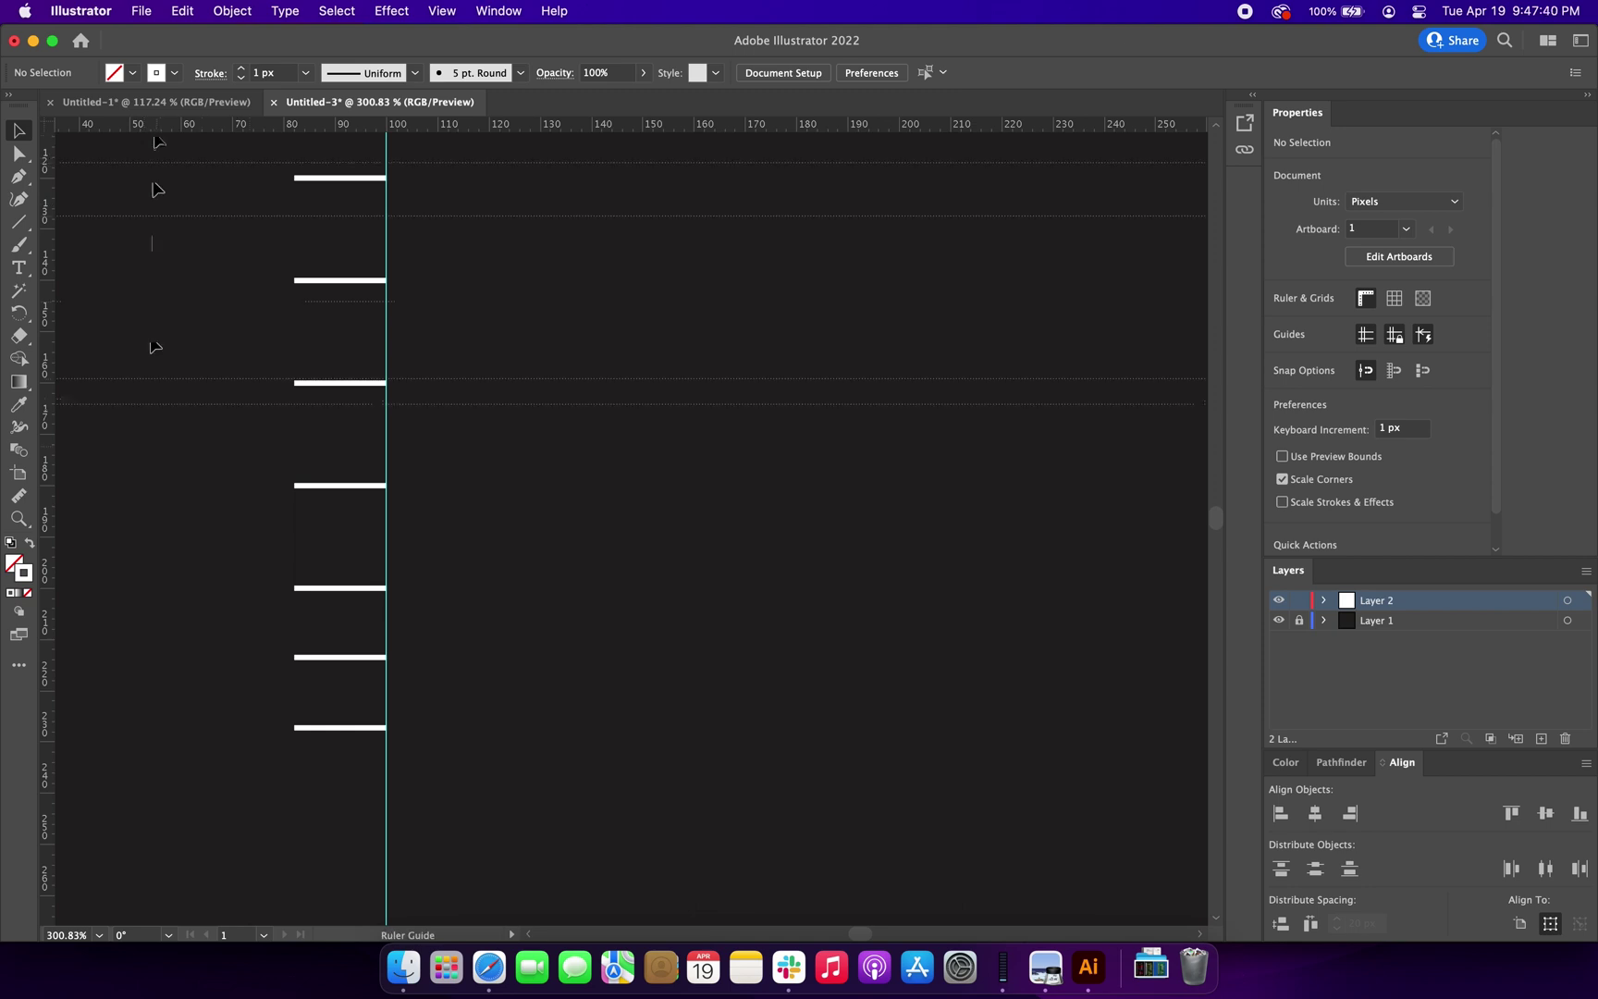
pyautogui.moveTo(143, 585); pyautogui.dragTo(185, 792)
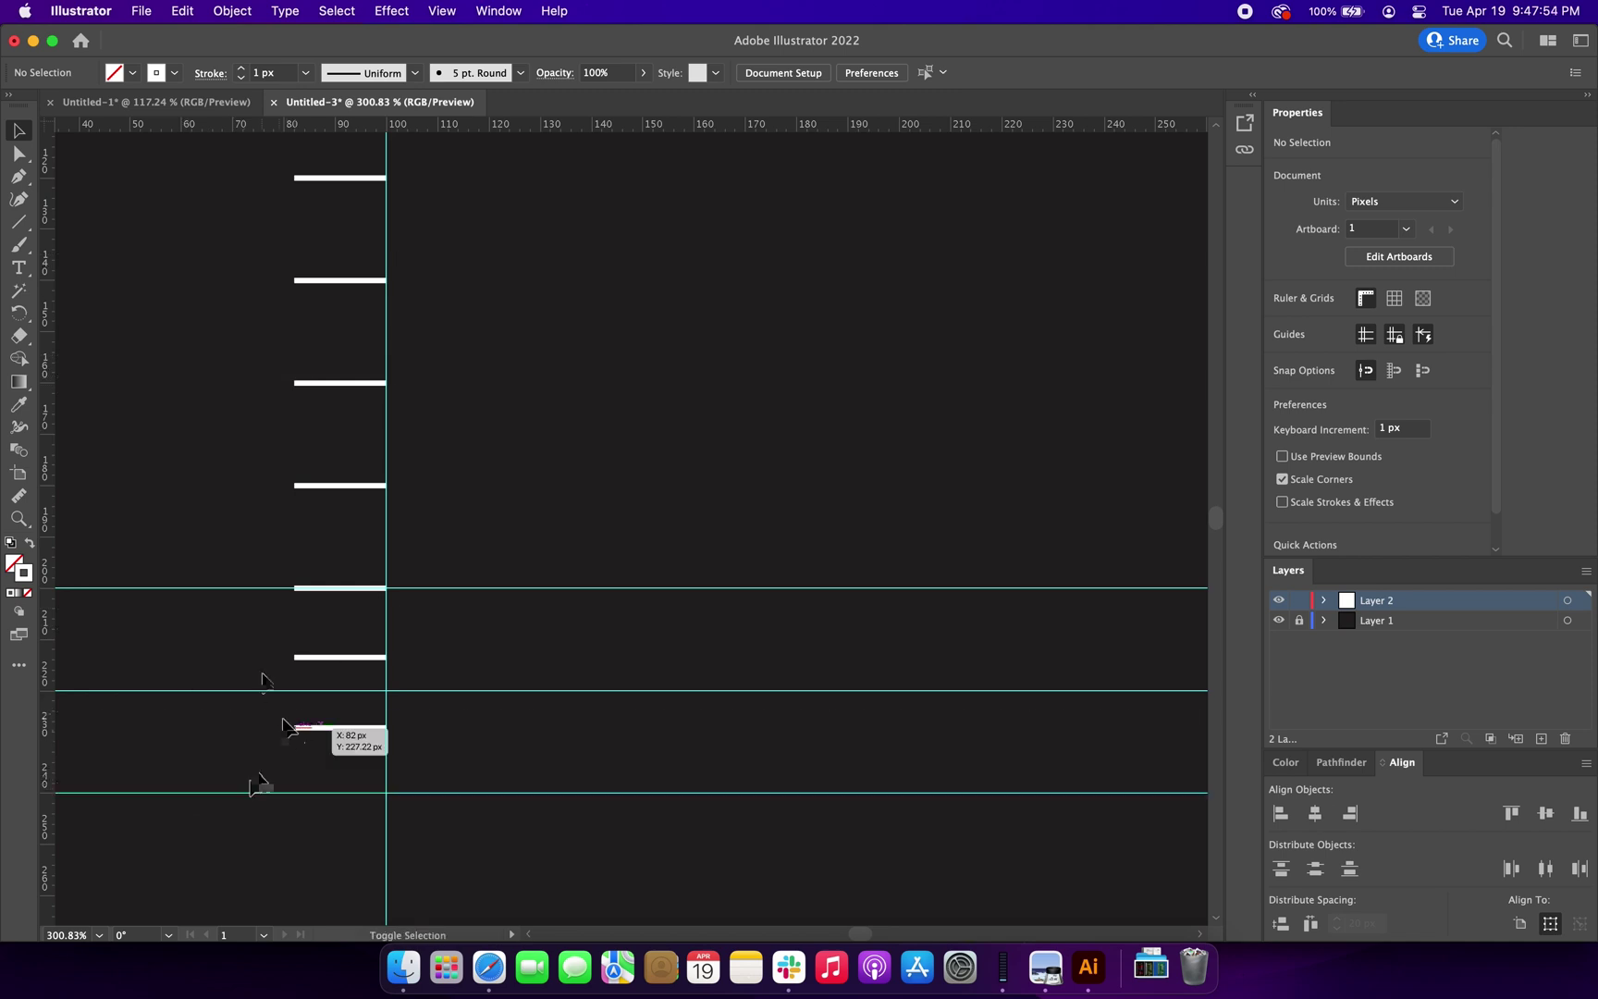
# - Snap the lower pin pair to the 240 px guide and space the two lines 20 px apart
pyautogui.moveTo(360, 775); pyautogui.dragTo(353, 763)
pyautogui.moveTo(360, 661); pyautogui.dragTo(361, 800)
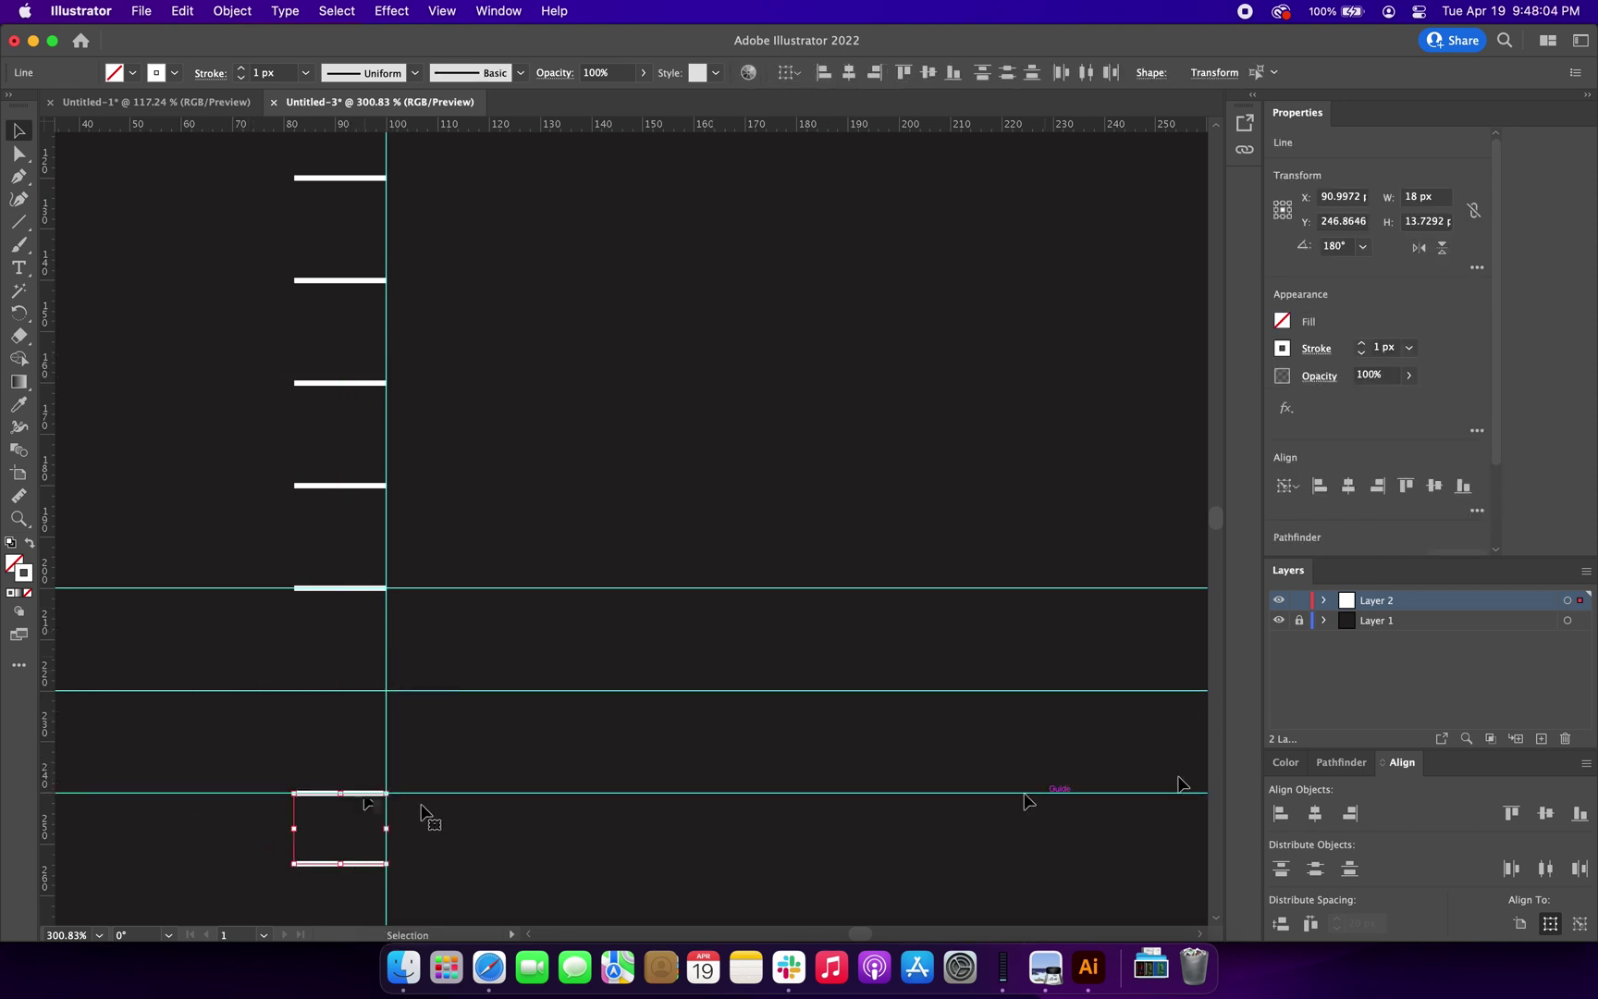
pyautogui.click(365, 793)
pyautogui.click(886, 648)
# - Duplicate the upper six pin lines horizontally to form a matching column on the opposite side of the symbol
pyautogui.scroll(-3, 885, 647)
pyautogui.hscroll(4, 885, 646)
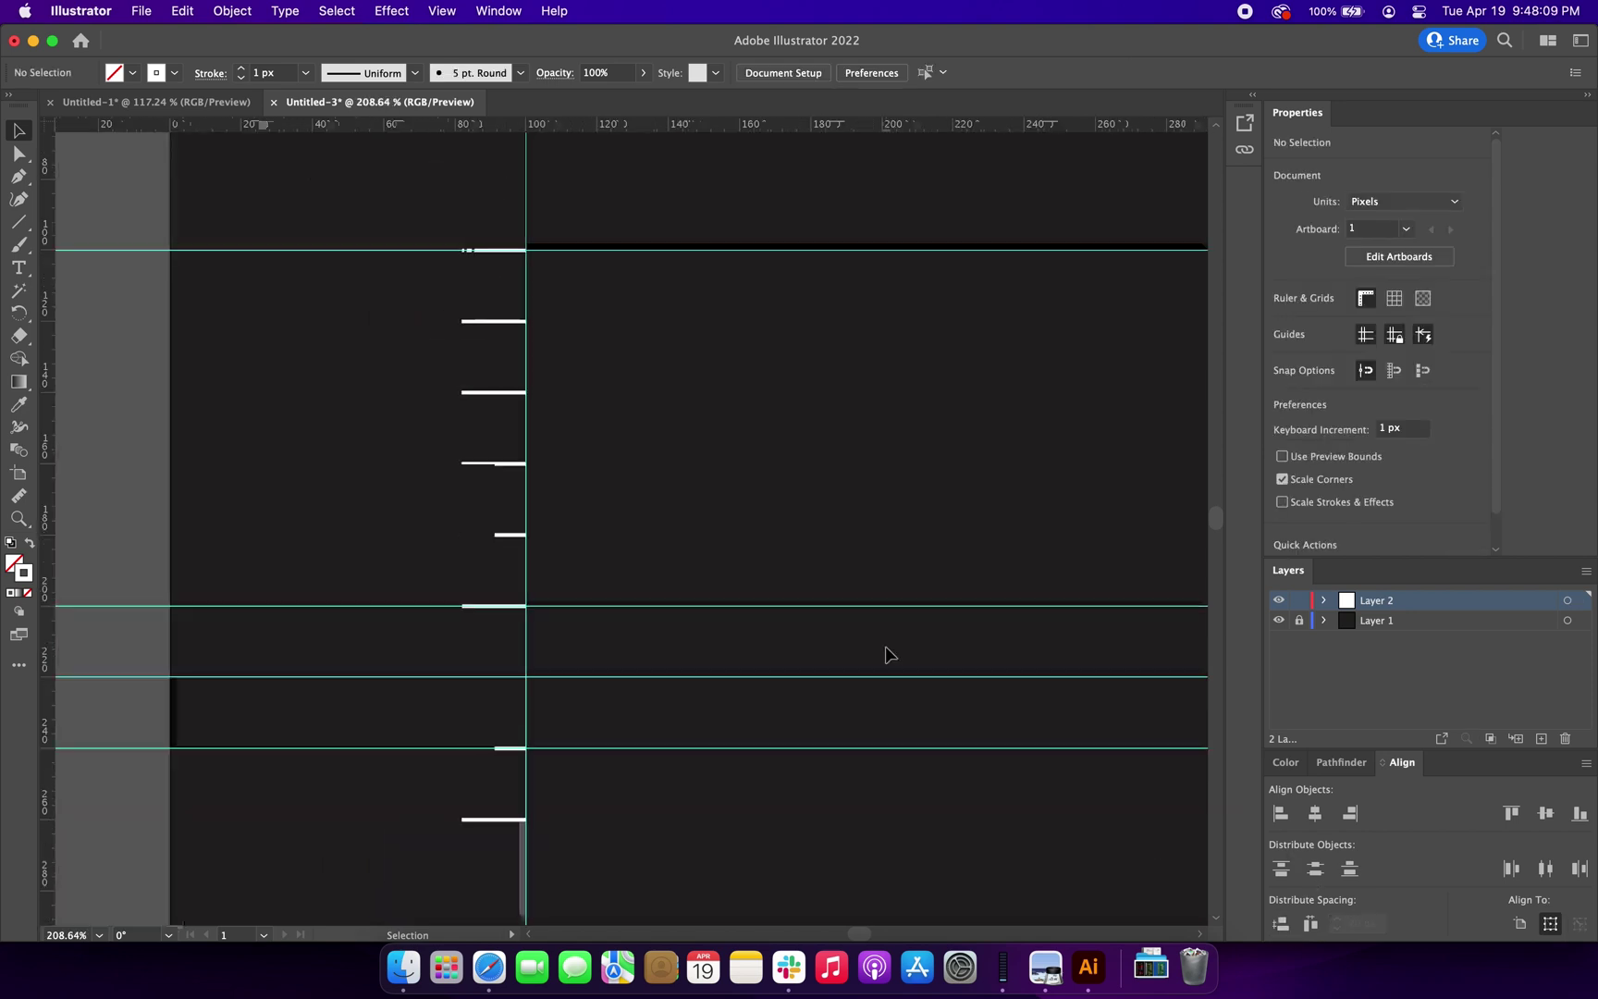
pyautogui.scroll(1, 885, 647)
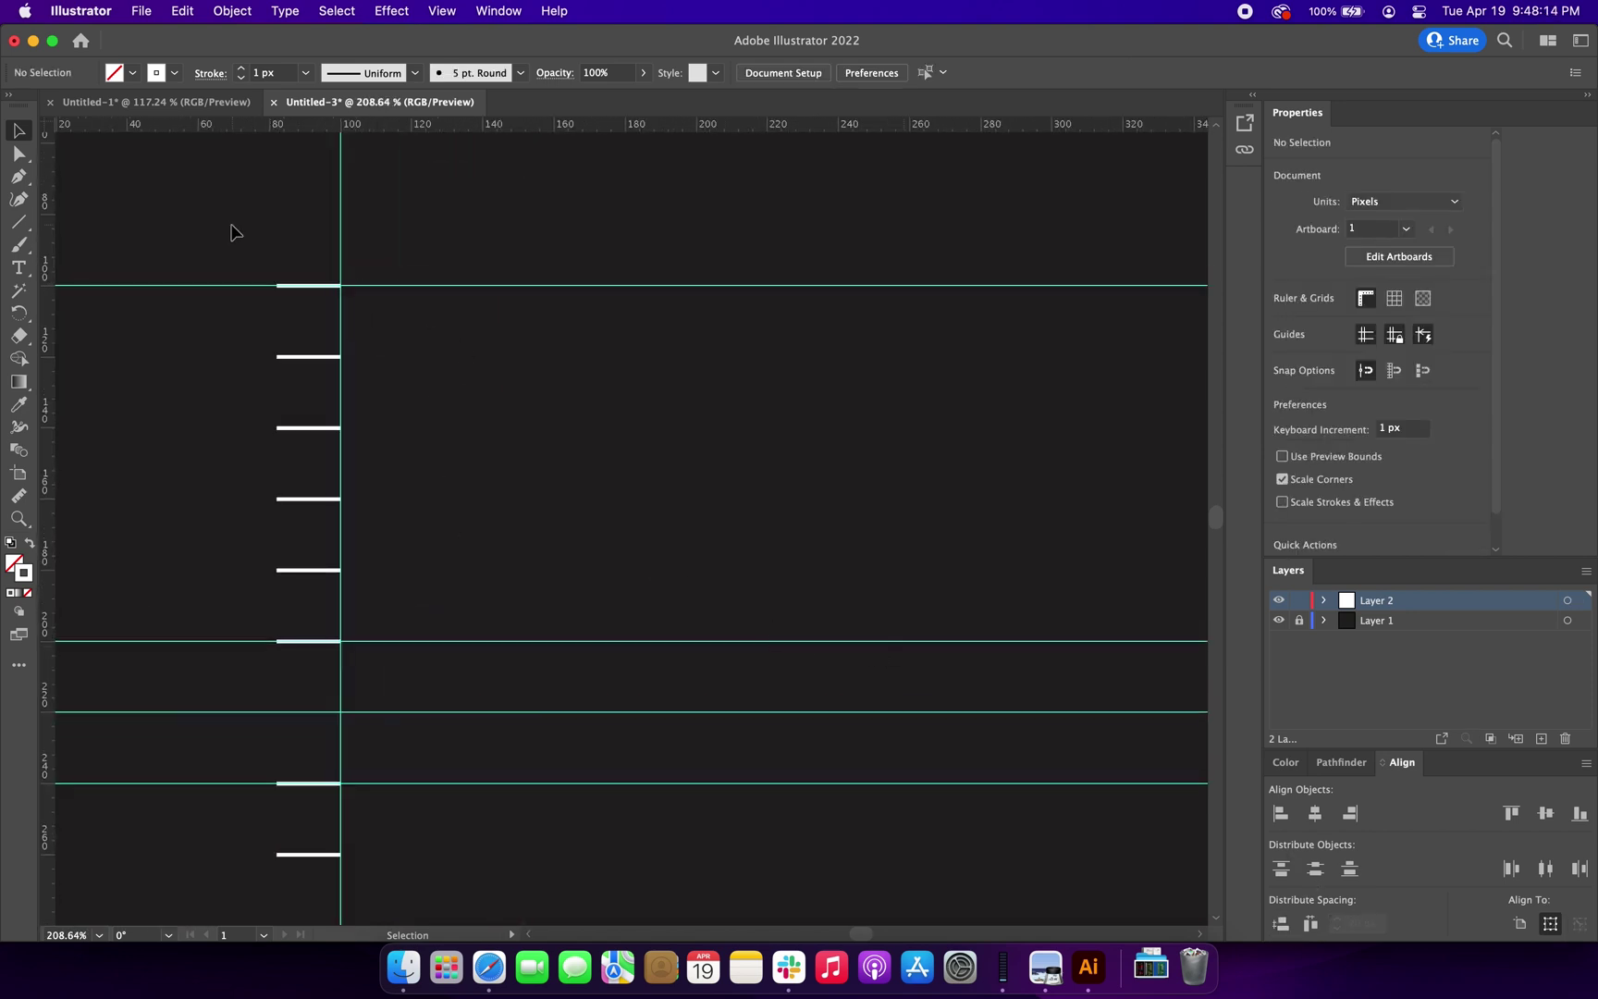
pyautogui.moveTo(222, 230); pyautogui.dragTo(439, 675)
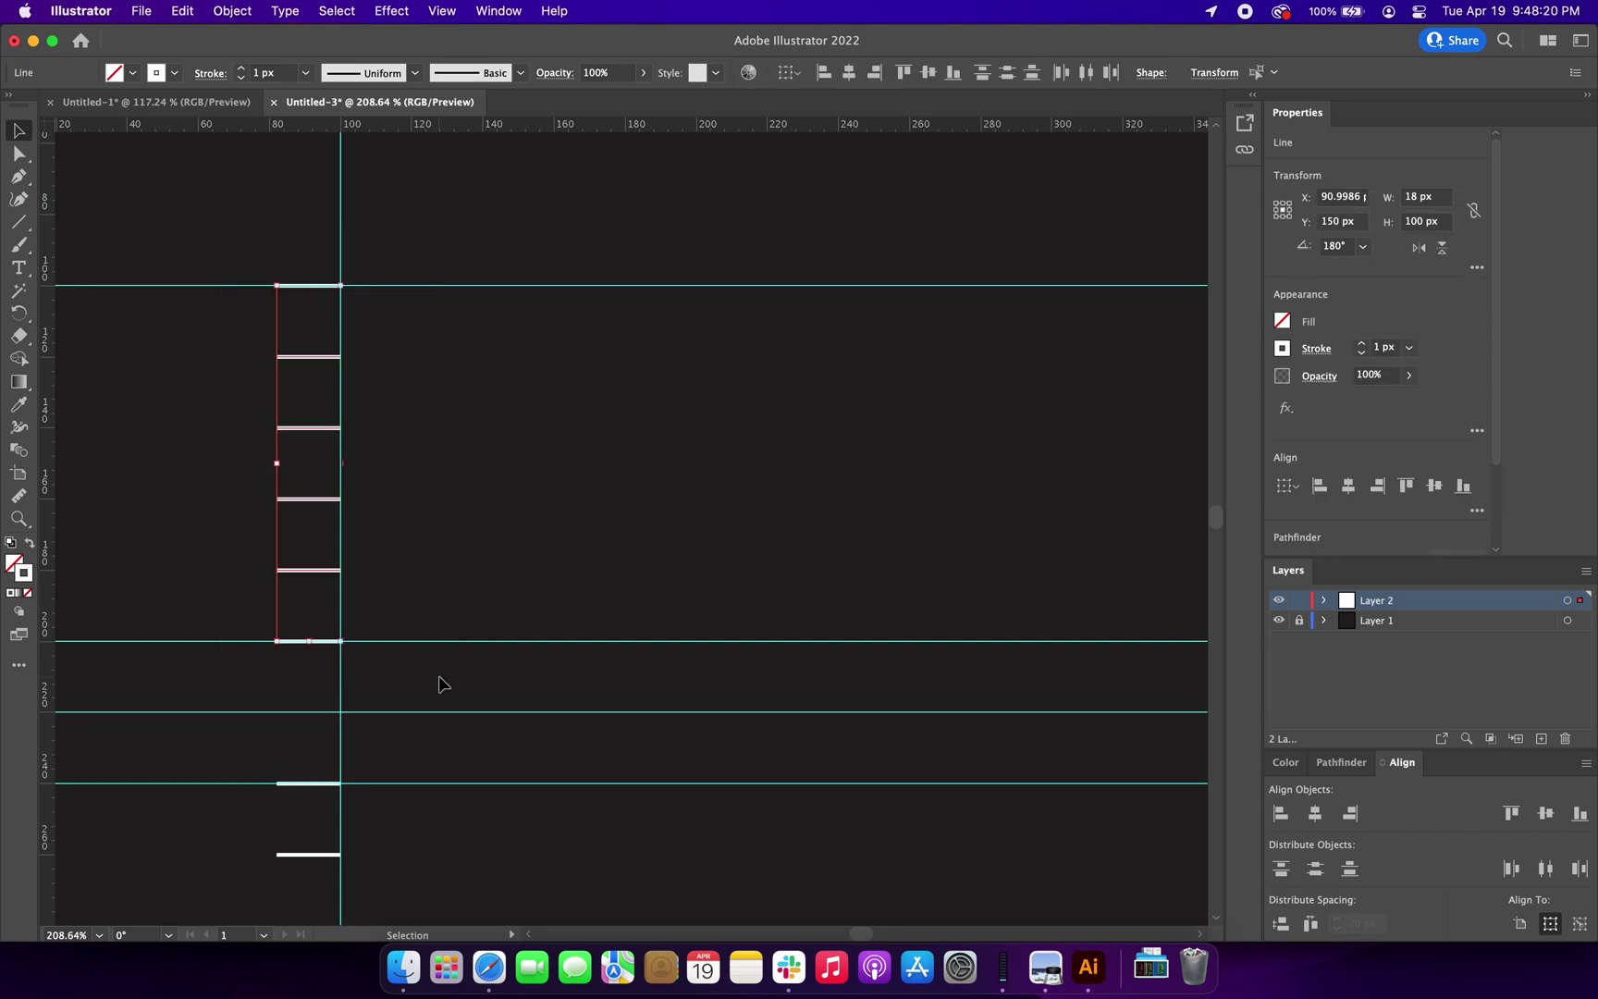
pyautogui.moveTo(331, 285); pyautogui.dragTo(948, 285)
pyautogui.click(1002, 334)
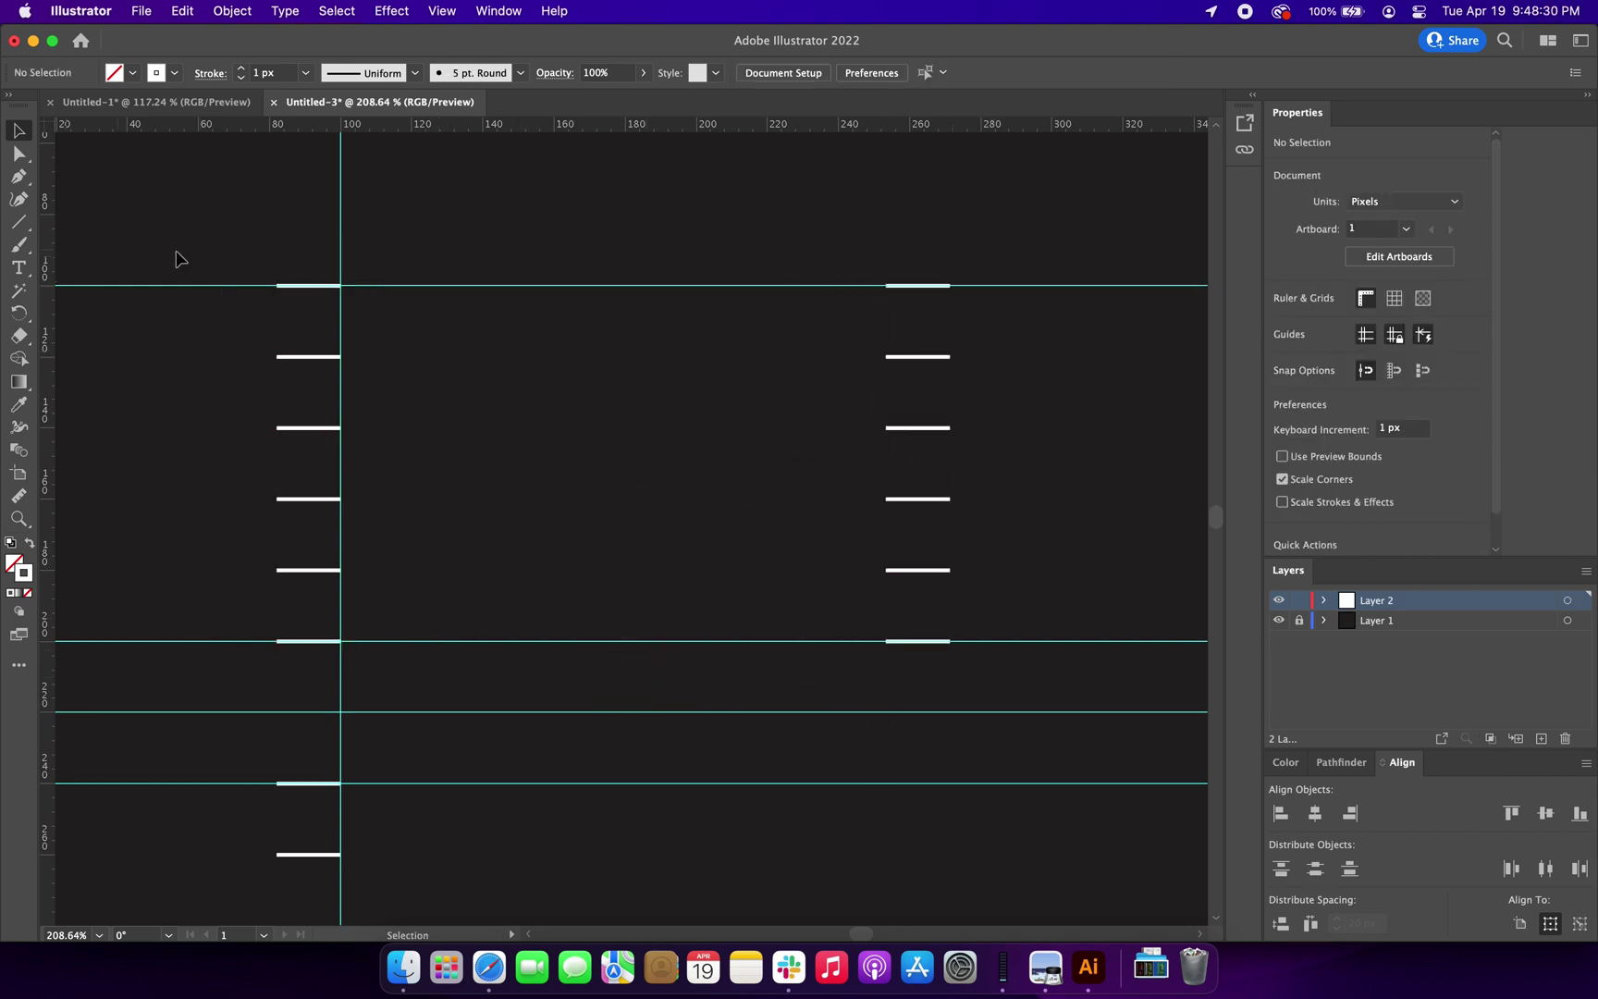
# - Add a vertical guide at 260 px and snap the left ends of the copied pin column to it
pyautogui.moveTo(46, 277); pyautogui.dragTo(987, 664)
pyautogui.moveTo(939, 568); pyautogui.dragTo(963, 568)
pyautogui.click(814, 416)
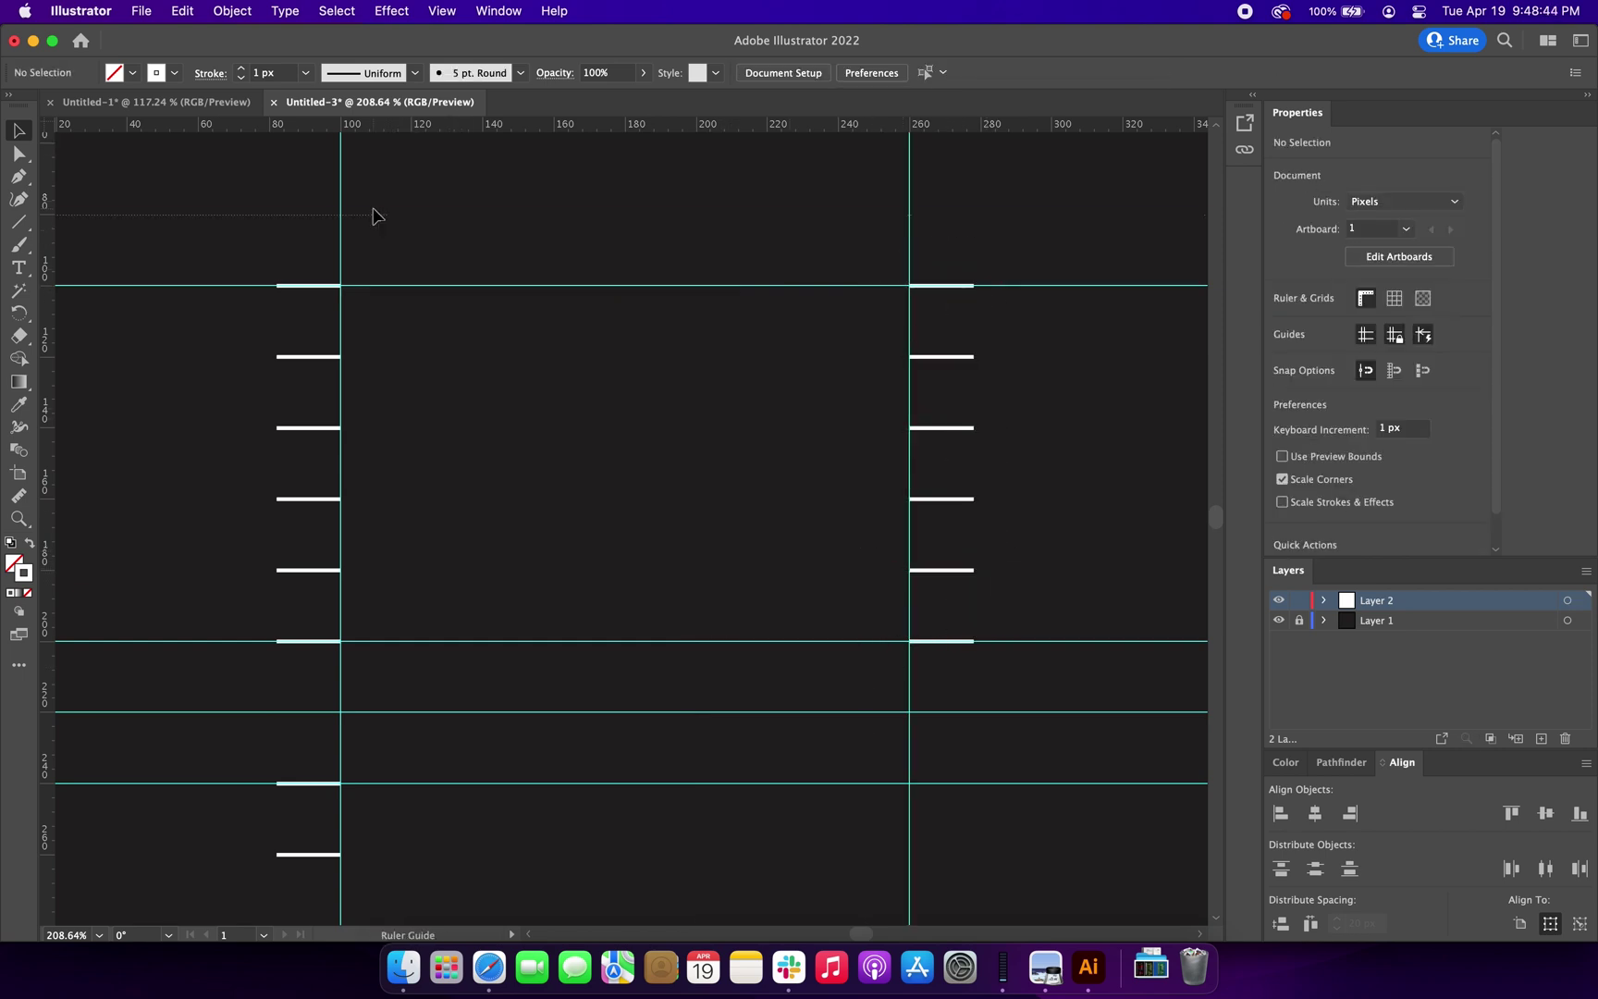
# - Add horizontal guides at 80 px and 280 px for the symbol body's upper and lower edges
pyautogui.moveTo(379, 217); pyautogui.dragTo(378, 216)
pyautogui.scroll(-3, 381, 218)
pyautogui.moveTo(407, 125); pyautogui.dragTo(339, 758)
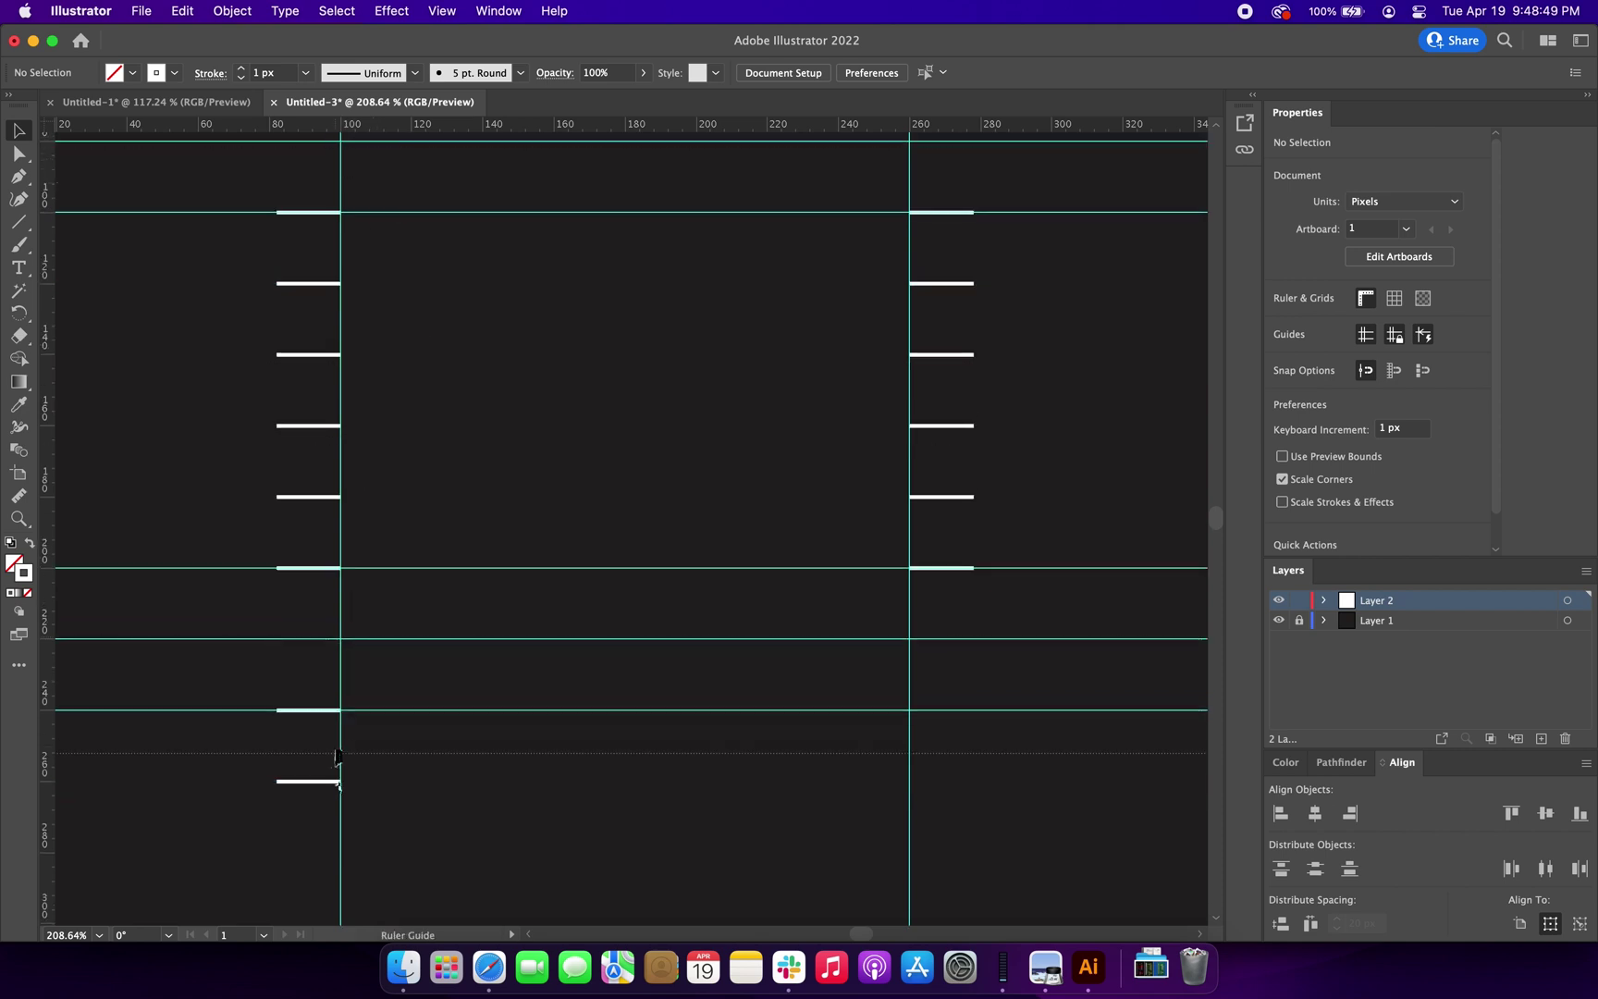
pyautogui.moveTo(329, 860); pyautogui.dragTo(330, 859)
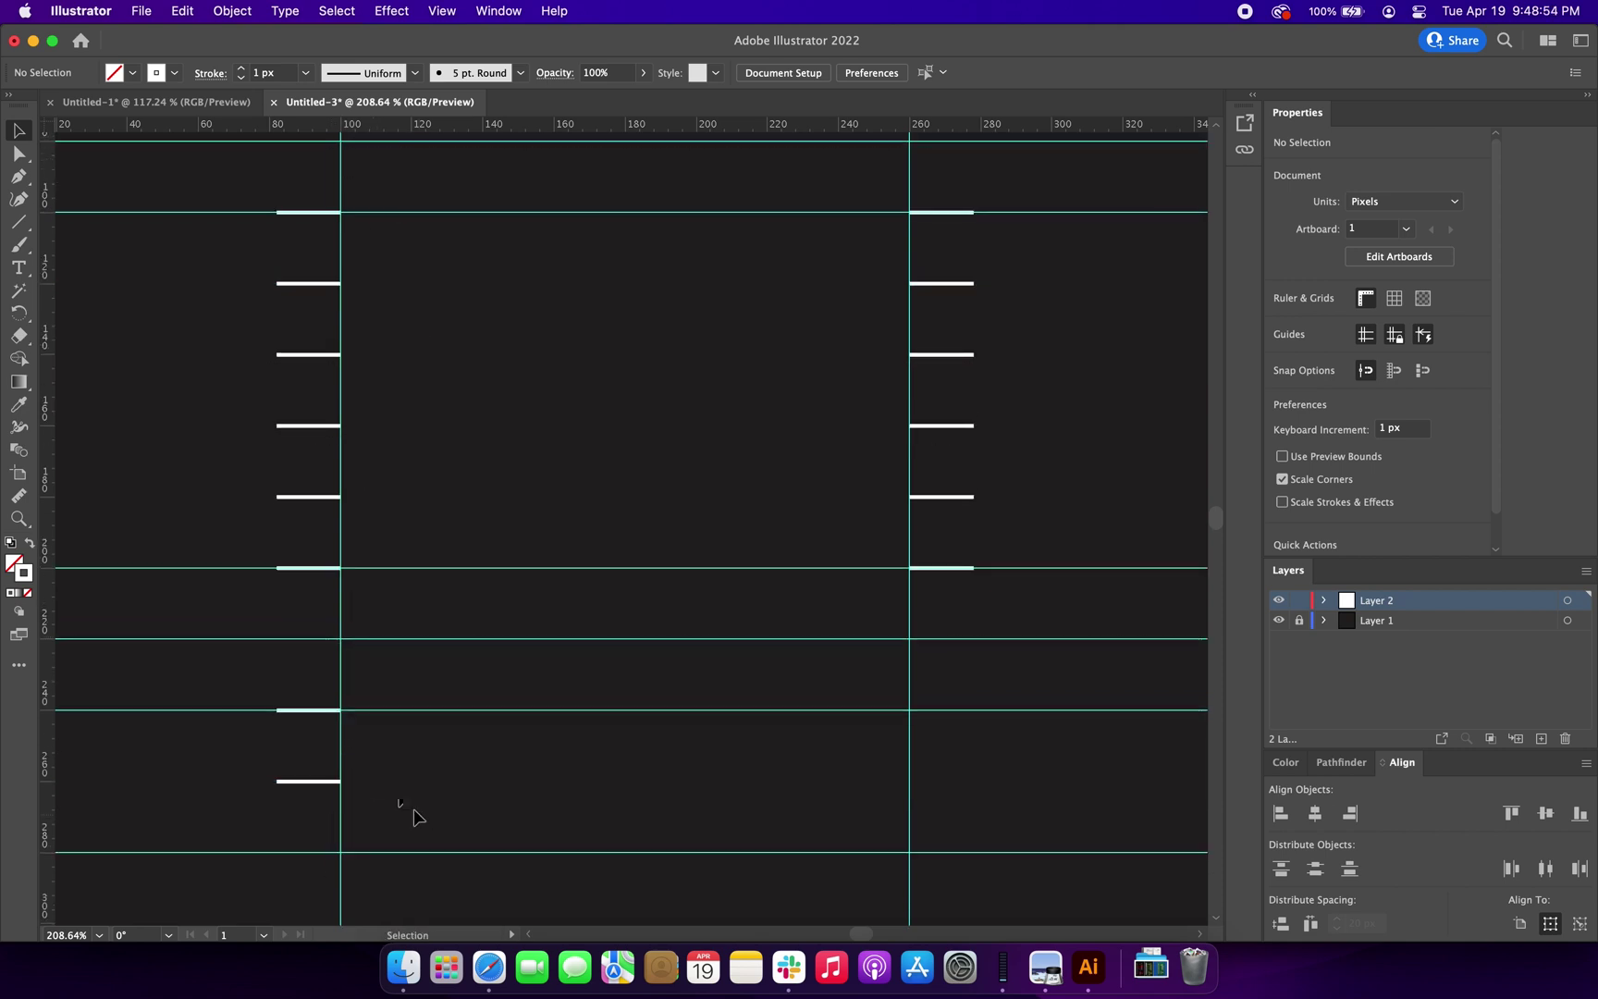
# - Draw the symbol body as a 160 by 200 px rectangle between the outer guides, connecting both pin columns
pyautogui.scroll(1, 413, 807)
pyautogui.click(18, 222)
pyautogui.press('m')
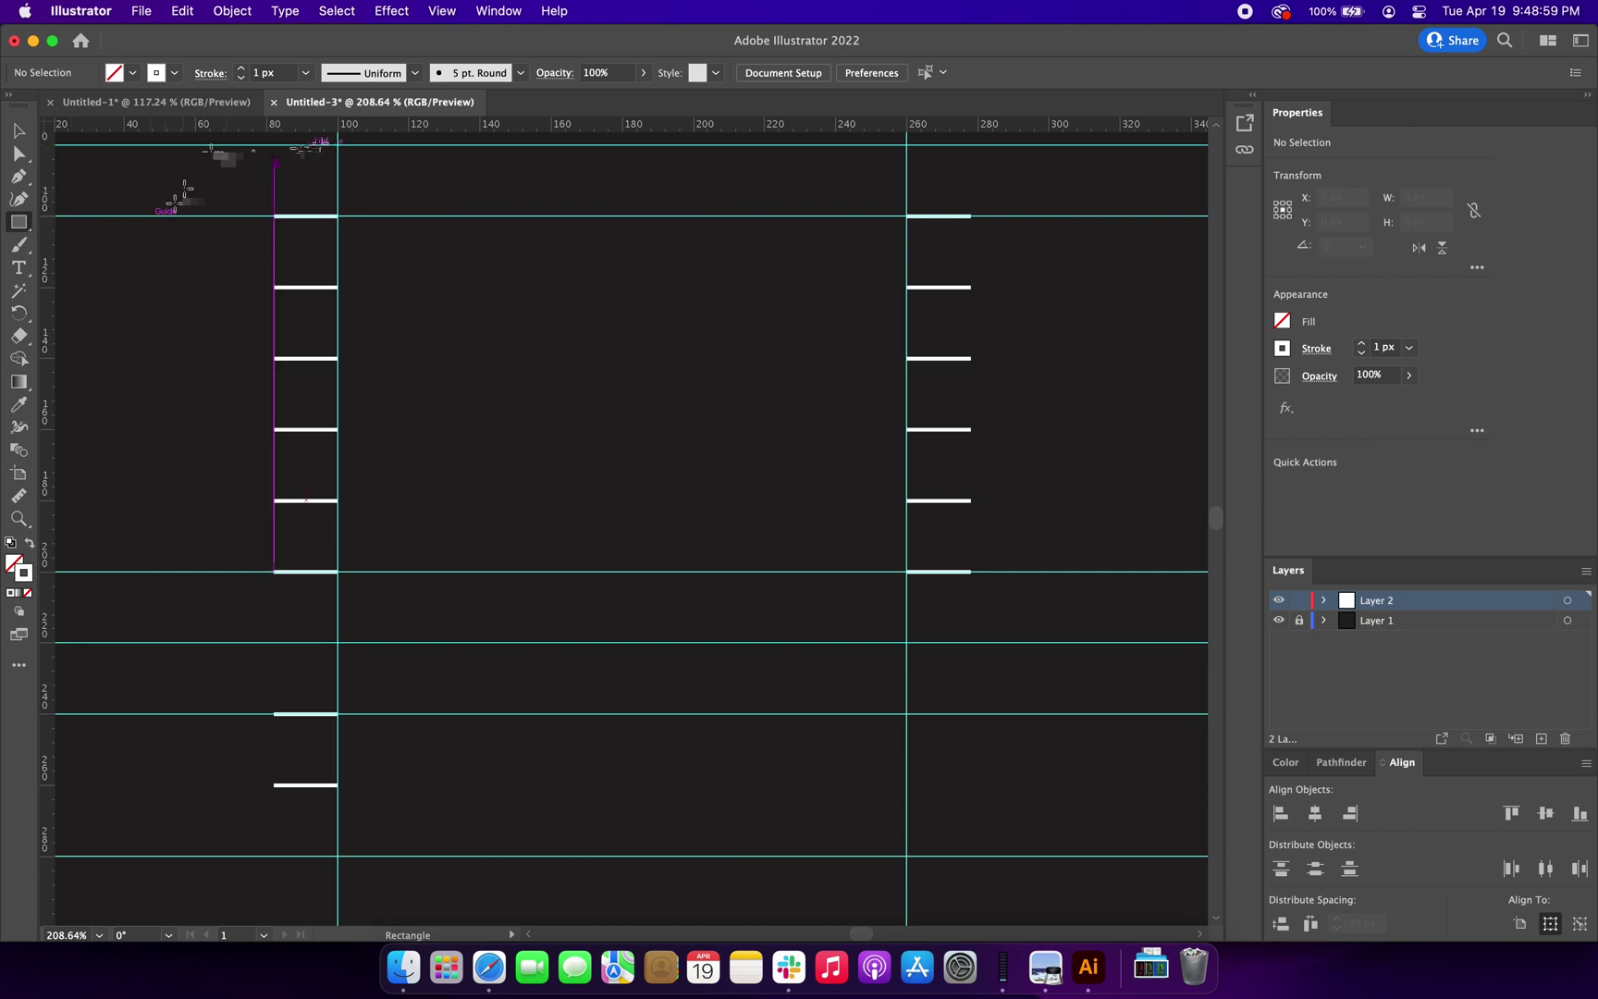
pyautogui.moveTo(338, 145)
pyautogui.mouseDown()
pyautogui.moveTo(897, 816)
pyautogui.moveTo(906, 855)
pyautogui.mouseUp()
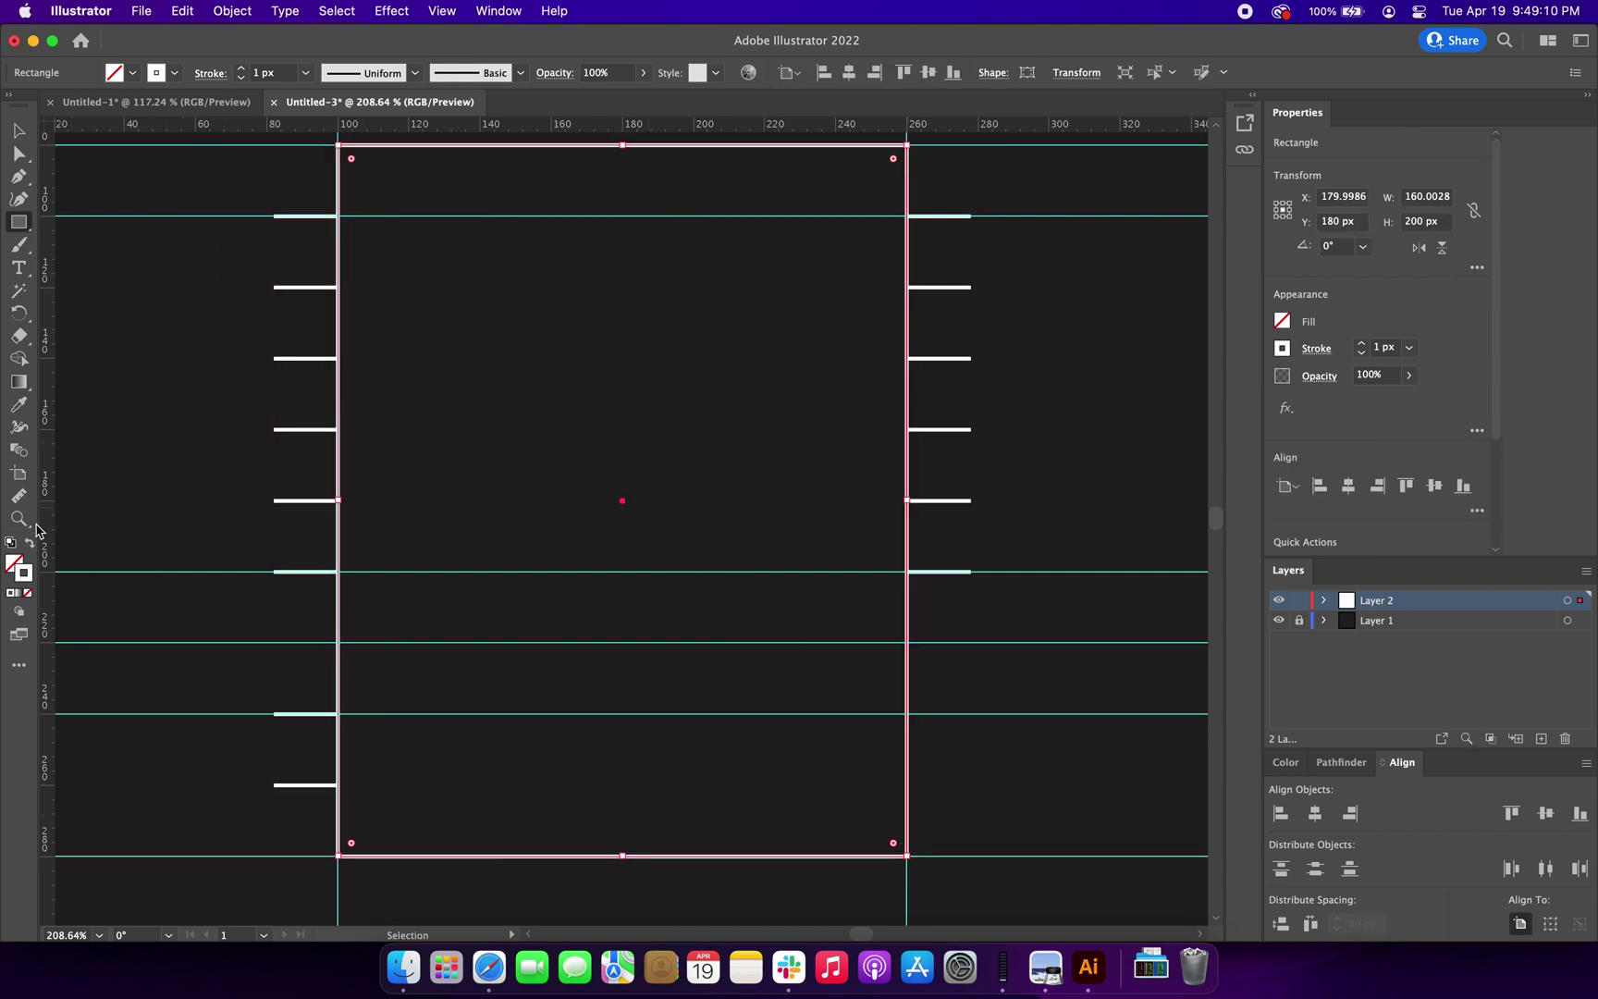
pyautogui.press('v')
pyautogui.click(180, 542)
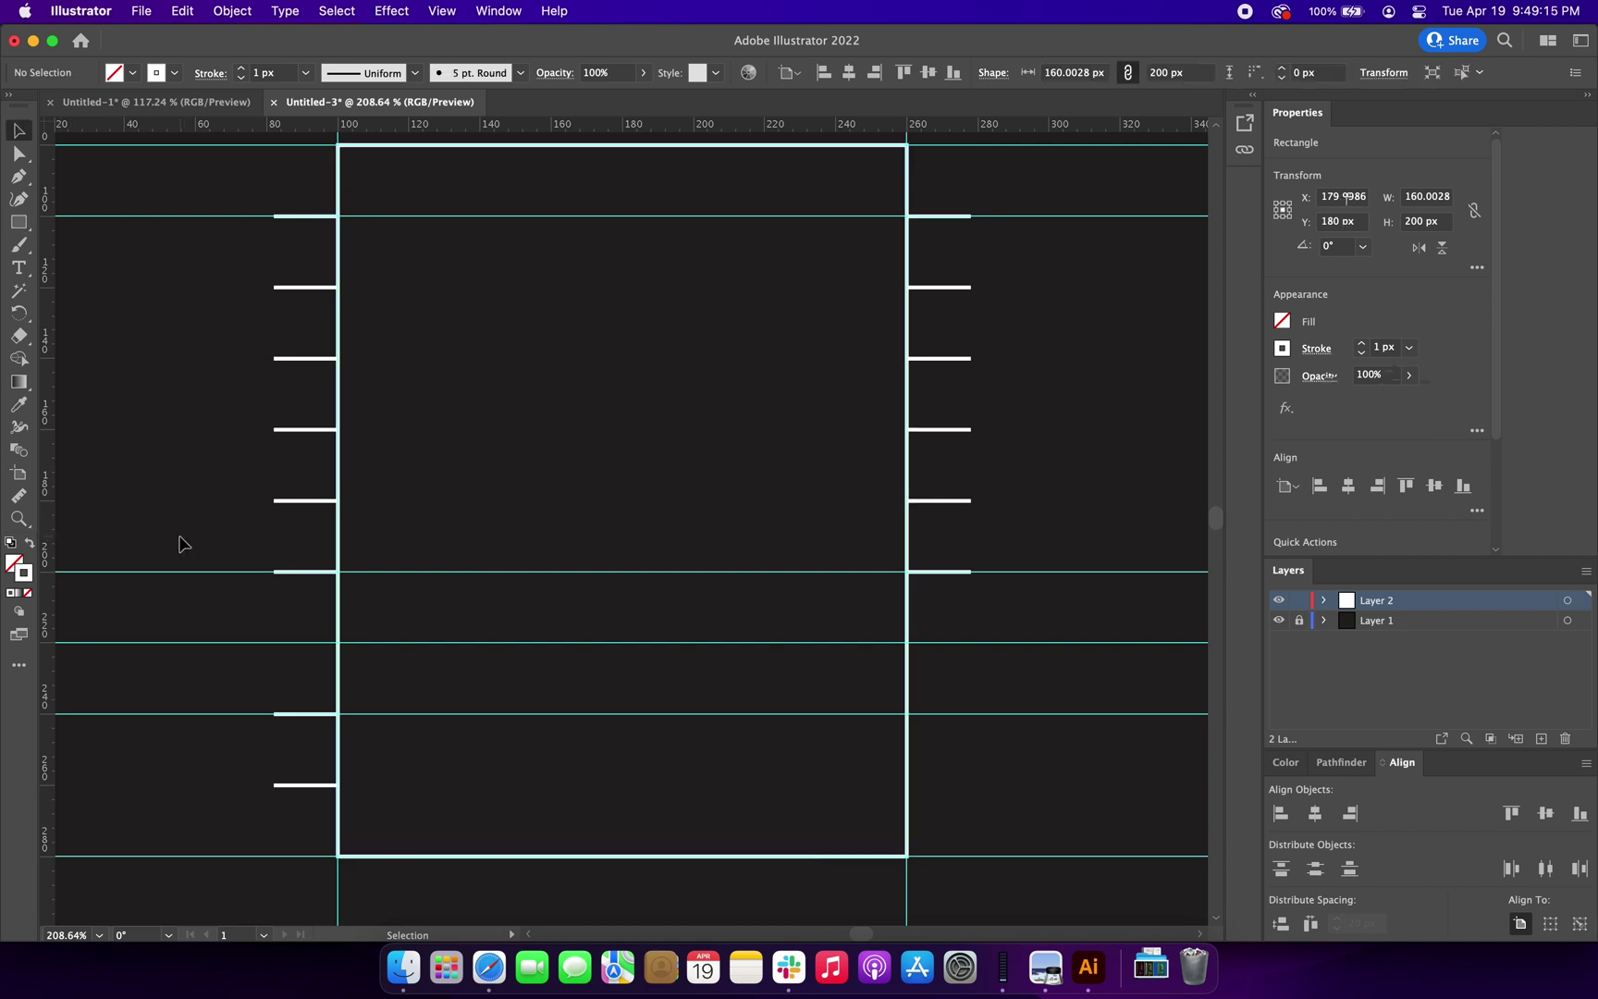
# - Add vertical guides at 140 px and 220 px for the pins on the rectangle's upper edge
pyautogui.scroll(3, 205, 528)
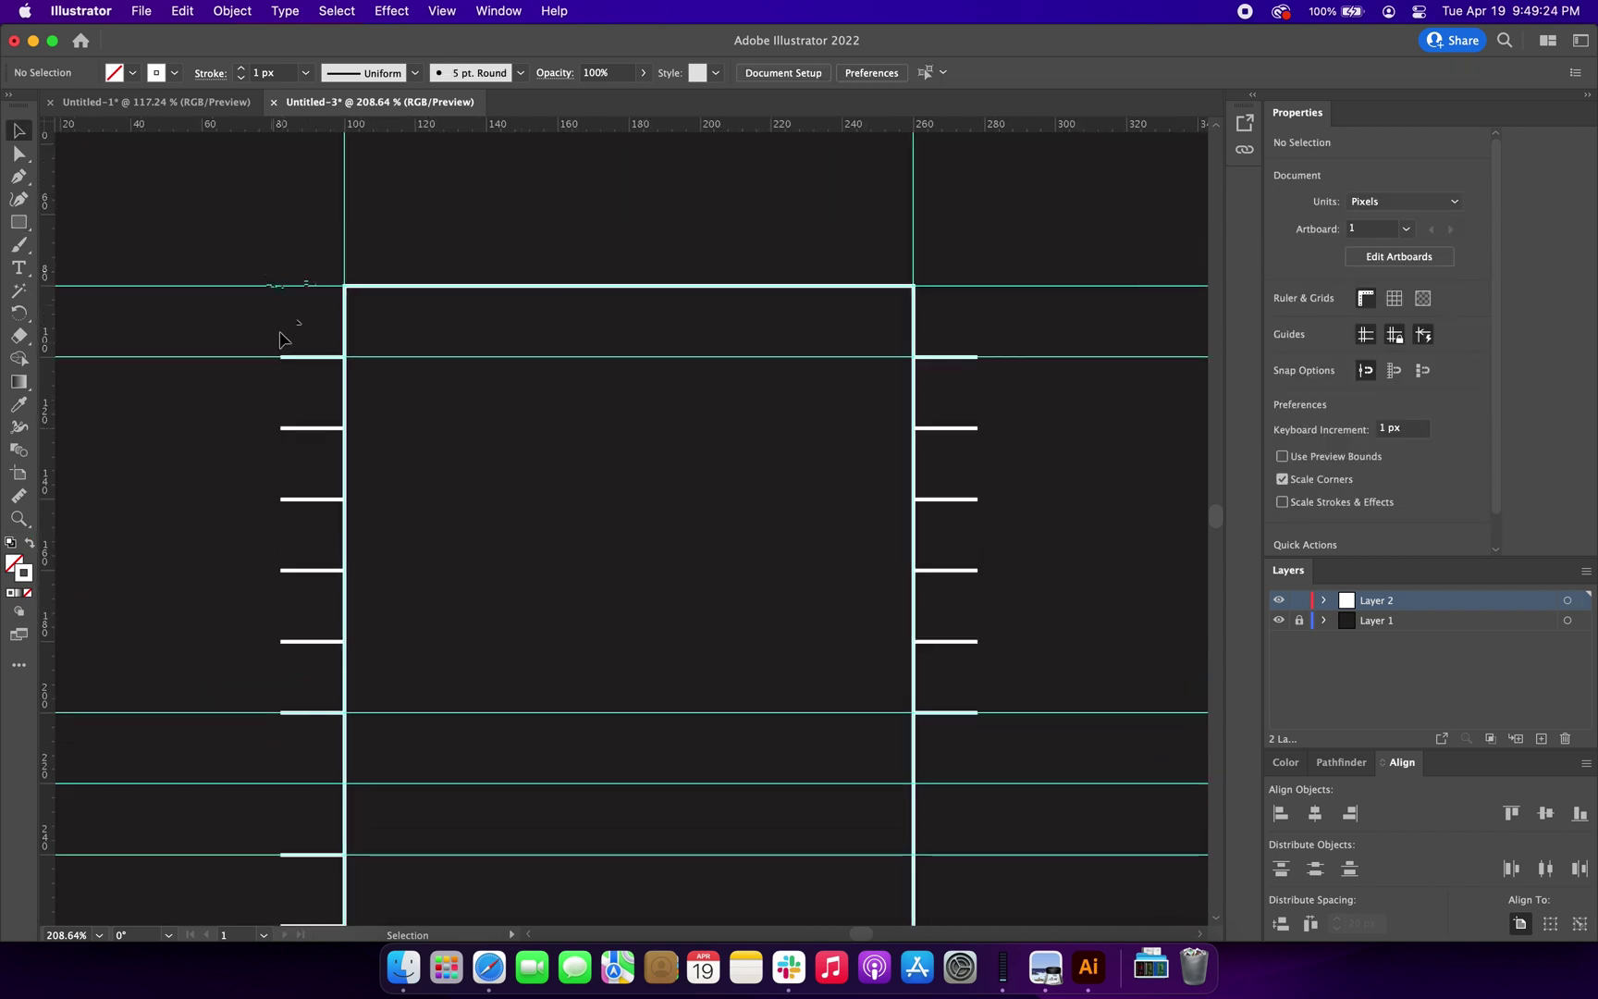
pyautogui.scroll(5, 425, 226)
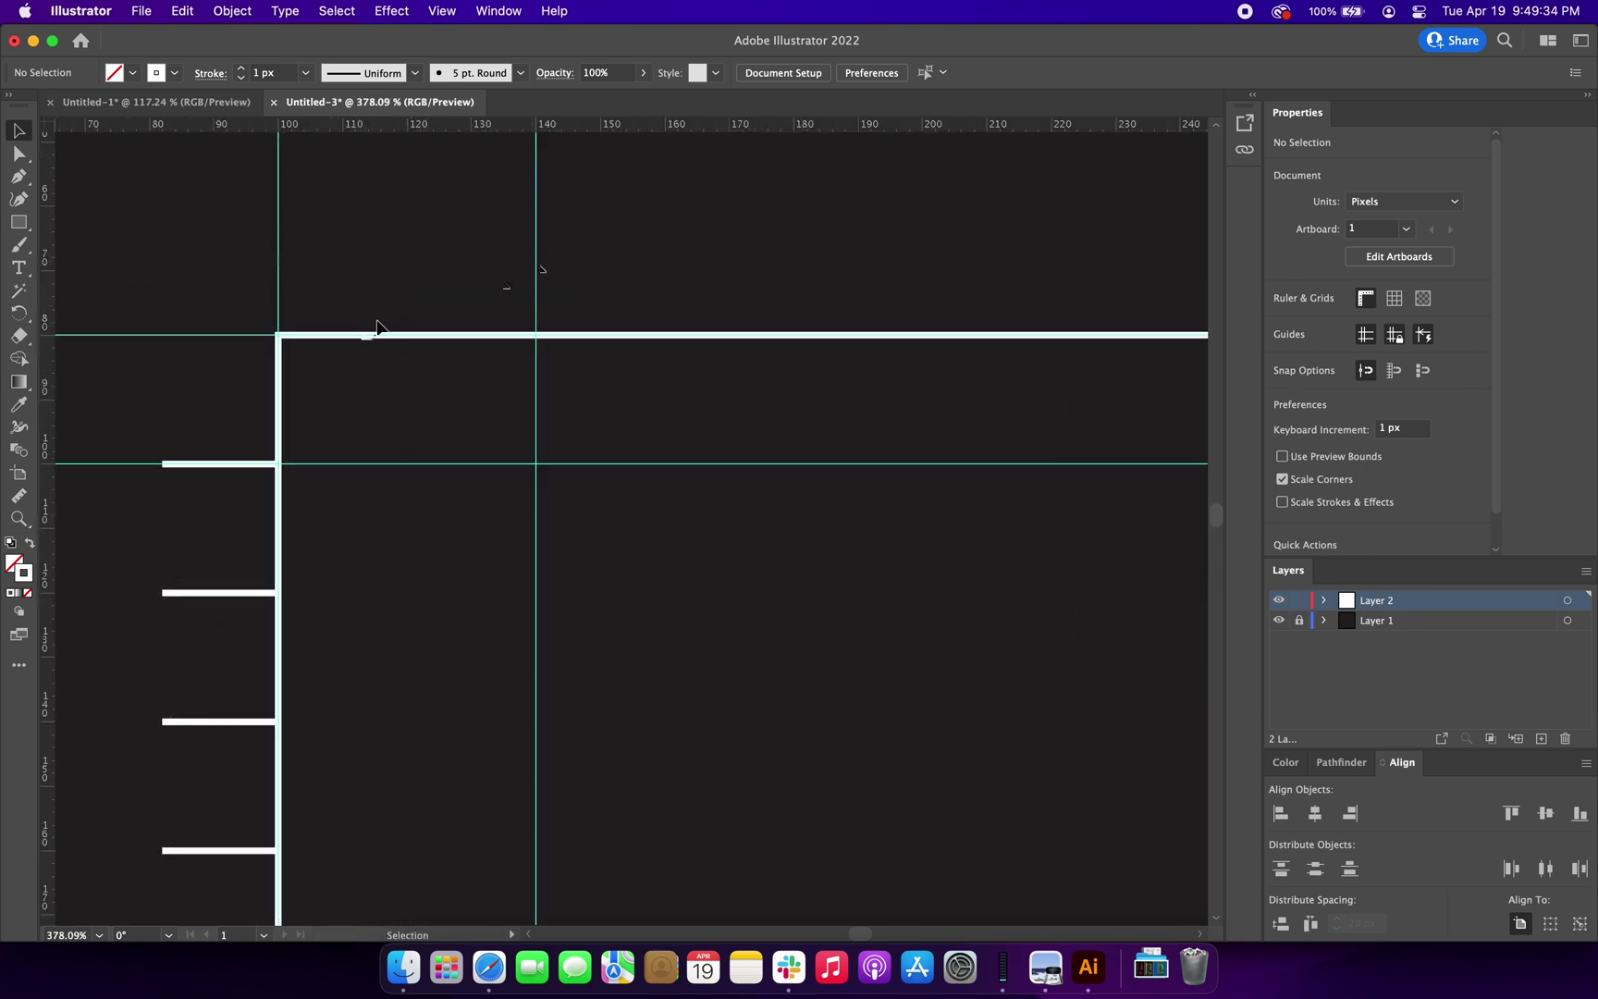
pyautogui.scroll(-2, 376, 326)
pyautogui.moveTo(48, 301); pyautogui.dragTo(332, 288)
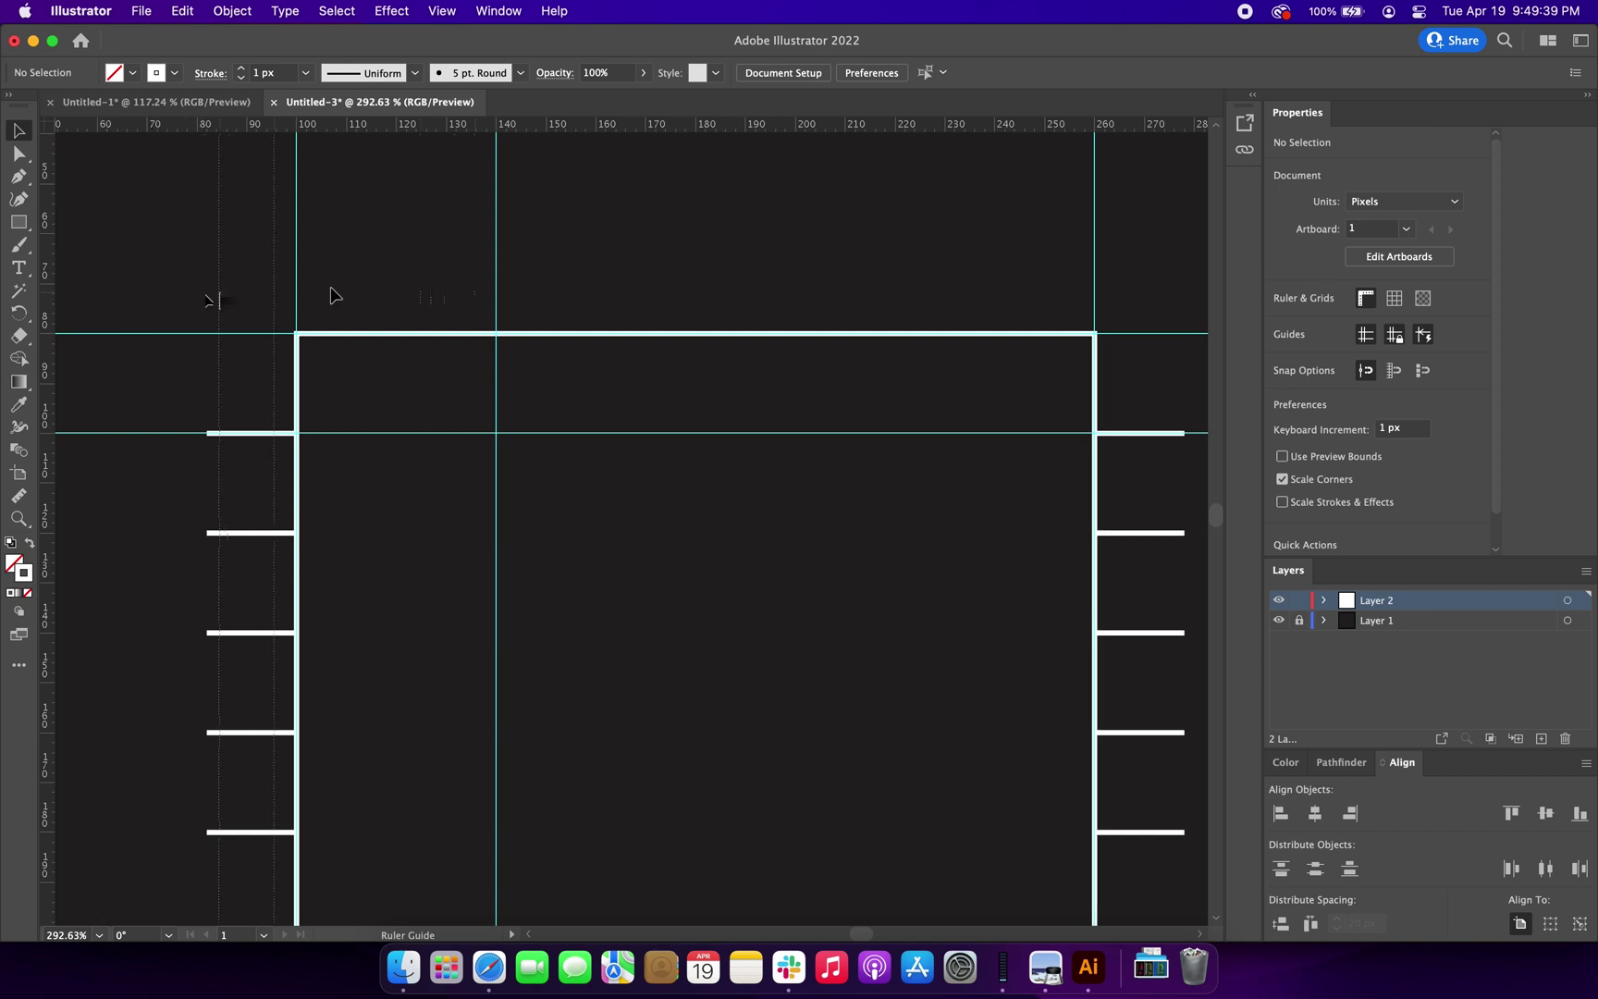
pyautogui.moveTo(881, 283); pyautogui.dragTo(894, 280)
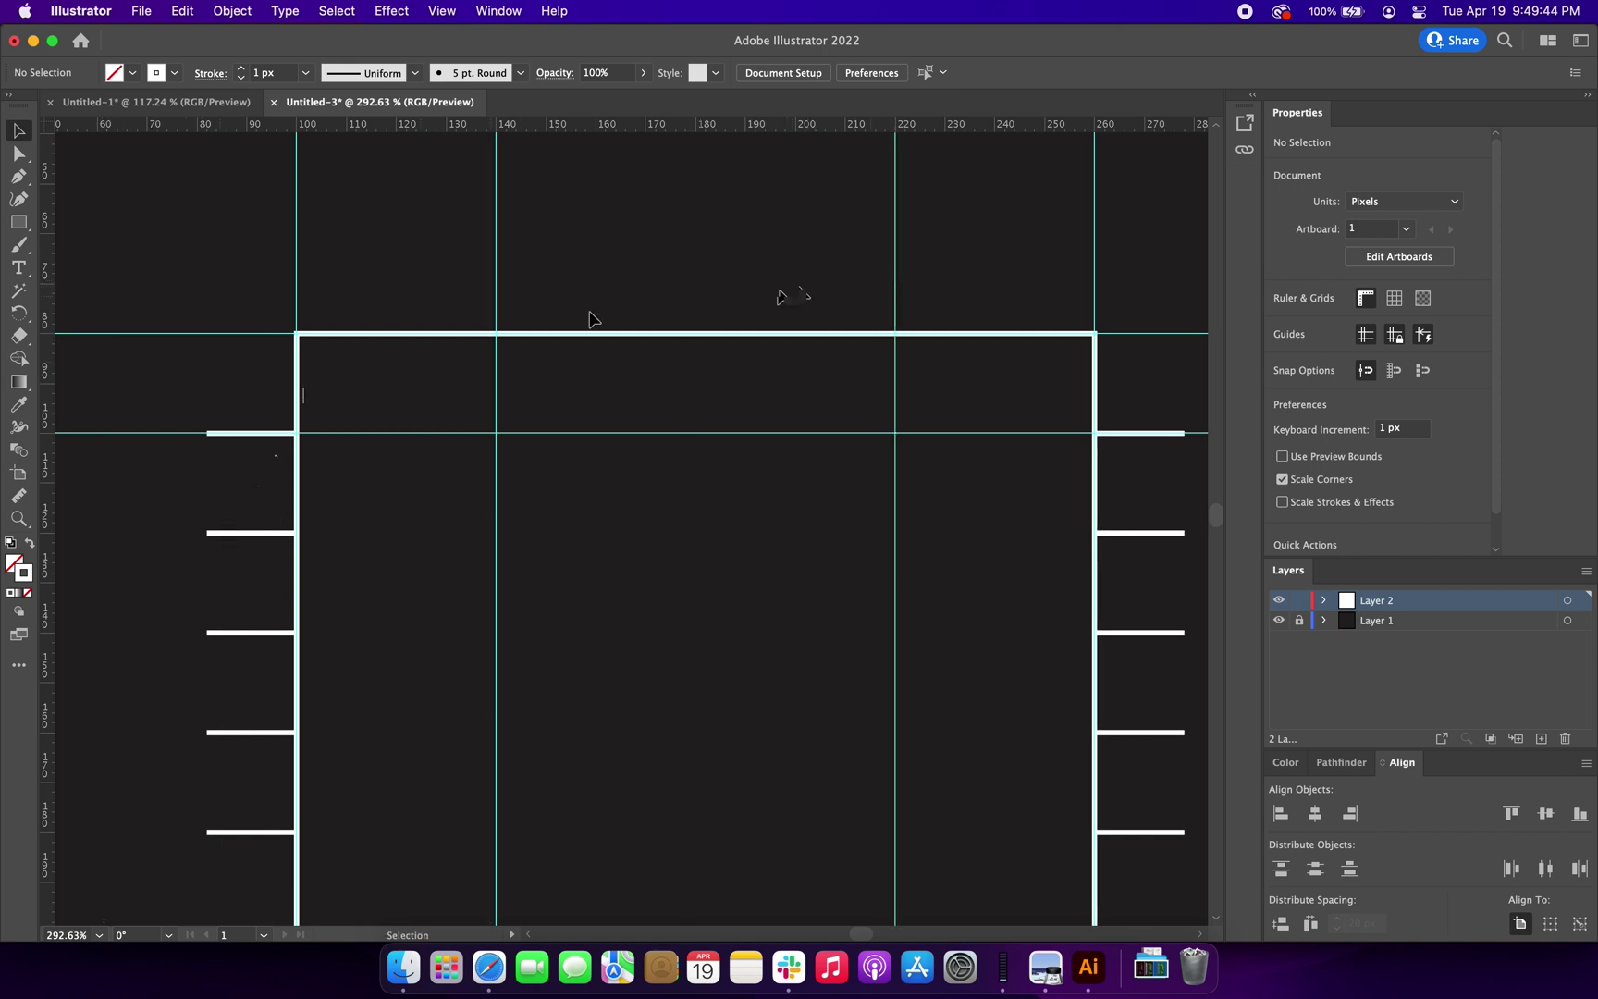
# - Copy a pin line, rotate it to vertical, and place copies on the rectangle's upper edge at the 140 and 220 px guides
pyautogui.click(243, 534)
pyautogui.moveTo(689, 539); pyautogui.dragTo(497, 333)
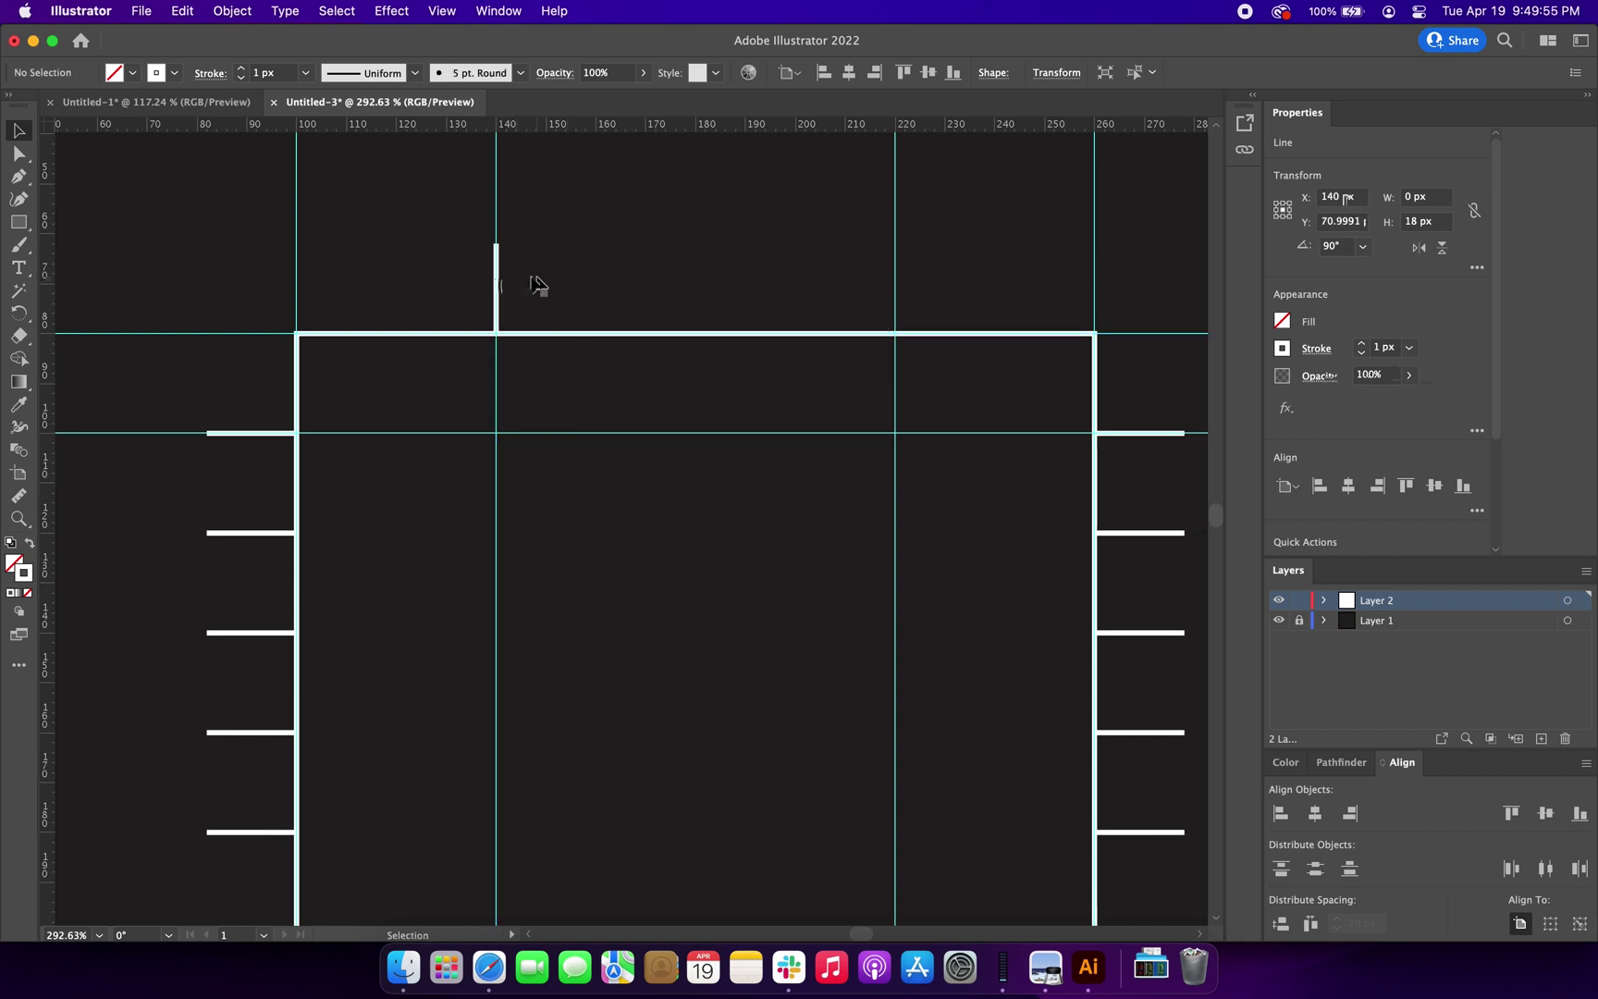
pyautogui.press('super+v')
pyautogui.moveTo(633, 511); pyautogui.dragTo(895, 274)
pyautogui.click(884, 279)
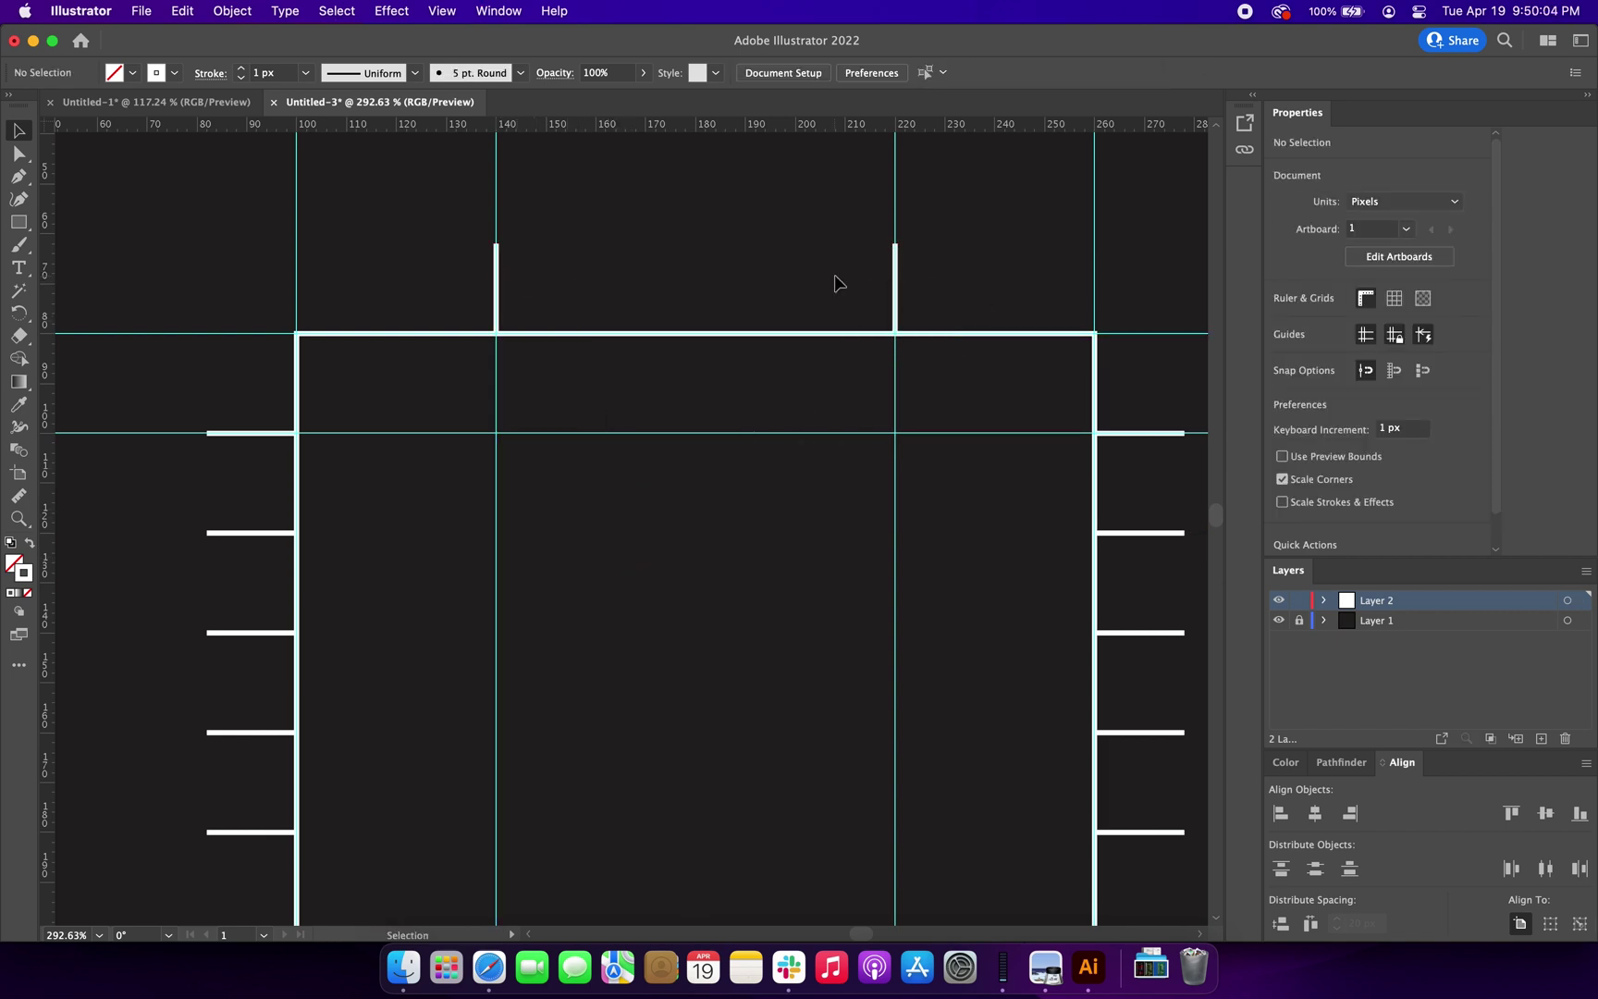
# - Paste a vertical pin line and snap its upper end to the rectangle's lower edge at the 140 px guide
pyautogui.scroll(-15, 744, 407)
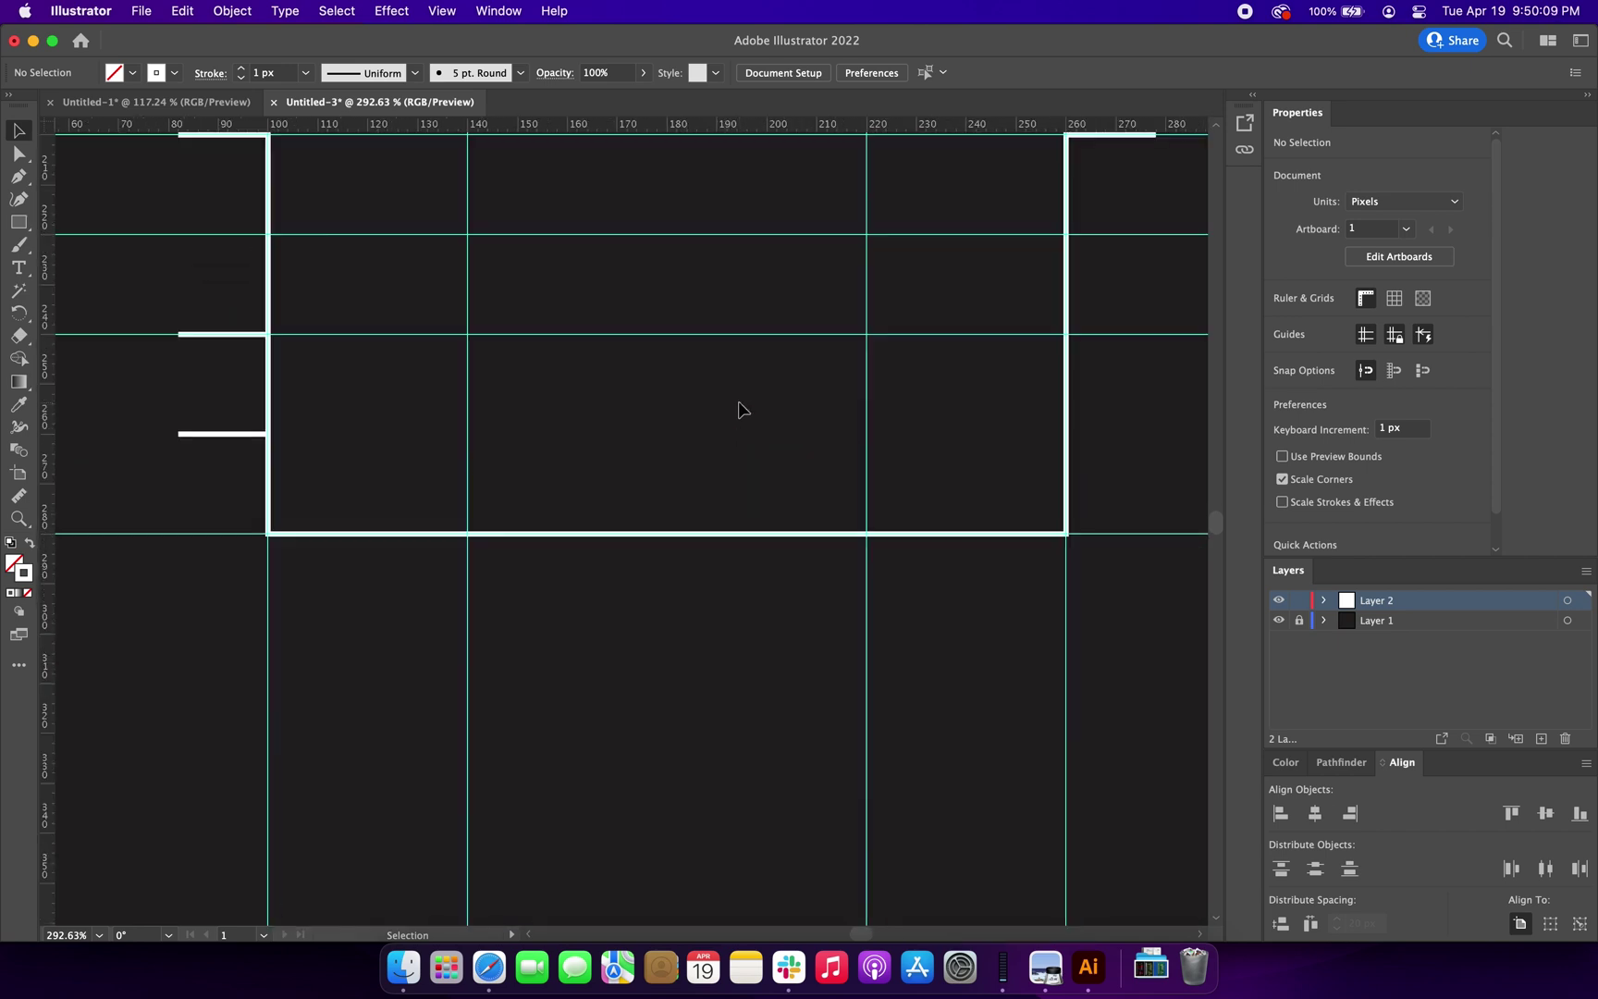
pyautogui.press('super+v')
pyautogui.moveTo(634, 490); pyautogui.dragTo(469, 540)
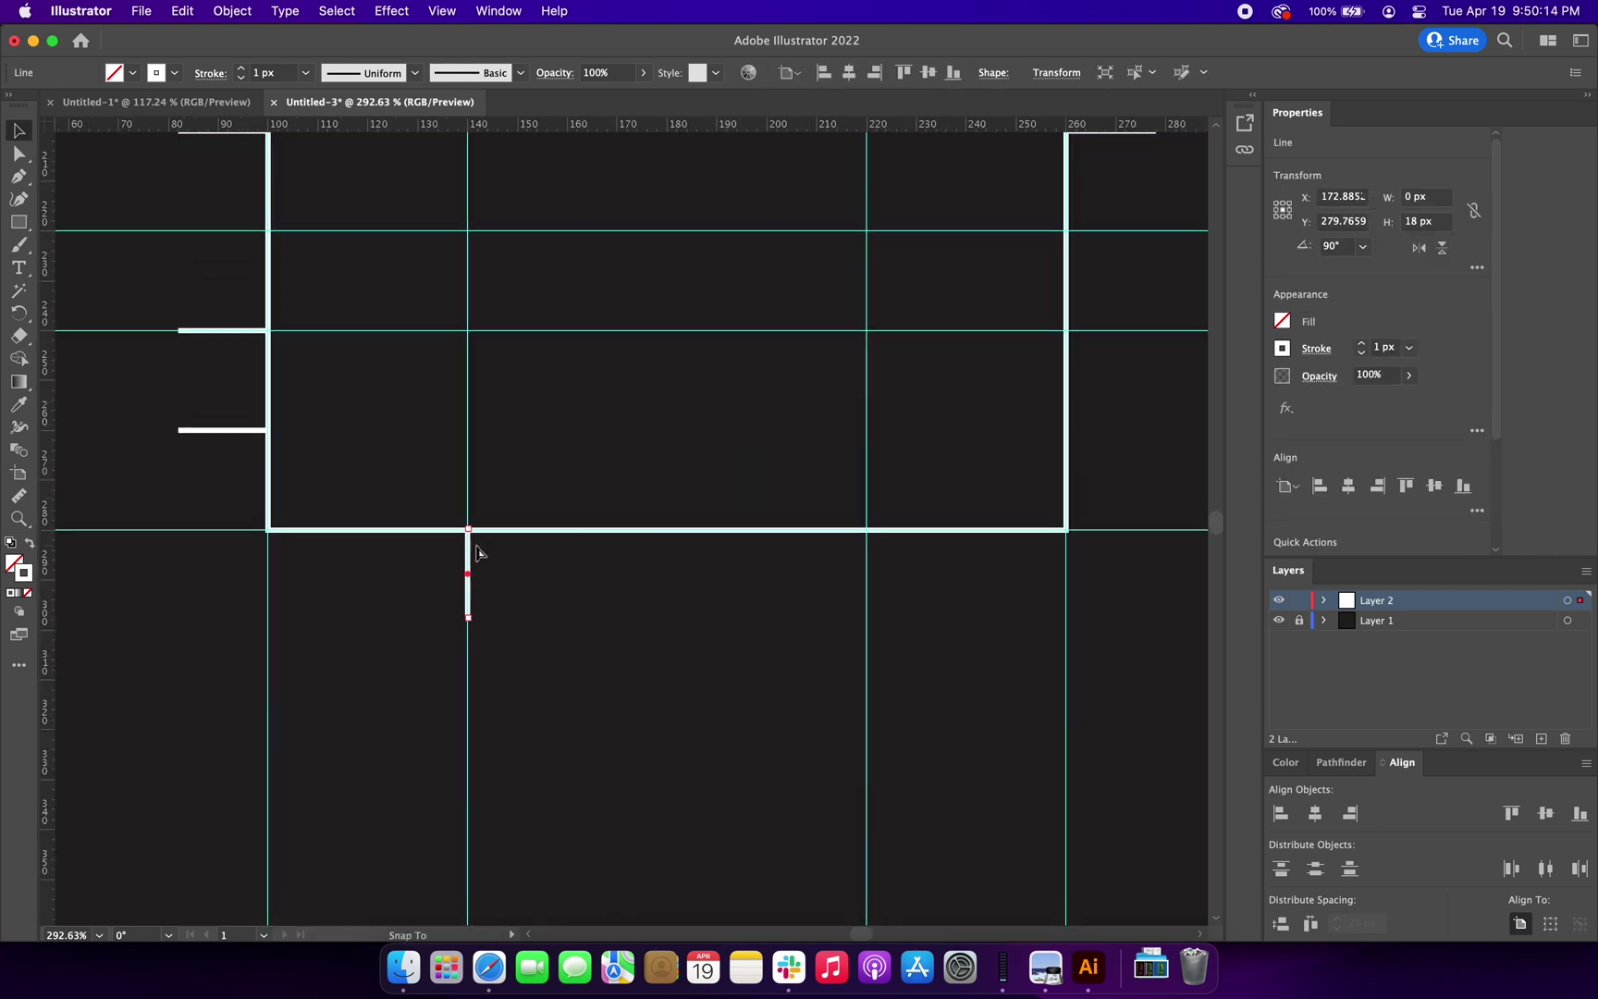
pyautogui.click(57, 579)
# - Add vertical guides at 160, 180 and 200 px for the remaining pins on the lower edge
pyautogui.moveTo(570, 529); pyautogui.dragTo(567, 529)
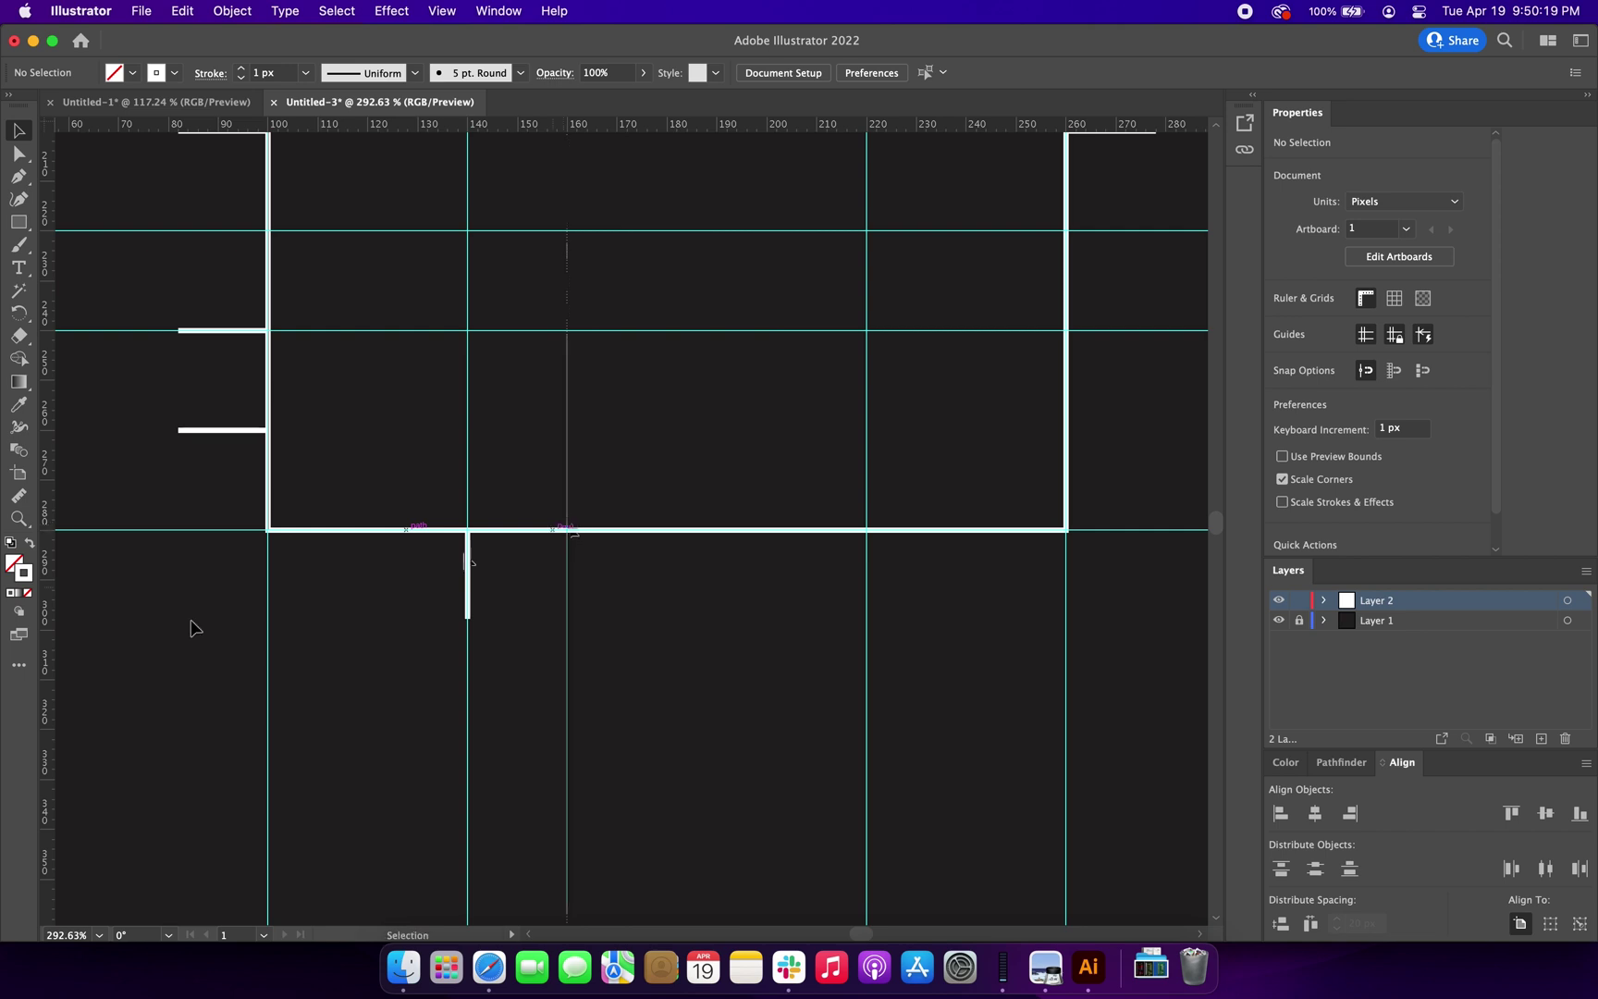
pyautogui.moveTo(46, 656); pyautogui.dragTo(313, 654)
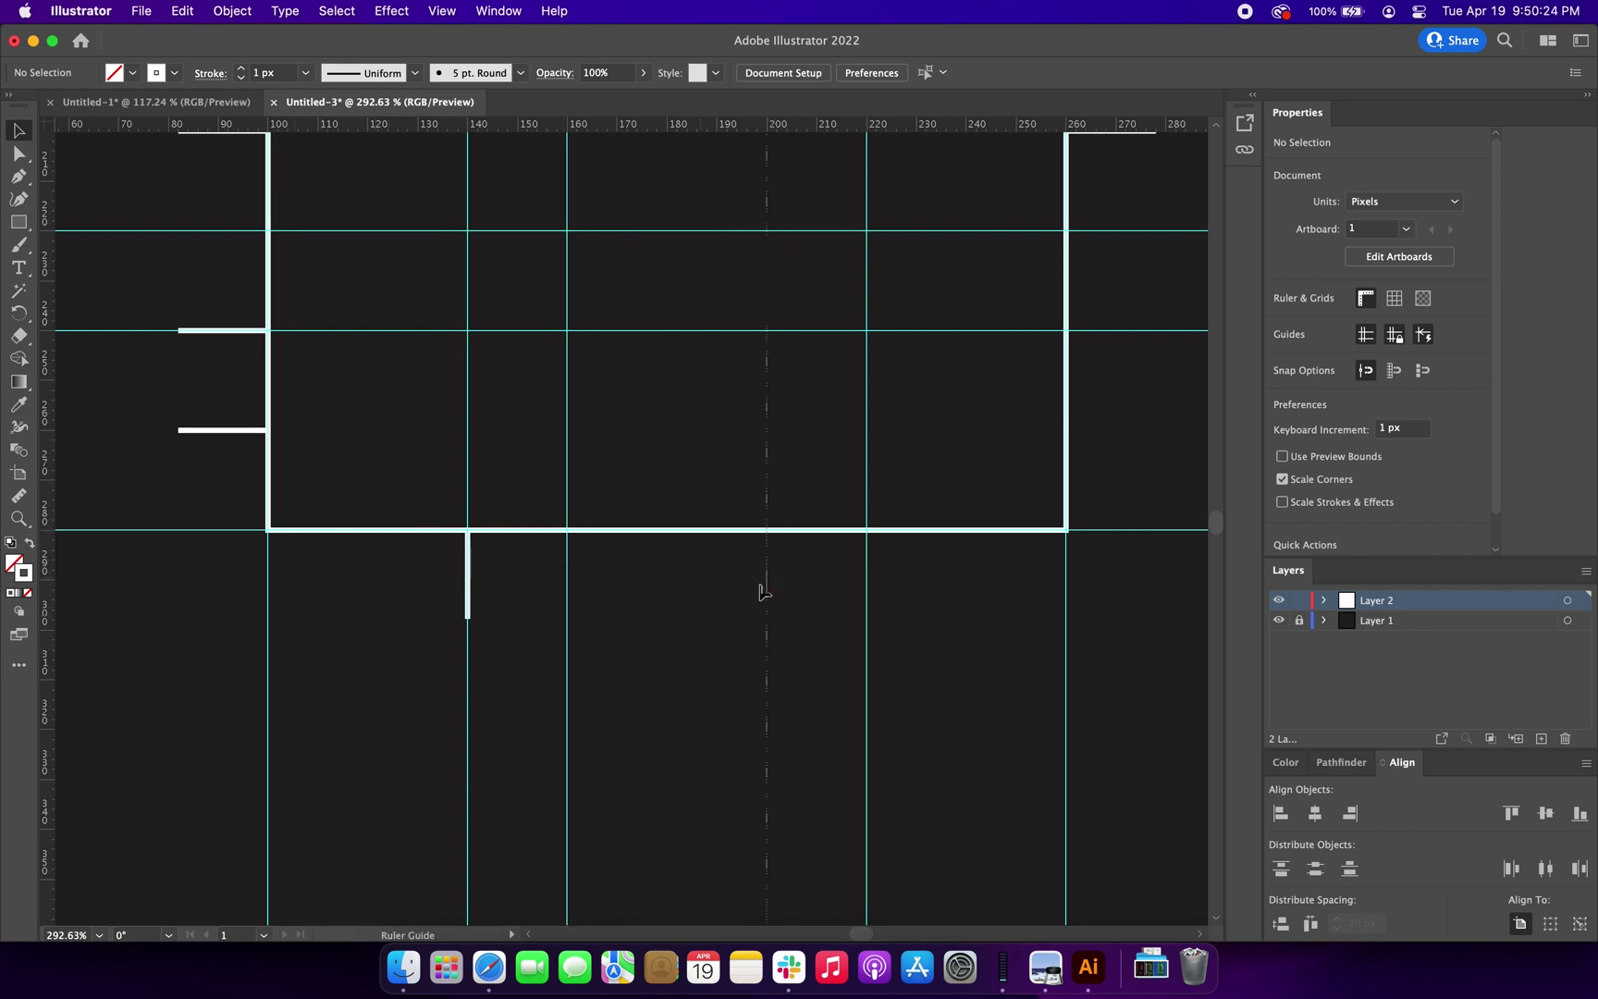
pyautogui.moveTo(763, 592); pyautogui.dragTo(766, 592)
# - Paste four more vertical pin lines and snap them below the rectangle's lower edge at the 160, 180, 200 and 220 px guides
pyautogui.moveTo(667, 606); pyautogui.dragTo(567, 602)
pyautogui.press('super+v')
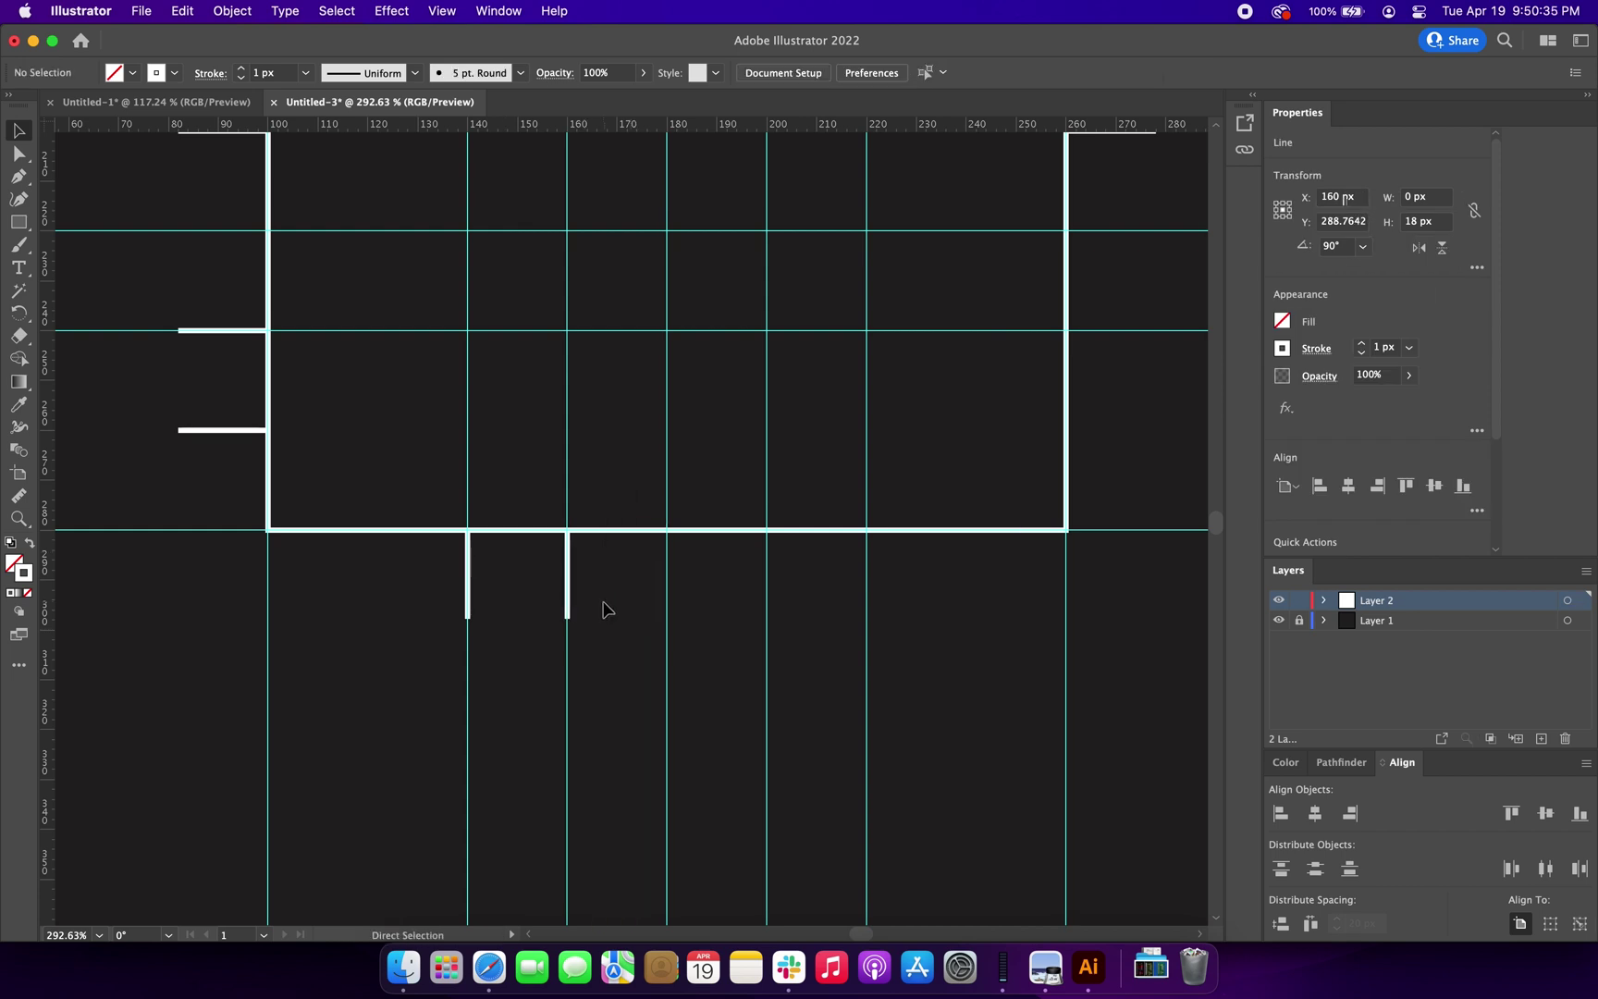
pyautogui.press('super+v')
pyautogui.moveTo(630, 551); pyautogui.dragTo(769, 601)
pyautogui.press('super+v')
pyautogui.press('super+v')
pyautogui.moveTo(633, 558); pyautogui.dragTo(832, 603)
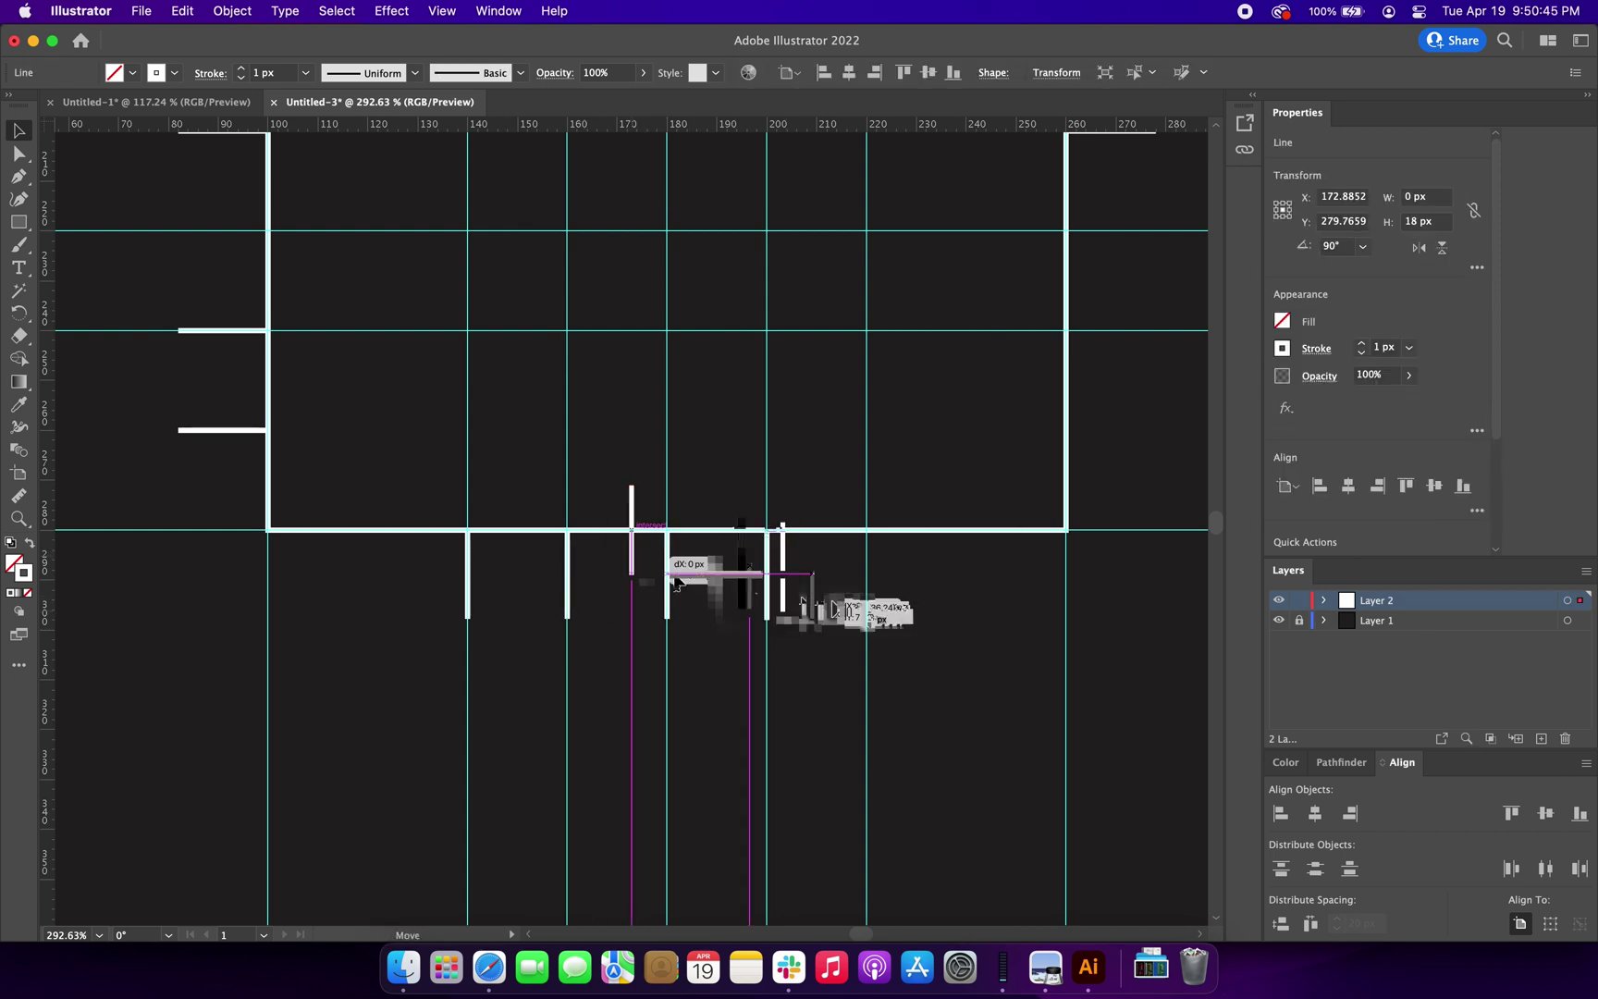
pyautogui.moveTo(678, 581); pyautogui.dragTo(867, 611)
pyautogui.click(921, 634)
# - Add a vertical guide about 8 px inside the rectangle's left edge
pyautogui.scroll(-5, 896, 618)
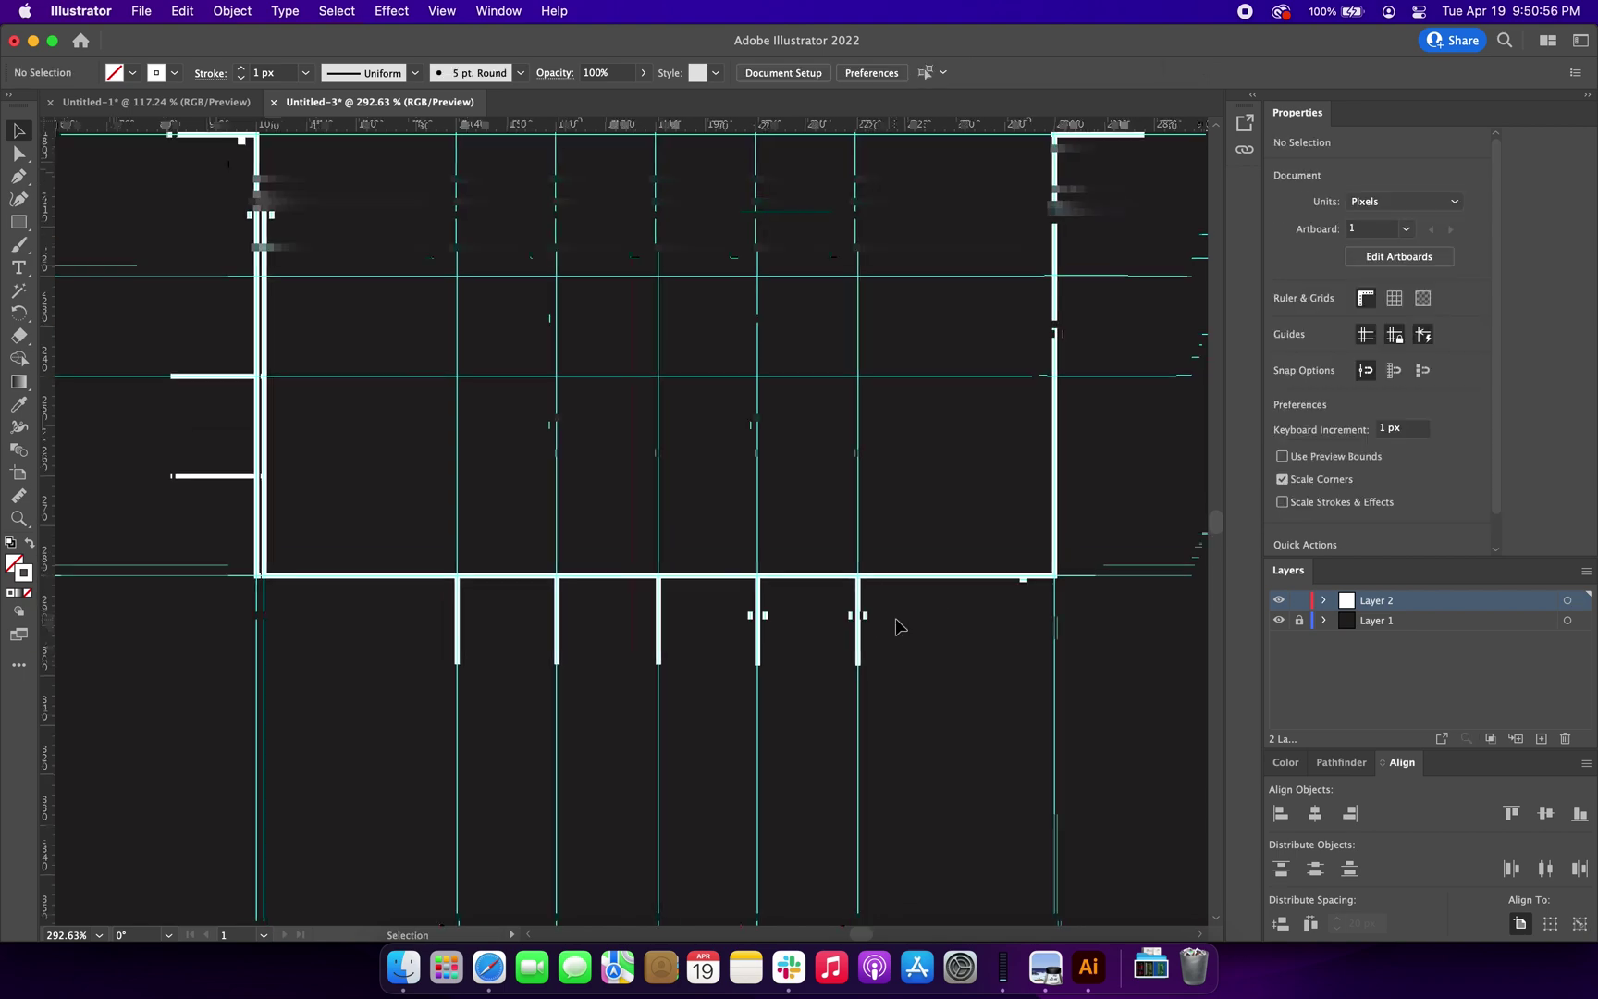
pyautogui.scroll(5, 896, 620)
pyautogui.hscroll(-3, 896, 620)
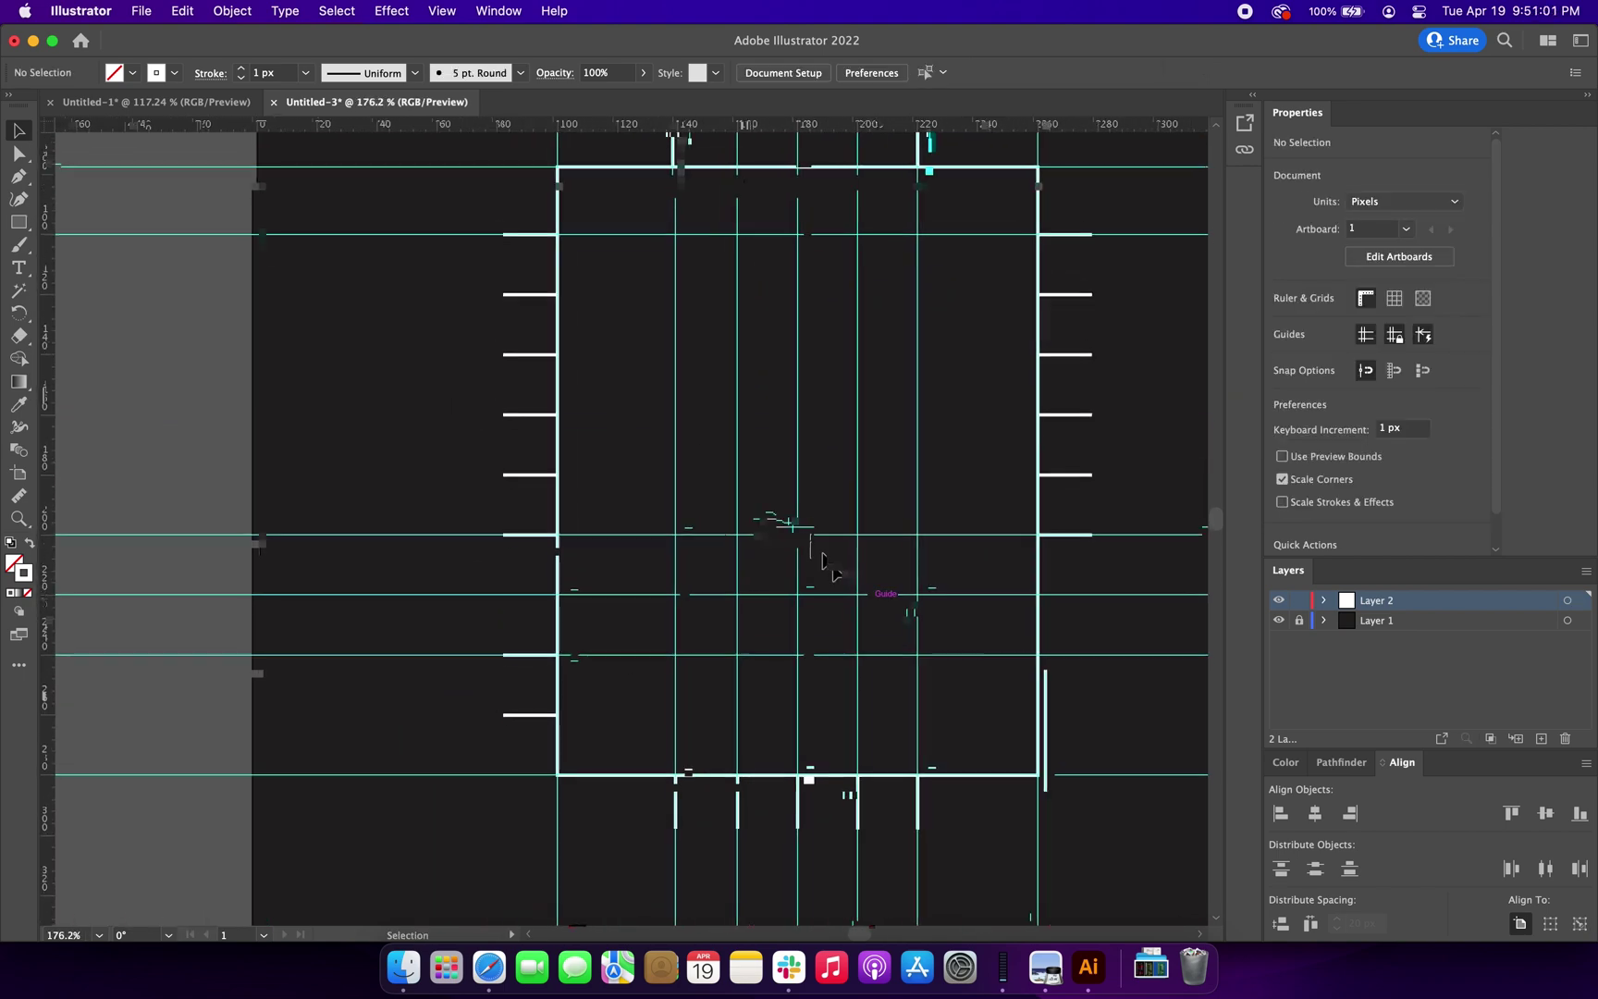
pyautogui.scroll(5, 654, 324)
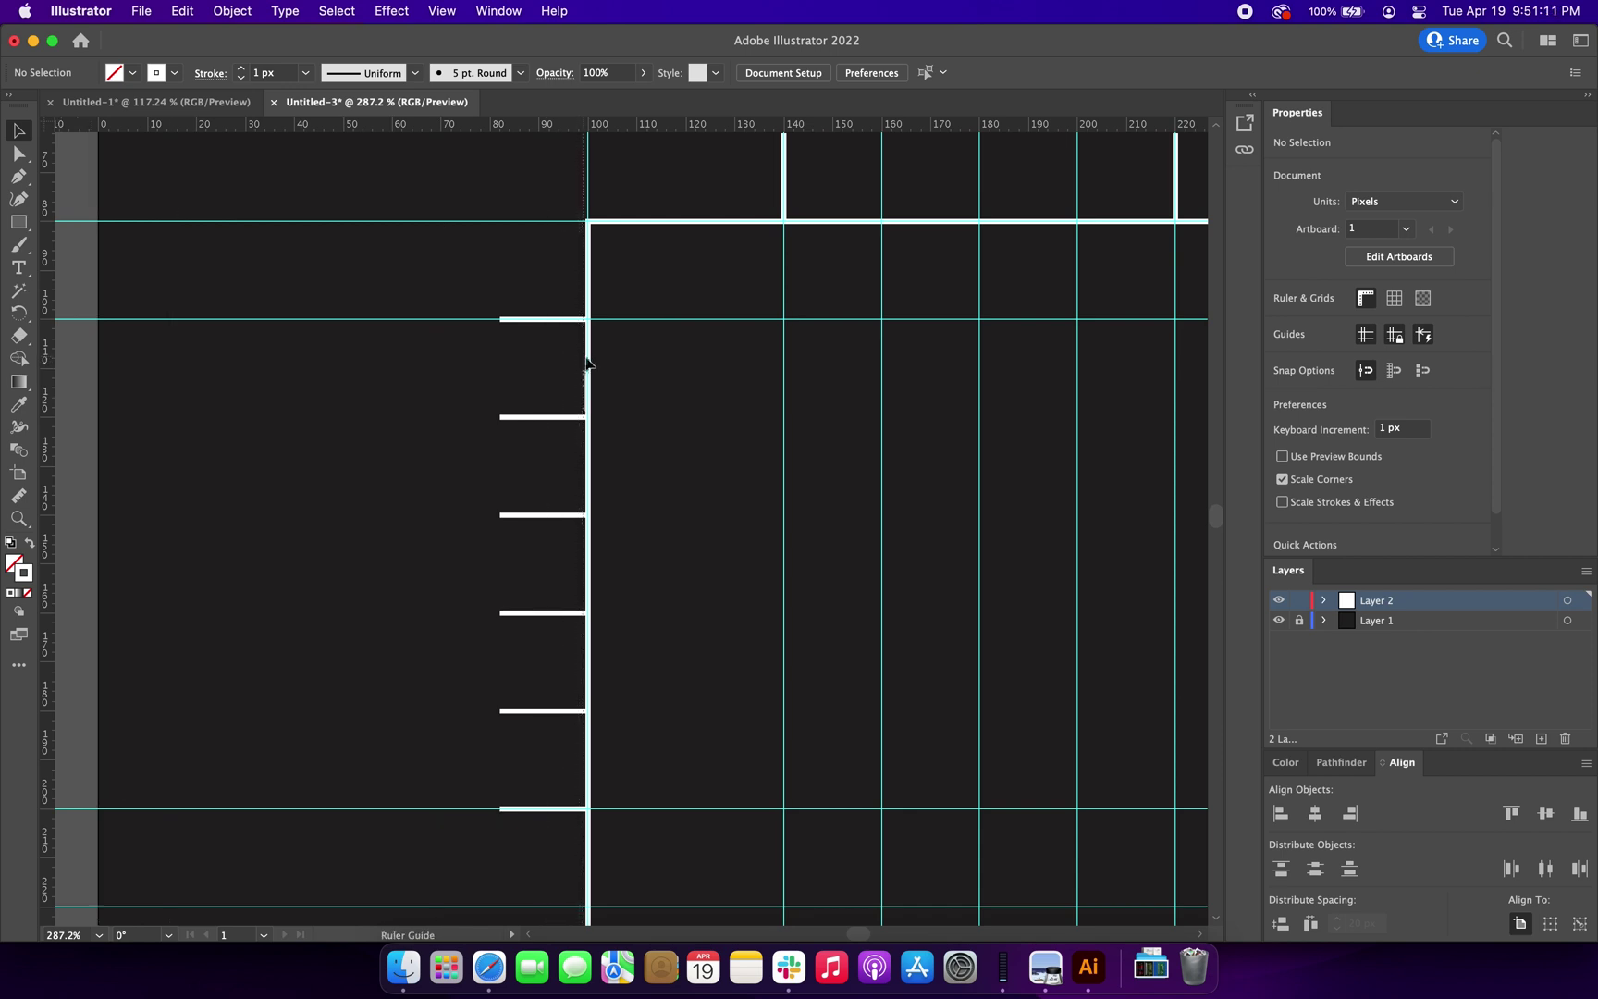
pyautogui.moveTo(622, 349); pyautogui.dragTo(623, 352)
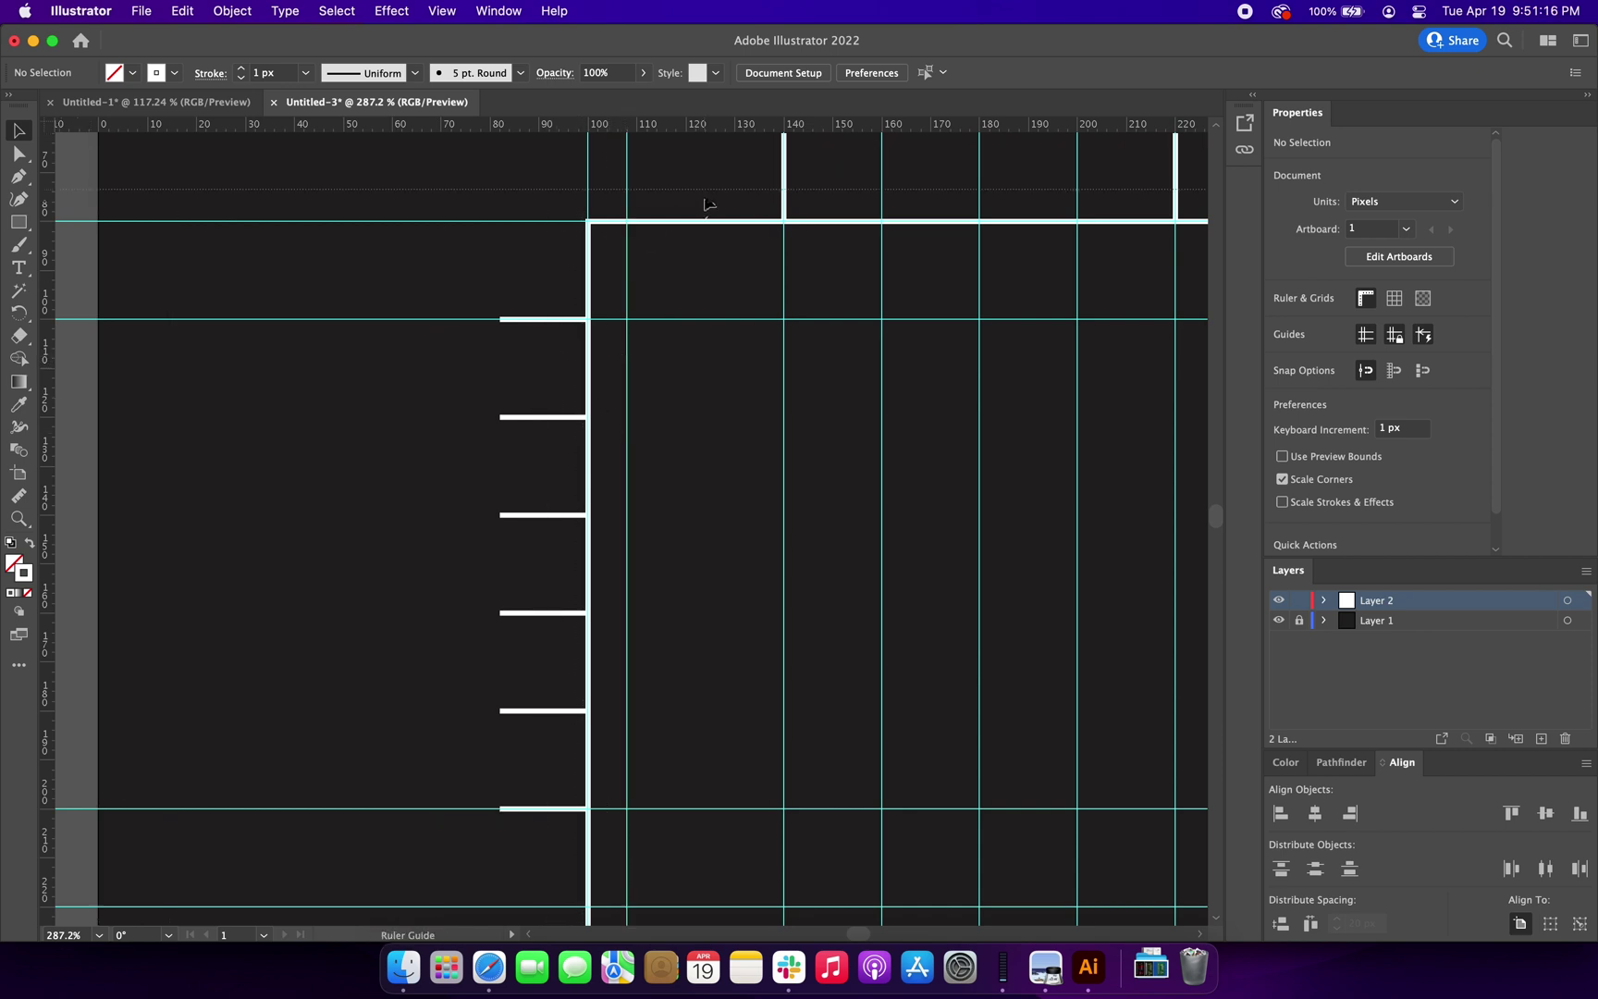
# - Add a horizontal guide about 8 px below the rectangle's upper edge and place a white UL text label beside the first left pin
pyautogui.moveTo(705, 203); pyautogui.dragTo(716, 260)
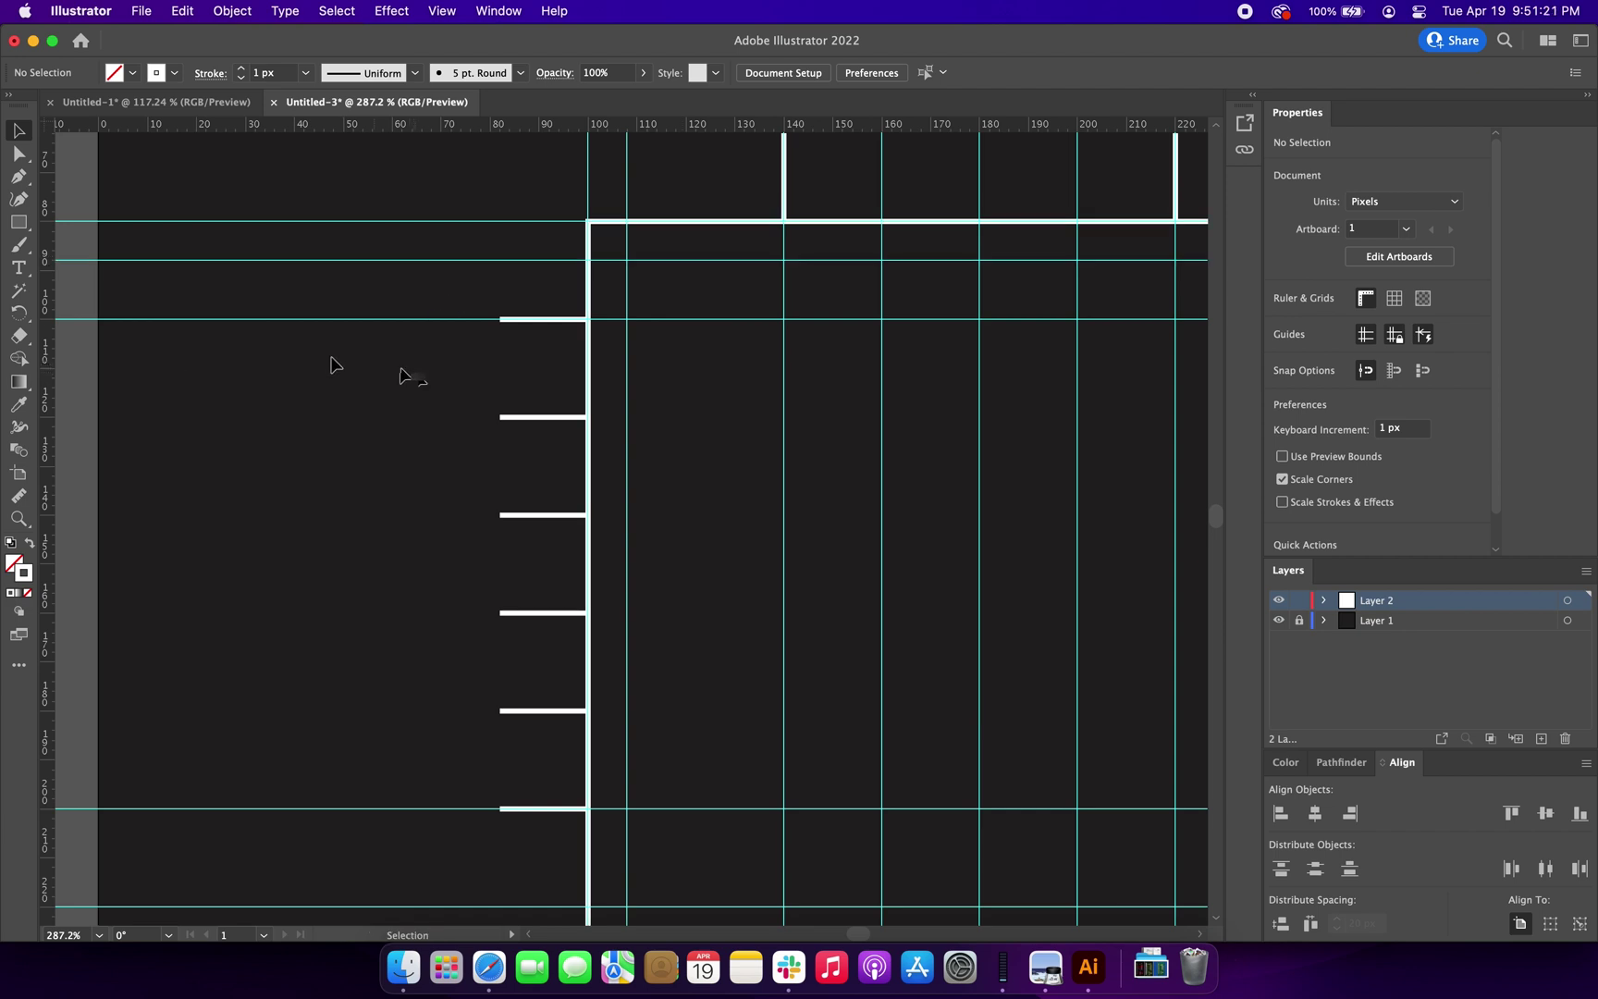
pyautogui.press('t')
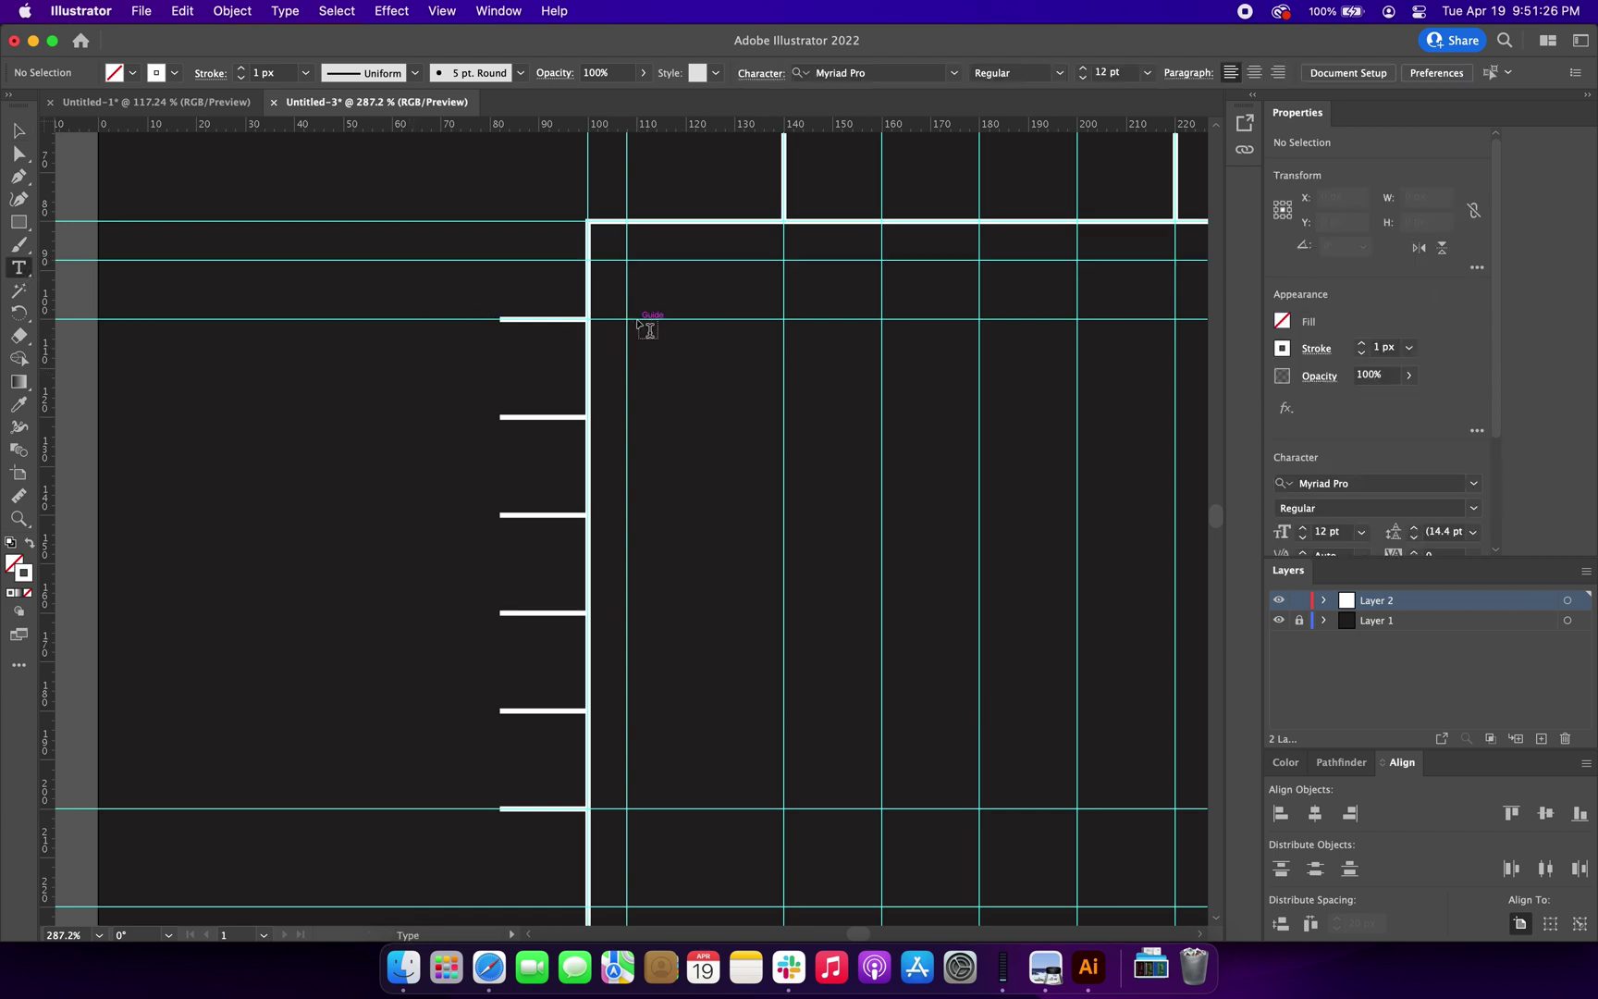
pyautogui.click(640, 321)
pyautogui.write('UL')
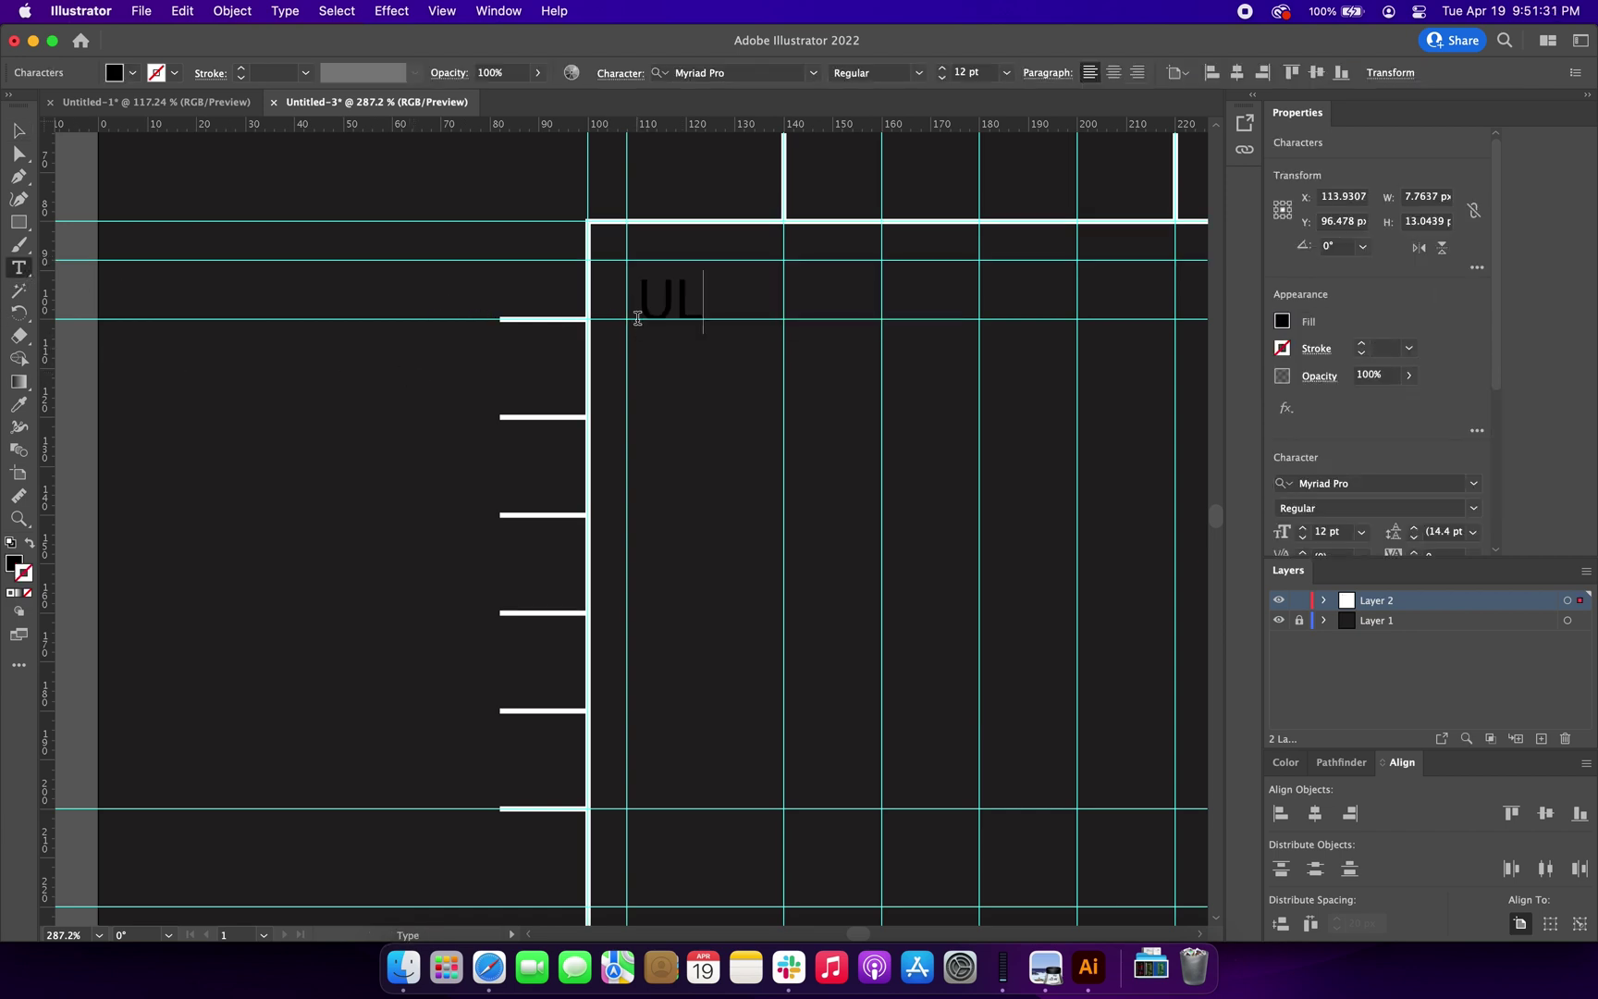
pyautogui.press('Escape')
pyautogui.click(1282, 321)
pyautogui.click(1104, 388)
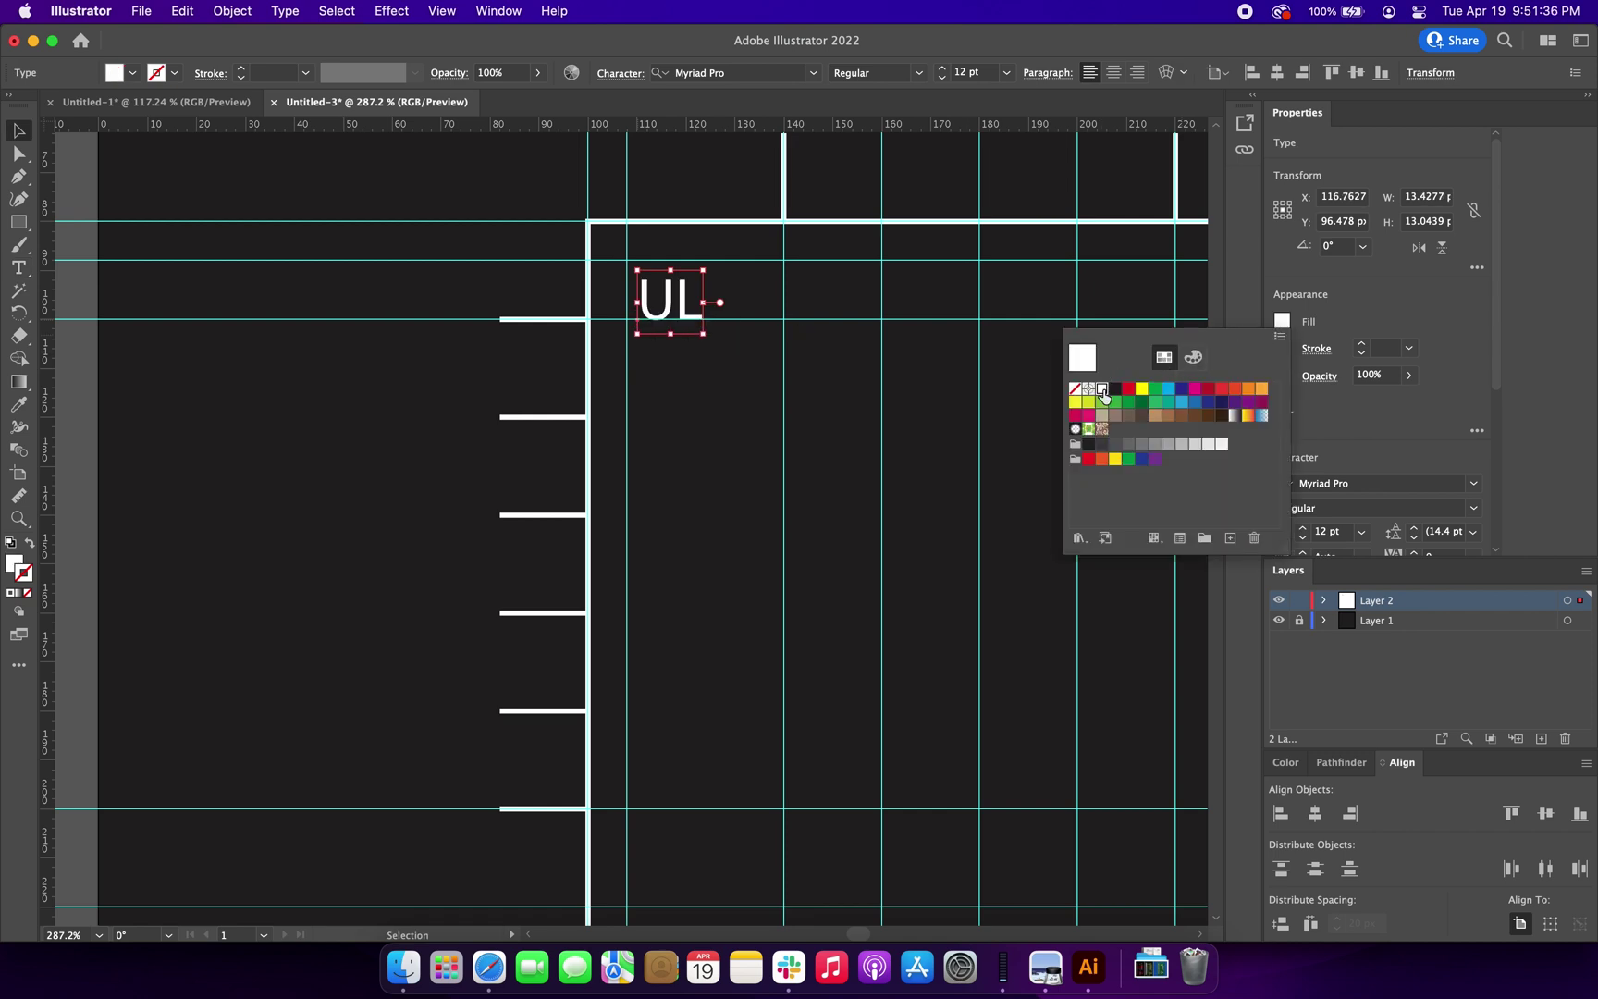
pyautogui.press('Escape')
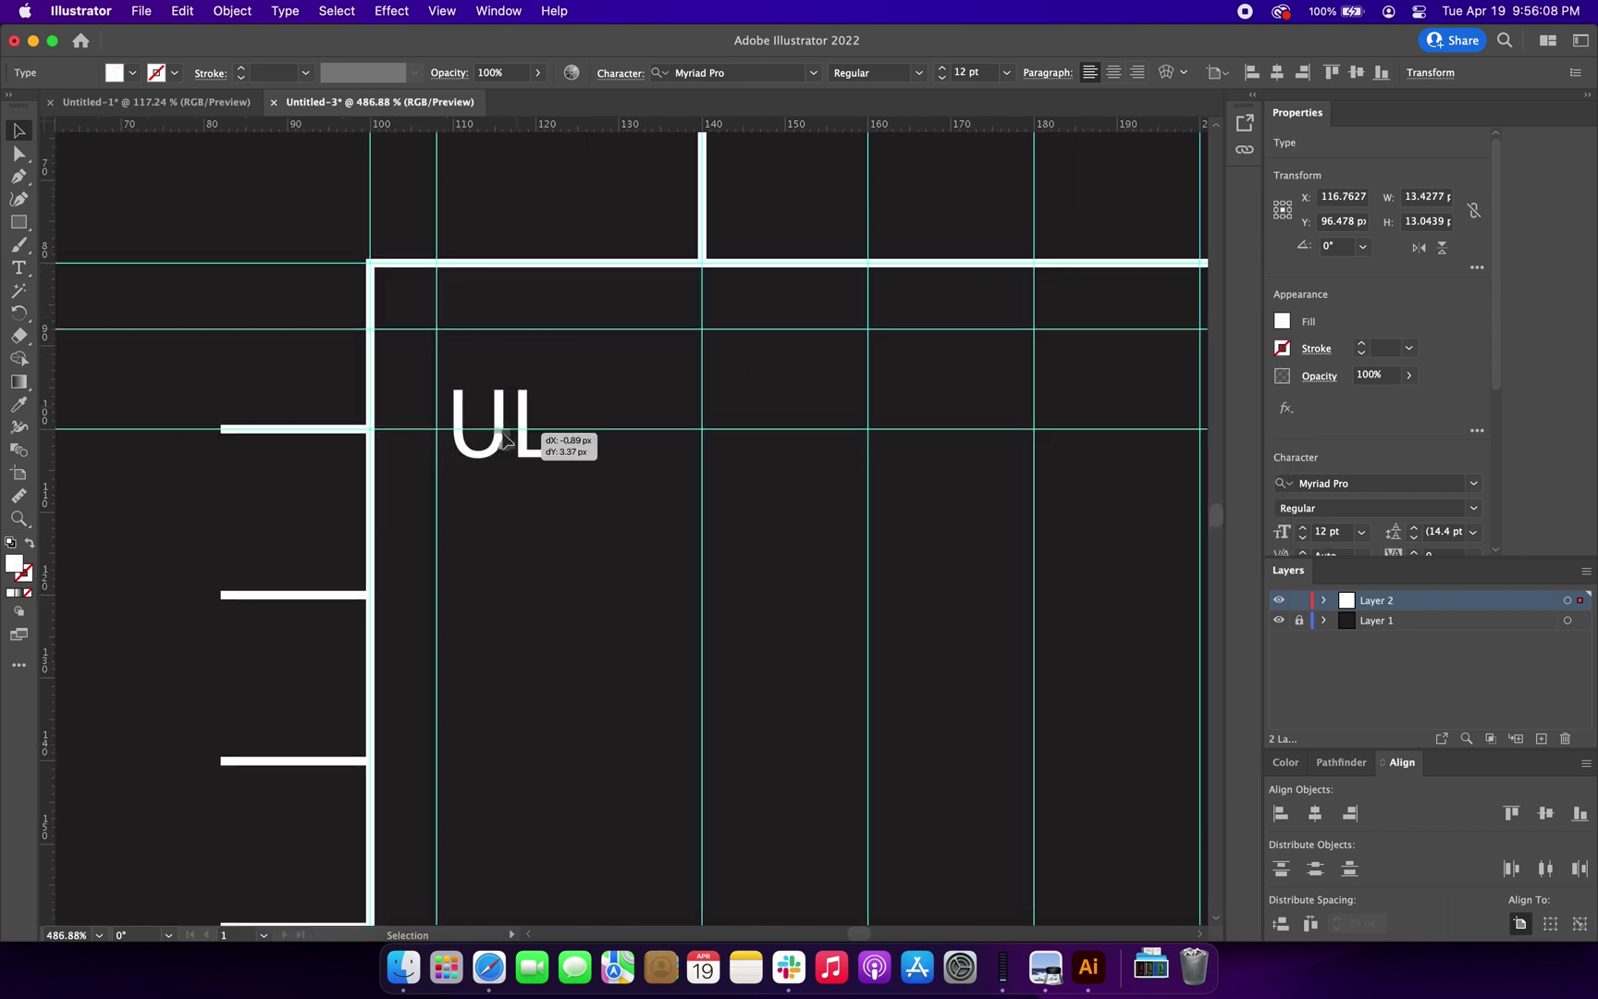
# - Move the UL label level with the first left pin and set its font size to 9 pt
pyautogui.moveTo(535, 436); pyautogui.dragTo(511, 447)
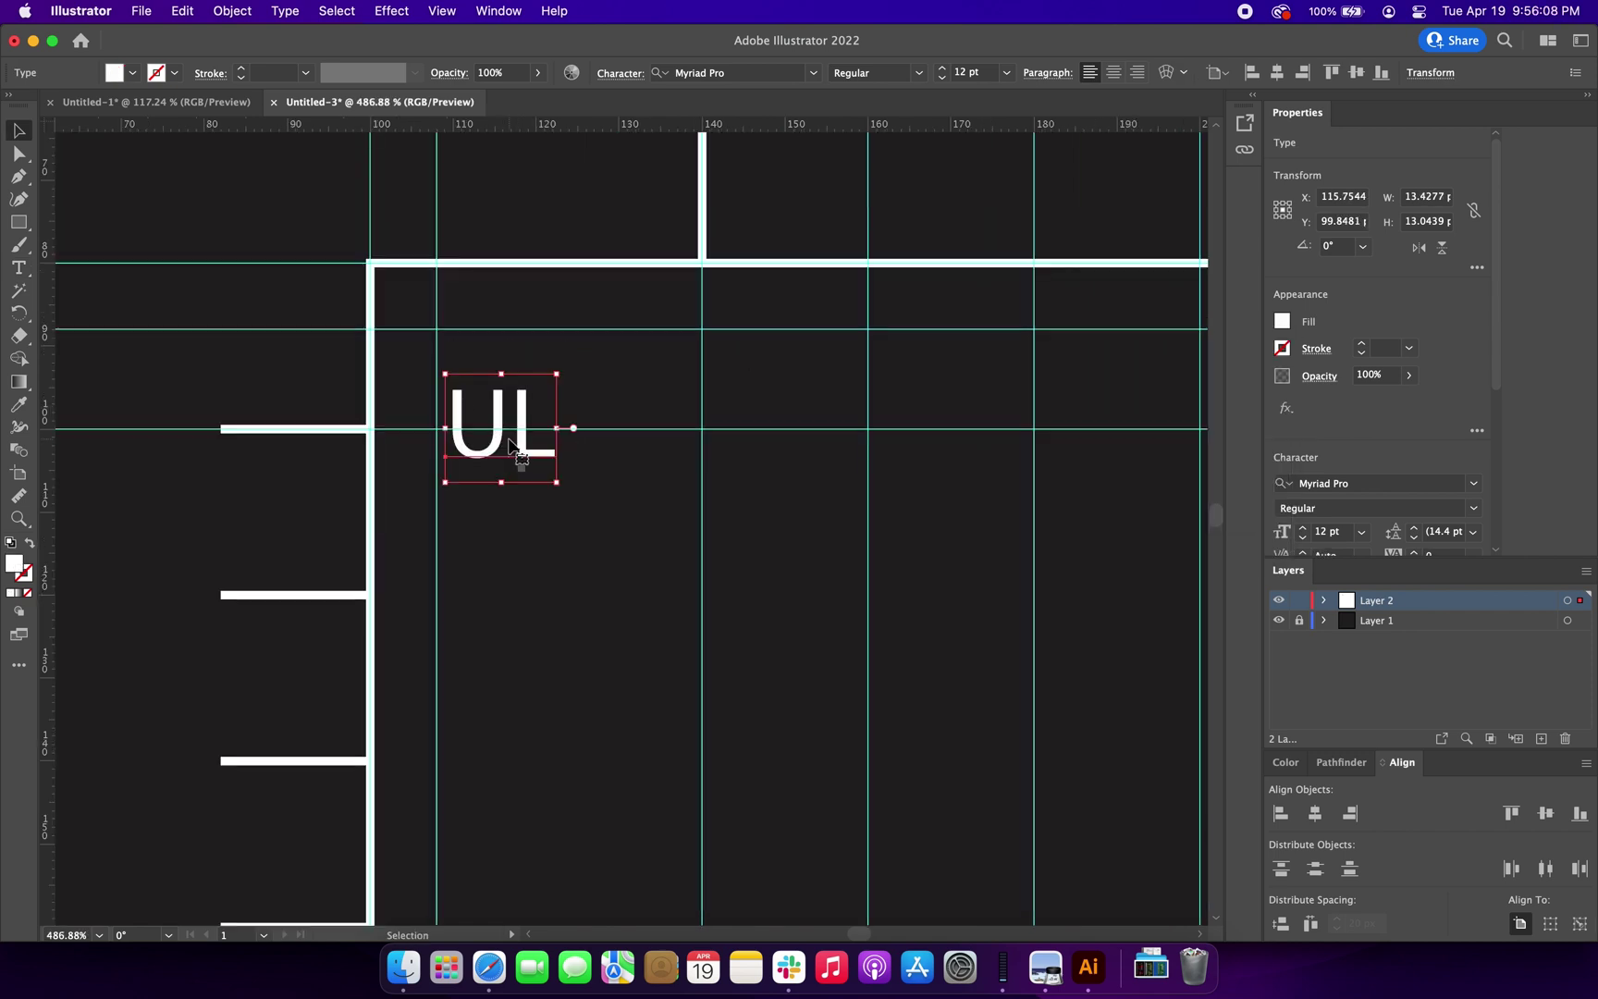
pyautogui.click(1302, 537)
pyautogui.click(1302, 537)
pyautogui.click(1302, 537)
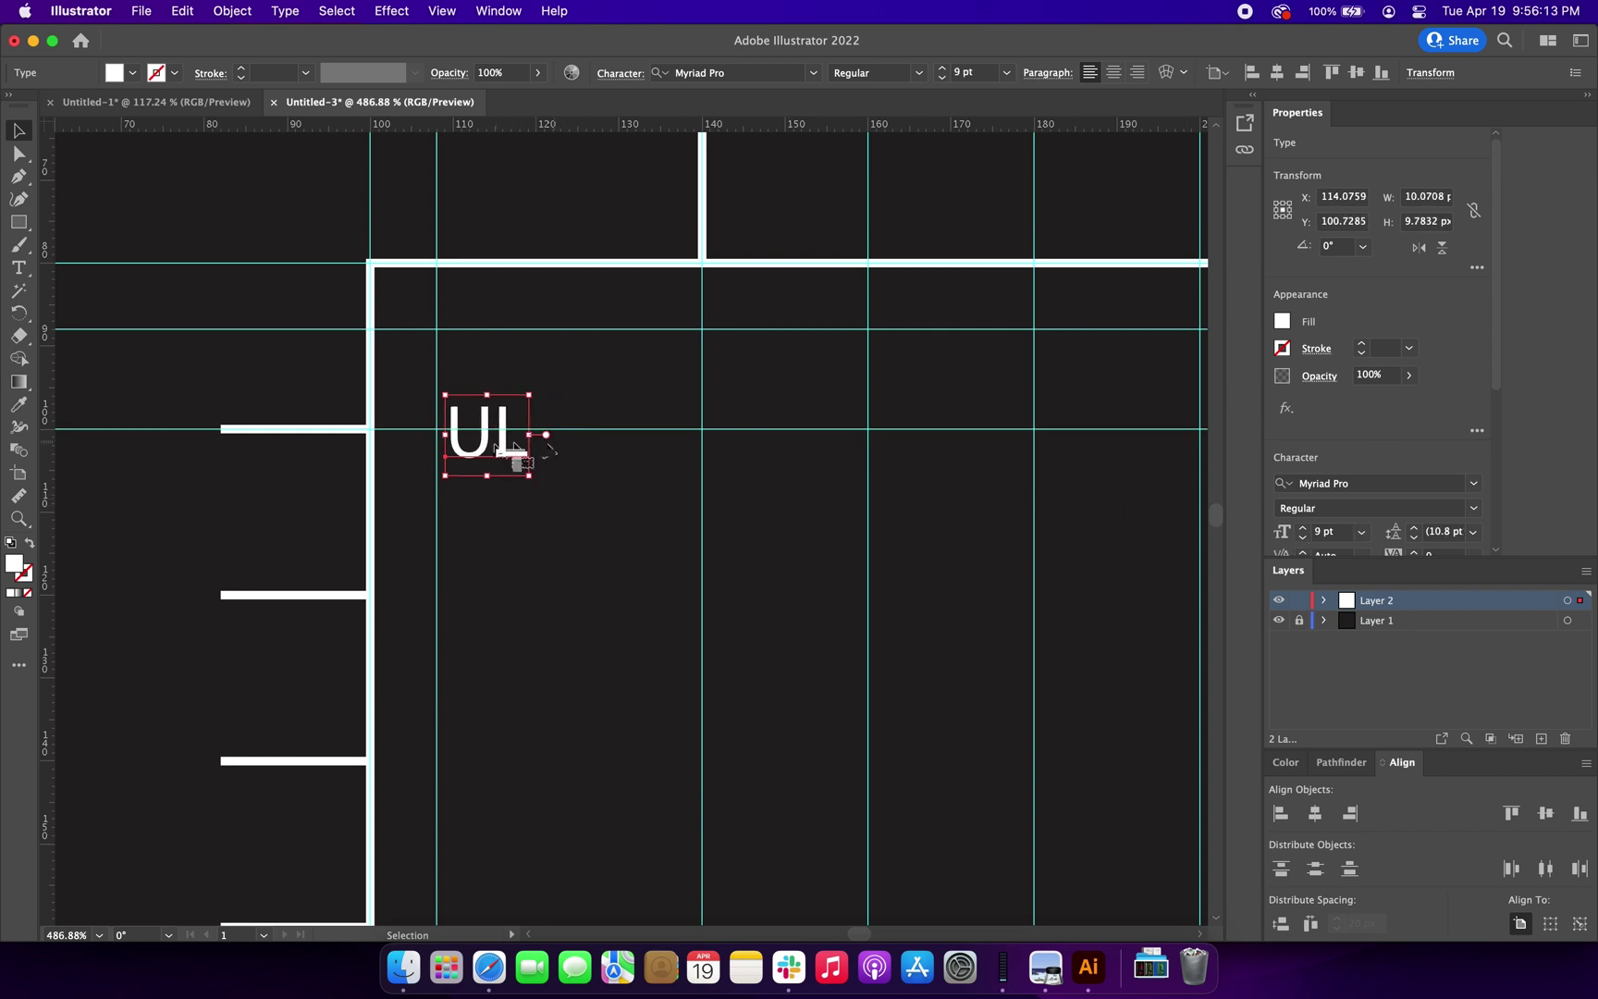
# - Duplicate the UL label beside the second left pin and change the copy's text to UH
pyautogui.moveTo(498, 449); pyautogui.dragTo(470, 621)
pyautogui.doubleClick(488, 601)
pyautogui.press('super+c')
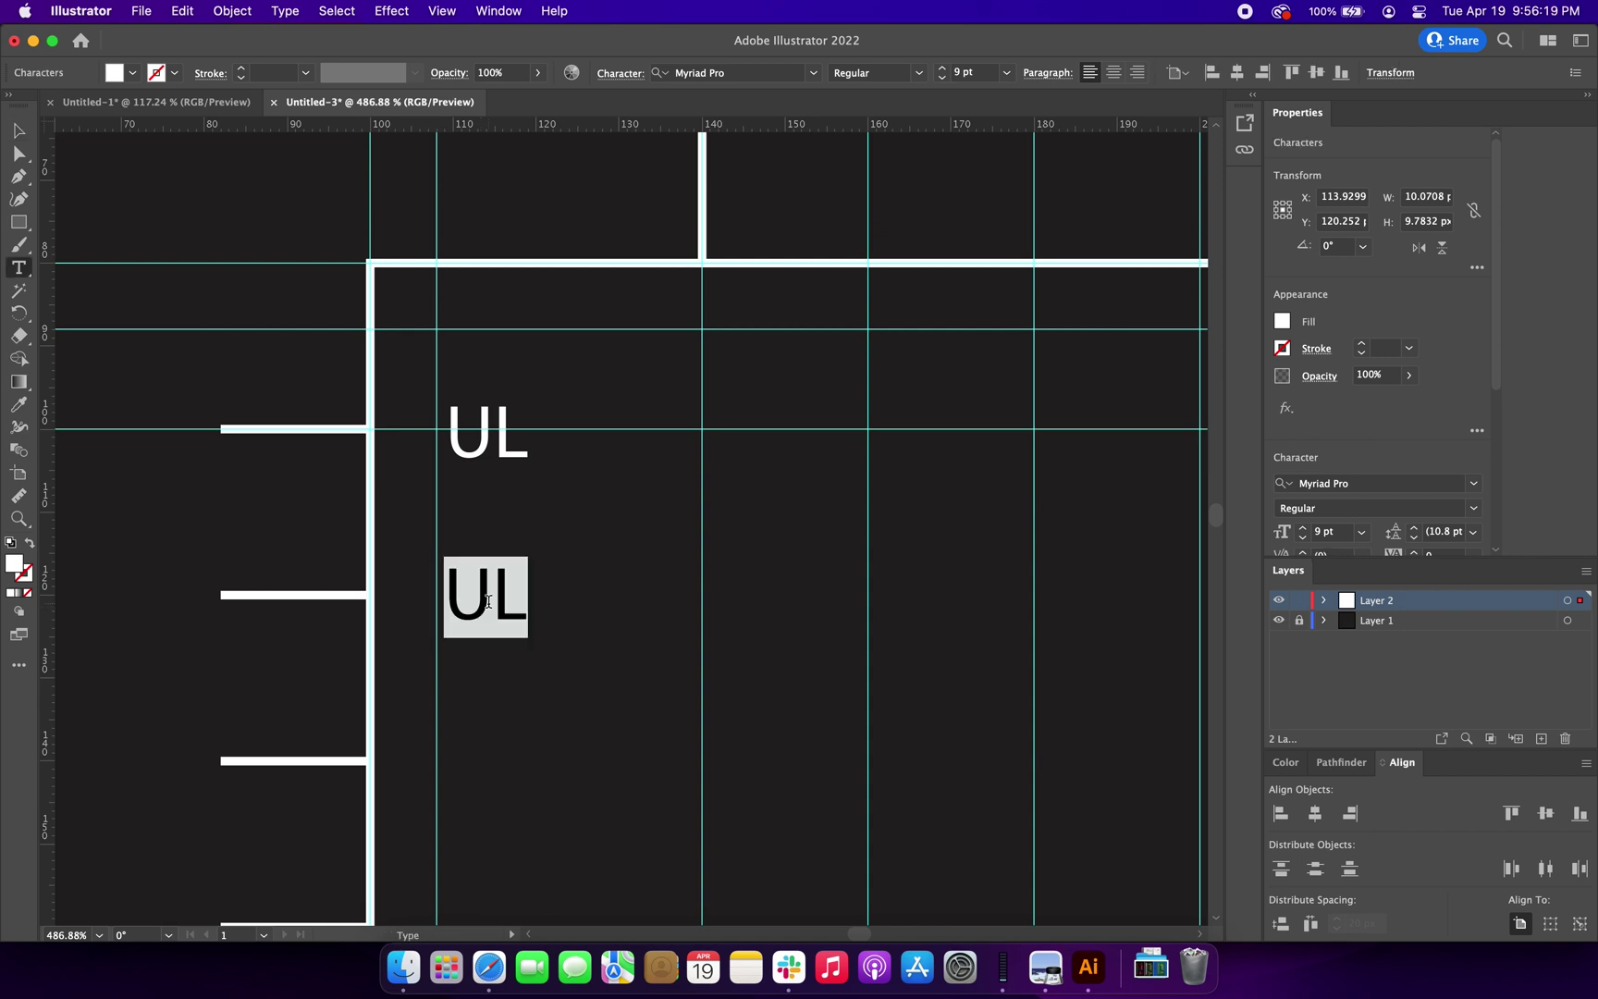
pyautogui.write('UH')
pyautogui.press('Escape')
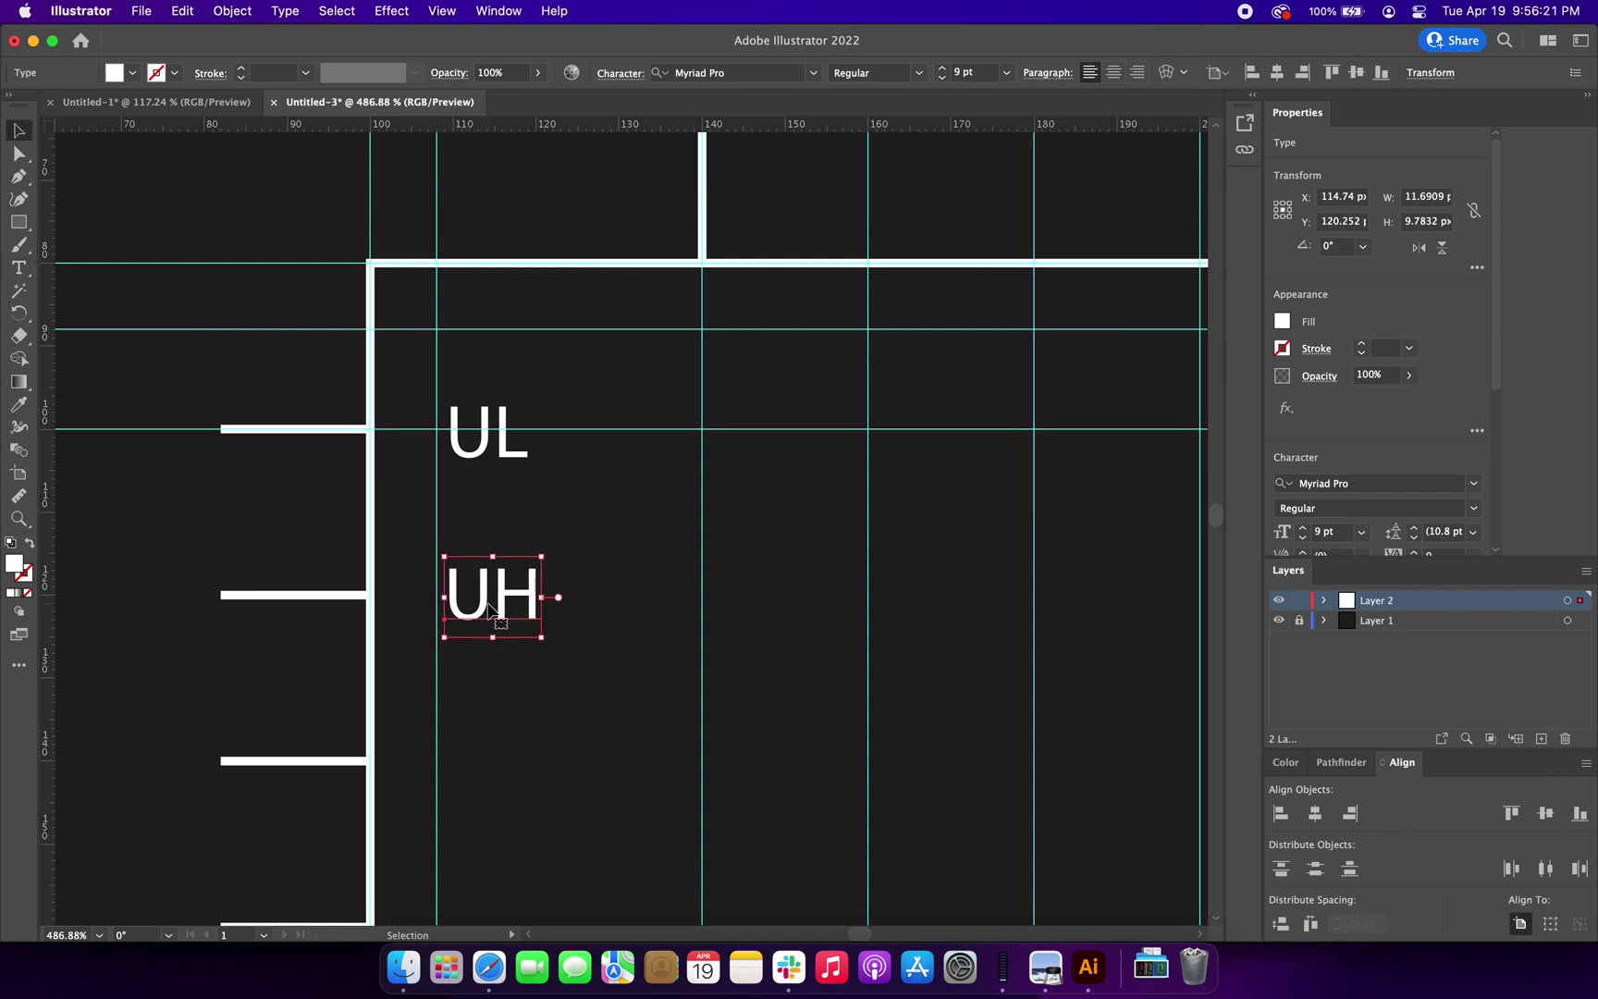
# - Paste a label copy beside the third left pin and change its text to VL
pyautogui.press('super+v')
pyautogui.moveTo(620, 552); pyautogui.dragTo(479, 785)
pyautogui.doubleClick(483, 764)
pyautogui.doubleClick(483, 764)
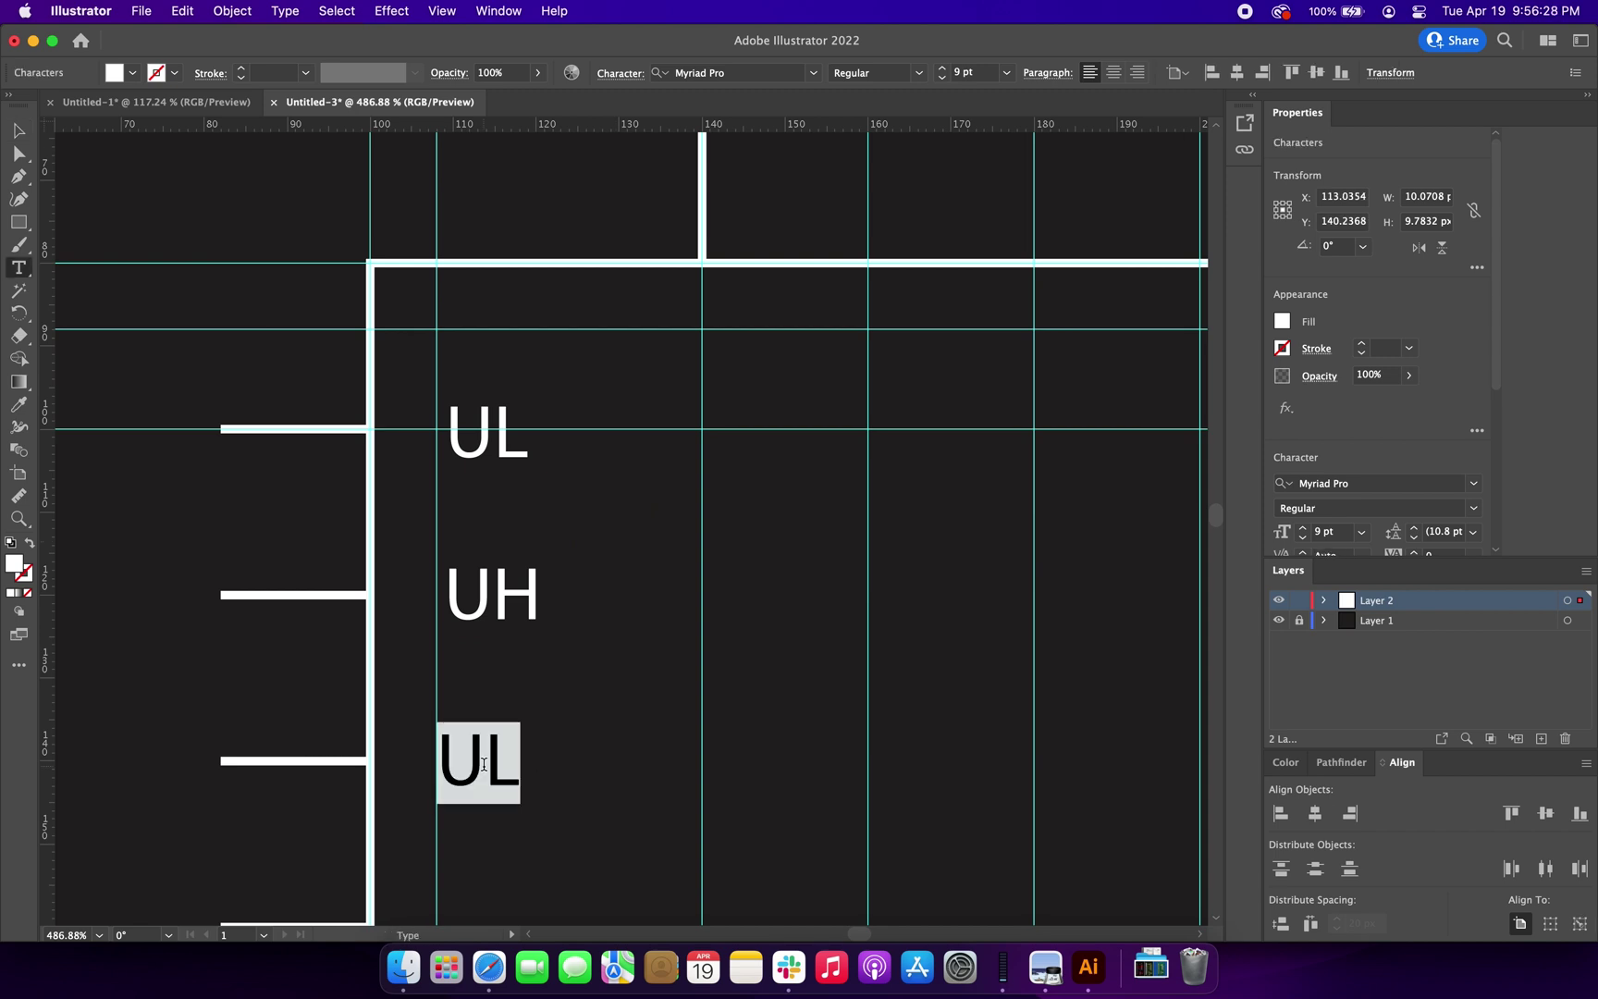
pyautogui.write('VL')
pyautogui.press('Escape')
# - Paste a label copy beside the fourth left pin and change its text to VH
pyautogui.scroll(-5, 484, 768)
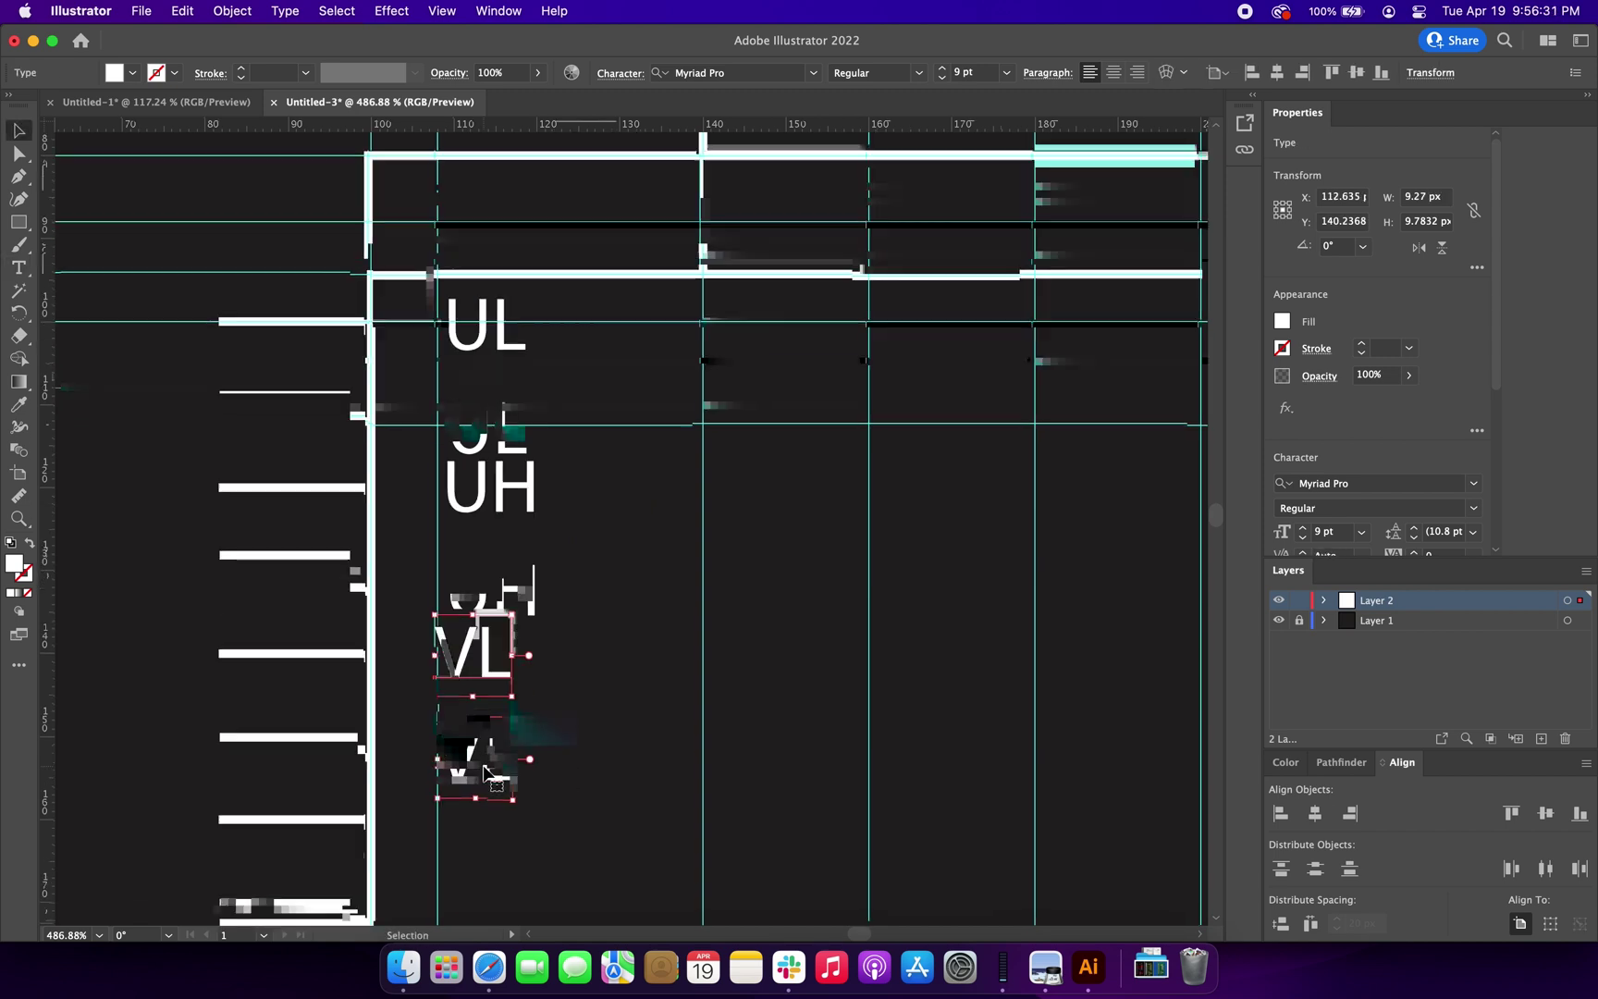
pyautogui.press('super+v')
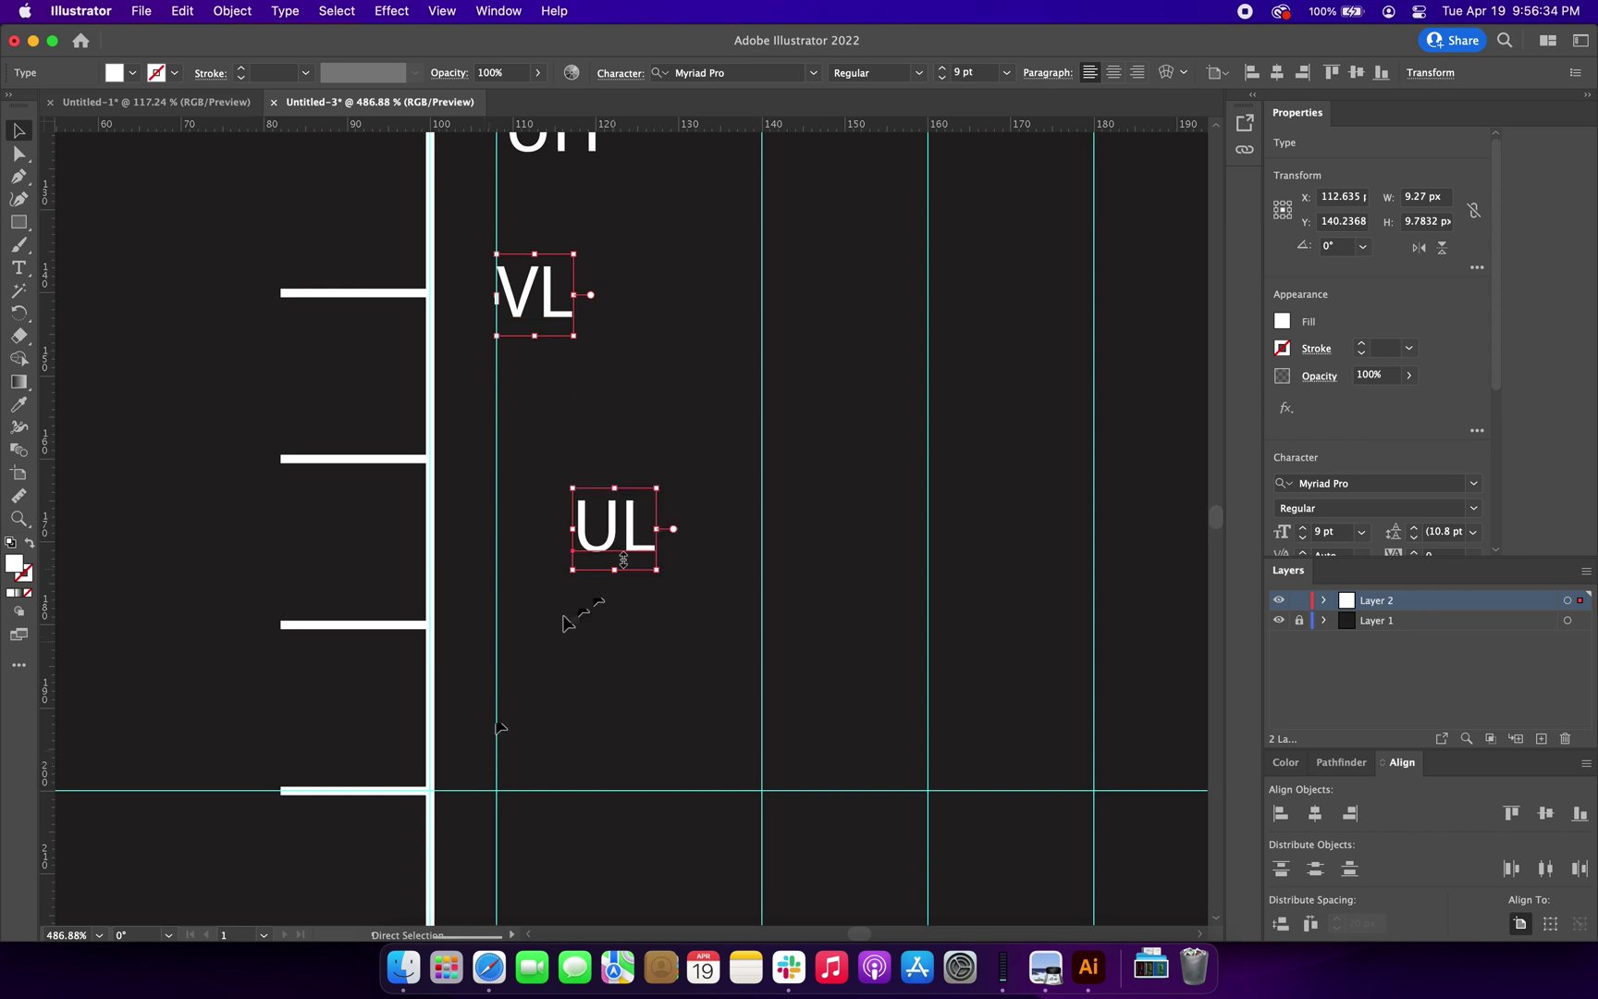
pyautogui.moveTo(630, 534); pyautogui.dragTo(564, 488)
pyautogui.doubleClick(551, 472)
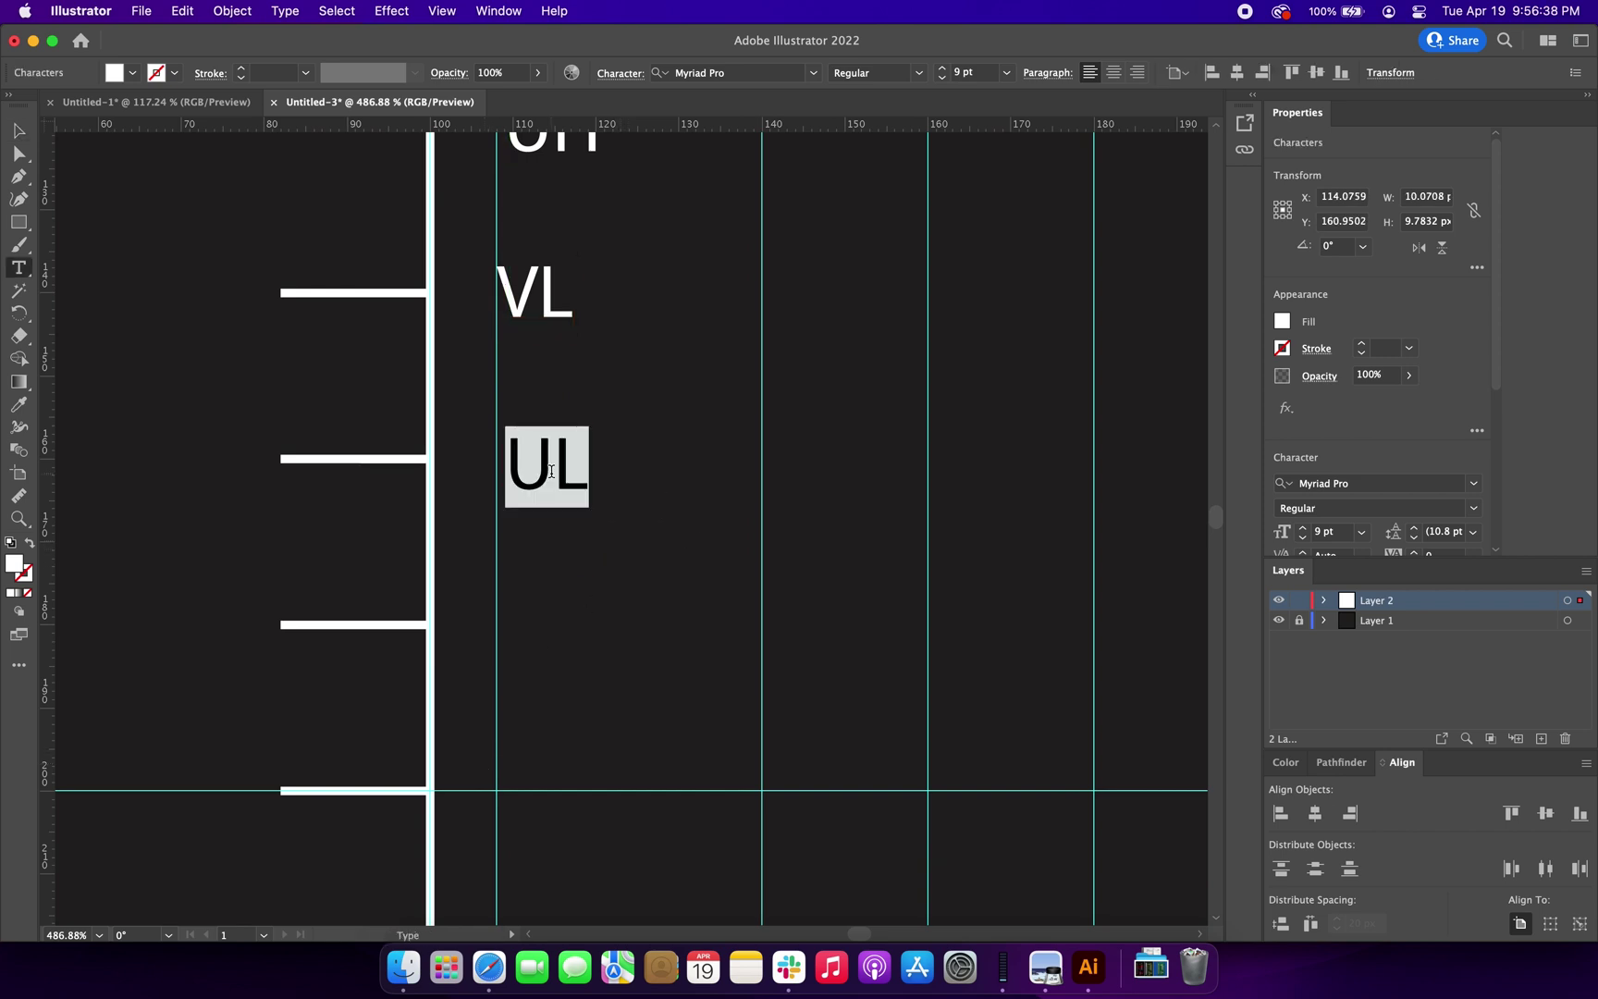
pyautogui.write('VH')
pyautogui.press('Escape')
# - Paste a label copy beside the fifth left pin and change its text to WL
pyautogui.press('super+v')
pyautogui.moveTo(625, 548); pyautogui.dragTo(592, 792)
pyautogui.doubleClick(553, 626)
pyautogui.write('WL')
pyautogui.press('Escape')
# - Paste a label copy beside the sixth left pin at 200 px and change its text to WH
pyautogui.press('super+v')
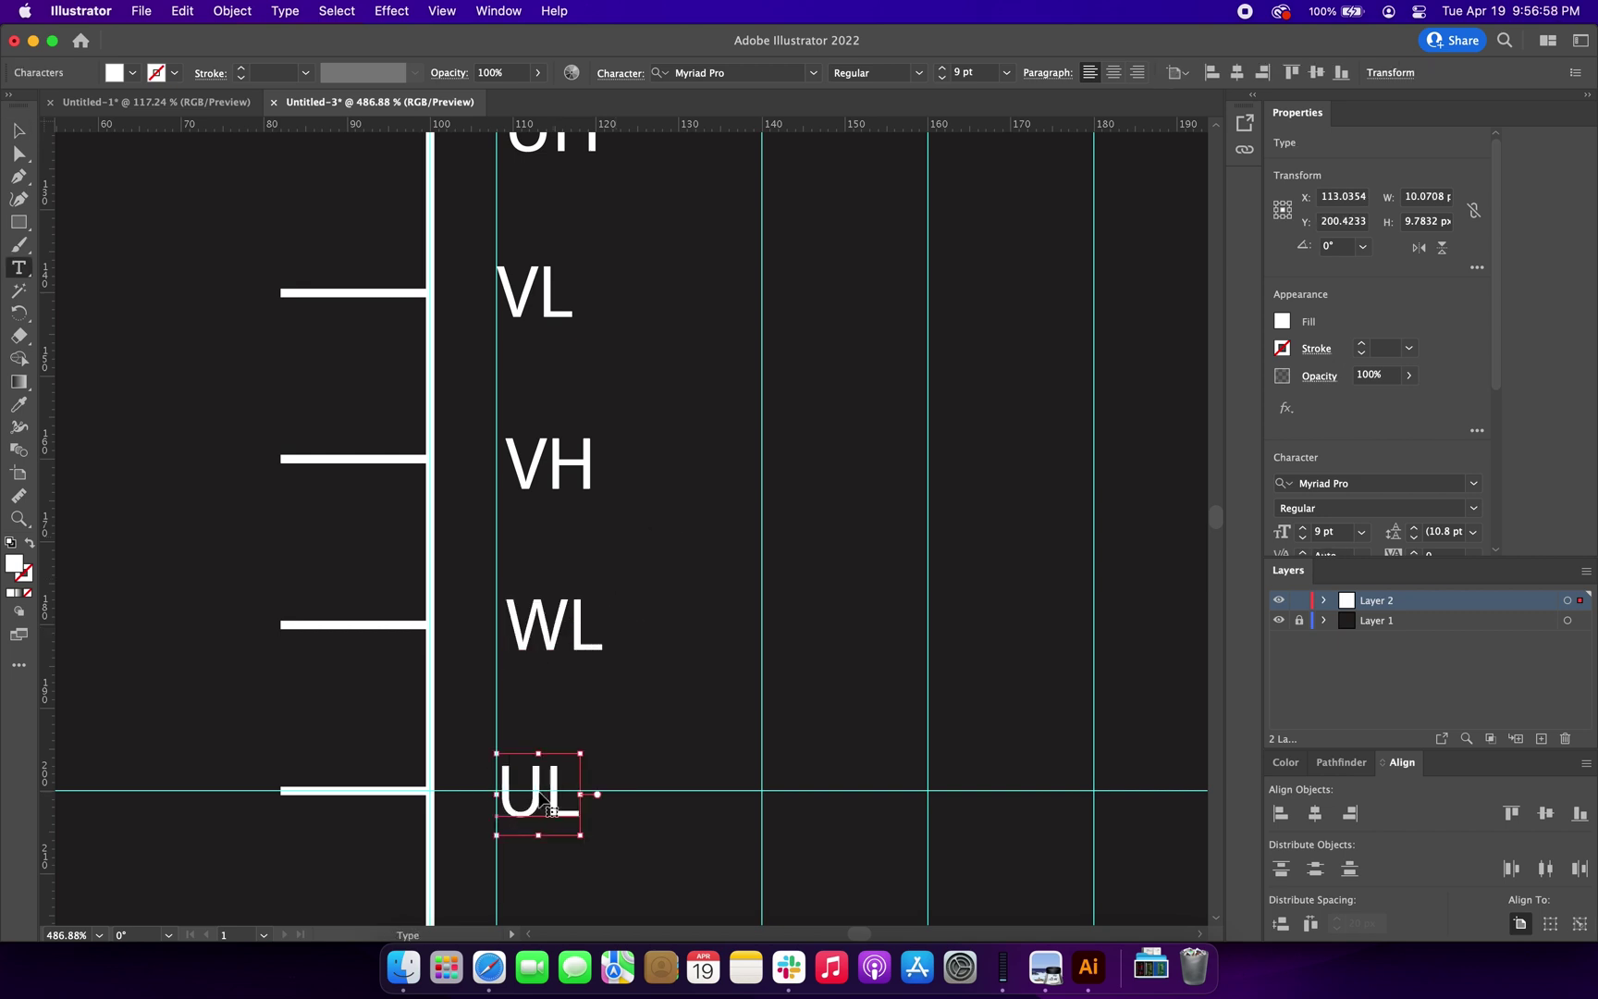
pyautogui.doubleClick(554, 790)
pyautogui.write('WH')
pyautogui.press('Escape')
# - Paste a label copy beside the left pin at 240 px and change its text to DIAG
pyautogui.scroll(-5, 589, 723)
pyautogui.scroll(-2, 589, 723)
pyautogui.press('super+v')
pyautogui.moveTo(611, 546); pyautogui.dragTo(555, 611)
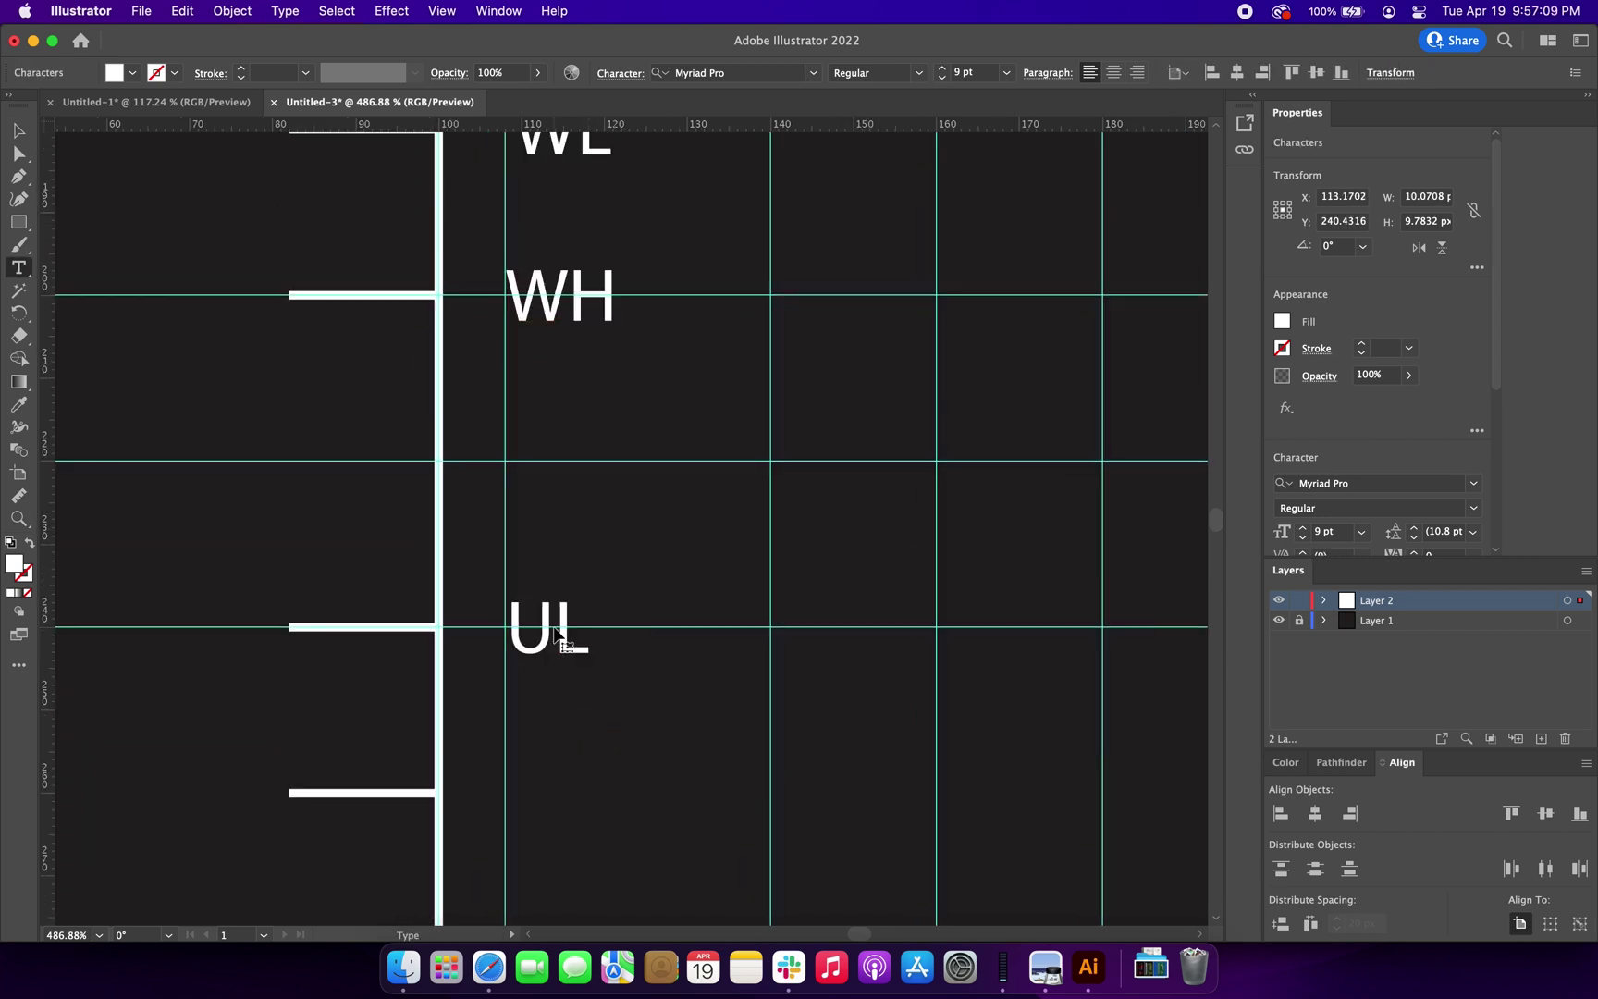
pyautogui.doubleClick(555, 627)
pyautogui.write('DIAG')
# - Paste a label copy beside the lowest left pin and change its text to VIO/NSTDBY
pyautogui.press('super+v')
pyautogui.moveTo(629, 564); pyautogui.dragTo(573, 800)
pyautogui.doubleClick(553, 788)
pyautogui.press('super+c')
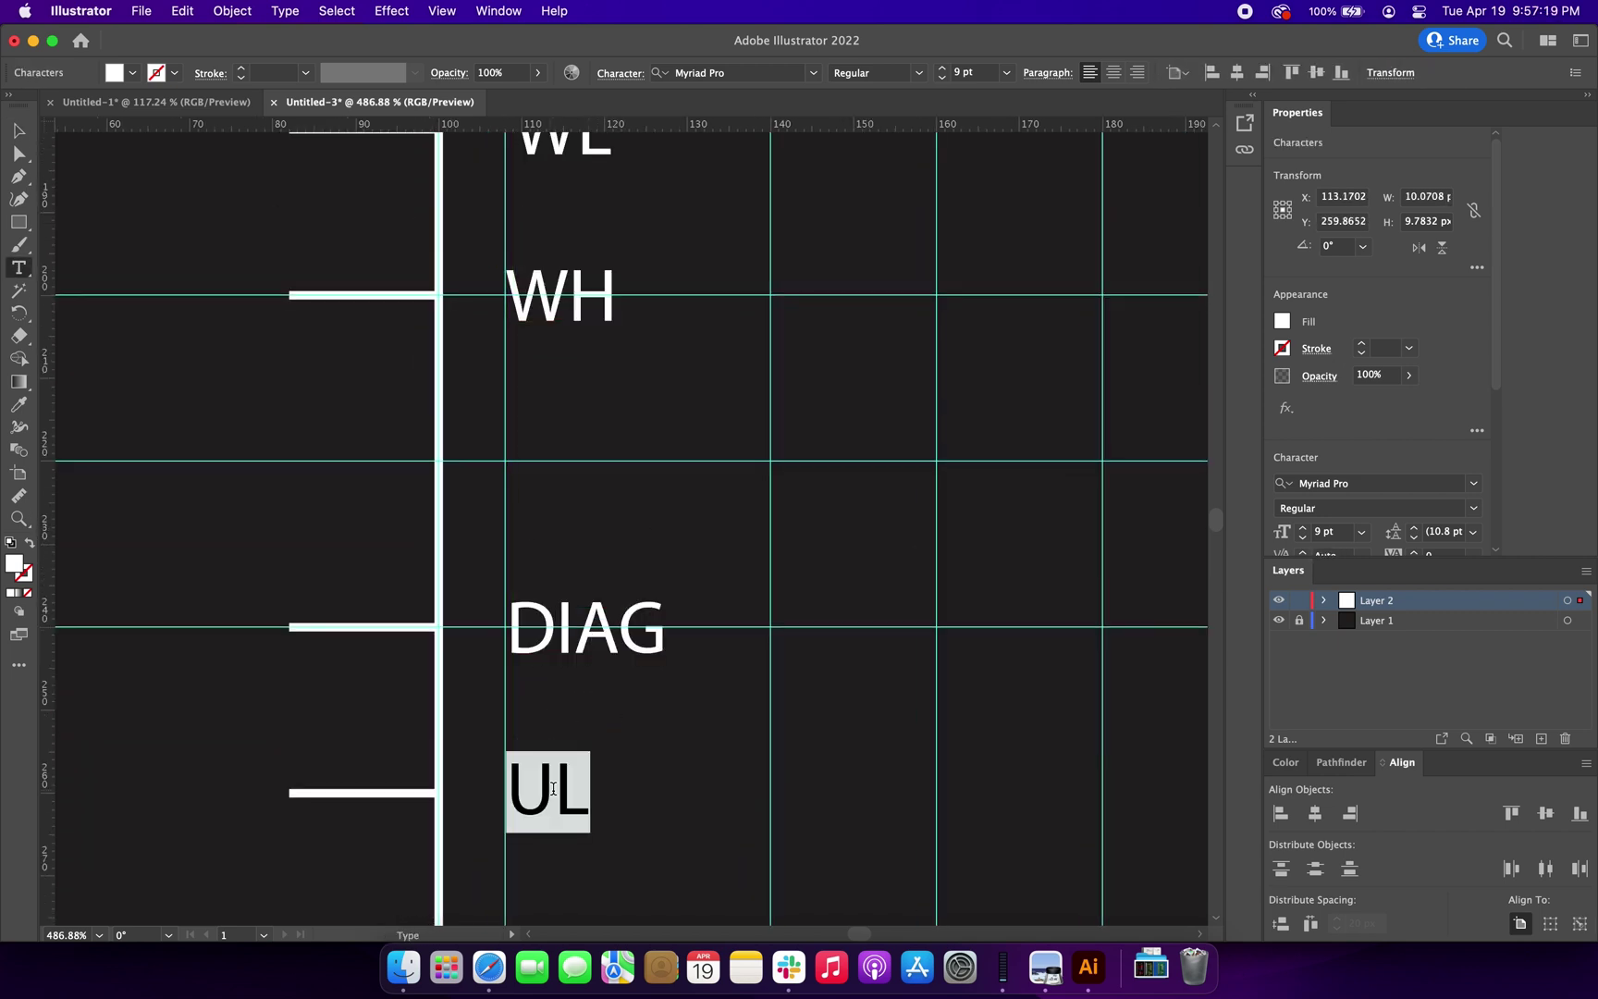
pyautogui.write('VIO/NSTDBY')
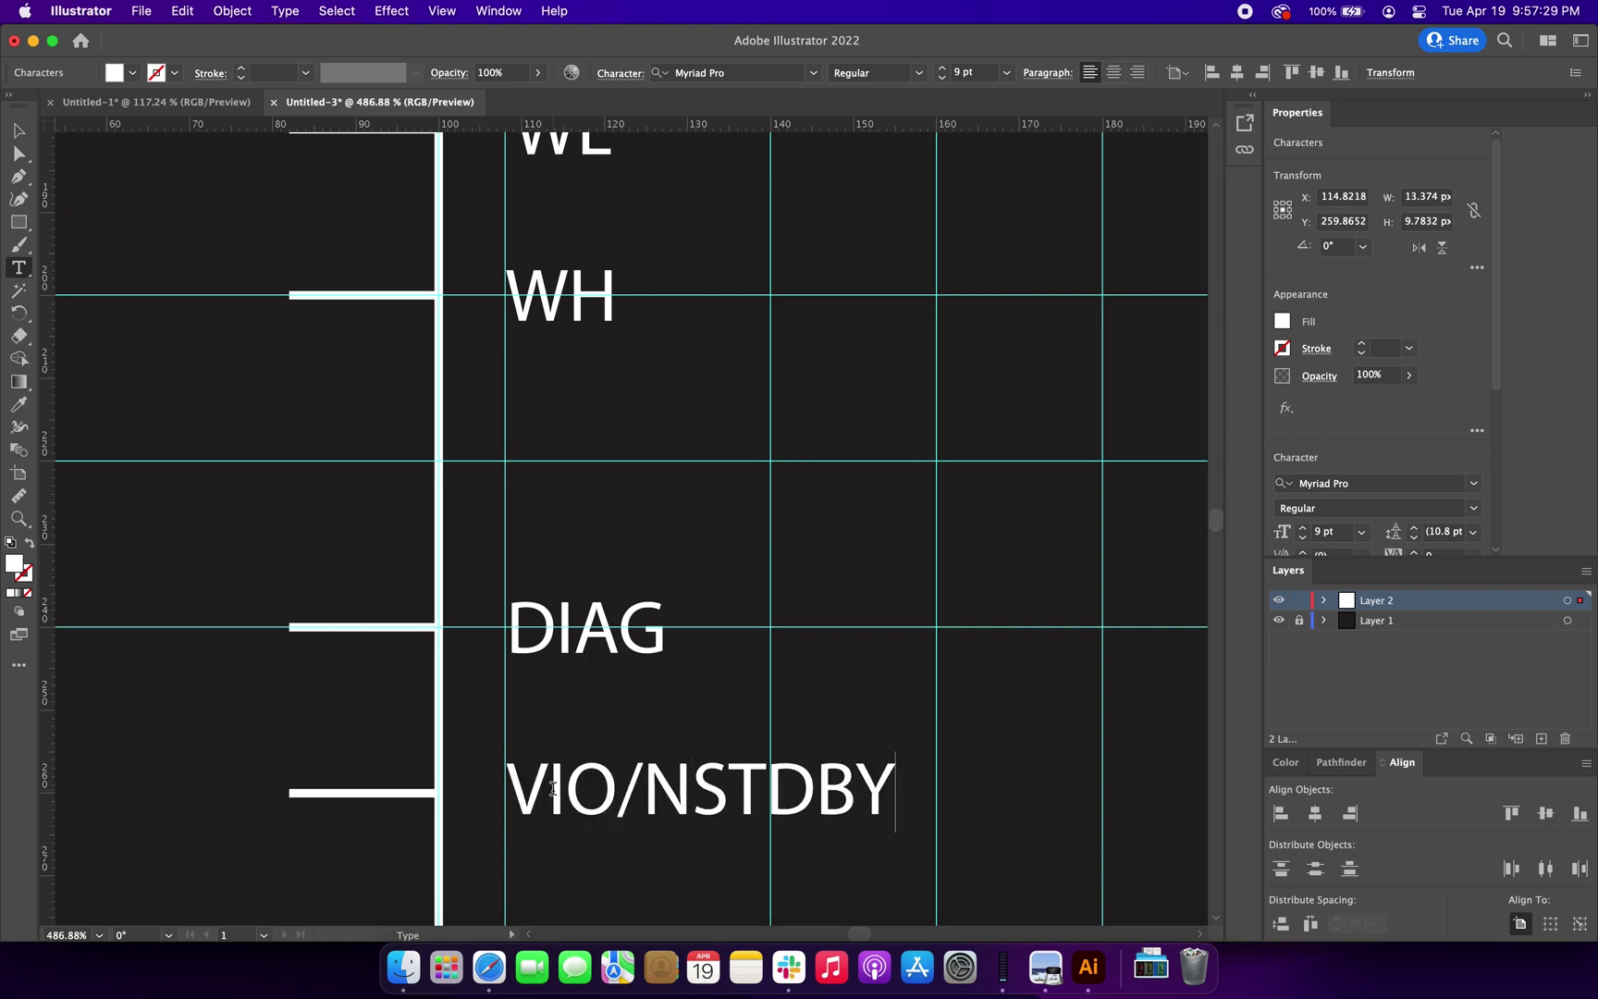
pyautogui.press('Escape')
# - Align the left edges of all eight left-side pin labels, using VL as the key object
pyautogui.click(712, 589)
pyautogui.scroll(-5, 712, 592)
pyautogui.moveTo(738, 814); pyautogui.dragTo(574, 165)
pyautogui.click(569, 340)
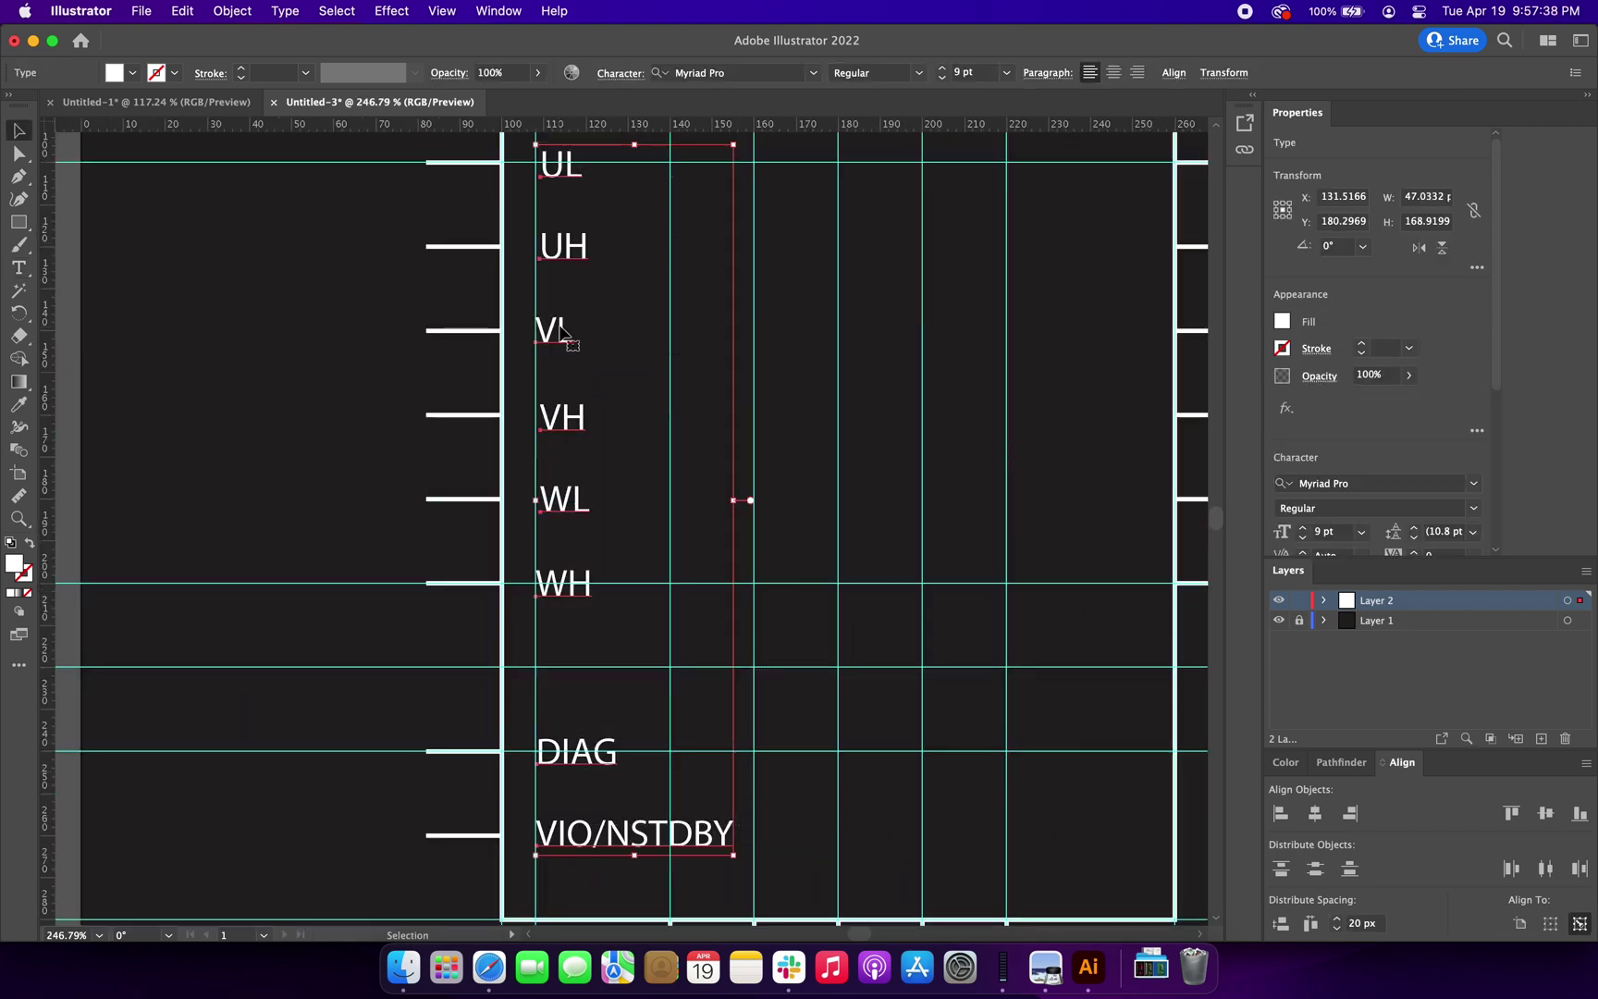
pyautogui.click(1282, 815)
pyautogui.click(726, 435)
# - Vertically centre the UL and UH labels on their respective pin lines
pyautogui.scroll(3, 726, 435)
pyautogui.click(642, 310)
pyautogui.keyDown('shift'); pyautogui.click(556, 308); pyautogui.keyUp('shift')
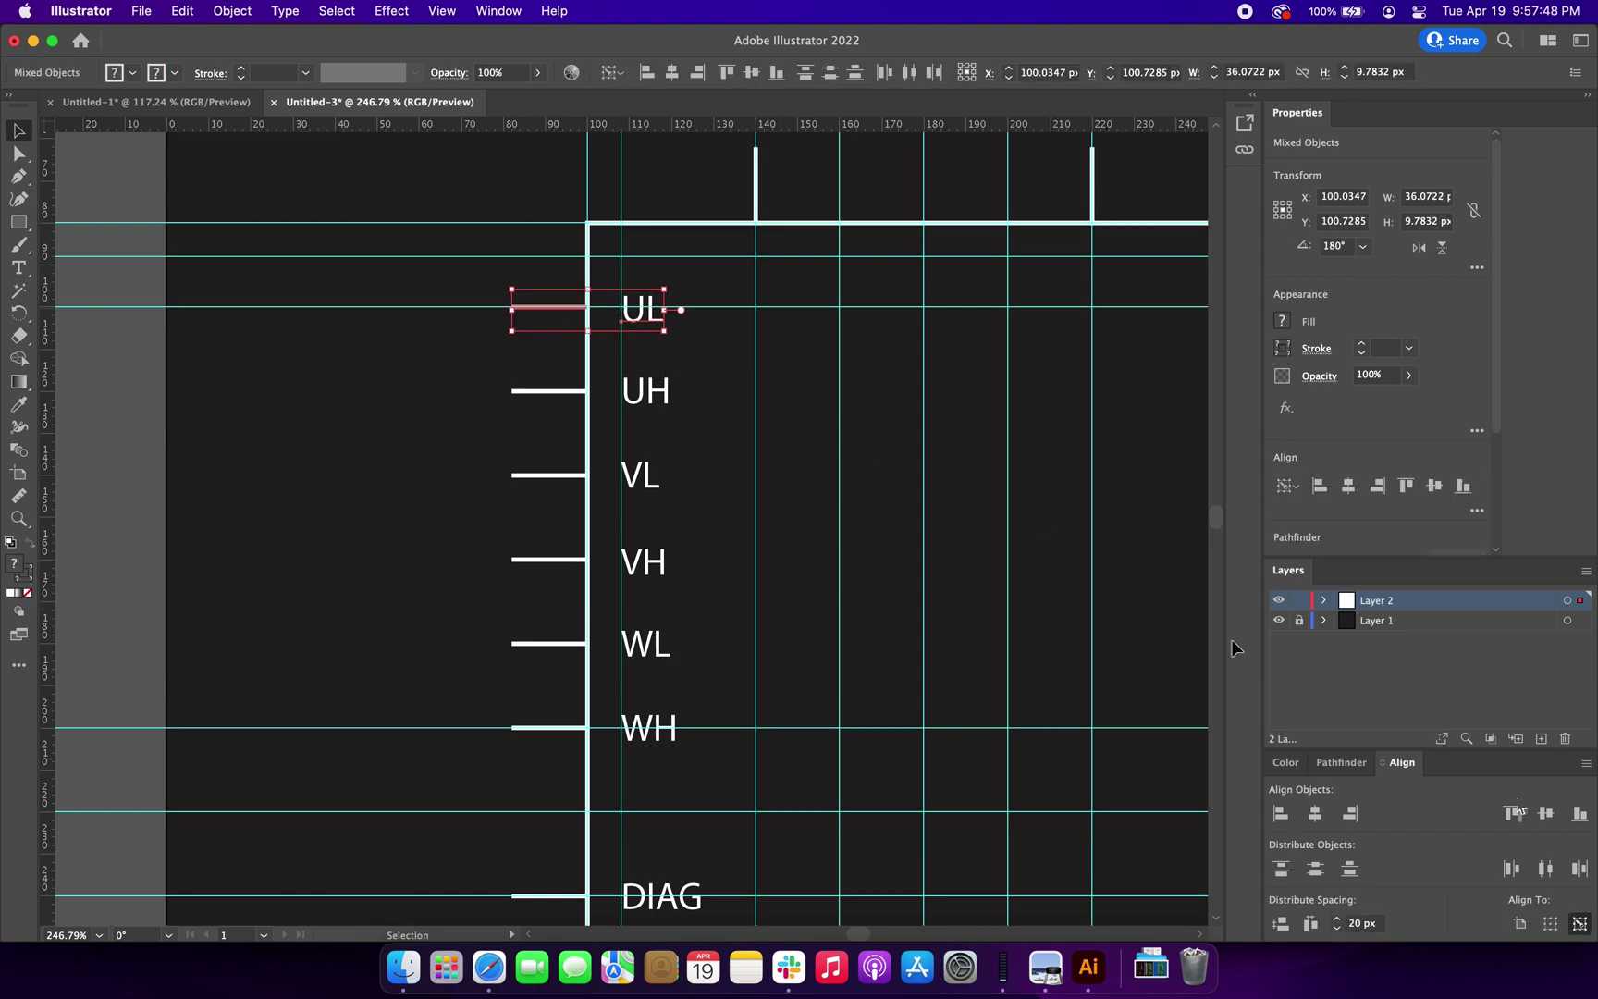
pyautogui.click(1545, 814)
pyautogui.click(645, 392)
pyautogui.keyDown('shift'); pyautogui.click(561, 392); pyautogui.keyUp('shift')
pyautogui.click(560, 393)
pyautogui.click(1433, 486)
# - Vertically centre the VL and VH labels on their respective pin lines
pyautogui.click(640, 476)
pyautogui.keyDown('shift'); pyautogui.click(558, 477); pyautogui.keyUp('shift')
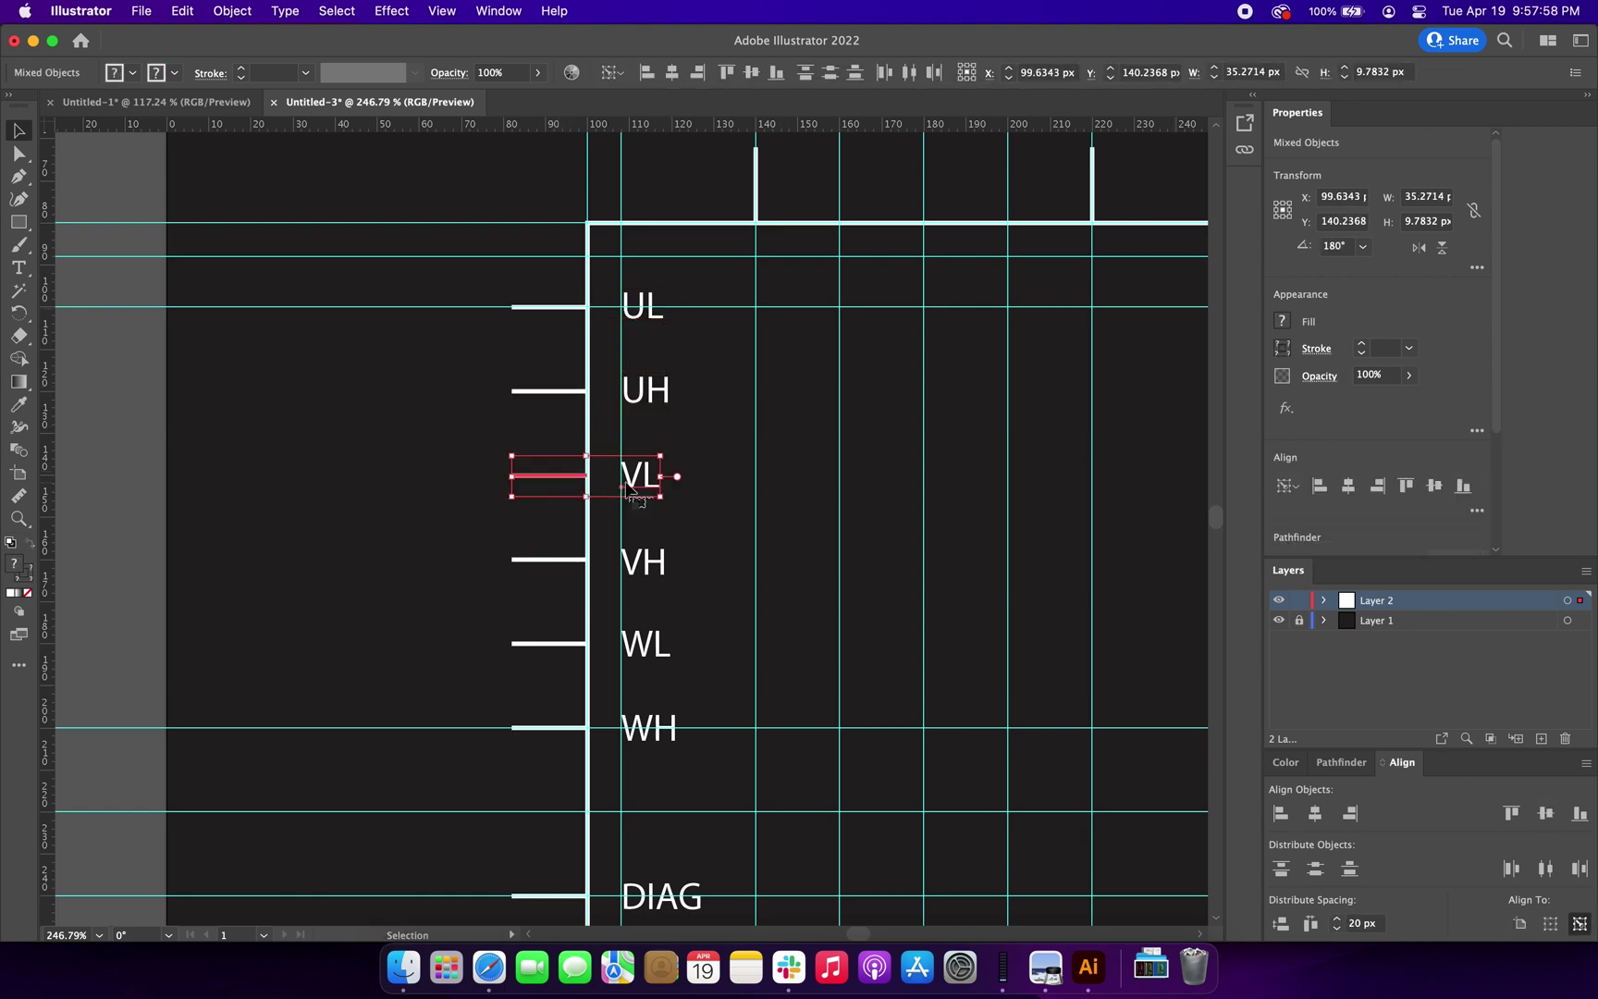
pyautogui.click(285, 10)
pyautogui.moveTo(250, 37)
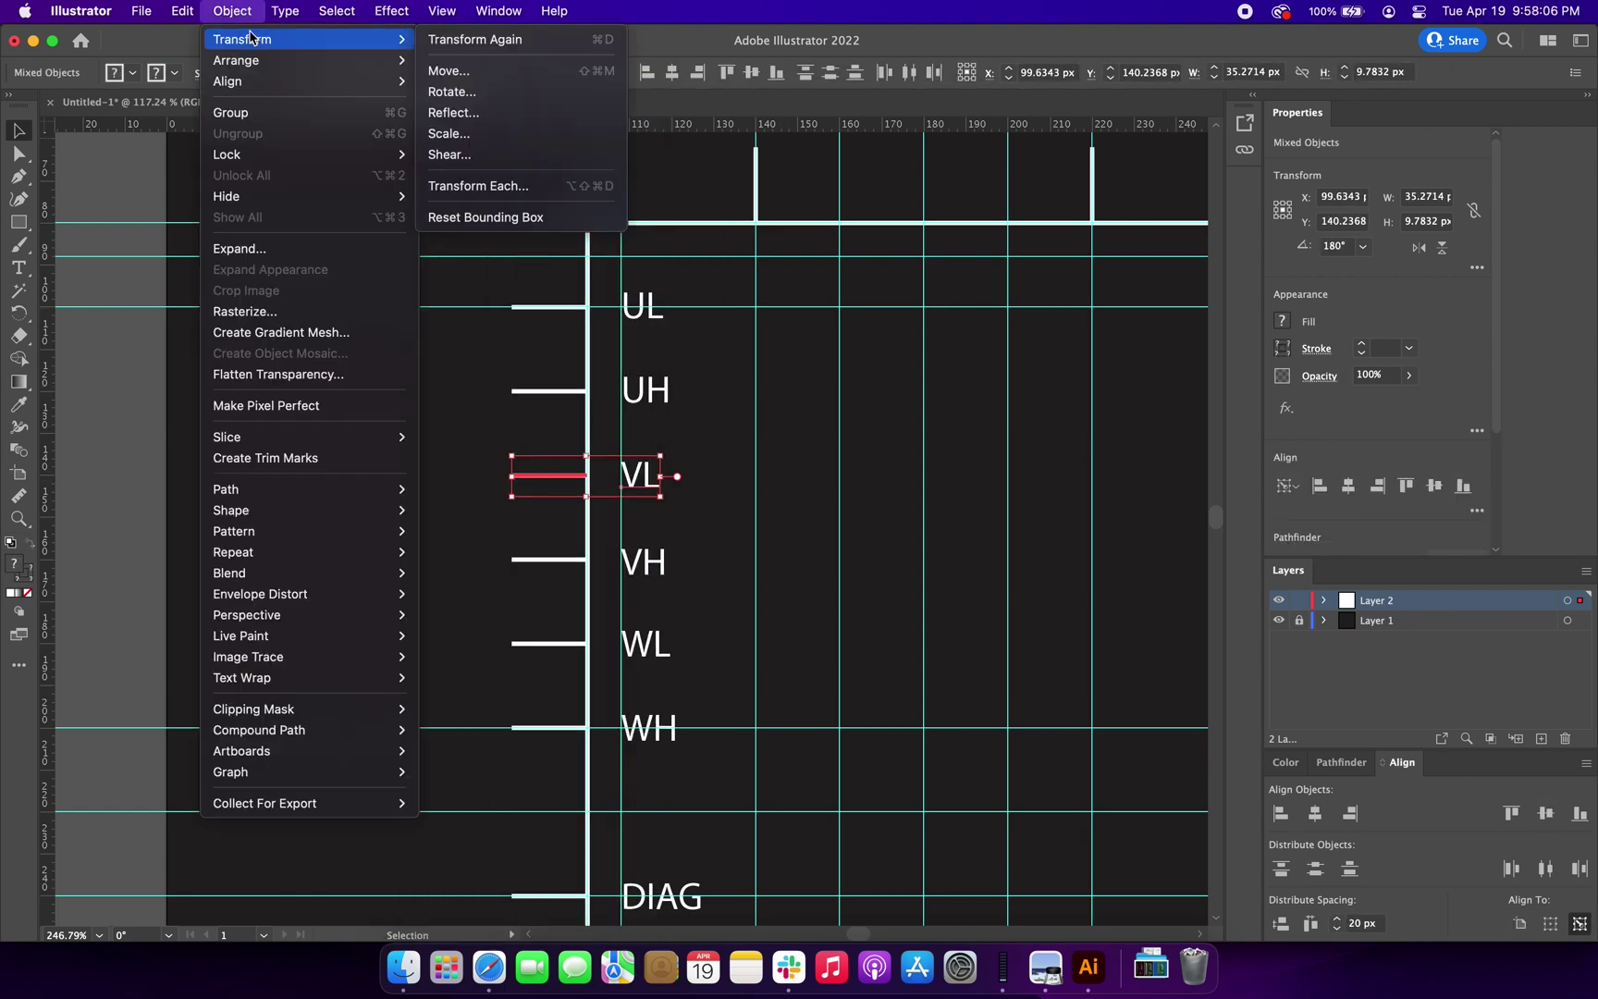
pyautogui.click(435, 41)
pyautogui.click(554, 476)
pyautogui.click(1433, 486)
pyautogui.click(645, 562)
pyautogui.keyDown('shift'); pyautogui.click(559, 560); pyautogui.keyUp('shift')
pyautogui.click(559, 560)
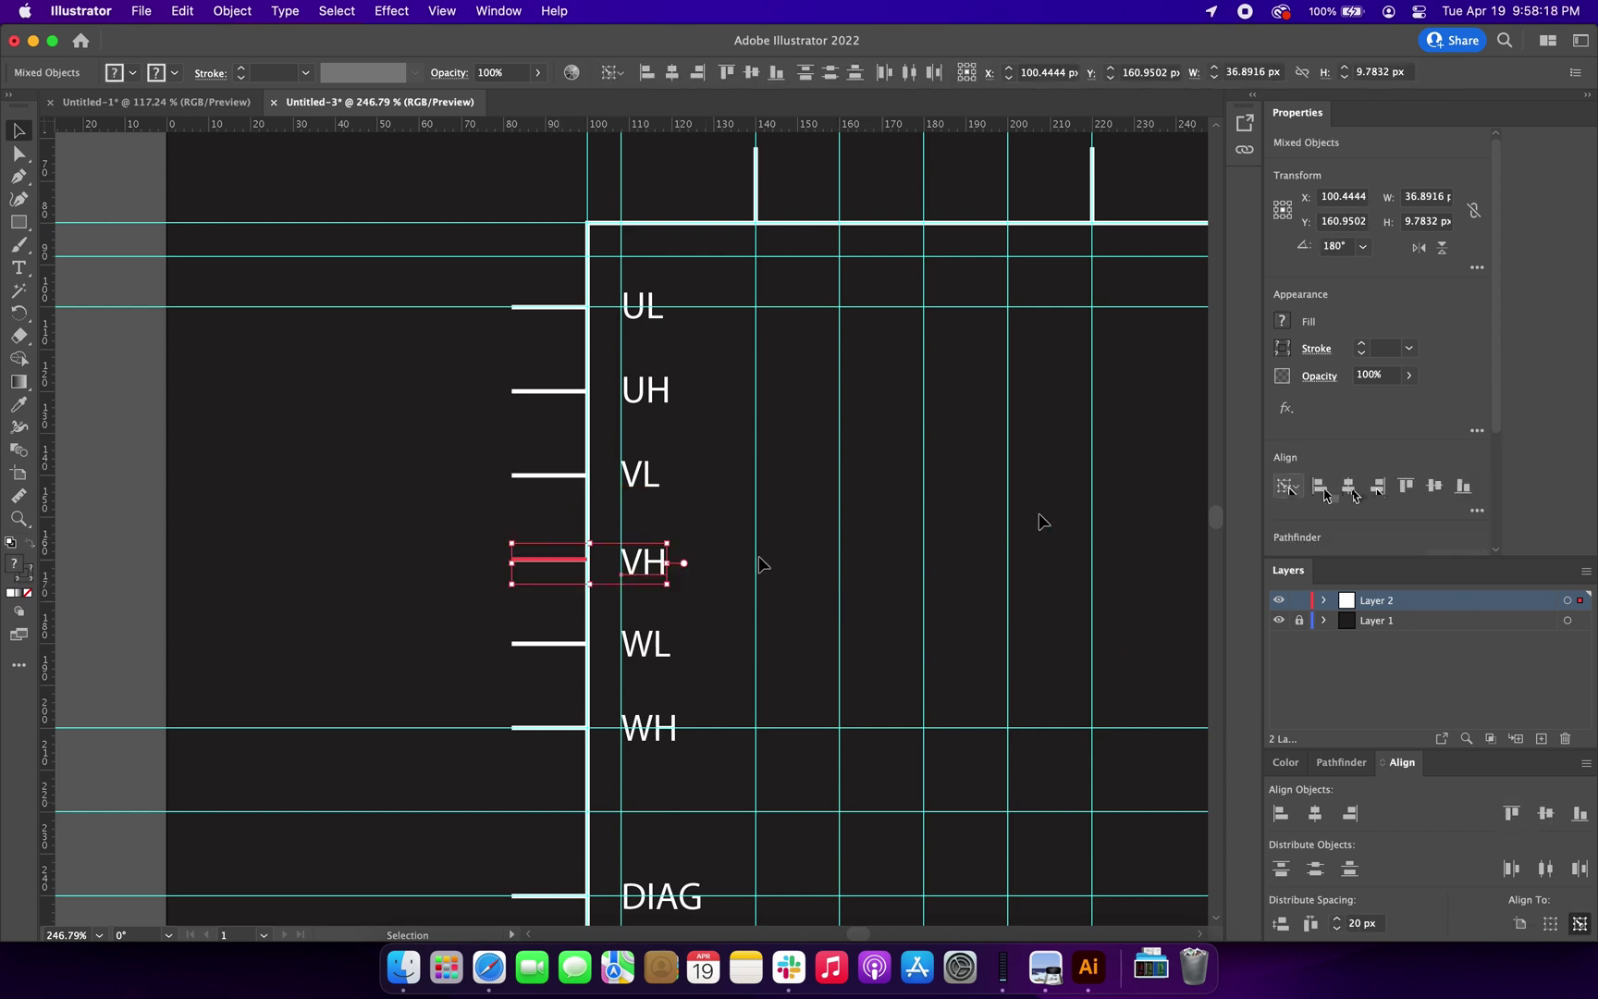
pyautogui.click(1434, 486)
# - Vertically centre the WL and WH labels on their respective pin lines
pyautogui.click(645, 644)
pyautogui.keyDown('shift'); pyautogui.click(561, 644); pyautogui.keyUp('shift')
pyautogui.click(672, 737)
pyautogui.keyDown('shift'); pyautogui.click(552, 728); pyautogui.keyUp('shift')
pyautogui.click(552, 728)
pyautogui.click(1433, 486)
# - Vertically centre the DIAG and VIO/NSTDBY labels on their respective pin lines
pyautogui.scroll(-4, 816, 713)
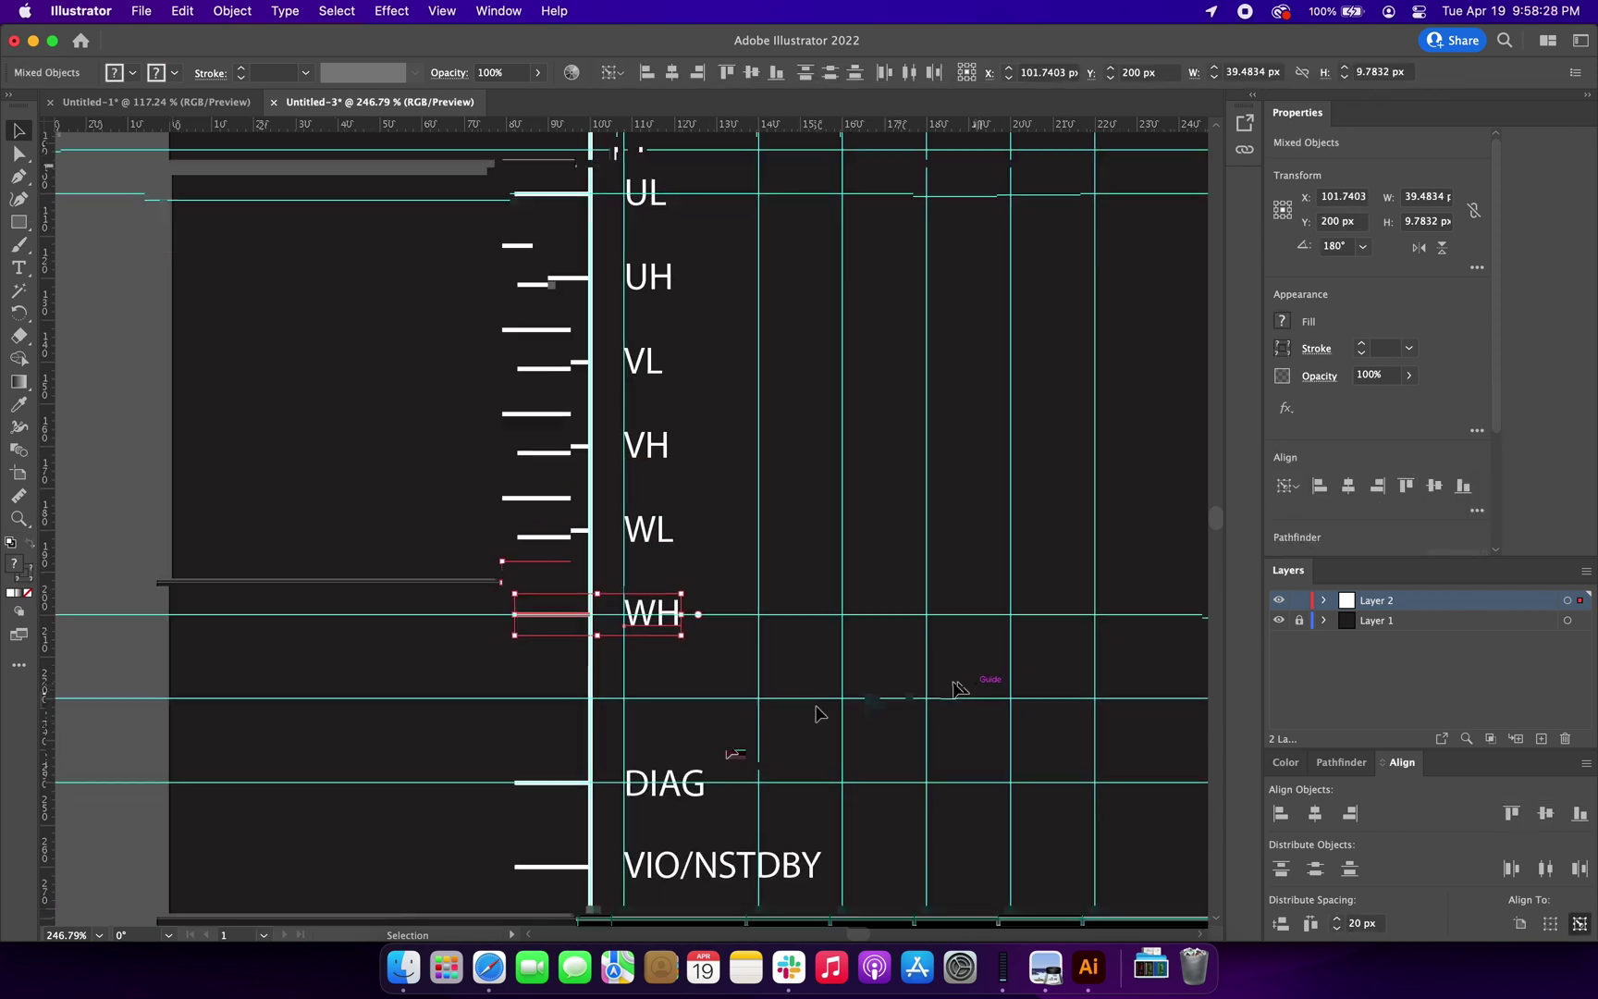
pyautogui.click(655, 707)
pyautogui.keyDown('shift'); pyautogui.click(521, 702); pyautogui.keyUp('shift')
pyautogui.click(520, 702)
pyautogui.click(684, 785)
pyautogui.keyDown('shift'); pyautogui.click(510, 786); pyautogui.keyUp('shift')
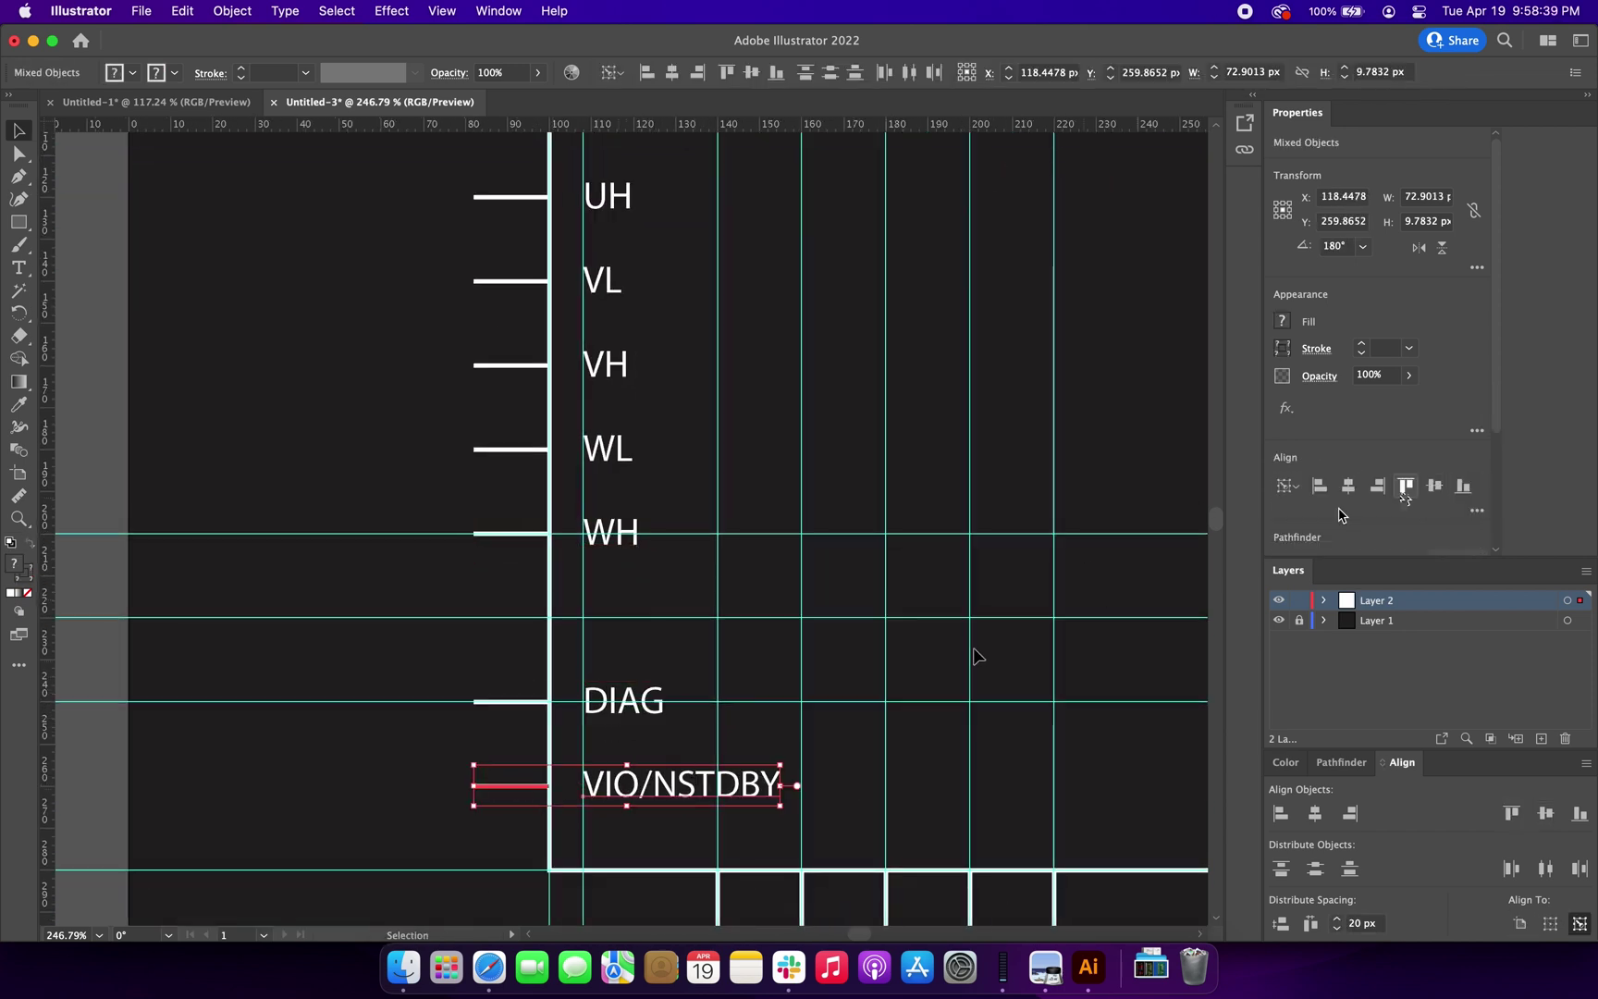
# - Move the DIAG and VIO/NSTDBY labels together with their pins up to 220 px and 240 px
pyautogui.keyDown('shift'); pyautogui.click(645, 712); pyautogui.keyUp('shift')
pyautogui.keyDown('shift'); pyautogui.click(640, 714); pyautogui.keyUp('shift')
pyautogui.keyDown('shift'); pyautogui.click(640, 711); pyautogui.keyUp('shift')
pyautogui.keyDown('shift'); pyautogui.click(511, 703); pyautogui.keyUp('shift')
pyautogui.scroll(5, 561, 666)
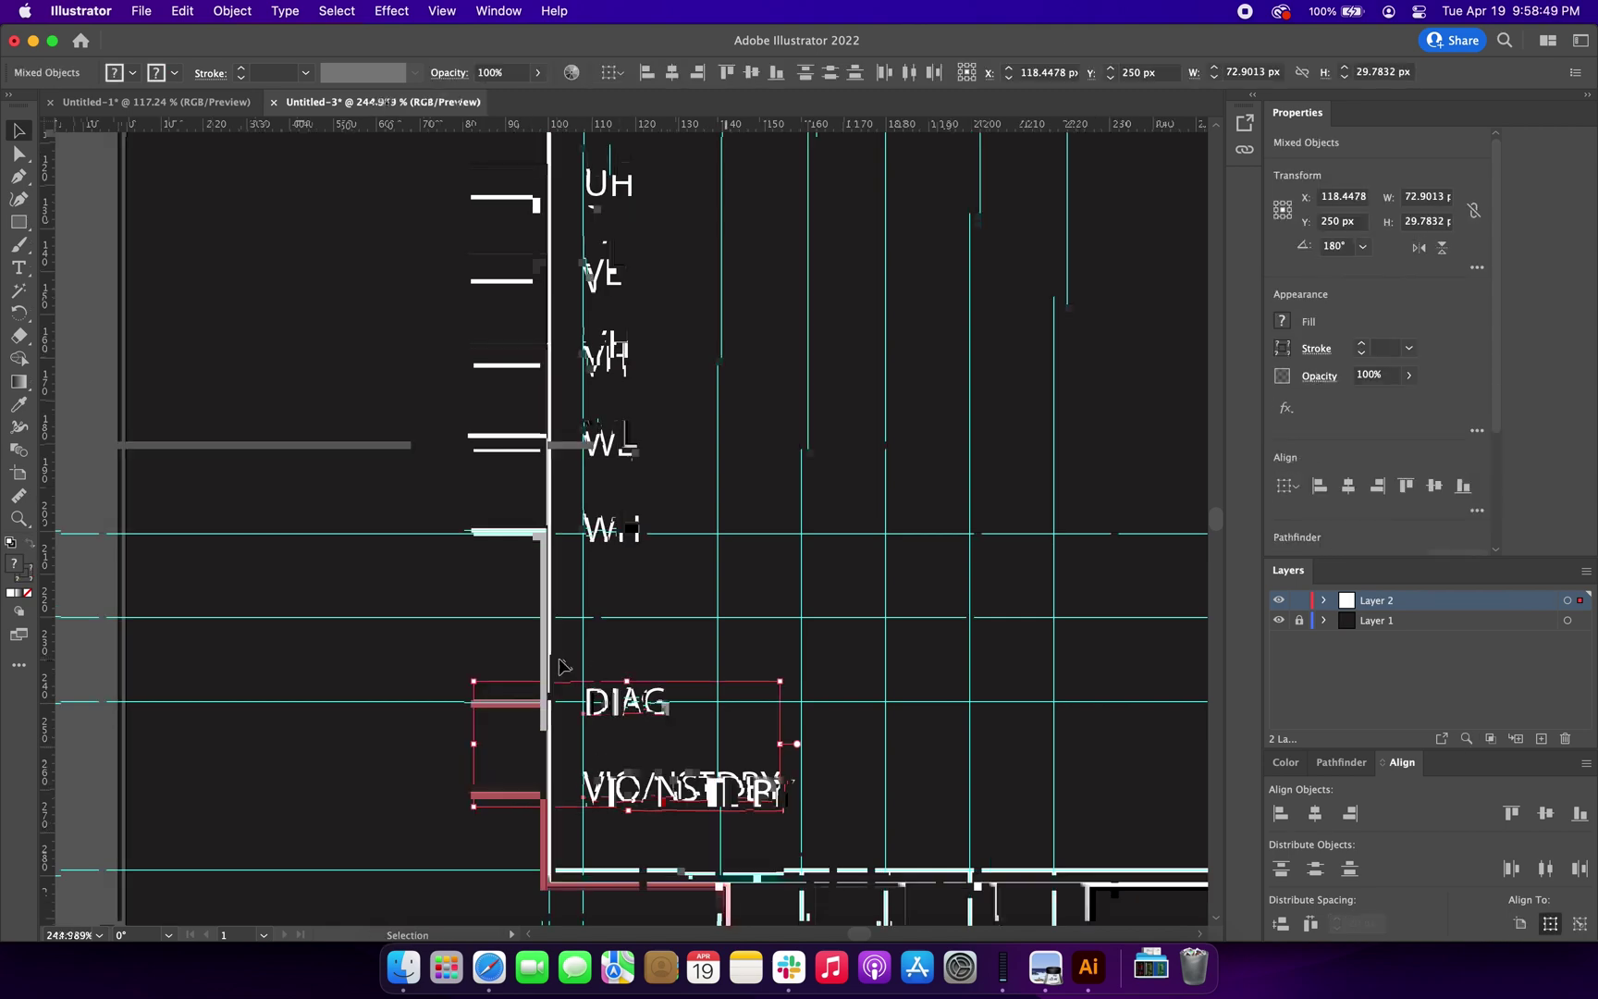
pyautogui.moveTo(652, 734); pyautogui.dragTo(651, 590)
pyautogui.click(360, 530)
# - Paste a label copy above the first lower pin at 140 px, rotate it 90° and change its text to GND
pyautogui.scroll(-3, 361, 530)
pyautogui.scroll(-4, 362, 537)
pyautogui.scroll(2, 600, 758)
pyautogui.press('super+v')
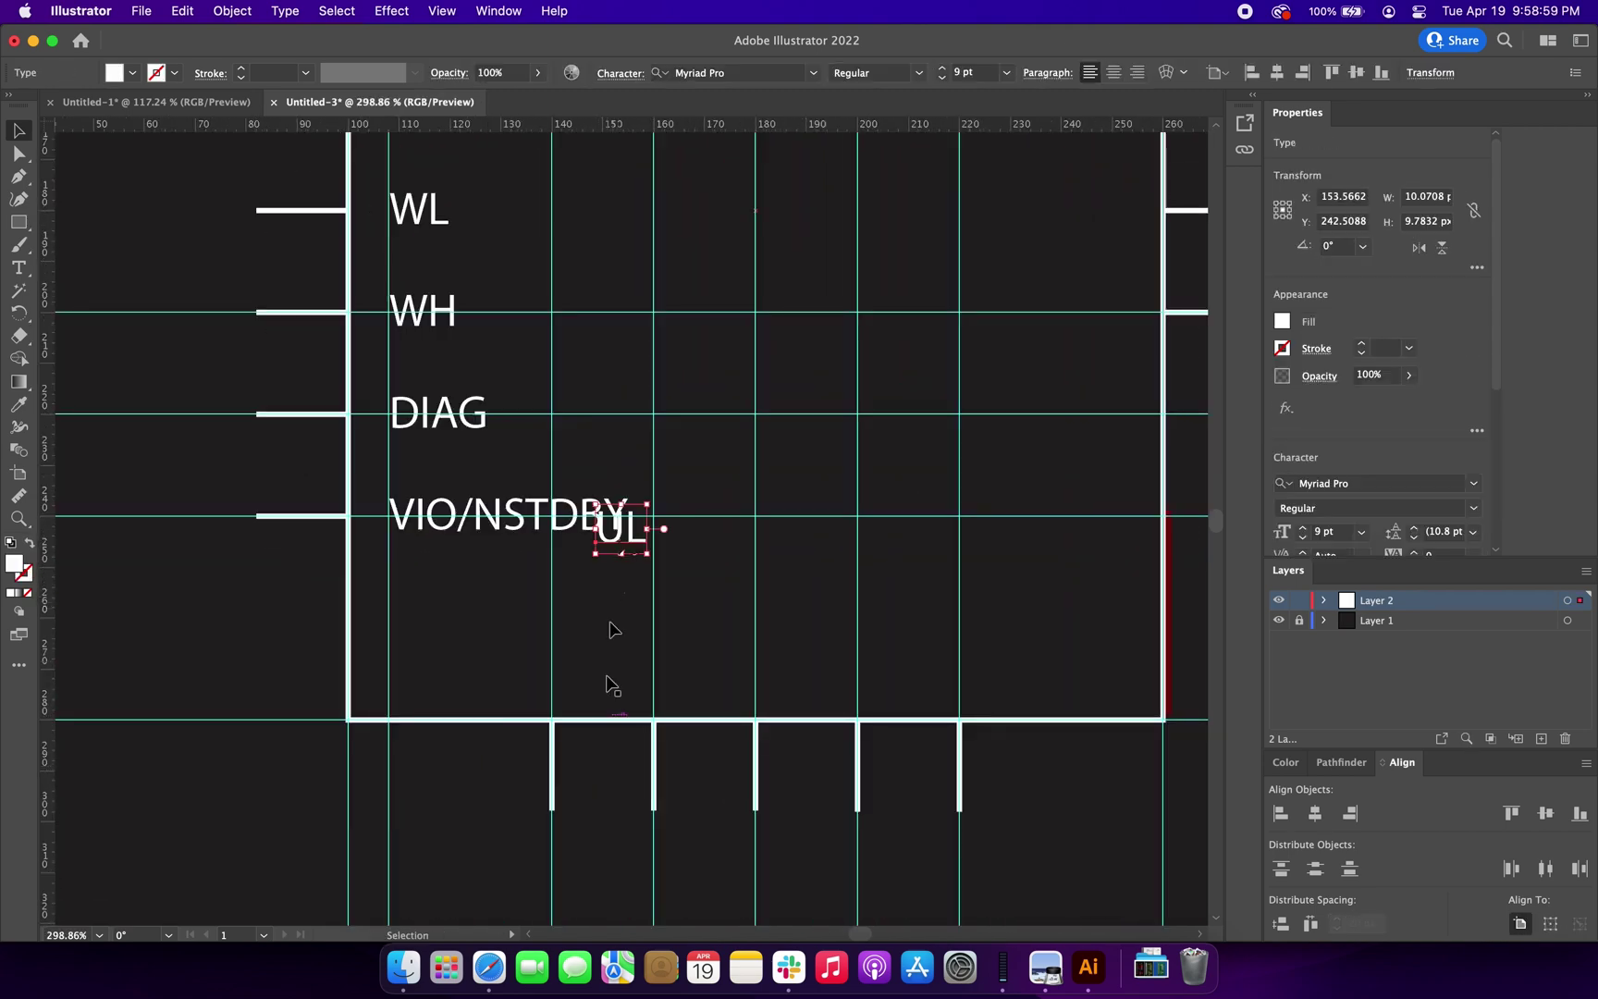
pyautogui.doubleClick(599, 642)
pyautogui.press('super+a')
pyautogui.moveTo(624, 525); pyautogui.dragTo(555, 646)
pyautogui.write('GND')
pyautogui.press('Escape')
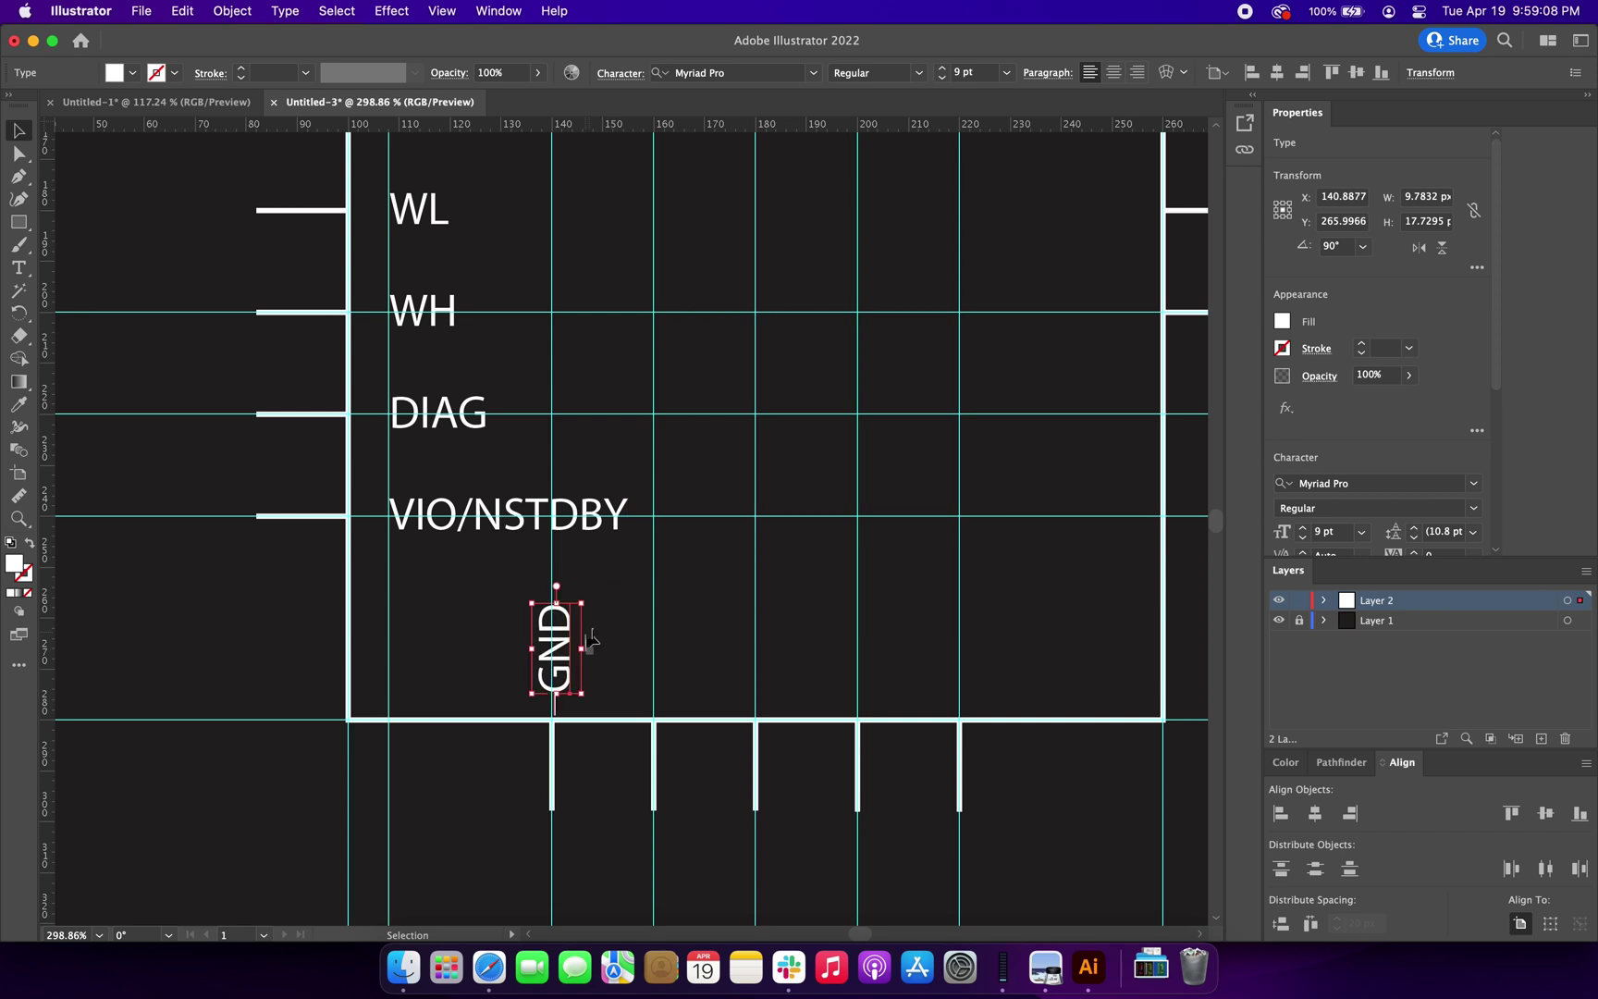
# - Add a horizontal guide about 8 px above the rectangle's lower edge
pyautogui.click(384, 470)
pyautogui.moveTo(360, 124); pyautogui.dragTo(294, 679)
pyautogui.scroll(3, 467, 714)
pyautogui.press('super+v')
pyautogui.moveTo(606, 605); pyautogui.dragTo(785, 594)
pyautogui.press('Delete')
# - Copy the rotated GND label above the lower pins at 160 and 180 px, changing the 180 px copy to NC
pyautogui.click(626, 557)
pyautogui.press('super+c')
pyautogui.press('super+v')
# - Paste a rotated label copy above the lower pin at 200 px and change its text to PAD
pyautogui.press('super+v')
pyautogui.moveTo(648, 548); pyautogui.dragTo(942, 586)
pyautogui.doubleClick(934, 586)
pyautogui.press('super+a')
pyautogui.write('NC')
pyautogui.press('Escape')
pyautogui.hscroll(4, 925, 597)
# - Paste a rotated GND label above the last lower pin at 220 px
pyautogui.press('super+v')
pyautogui.moveTo(648, 555); pyautogui.dragTo(777, 555)
pyautogui.doubleClick(757, 560)
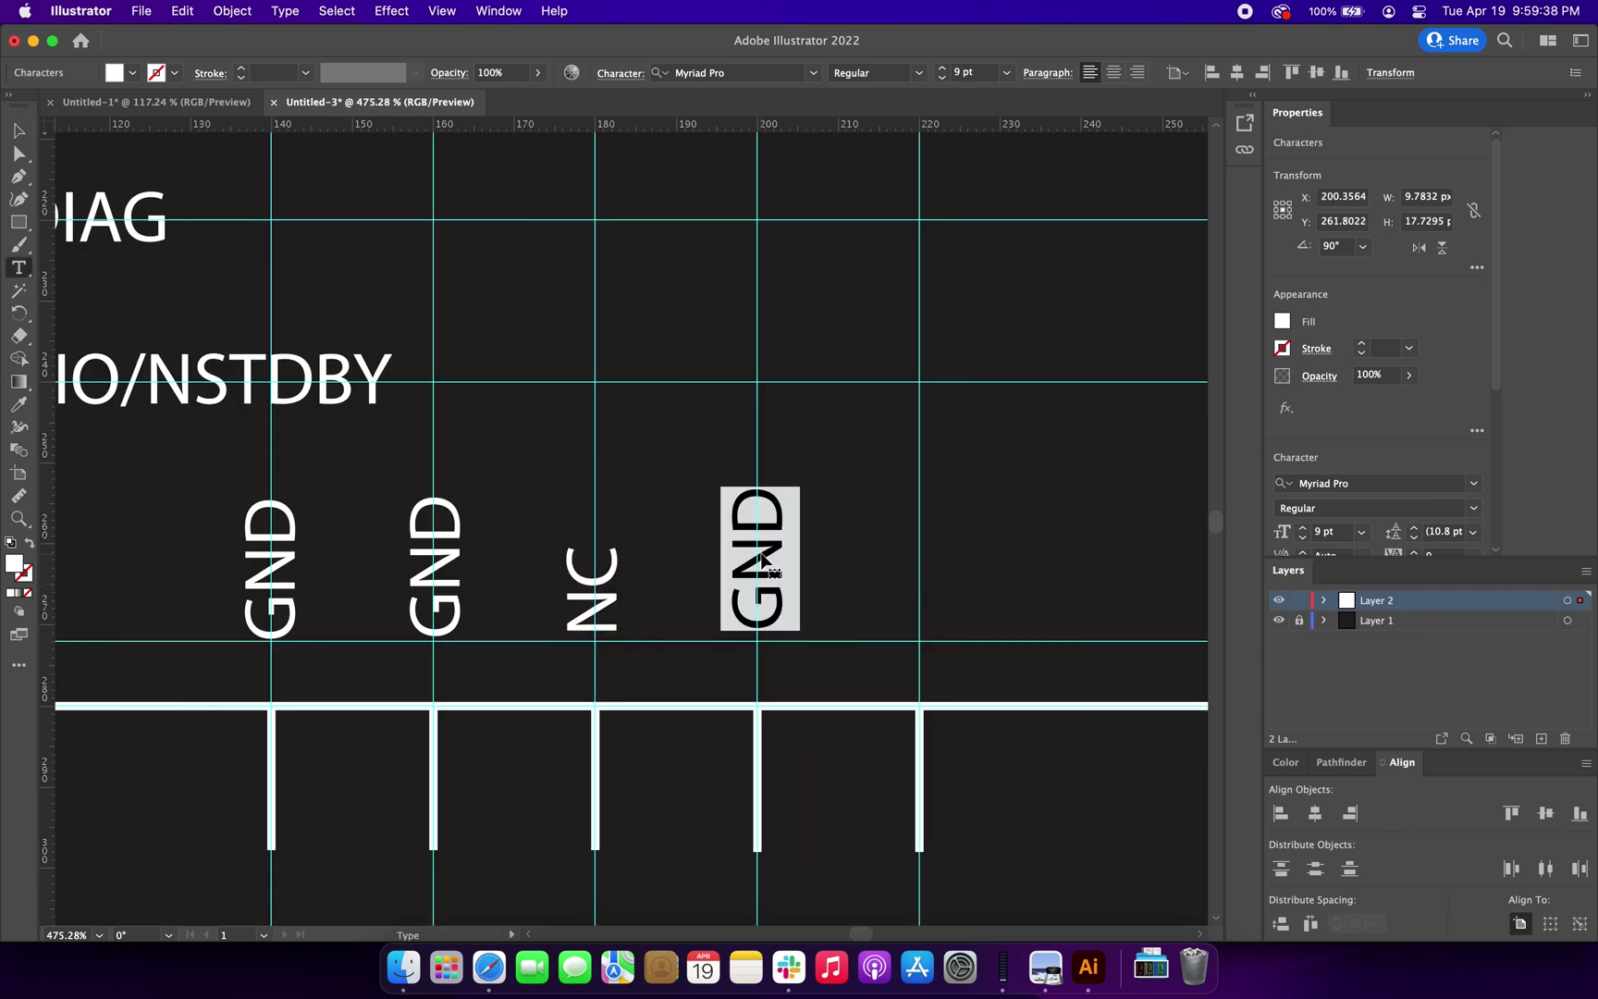
pyautogui.write('PAD')
pyautogui.press('Escape')
pyautogui.press('super+v')
pyautogui.moveTo(656, 541); pyautogui.dragTo(946, 554)
pyautogui.click(847, 481)
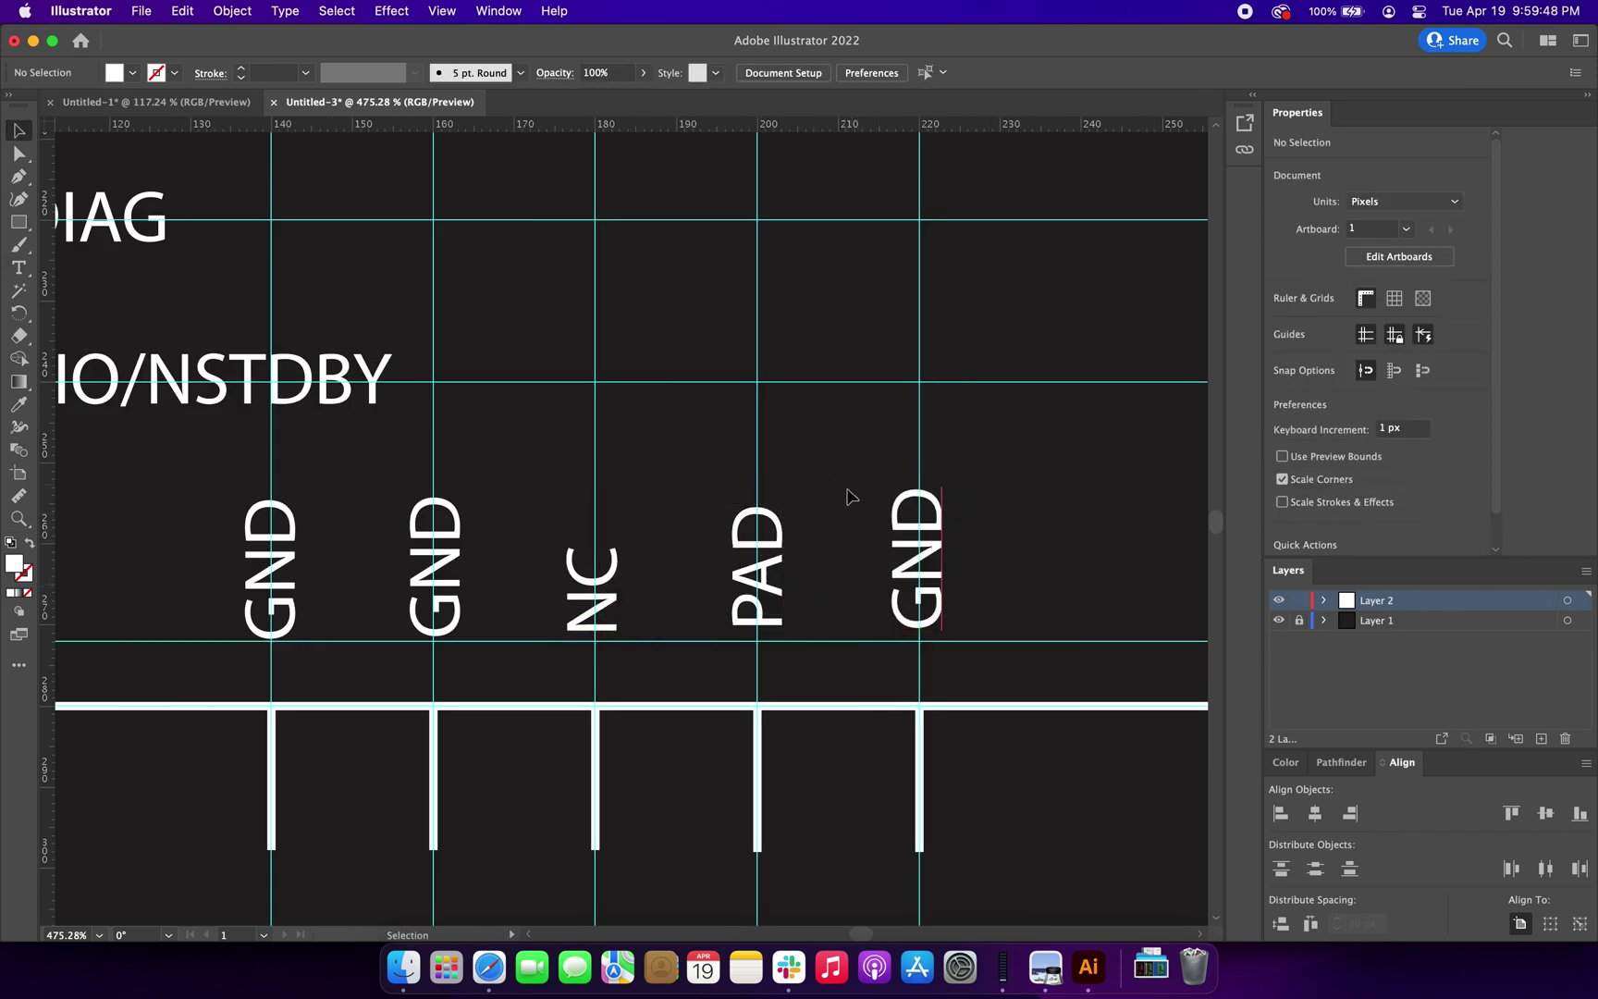
# - Align the lower ends of the five rotated labels along the guide above the rectangle's lower edge
pyautogui.moveTo(985, 470); pyautogui.dragTo(269, 560)
pyautogui.click(275, 560)
pyautogui.click(1580, 813)
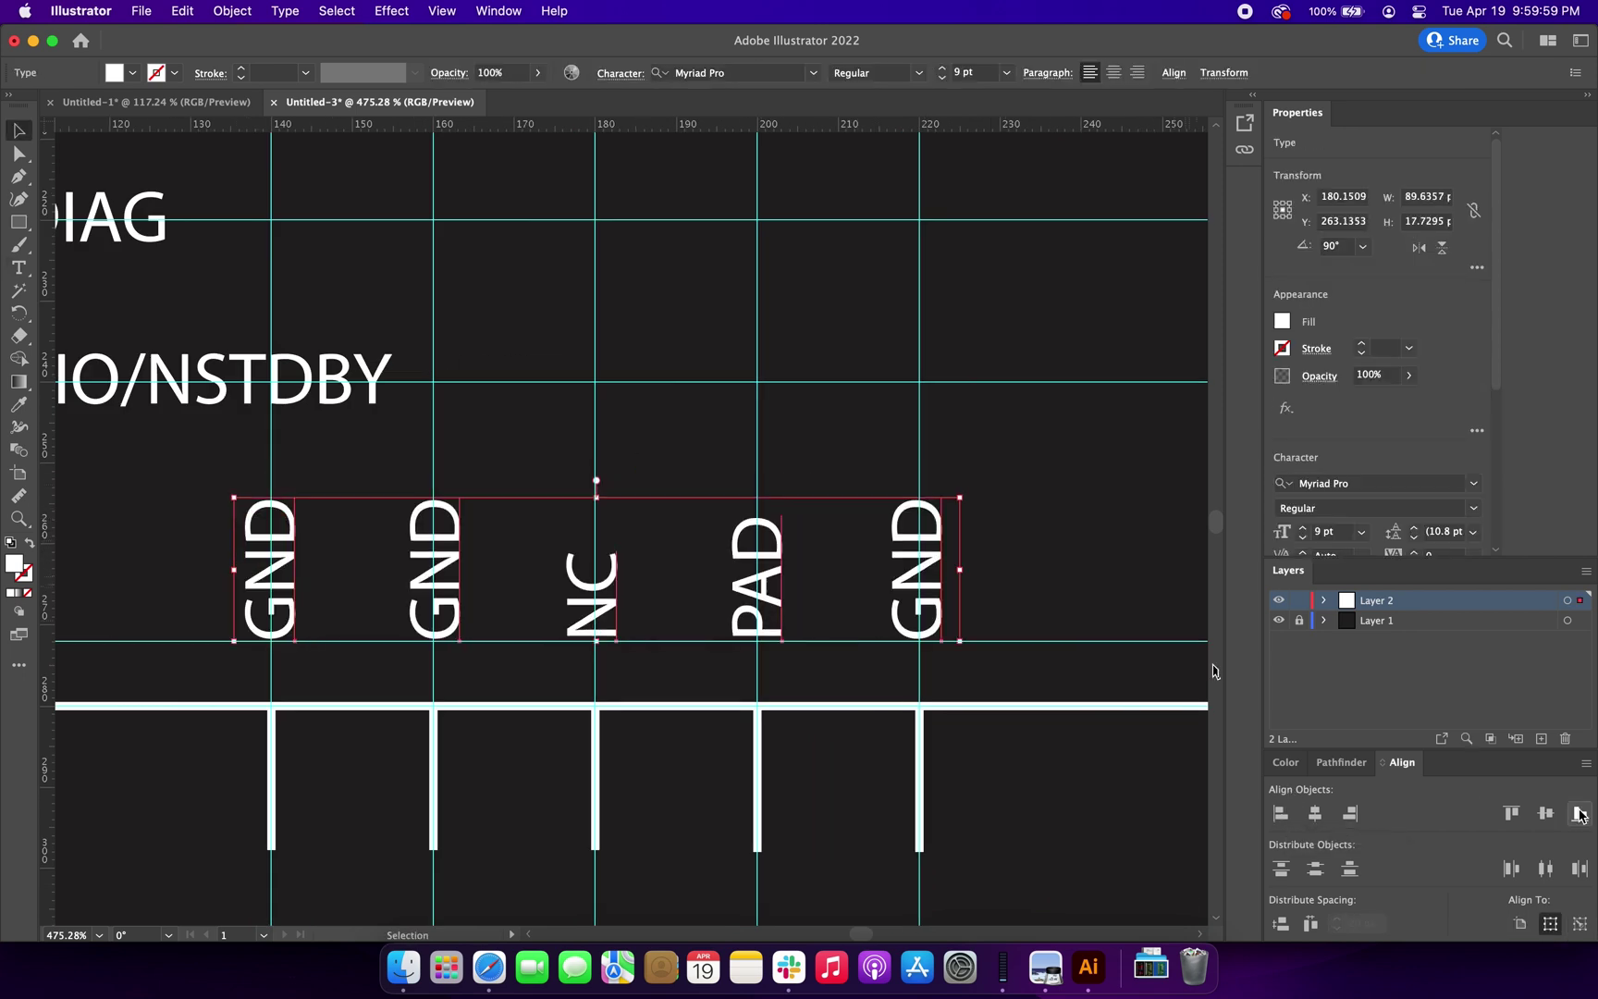
pyautogui.click(1054, 596)
# - Horizontally centre the first two GND labels on their lower pins at 140 and 160 px
pyautogui.click(284, 574)
pyautogui.keyDown('shift'); pyautogui.click(271, 782); pyautogui.keyUp('shift')
pyautogui.click(1349, 485)
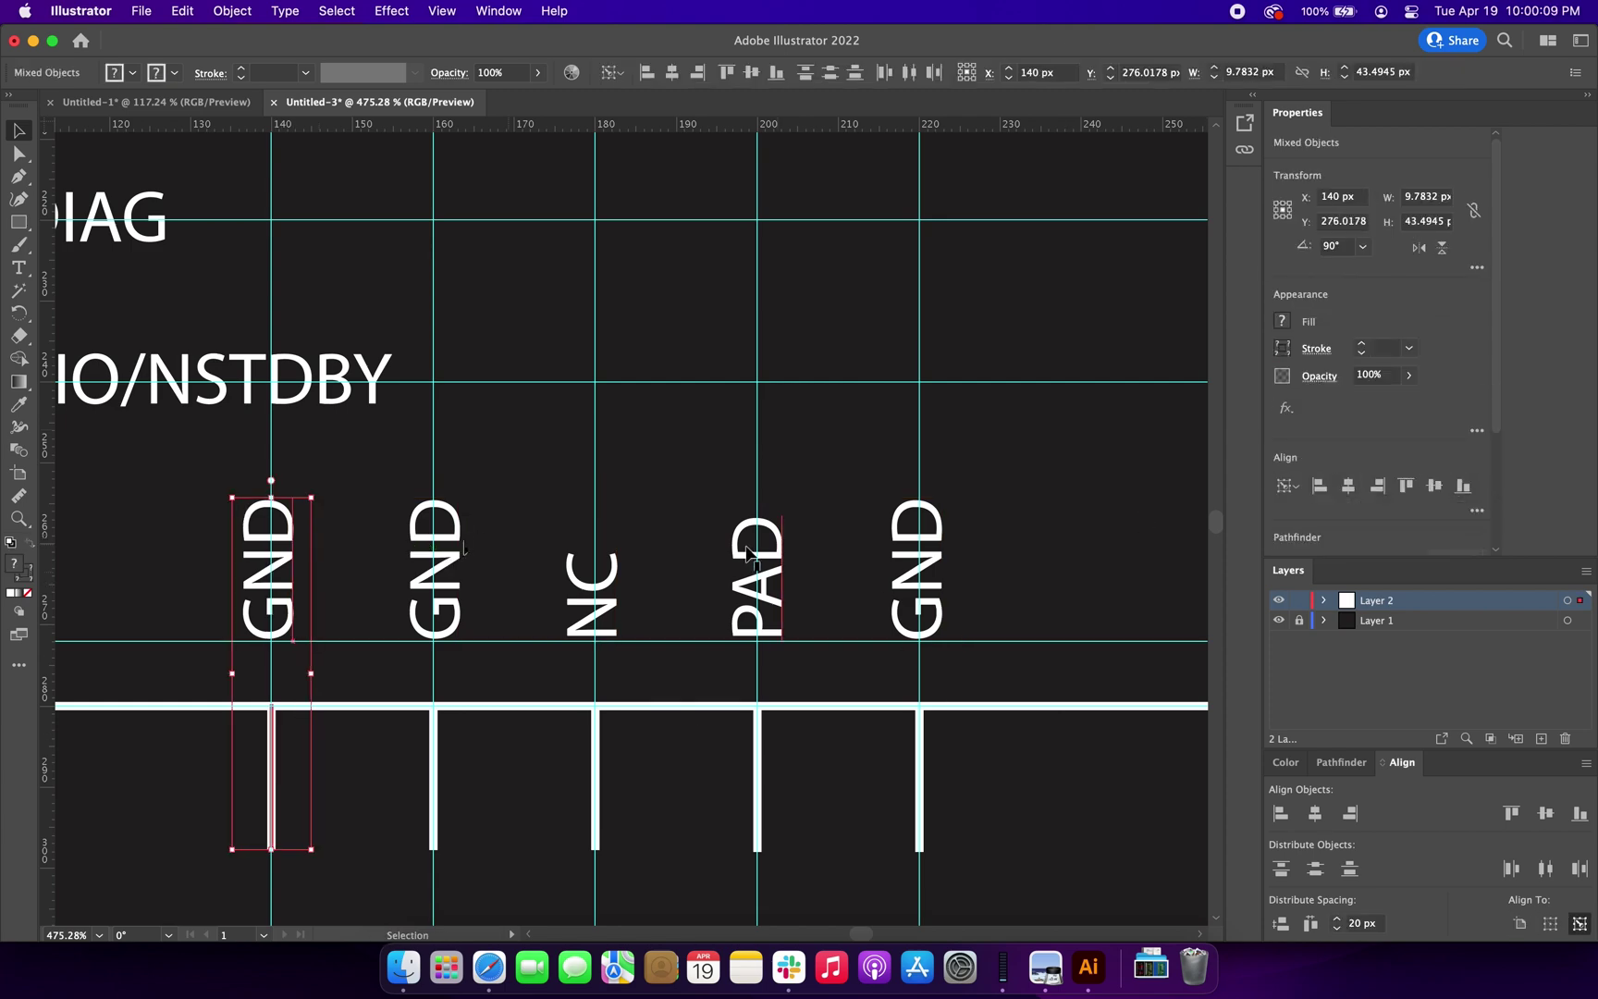
pyautogui.click(435, 573)
pyautogui.keyDown('shift'); pyautogui.click(433, 768); pyautogui.keyUp('shift')
pyautogui.click(1348, 486)
# - Horizontally centre the NC and PAD labels on their lower pins at 180 and 200 px
pyautogui.click(593, 596)
pyautogui.keyDown('shift'); pyautogui.click(597, 740); pyautogui.keyUp('shift')
pyautogui.click(1348, 486)
pyautogui.click(757, 578)
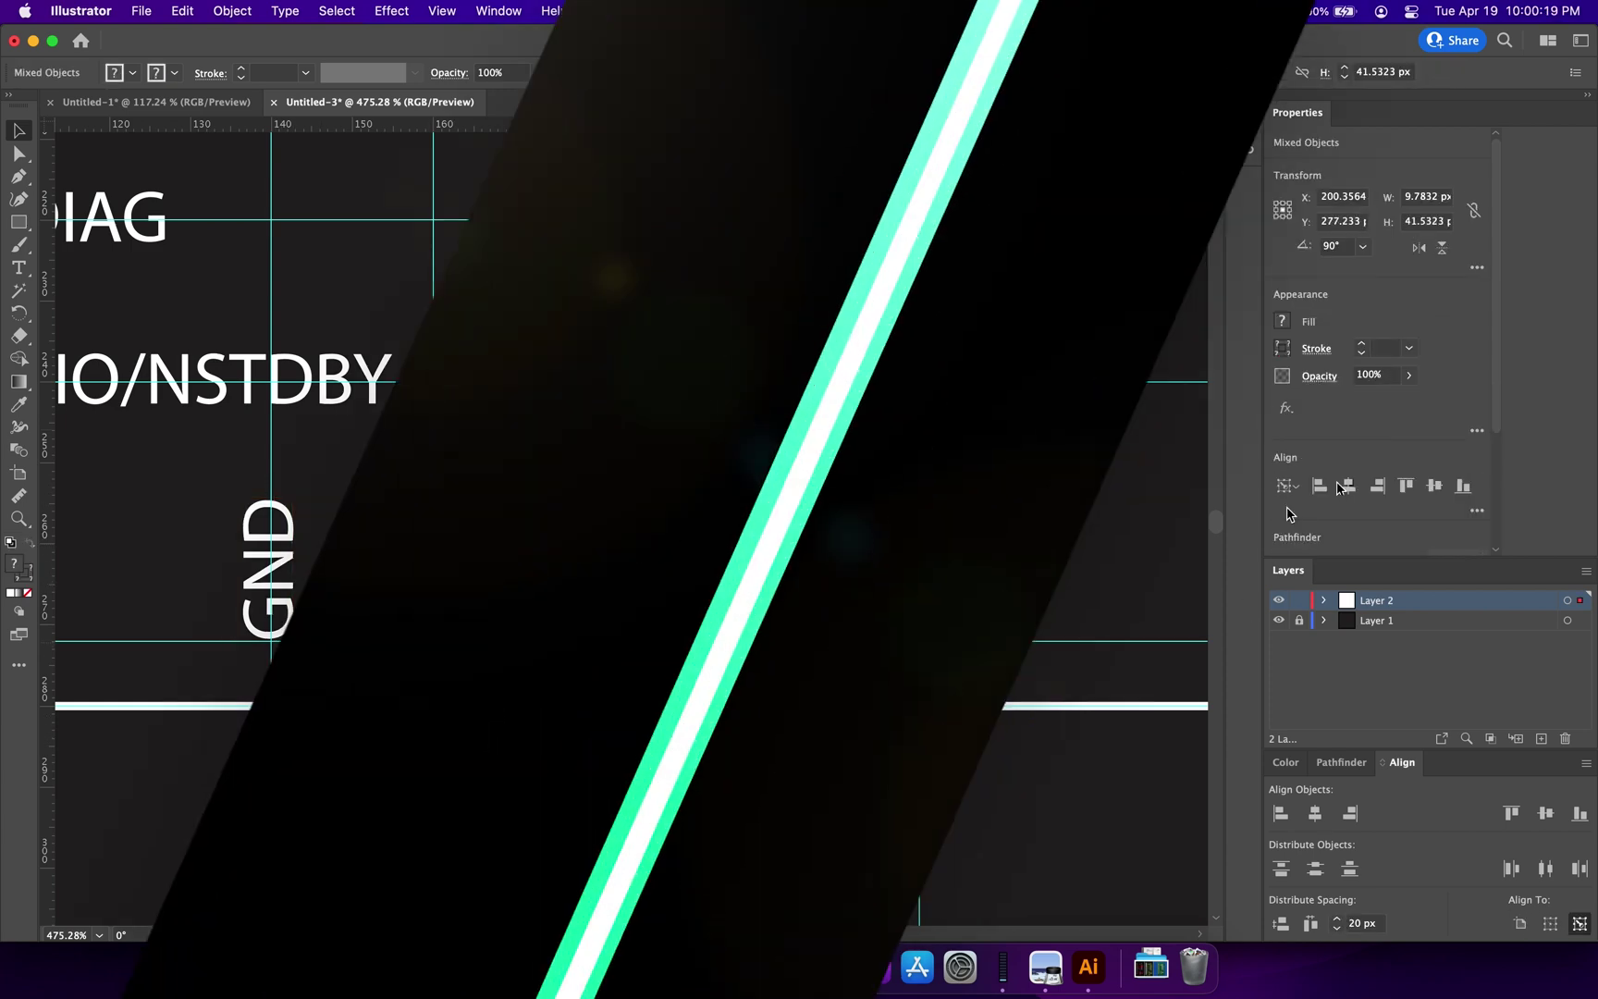
# - Hide the guides and select the complete symbol artwork, including the body, pins and labels
pyautogui.scroll(-5, 865, 366)
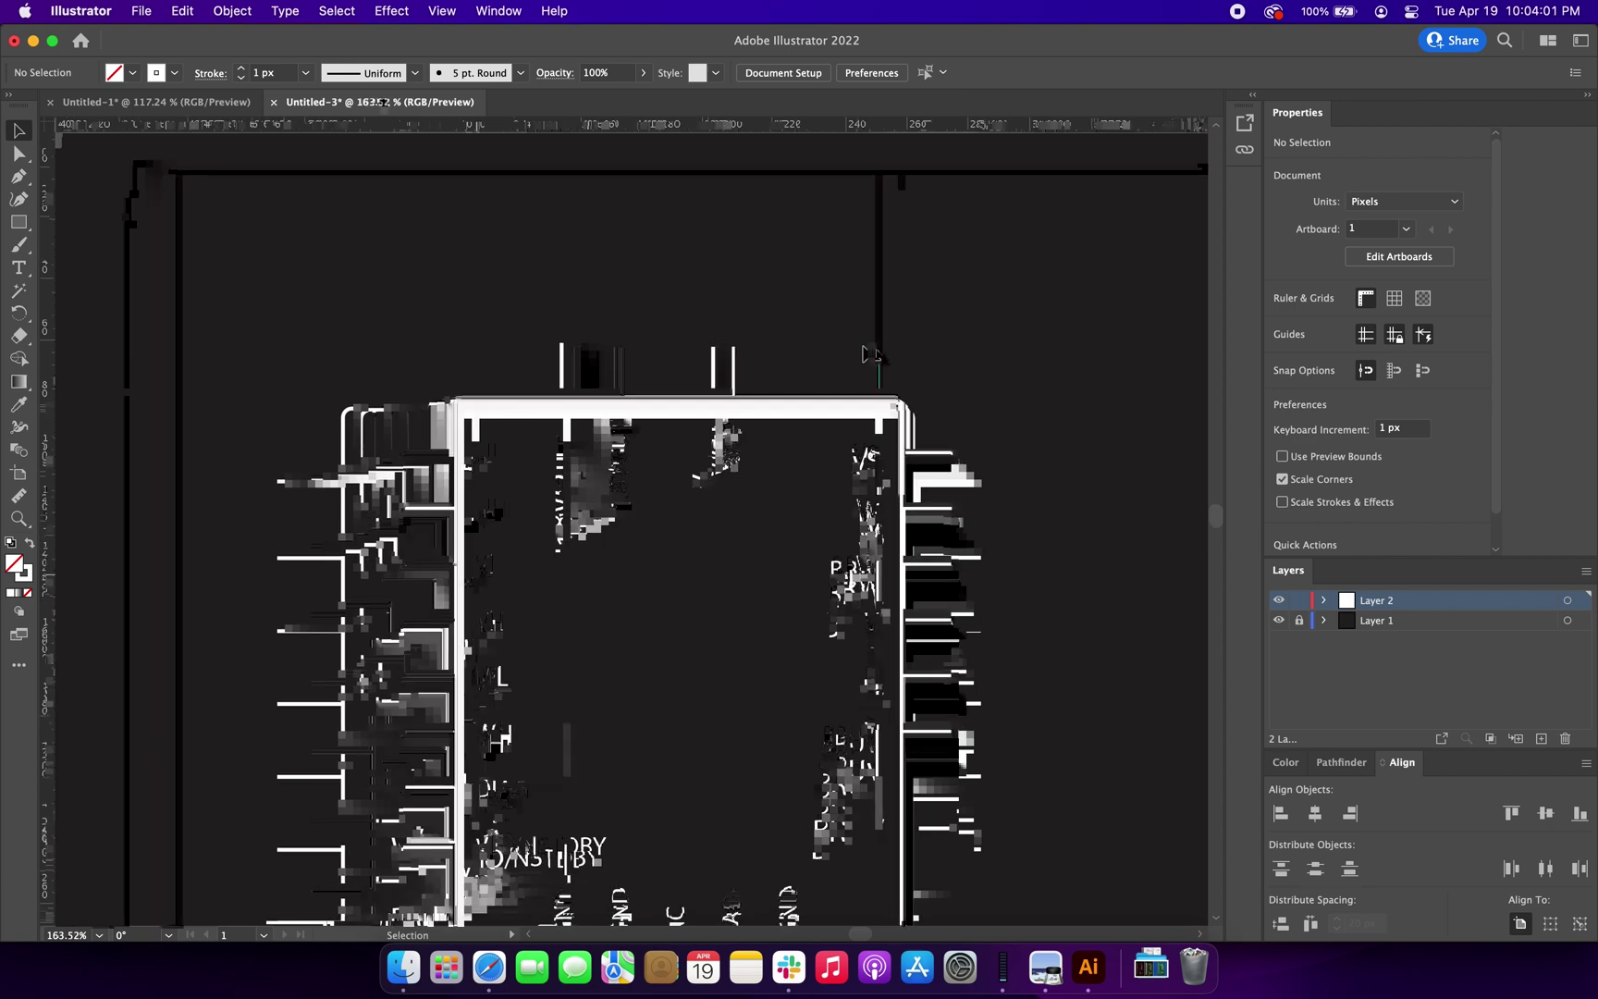
pyautogui.scroll(-4, 876, 359)
pyautogui.press('super+semicolon')
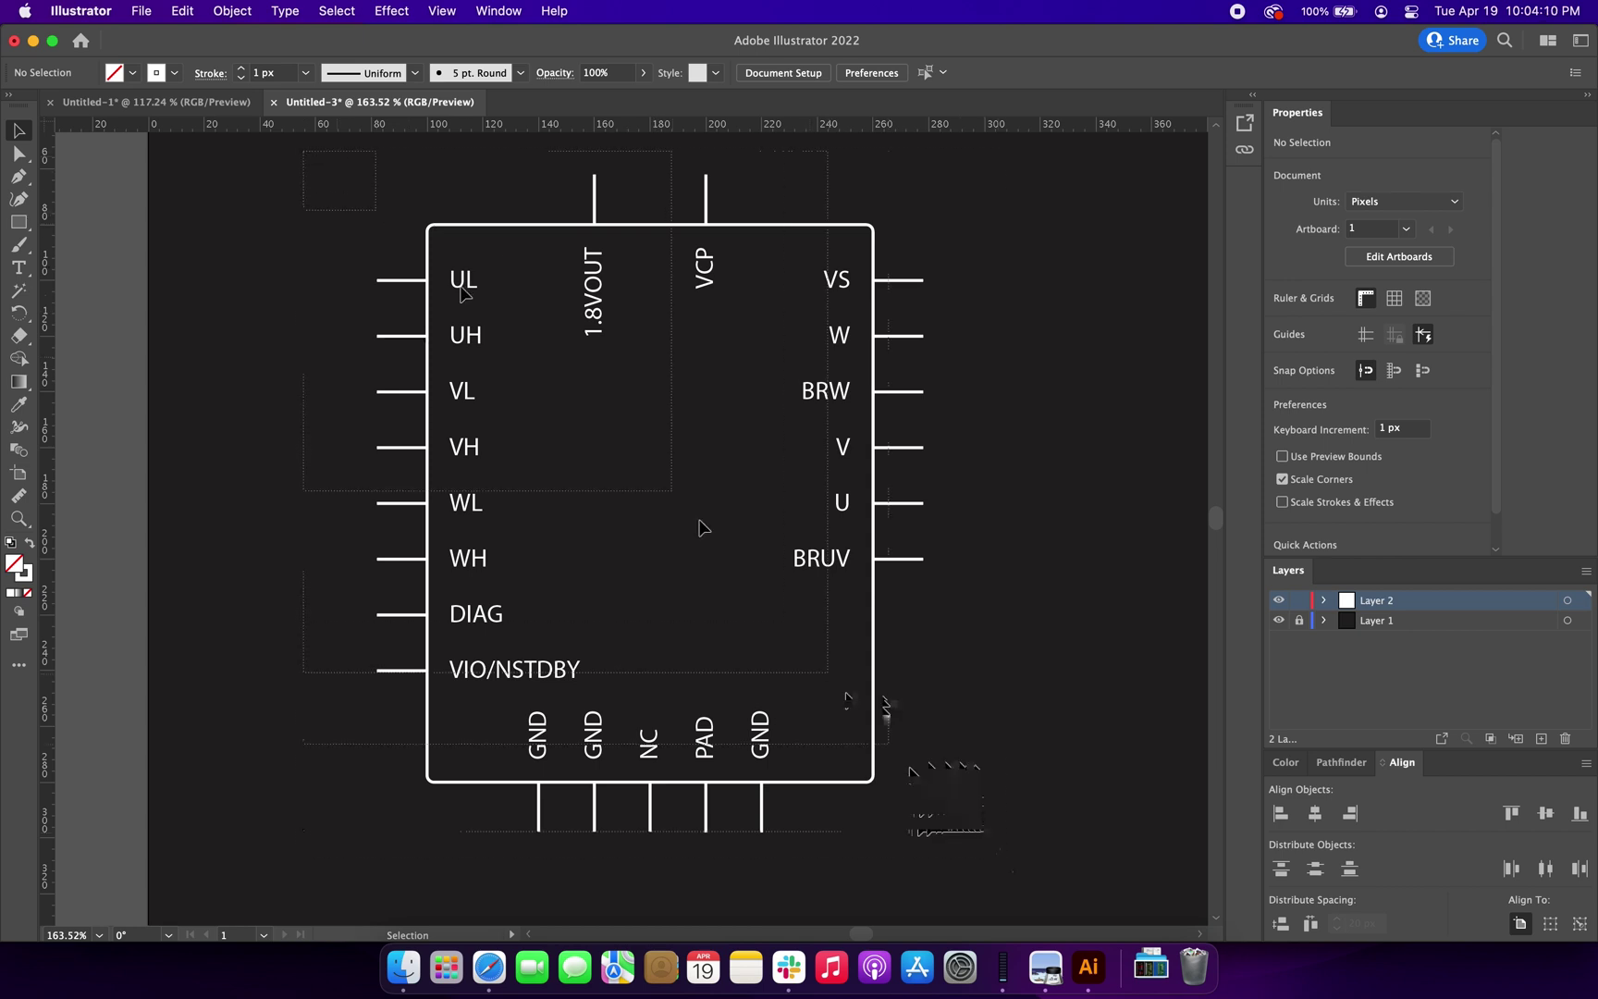
pyautogui.moveTo(700, 527); pyautogui.dragTo(1010, 874)
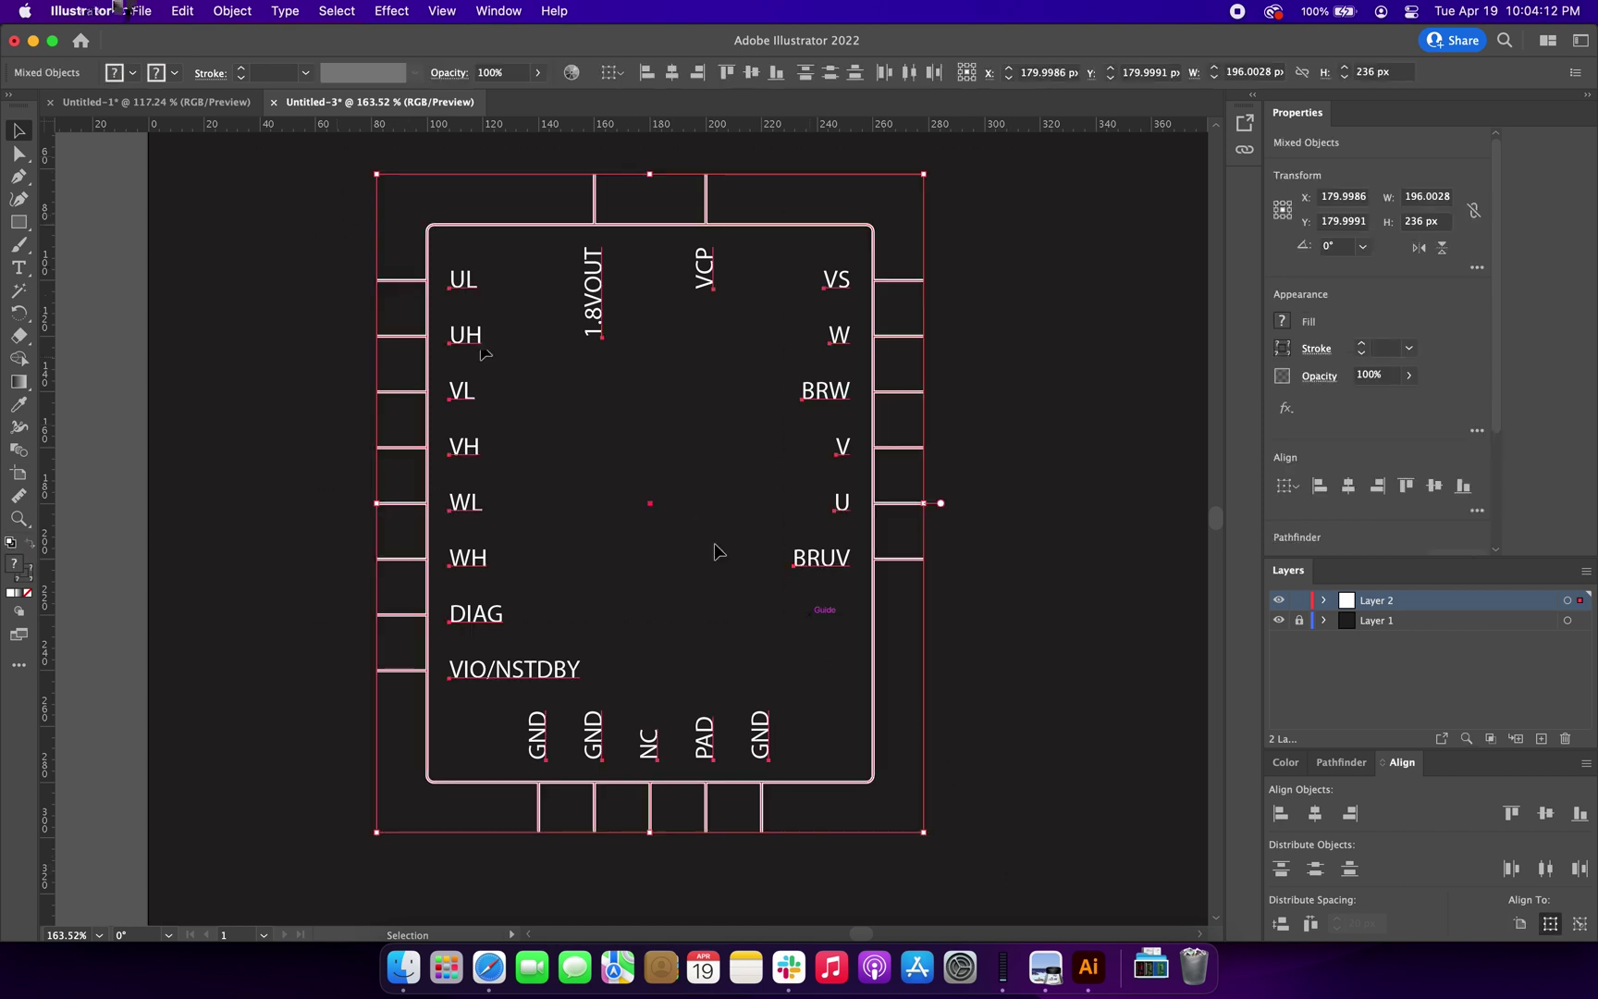
# - Export the selected symbol artwork as an SVG asset into the ep7 folder inside Documents > Overshoot
pyautogui.click(138, 9)
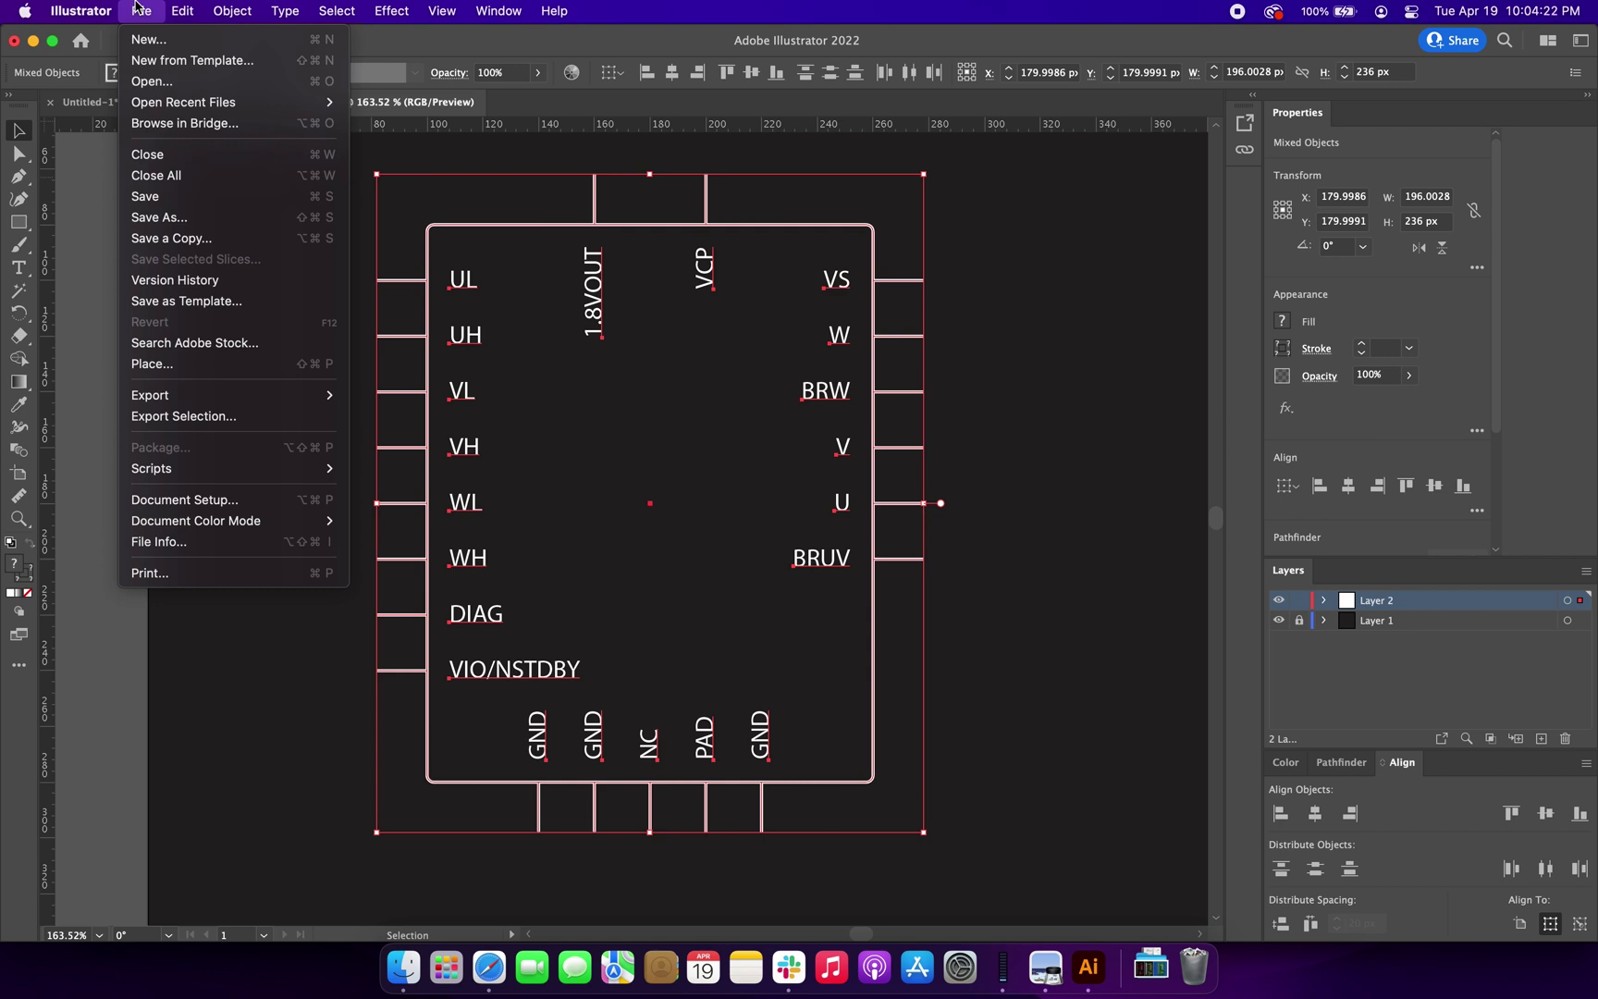
pyautogui.click(269, 417)
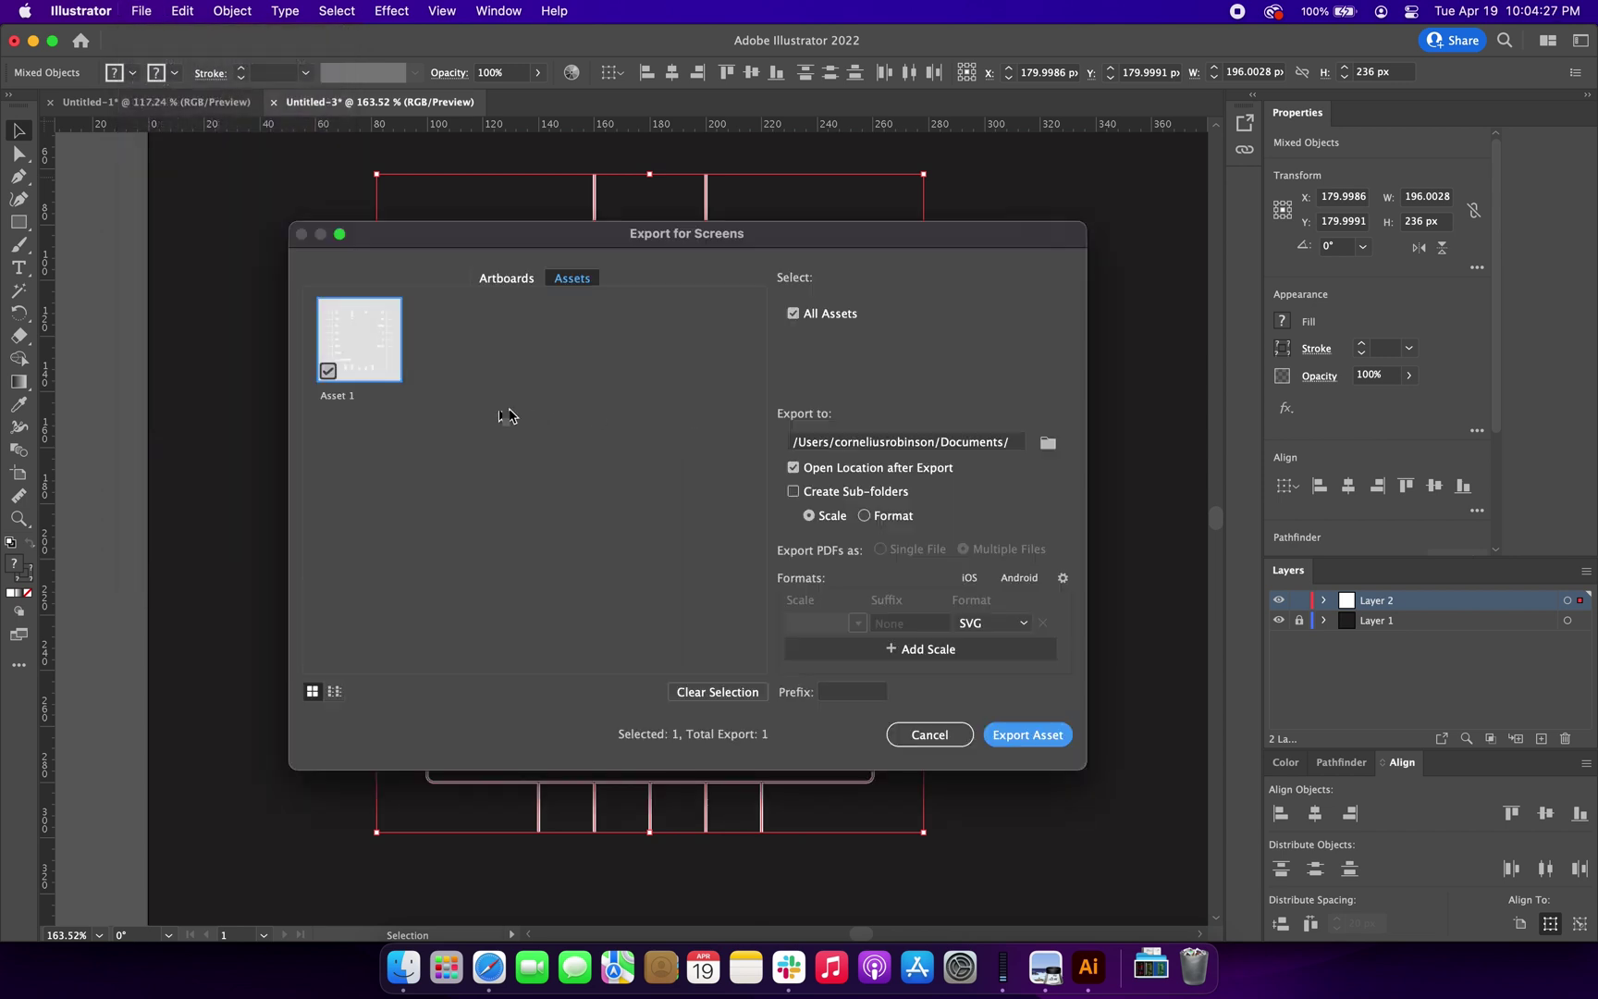
pyautogui.click(1048, 445)
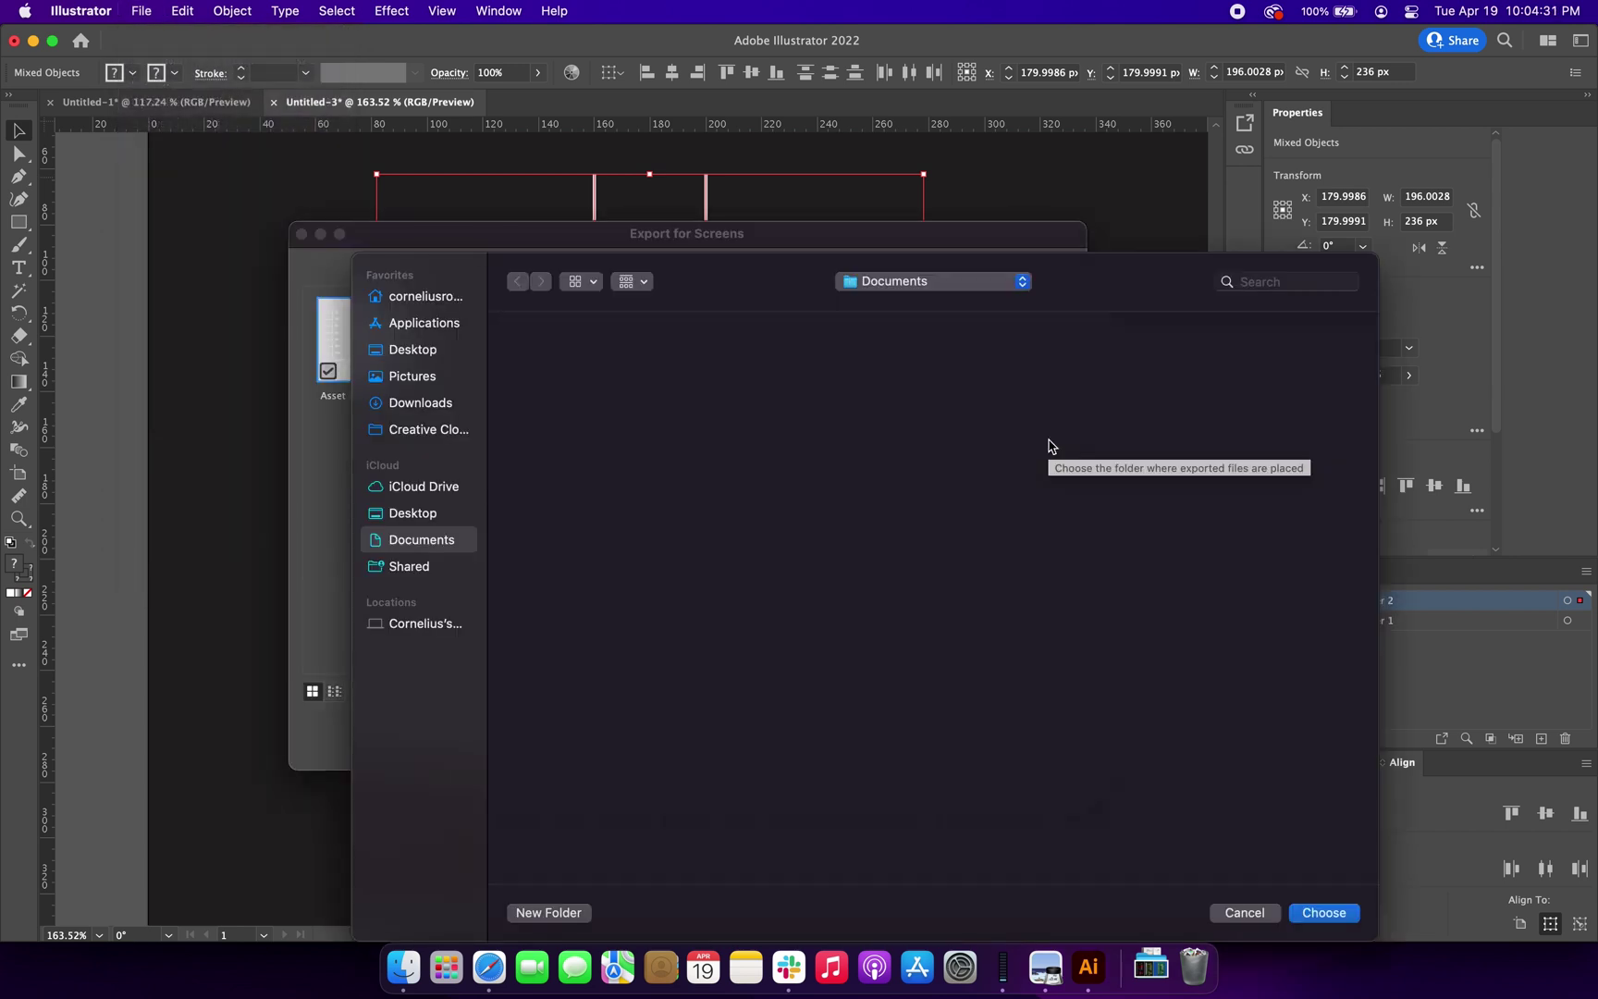
pyautogui.click(982, 283)
pyautogui.click(982, 284)
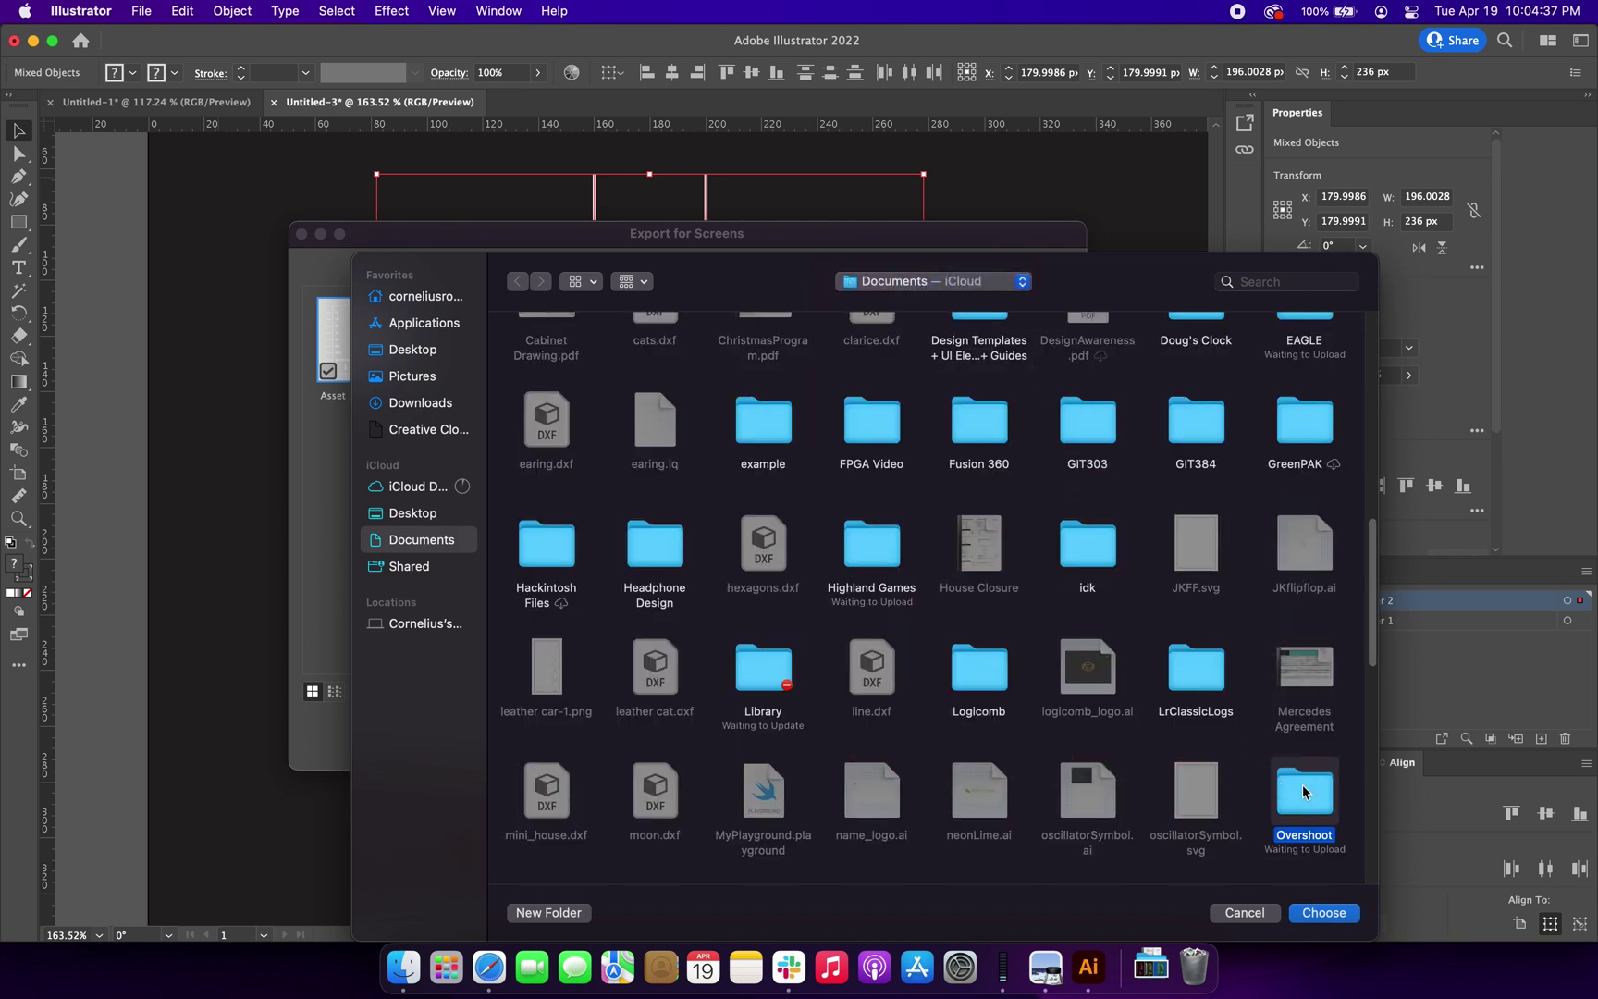
pyautogui.doubleClick(1302, 784)
pyautogui.doubleClick(557, 379)
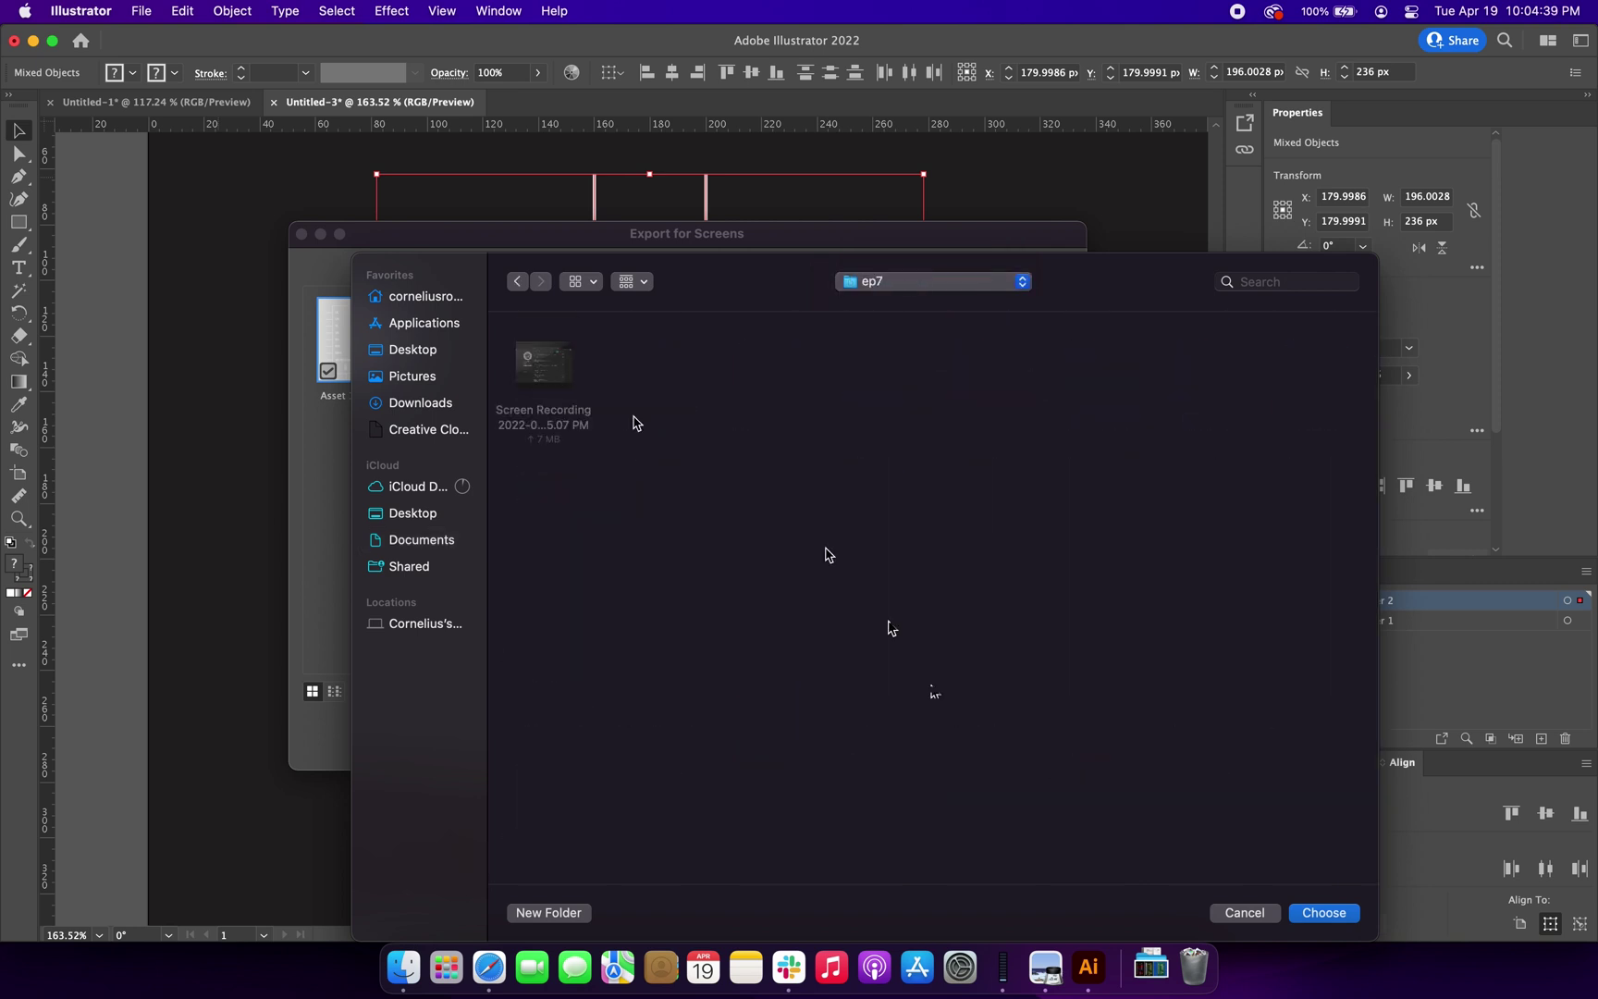
pyautogui.click(1323, 913)
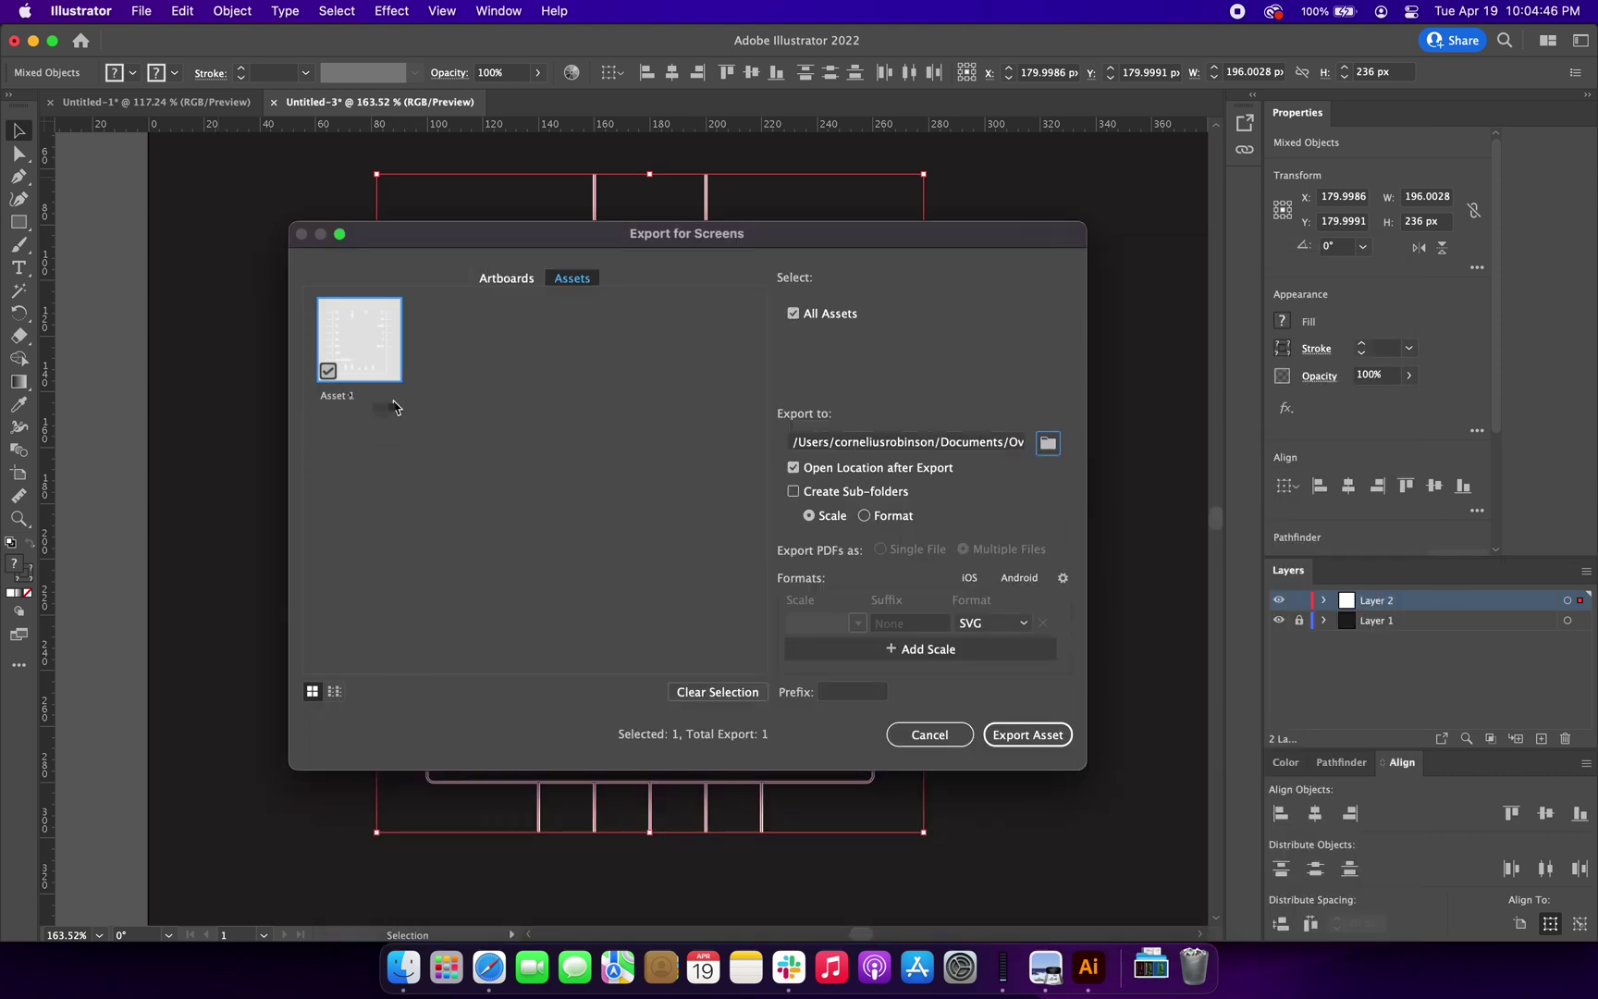
pyautogui.click(1044, 743)
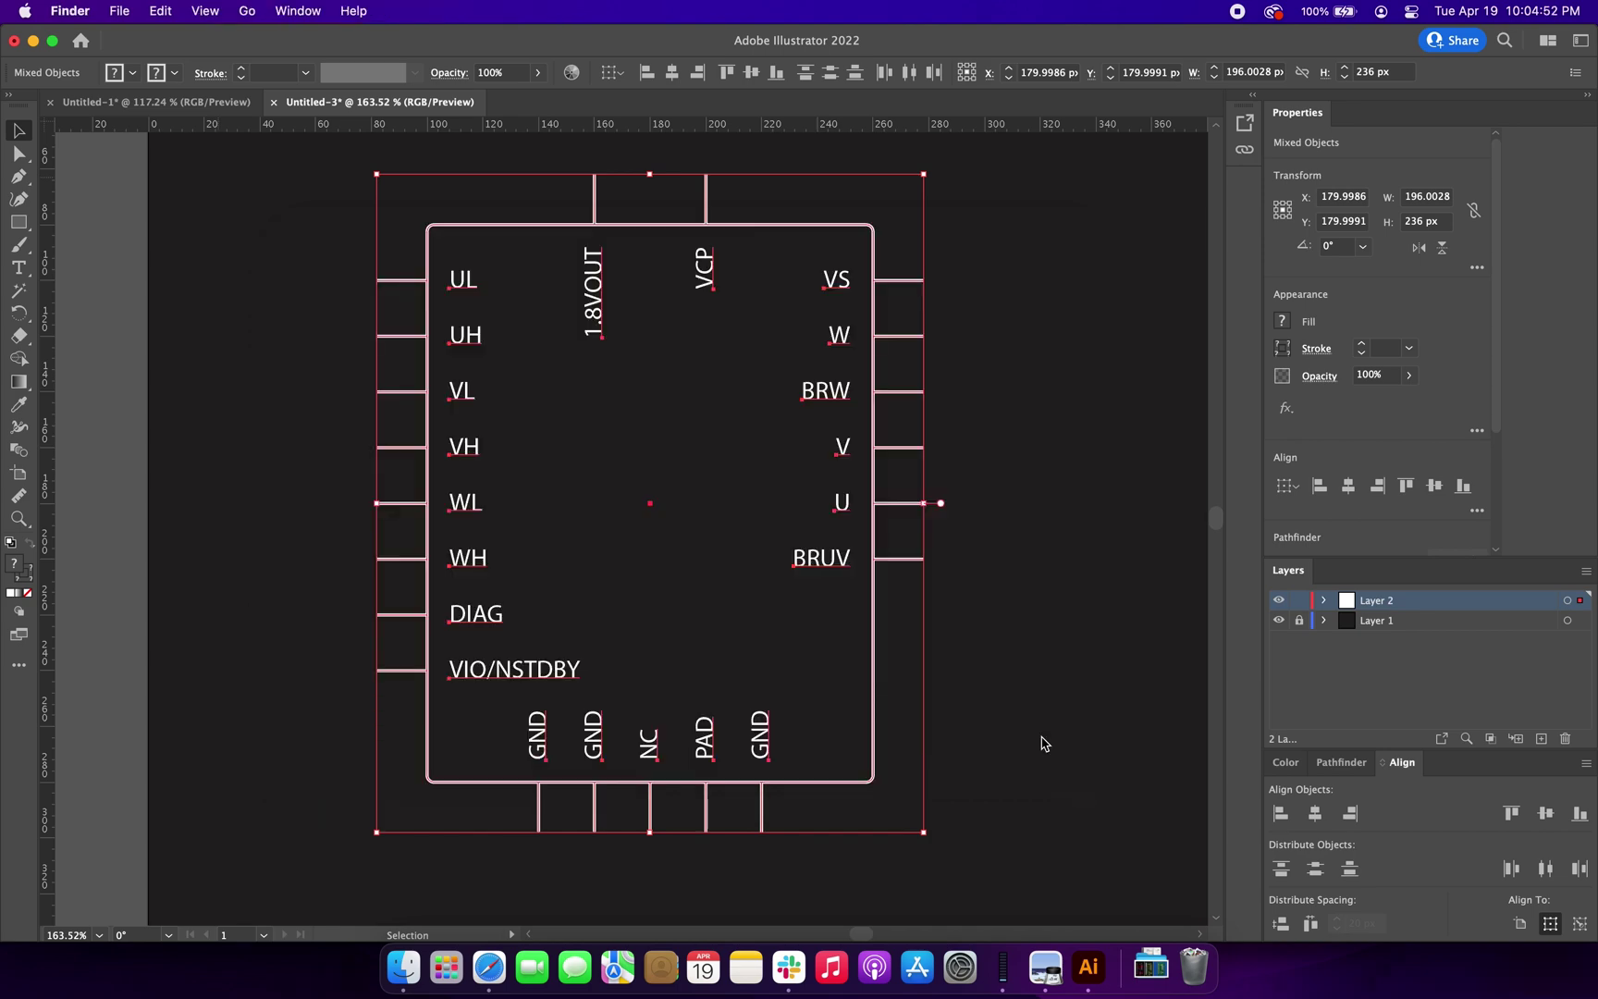
# - Switch to Flux and upload Asset 1.svg from the ep7 folder as an asset of the BLDC Driver part
pyautogui.hotkey('ctrl', 'Right')
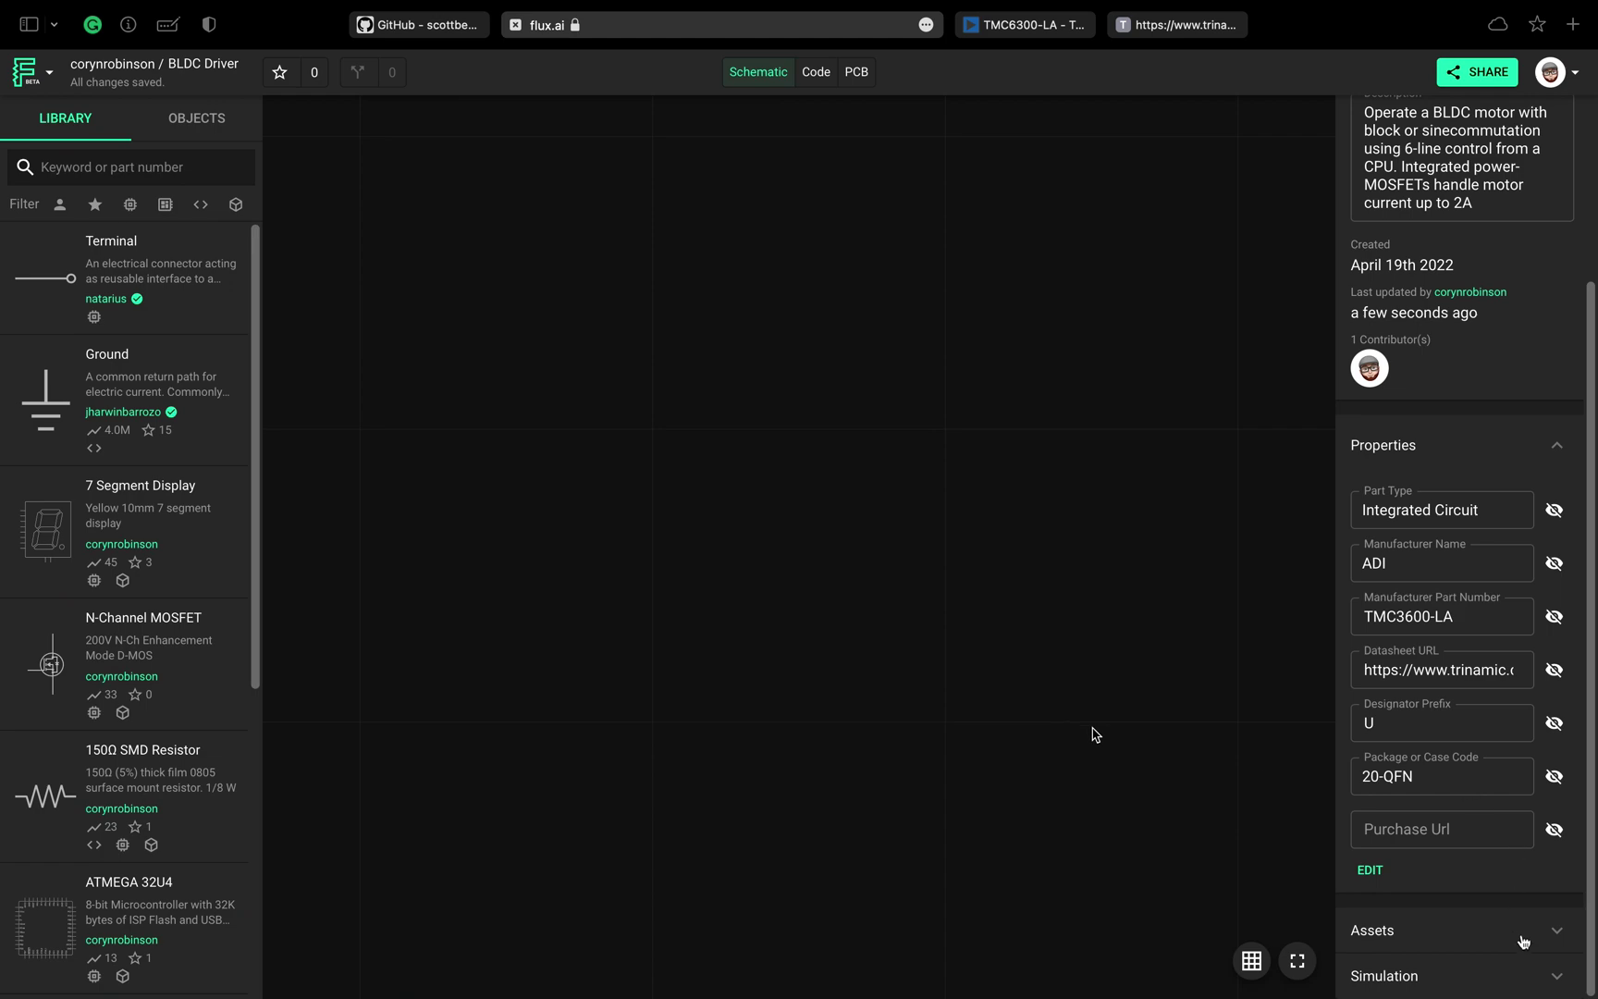
pyautogui.click(1523, 935)
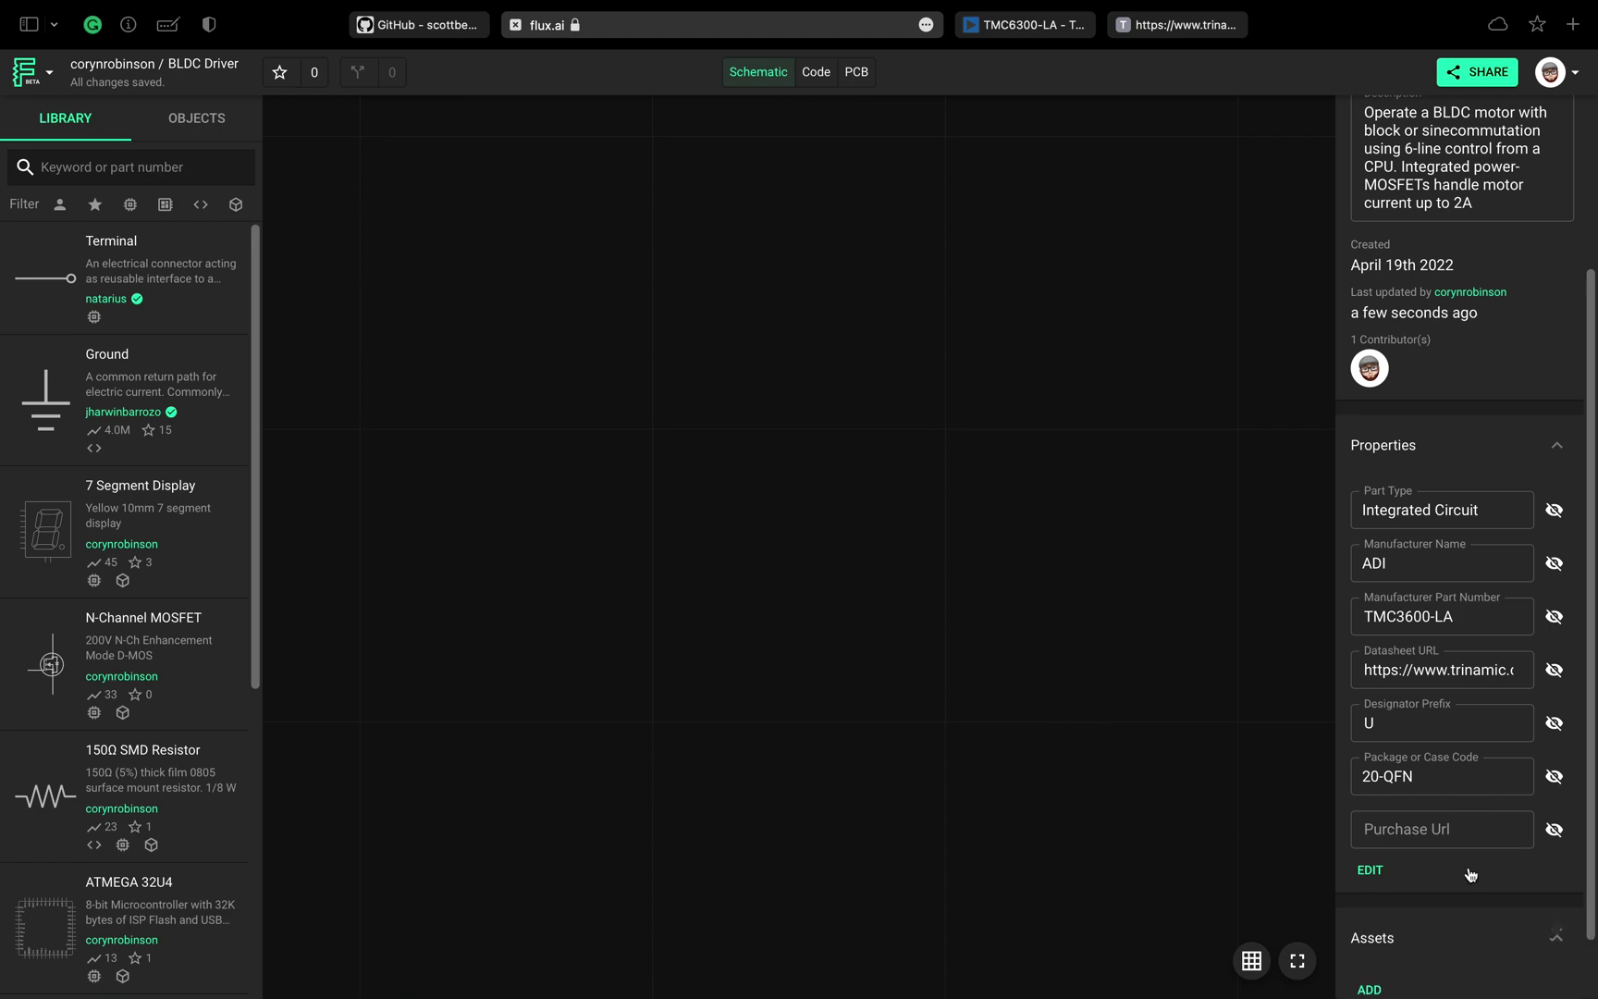
pyautogui.scroll(-2, 1463, 814)
pyautogui.click(1369, 916)
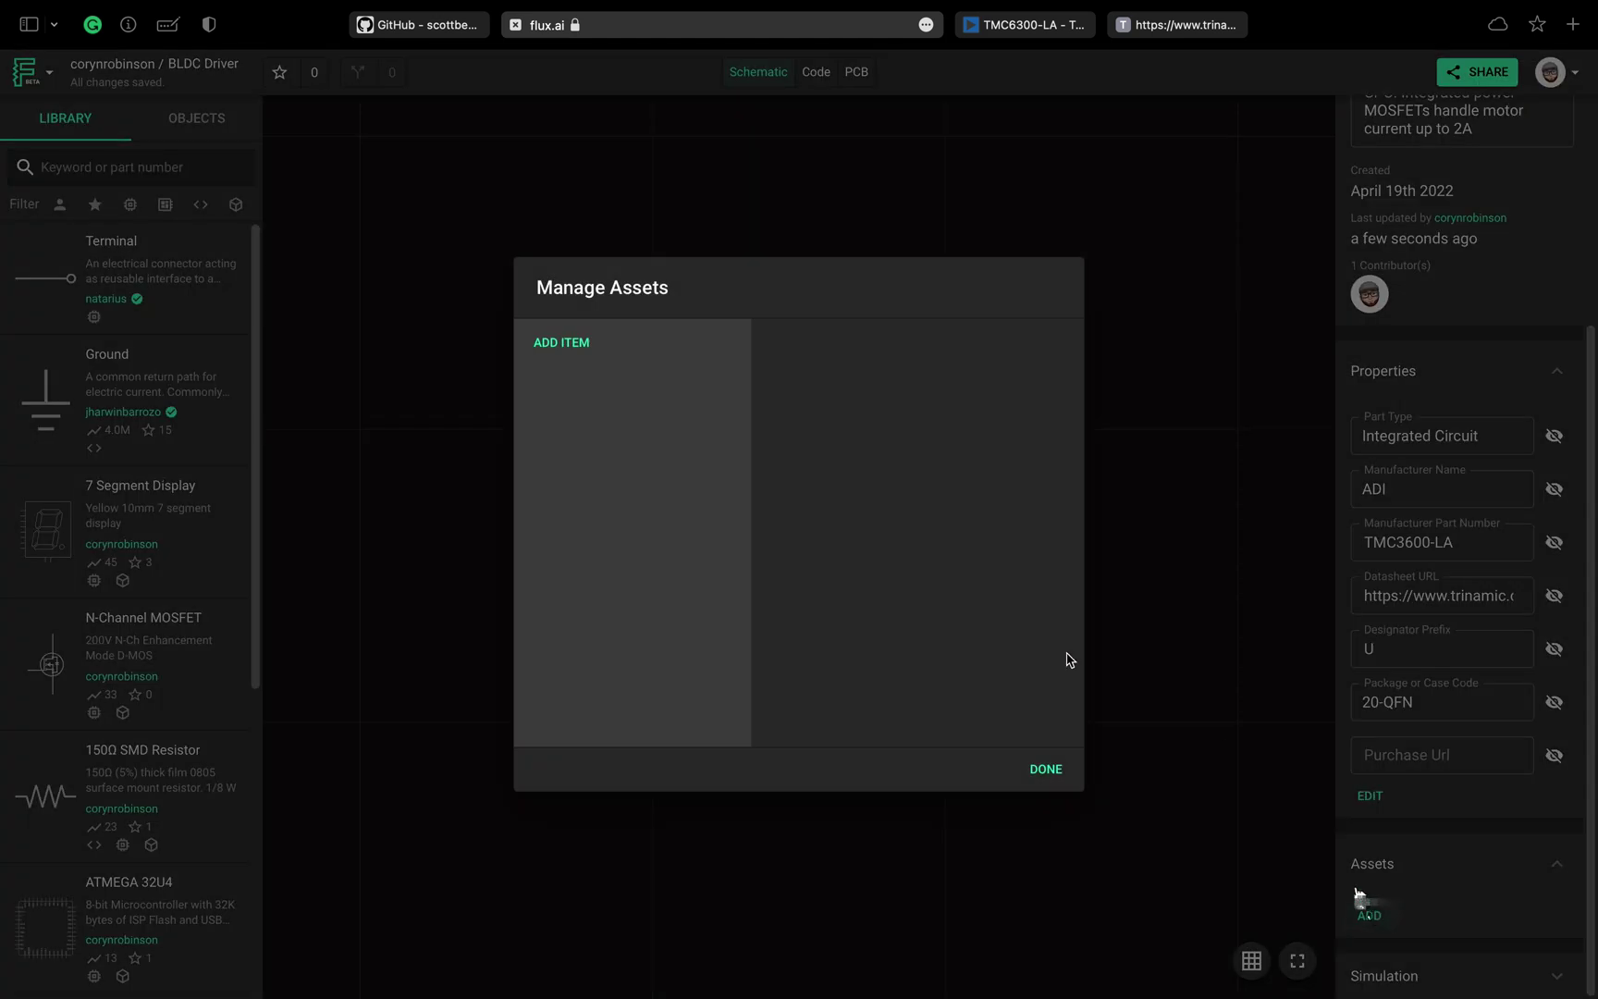
pyautogui.click(568, 350)
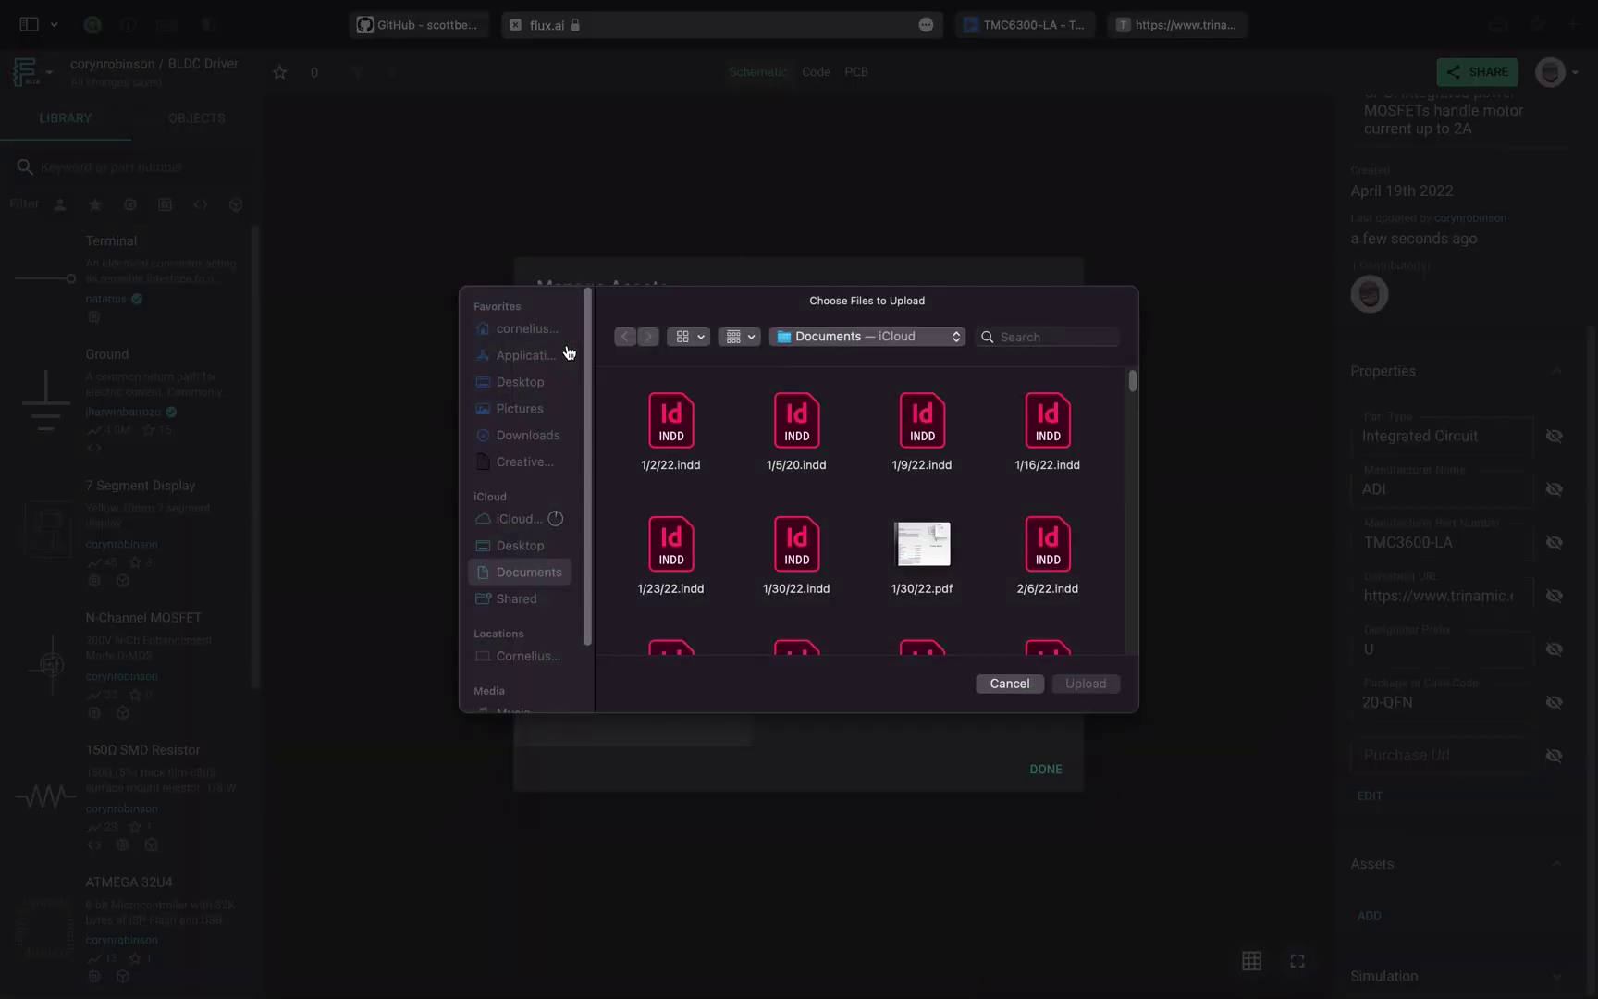
pyautogui.click(954, 338)
pyautogui.click(877, 413)
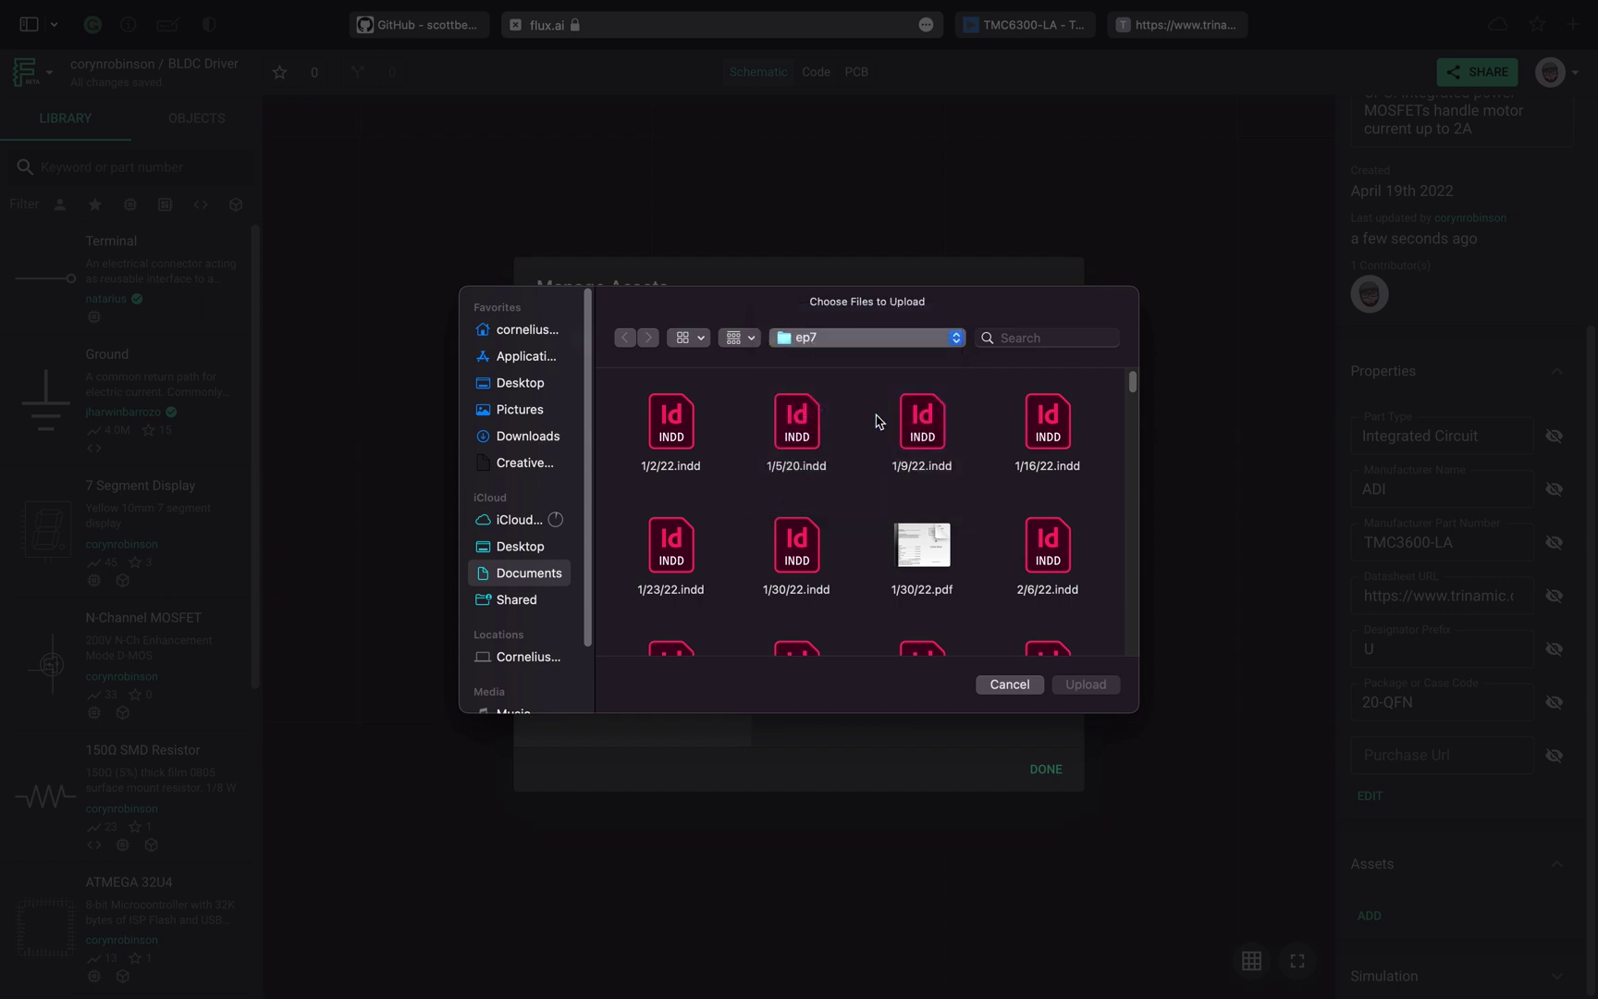
pyautogui.doubleClick(652, 421)
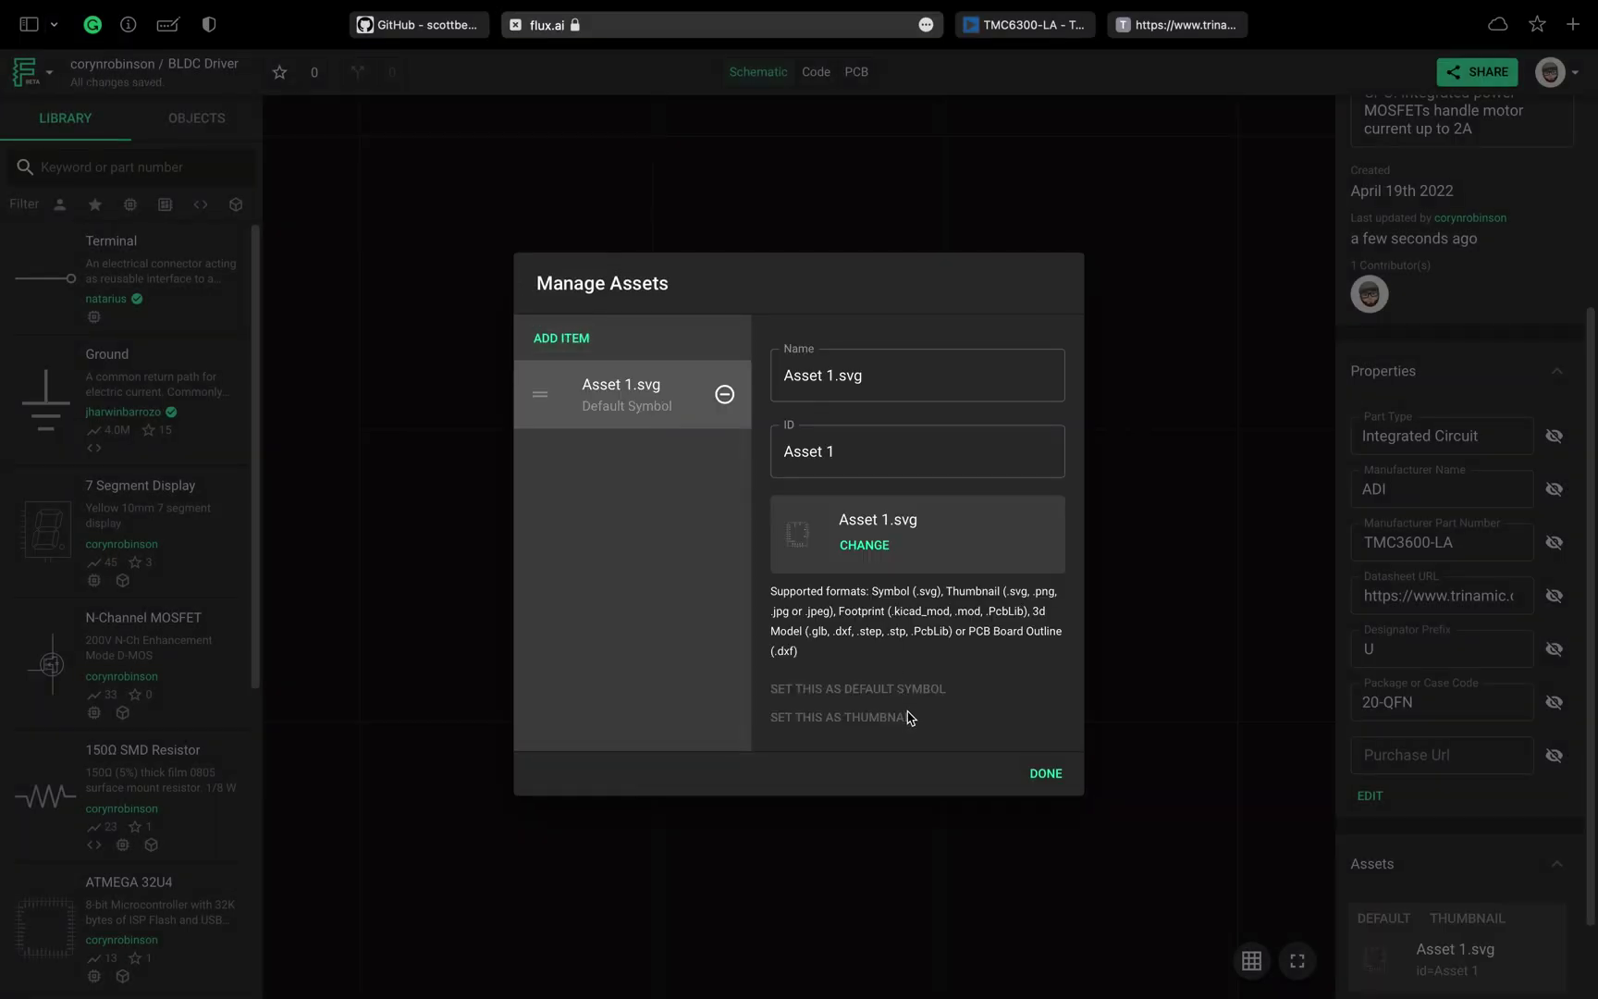
pyautogui.click(1045, 776)
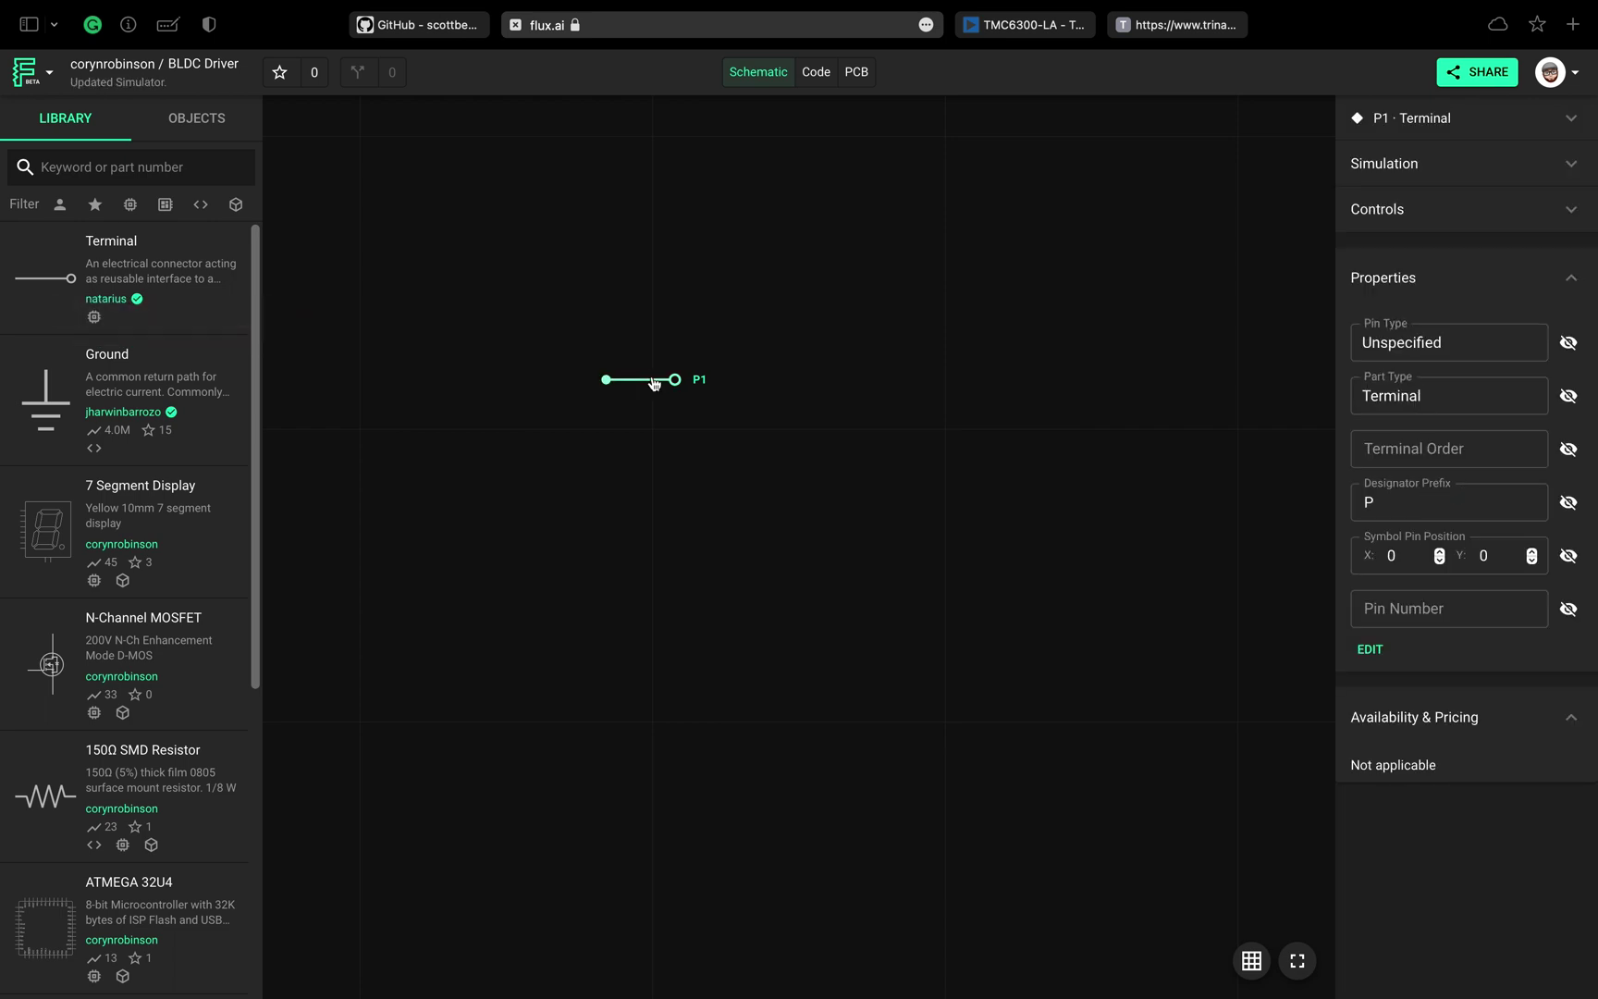
# - Place six terminals one below another in a column on the schematic canvas
pyautogui.press('super+v')
pyautogui.moveTo(655, 381); pyautogui.dragTo(658, 317)
pyautogui.click(487, 399)
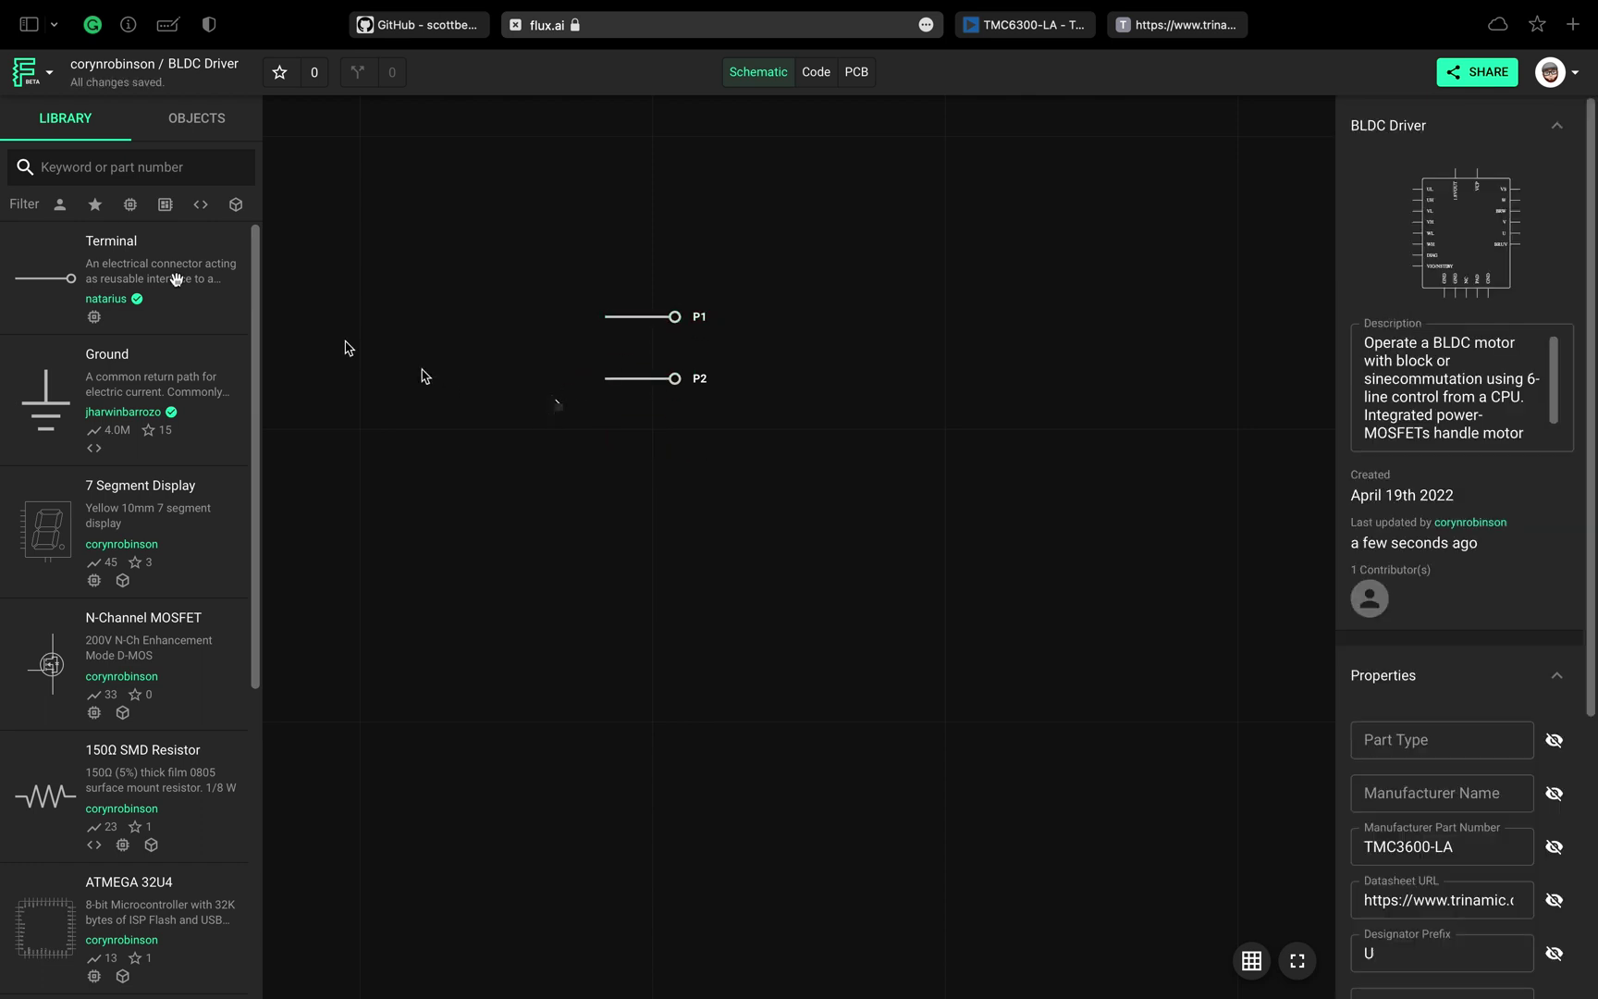
pyautogui.moveTo(102, 278); pyautogui.dragTo(639, 453)
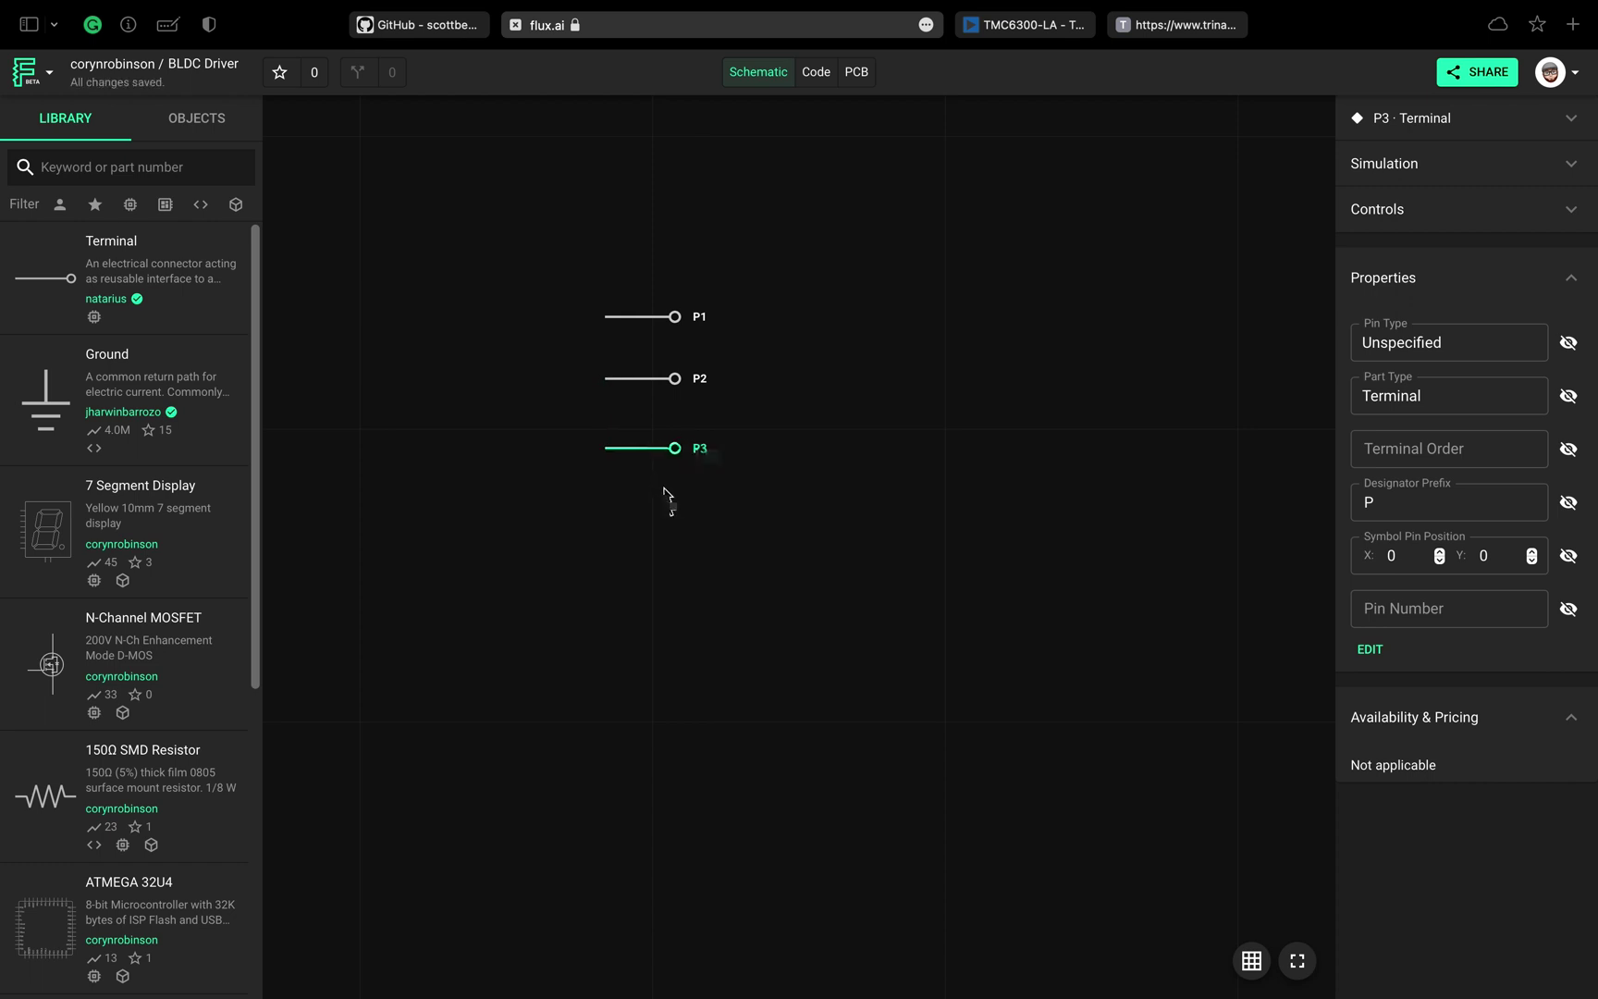
pyautogui.press('super+c')
pyautogui.press('super+v')
pyautogui.moveTo(663, 525); pyautogui.dragTo(642, 503)
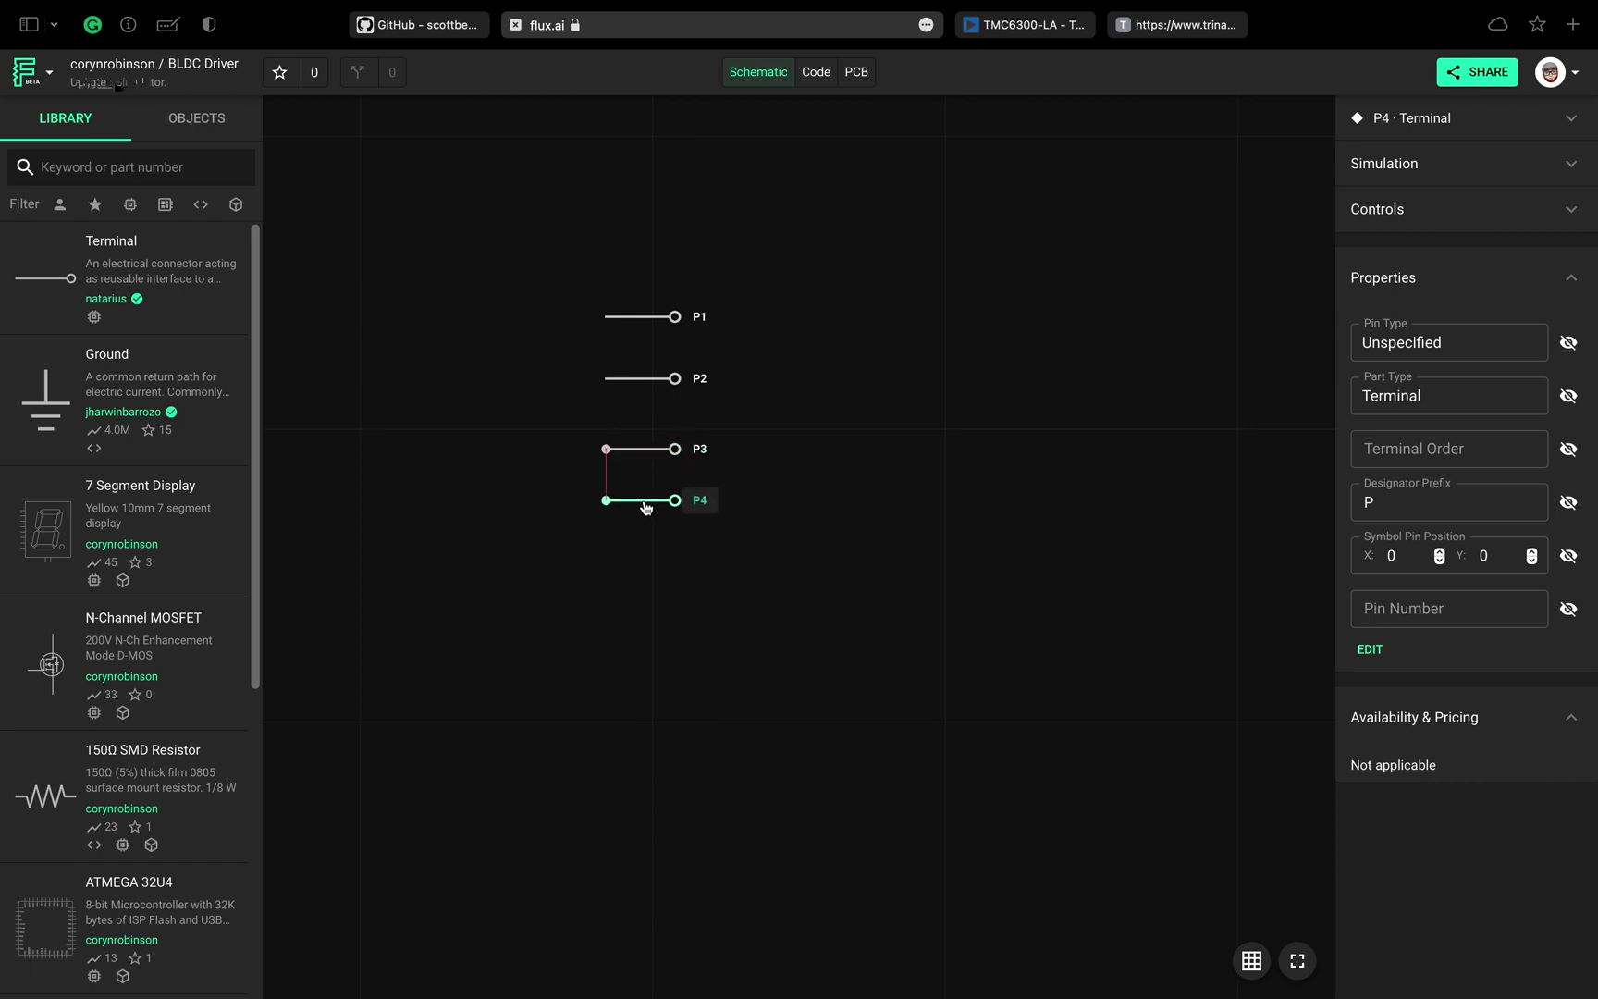
pyautogui.press('super+v')
pyautogui.moveTo(642, 595); pyautogui.dragTo(642, 661)
pyautogui.press('super+v')
# - Select all six terminals in the column and space them evenly
pyautogui.moveTo(510, 255); pyautogui.dragTo(749, 785)
pyautogui.rightClick(645, 594)
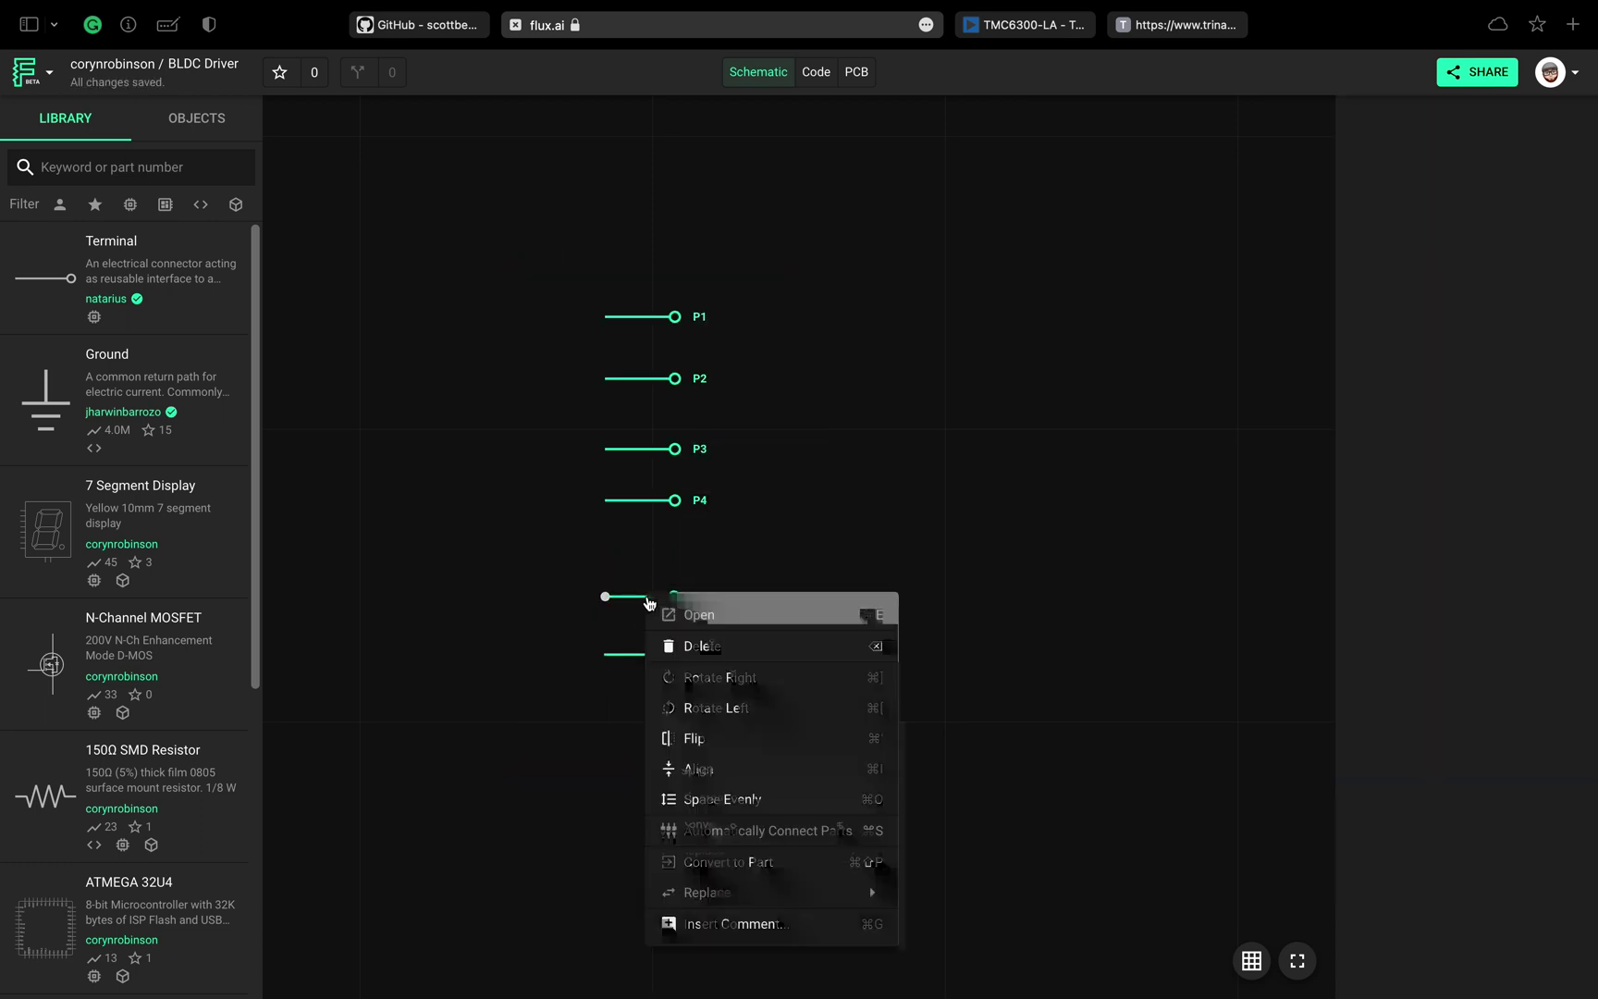
pyautogui.click(728, 801)
pyautogui.click(742, 728)
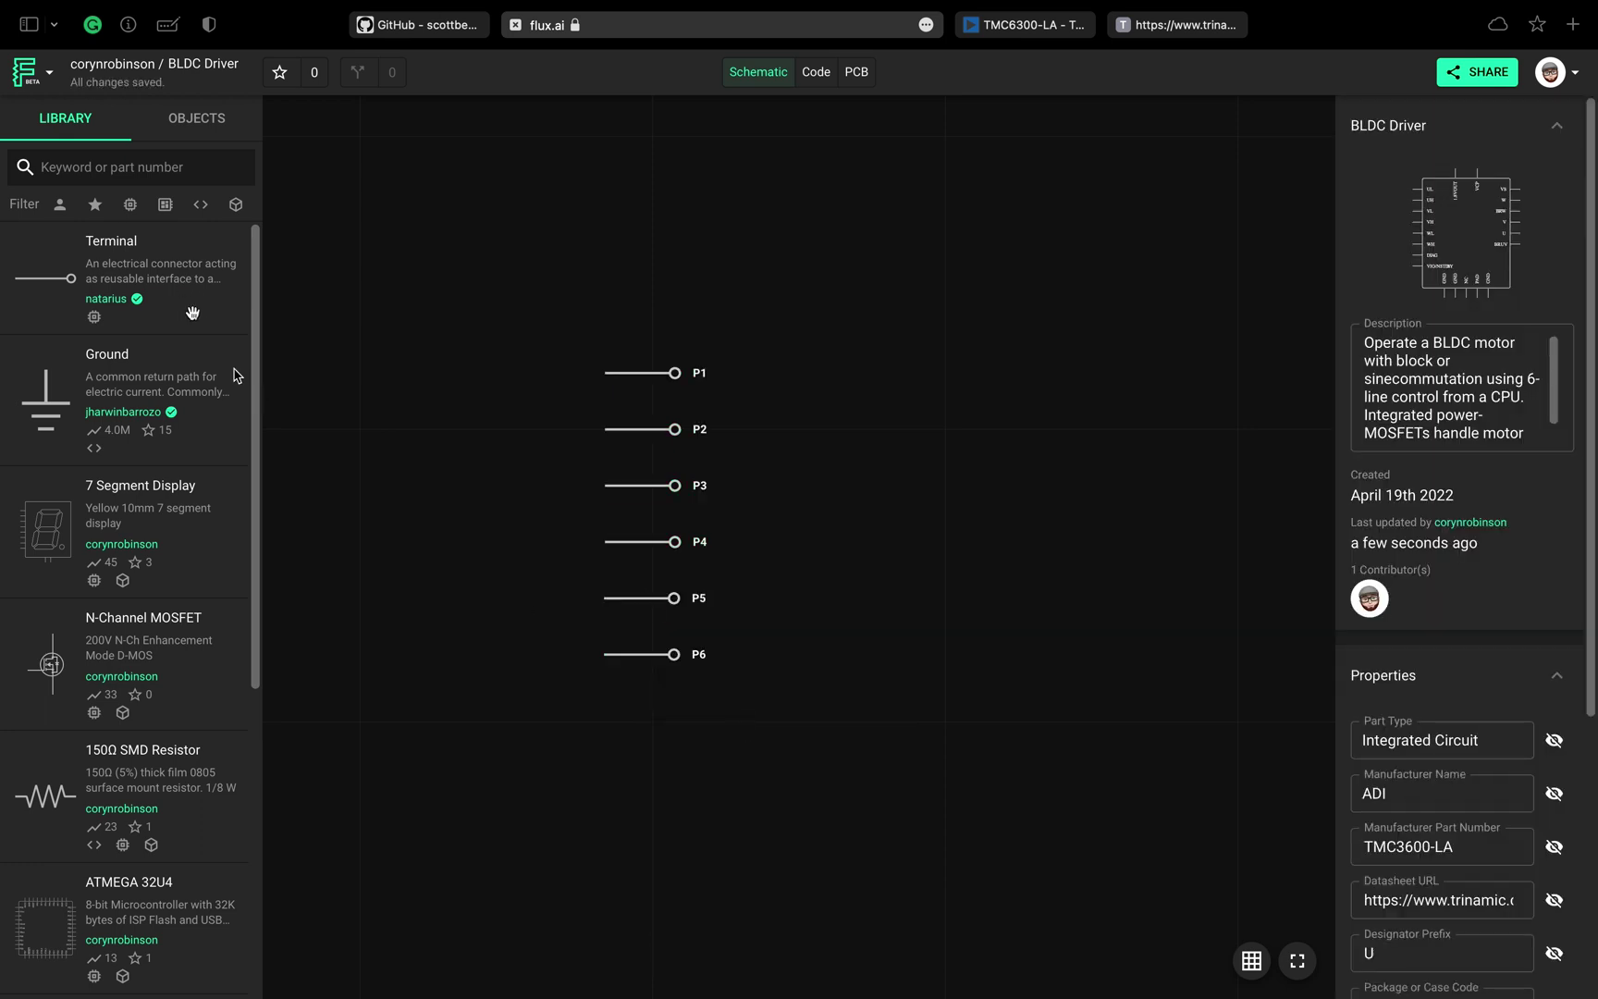
# - Add two more terminals below the evenly spaced column, aligned with each other
pyautogui.moveTo(193, 312); pyautogui.dragTo(714, 858)
pyautogui.moveTo(714, 858); pyautogui.dragTo(650, 807)
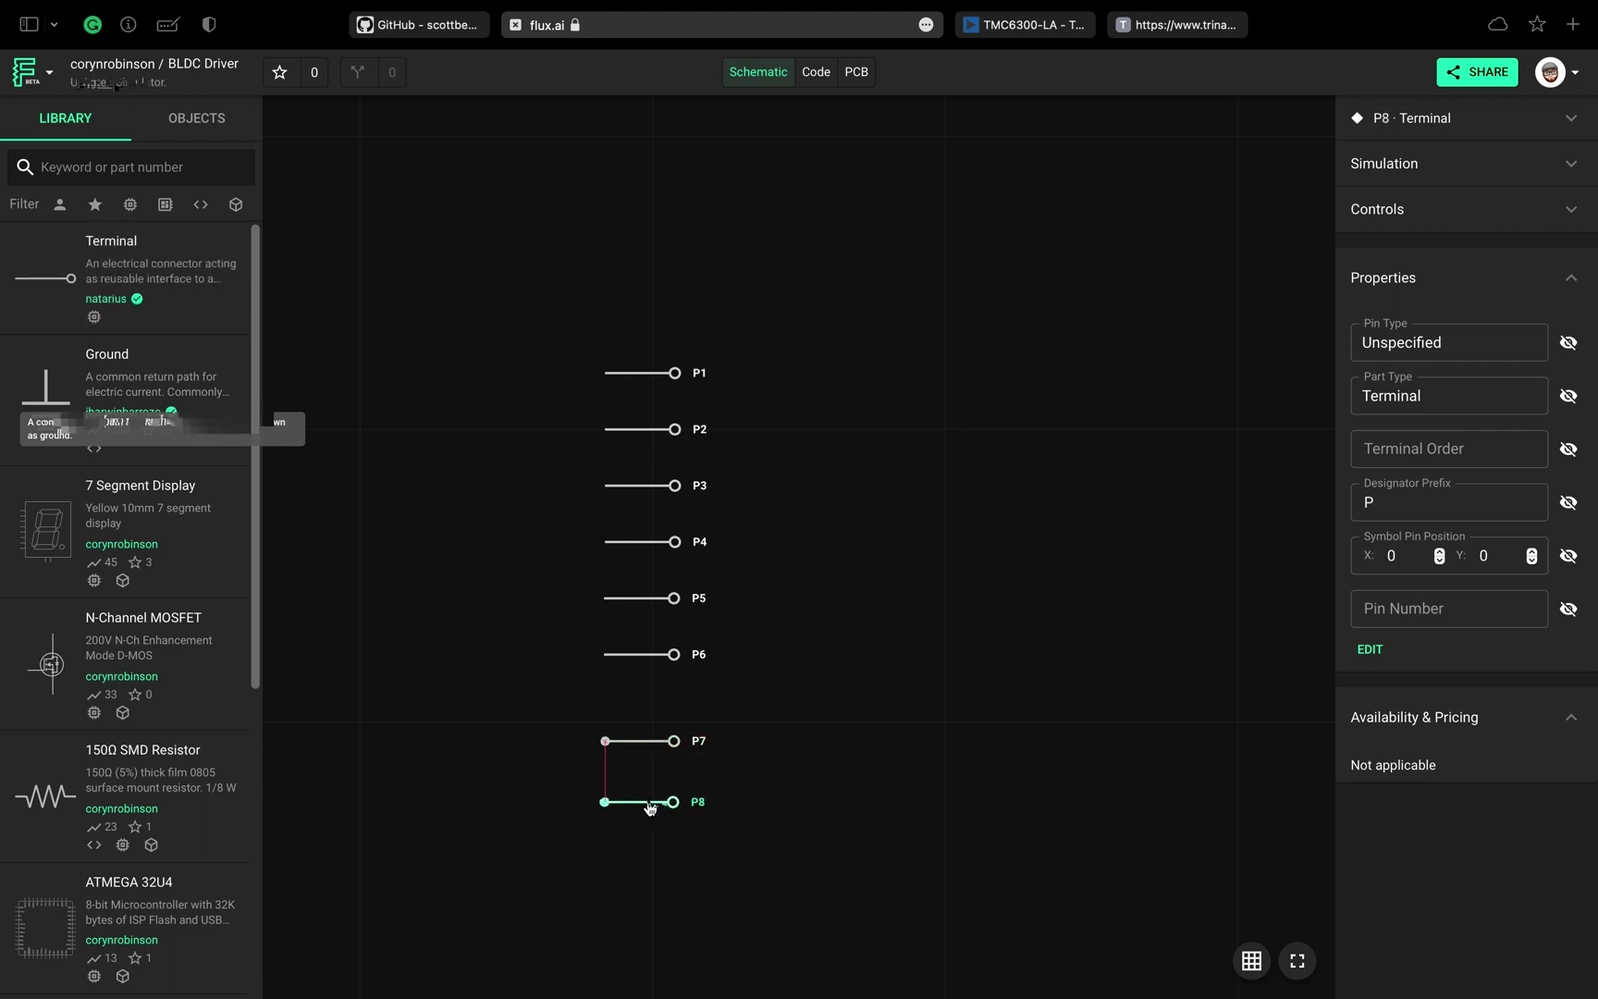
pyautogui.click(751, 801)
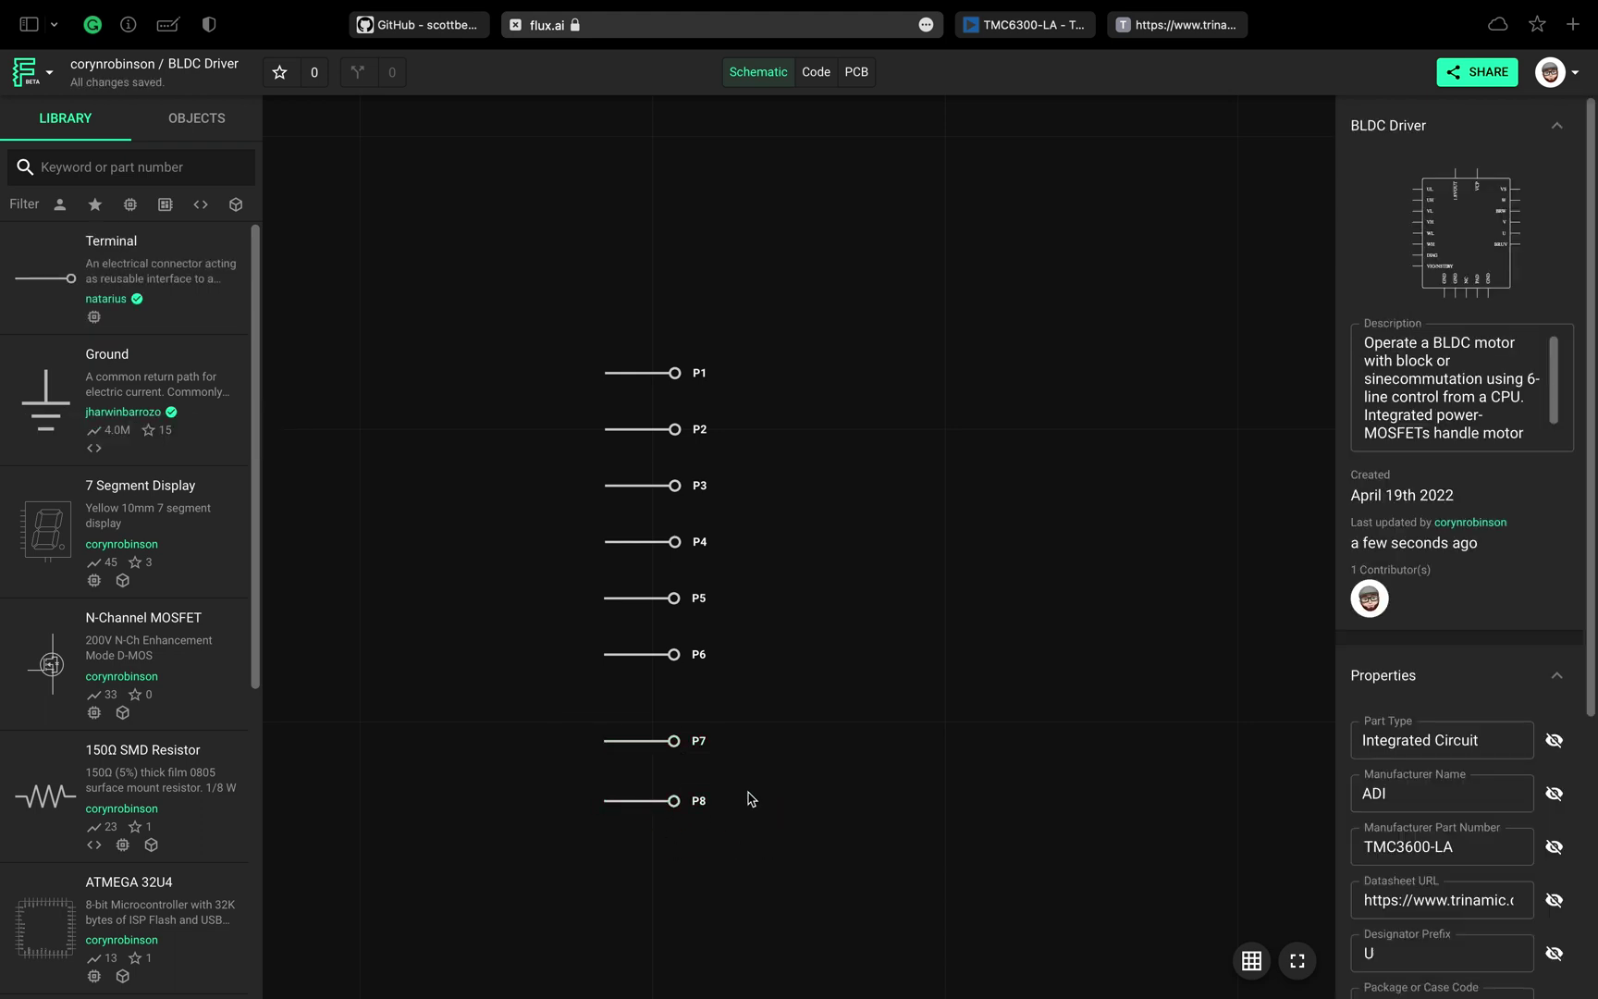
pyautogui.click(676, 372)
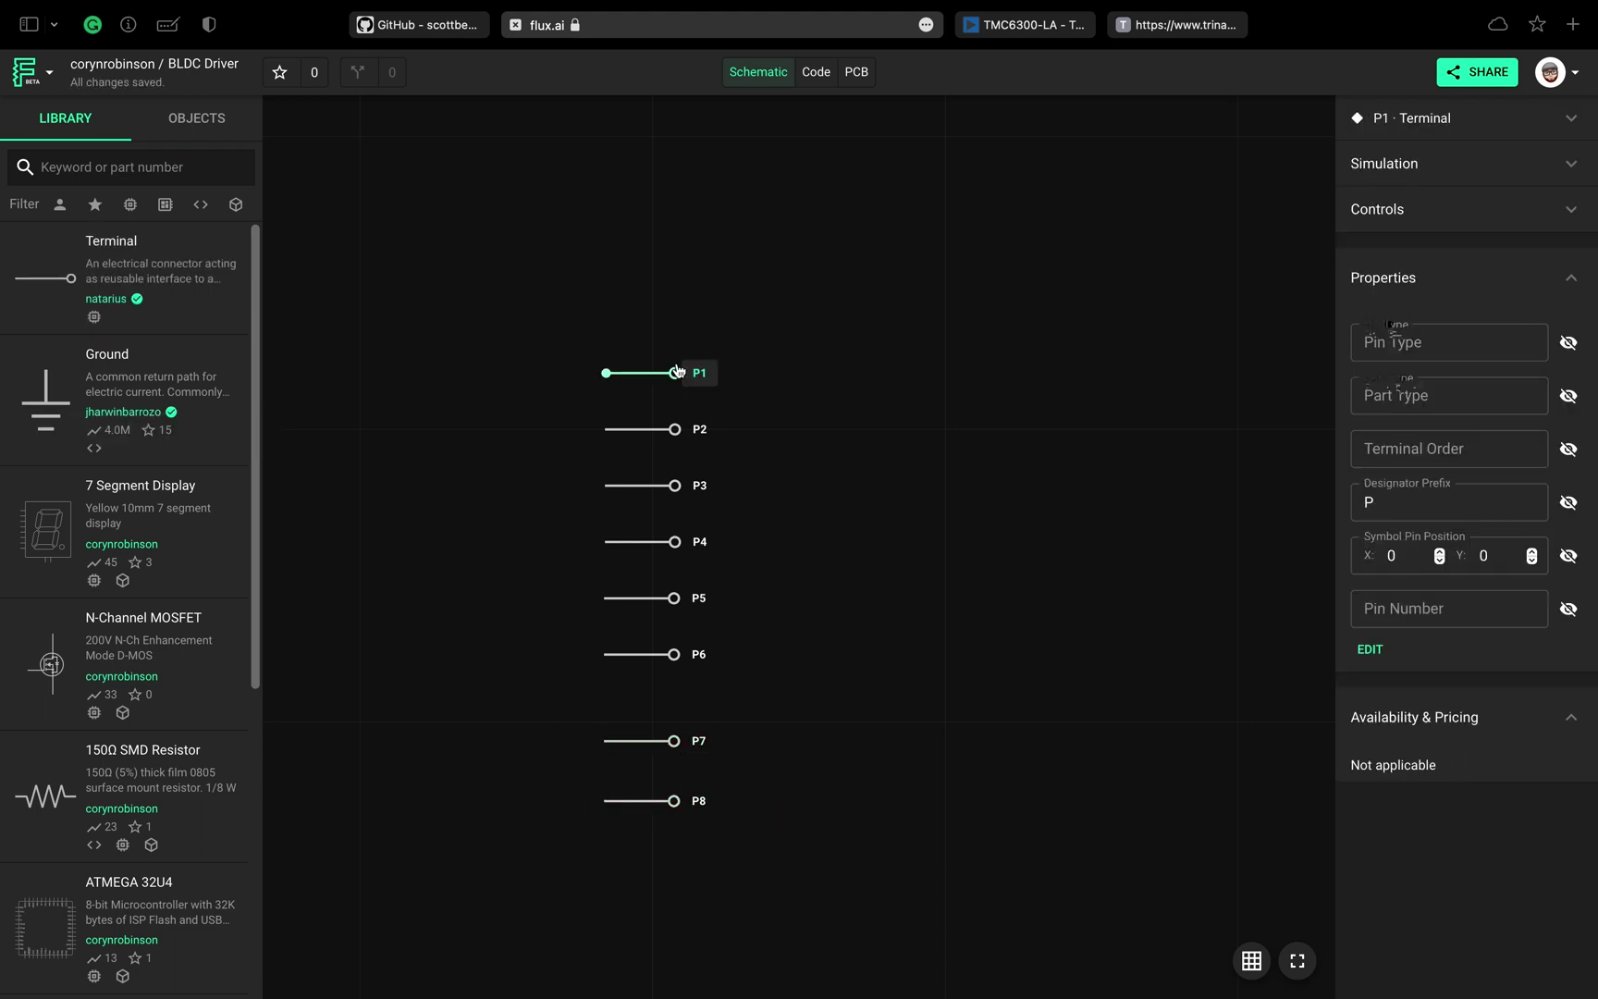
pyautogui.click(1021, 288)
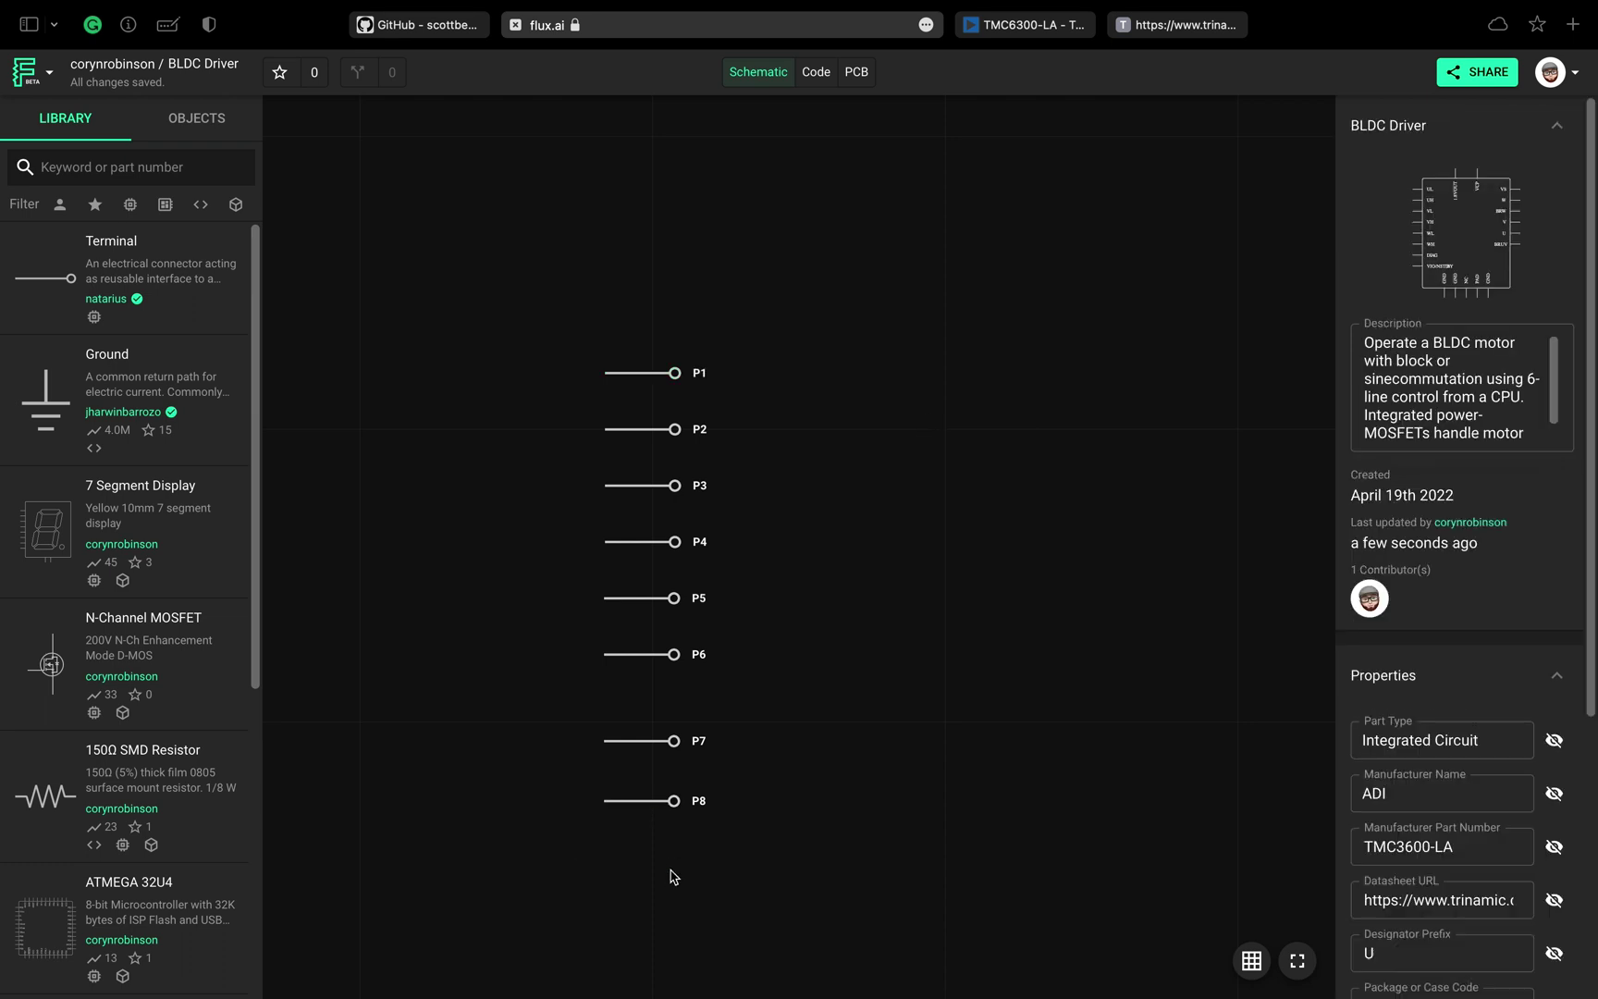
# - Place two terminals rotated right to point downwards, side by side at the upper middle of the schematic
pyautogui.moveTo(138, 268); pyautogui.dragTo(843, 336)
pyautogui.rightClick(849, 338)
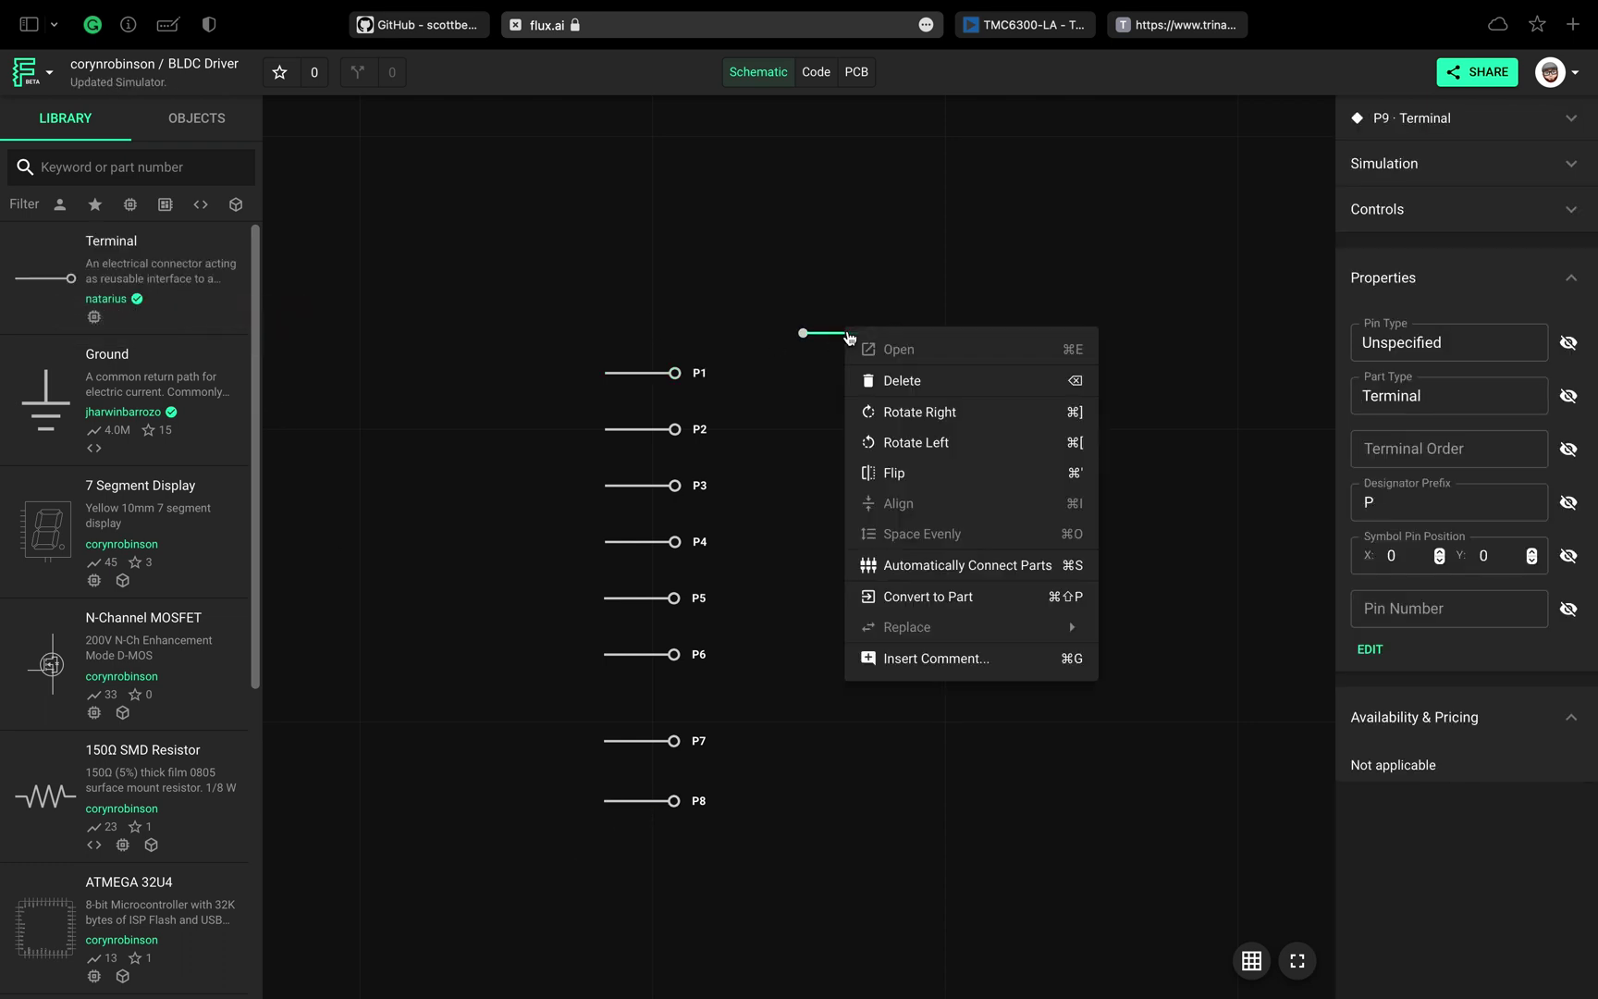
pyautogui.click(902, 410)
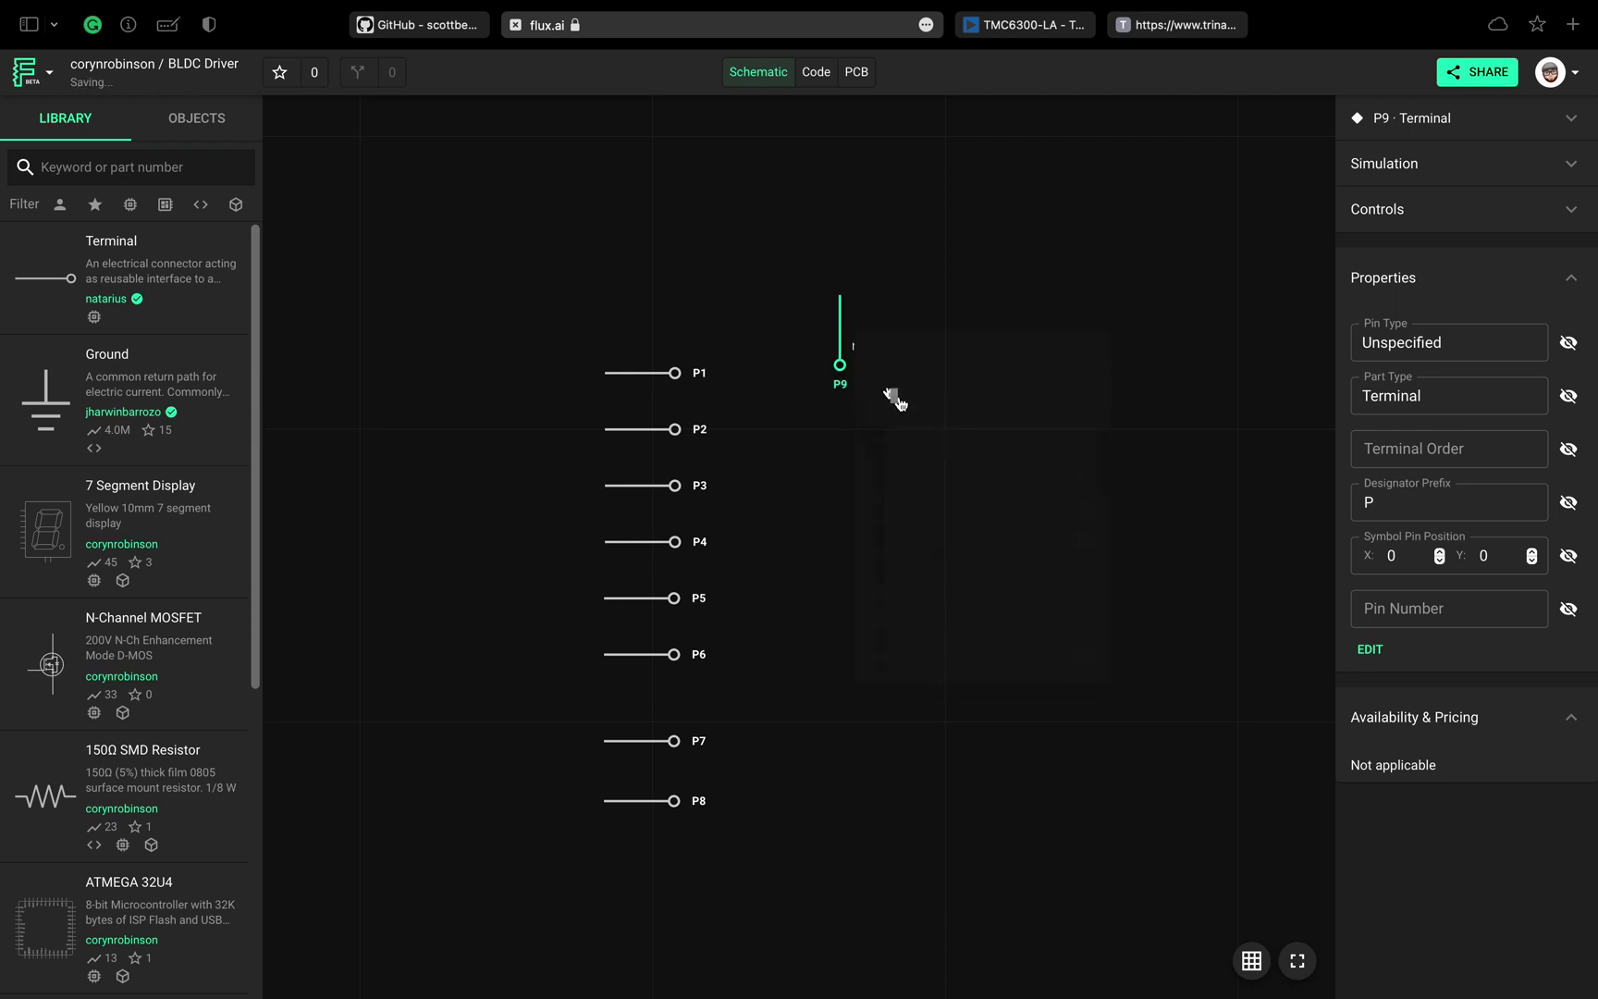
pyautogui.moveTo(858, 320); pyautogui.dragTo(976, 320)
pyautogui.click(1034, 356)
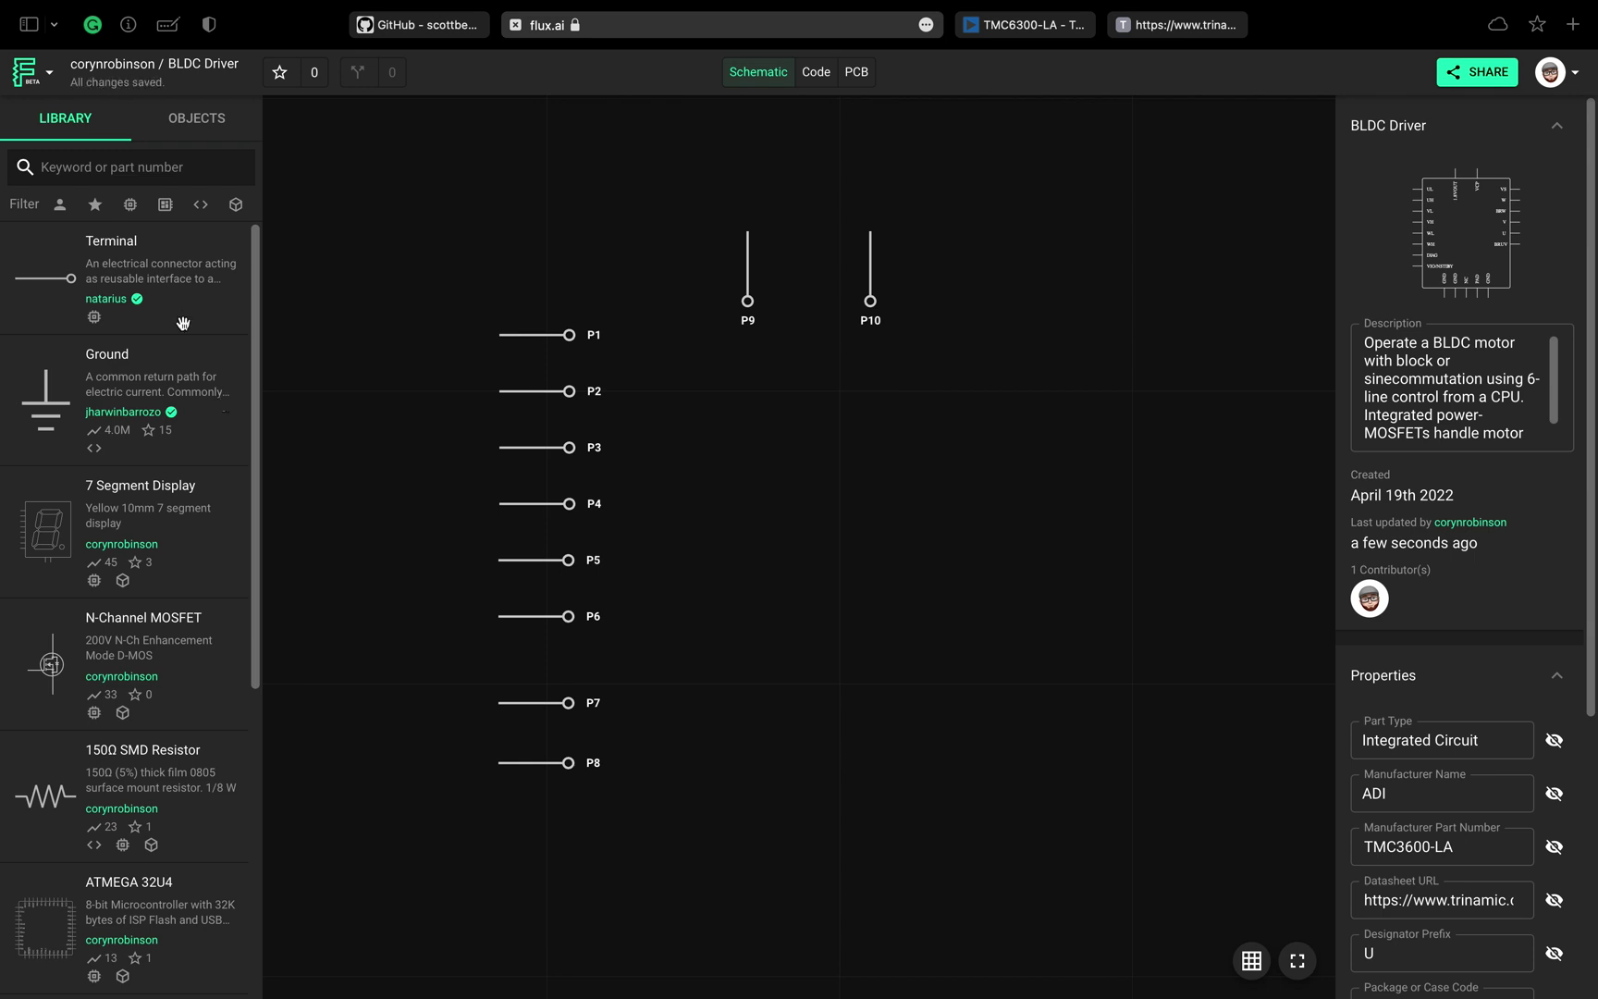
# - Place three flipped terminals in a column opposite the first one, level with its first three terminals
pyautogui.moveTo(179, 280); pyautogui.dragTo(1028, 393)
pyautogui.rightClick(1026, 408)
pyautogui.click(1066, 543)
pyautogui.moveTo(1023, 294); pyautogui.dragTo(1028, 346)
pyautogui.click(1034, 478)
pyautogui.press('super+v')
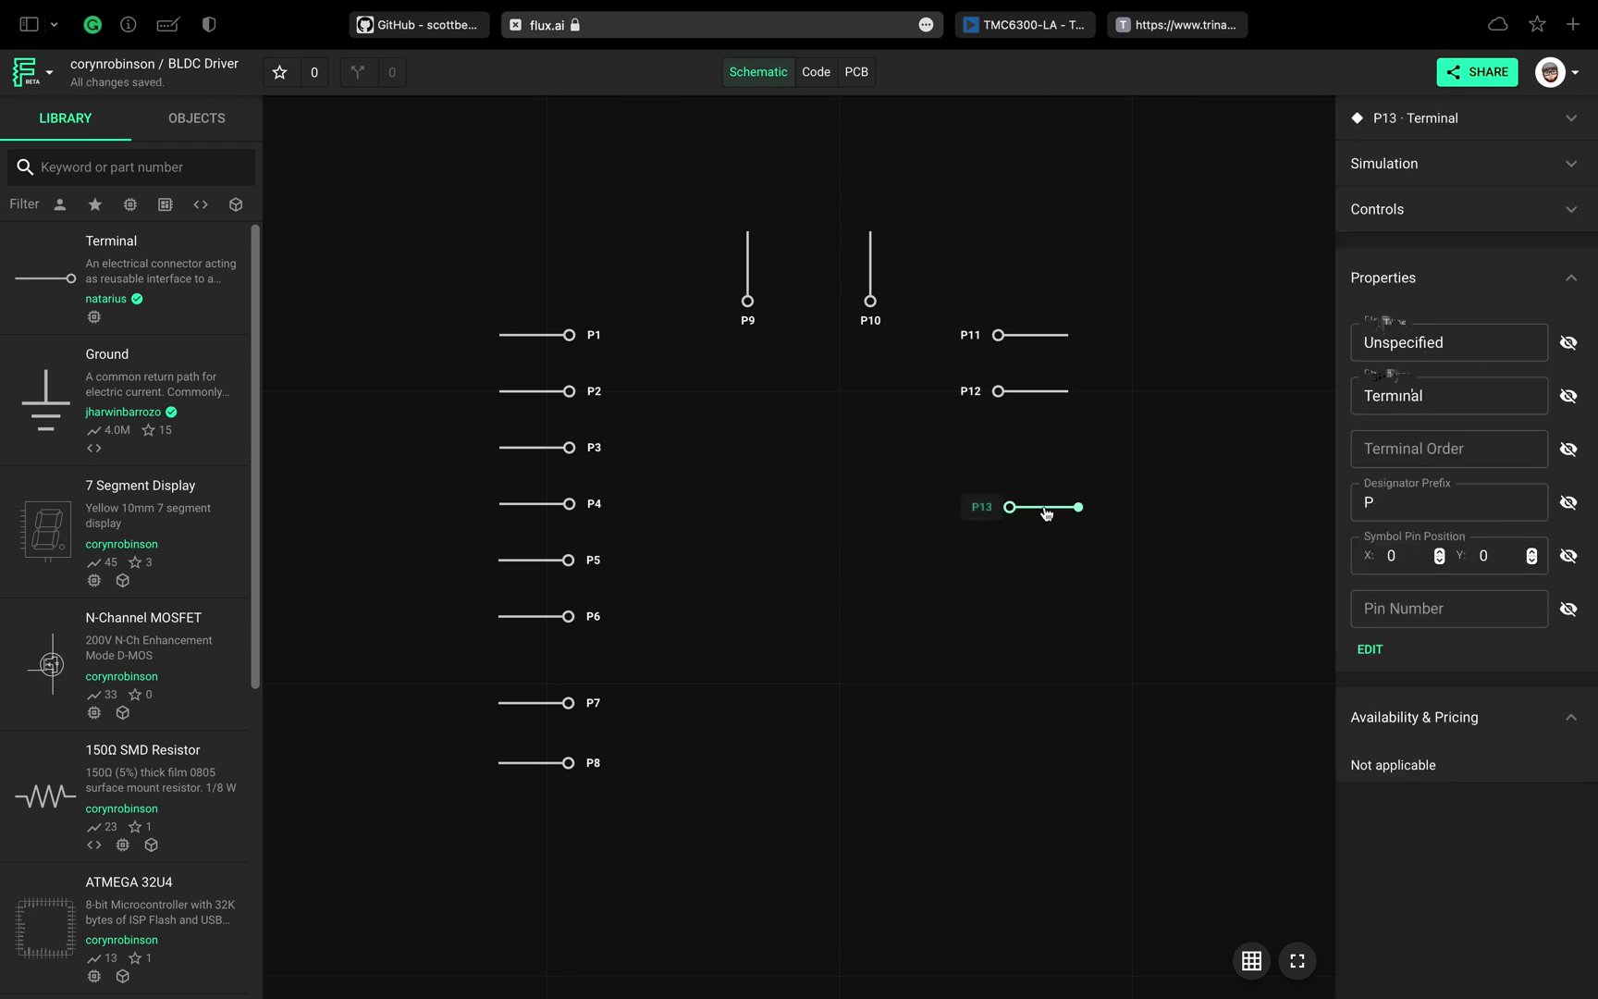
pyautogui.moveTo(1045, 516); pyautogui.dragTo(1028, 448)
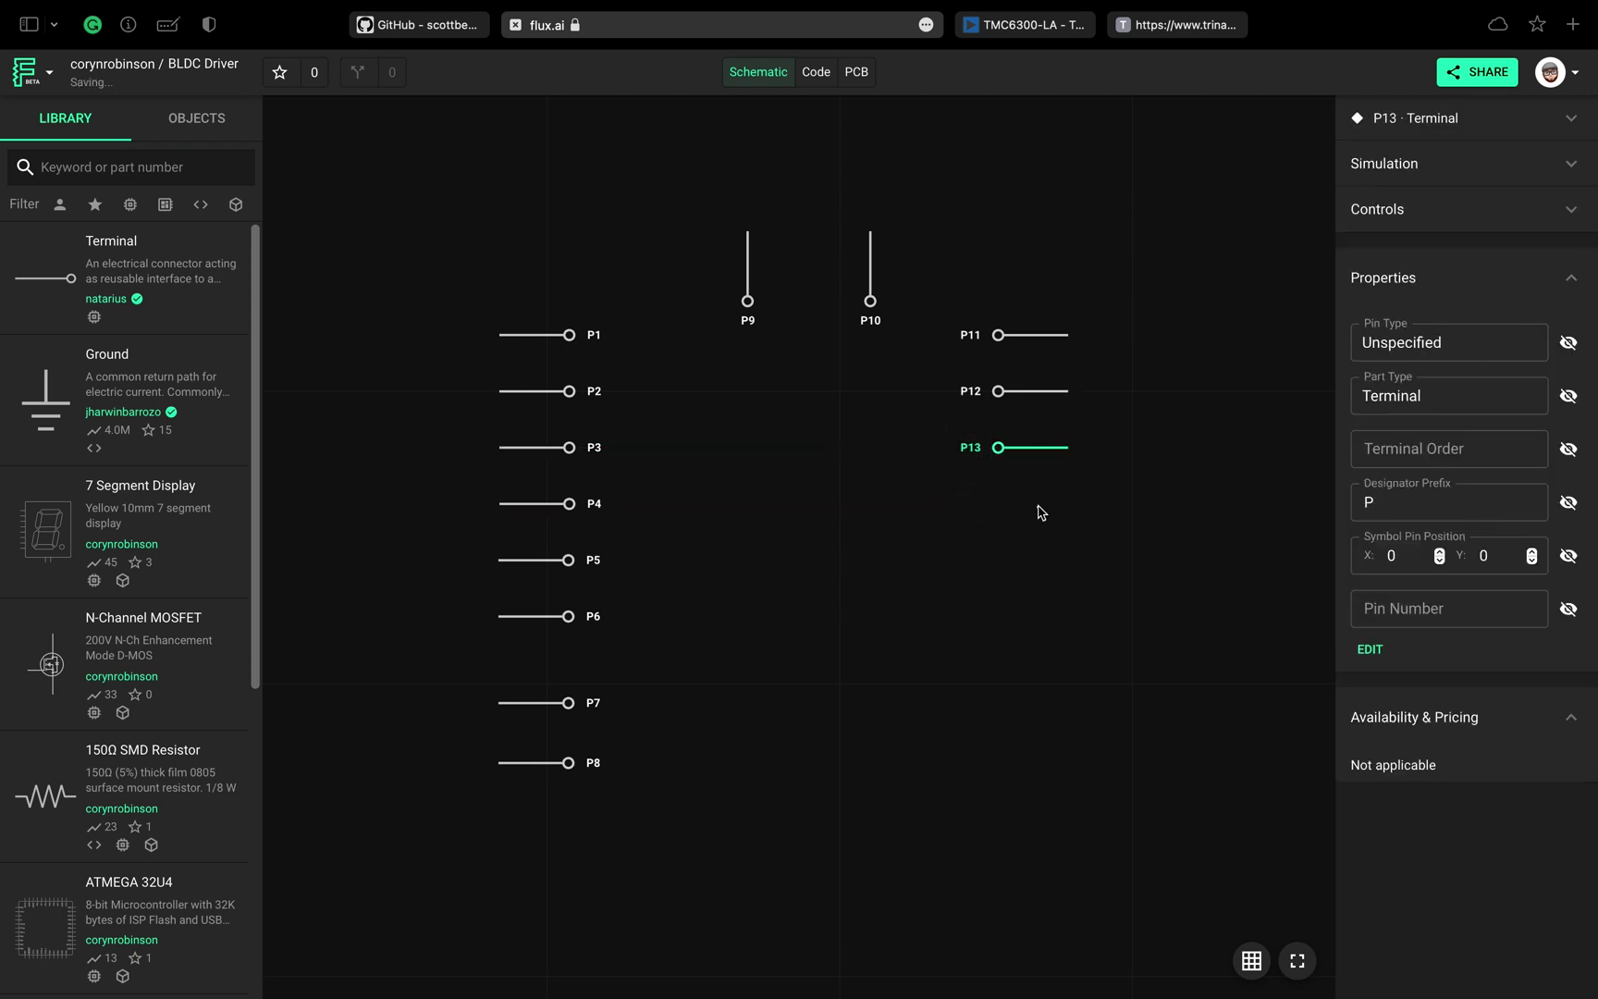
# - Add three more flipped terminals to the opposite column, level with the fourth to sixth terminals of the first column
pyautogui.click(1044, 532)
pyautogui.press('super+v')
pyautogui.moveTo(1064, 585); pyautogui.dragTo(1038, 514)
pyautogui.click(1049, 582)
pyautogui.press('super+v')
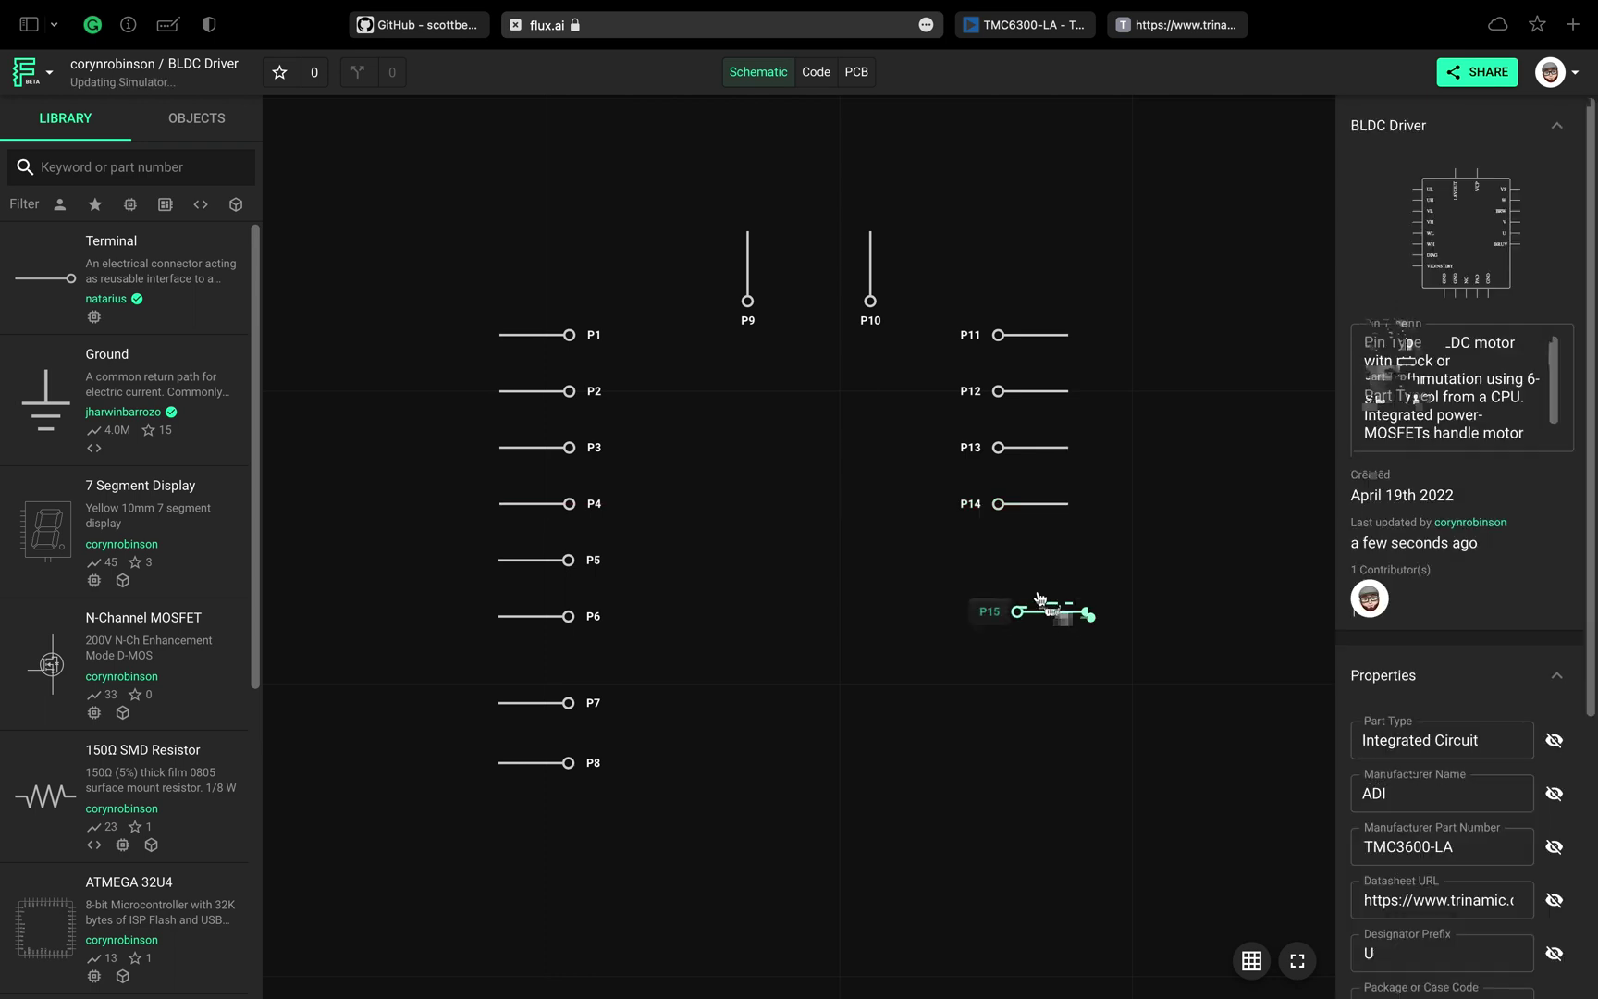
pyautogui.moveTo(1045, 613); pyautogui.dragTo(1032, 561)
pyautogui.click(1053, 642)
pyautogui.press('super+v')
pyautogui.moveTo(1053, 635)
pyautogui.mouseDown()
pyautogui.moveTo(1019, 620)
pyautogui.moveTo(1034, 618)
pyautogui.mouseUp()
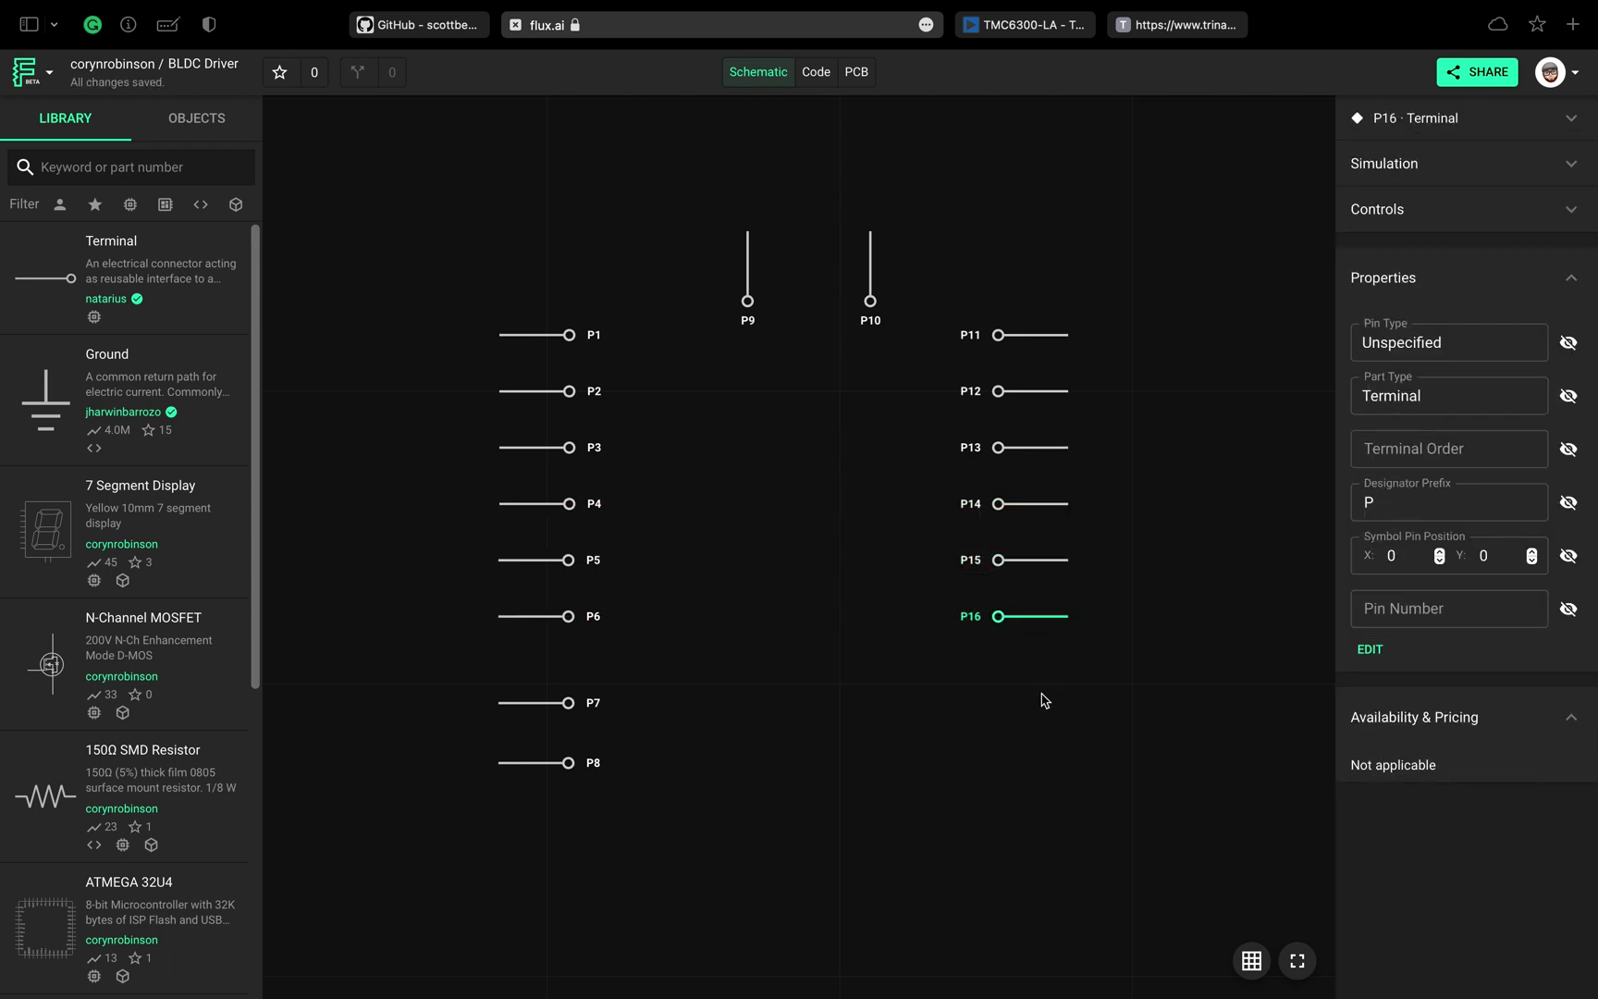
pyautogui.click(1020, 733)
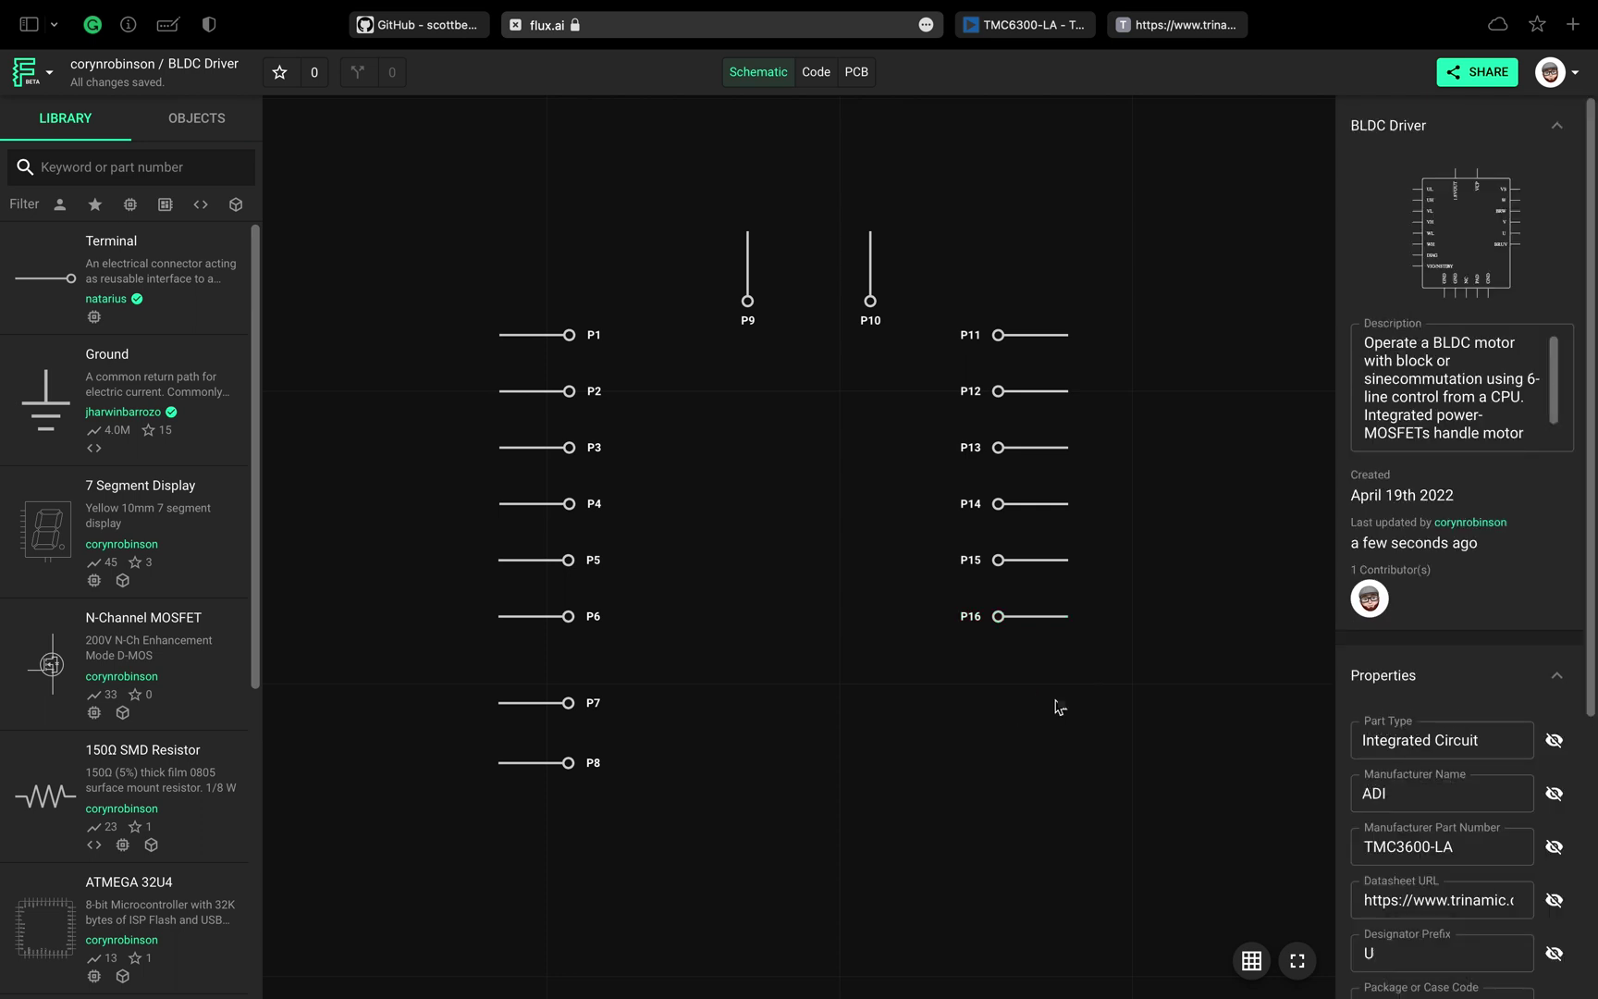
# - Copy the lower five flipped terminals and place the copies below that column with a gap
pyautogui.moveTo(1099, 674); pyautogui.dragTo(959, 368)
pyautogui.press('super+c')
pyautogui.press('super+v')
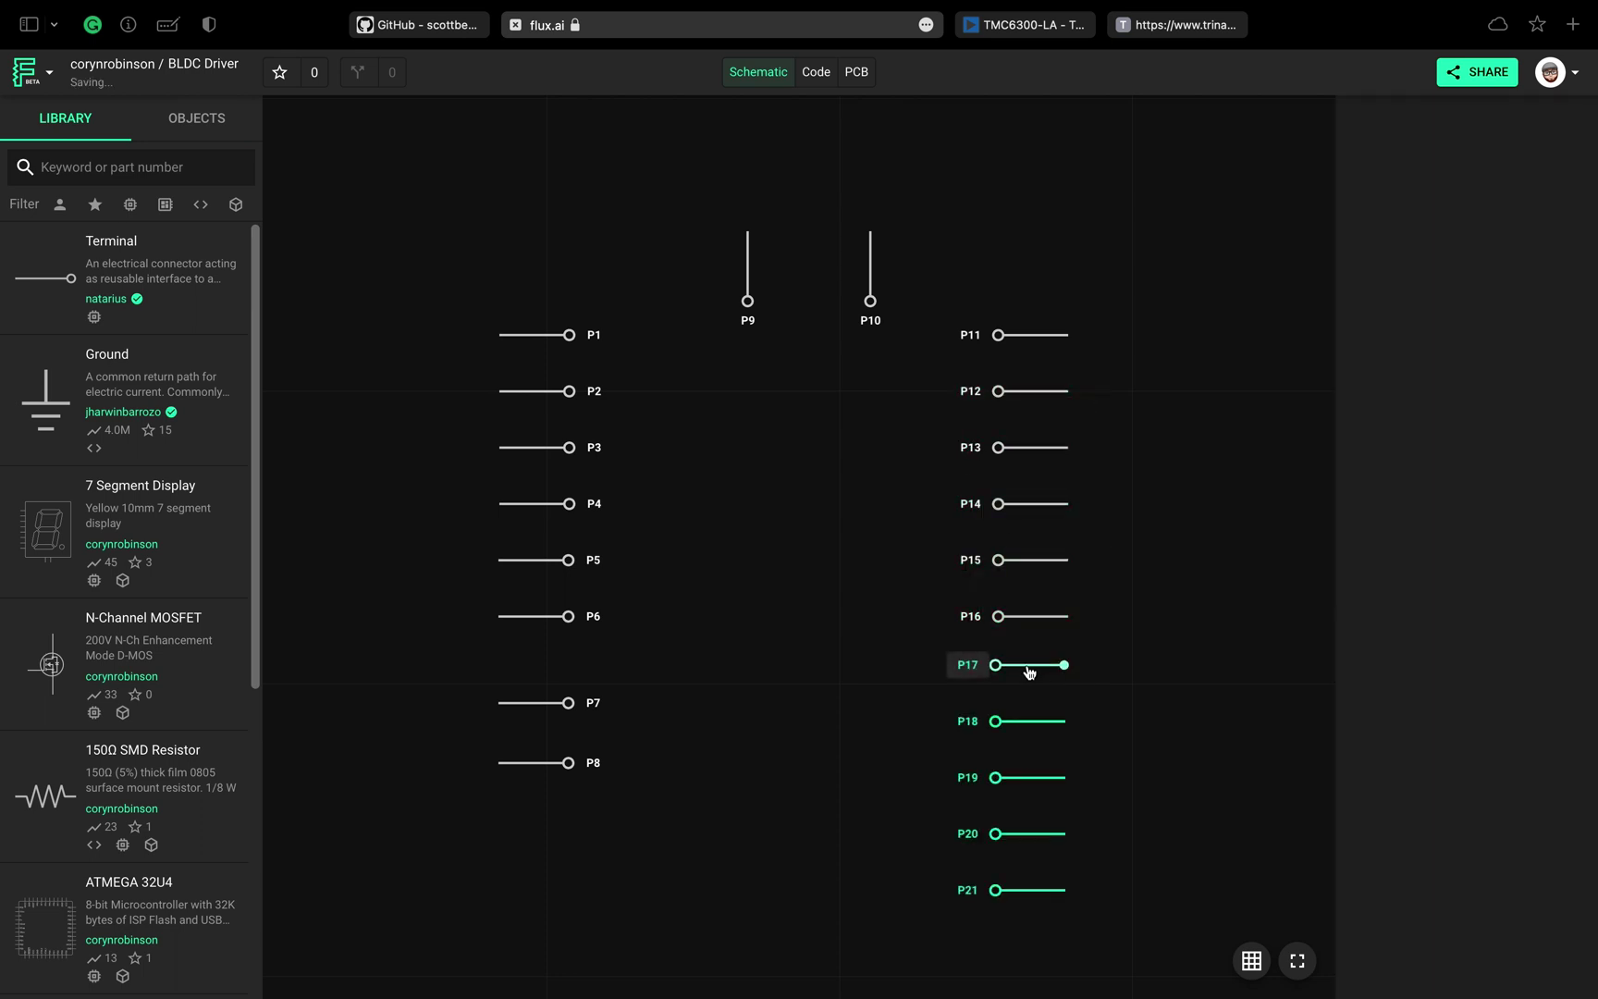
pyautogui.moveTo(1029, 673); pyautogui.dragTo(1031, 735)
pyautogui.click(1008, 703)
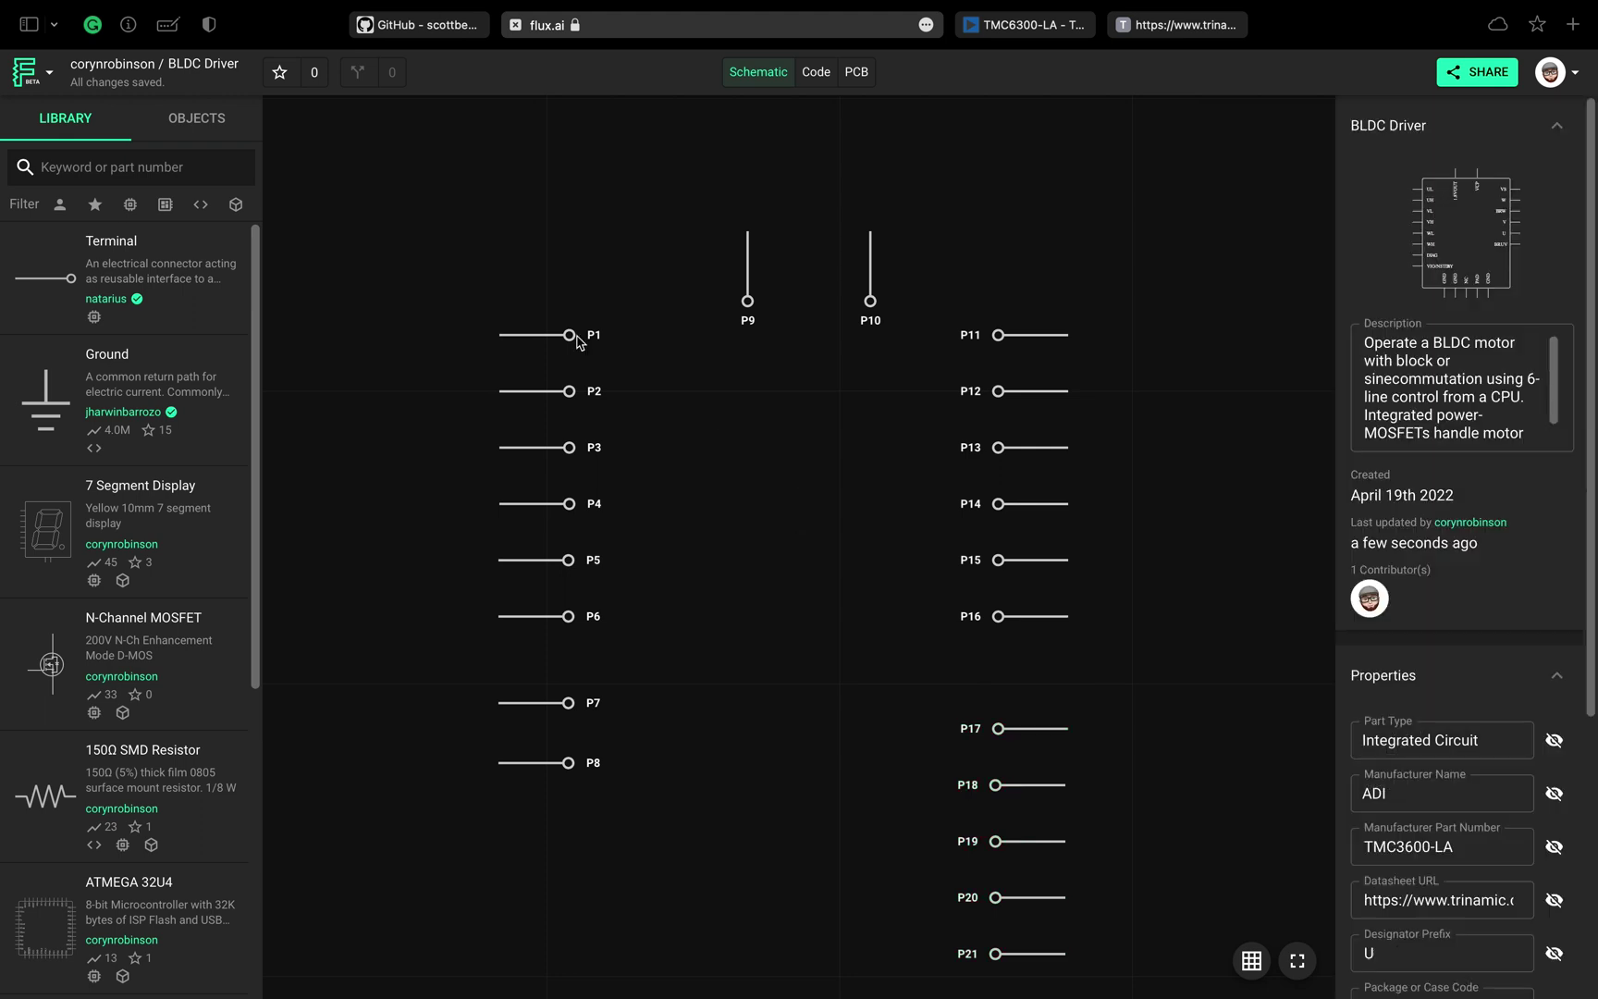
# - Rename terminal P1 to UL and set its pin number to 6
pyautogui.click(546, 337)
pyautogui.click(1448, 125)
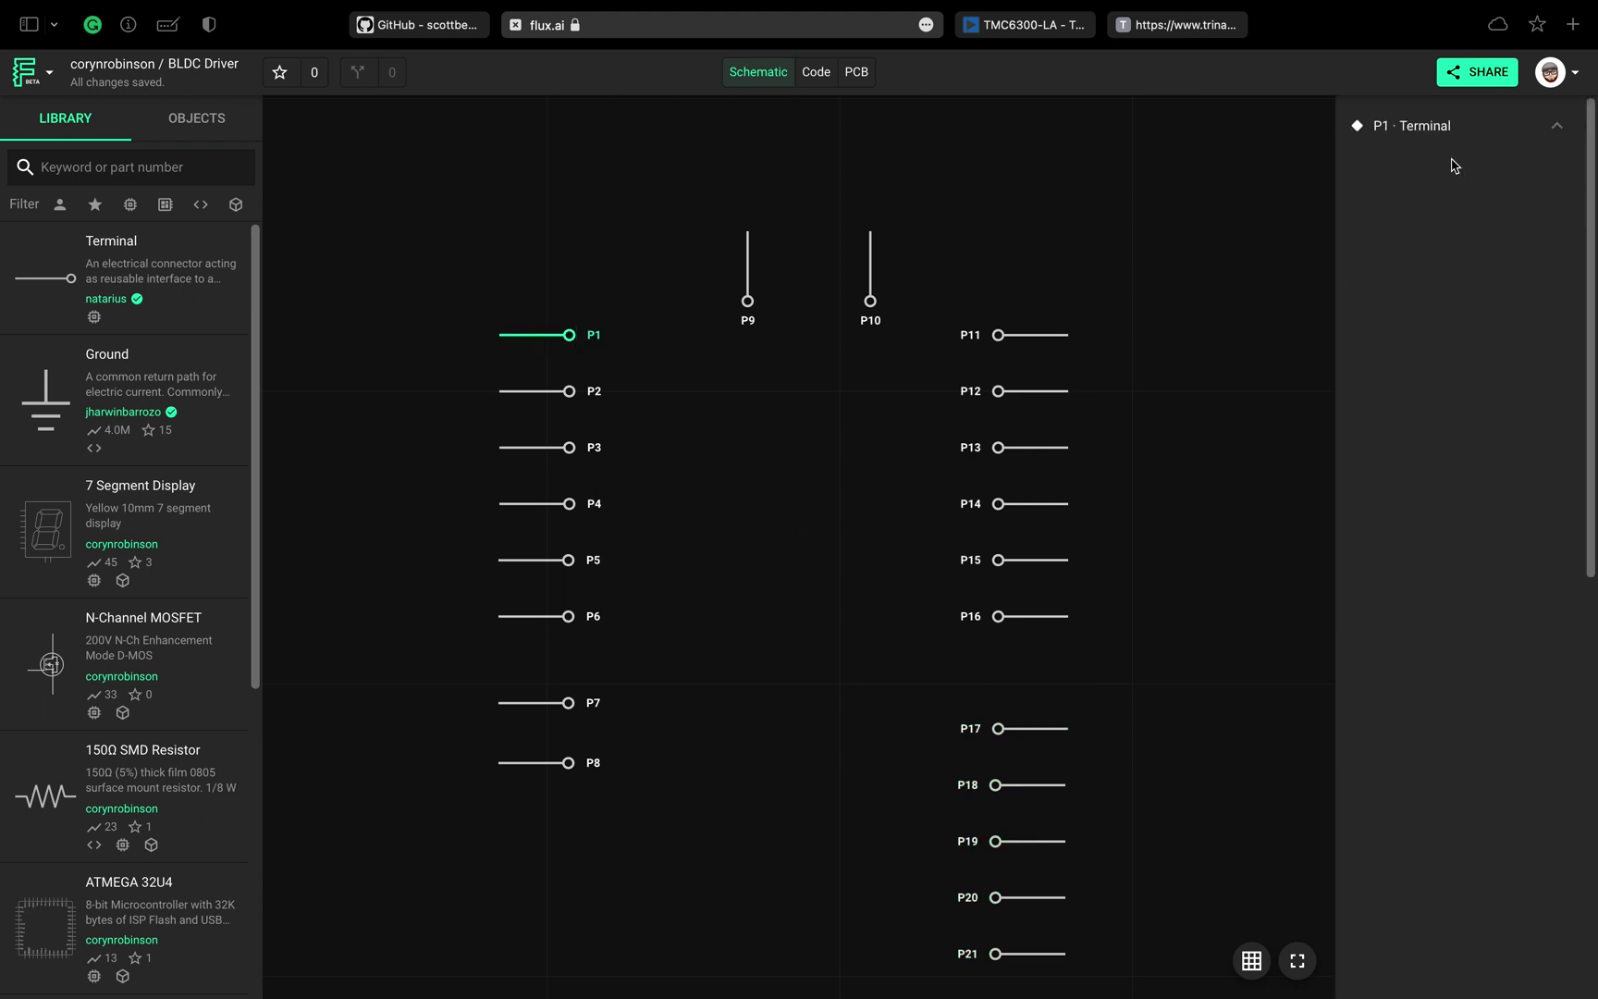
pyautogui.click(1402, 346)
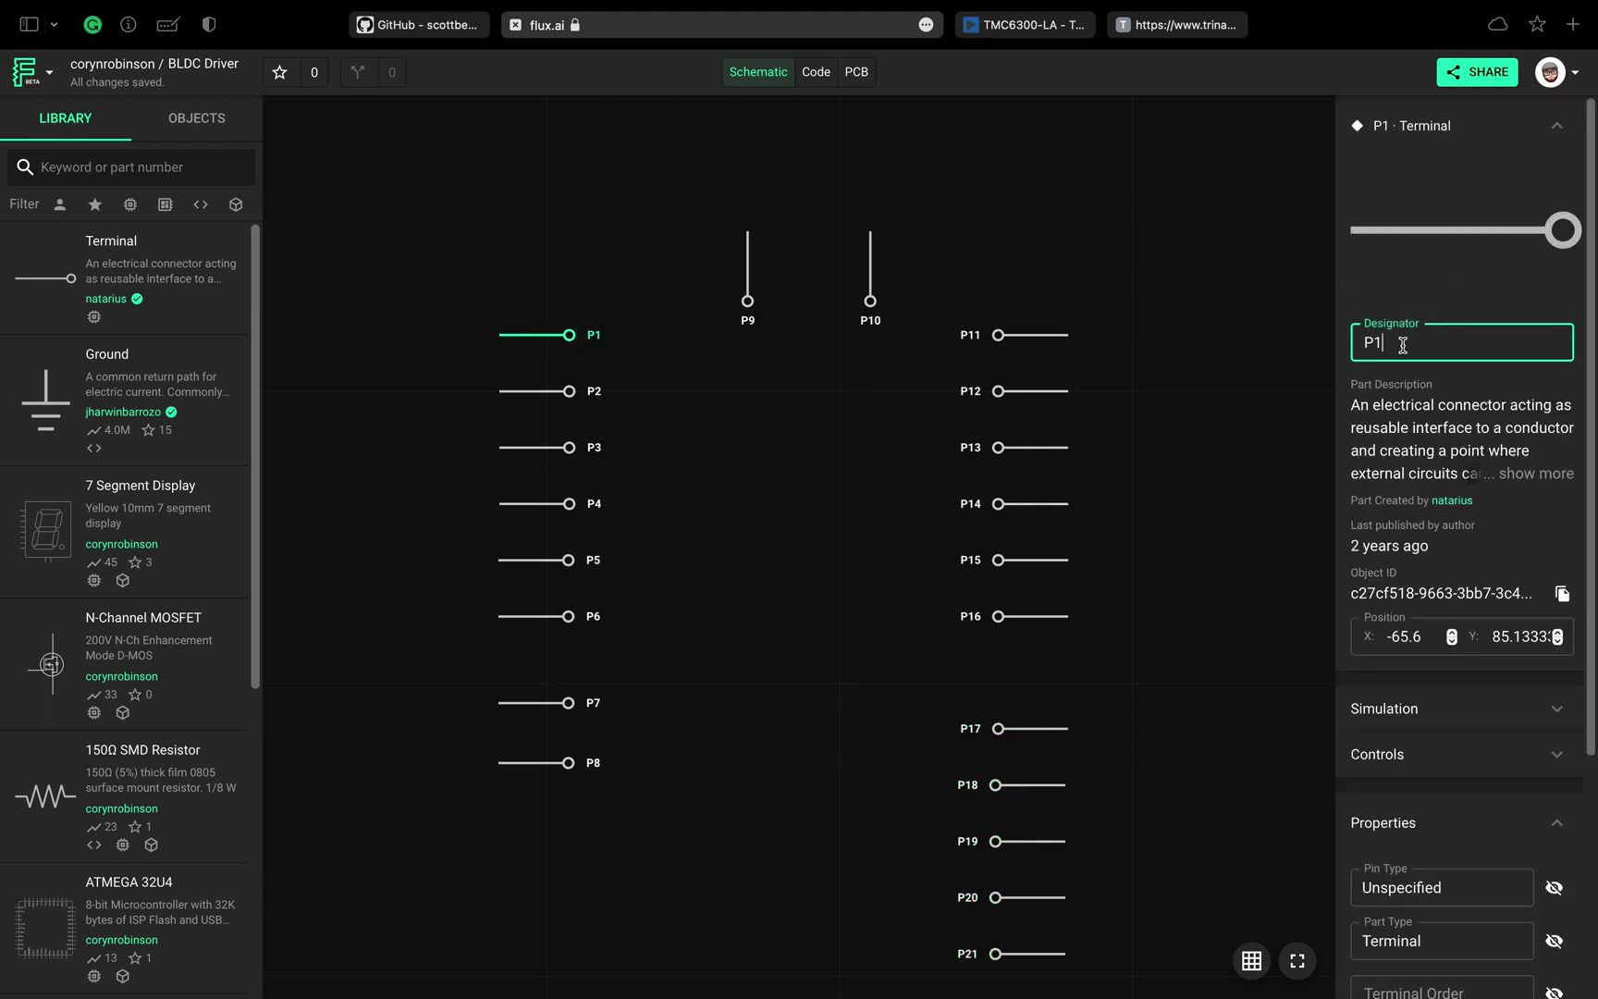
pyautogui.press('BackSpace')
pyautogui.press('BackSpace')
pyautogui.write('UL')
pyautogui.scroll(-2, 1454, 345)
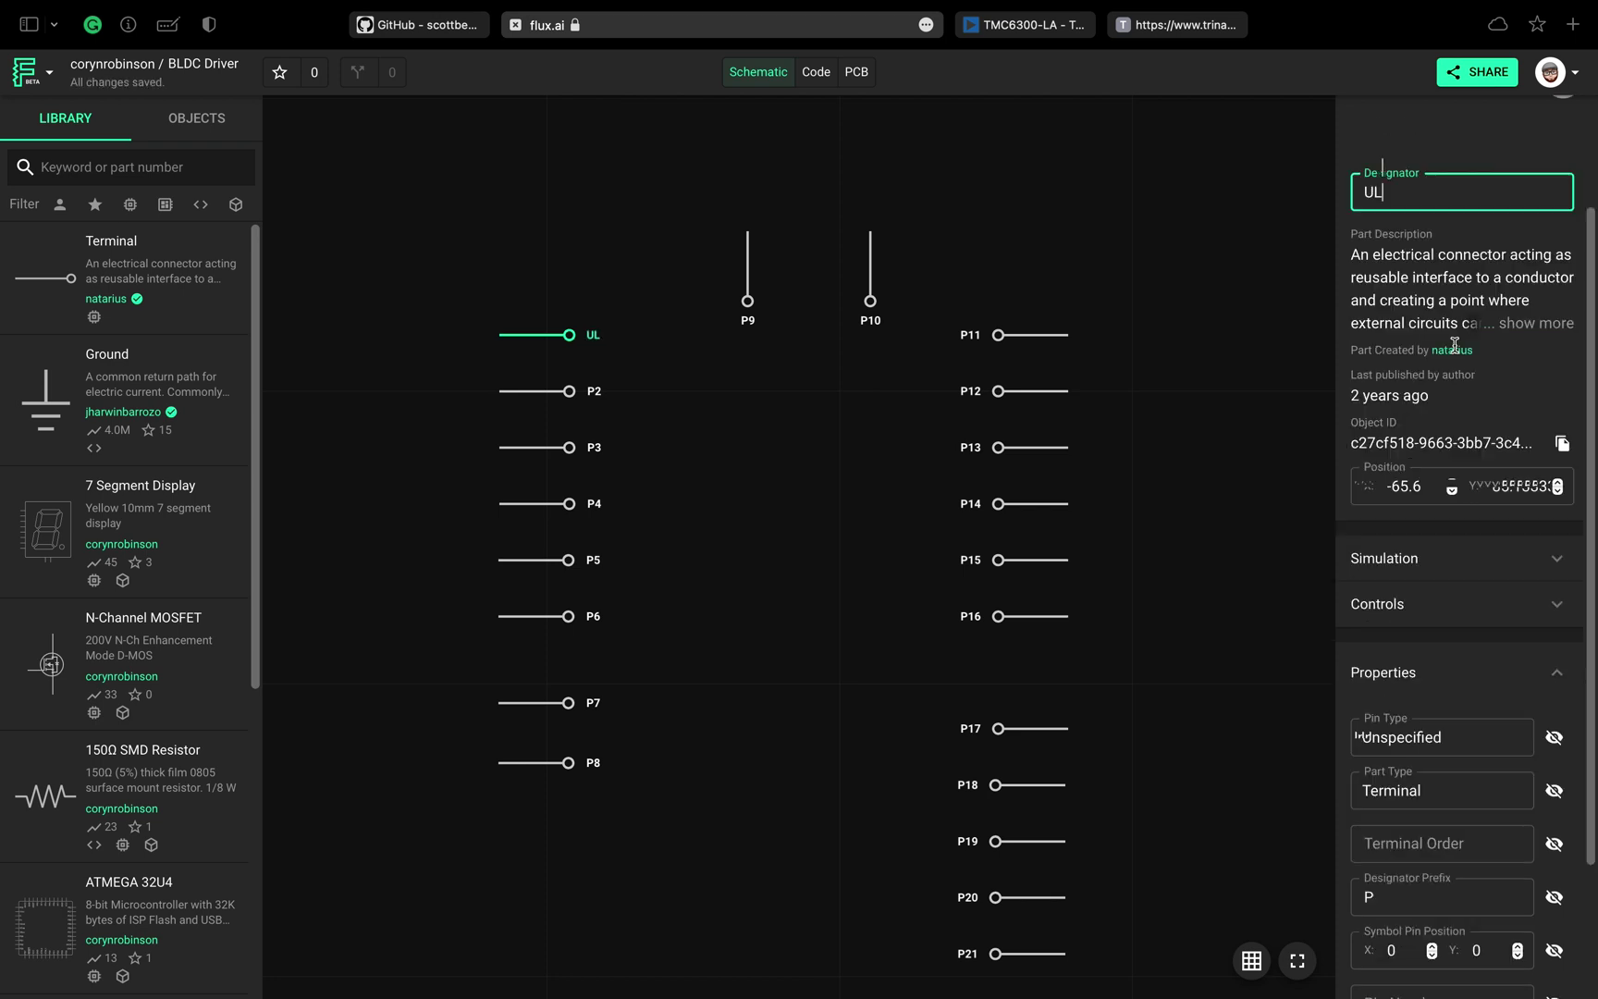
pyautogui.scroll(-1, 1454, 345)
pyautogui.scroll(-2, 1498, 767)
pyautogui.click(1471, 826)
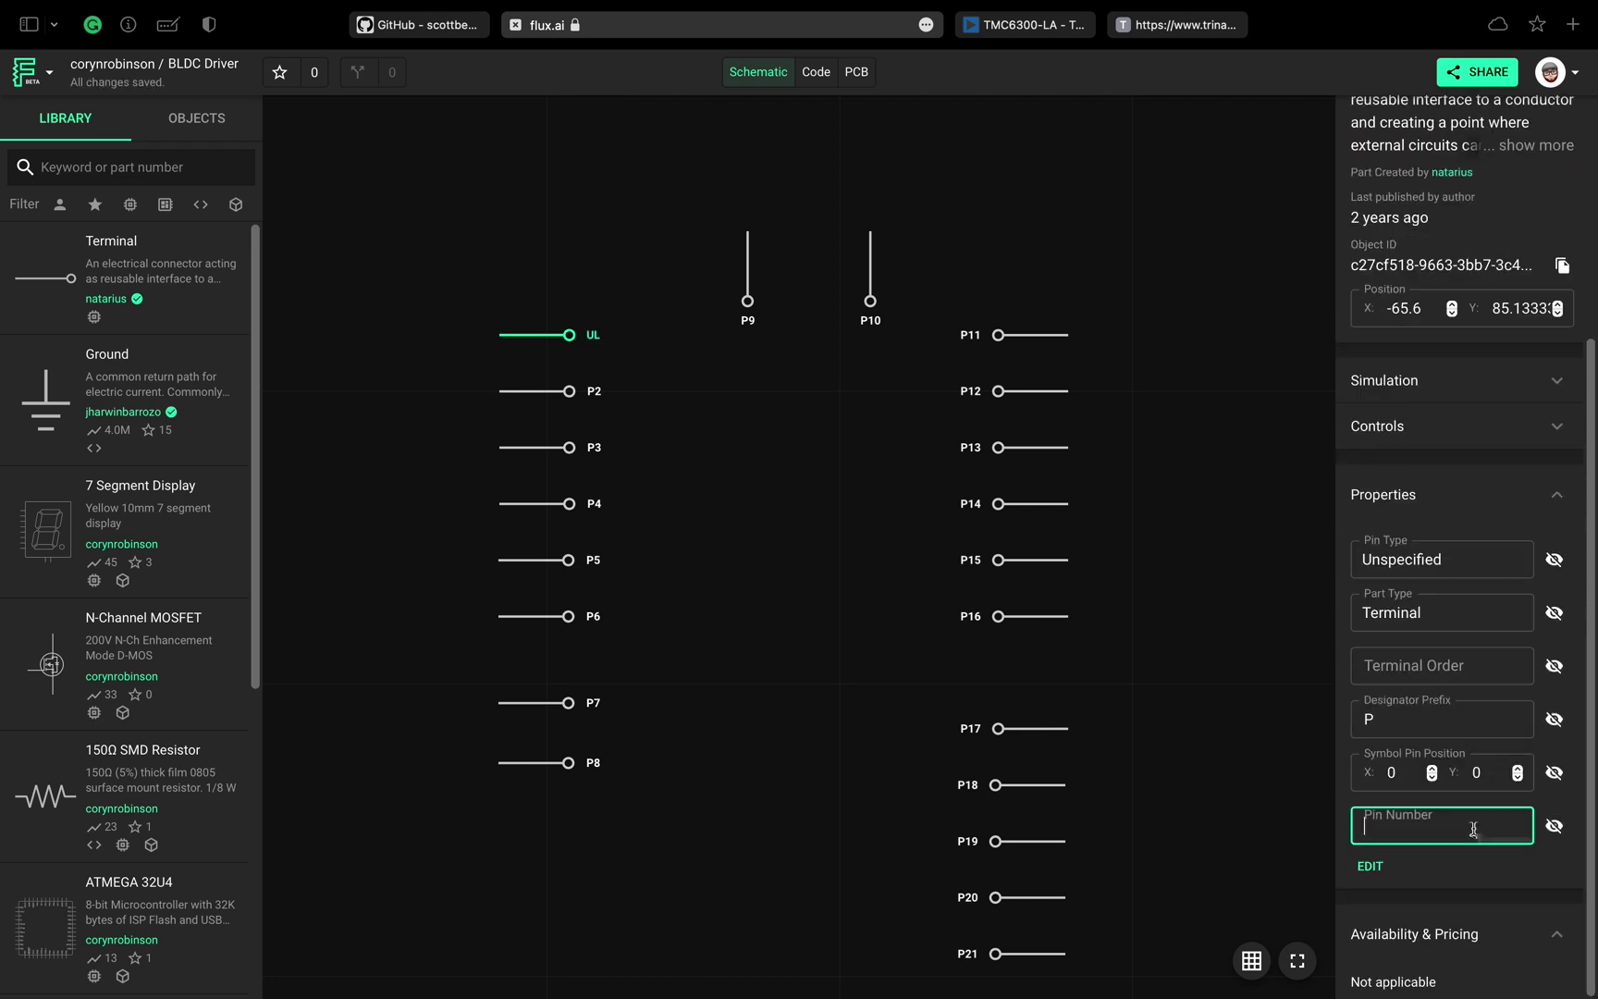
pyautogui.write('6')
# - Rename terminal P2 to UH and set its pin number to 3
pyautogui.click(596, 390)
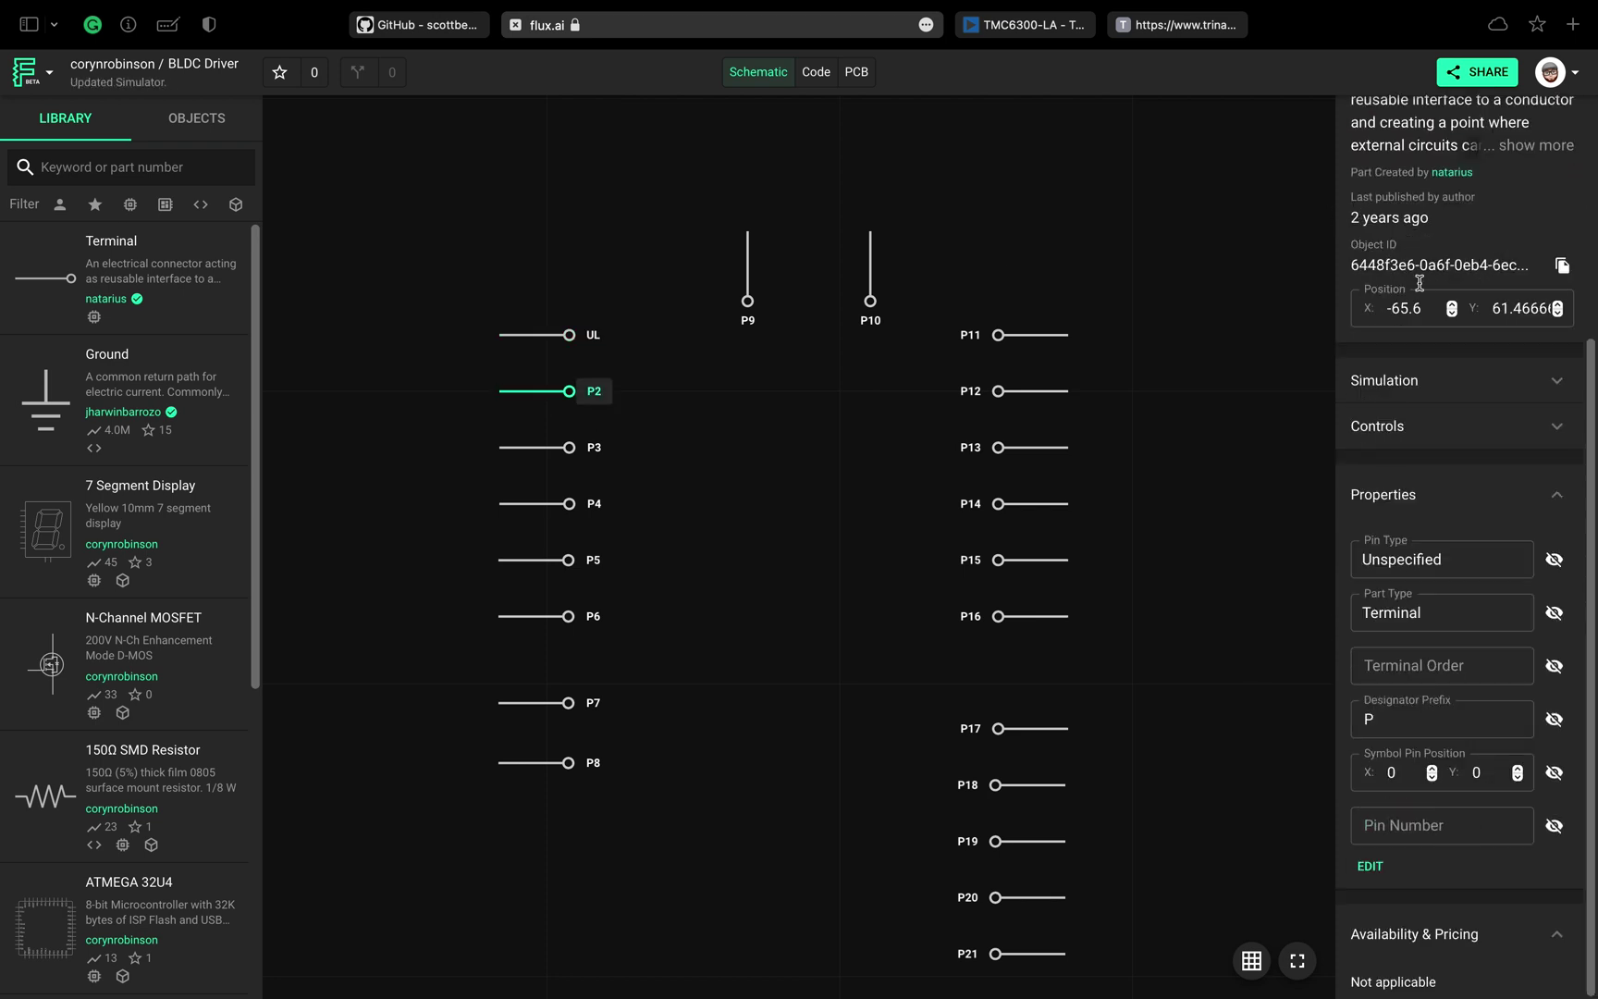
pyautogui.scroll(4, 1420, 287)
pyautogui.click(1414, 340)
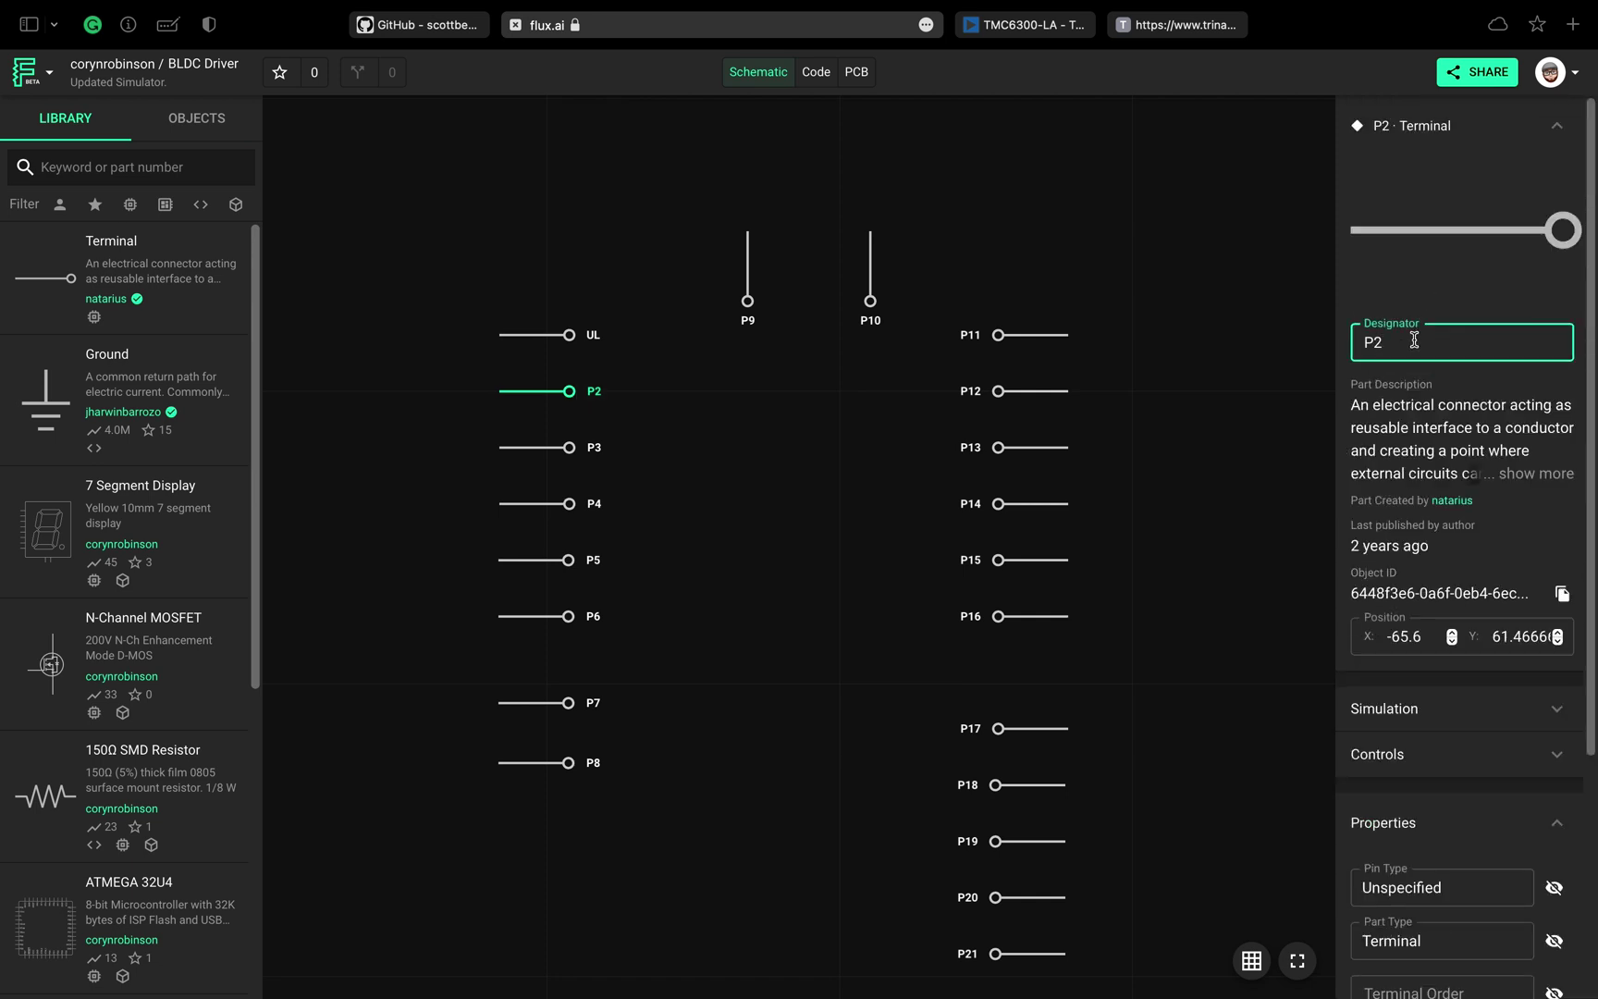
pyautogui.press('BackSpace')
pyautogui.press('BackSpace')
pyautogui.write('UH')
pyautogui.press('Return')
pyautogui.scroll(-5, 1469, 559)
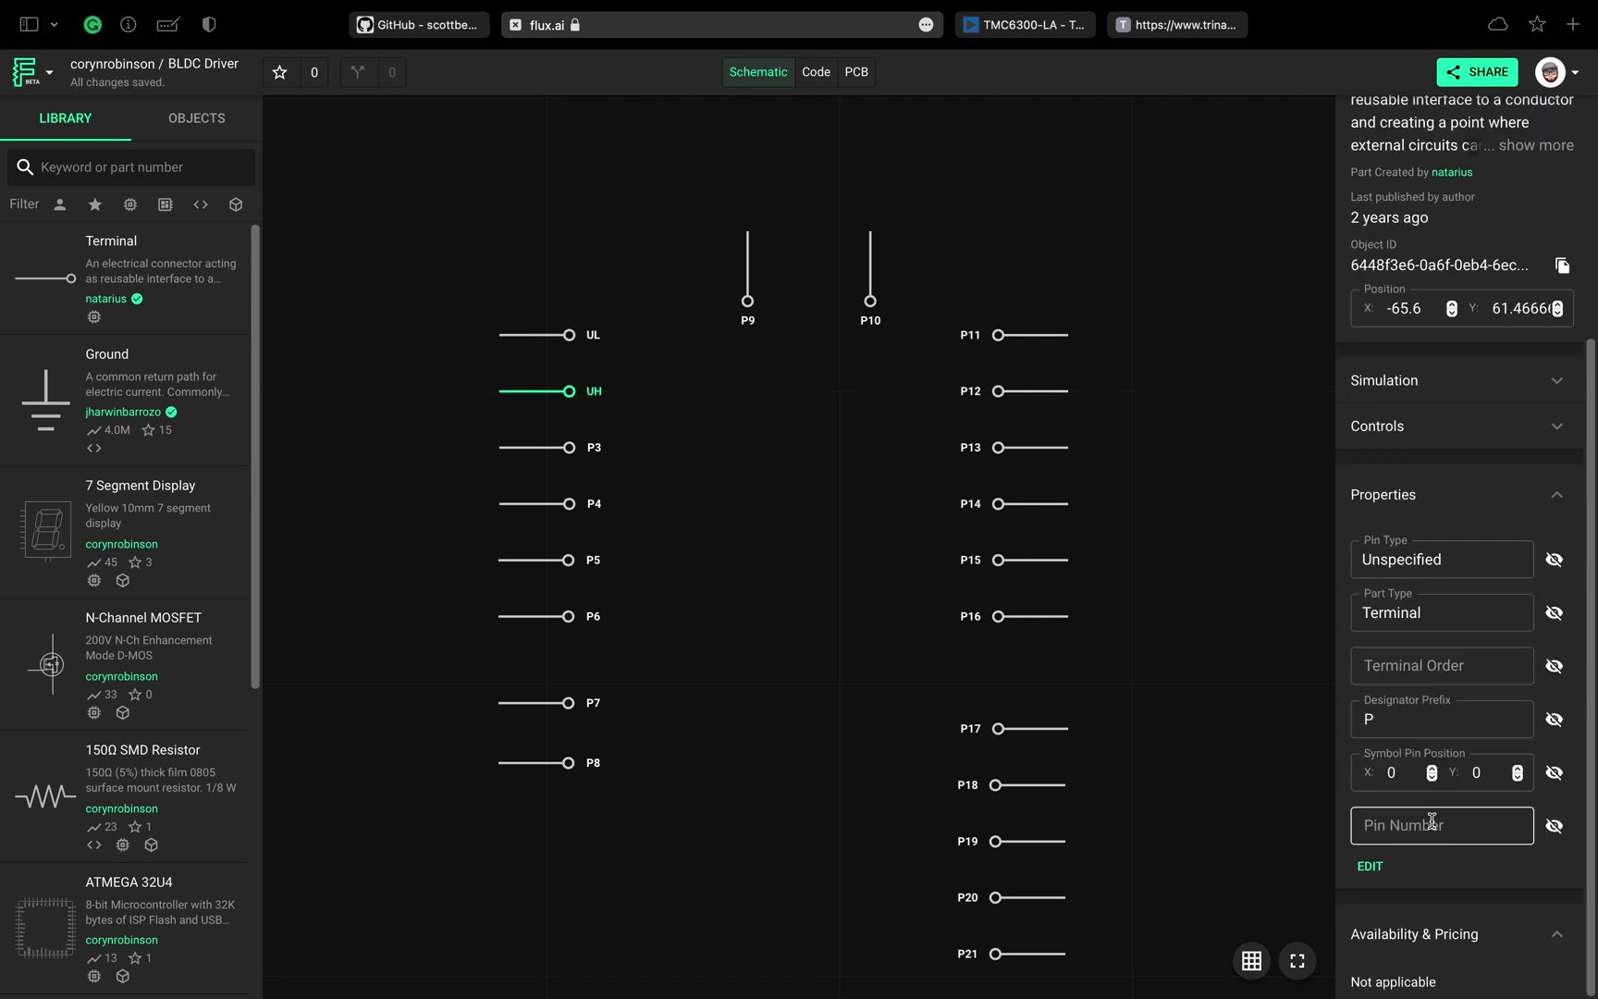
# - Rename terminal P3 to VL and set its pin number to 10
pyautogui.click(585, 454)
pyautogui.scroll(2, 1441, 269)
pyautogui.click(1439, 118)
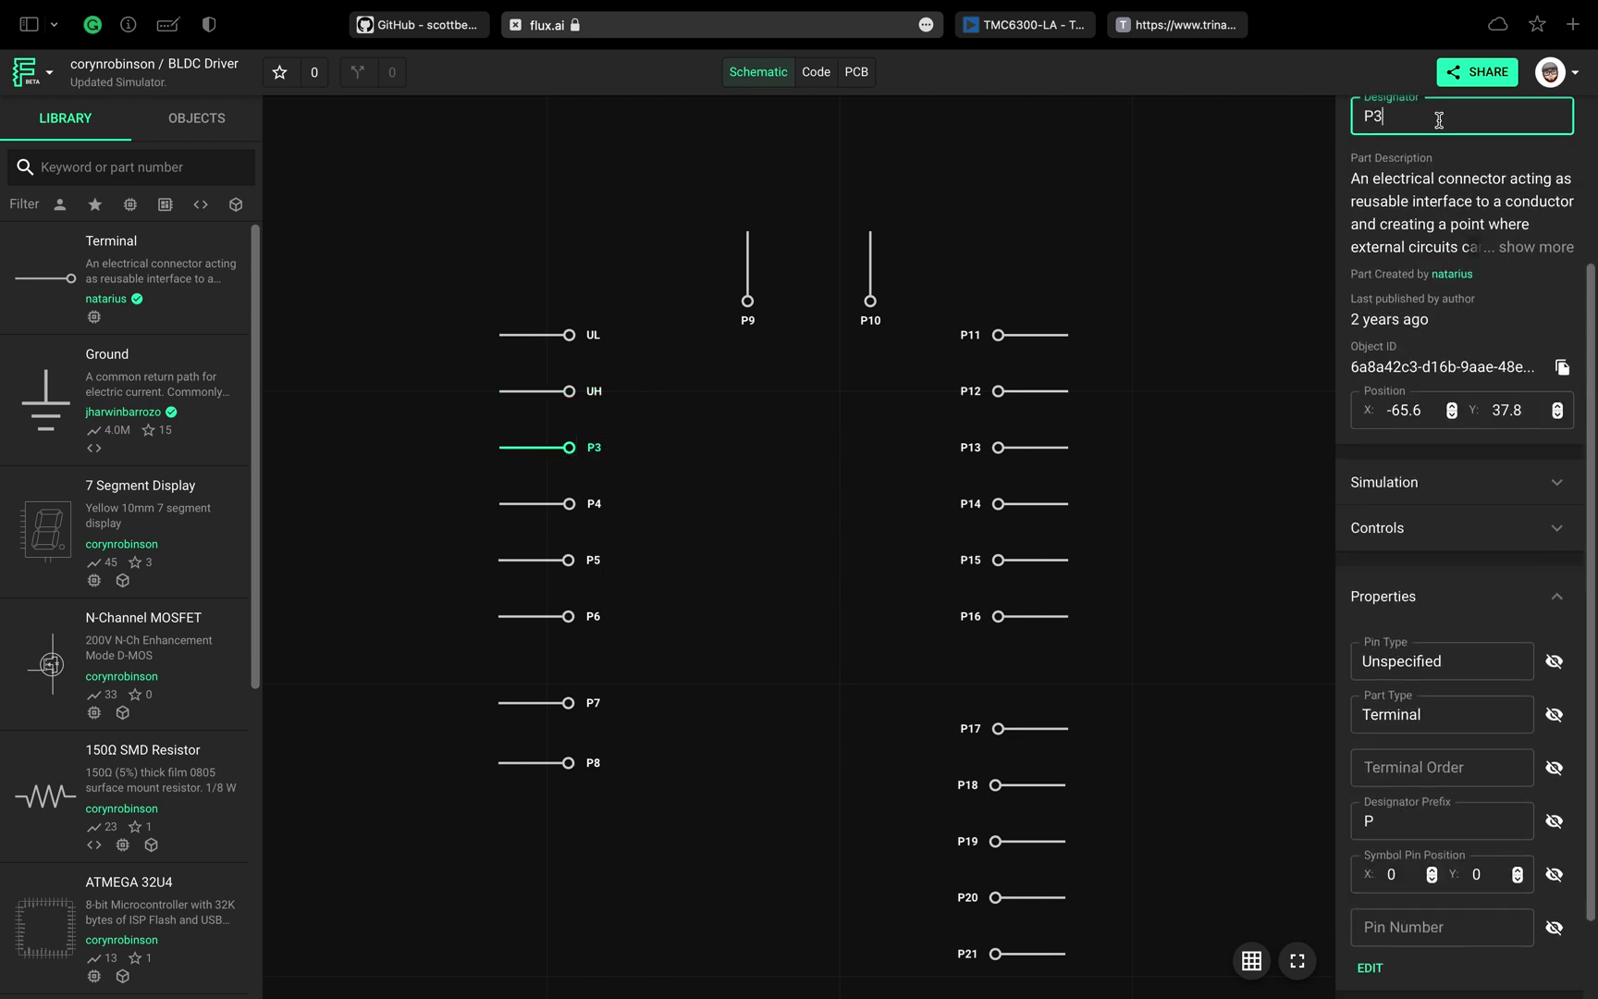
pyautogui.write('VL')
pyautogui.click(1461, 926)
pyautogui.write('10')
pyautogui.press('Return')
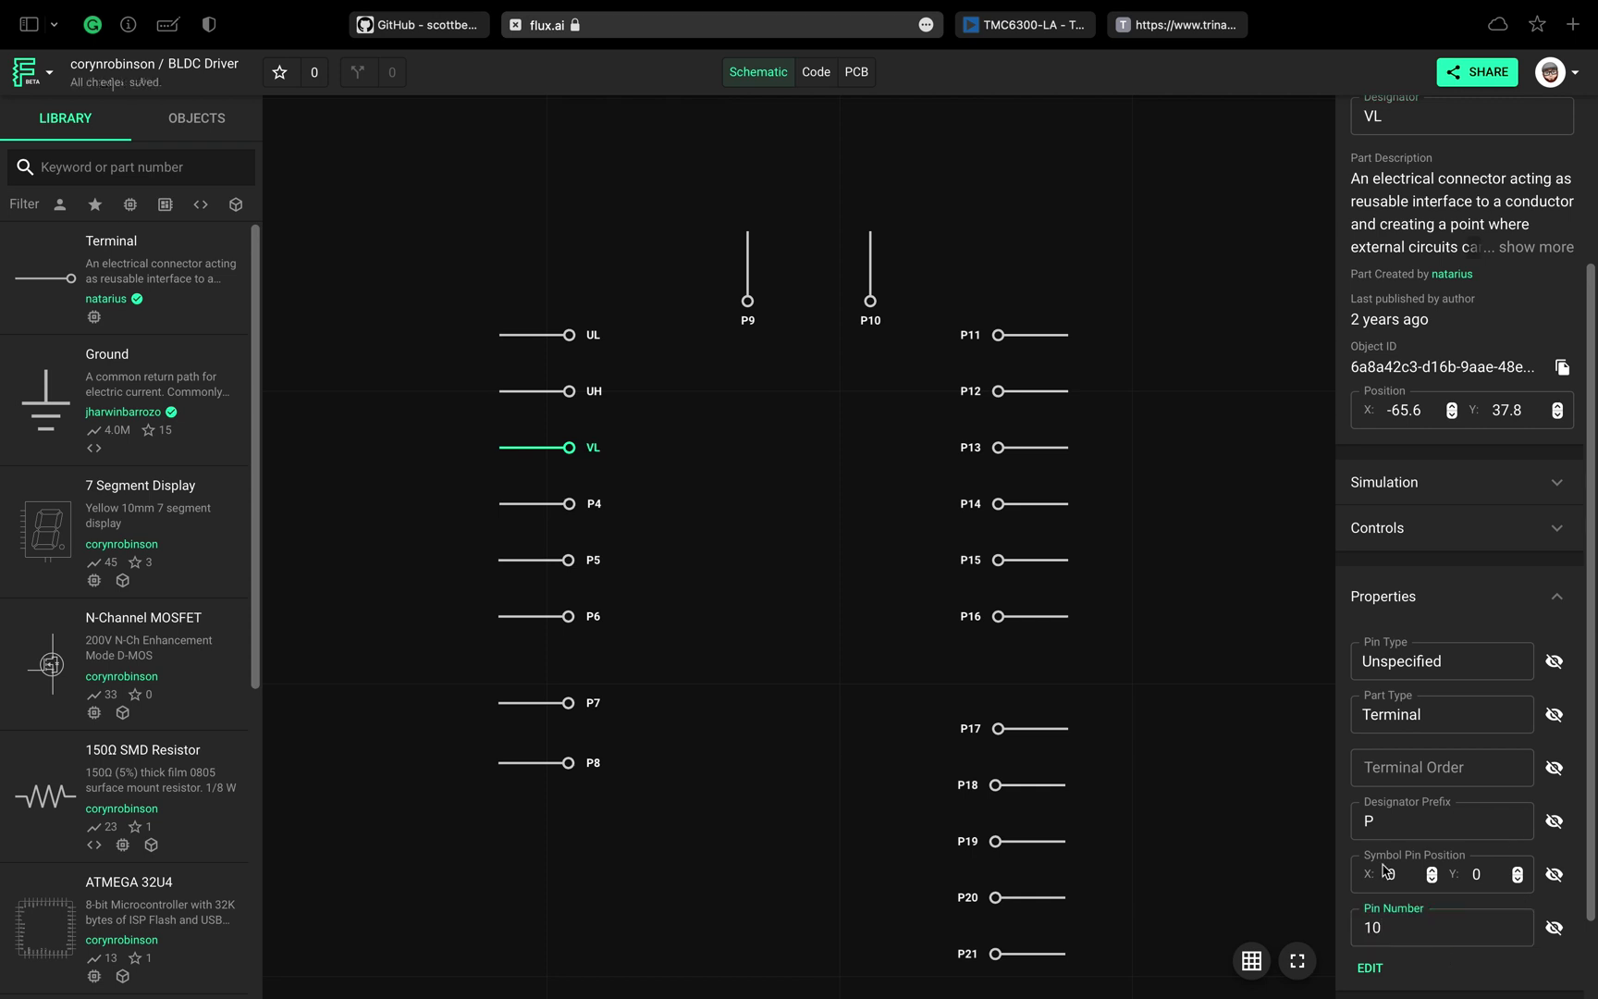
# - Rename terminal P4 to VH and set its pin number to 4
pyautogui.click(532, 503)
pyautogui.click(1455, 120)
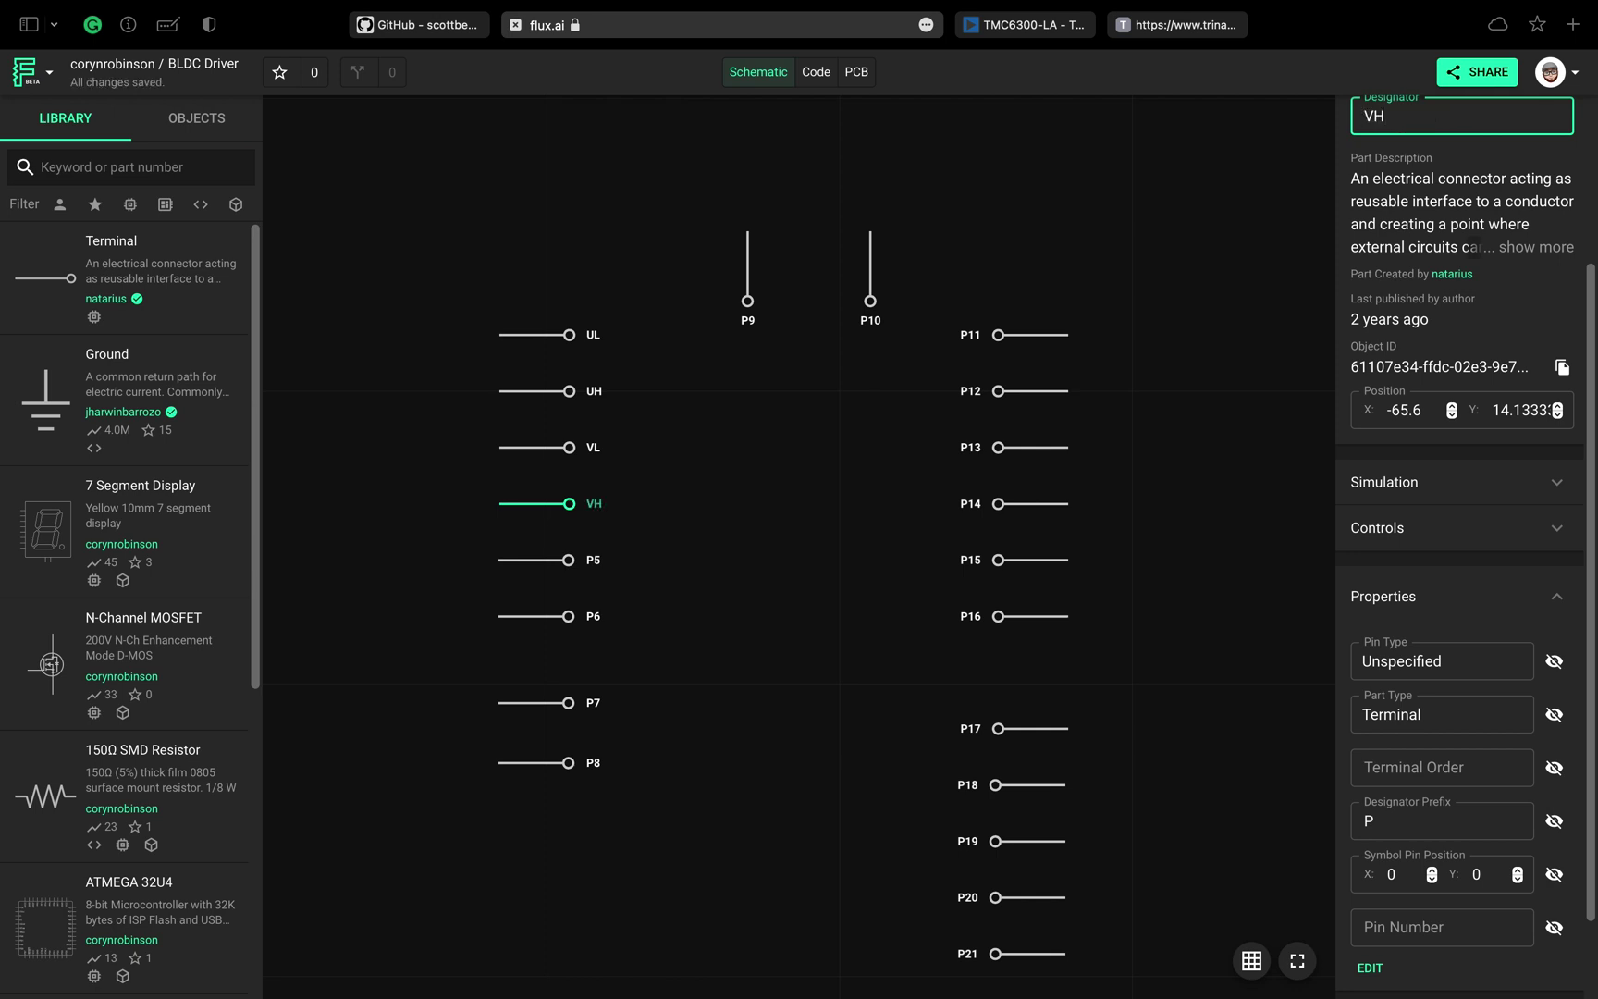
pyautogui.click(1479, 923)
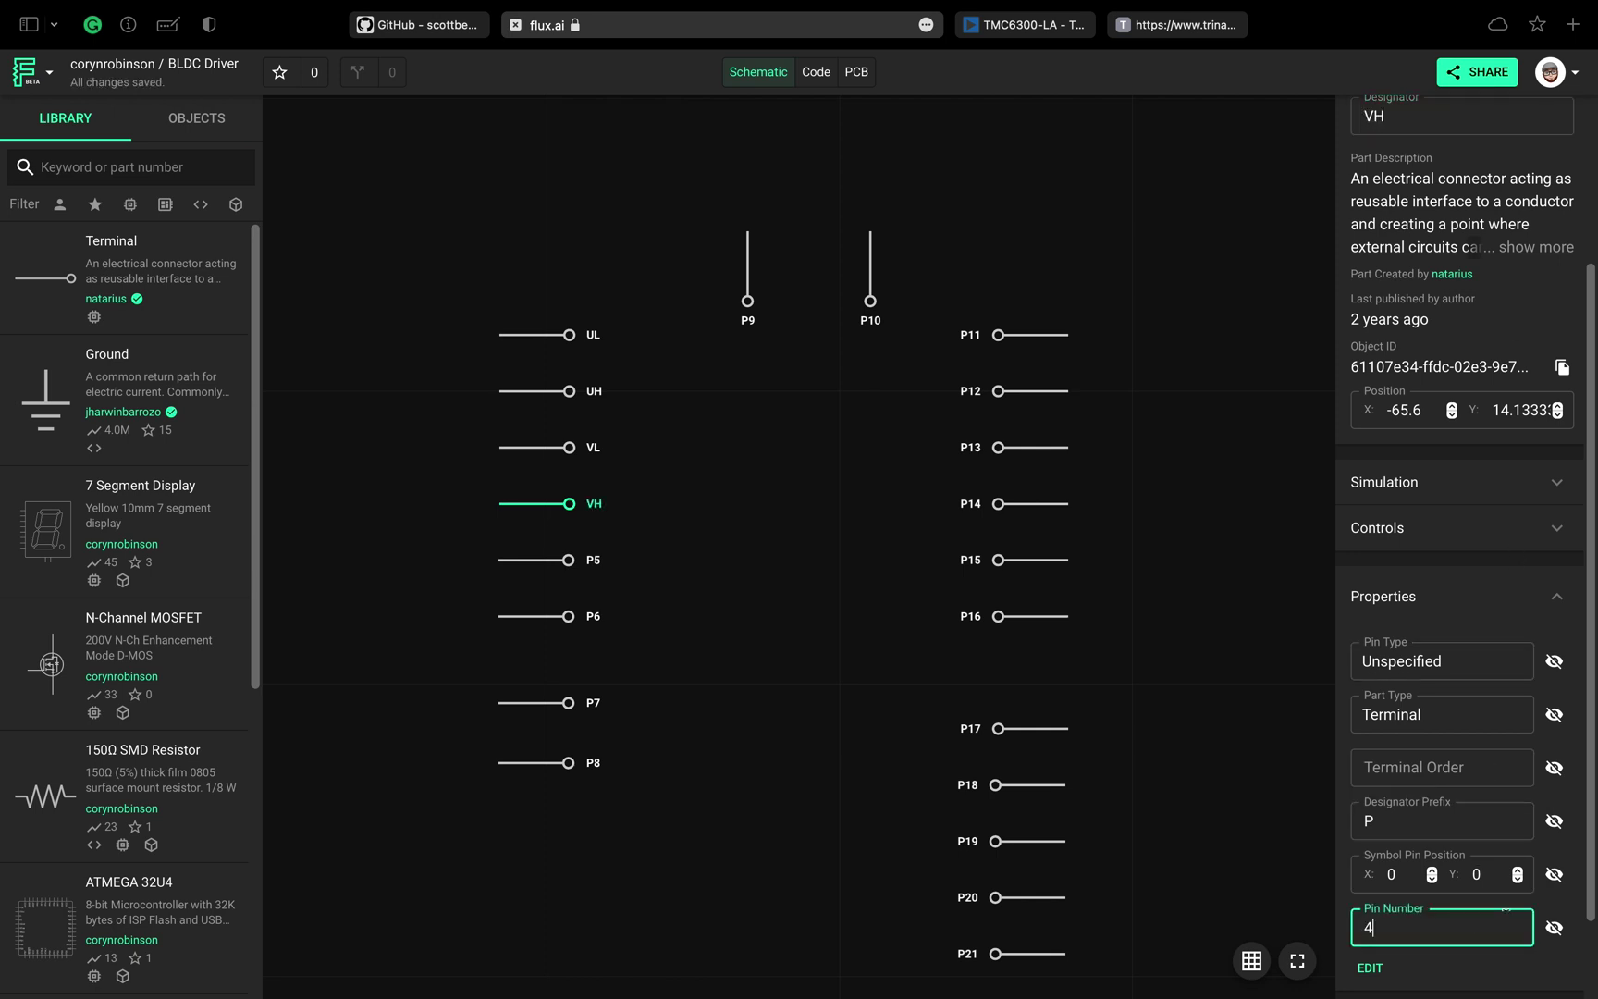
pyautogui.write('4')
pyautogui.press('Return')
# - Change the designator of terminal P5 to WL and fill in its pin number
pyautogui.click(504, 559)
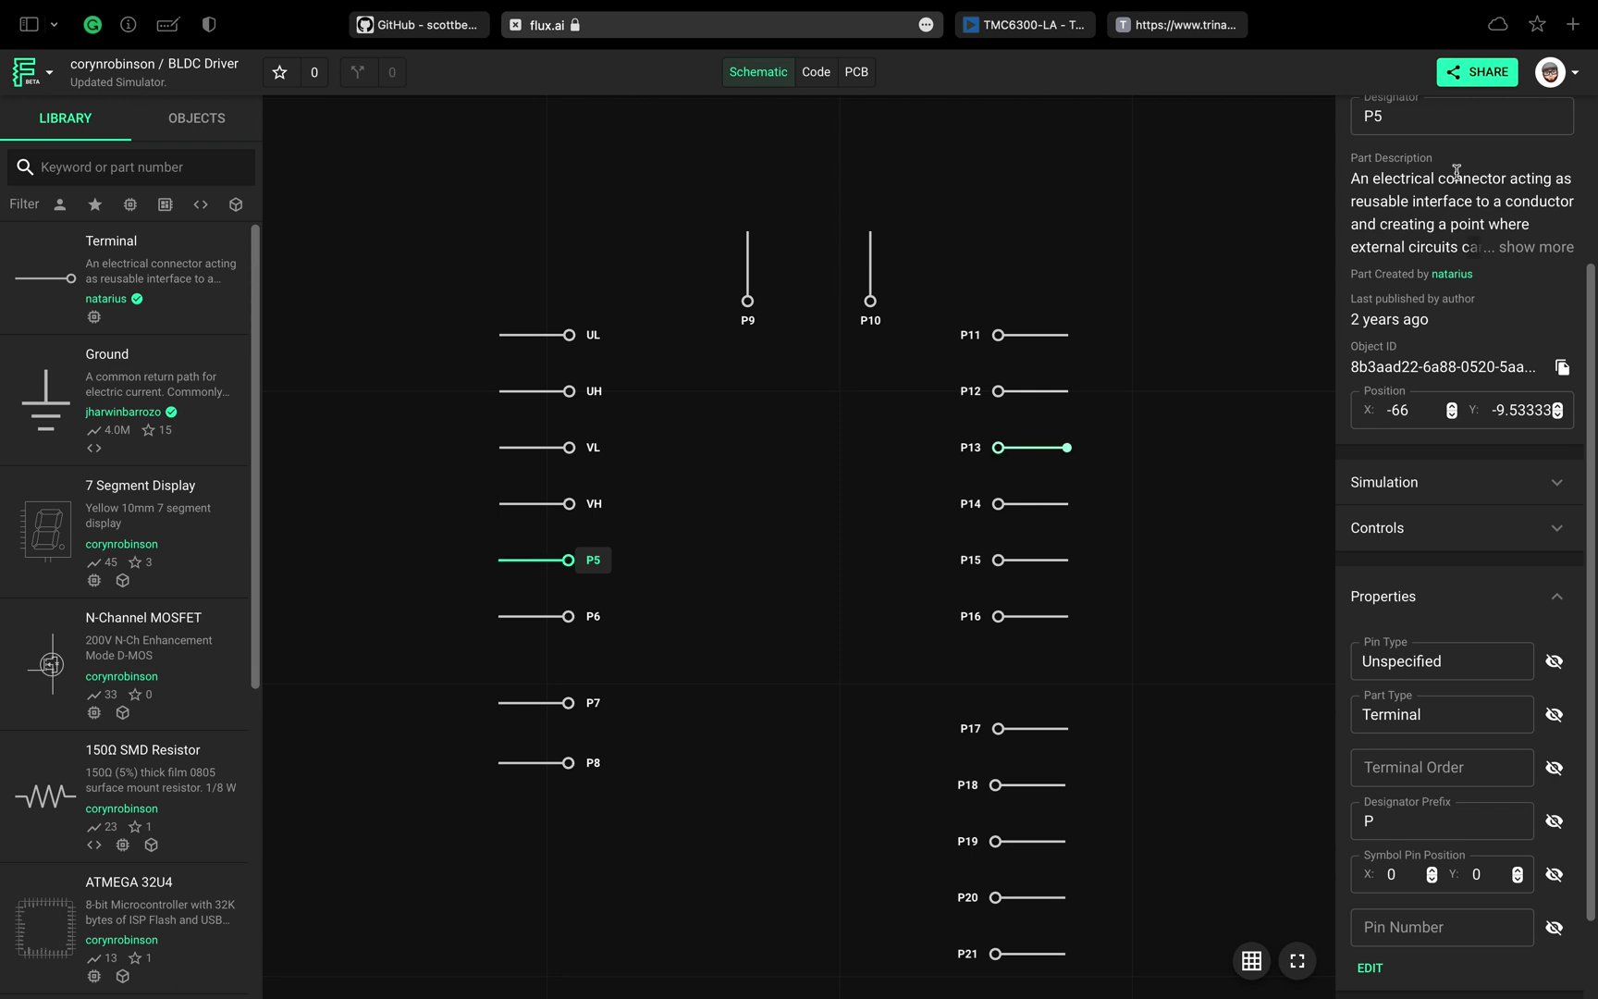
pyautogui.doubleClick(1459, 119)
pyautogui.press('BackSpace')
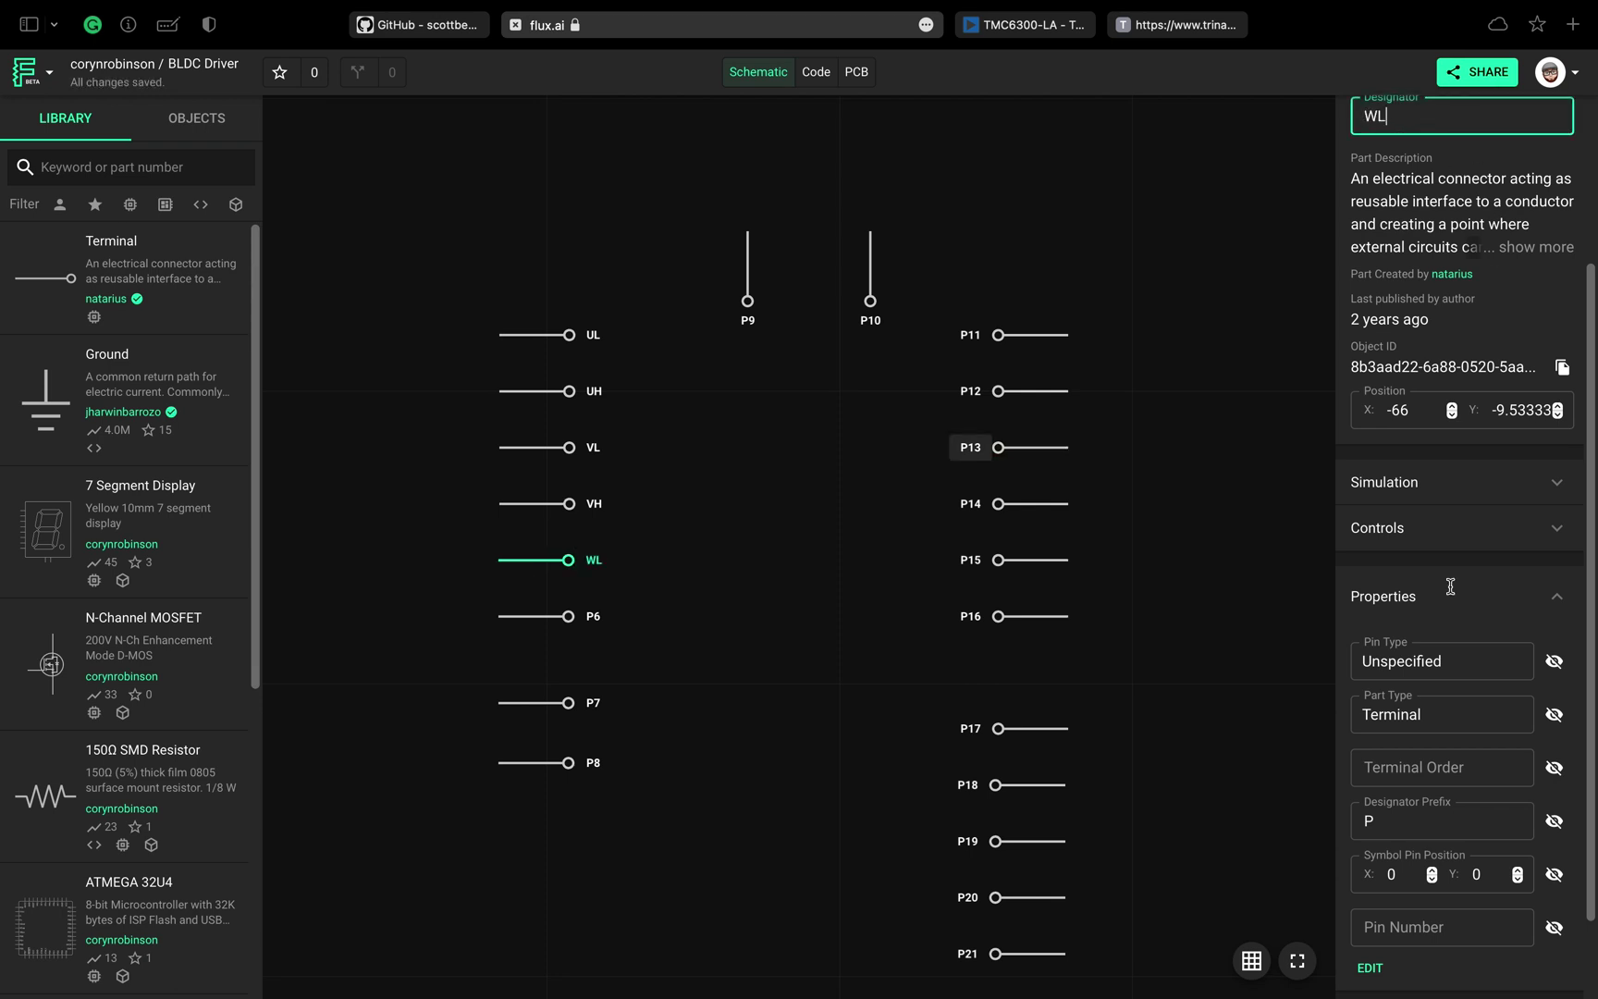
pyautogui.click(1424, 927)
# - Change the designator of terminal P6 to WH and fill in its pin number
pyautogui.click(537, 616)
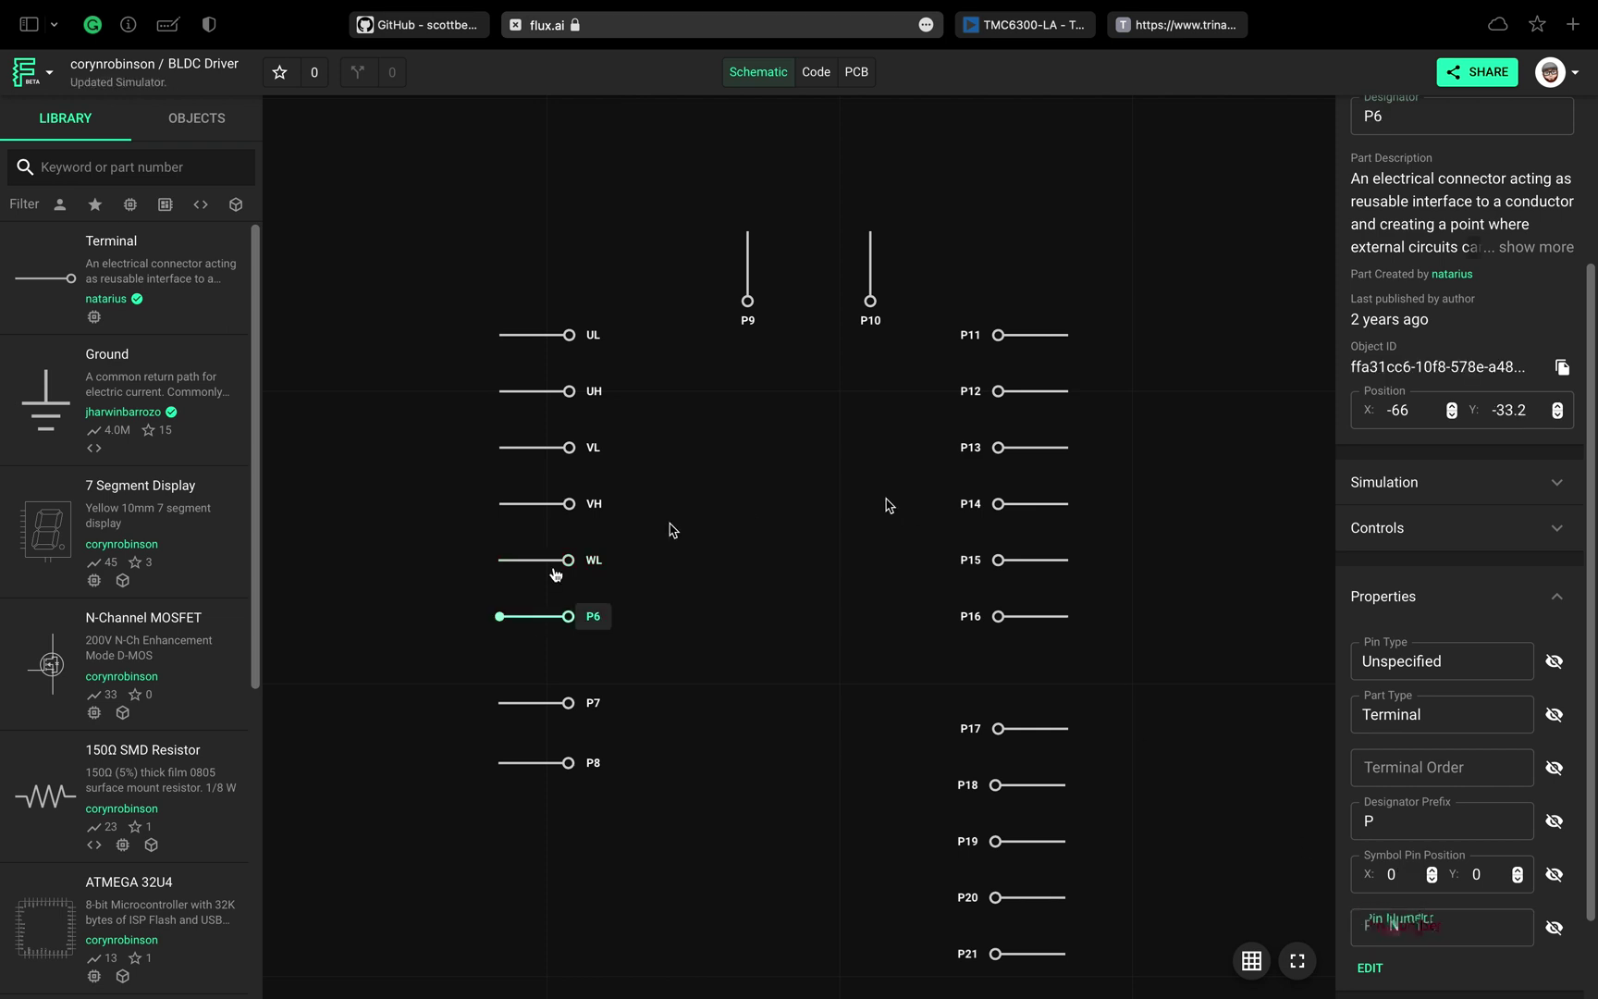
pyautogui.click(1378, 116)
pyautogui.press('BackSpace')
pyautogui.press('BackSpace')
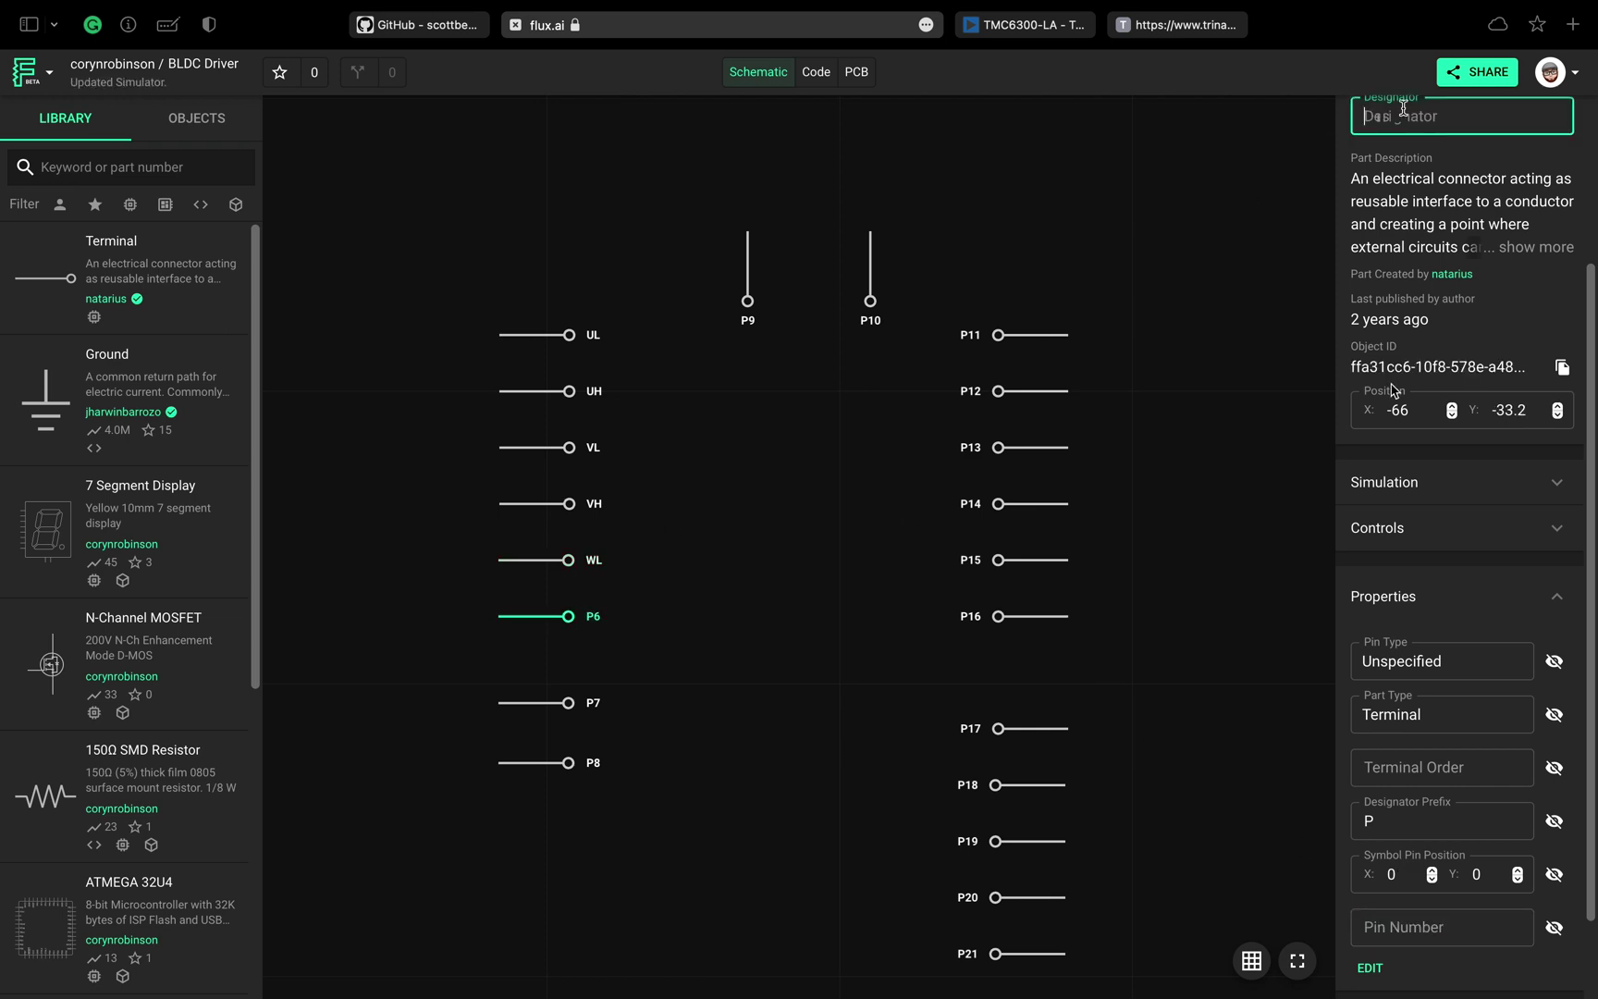
pyautogui.write('WH')
pyautogui.click(1449, 925)
# - Change the designator of terminal P7 to DIAG and fill in its pin number
pyautogui.click(632, 719)
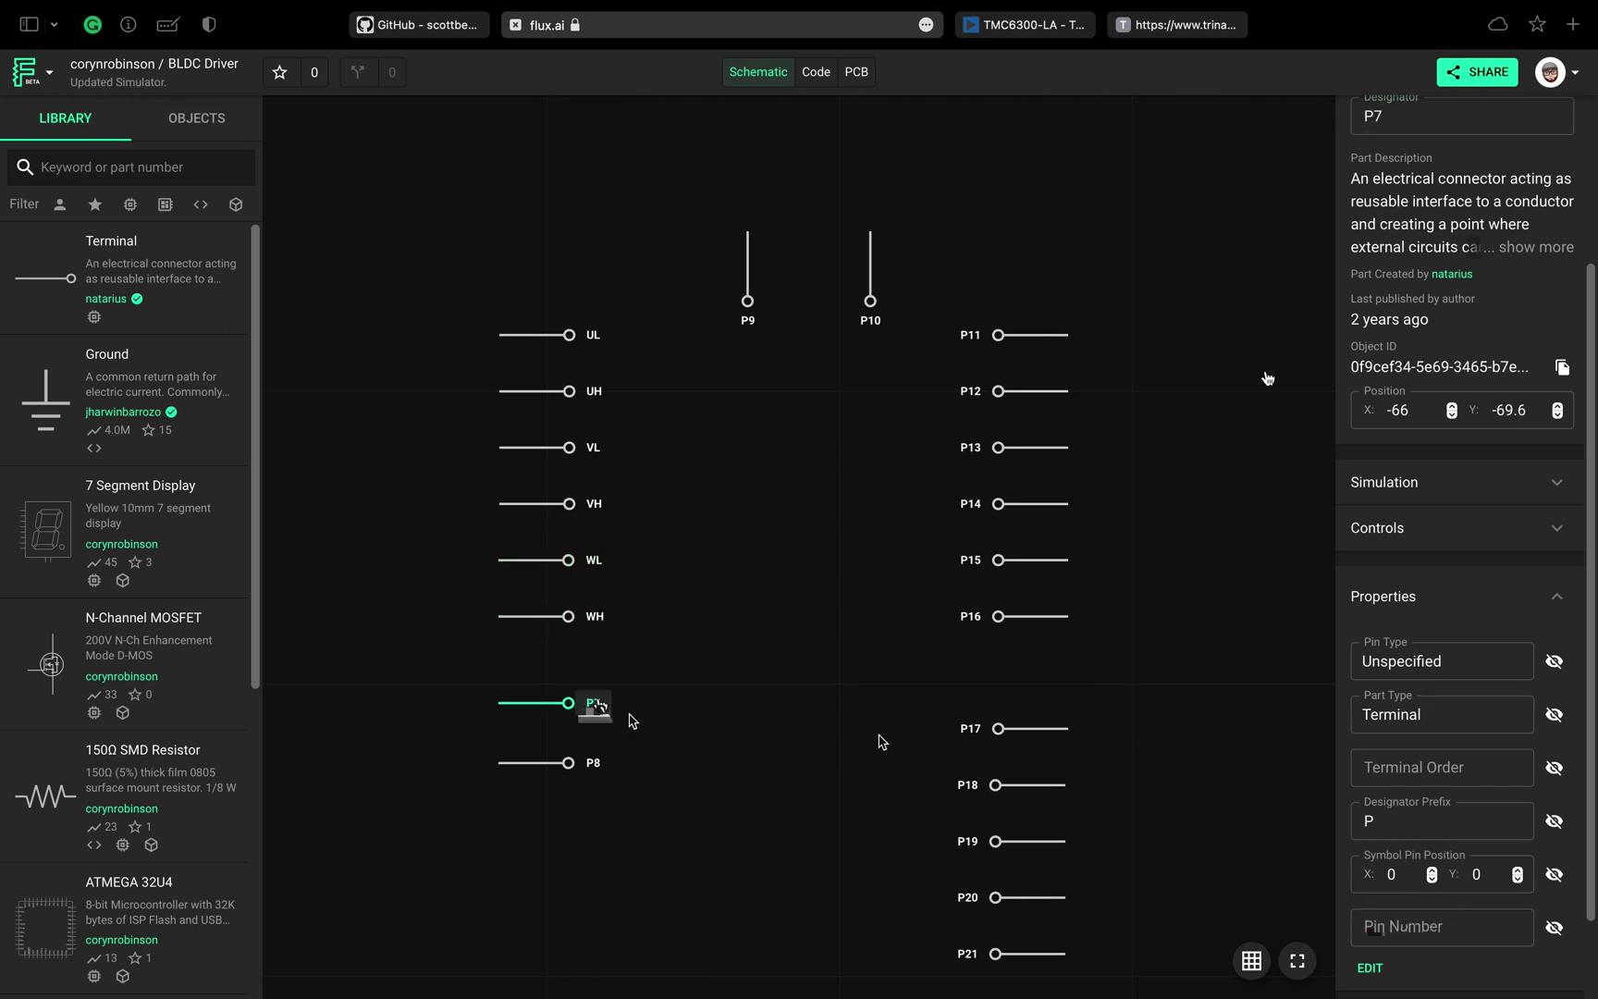
pyautogui.click(1378, 116)
pyautogui.press('BackSpace')
pyautogui.press('BackSpace')
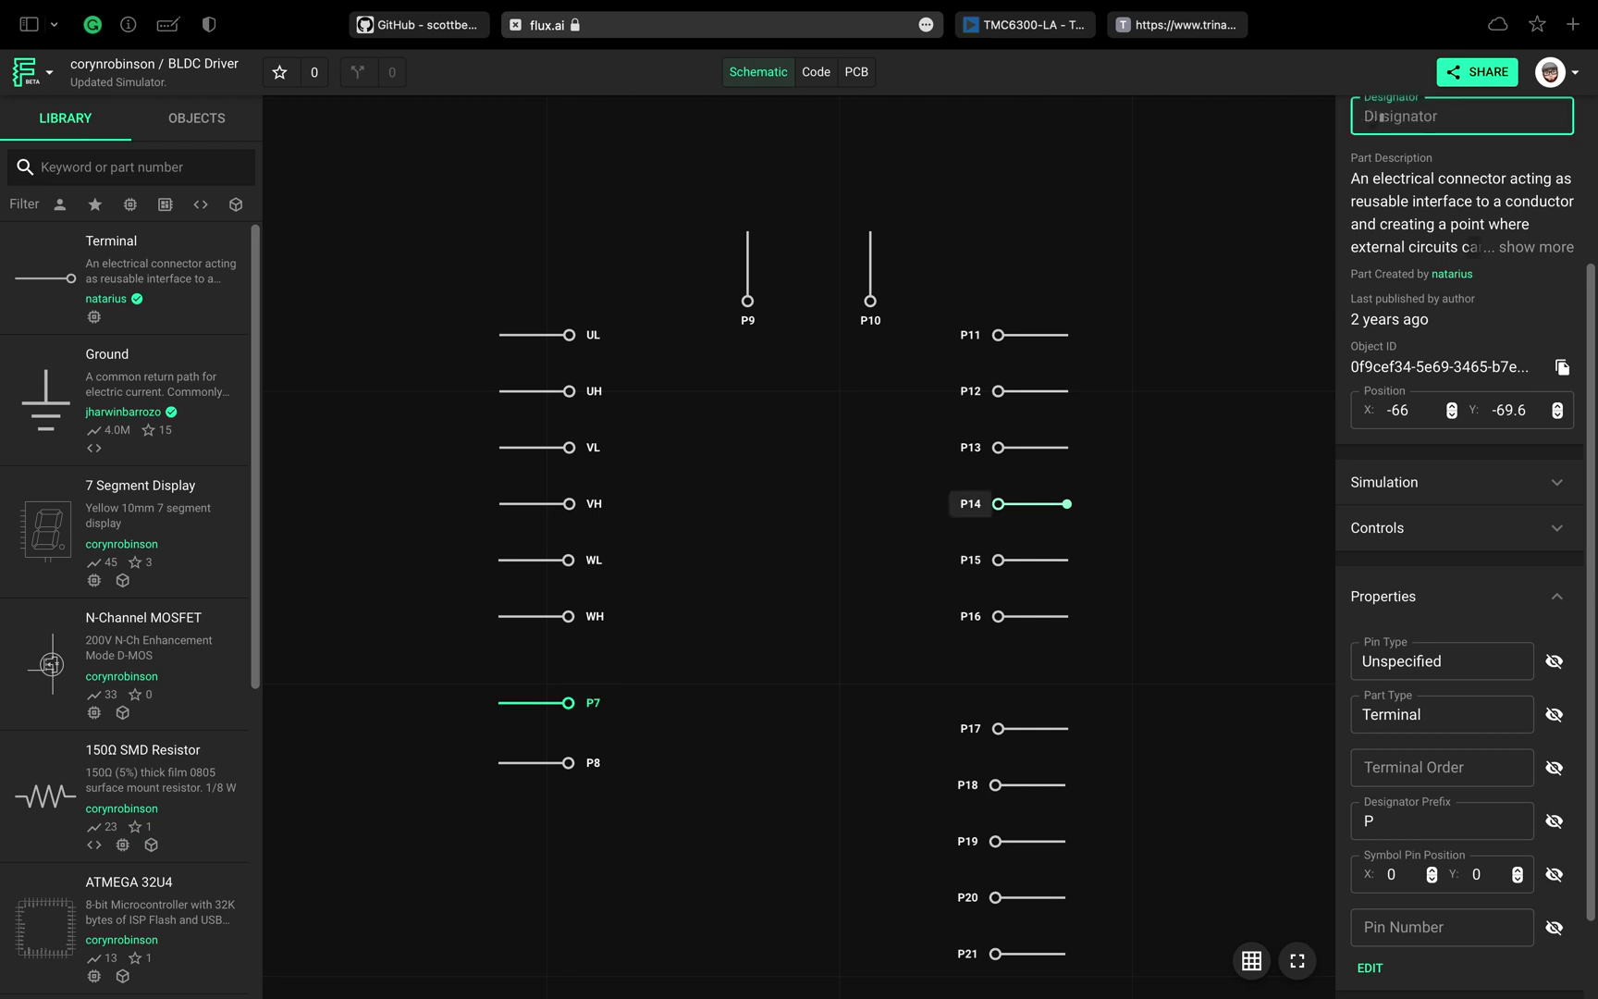
pyautogui.click(1461, 930)
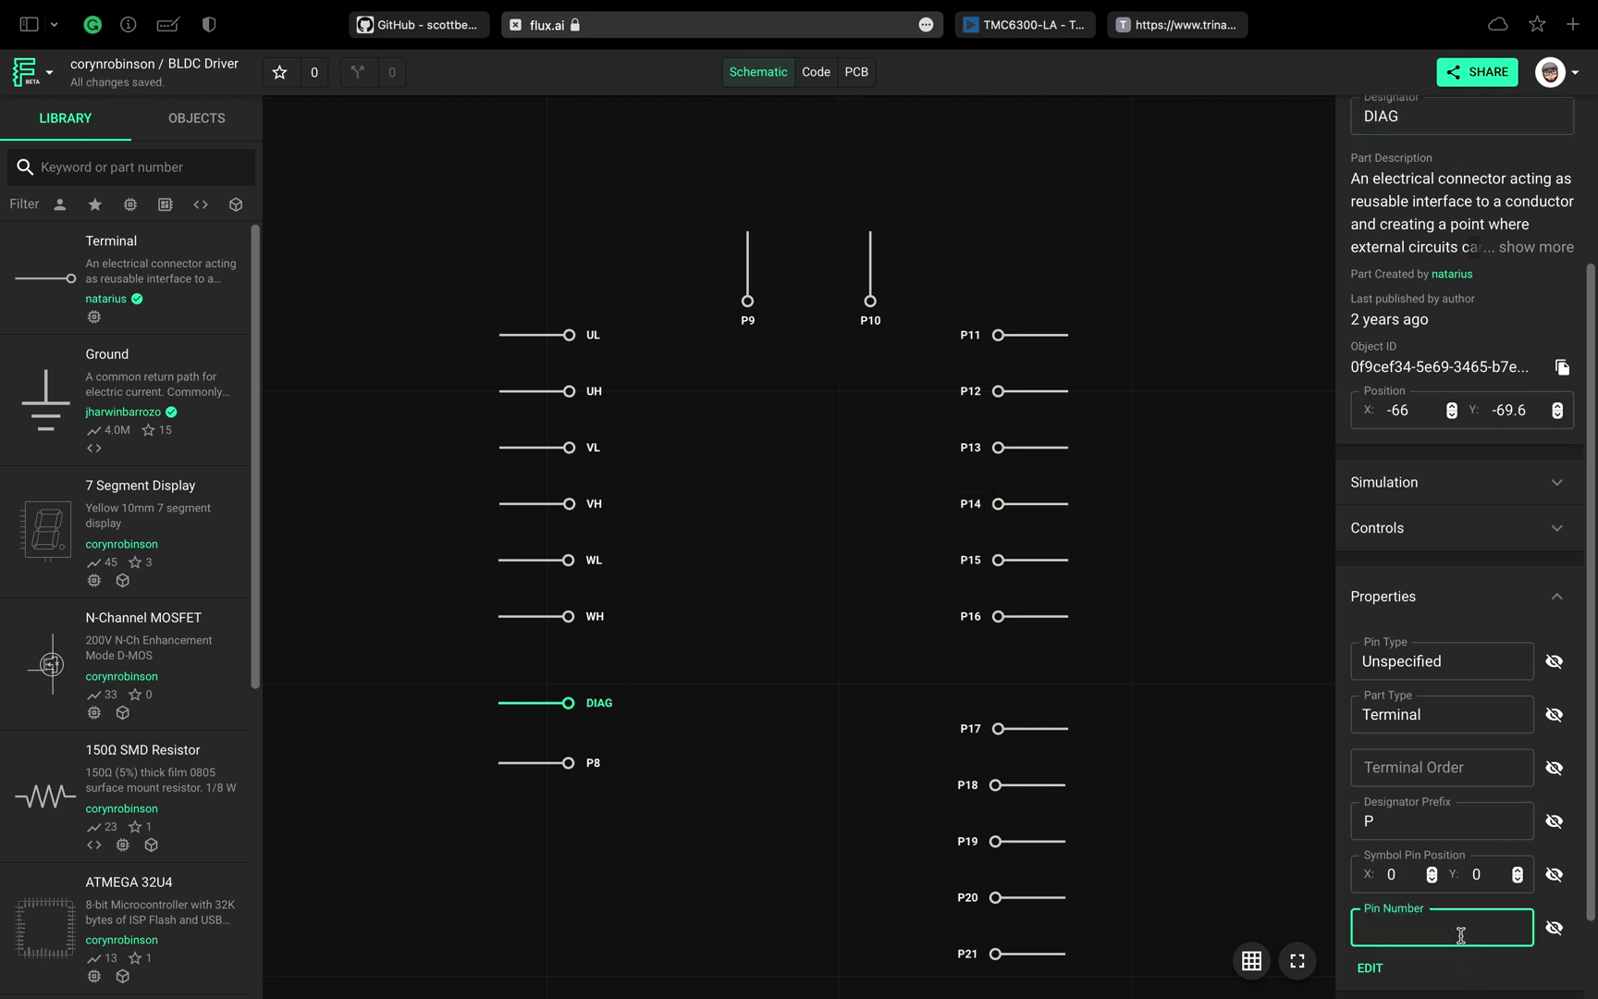
# - Rename terminal P8 to VIO/NSTDBY and set its pin number to 11
pyautogui.click(566, 764)
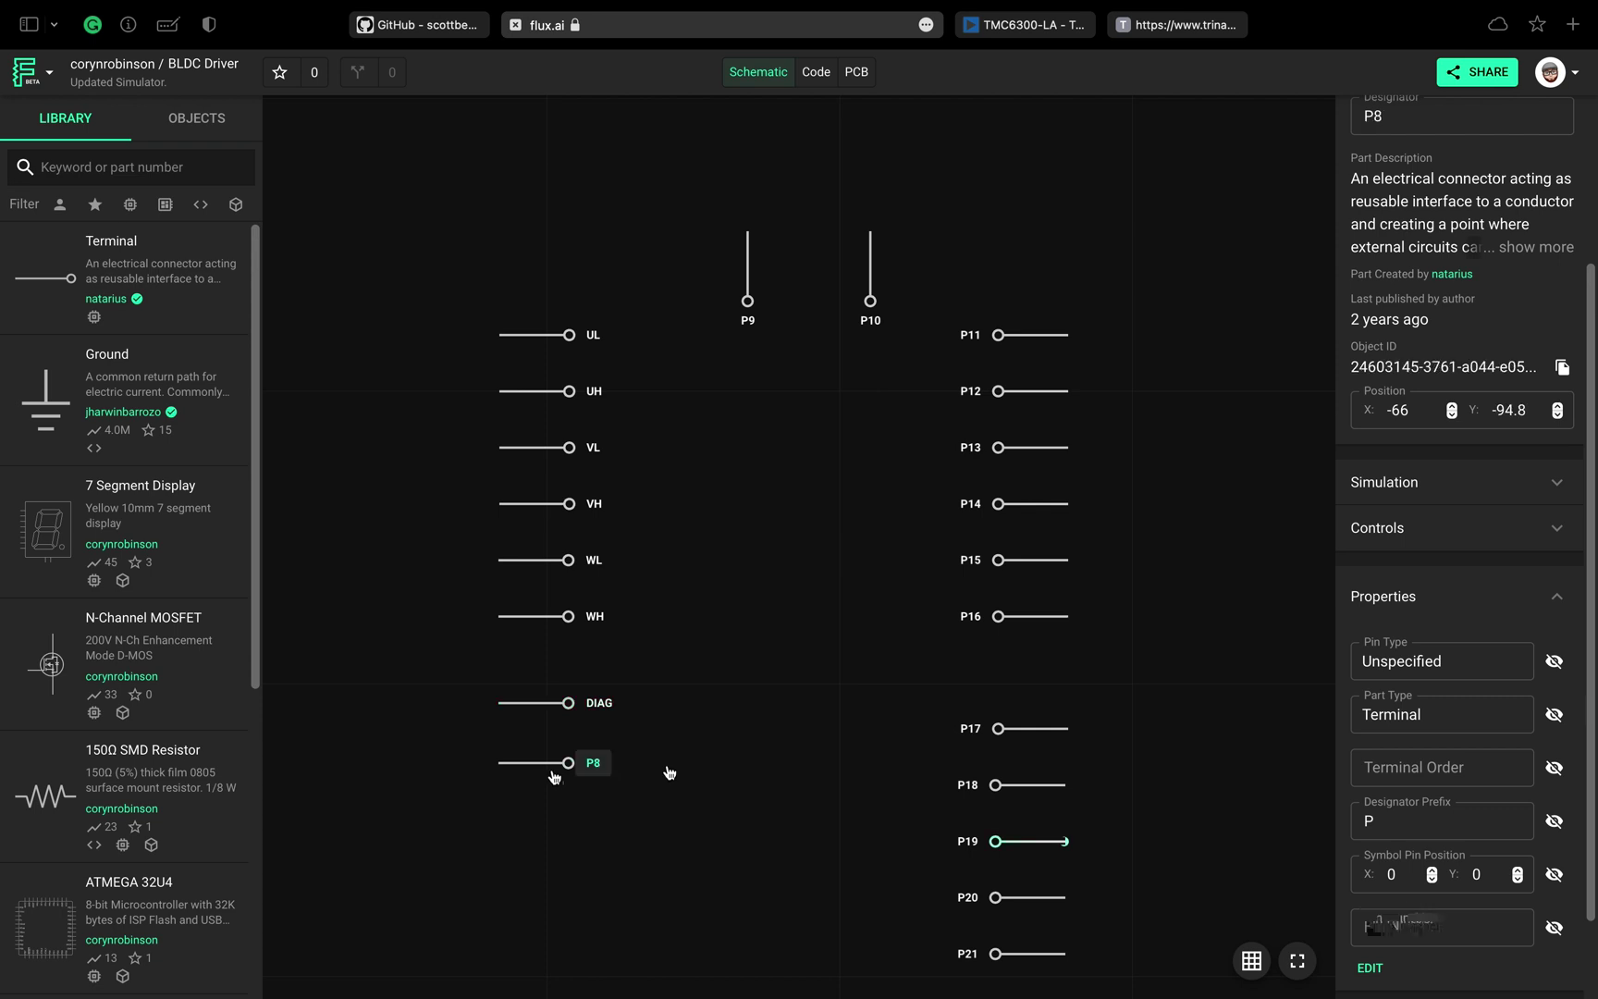
pyautogui.click(1387, 117)
pyautogui.press('BackSpace')
pyautogui.press('BackSpace')
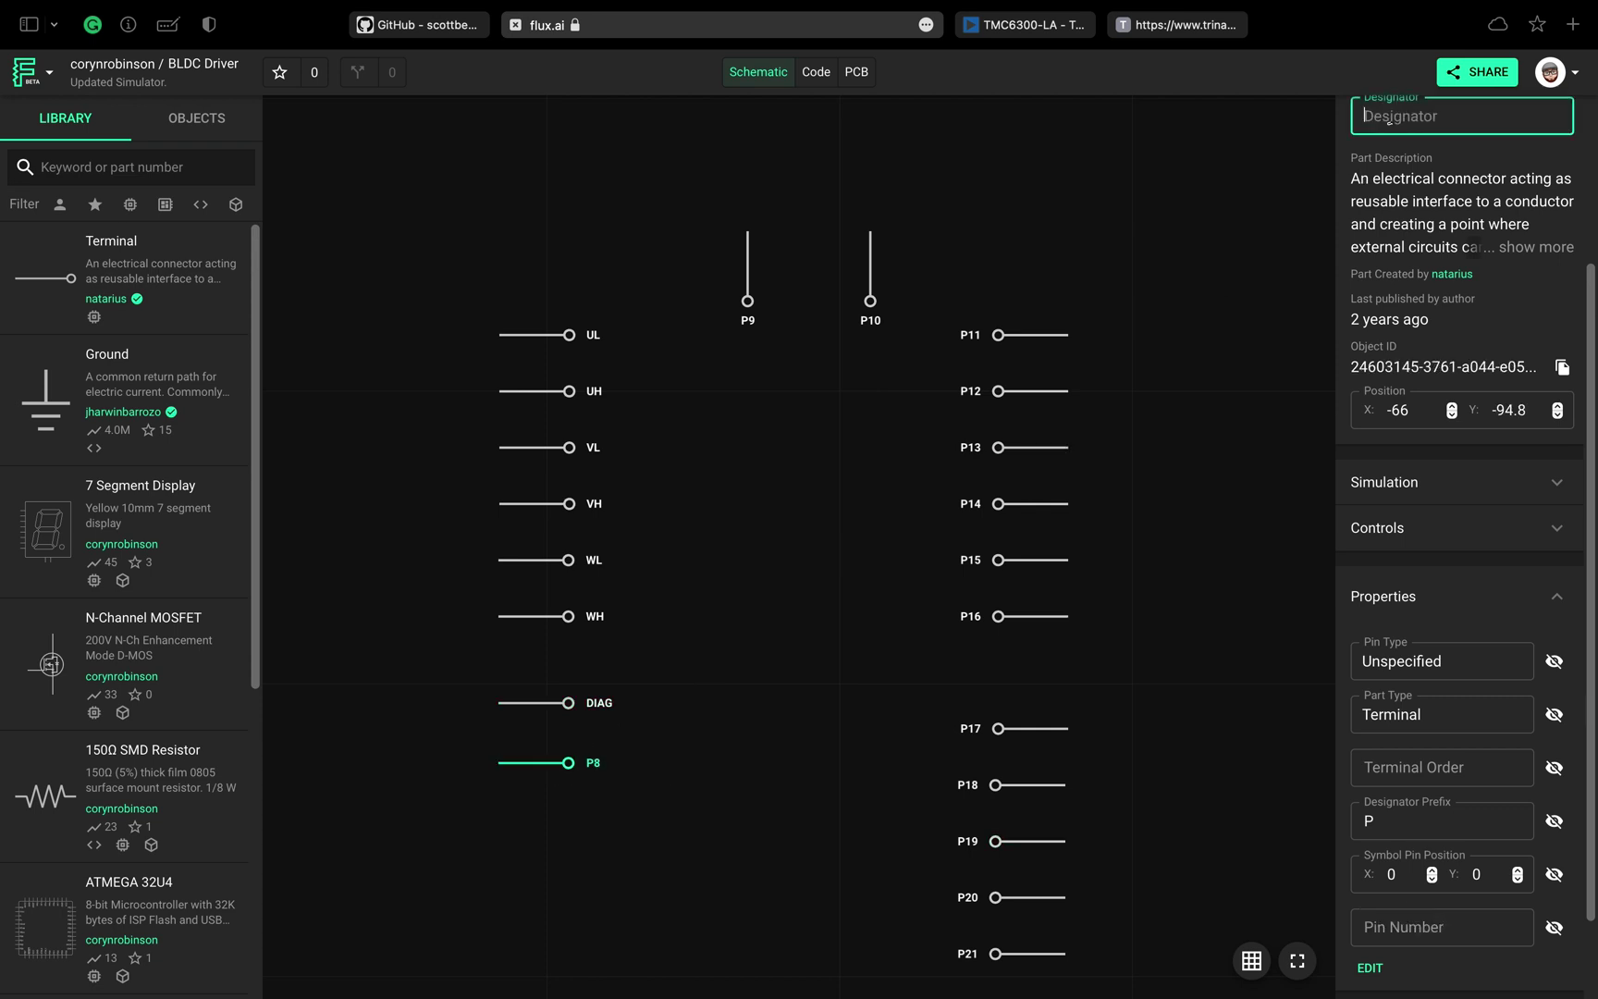
pyautogui.write('VIO/')
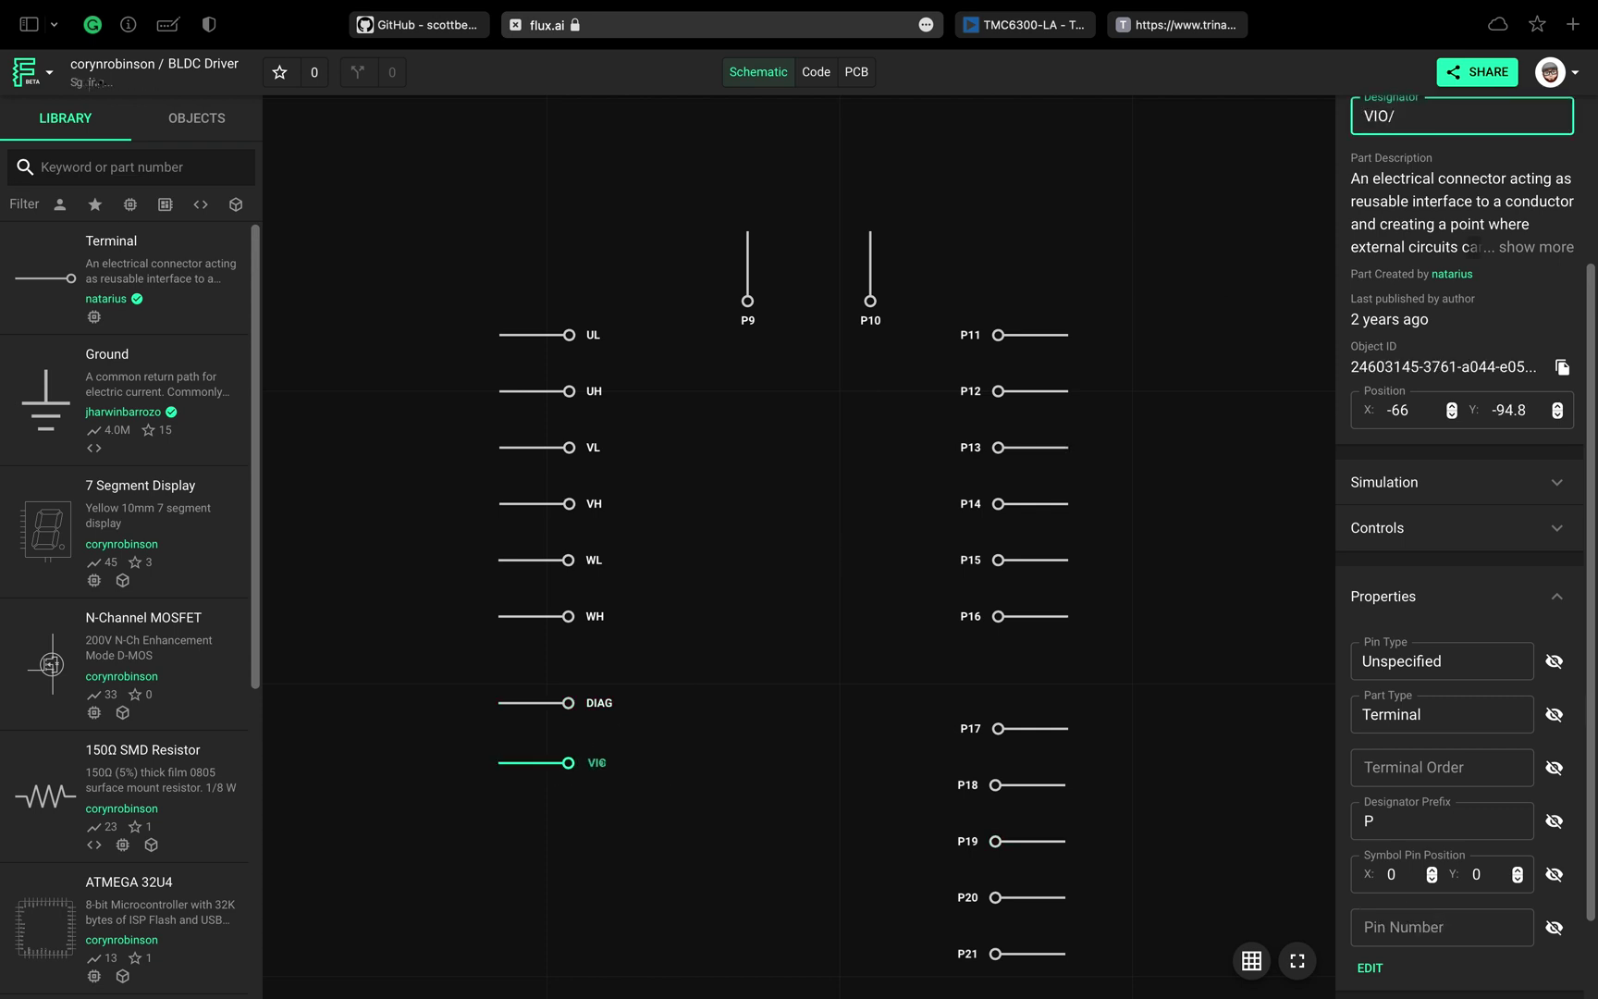
pyautogui.write('NSTDBY')
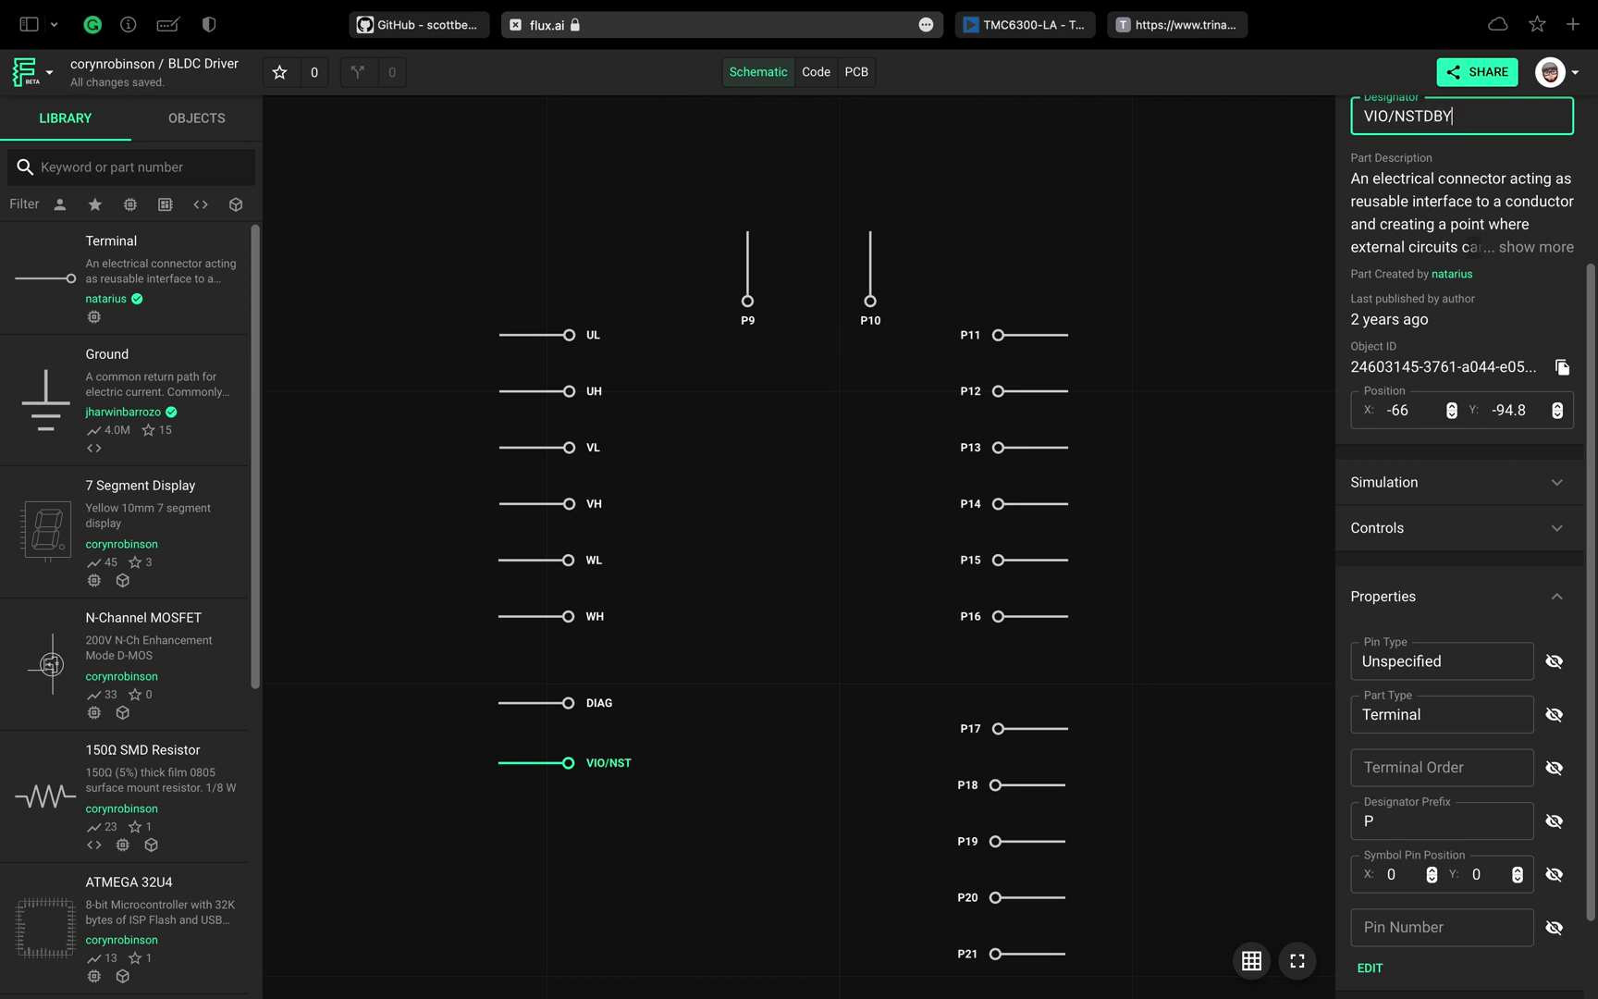
pyautogui.click(1441, 927)
pyautogui.write('11')
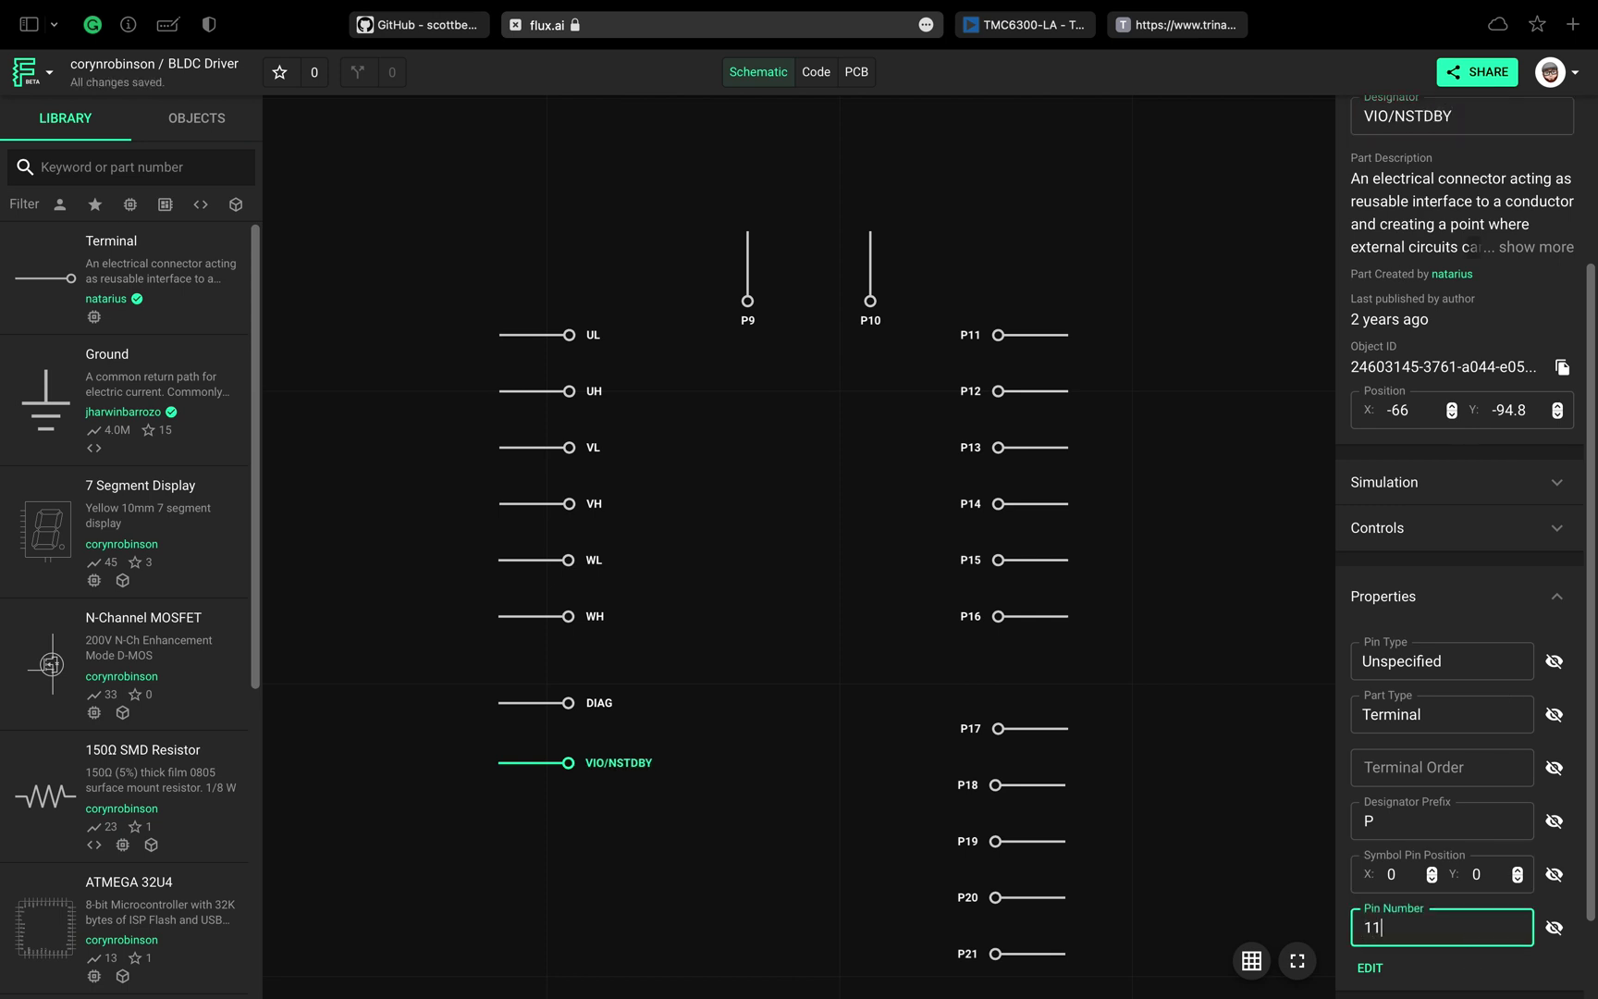
pyautogui.click(1491, 968)
# - Rename the upper terminal P9 to 1.8VOUT and set its pin number to 13
pyautogui.click(751, 270)
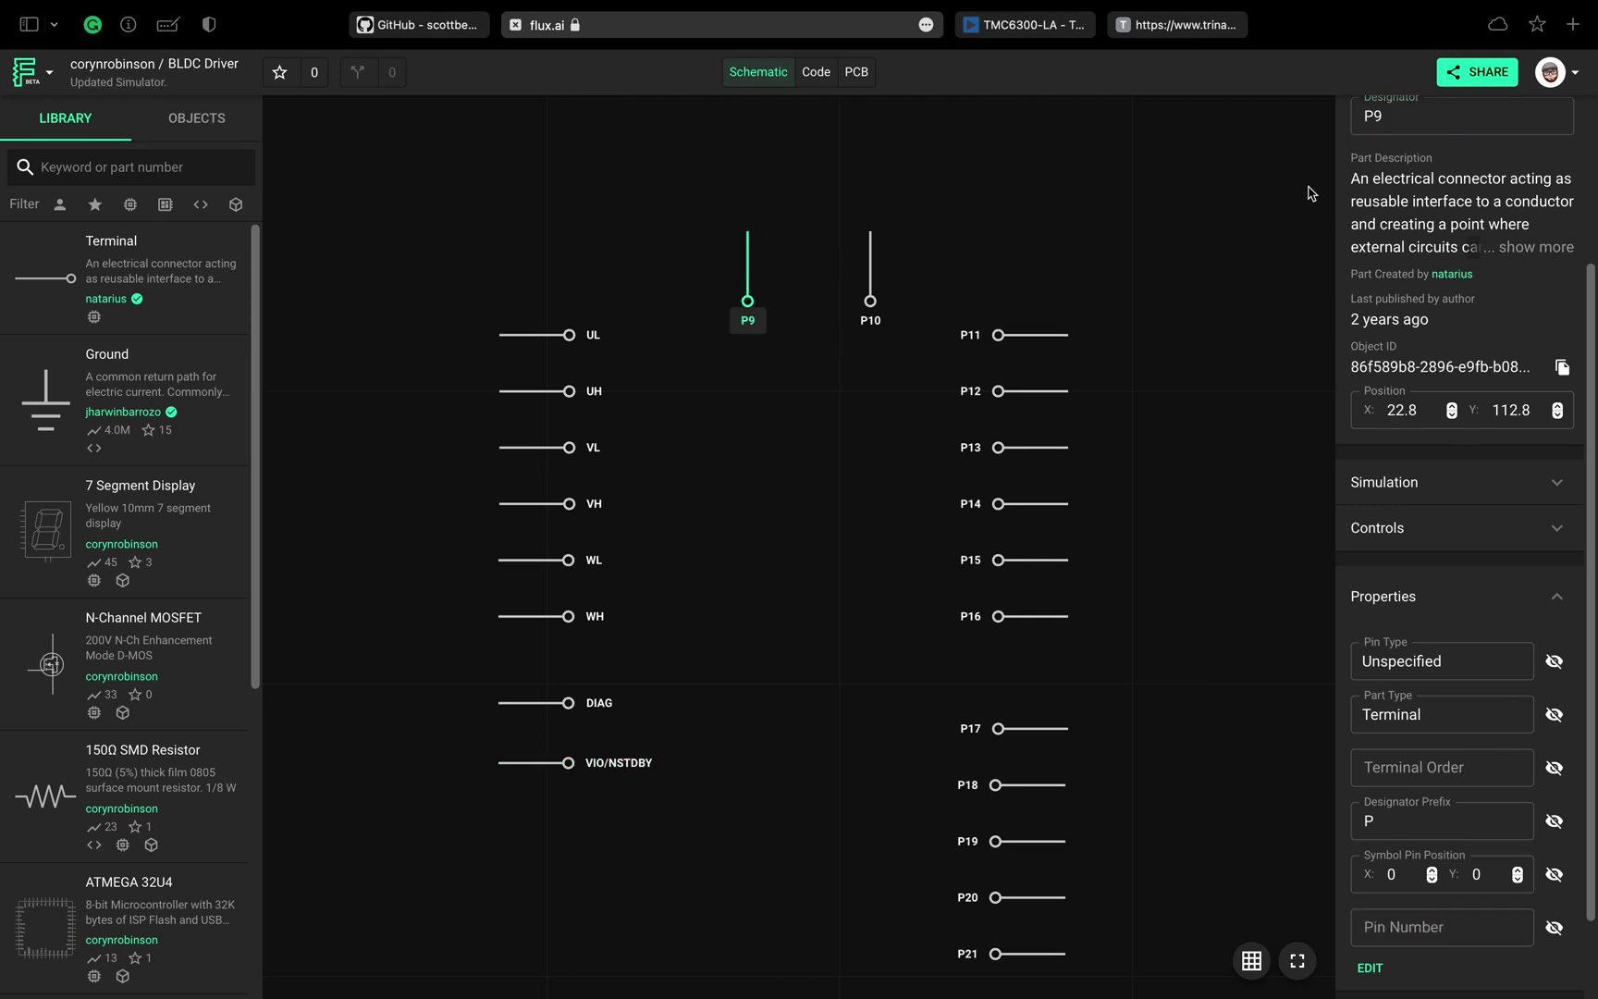
pyautogui.click(1417, 117)
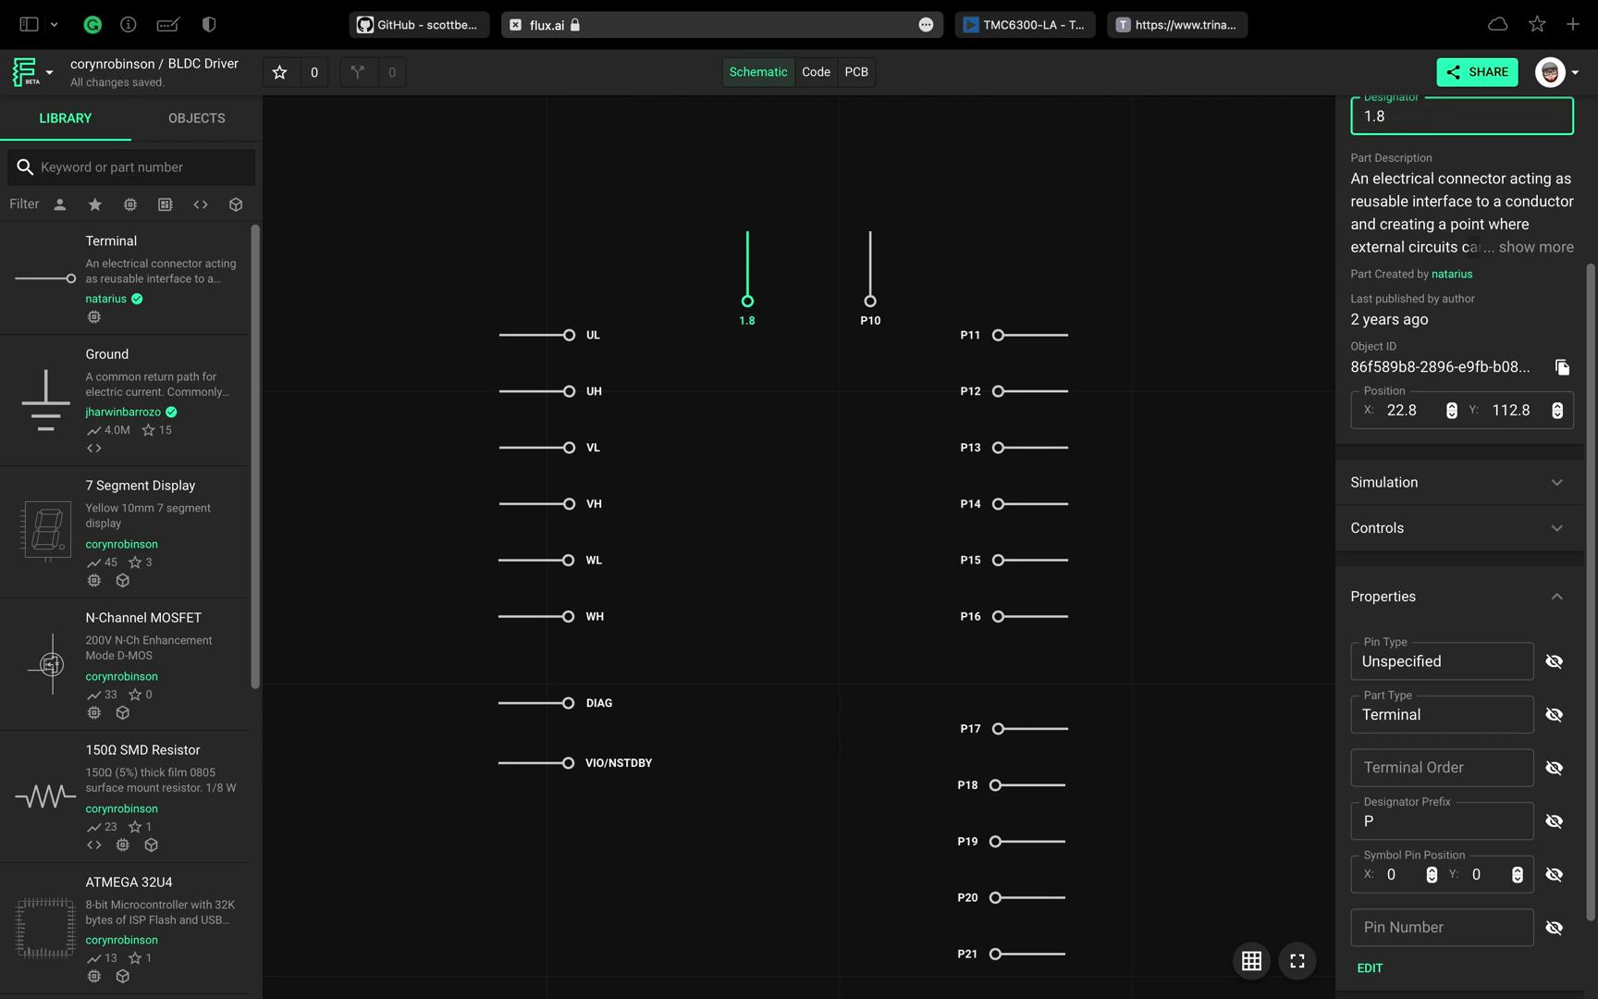
pyautogui.click(1402, 927)
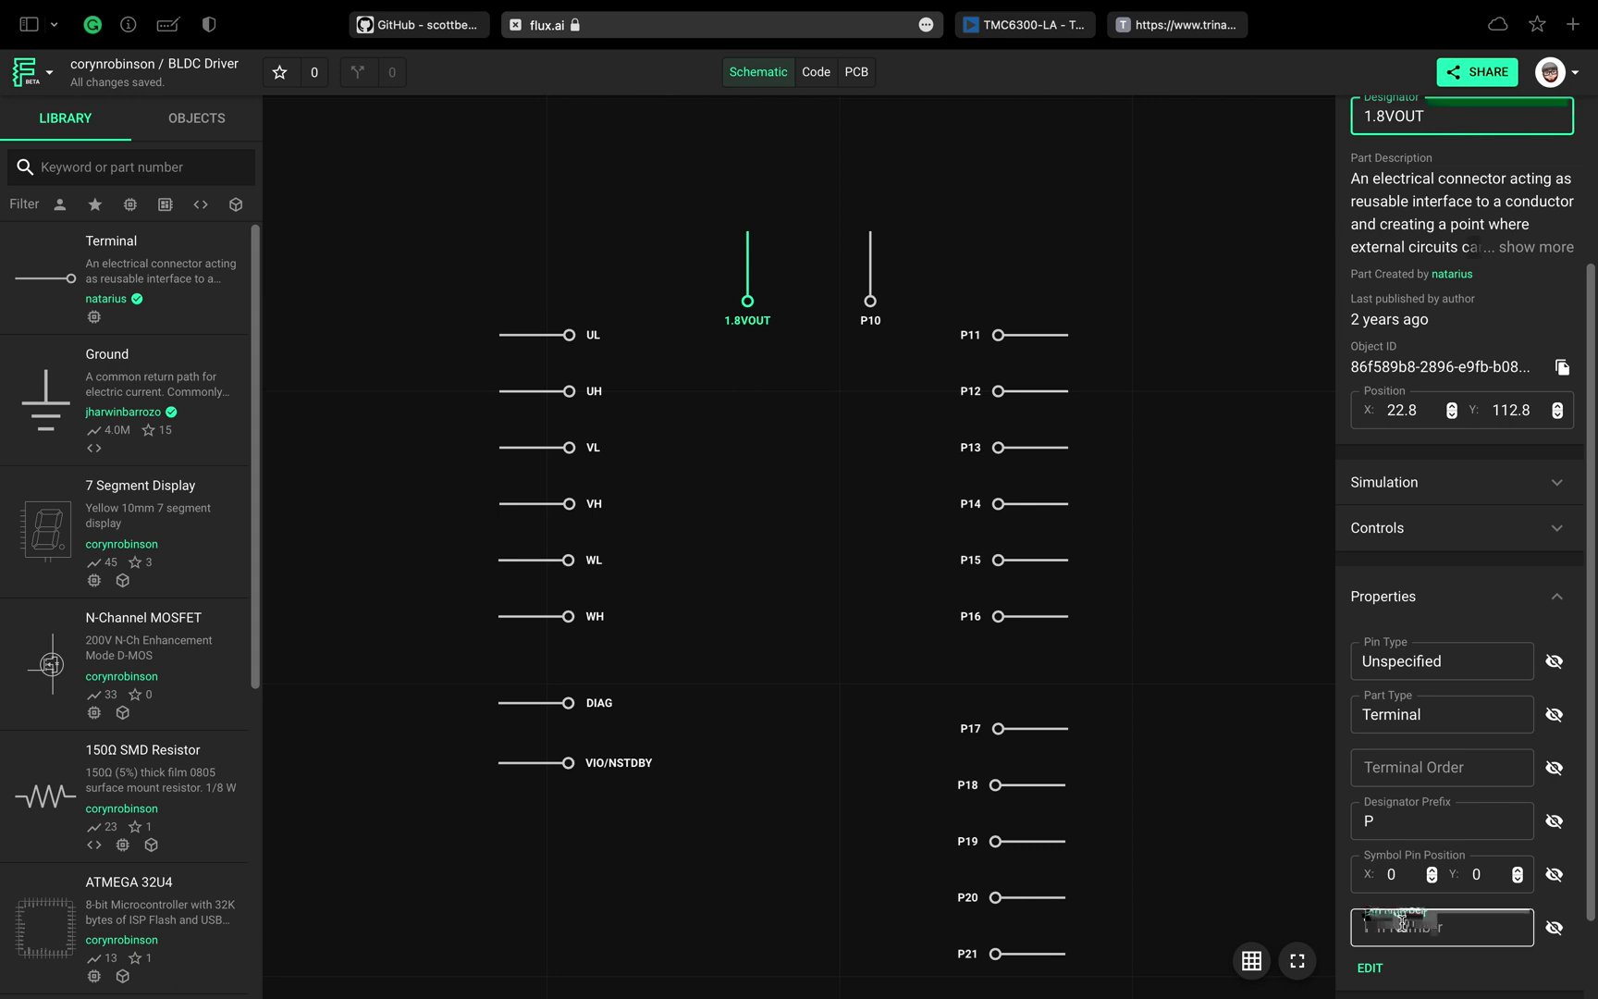
pyautogui.write('13')
# - Rename the upper terminal P10 to VCP and set its pin number to 2
pyautogui.click(870, 277)
pyautogui.click(1436, 113)
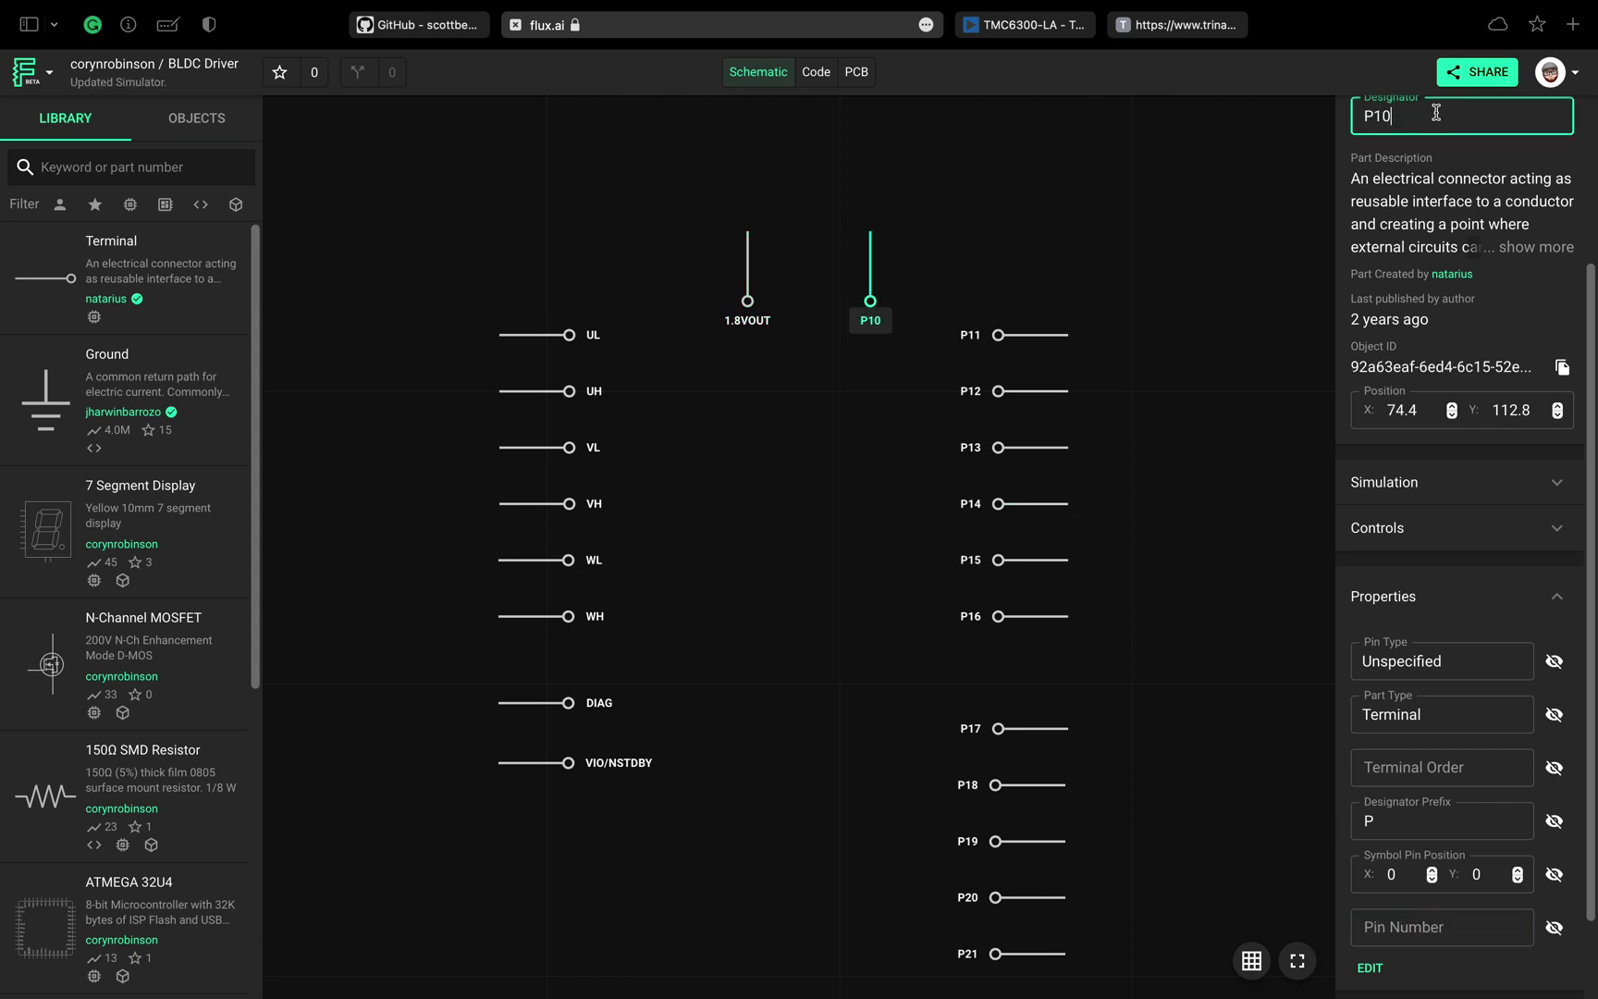
pyautogui.press('BackSpace')
pyautogui.press('BackSpace')
pyautogui.press('BackSpace')
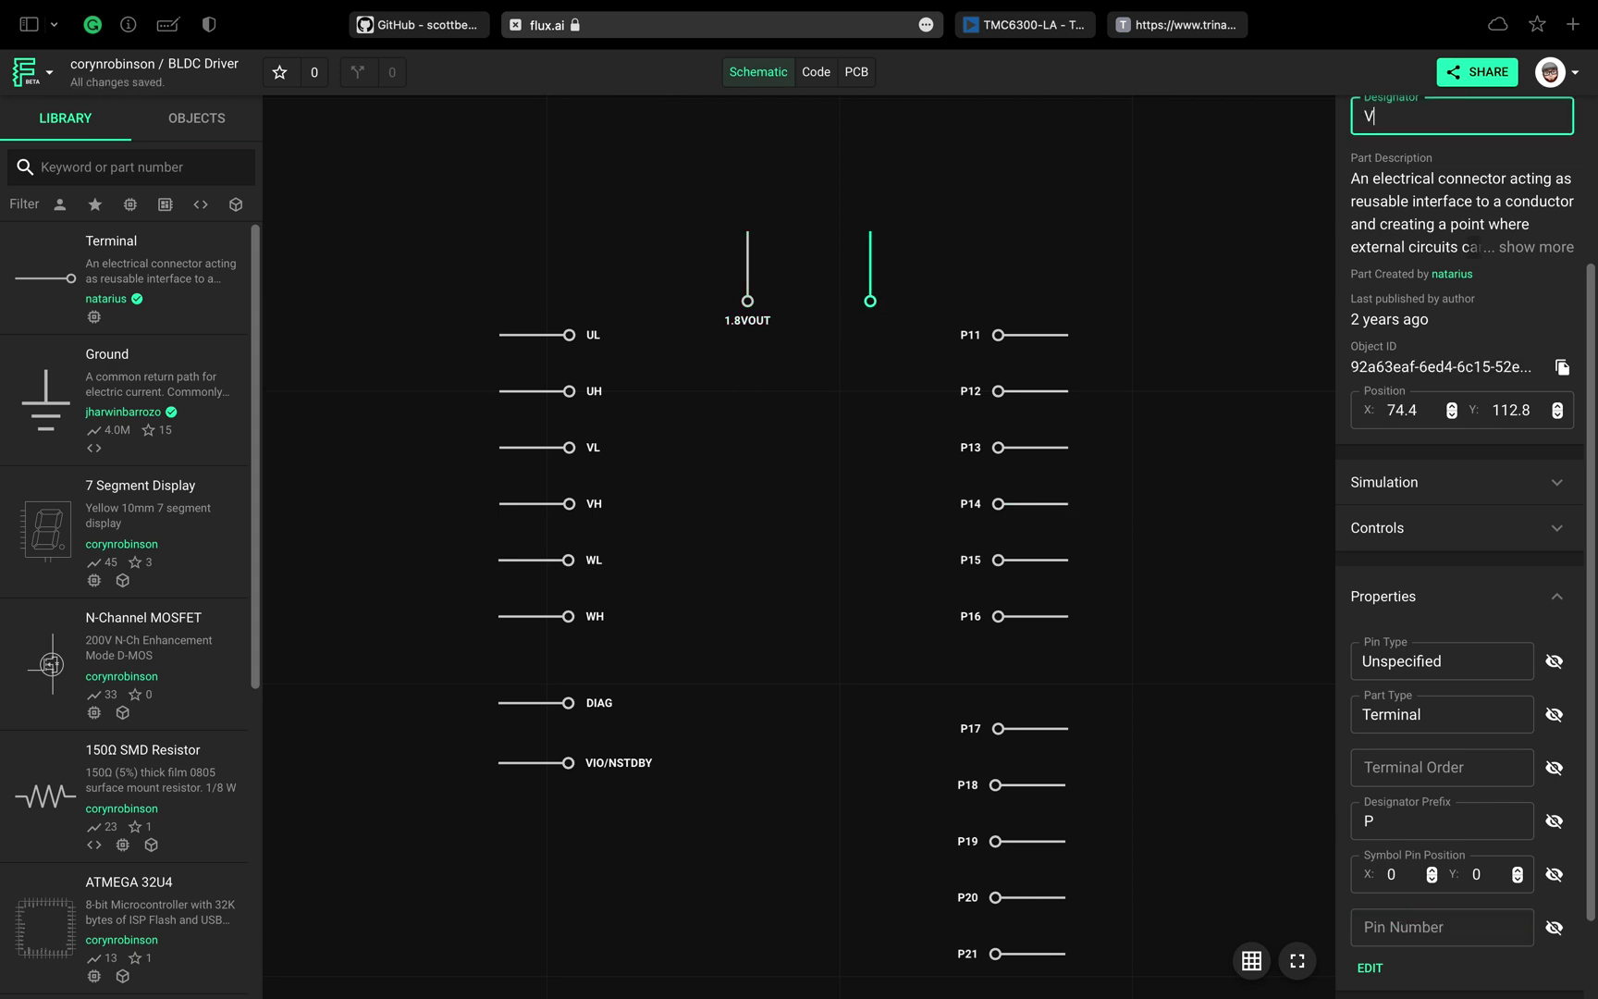
pyautogui.write('VCP')
pyautogui.click(1457, 925)
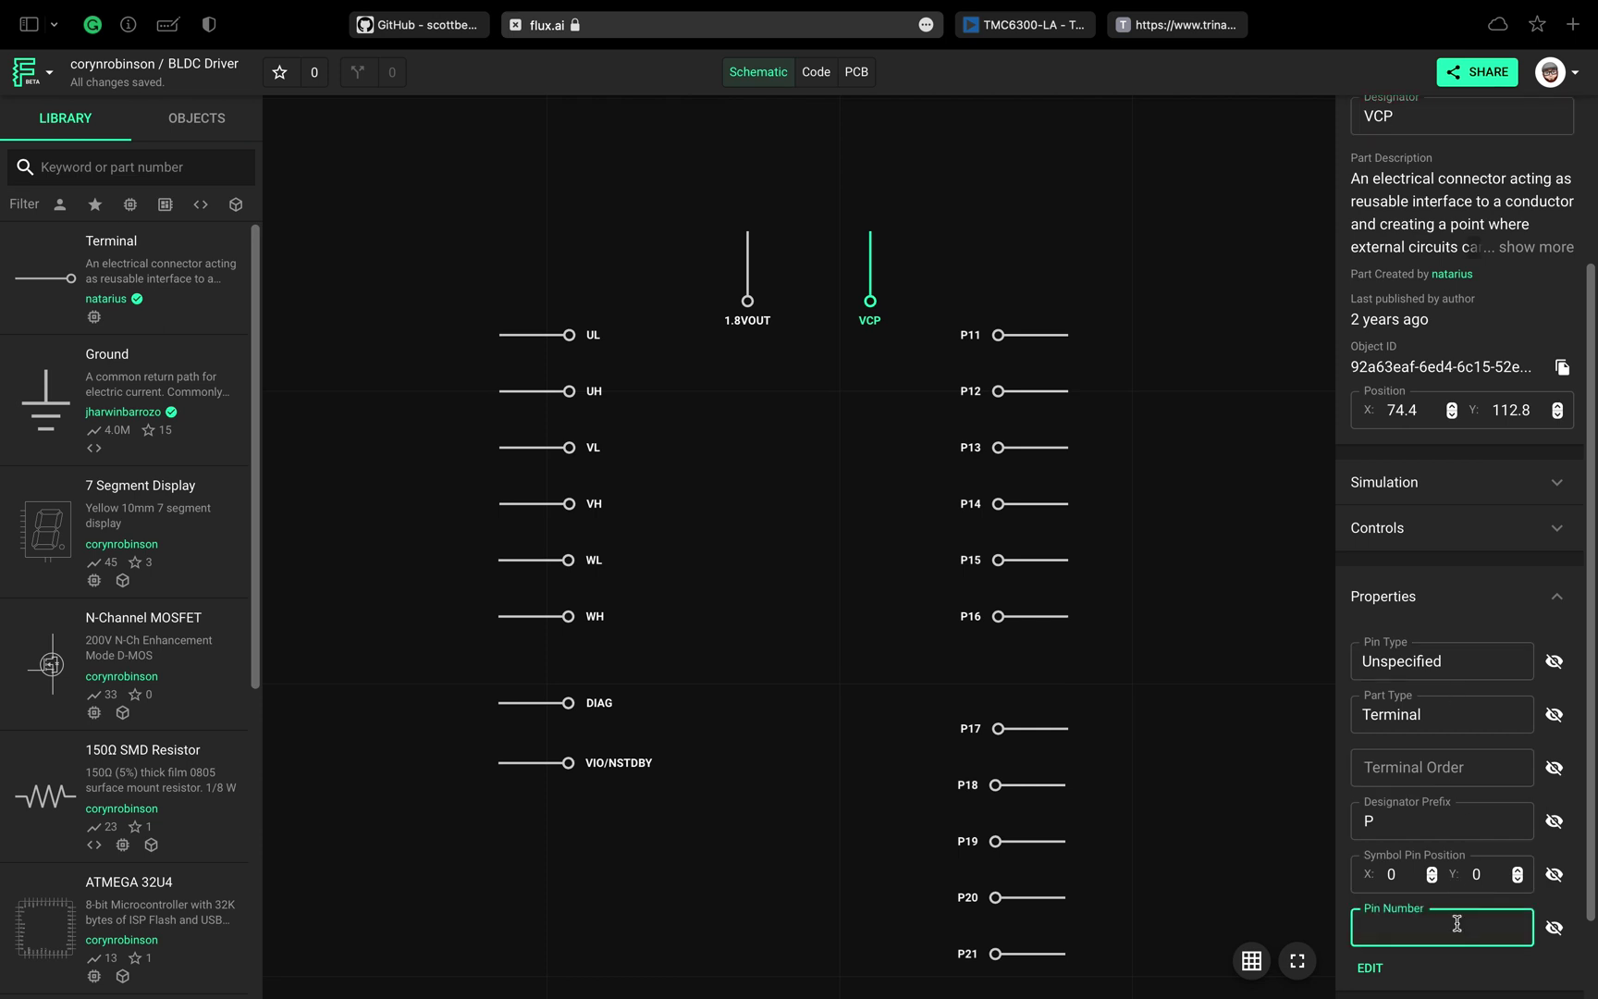
pyautogui.write('2')
pyautogui.press('Return')
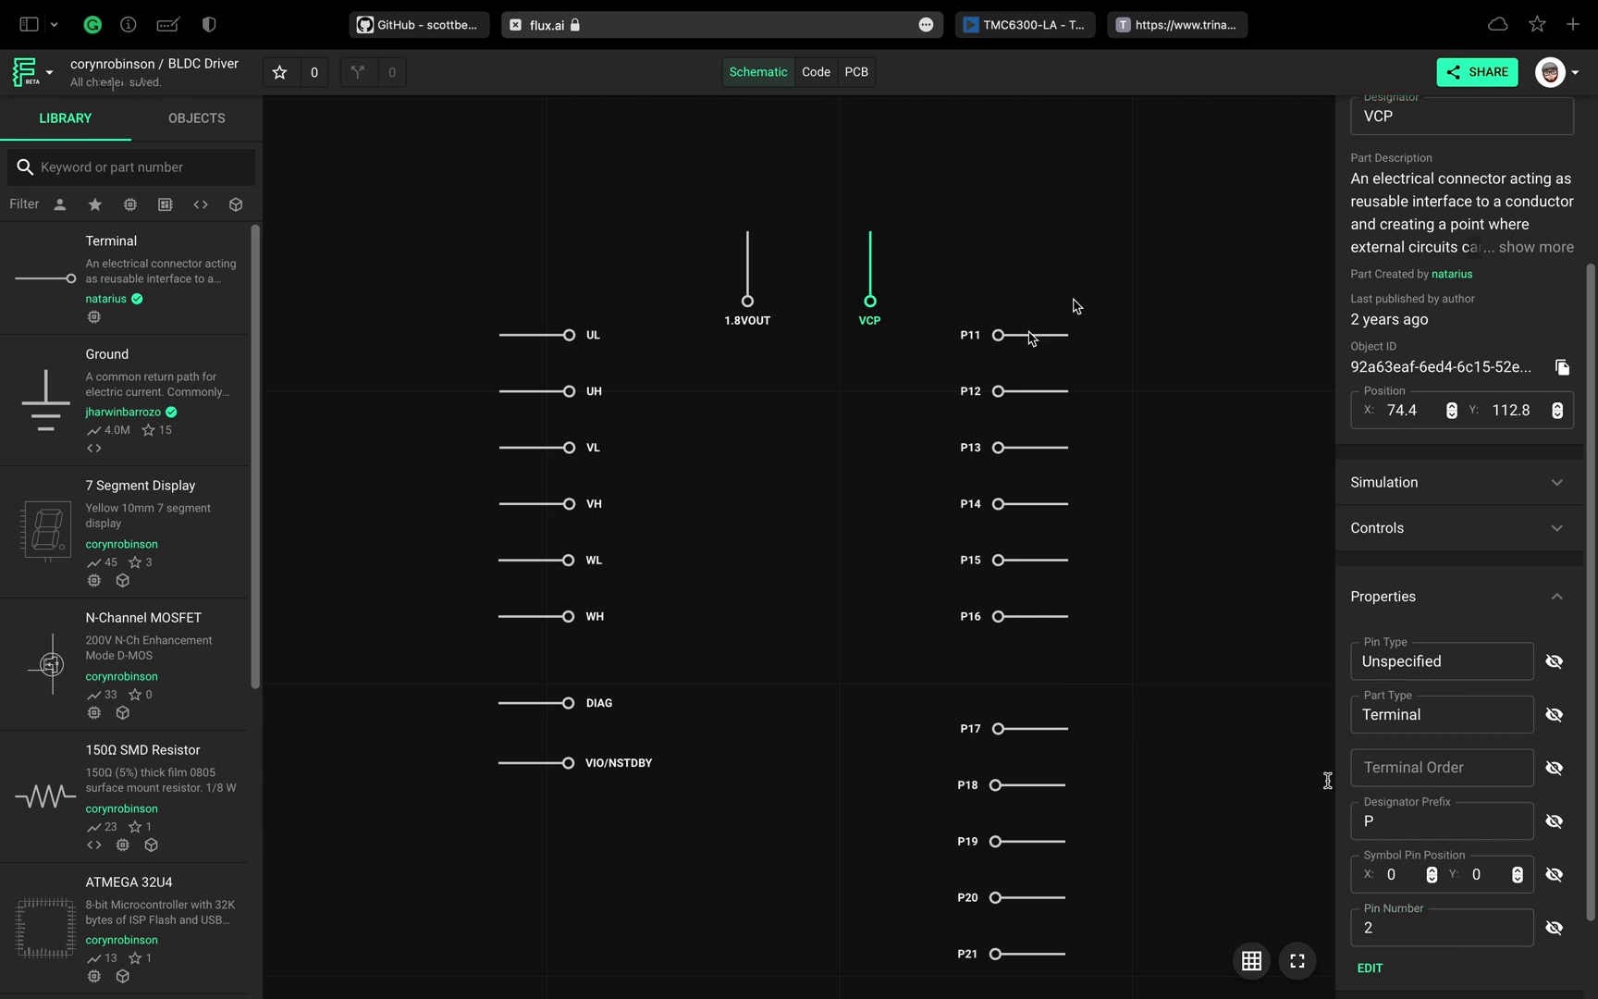
# - Rename terminal P11 to VS and set its pin number to 18
pyautogui.click(1030, 336)
pyautogui.click(1416, 121)
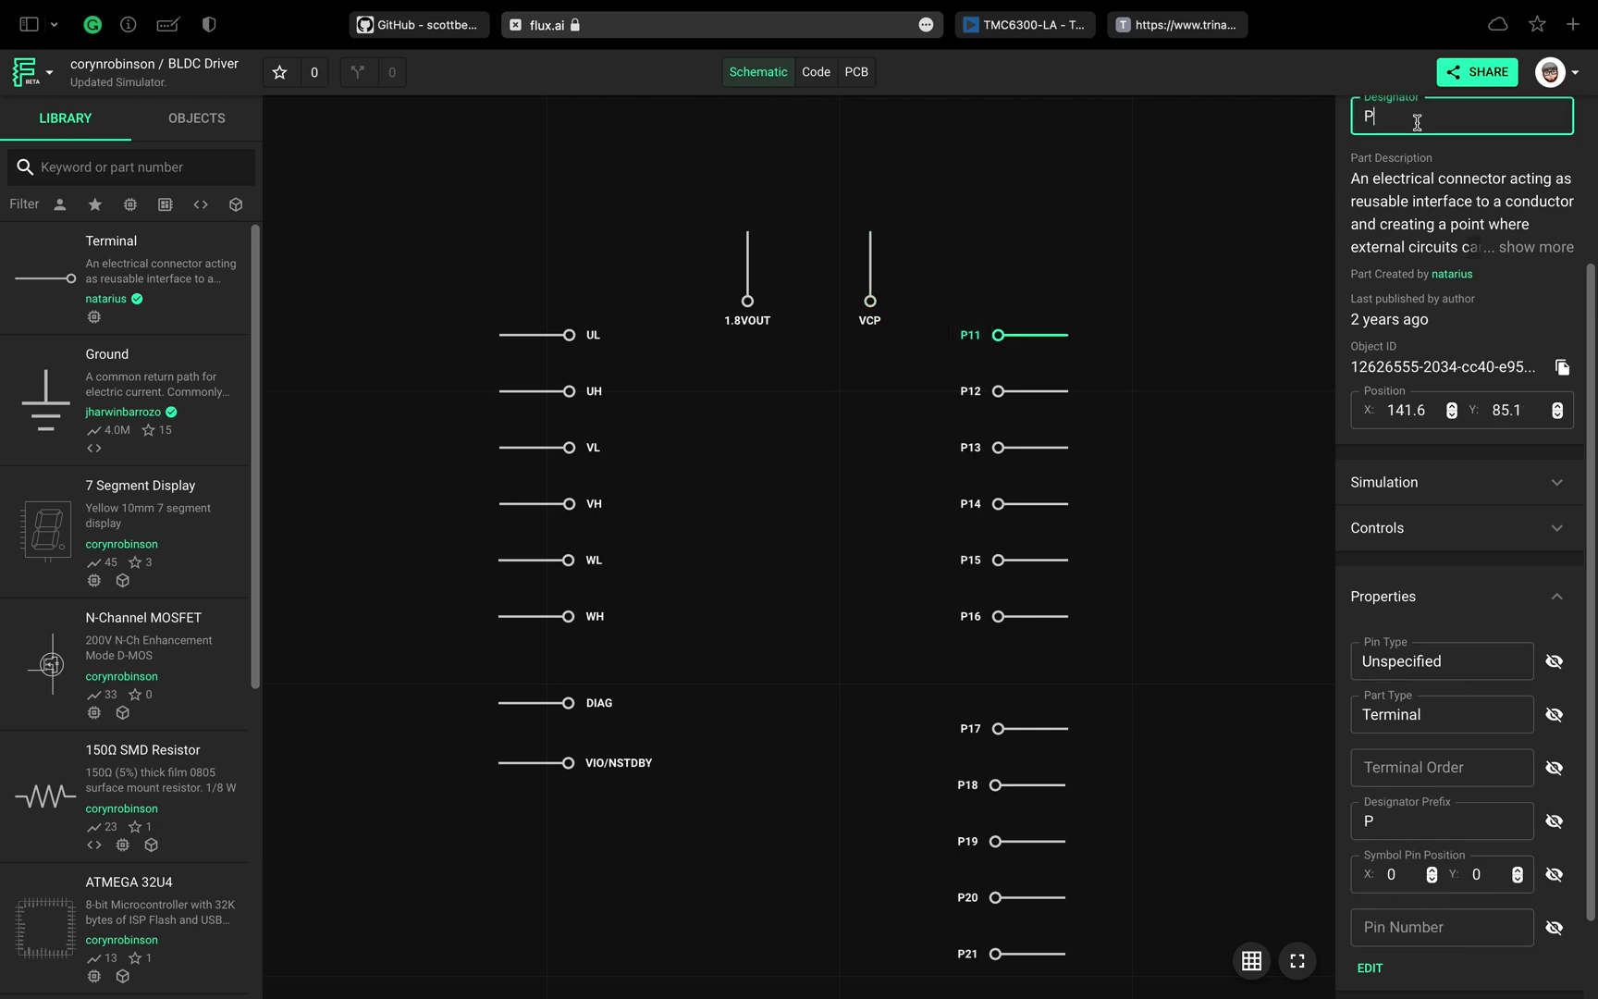
pyautogui.press('super+a')
pyautogui.write('VS')
pyautogui.click(1389, 937)
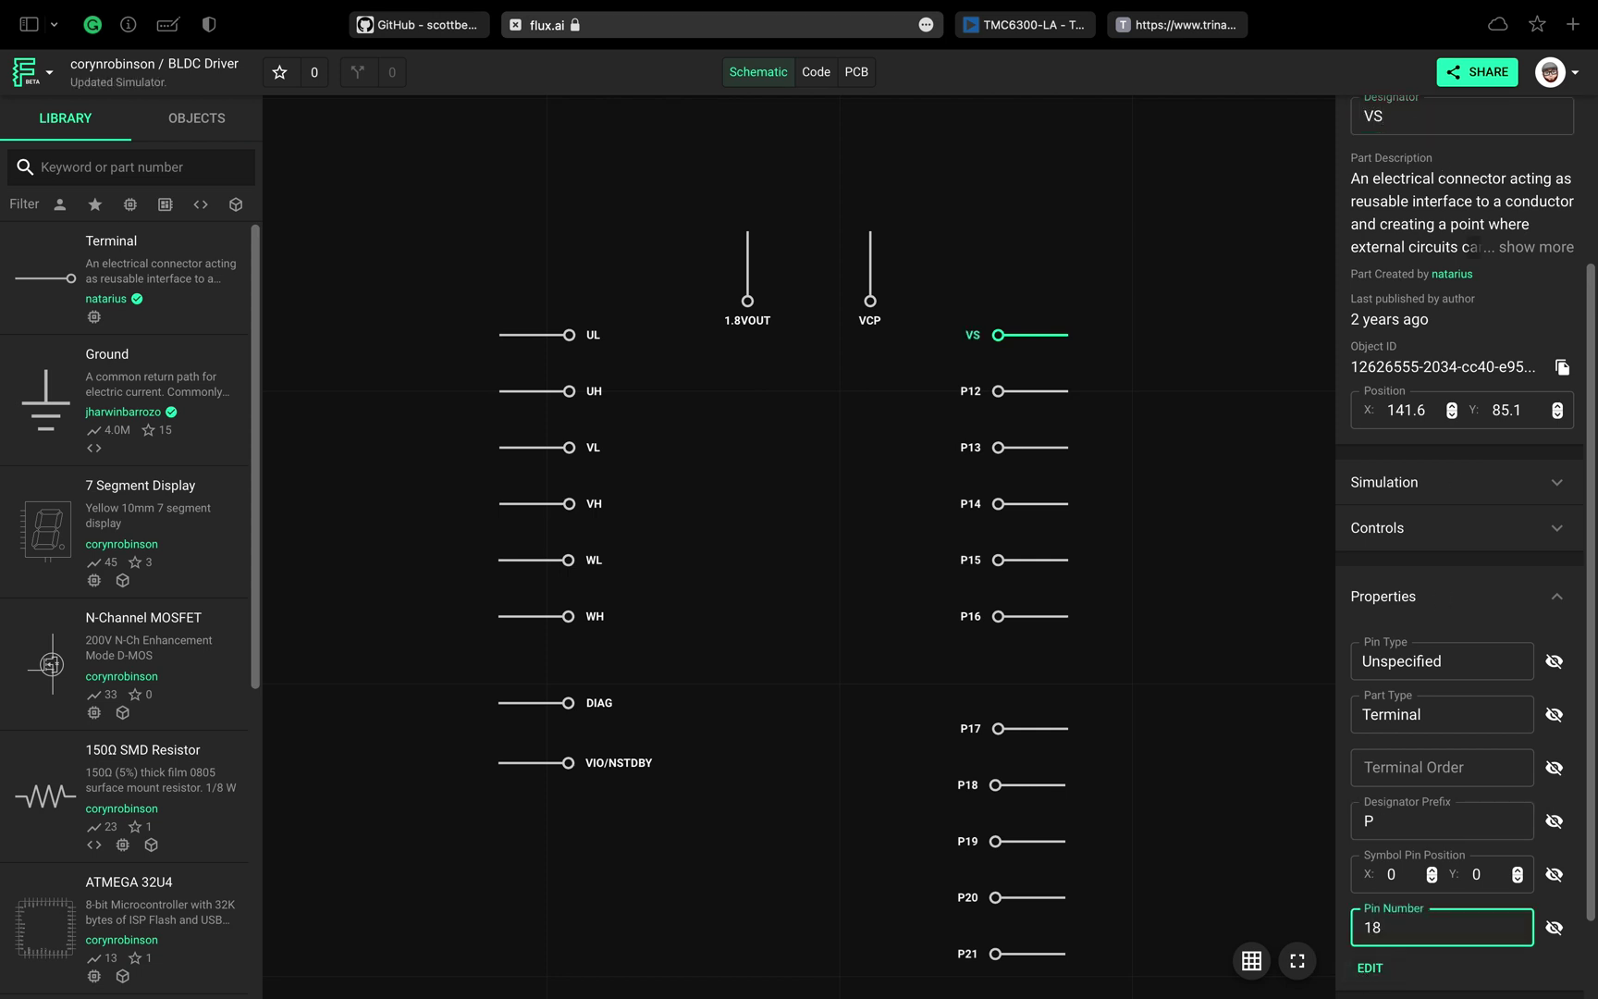
# - Rename terminal P12 to W and set its pin number to 1
pyautogui.click(1024, 389)
pyautogui.click(1437, 117)
pyautogui.press('super+a')
pyautogui.press('BackSpace')
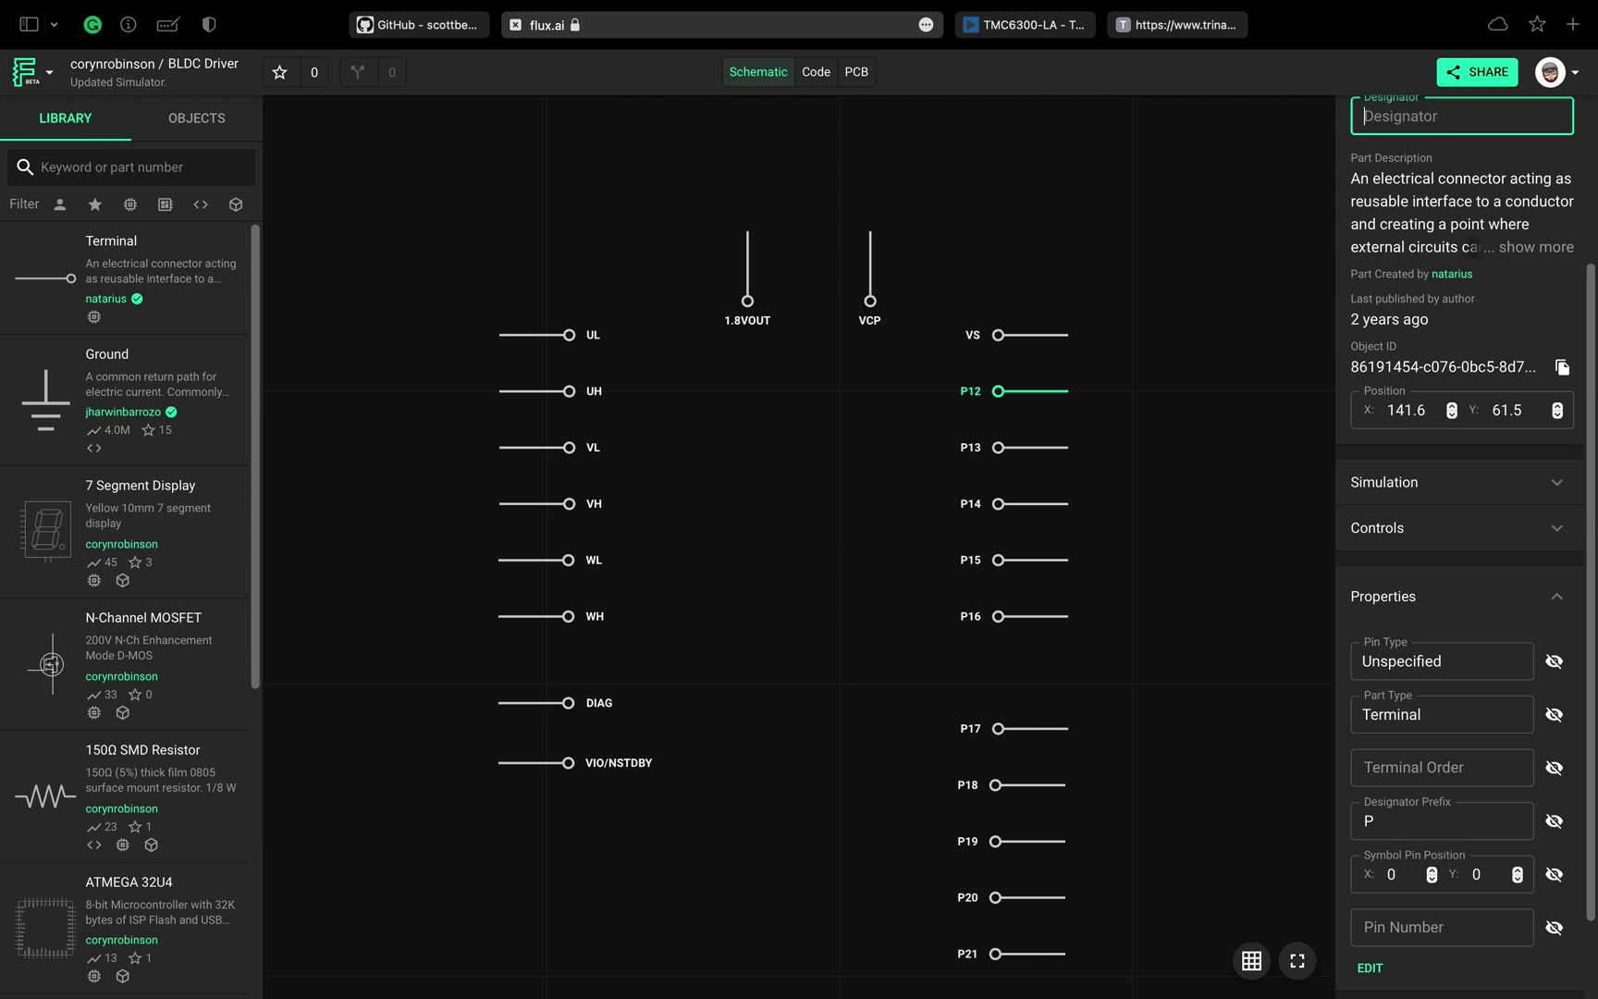
pyautogui.write('W')
pyautogui.click(1475, 925)
pyautogui.scroll(-2, 1463, 879)
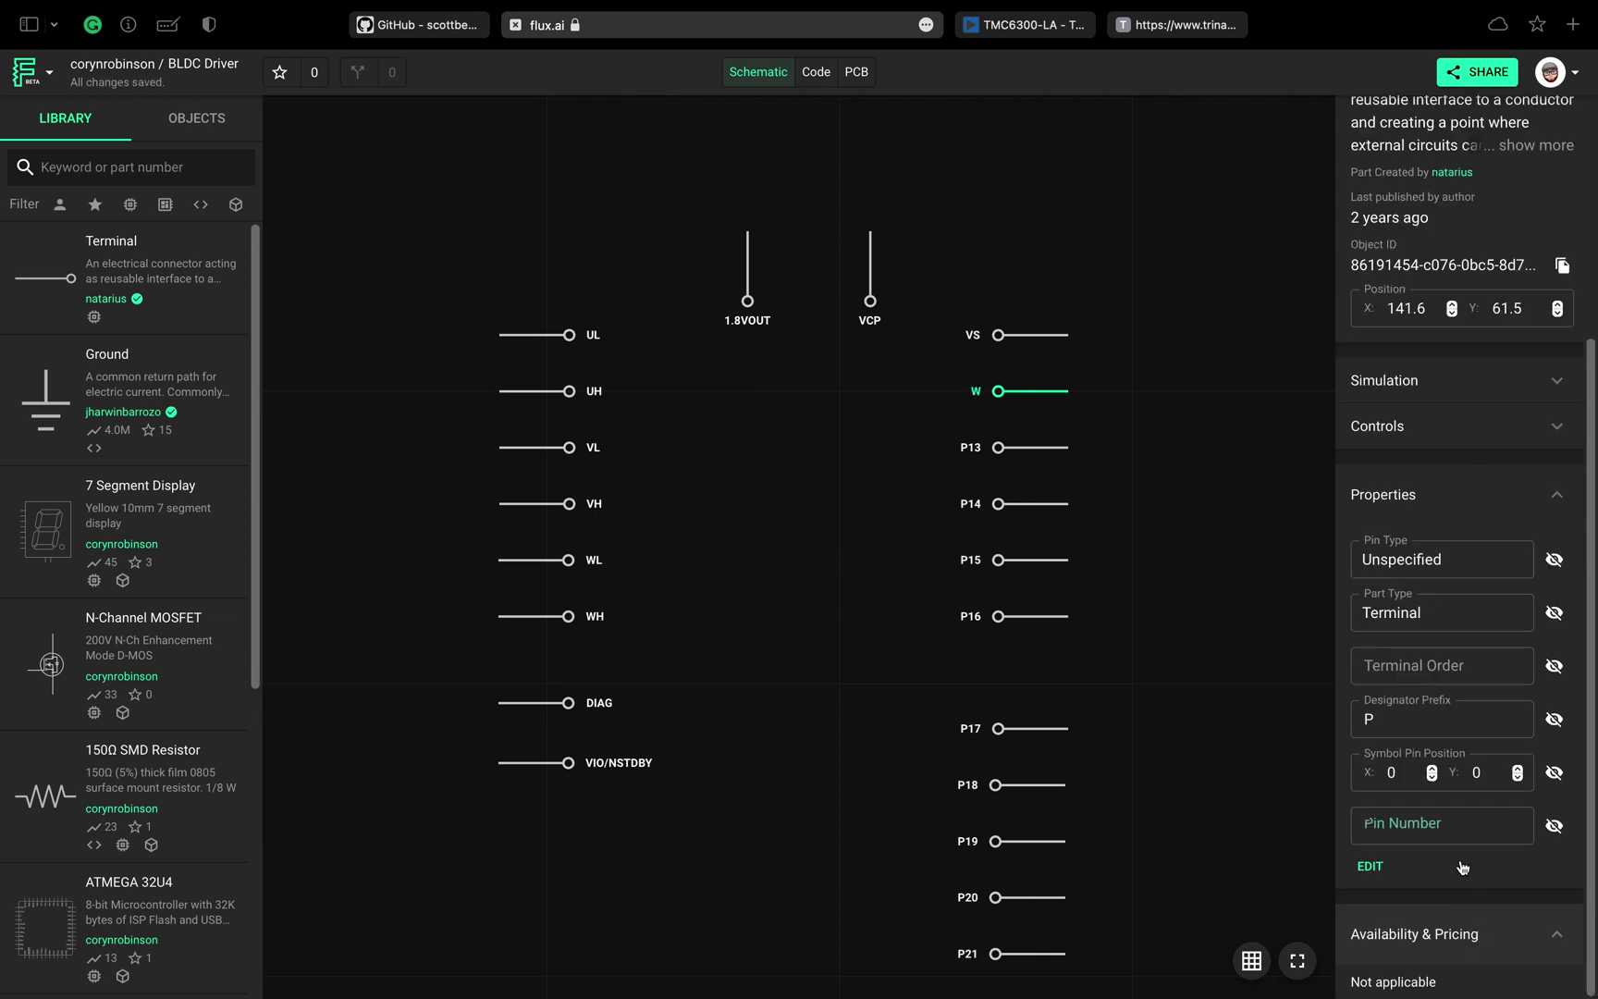
pyautogui.click(1453, 823)
pyautogui.write('1')
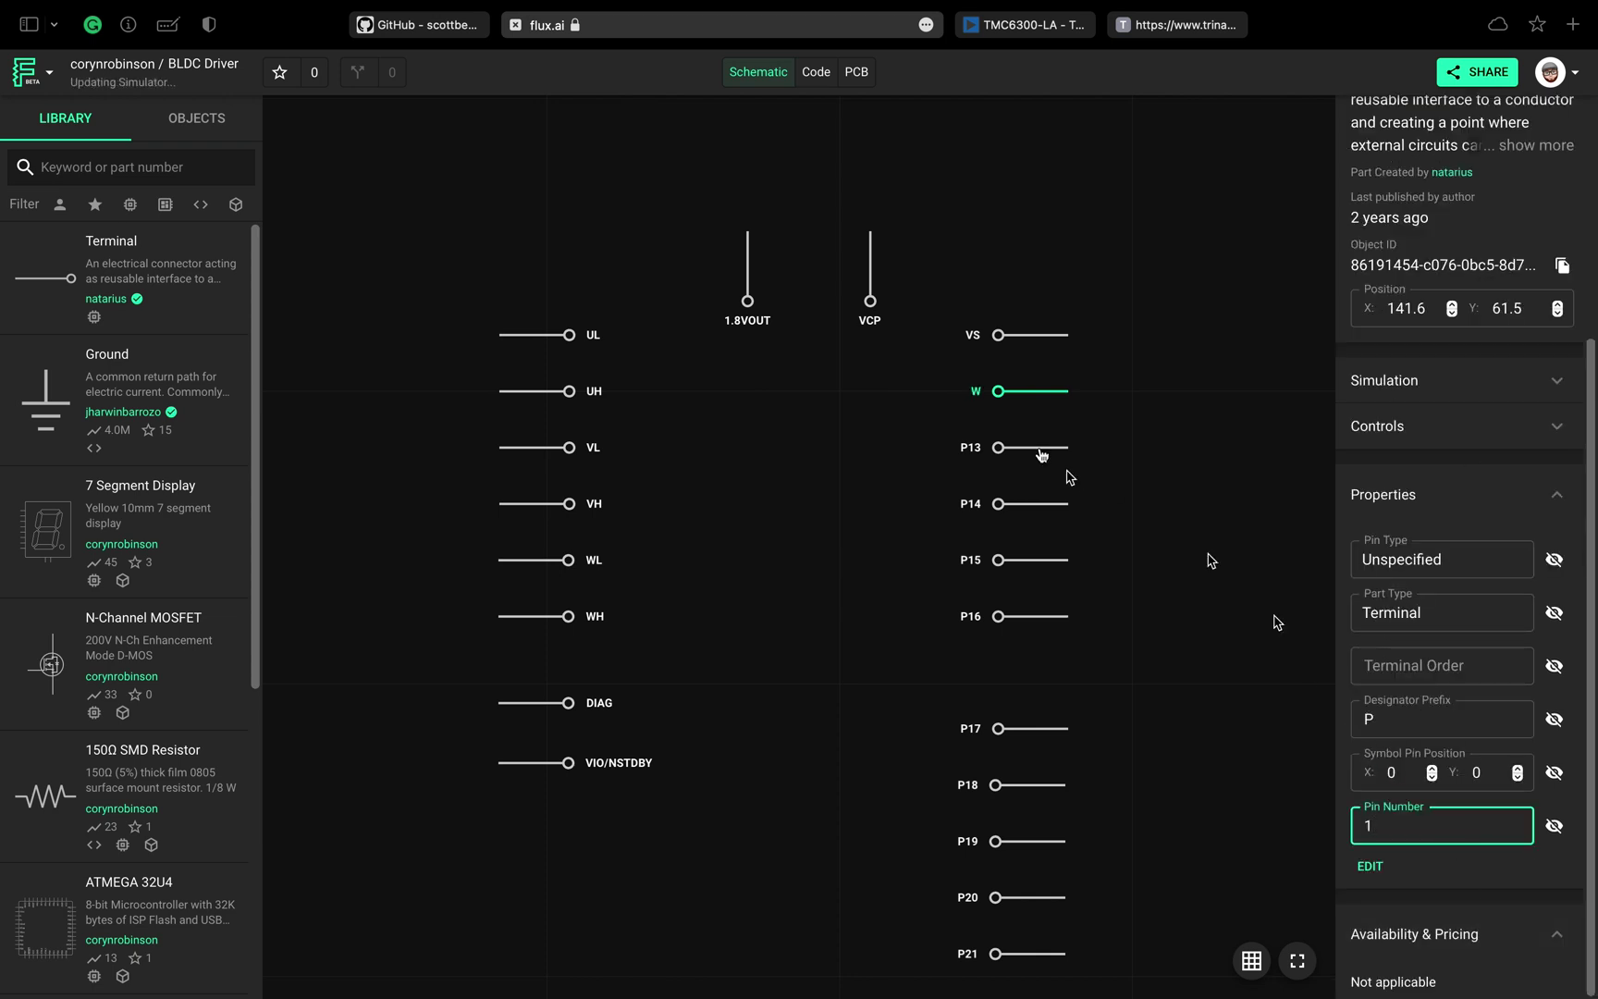
# - Rename terminal P13 to BRW and set its pin number to 20
pyautogui.click(1042, 454)
pyautogui.scroll(2, 1443, 232)
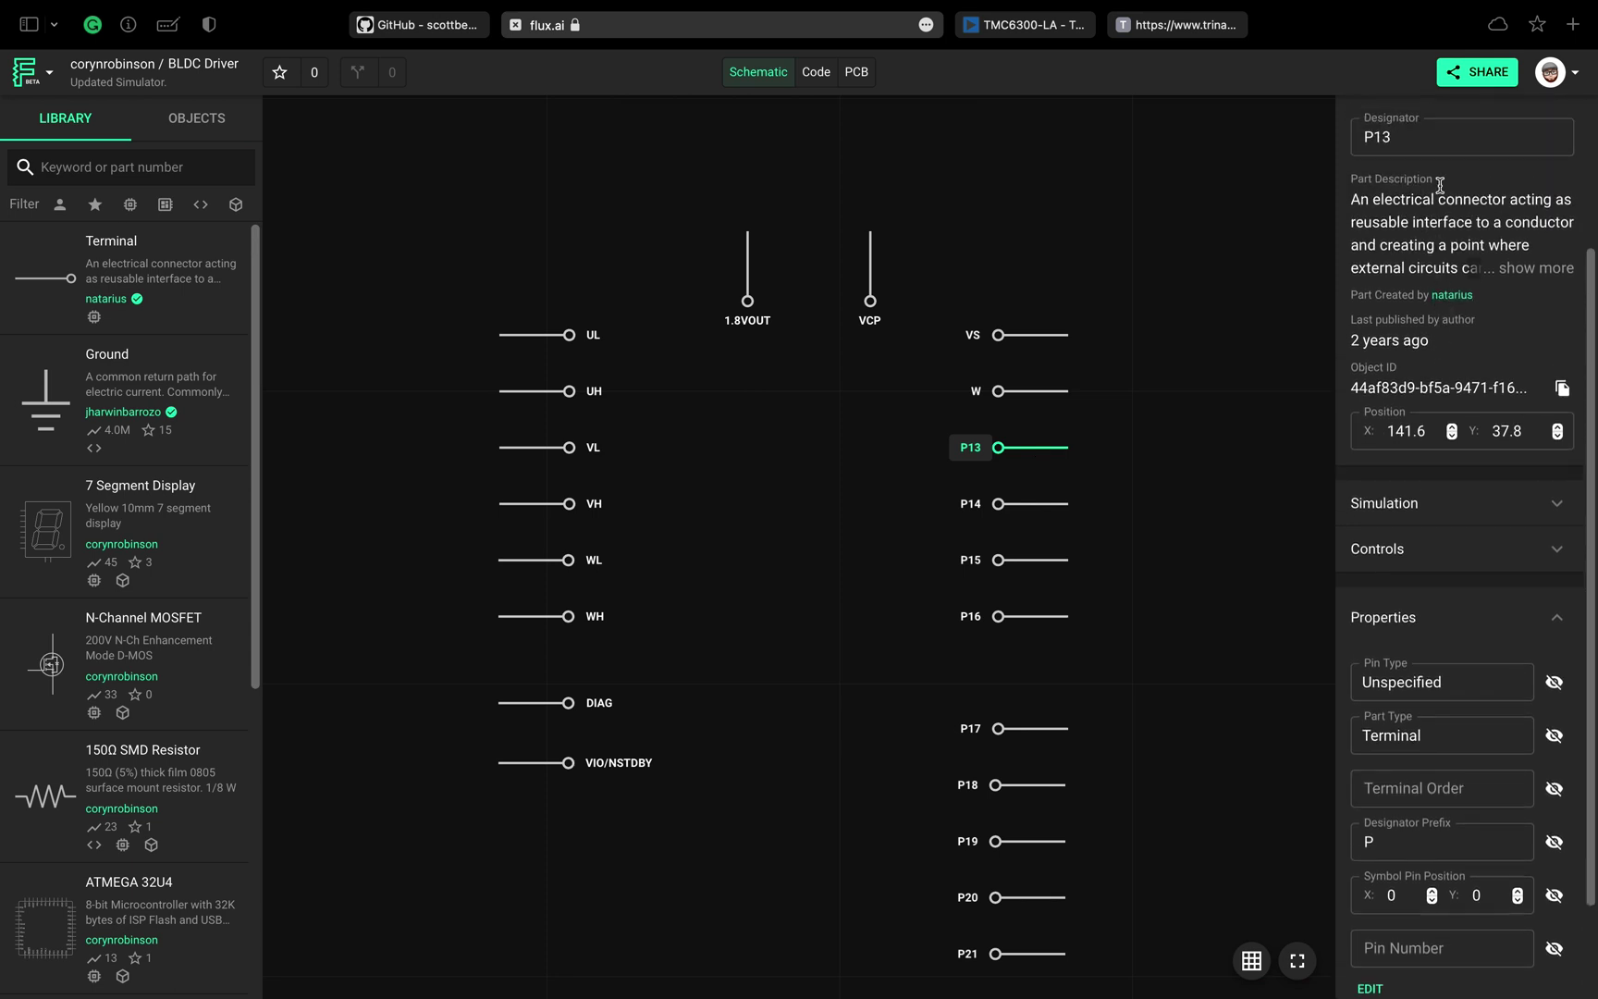
pyautogui.click(1440, 139)
pyautogui.press('BackSpace')
pyautogui.press('BackSpace')
pyautogui.press('BackSpace')
pyautogui.write('BRW')
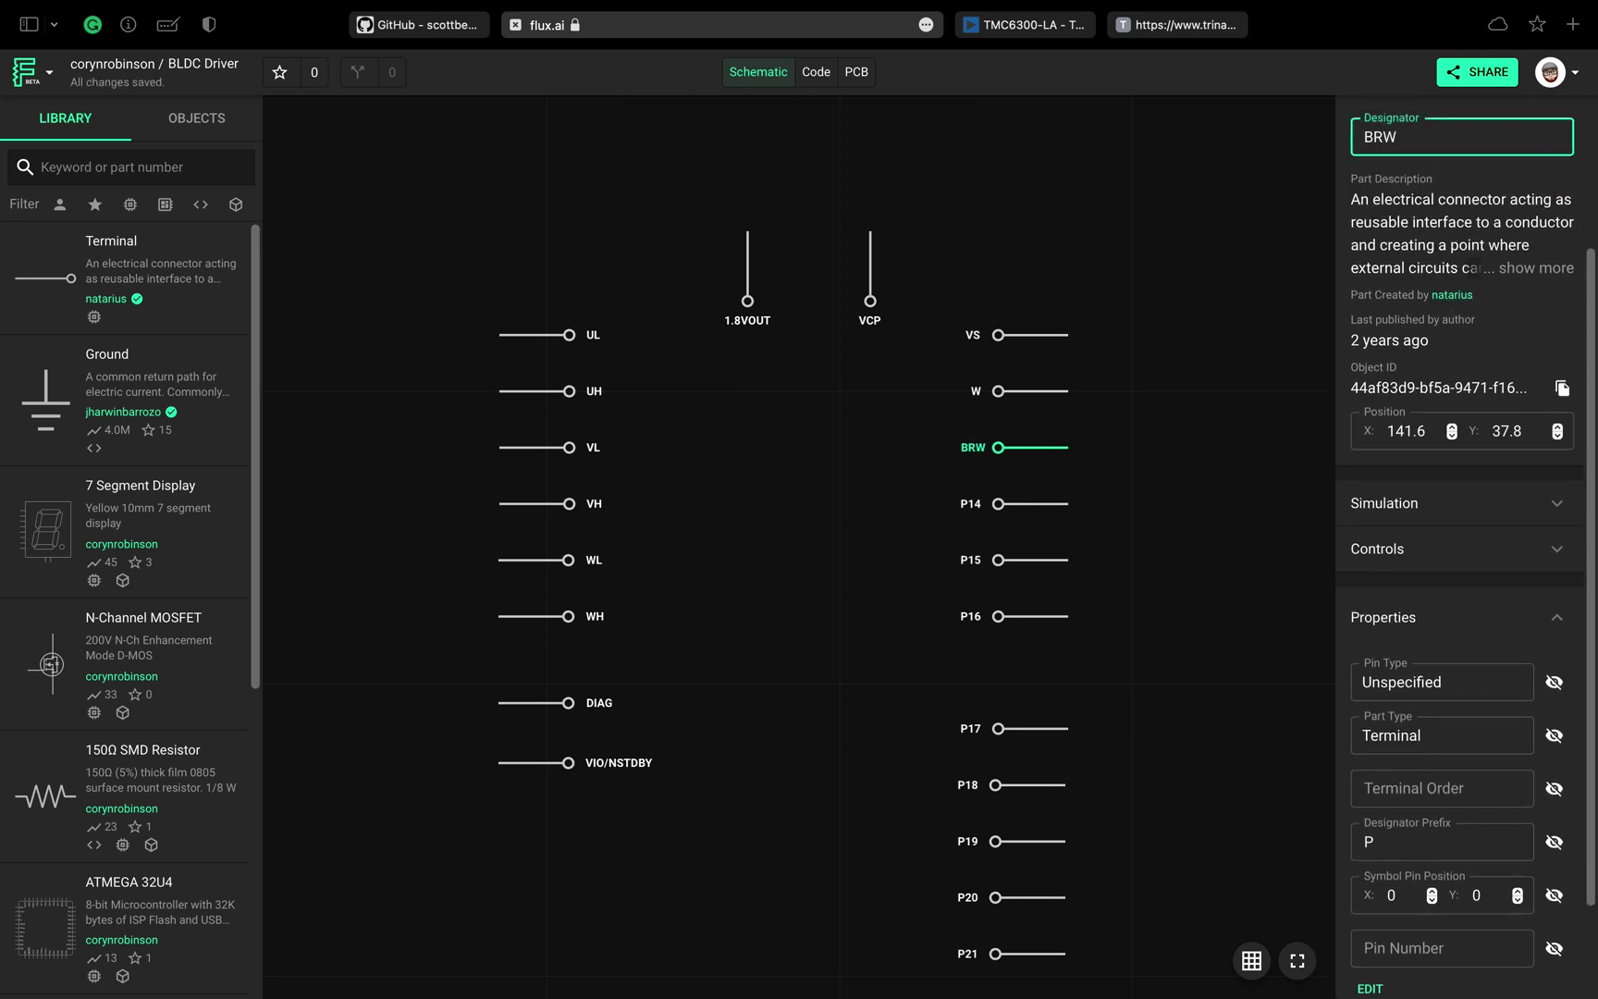
pyautogui.click(1462, 944)
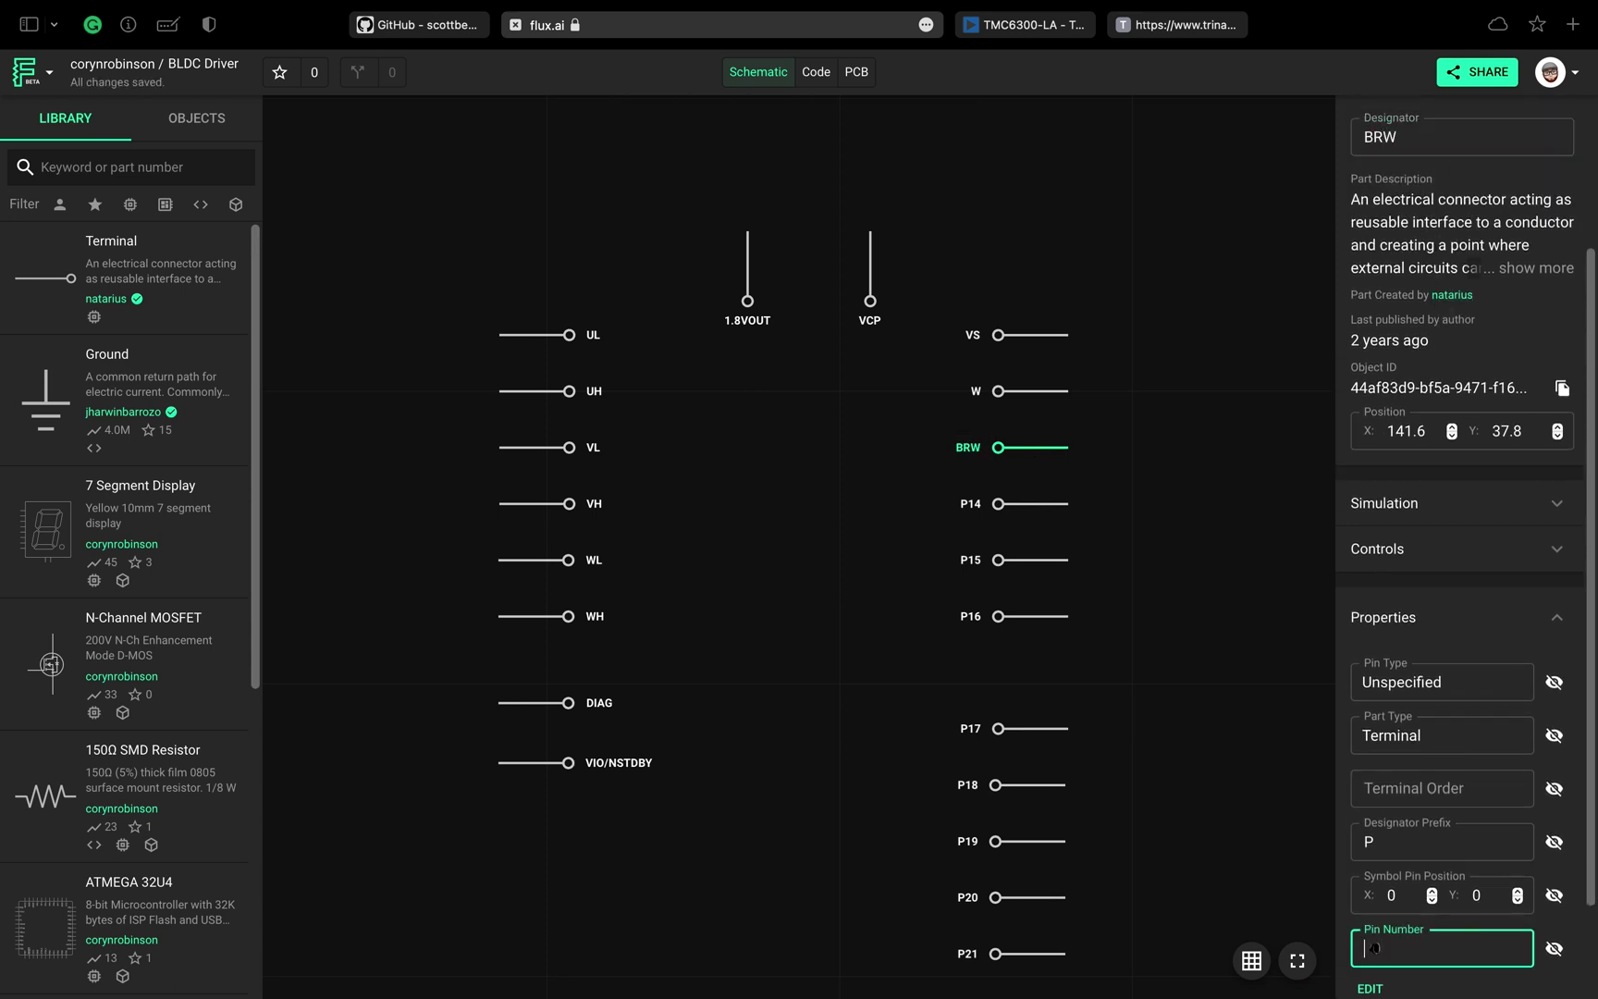
pyautogui.write('20')
pyautogui.press('Return')
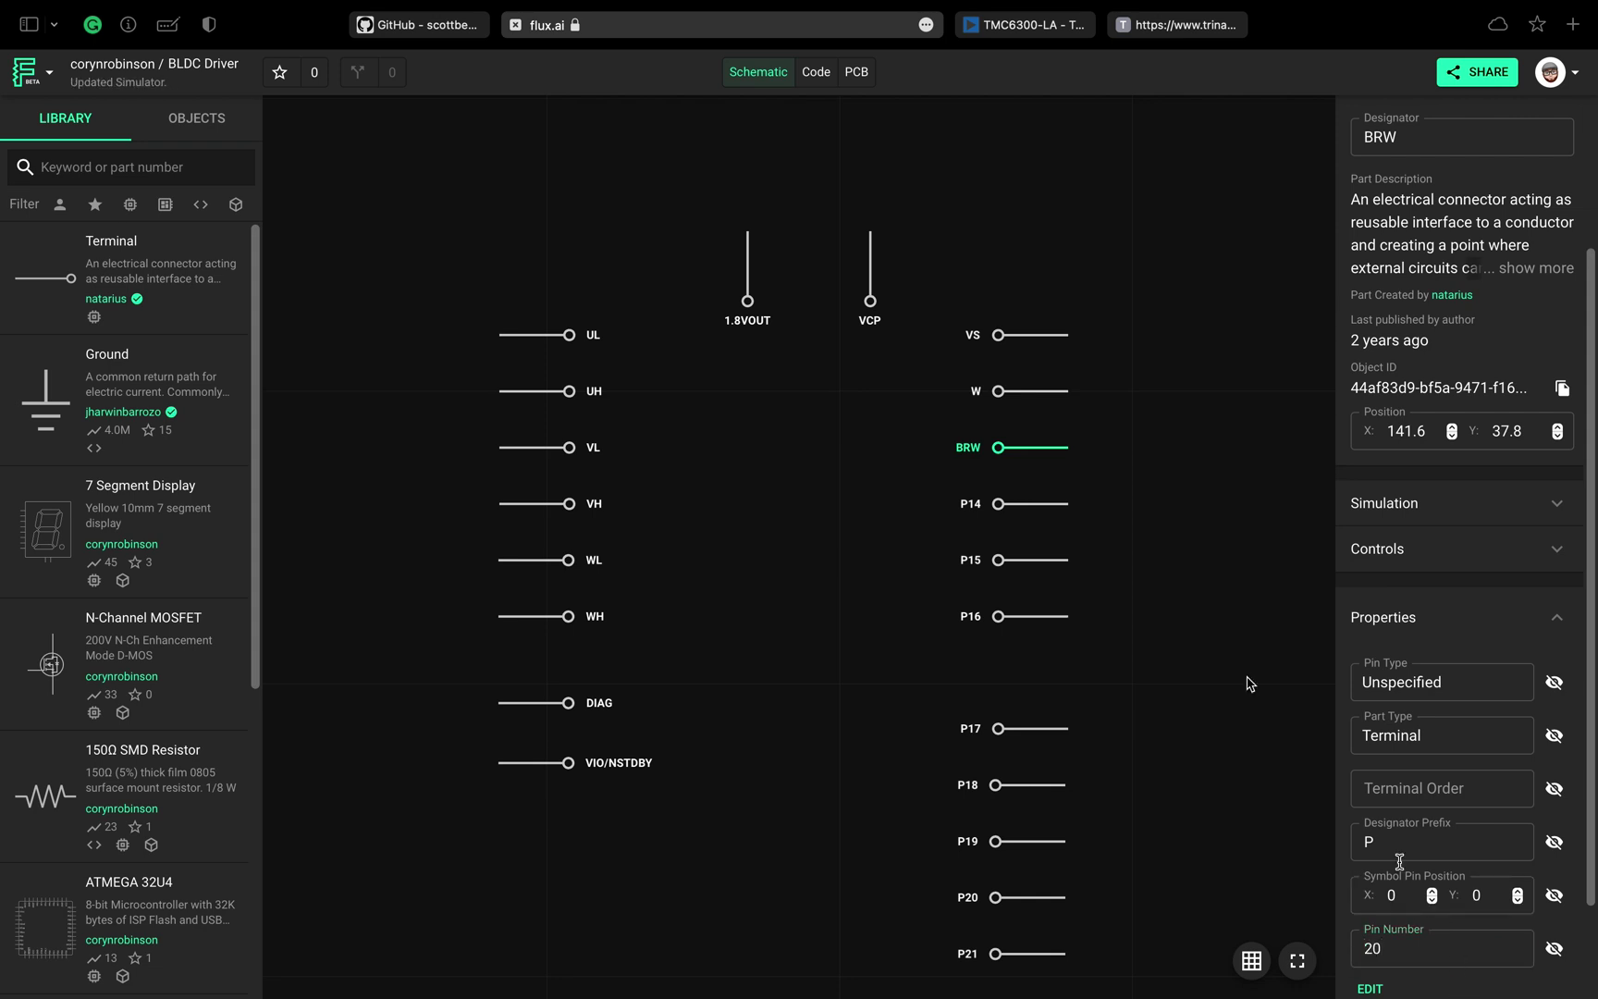
# - Rename terminal P14 to V and set its pin number to 17
pyautogui.click(1042, 512)
pyautogui.click(1415, 137)
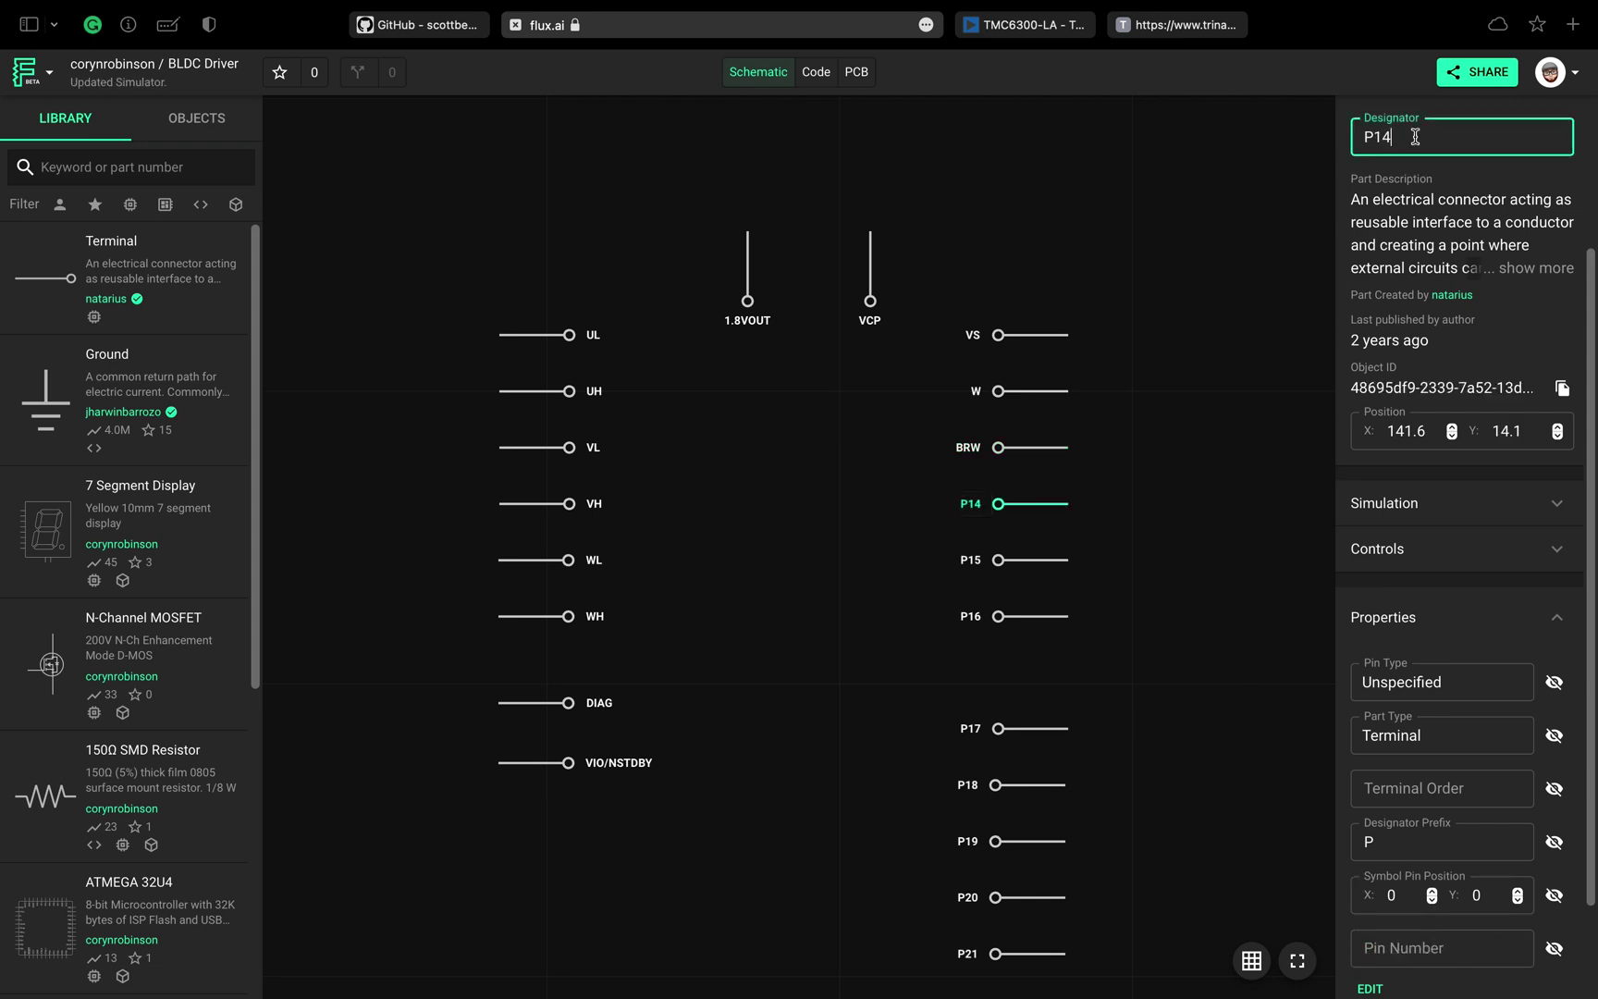
pyautogui.click(1471, 947)
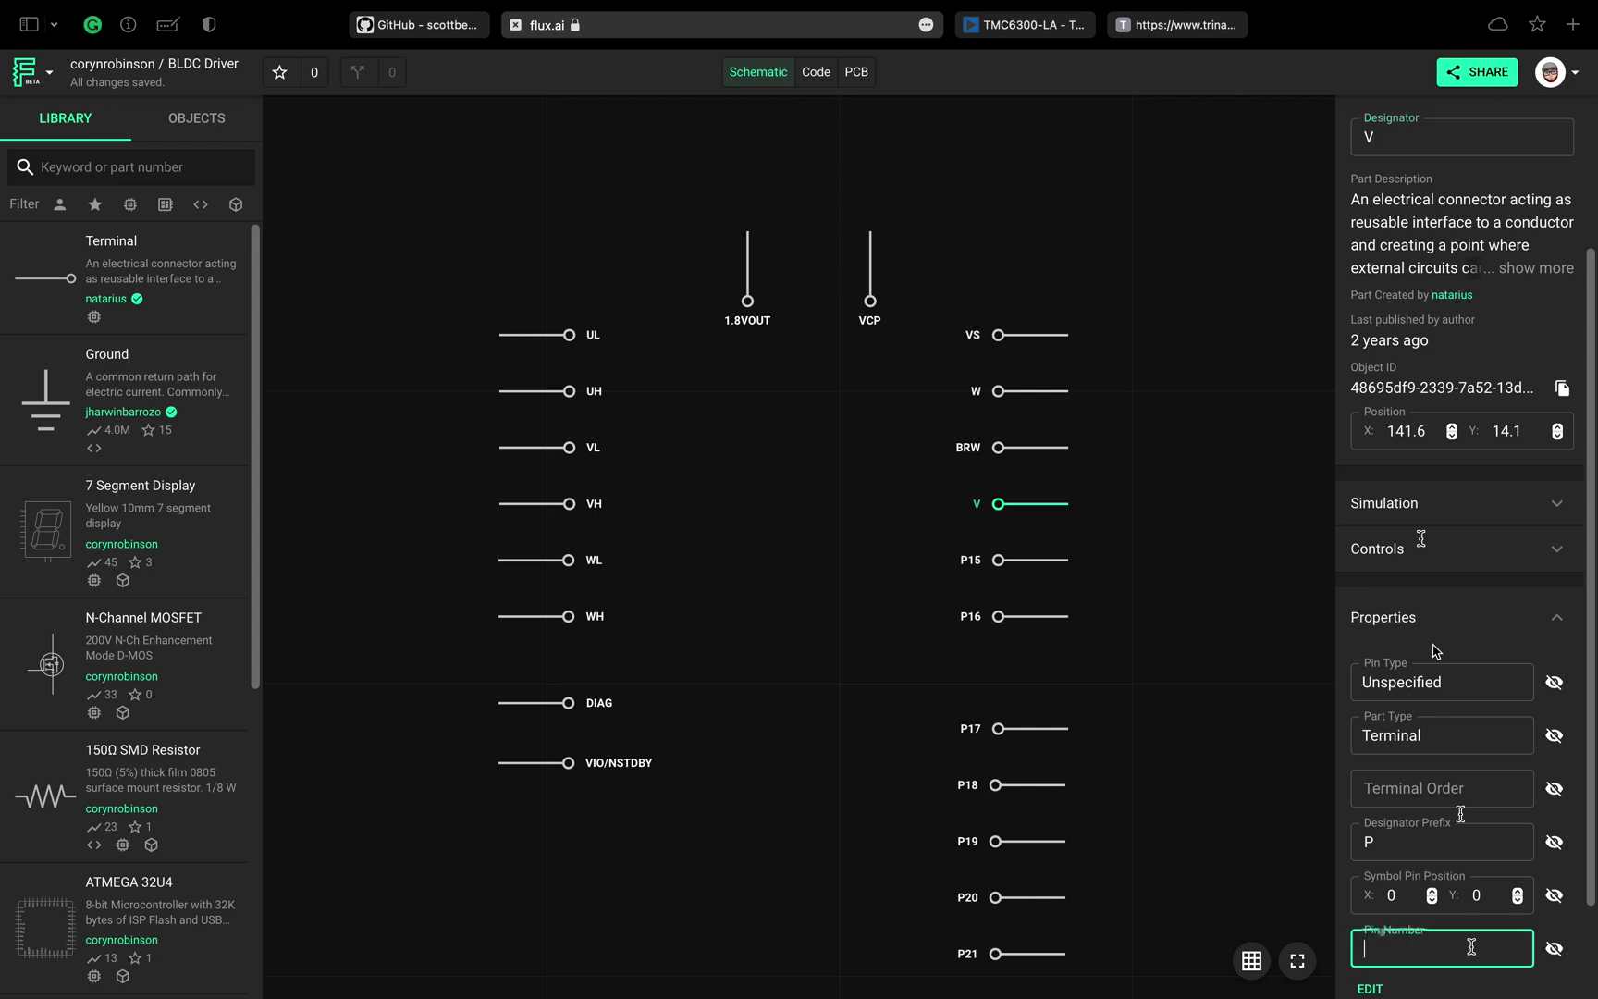
pyautogui.write('17')
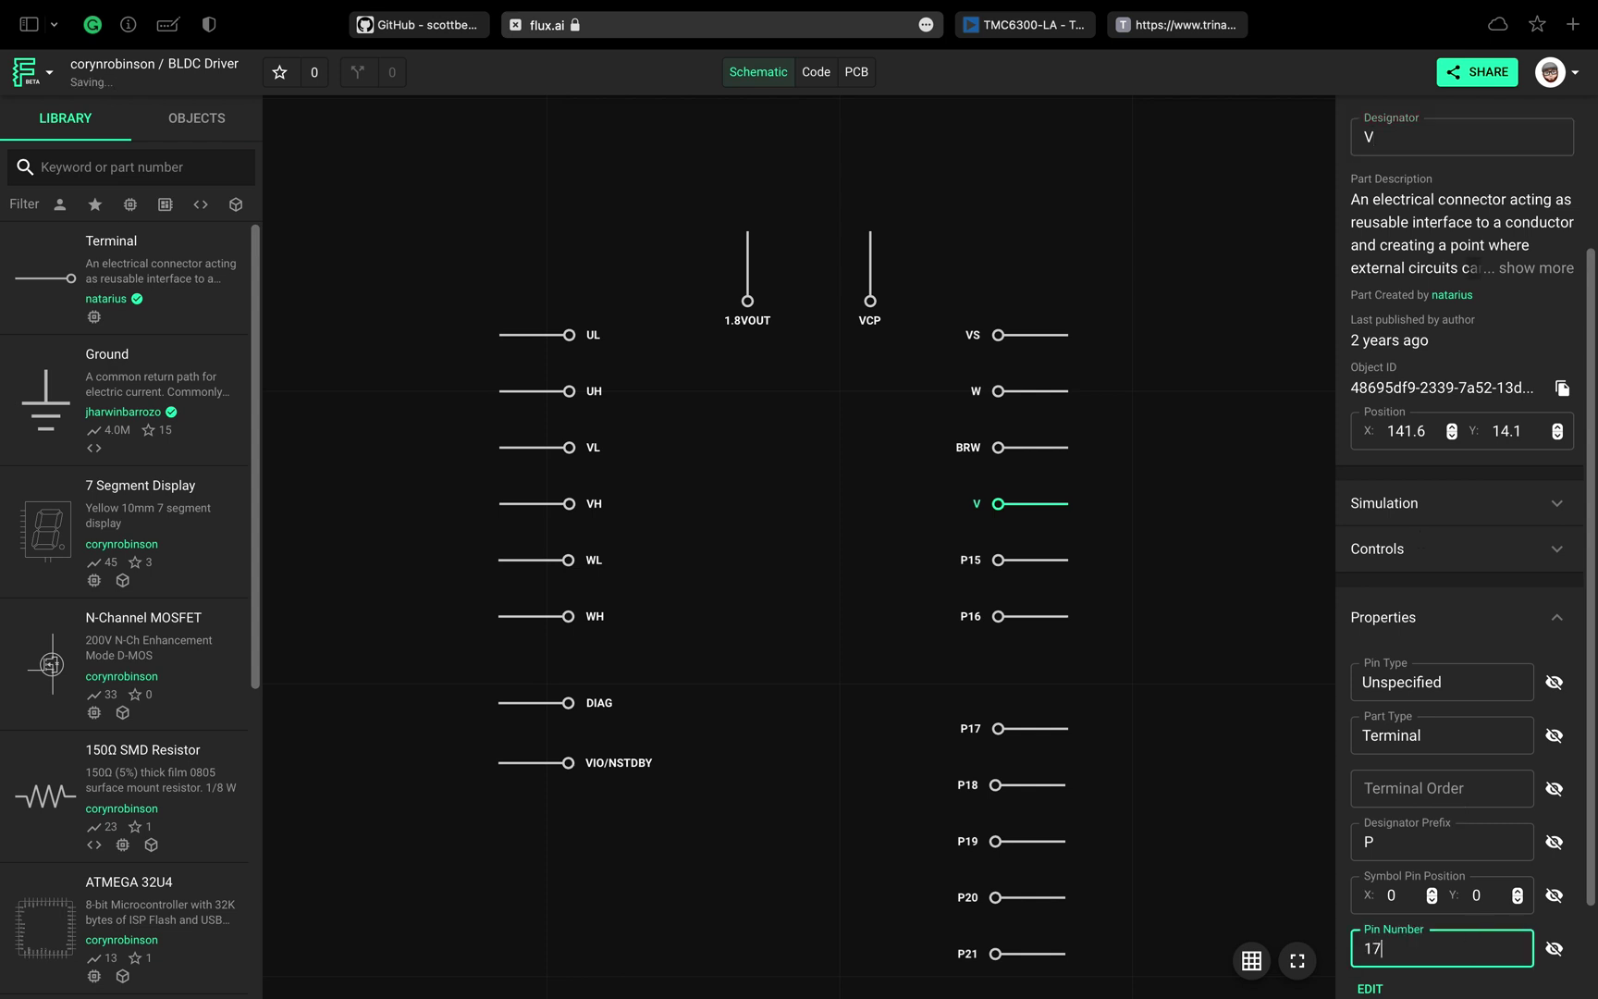
pyautogui.press('Return')
# - Rename terminal P15 to U and fill in its pin number
pyautogui.click(1042, 567)
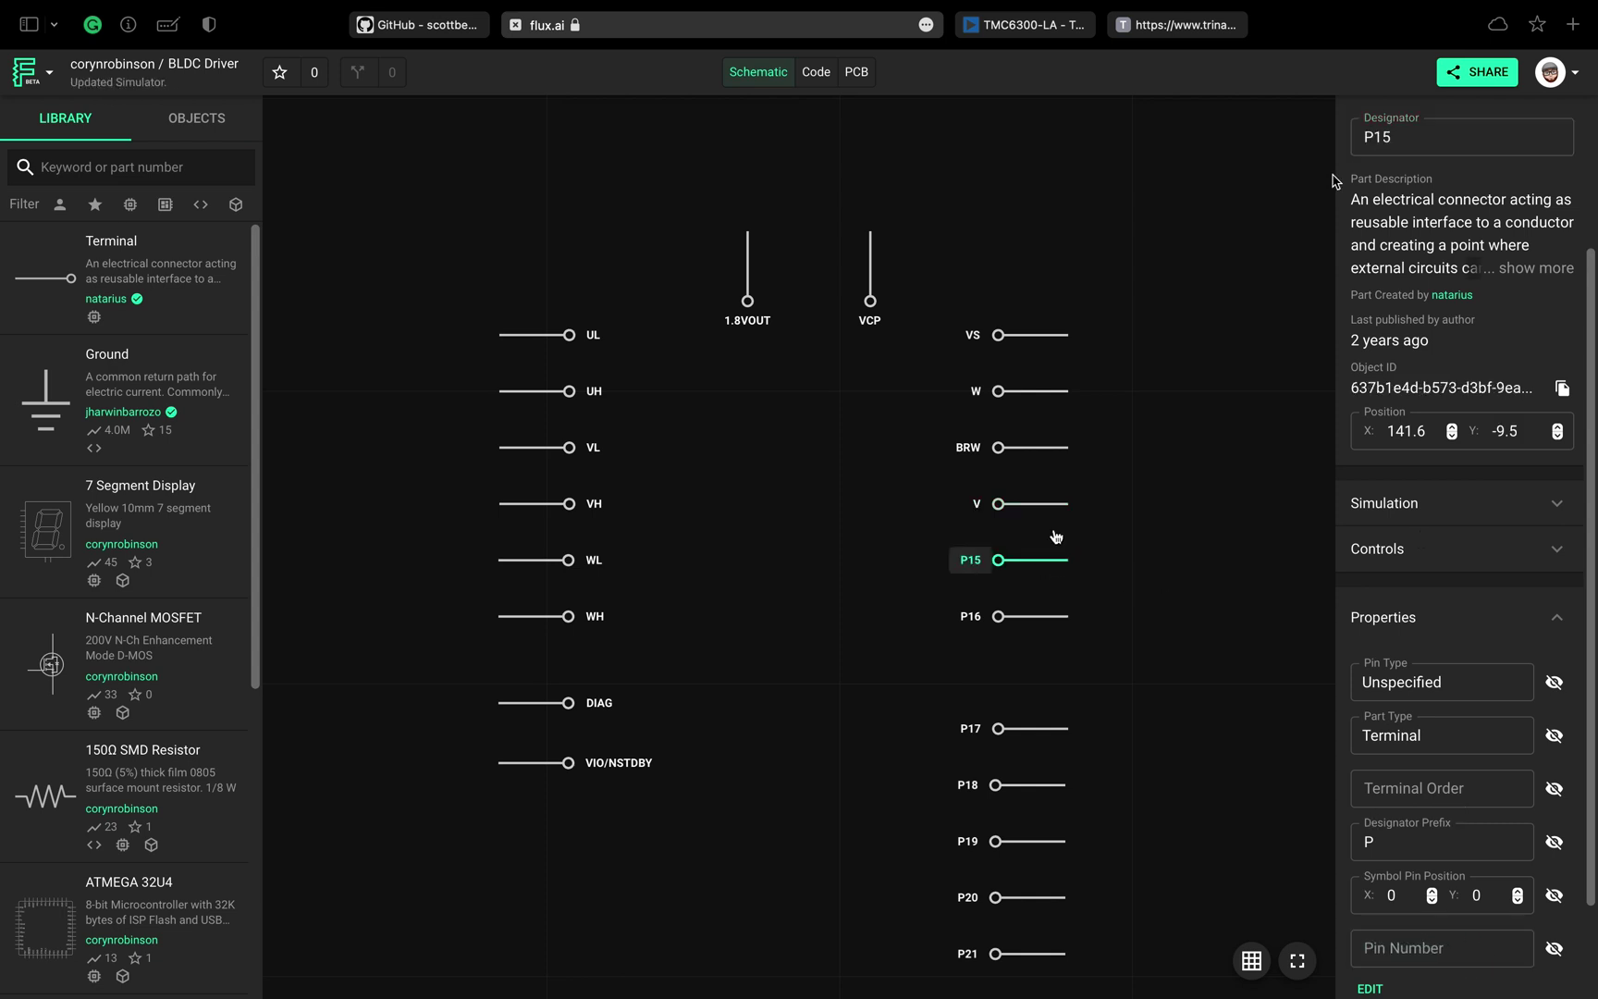
pyautogui.click(1400, 134)
pyautogui.press('BackSpace')
pyautogui.press('BackSpace')
pyautogui.press('BackSpace')
pyautogui.write('U')
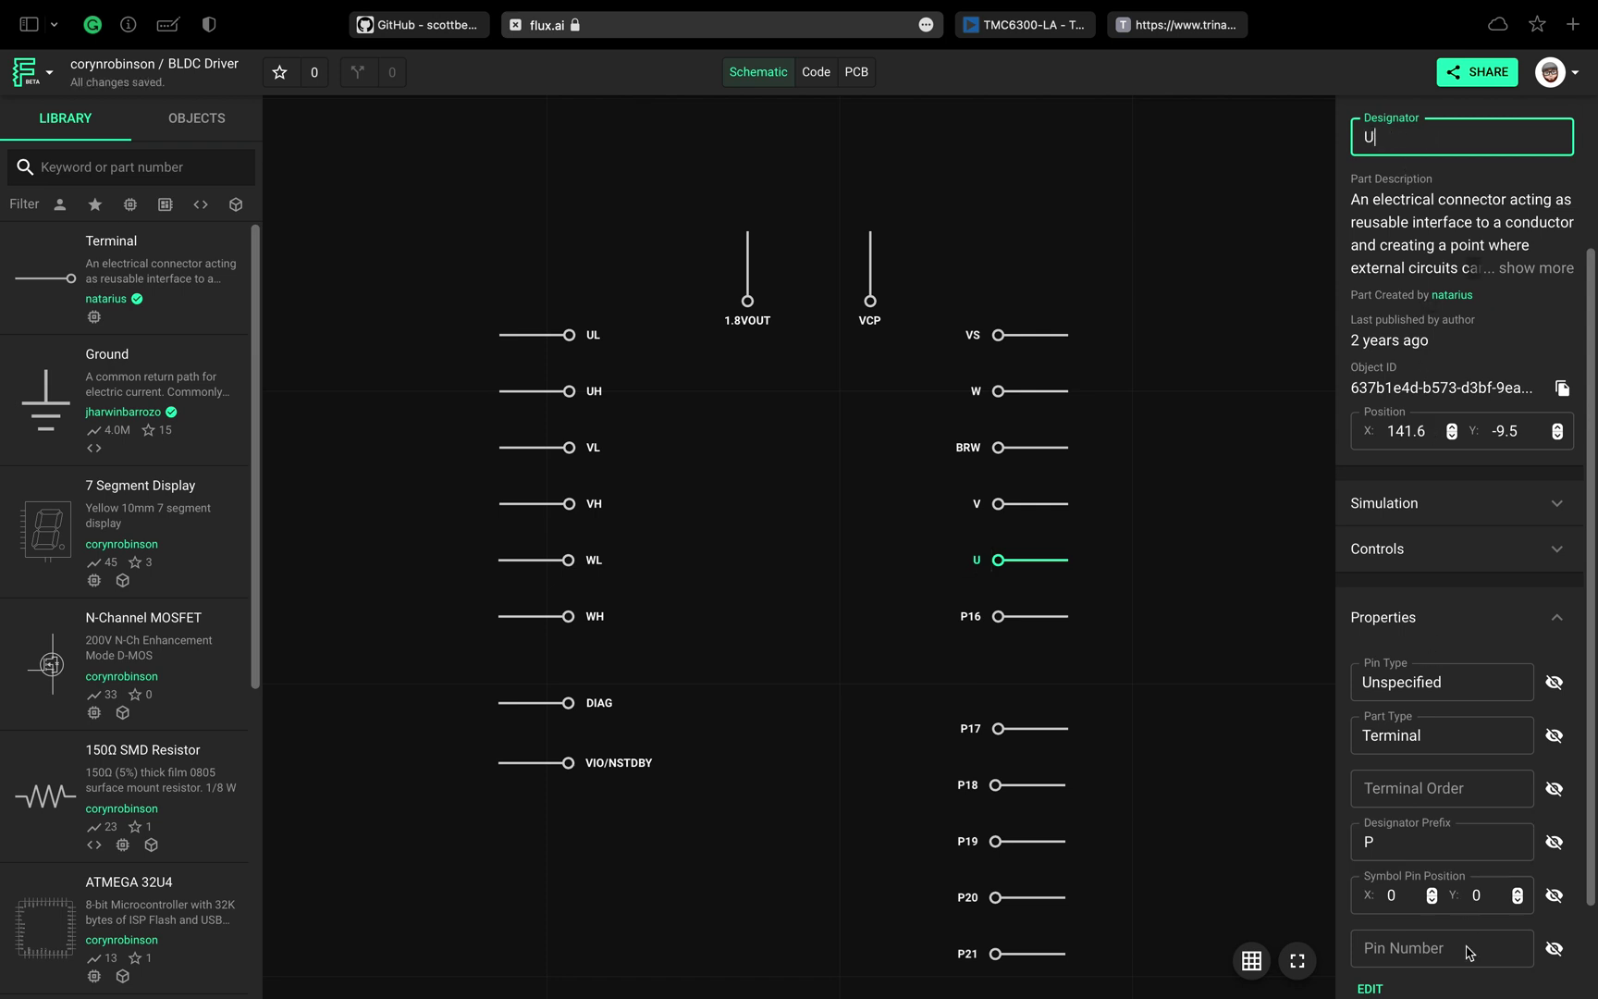
pyautogui.click(1467, 949)
# - Rename terminal P16 to BRUV and set its pin number to 16
pyautogui.click(1045, 616)
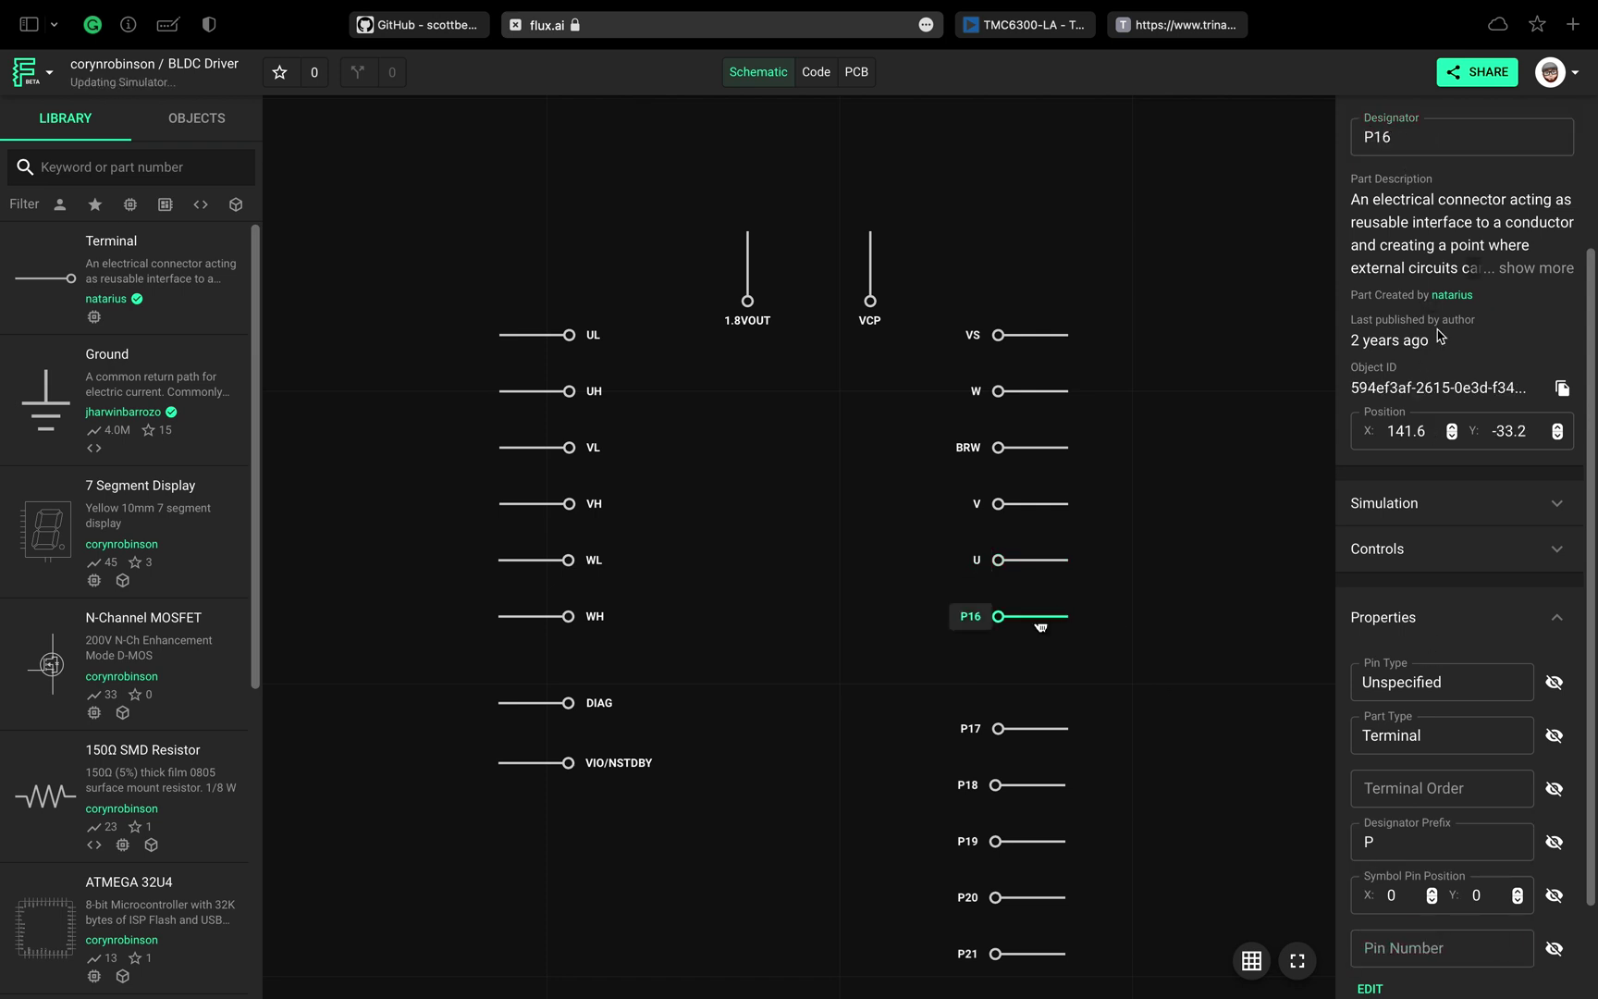
pyautogui.click(1491, 137)
pyautogui.press('BackSpace')
pyautogui.press('BackSpace')
pyautogui.press('BackSpace')
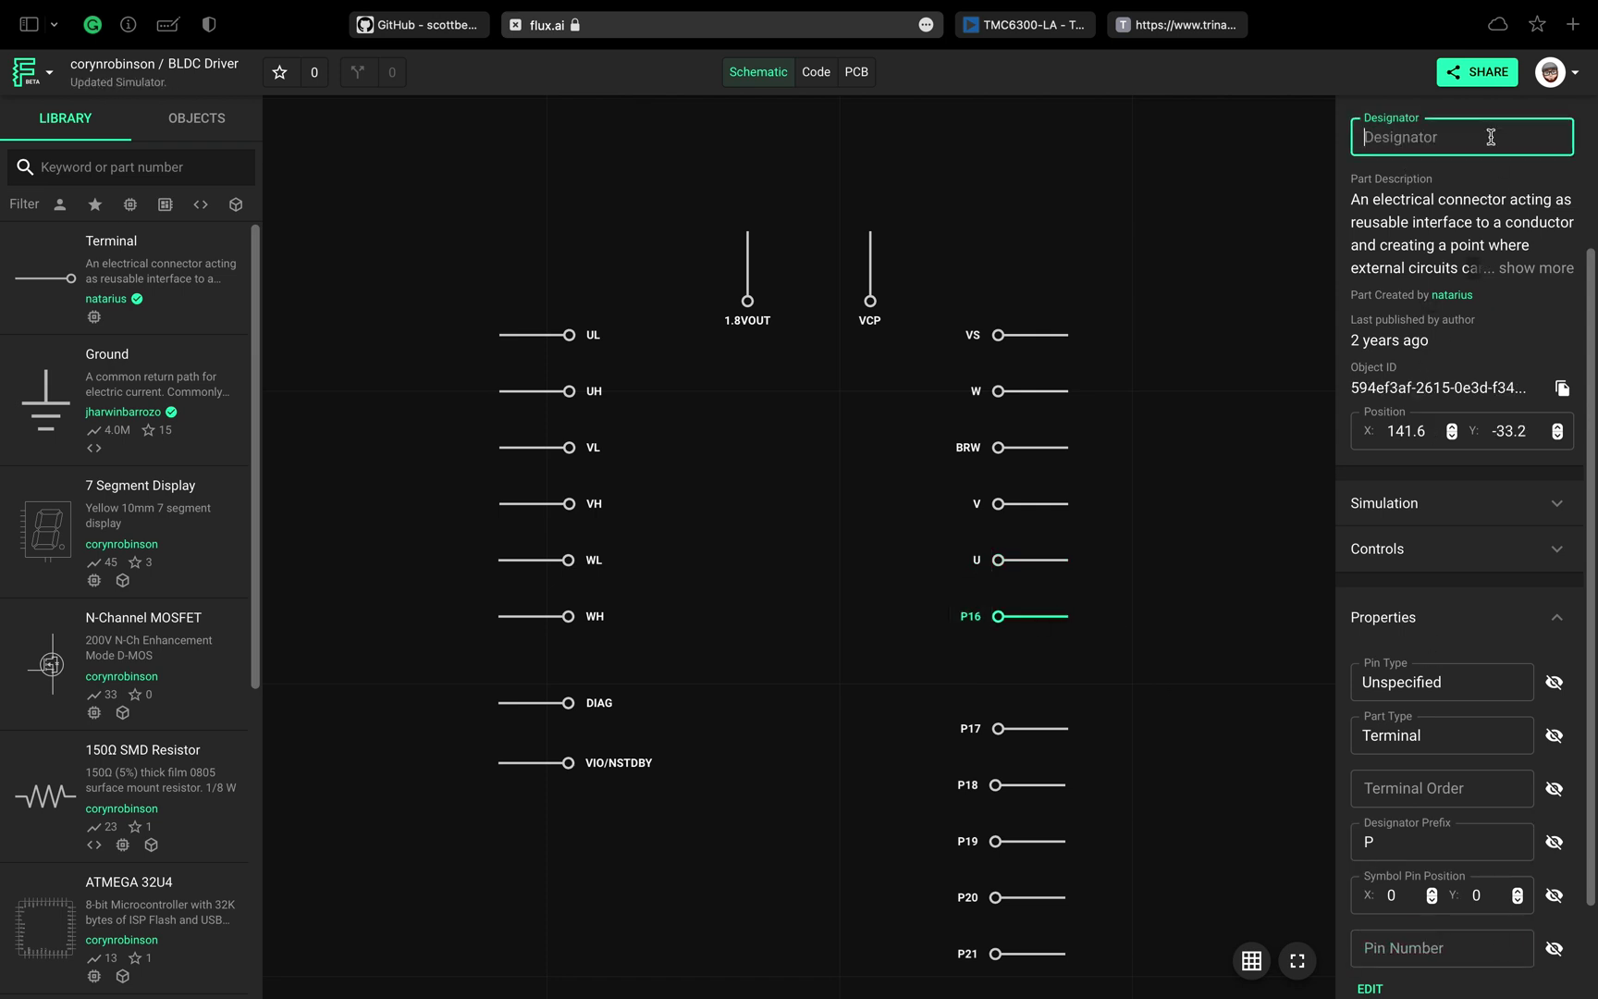
pyautogui.write('BRUV')
pyautogui.click(1479, 958)
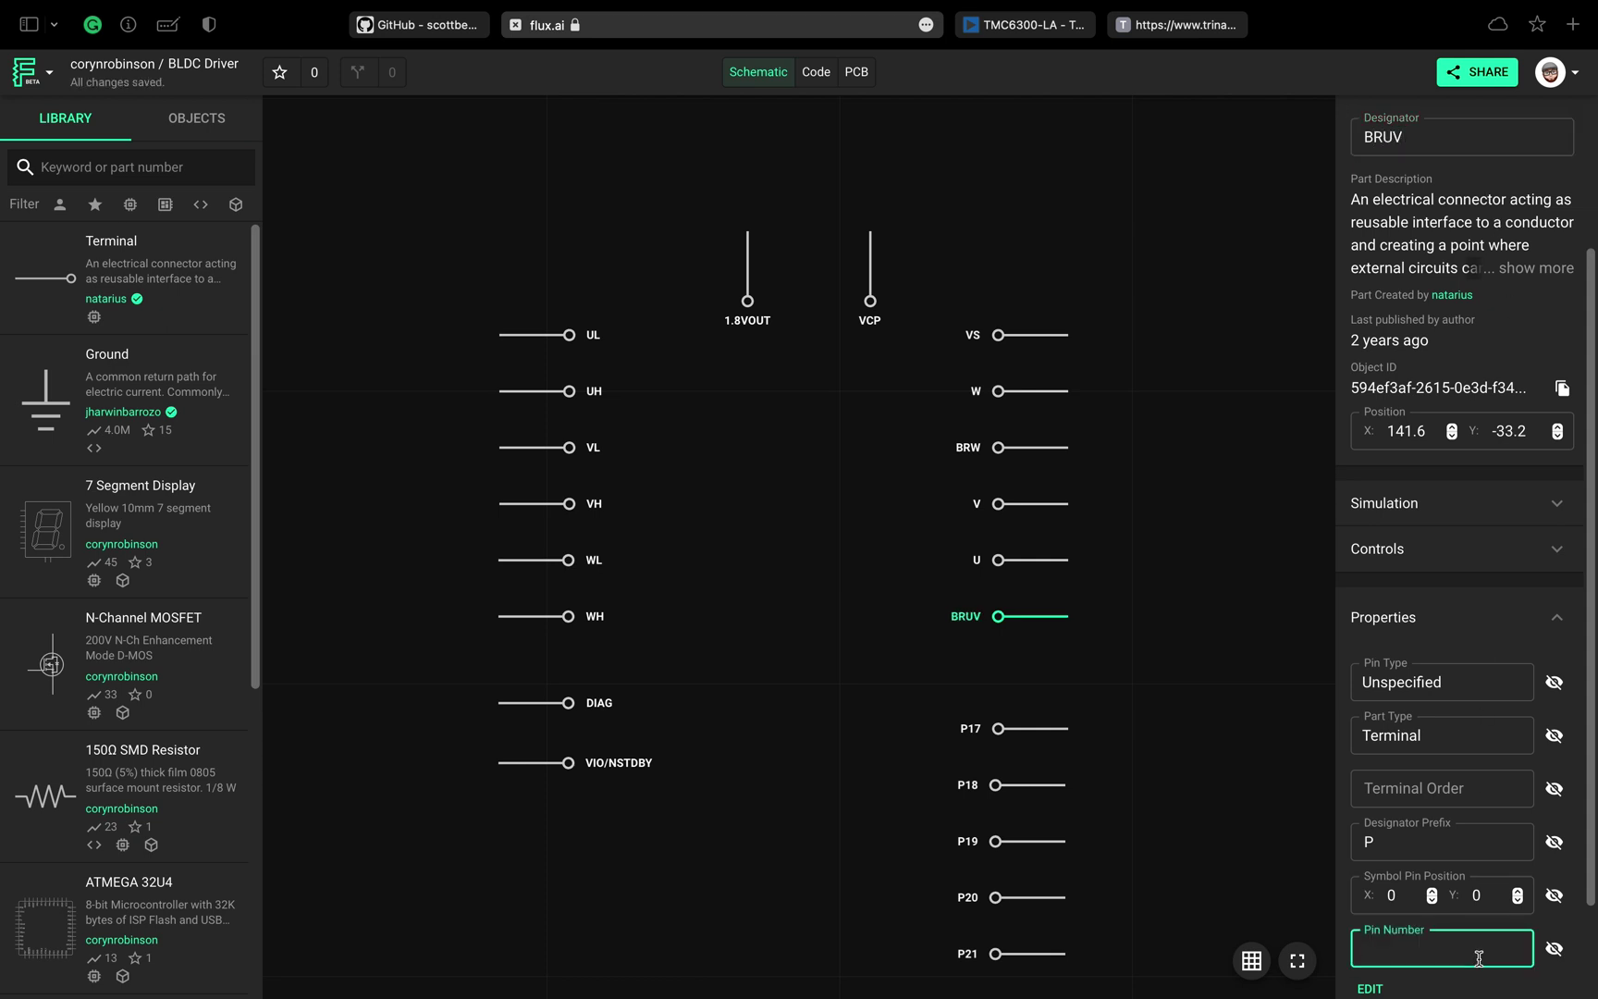
# - Rename terminal P17 to GND, ready for reuse as a copied name, and set its pin number to 9
pyautogui.click(1046, 728)
pyautogui.click(1383, 139)
pyautogui.press('BackSpace')
pyautogui.press('BackSpace')
pyautogui.press('BackSpace')
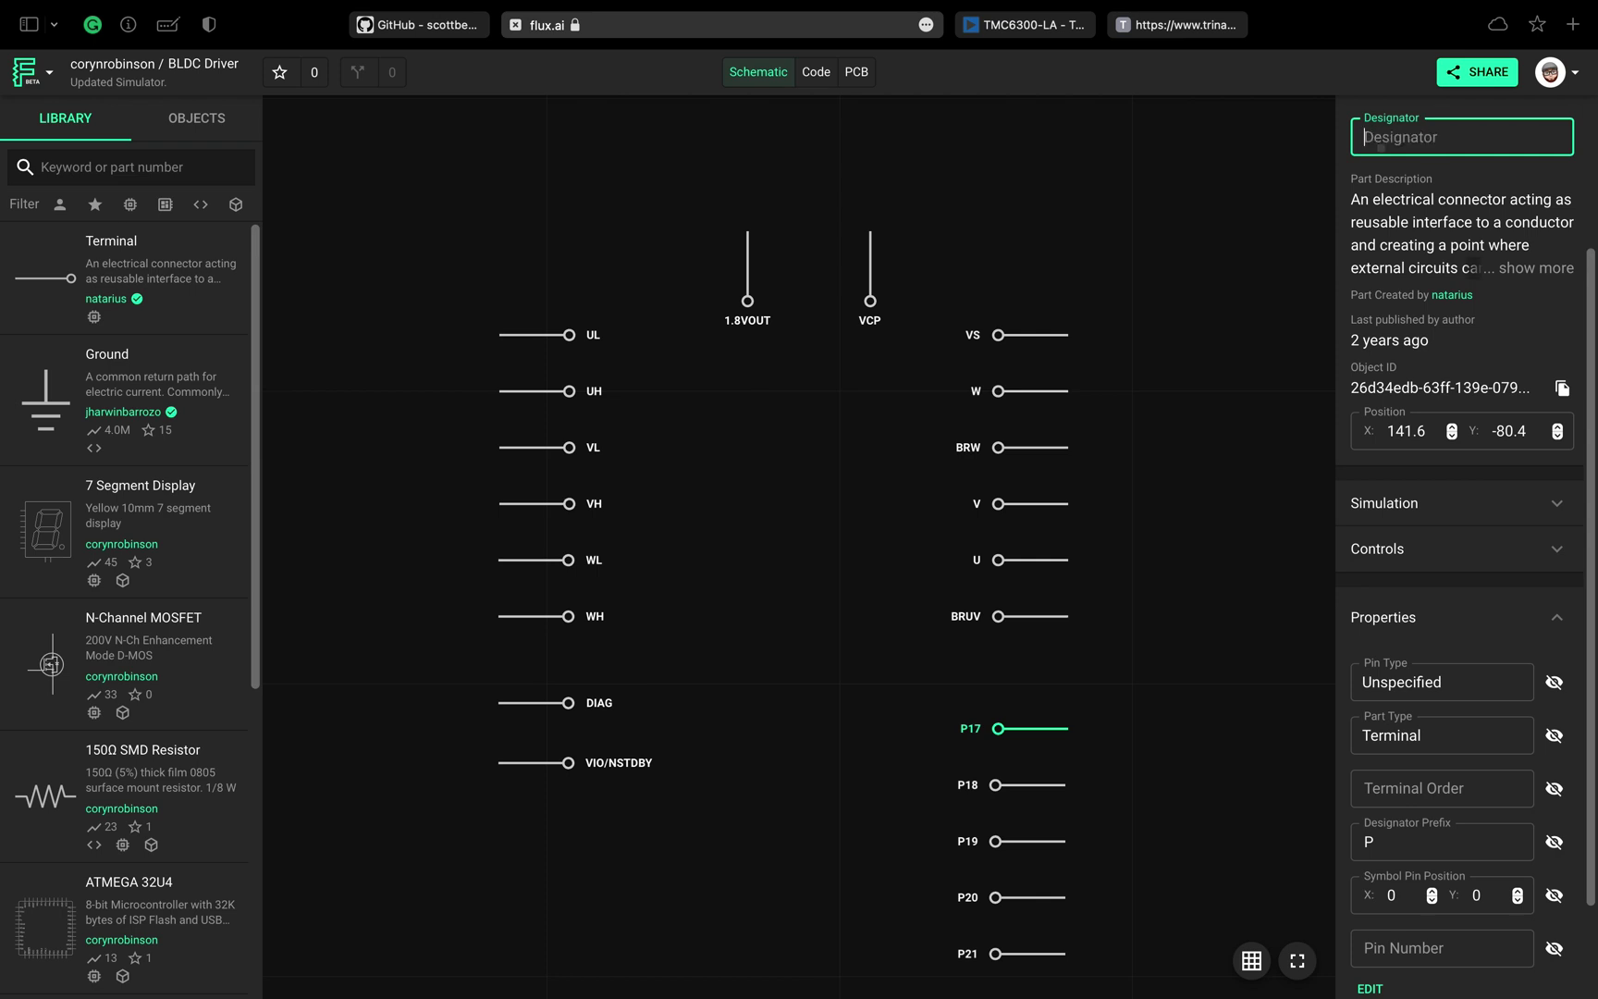
pyautogui.write('GND')
pyautogui.doubleClick(1425, 122)
pyautogui.press('super+c')
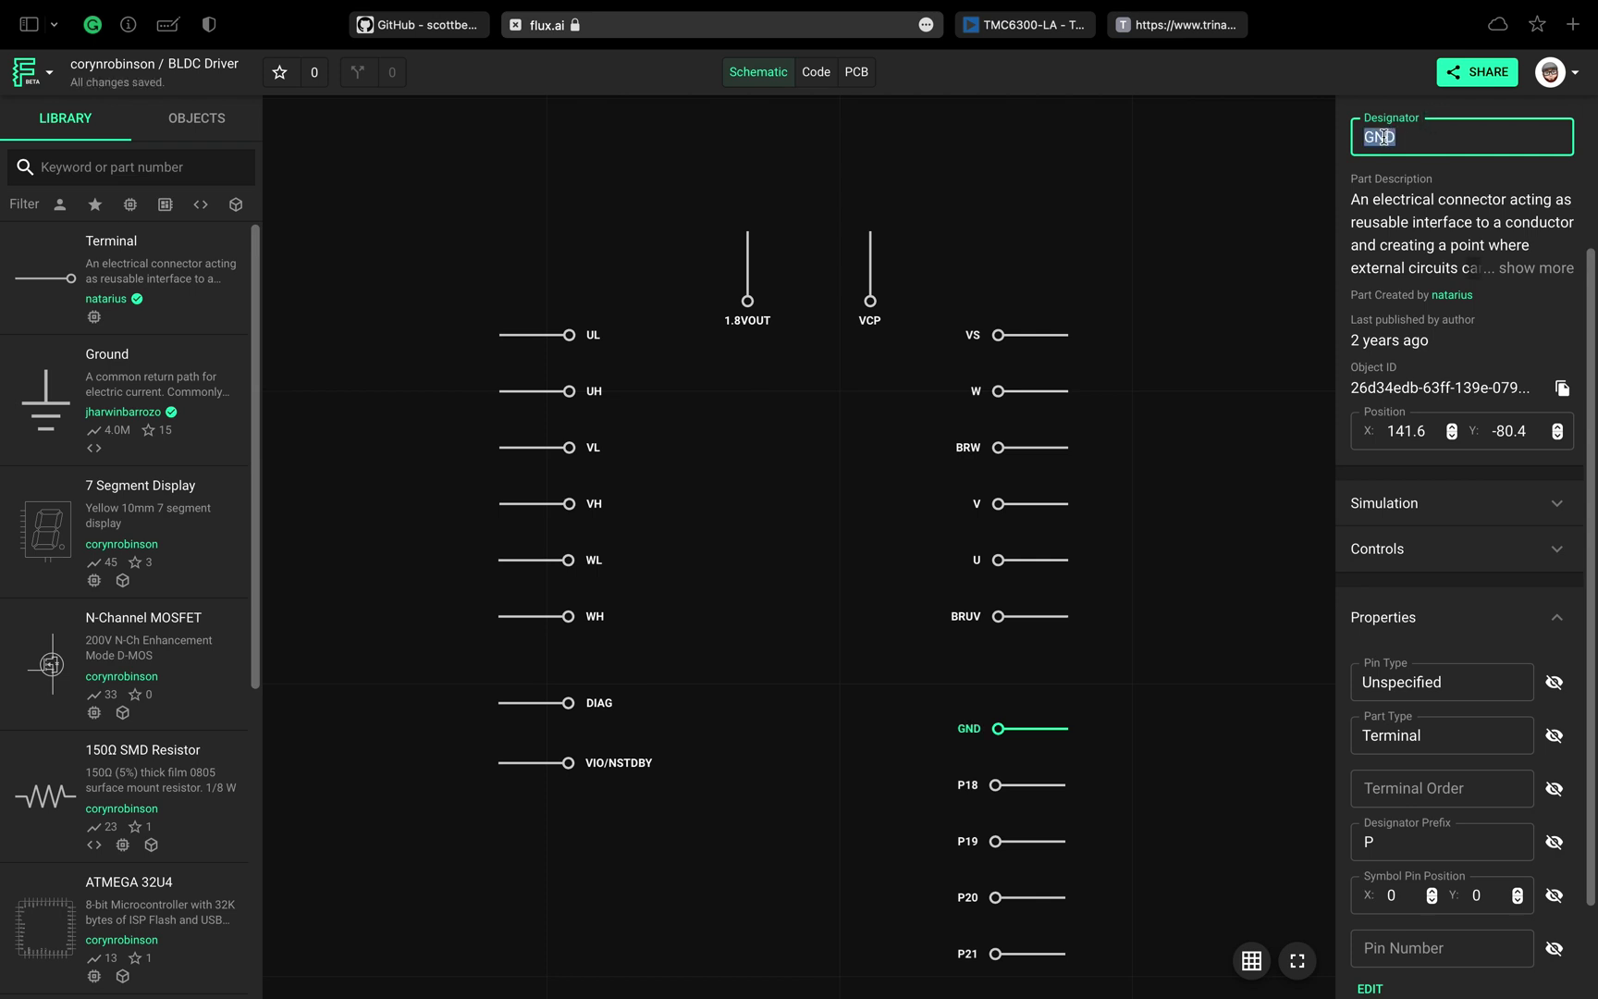
pyautogui.click(1453, 945)
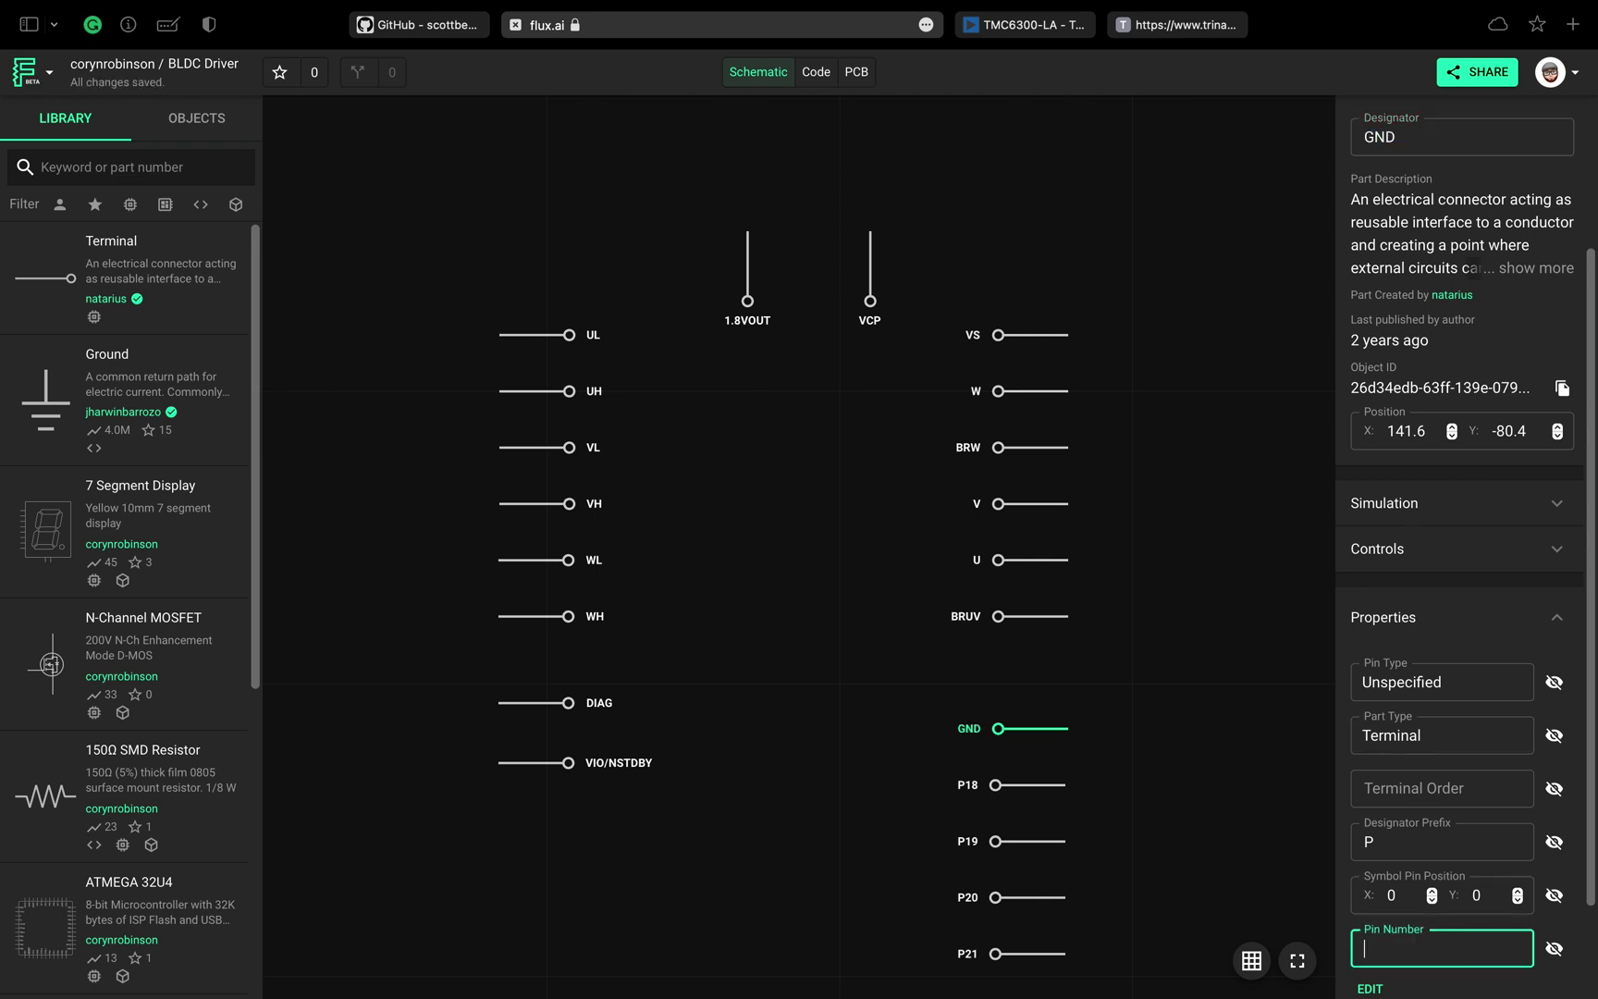
pyautogui.write('9')
# - Reuse the copied name GND for terminal P18 and set its pin number to 9
pyautogui.click(1043, 793)
pyautogui.doubleClick(1440, 139)
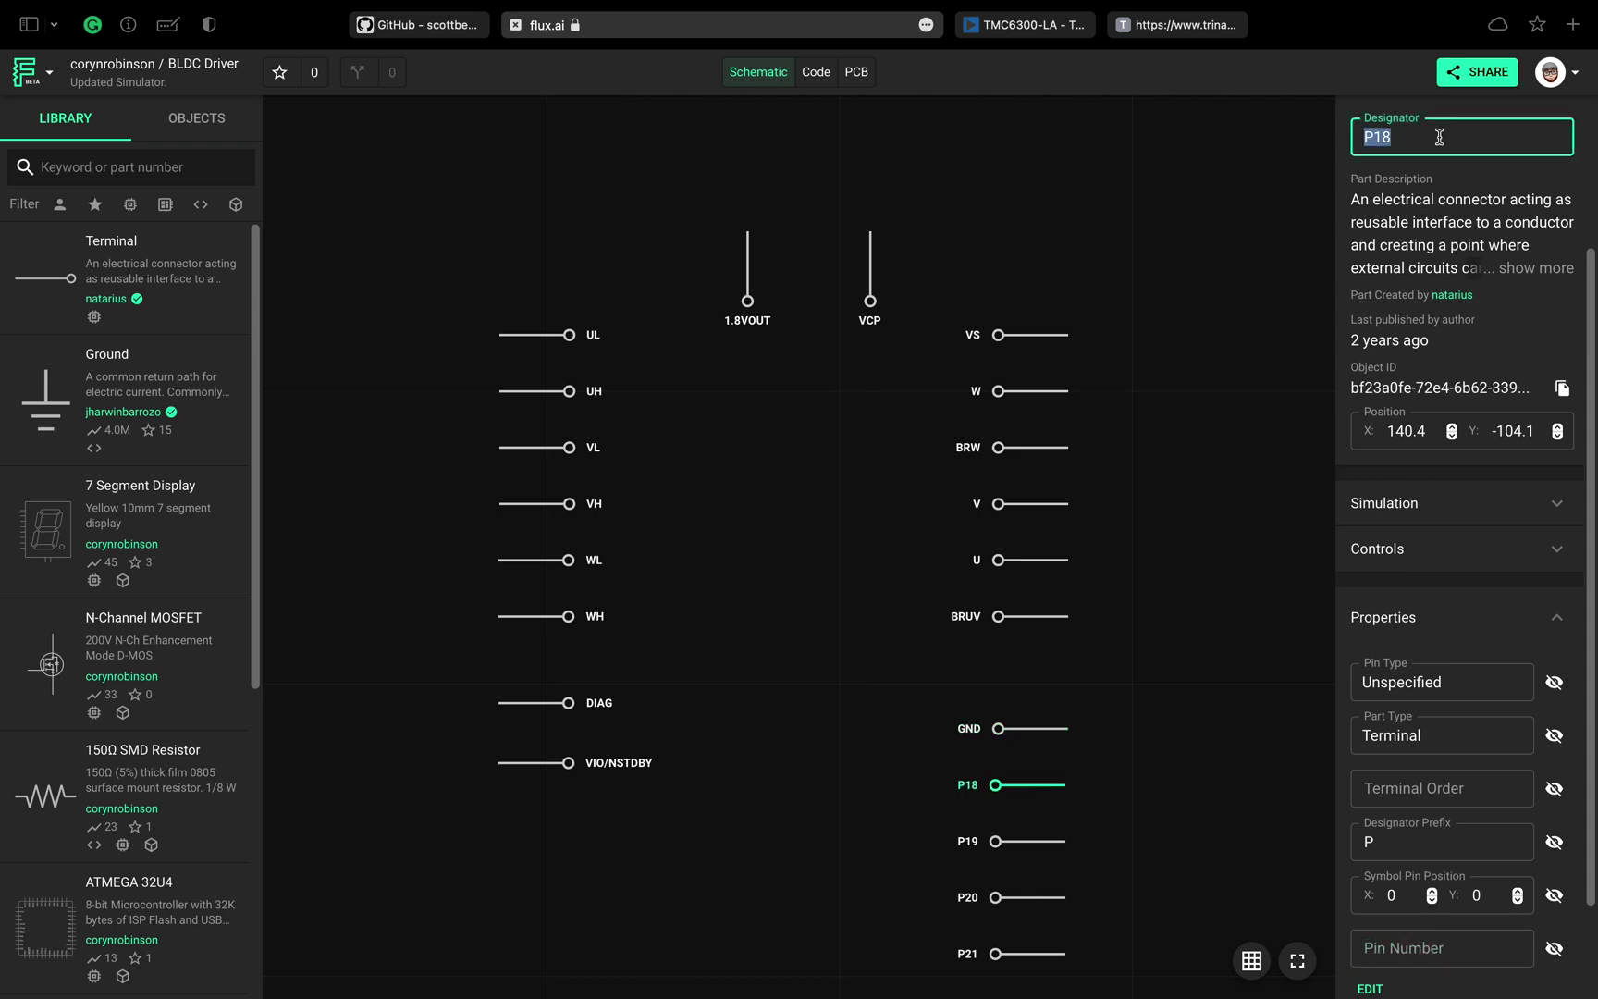
pyautogui.press('super+v')
pyautogui.click(1453, 942)
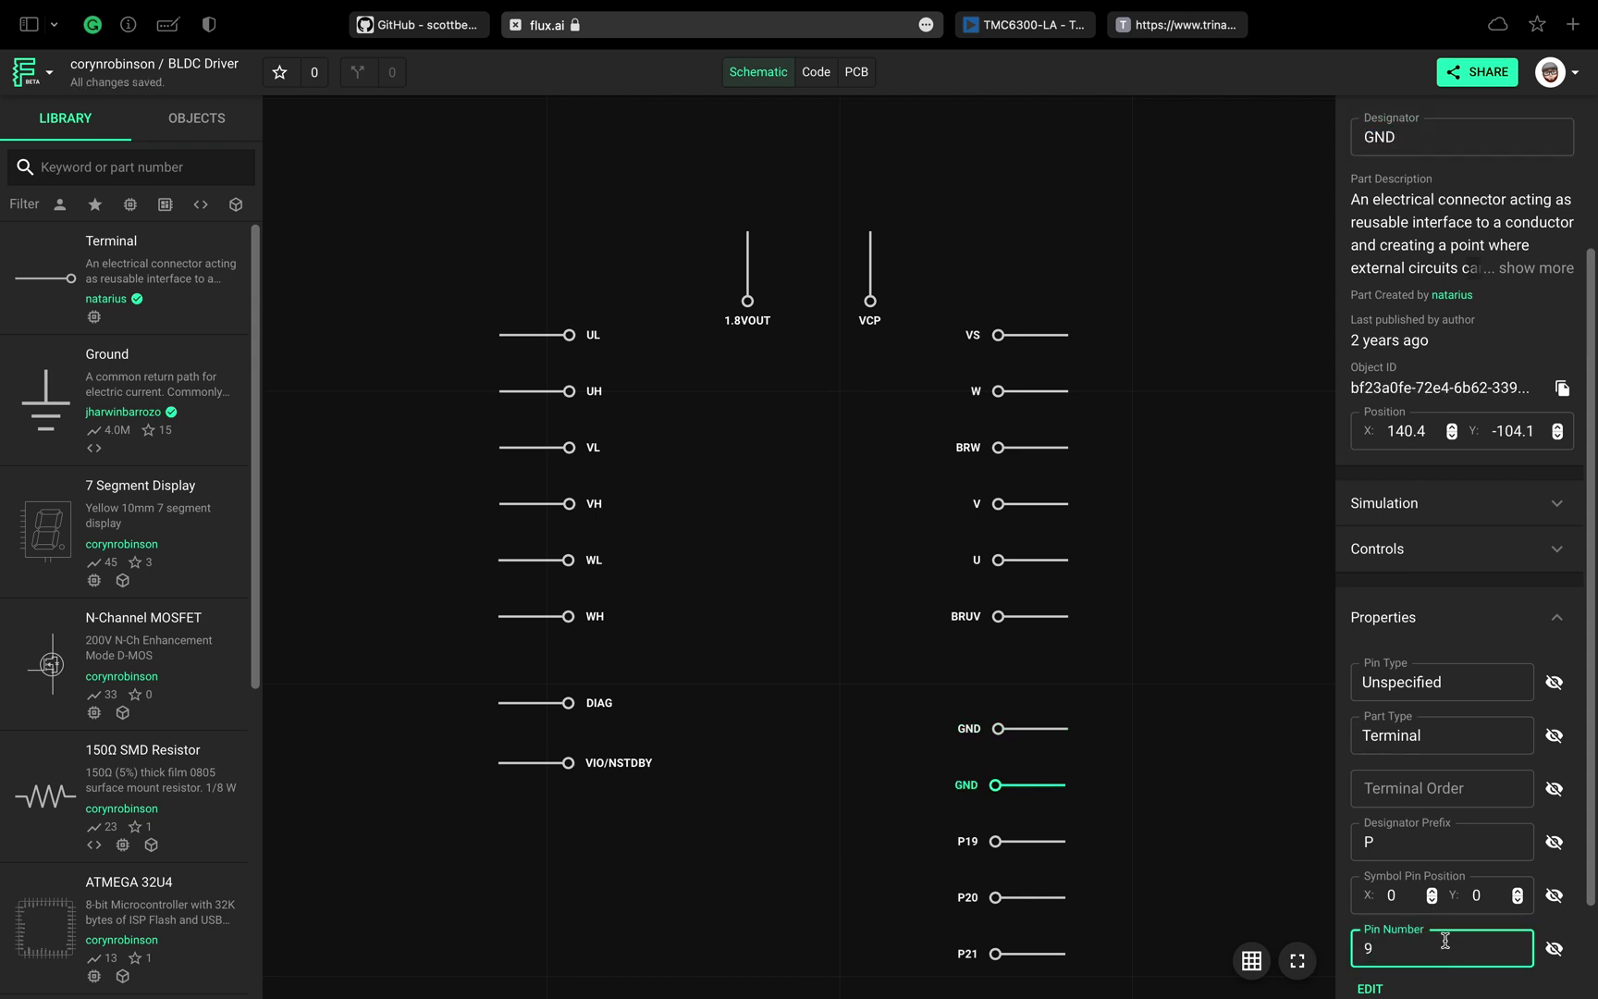
# - Rename terminal P19 to GND and fill in its pin number
pyautogui.click(1034, 843)
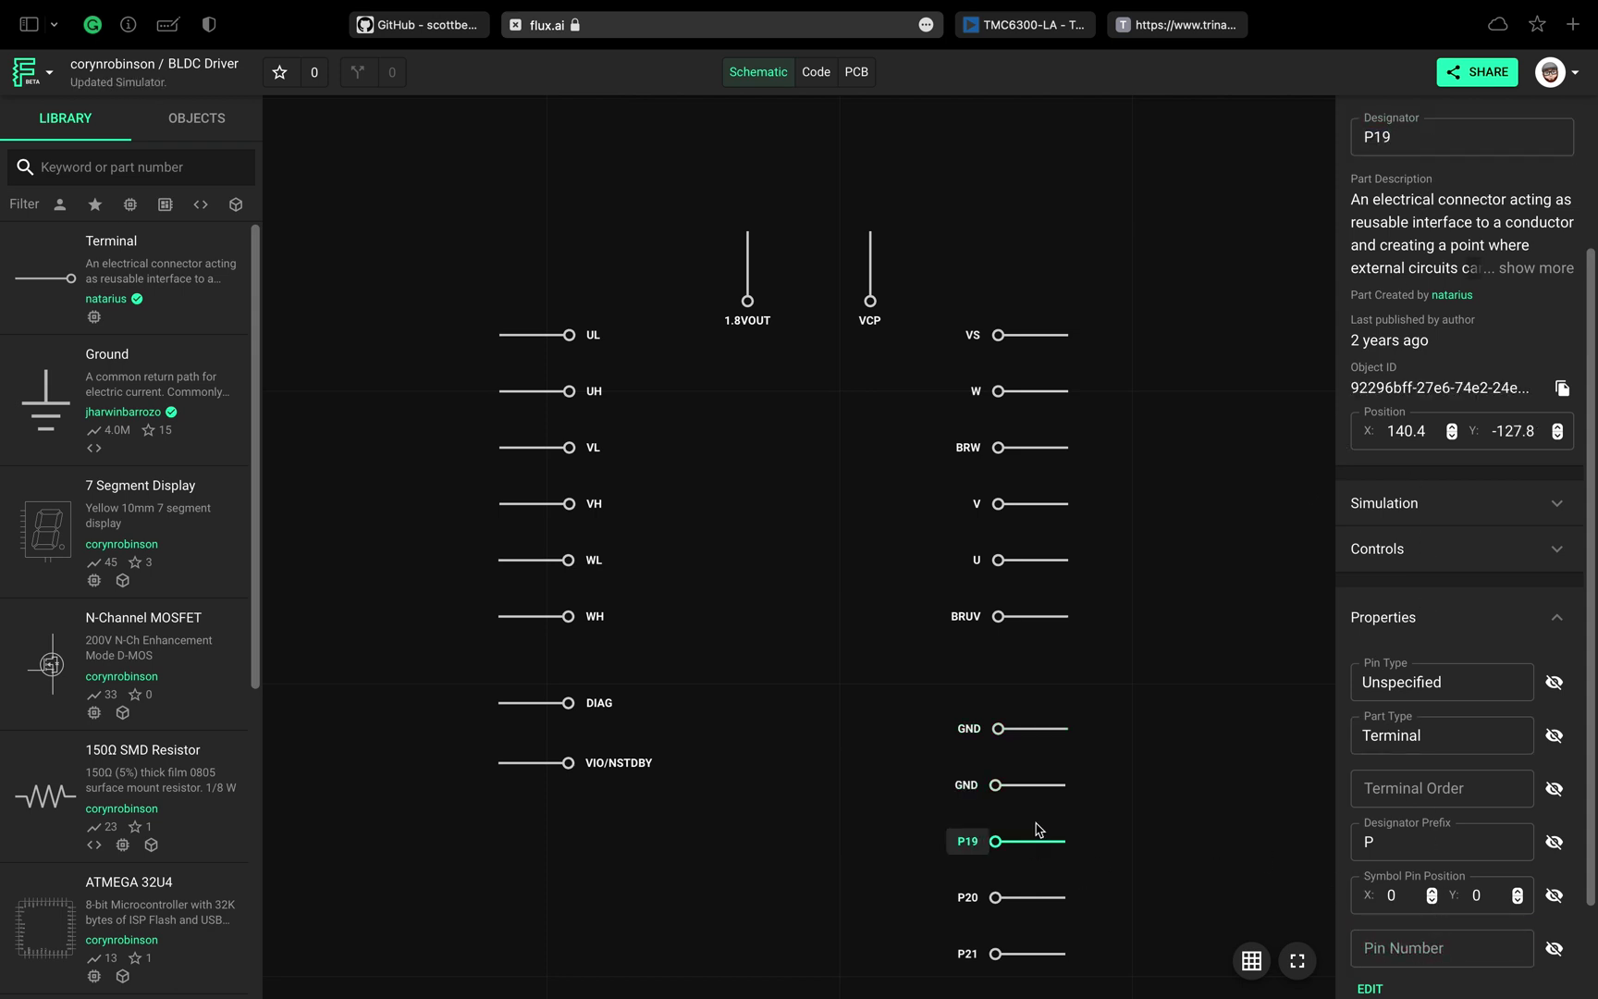
pyautogui.doubleClick(1470, 134)
pyautogui.write('GND')
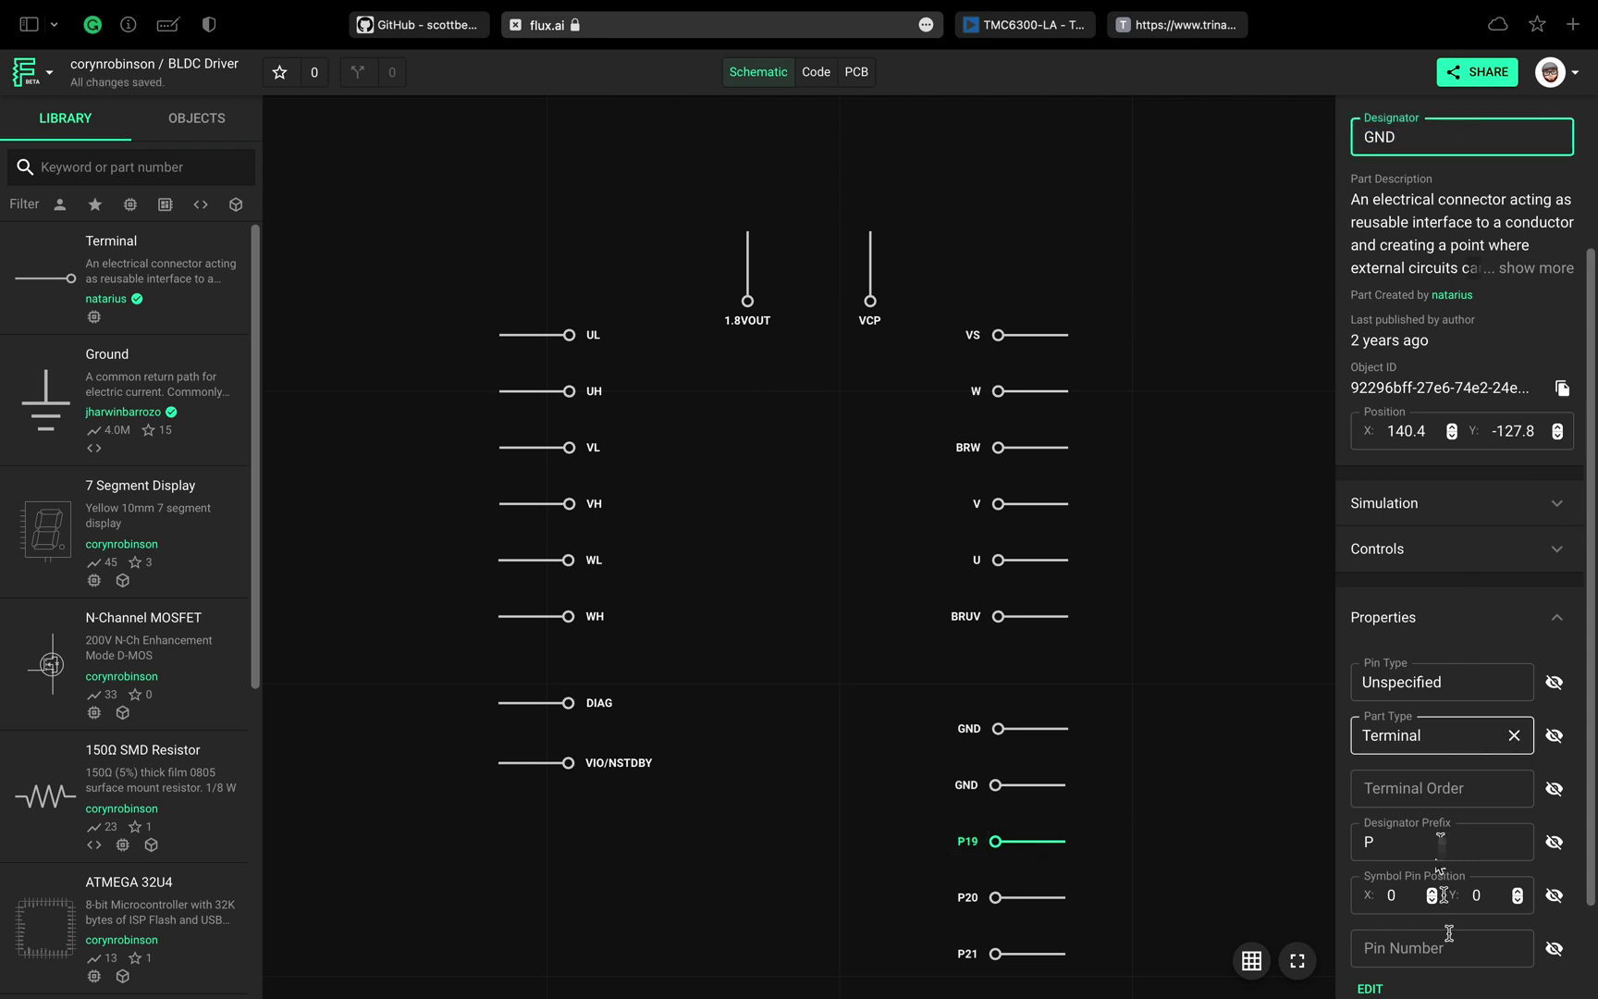
pyautogui.click(1447, 941)
# - Rename terminal P20 to NC and set its pin number to 19
pyautogui.click(1031, 903)
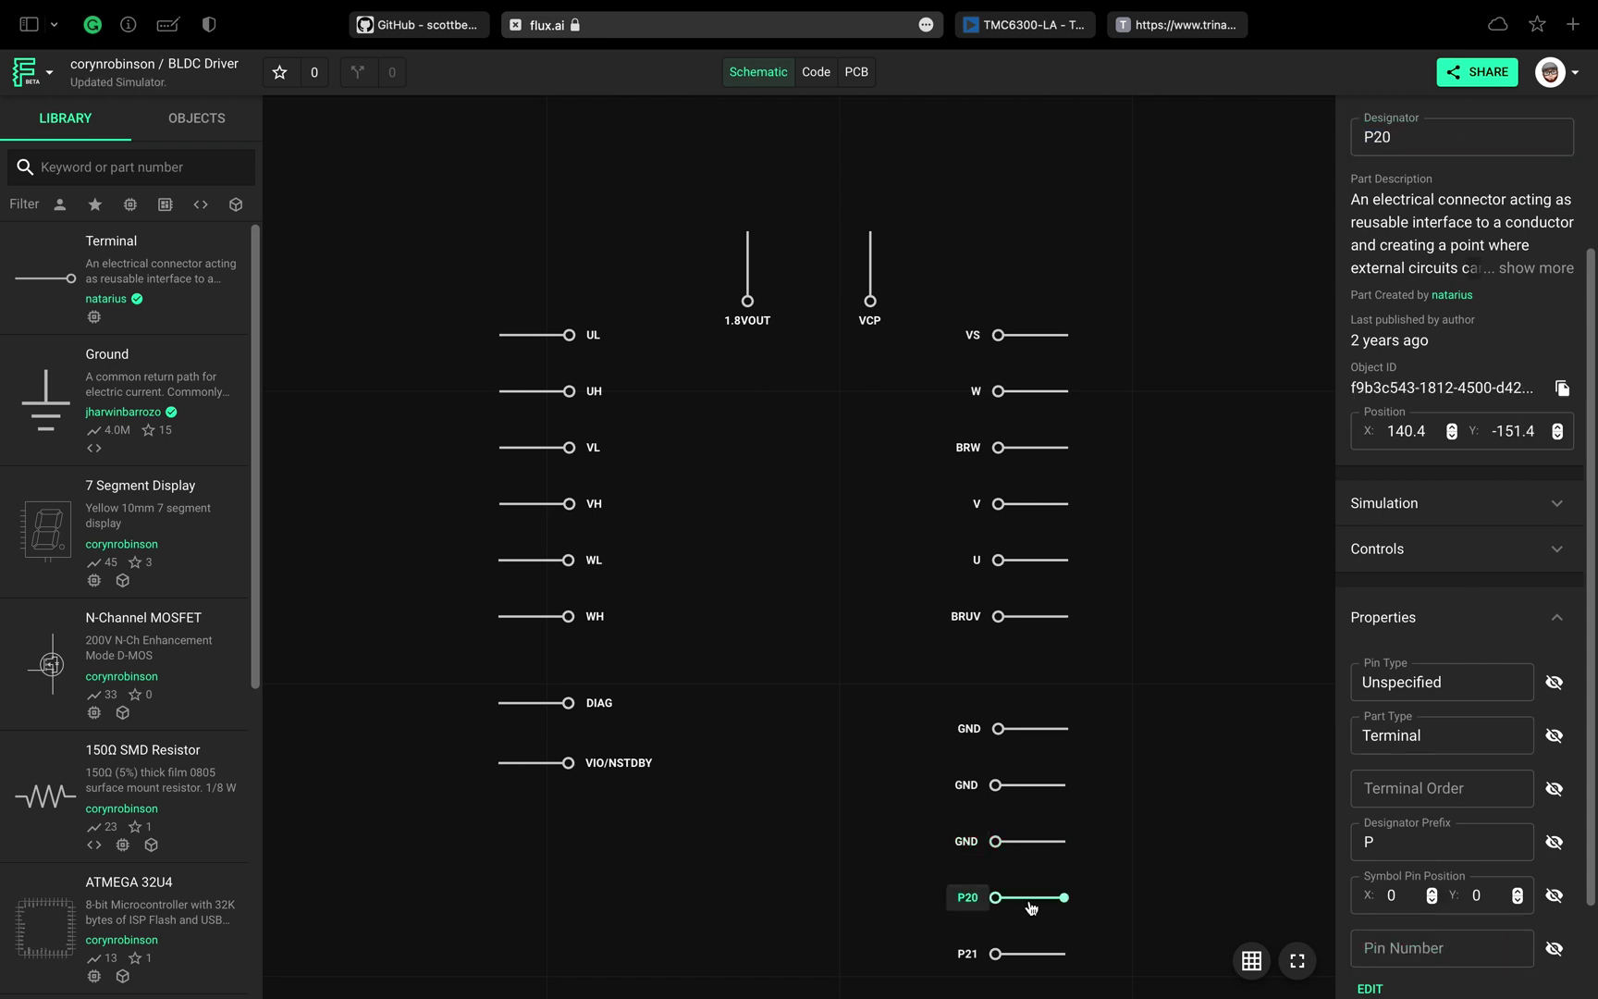
pyautogui.doubleClick(1383, 134)
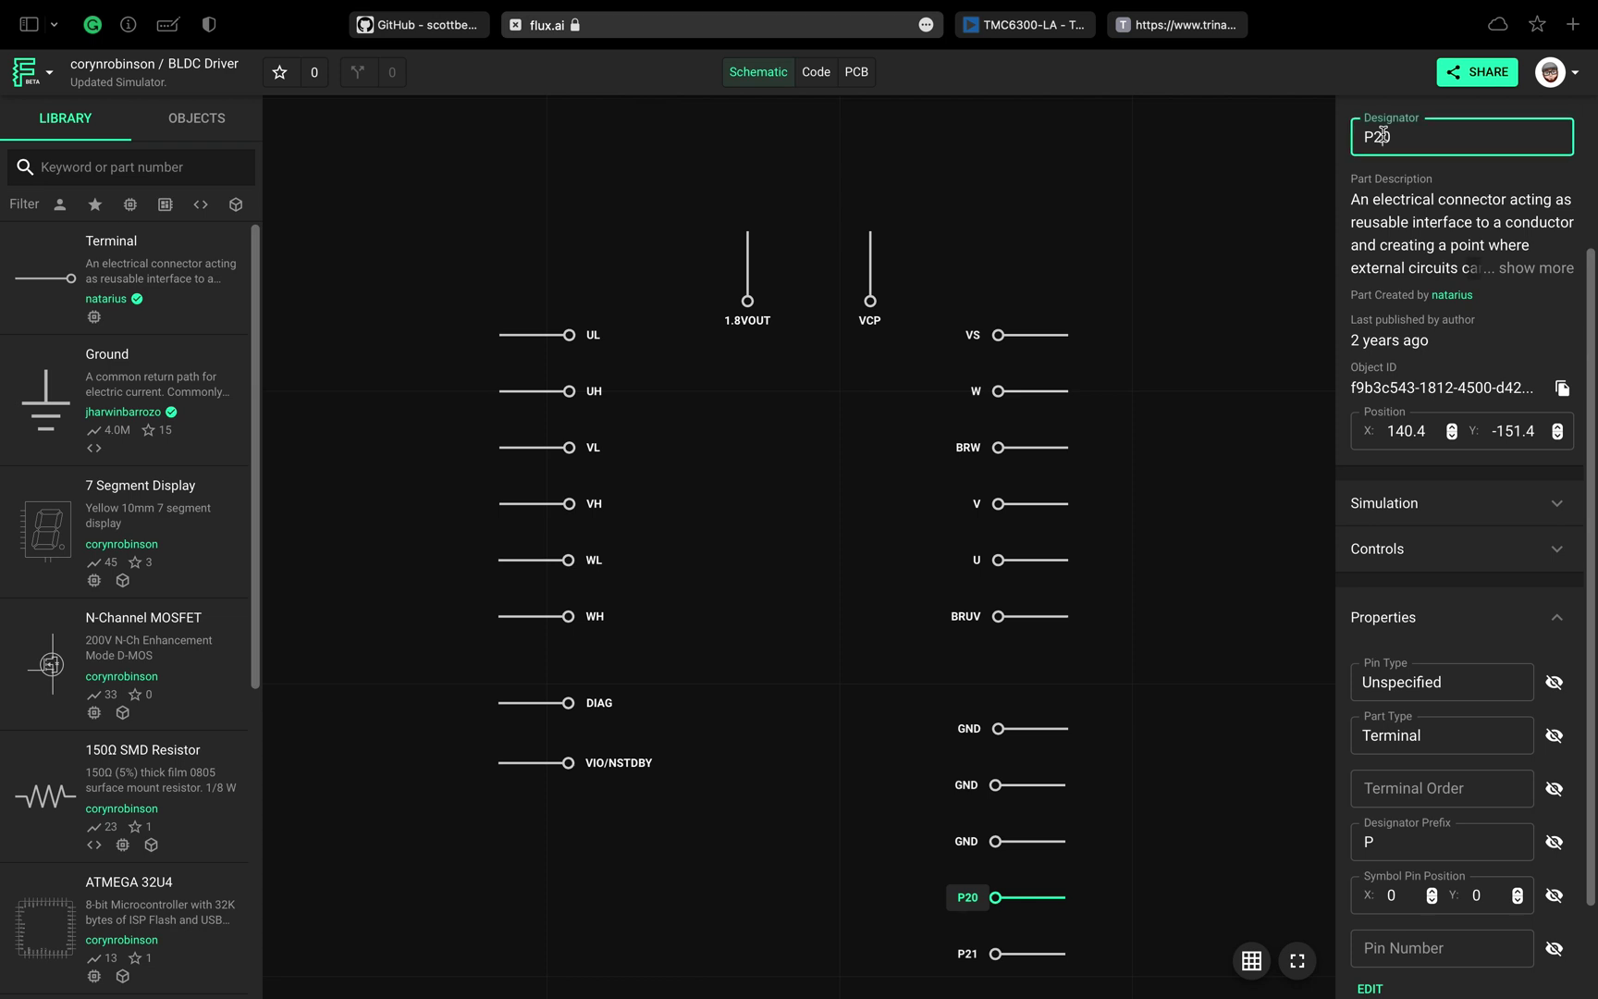
pyautogui.write('NC')
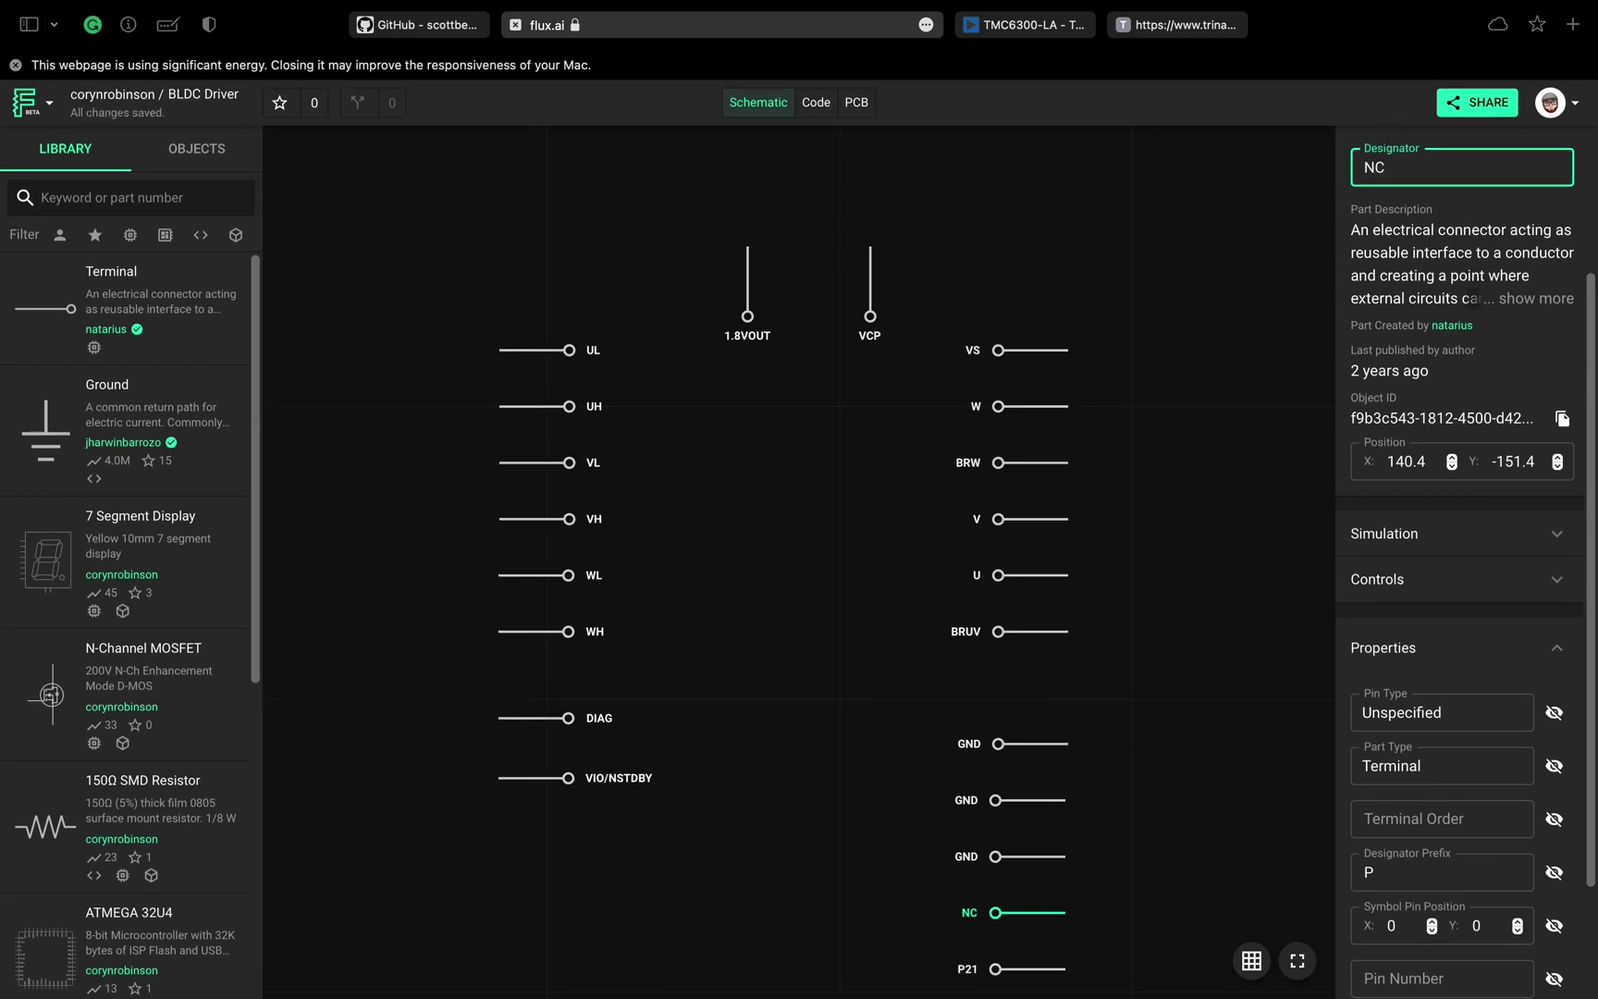
pyautogui.click(1461, 979)
pyautogui.write('19')
# - Rename the lowest terminal P21 to PAD and set its pin number to 21
pyautogui.click(1031, 965)
pyautogui.doubleClick(1384, 168)
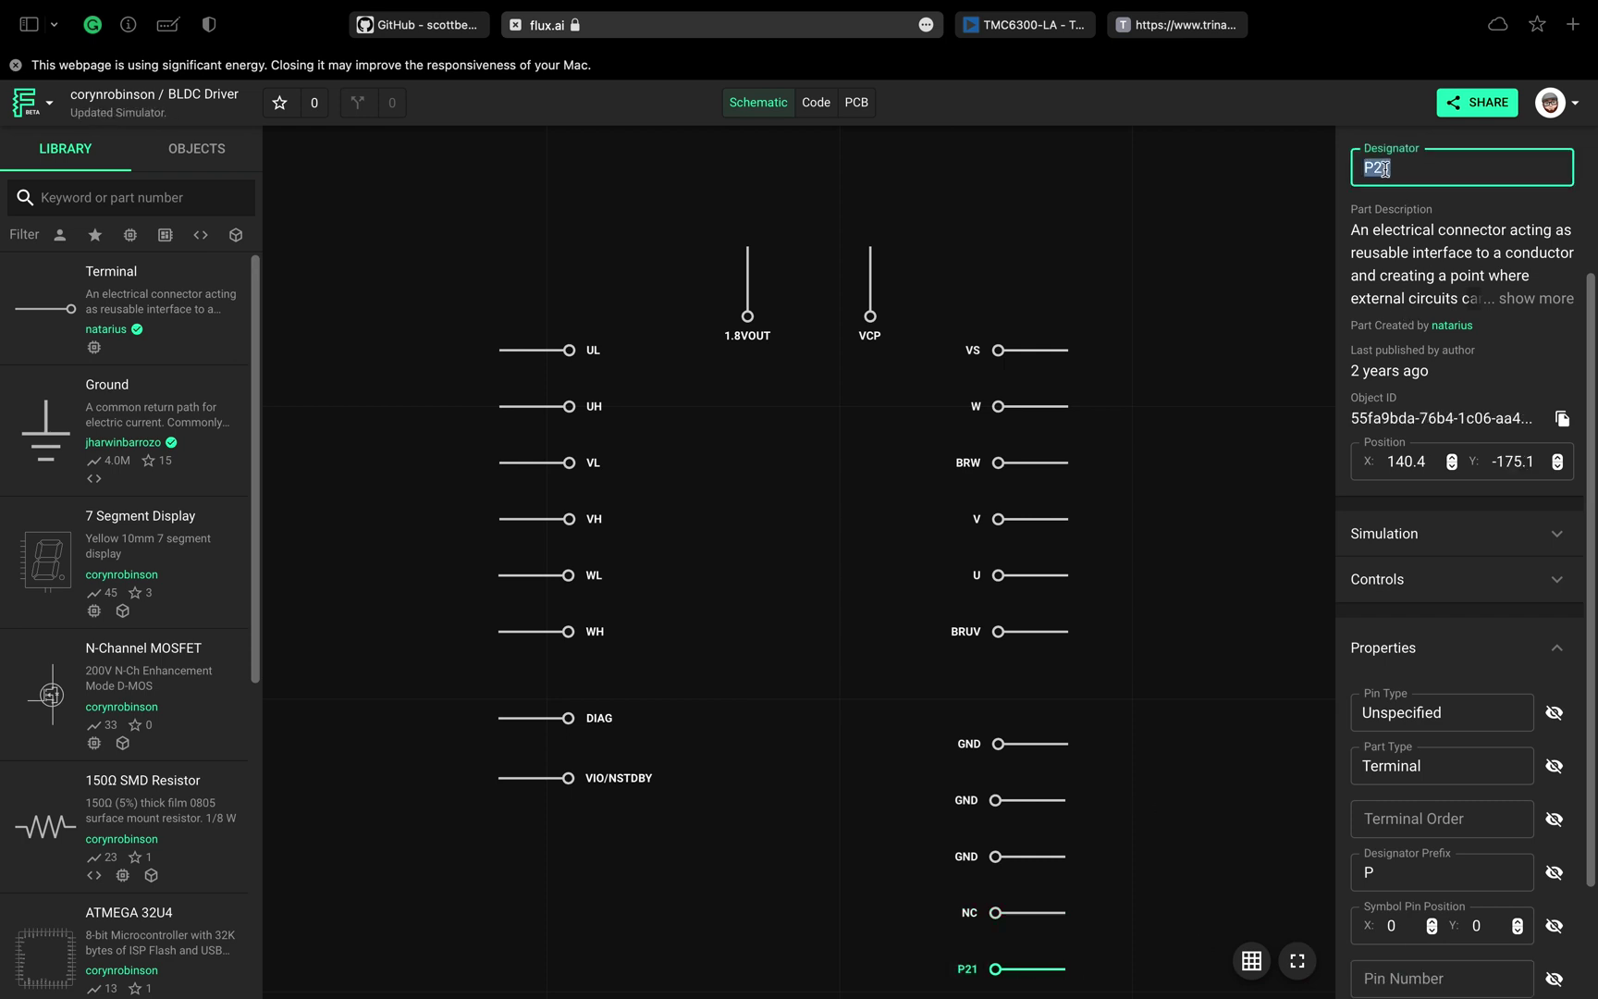
pyautogui.write('PAD')
pyautogui.click(1434, 982)
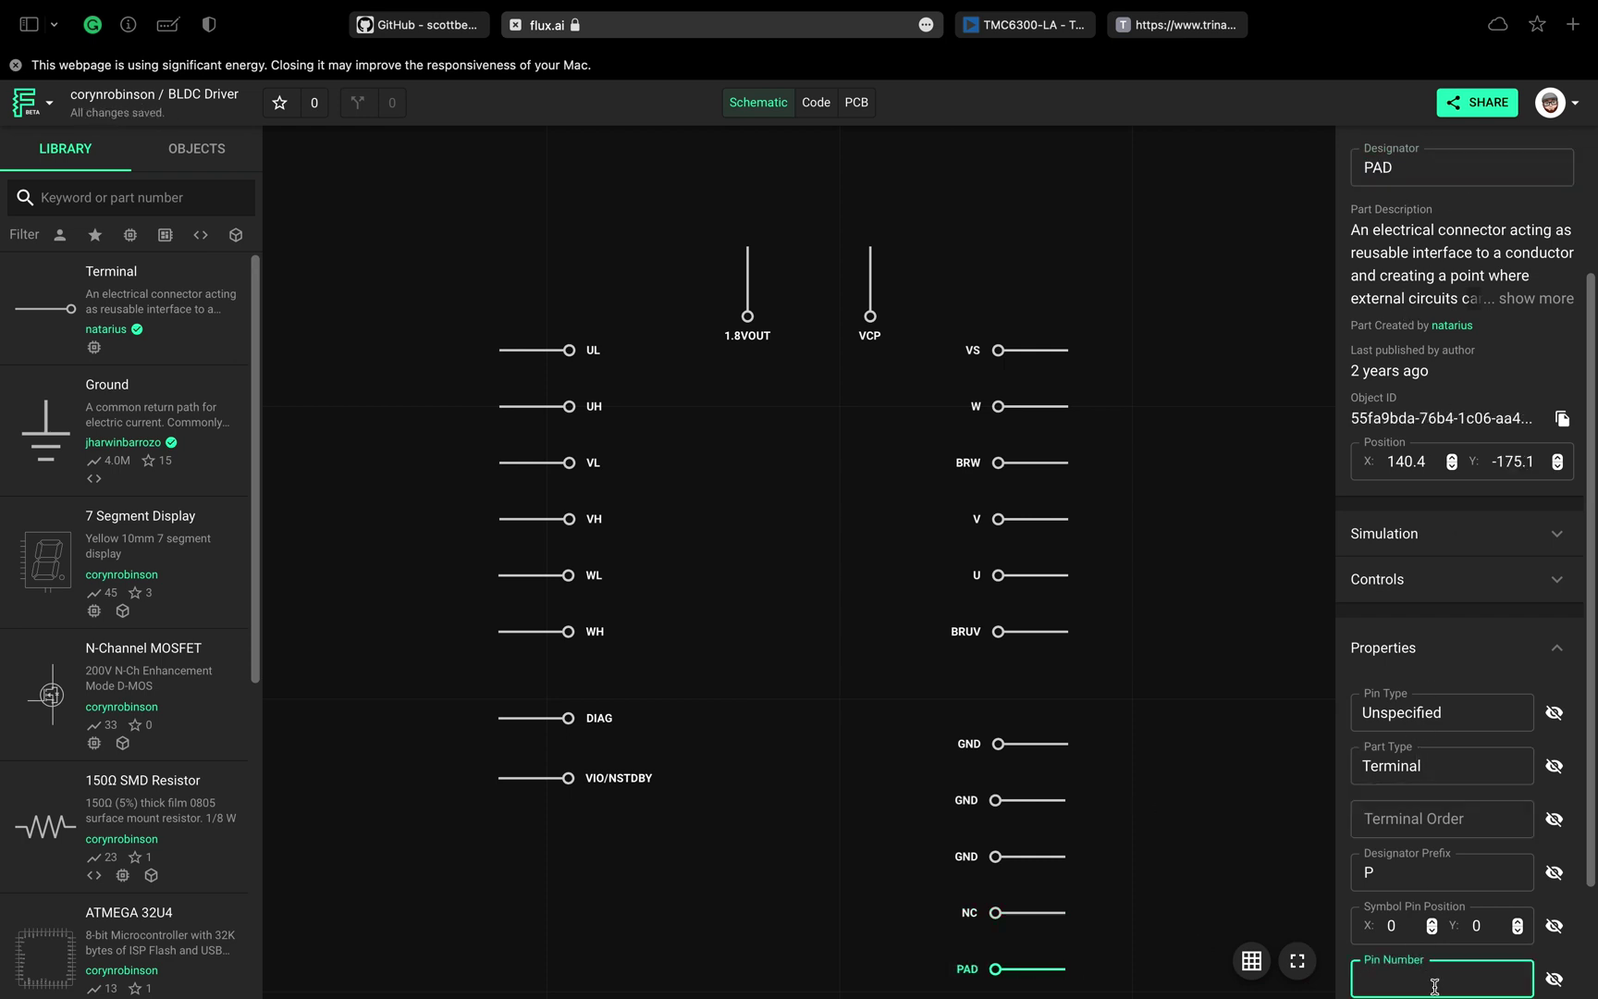
pyautogui.write('21')
pyautogui.scroll(-3, 1506, 877)
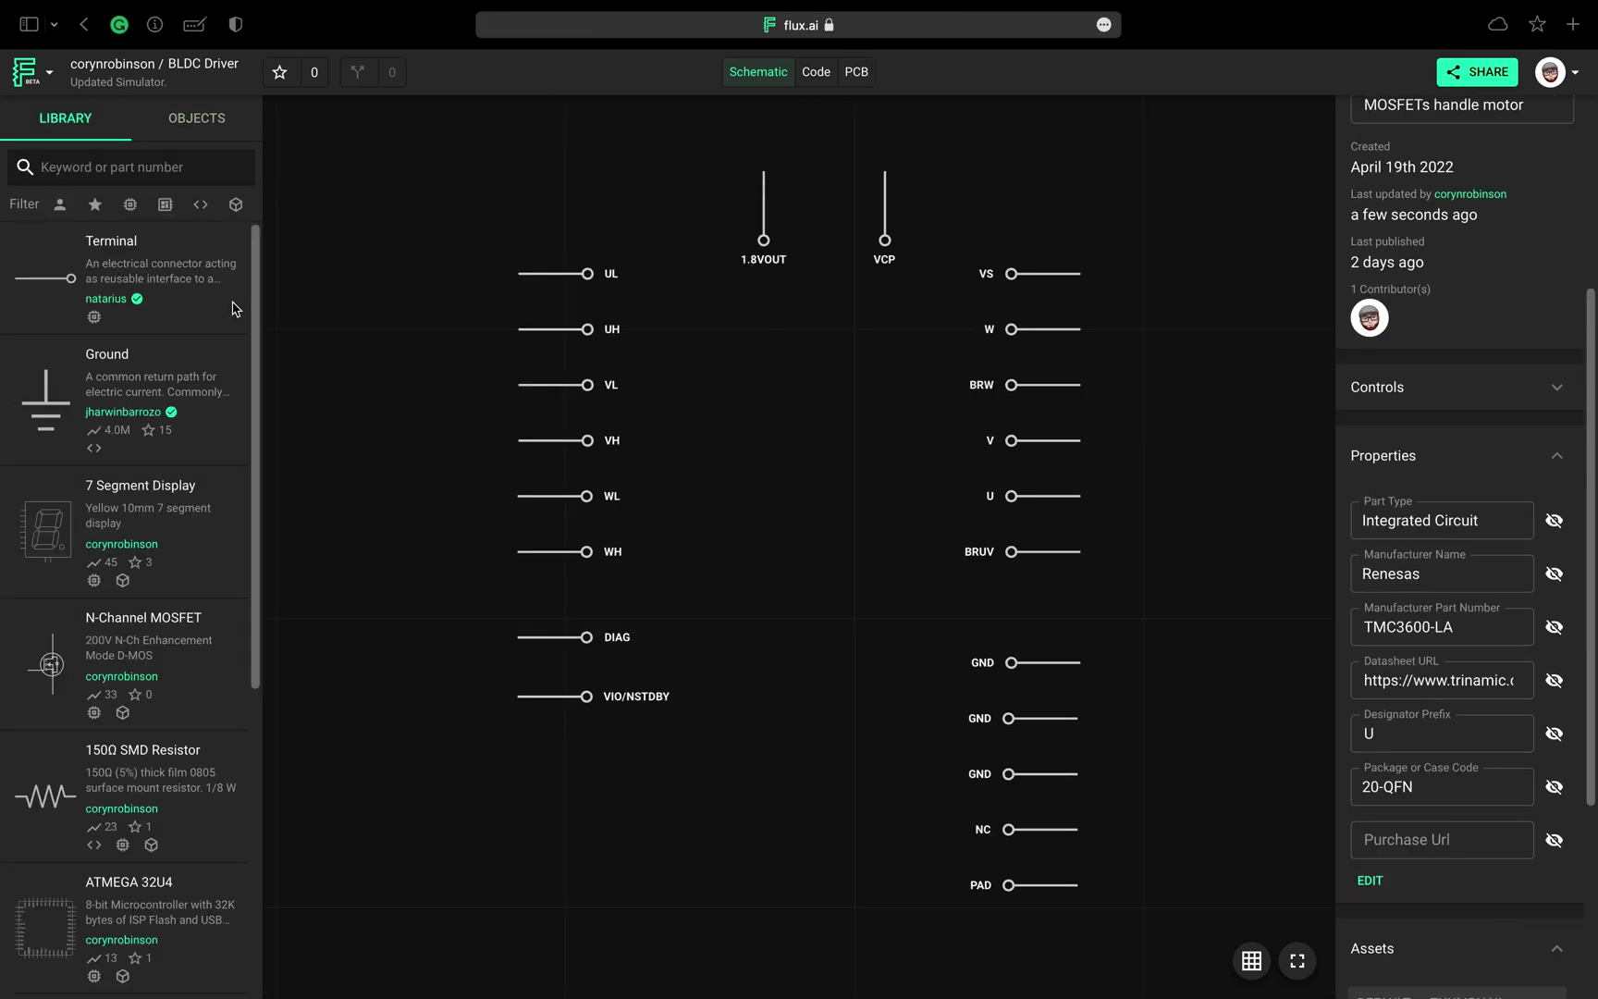
# - Search the part library for bldc and place the BLDC Driver part on the schematic below the terminals
pyautogui.click(193, 166)
pyautogui.write('bldc')
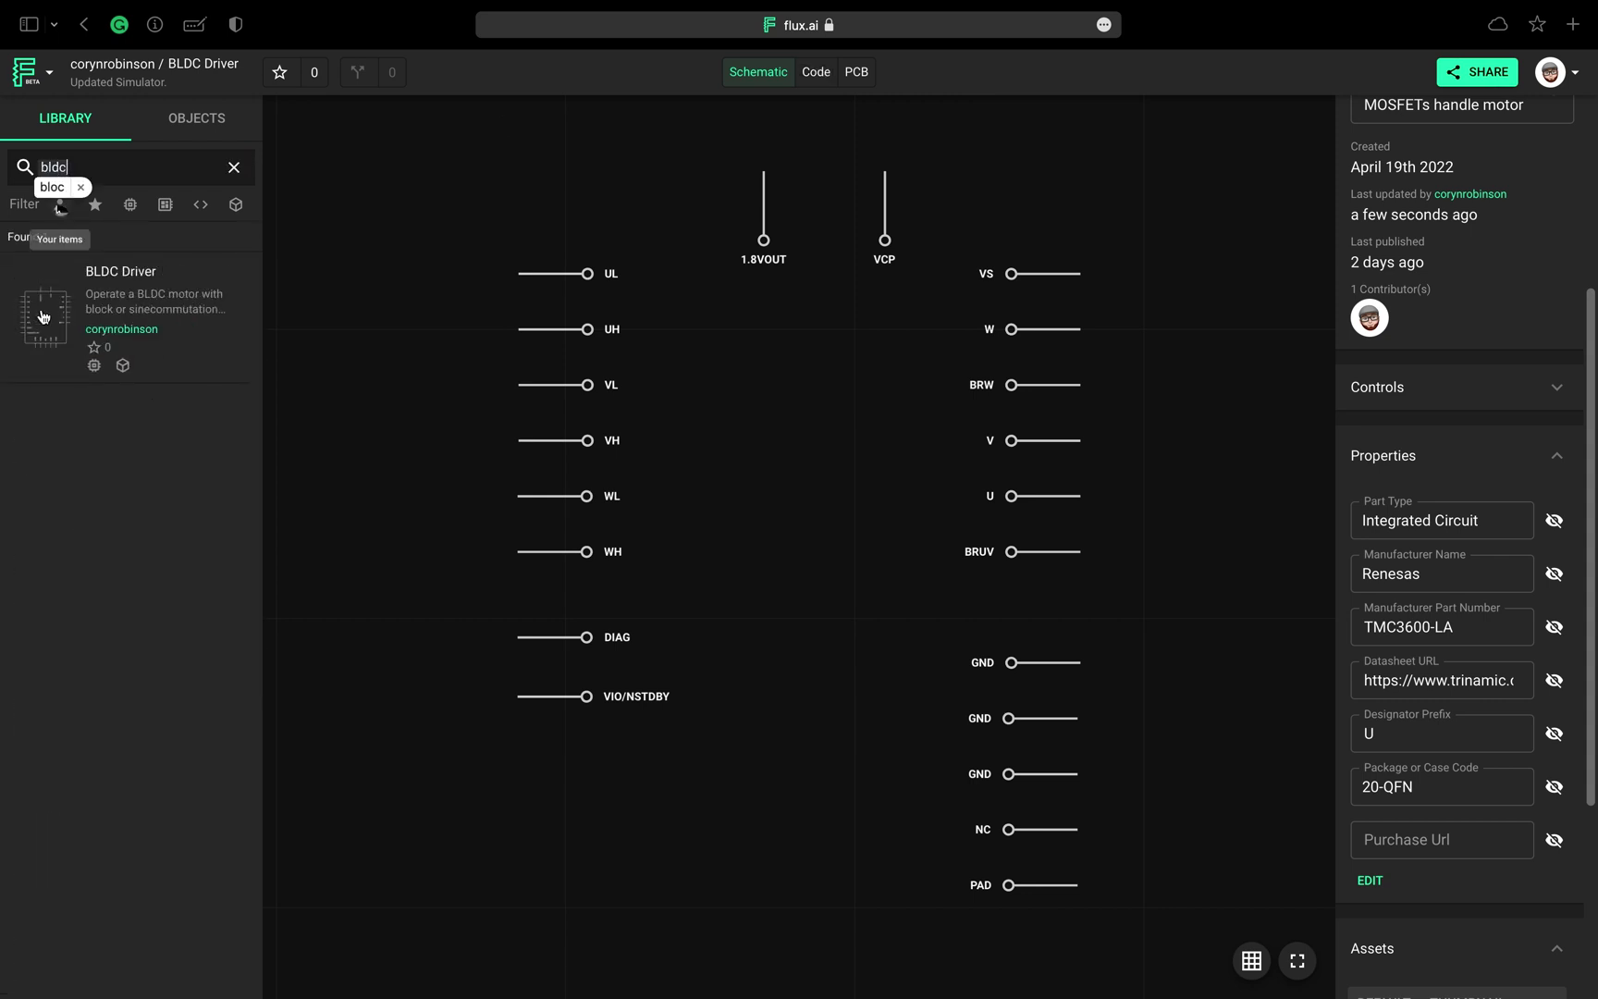
pyautogui.moveTo(44, 317); pyautogui.dragTo(663, 867)
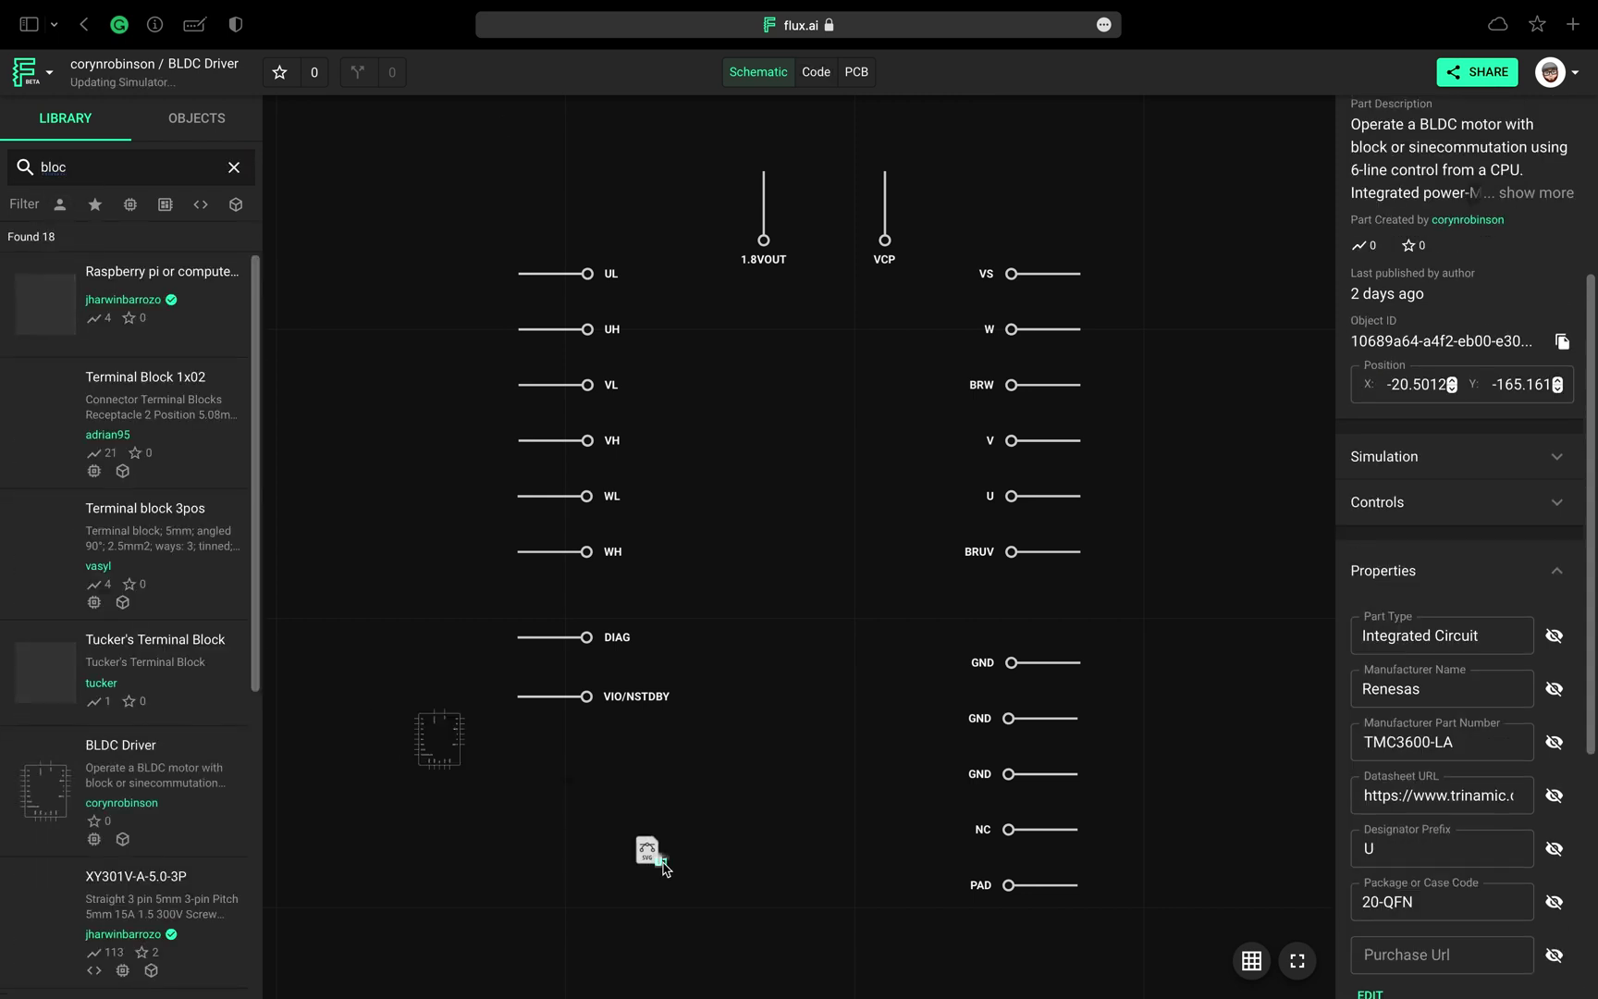
pyautogui.moveTo(716, 751)
pyautogui.mouseDown()
pyautogui.moveTo(726, 926)
pyautogui.moveTo(713, 883)
pyautogui.moveTo(711, 909)
pyautogui.moveTo(689, 914)
pyautogui.mouseUp()
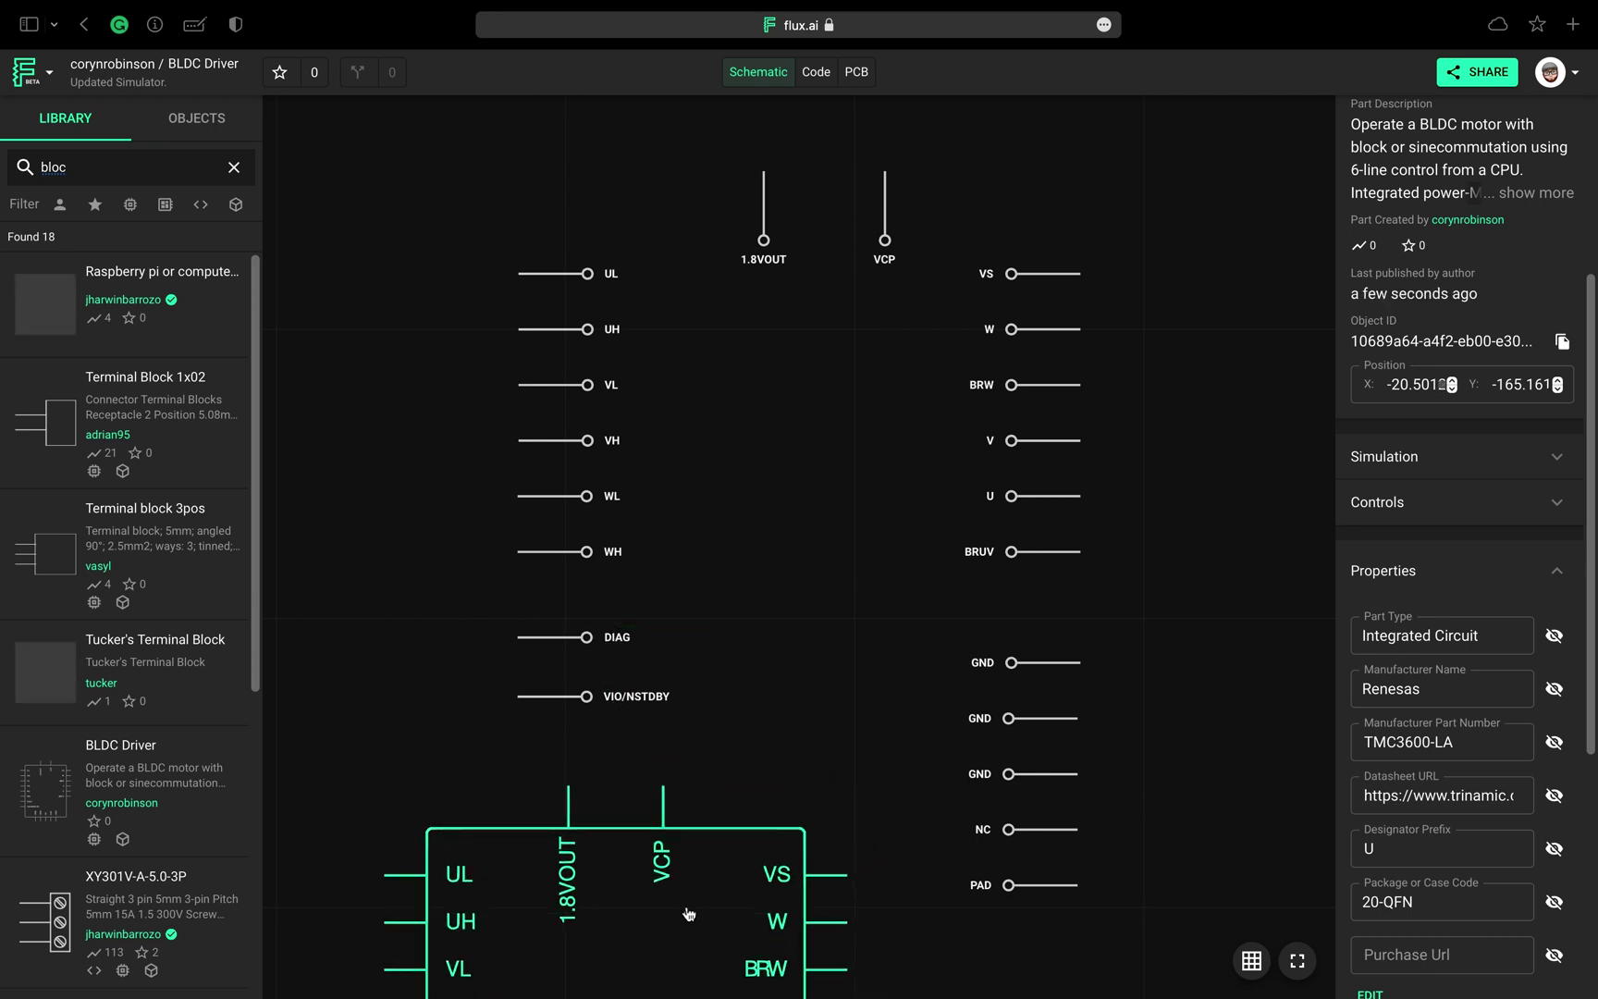
# - Examine the placed BLDC Driver symbol's pin labels and their arrangement around its body
pyautogui.scroll(1, 743, 615)
pyautogui.scroll(-1, 742, 615)
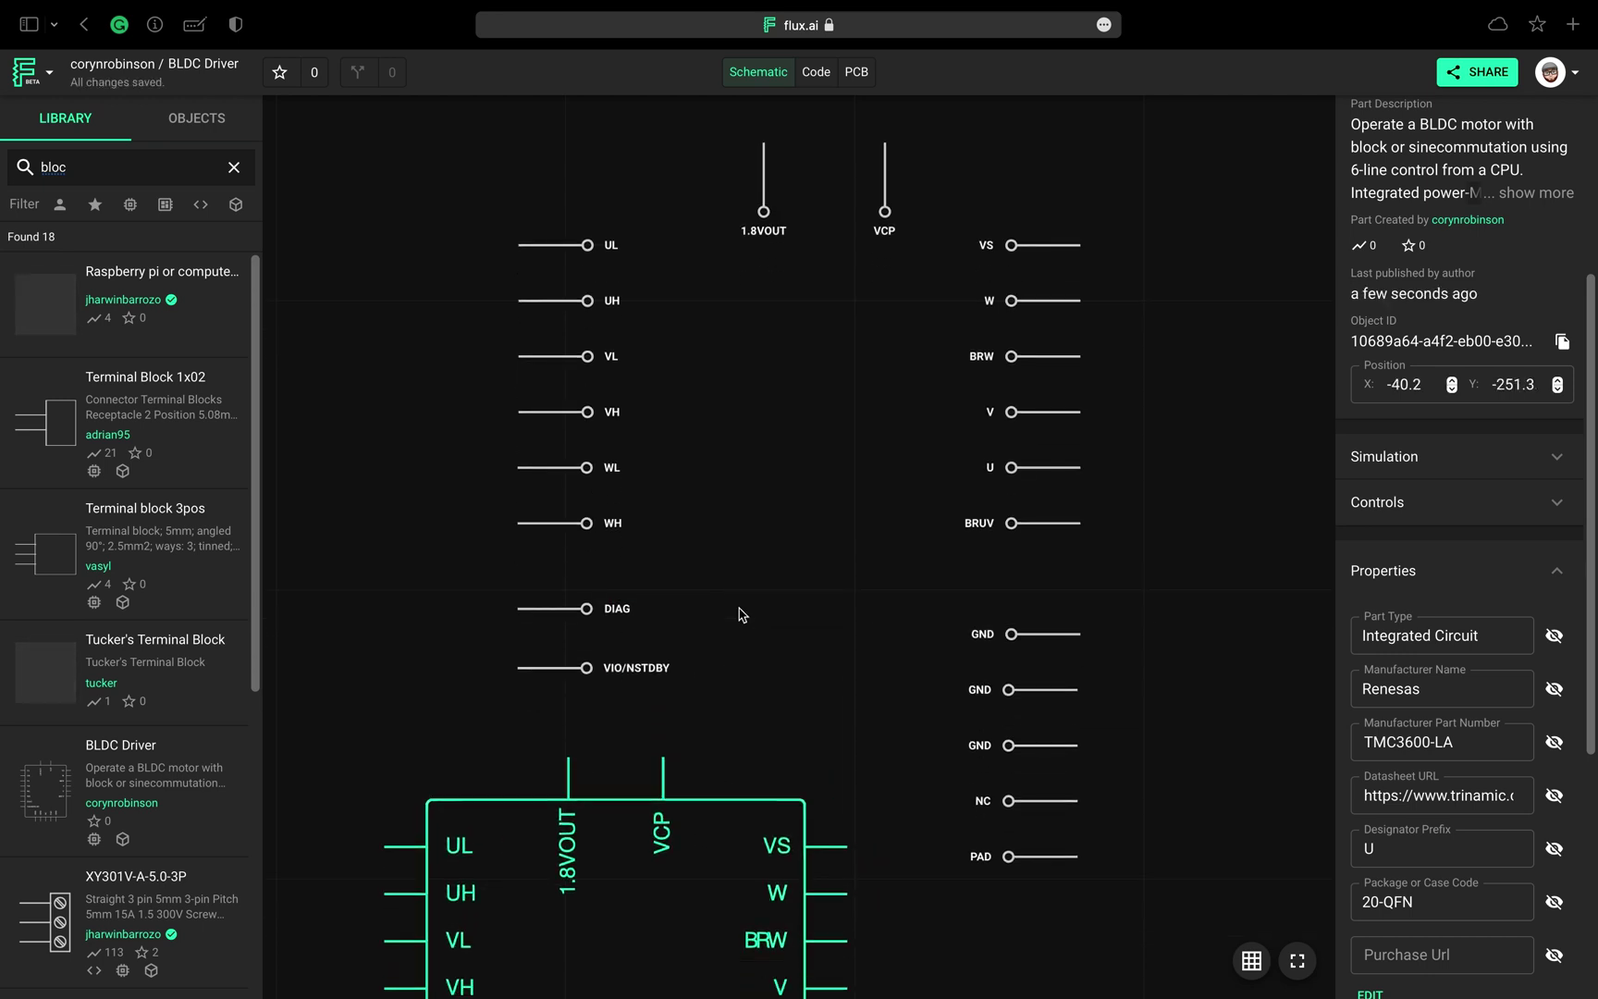
pyautogui.scroll(-7, 740, 613)
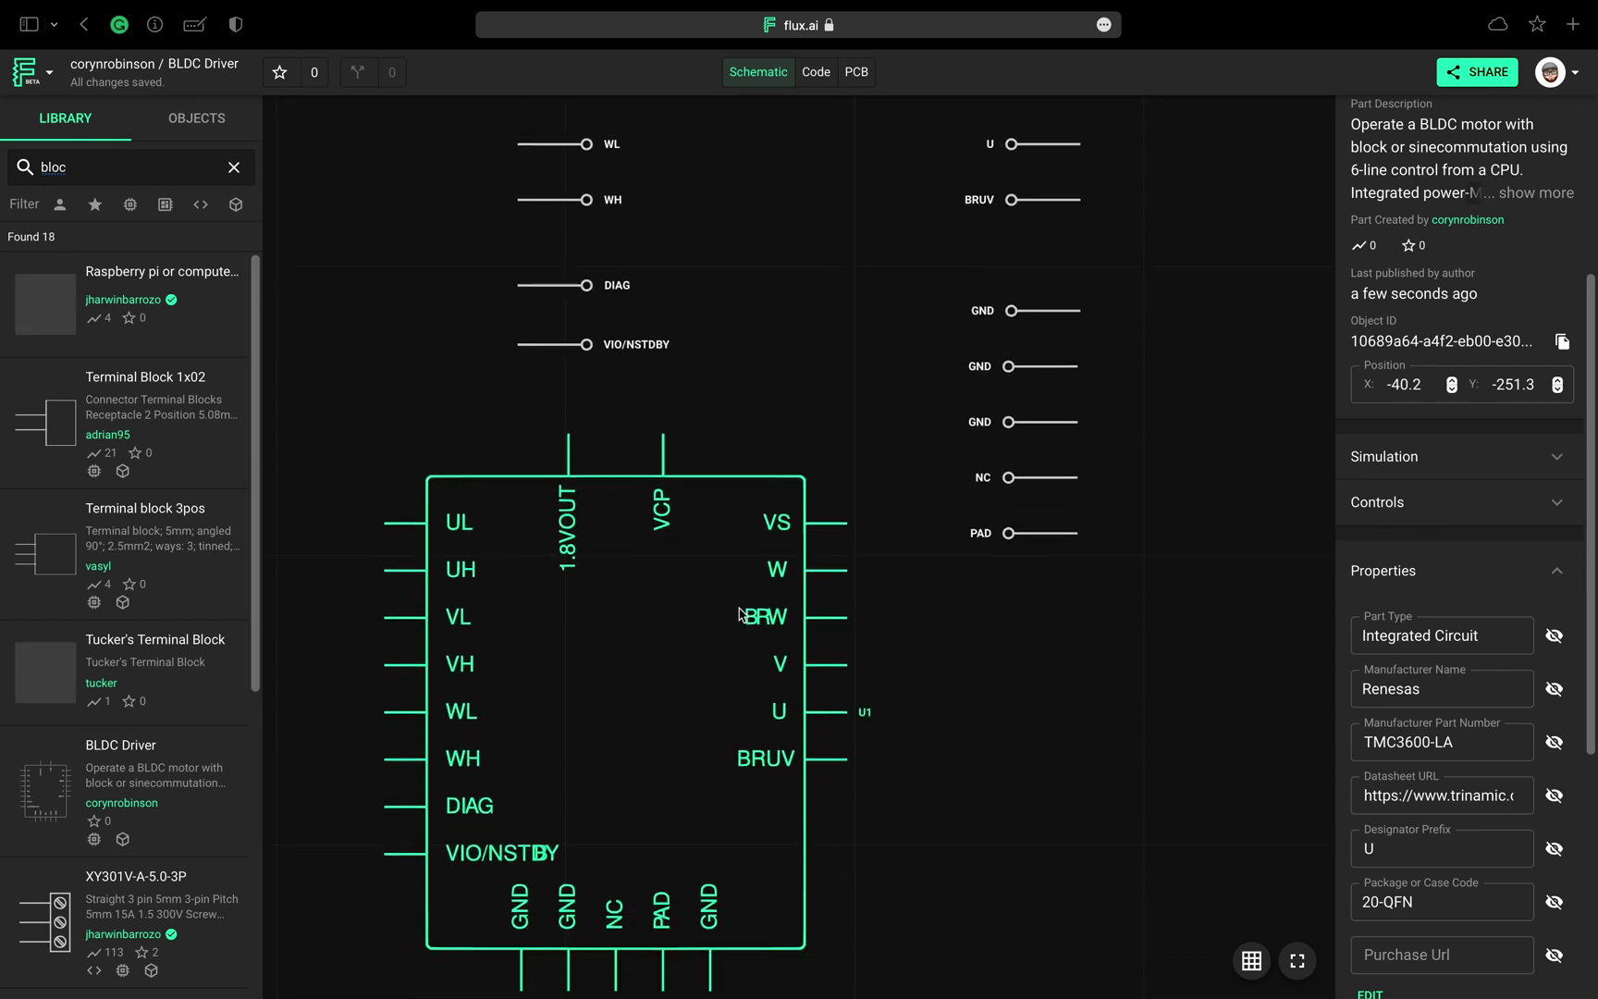
pyautogui.scroll(-2, 740, 613)
pyautogui.scroll(-2, 740, 613)
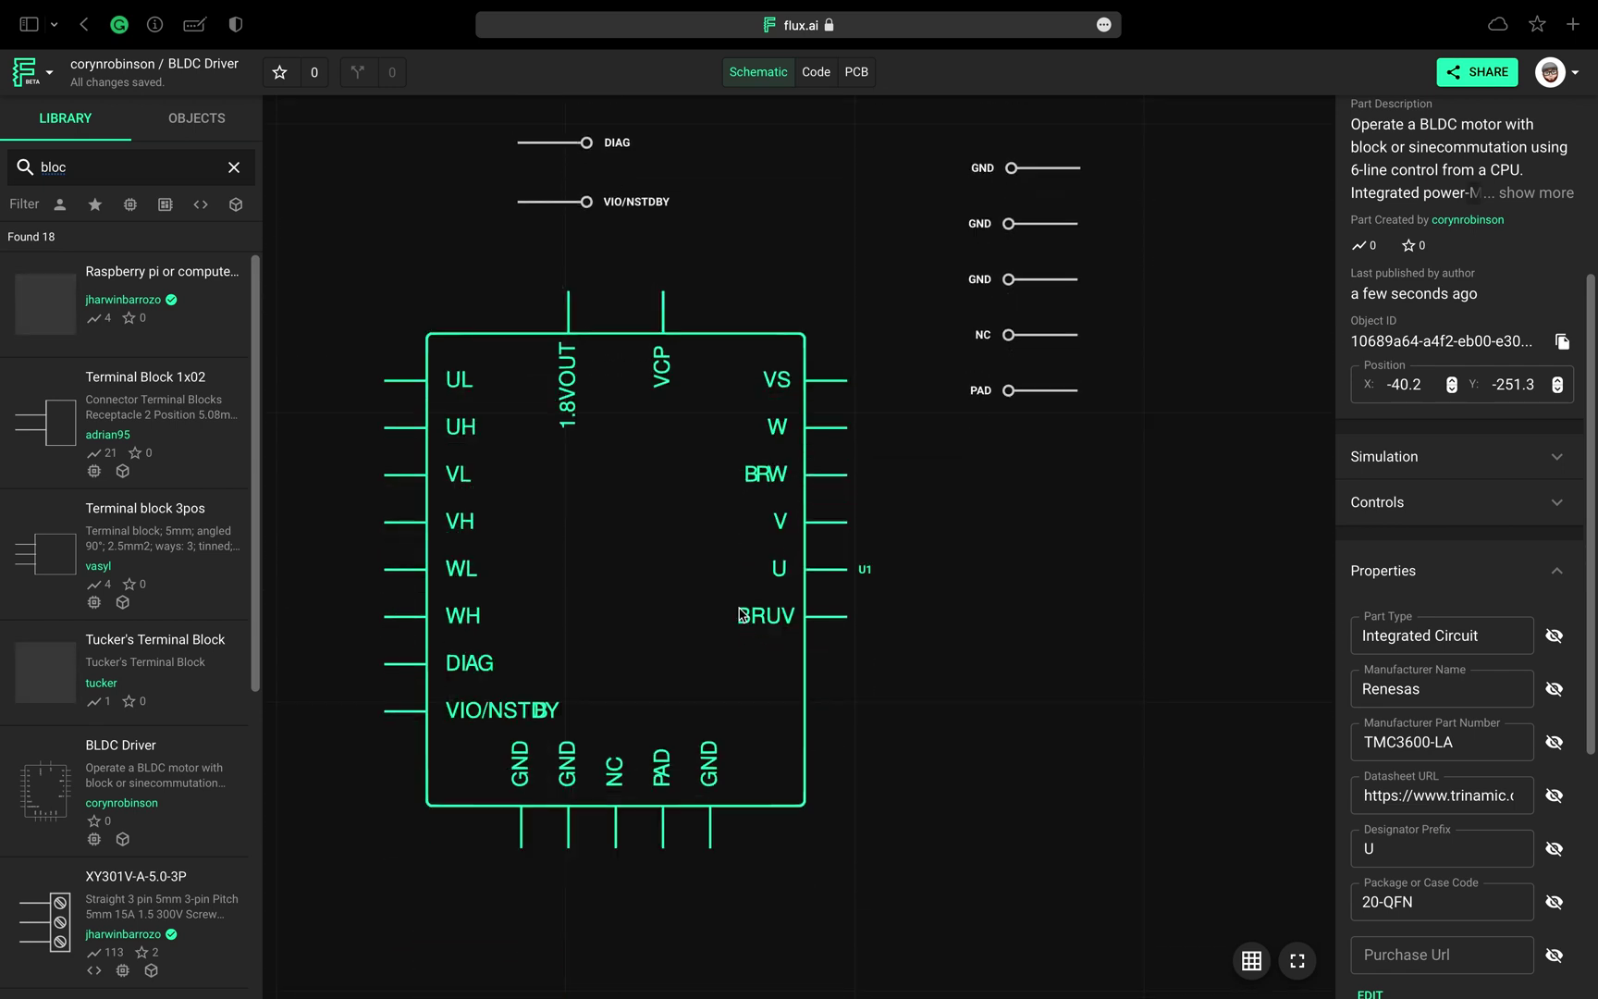
pyautogui.scroll(3, 652, 550)
pyautogui.hscroll(-1, 652, 550)
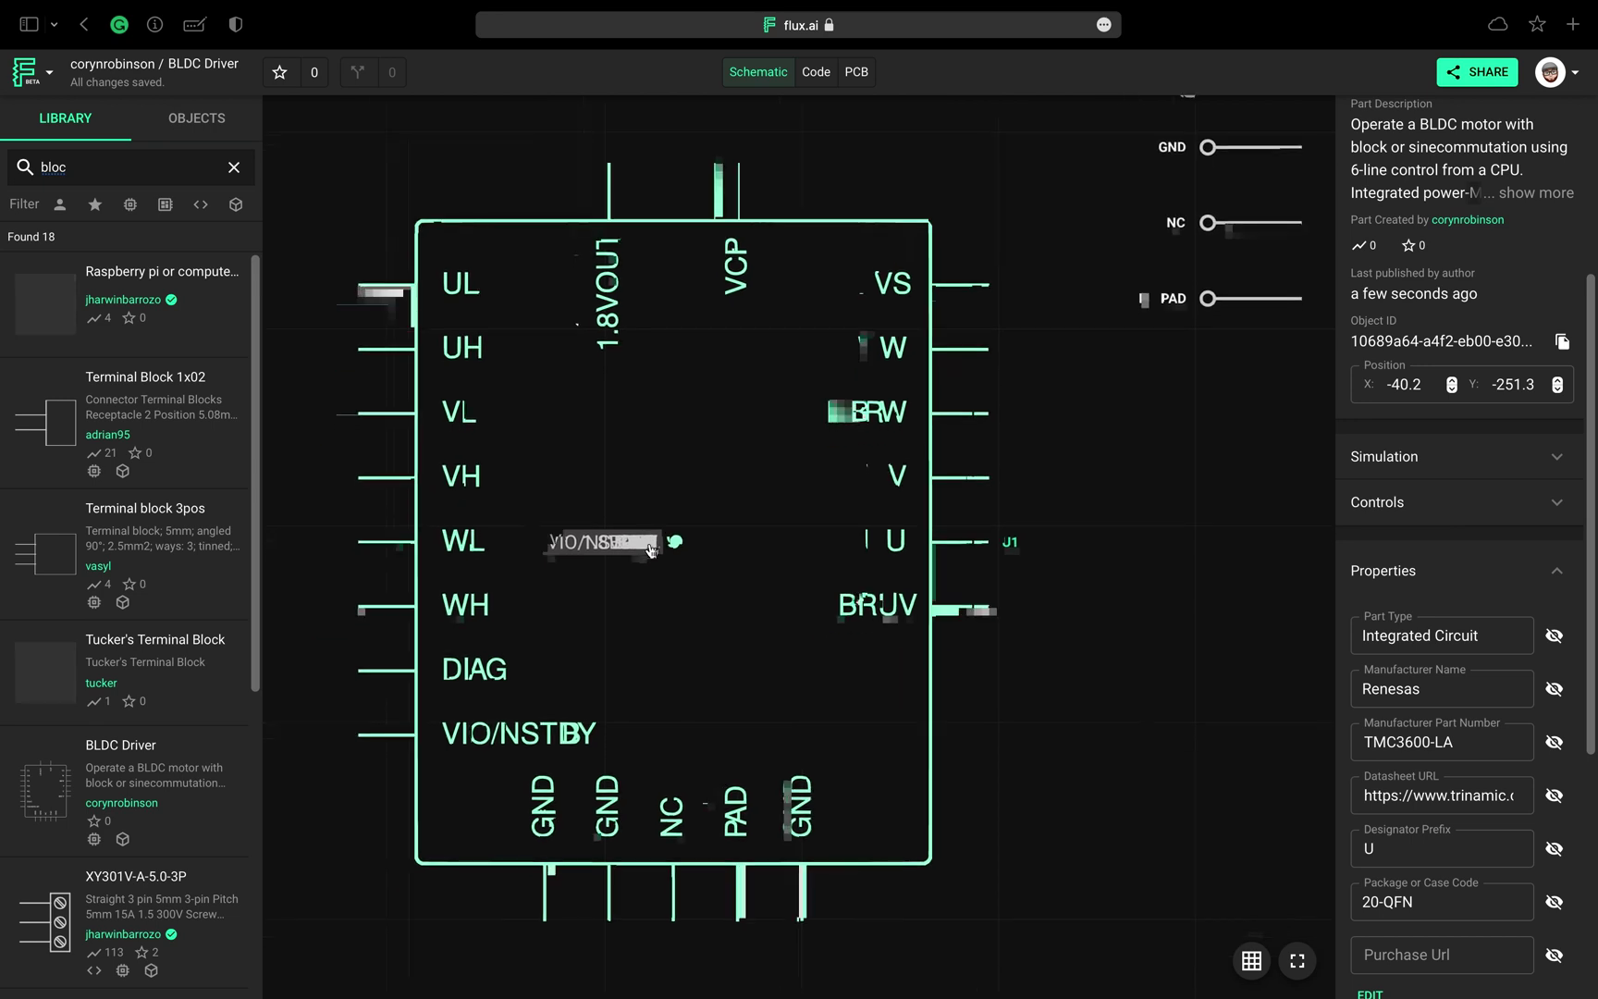
# - Set the UL terminal's symbol pin position to X -98.5, Y 80.4
pyautogui.click(219, 124)
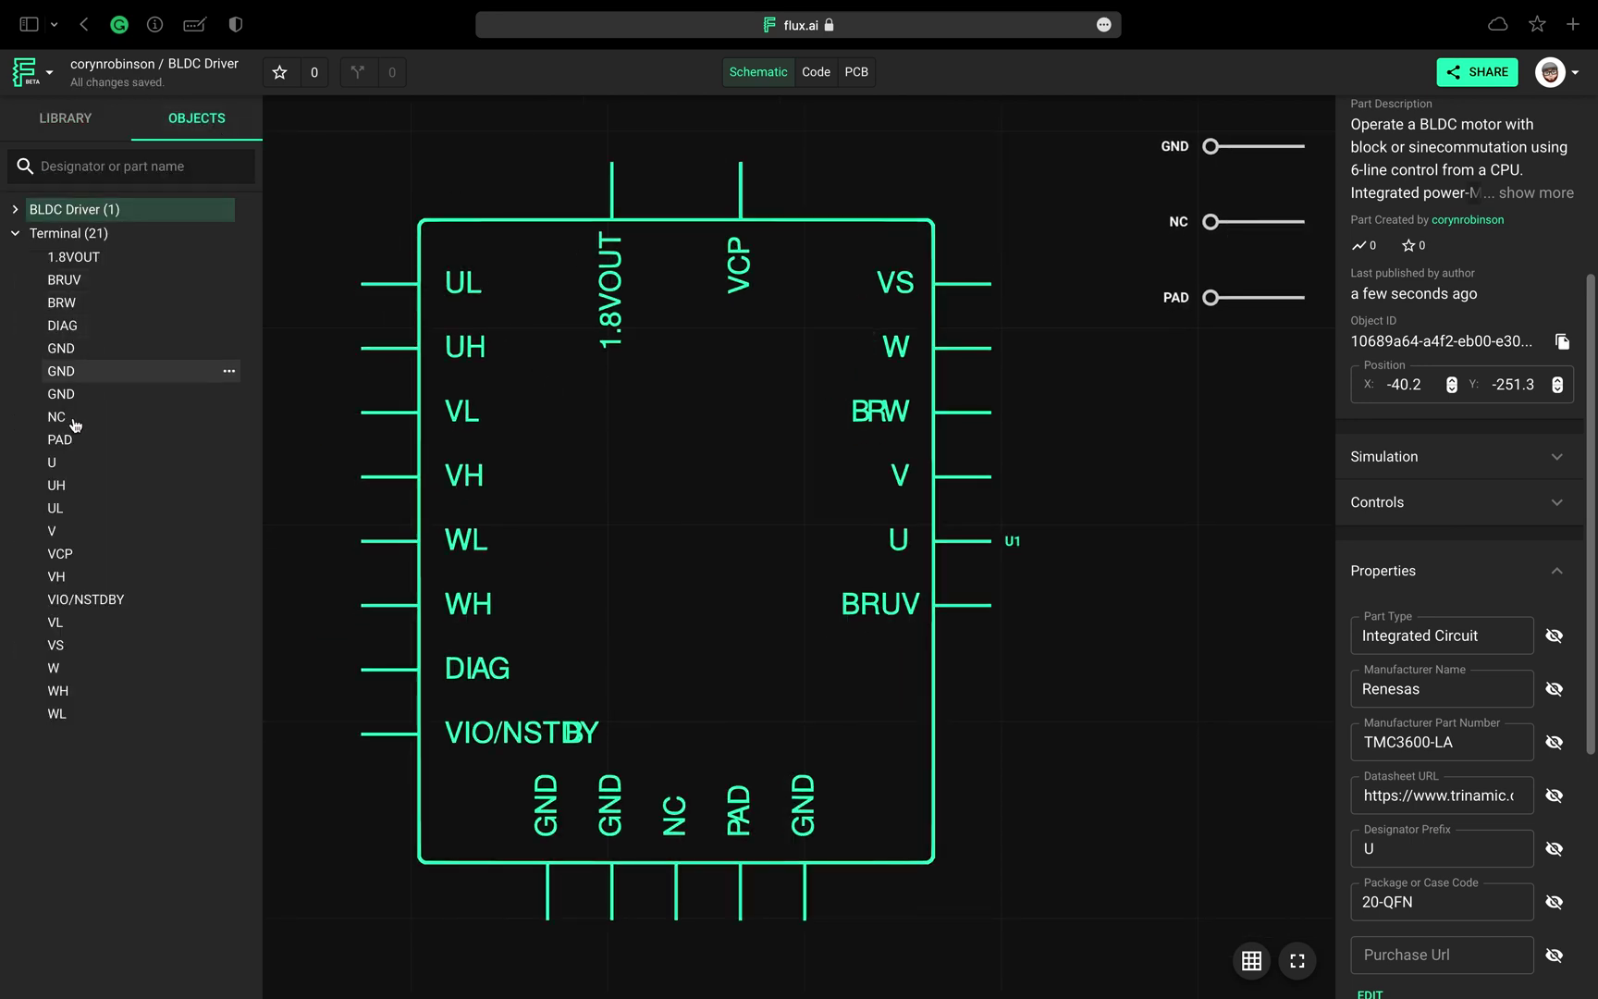
pyautogui.click(81, 507)
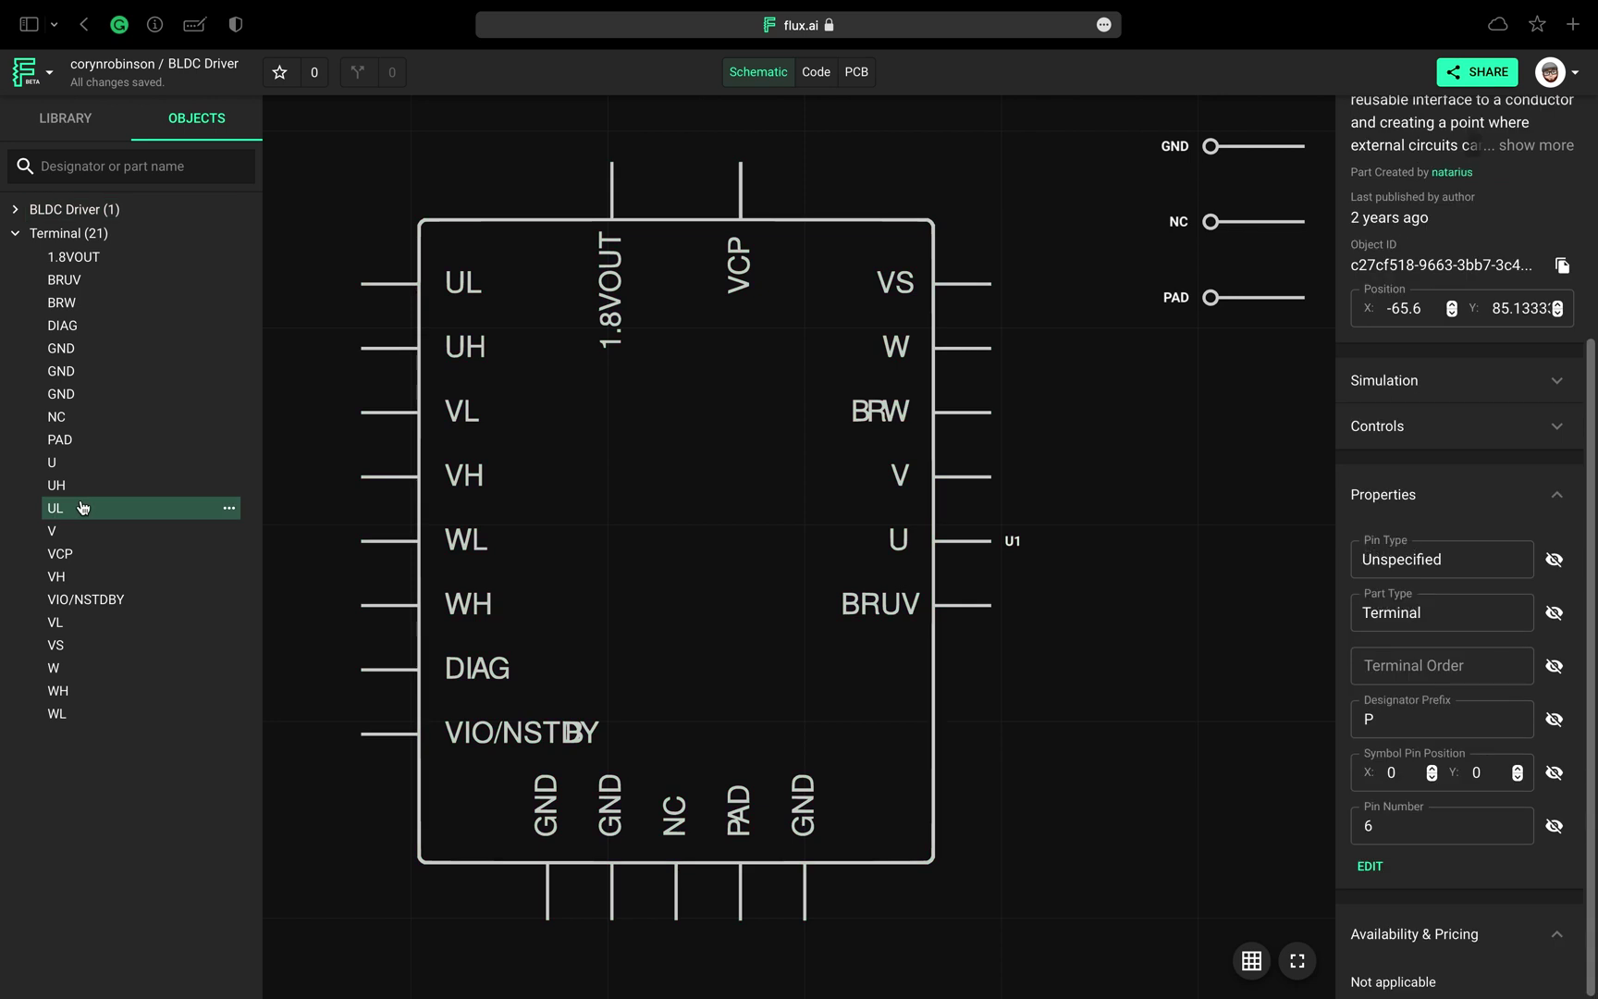
pyautogui.moveTo(1409, 775); pyautogui.dragTo(1280, 759)
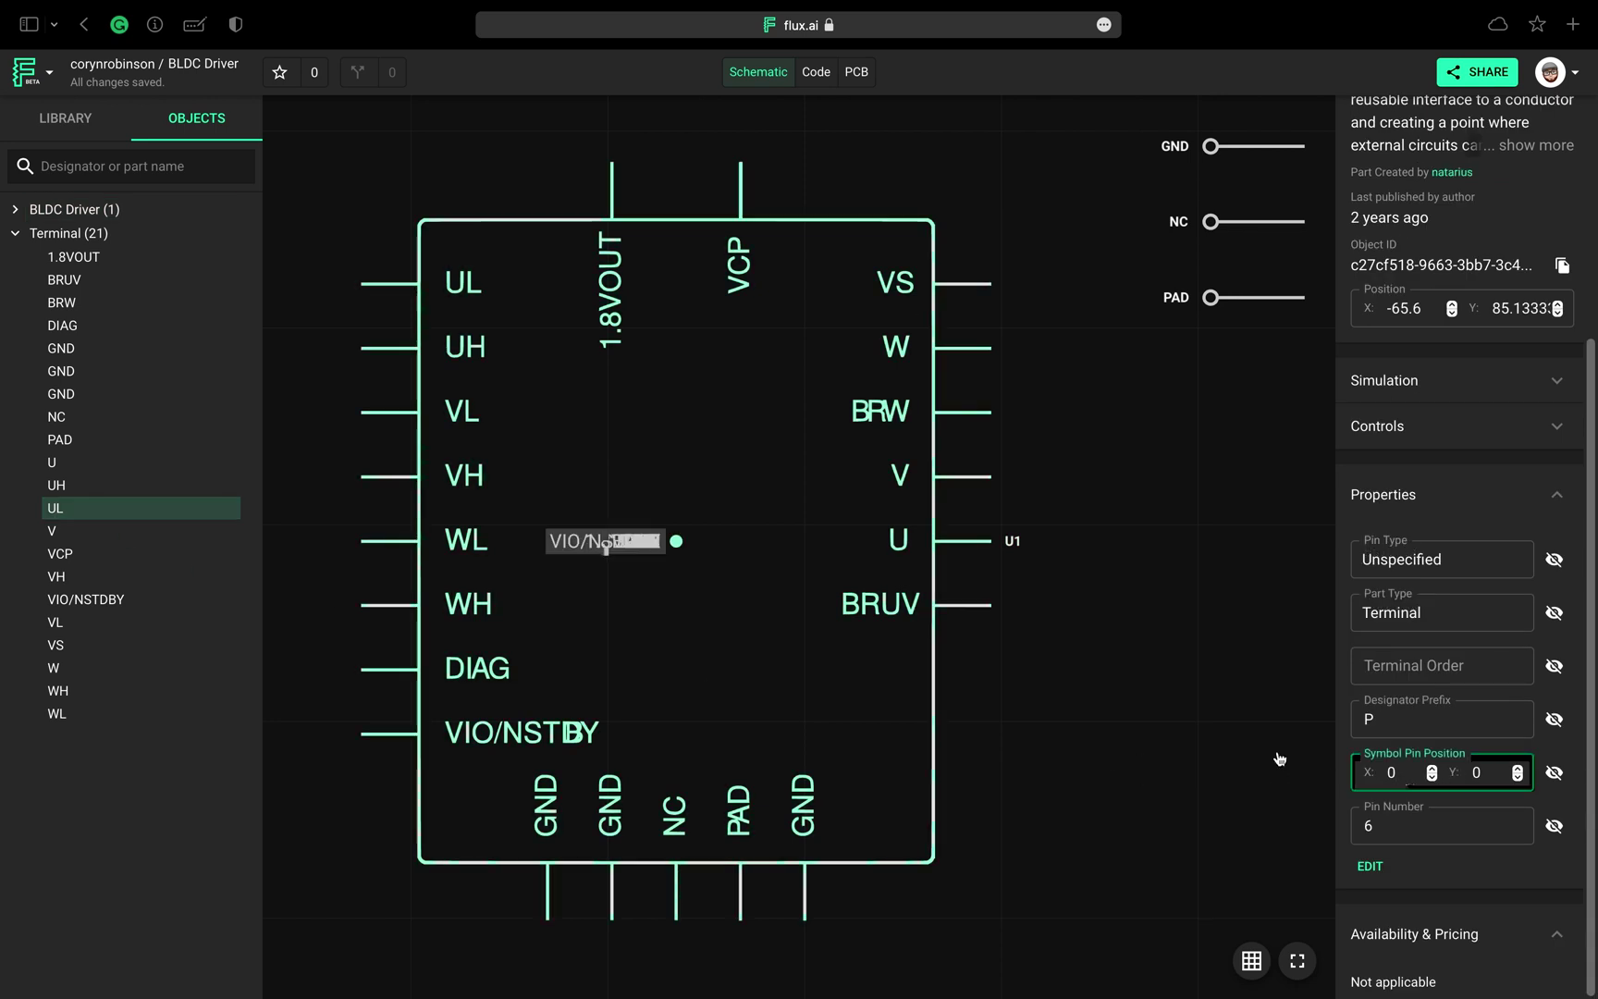
pyautogui.write('-98.')
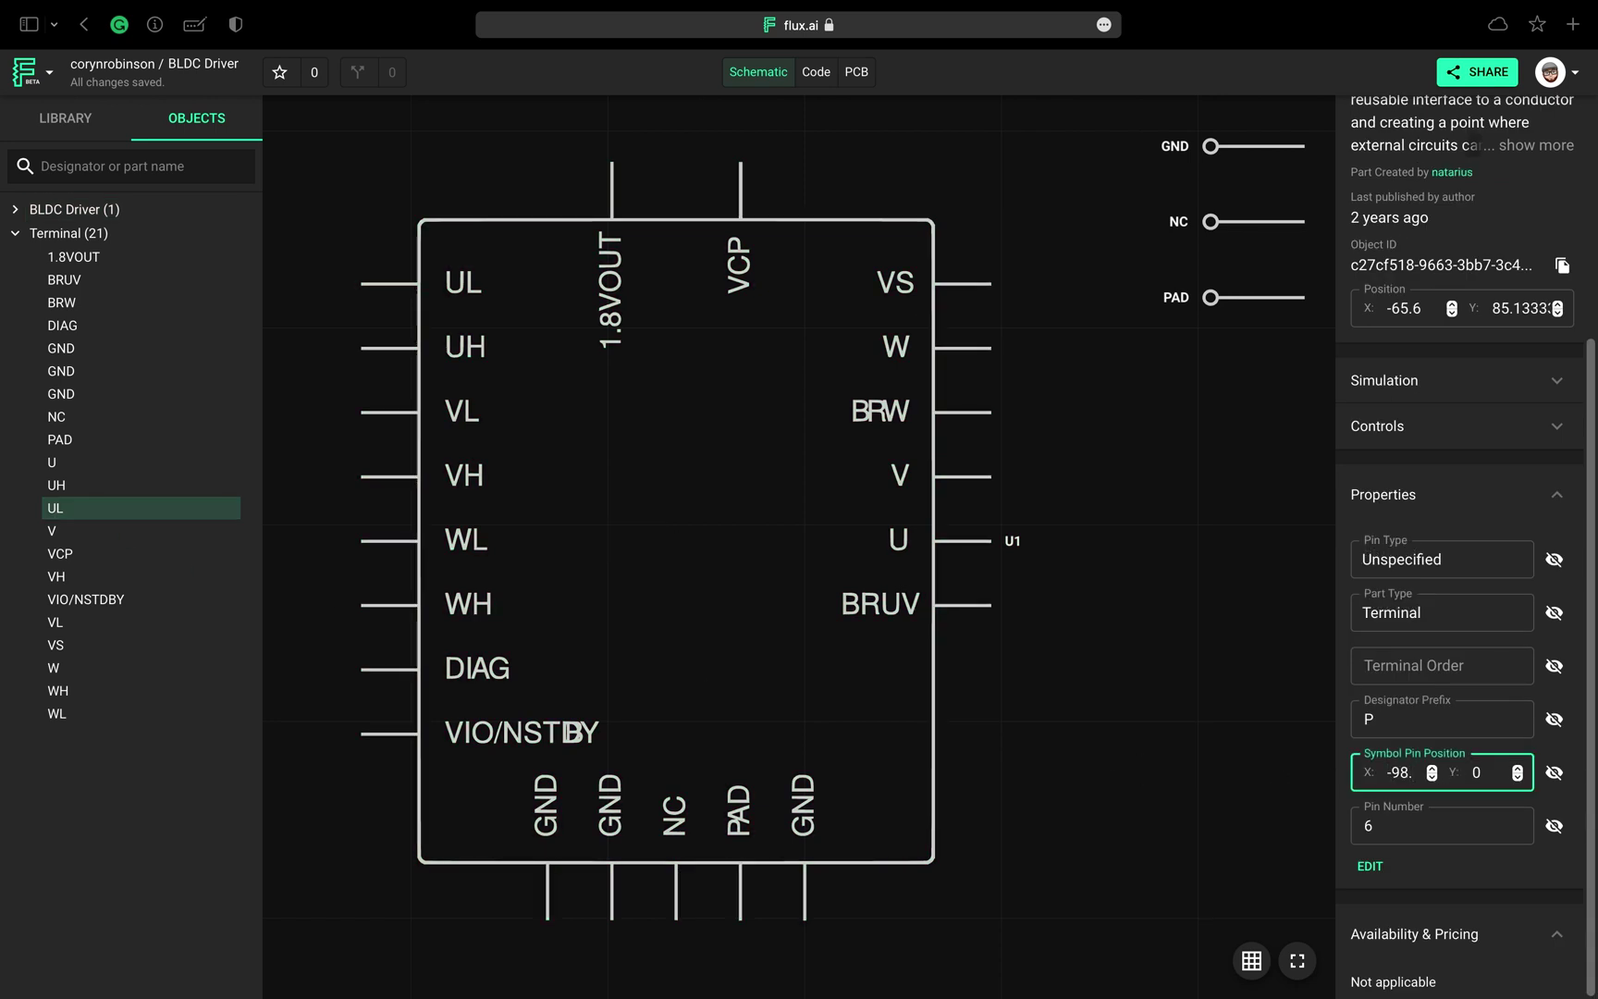
pyautogui.write('5')
pyautogui.press('Tab')
pyautogui.click(1452, 874)
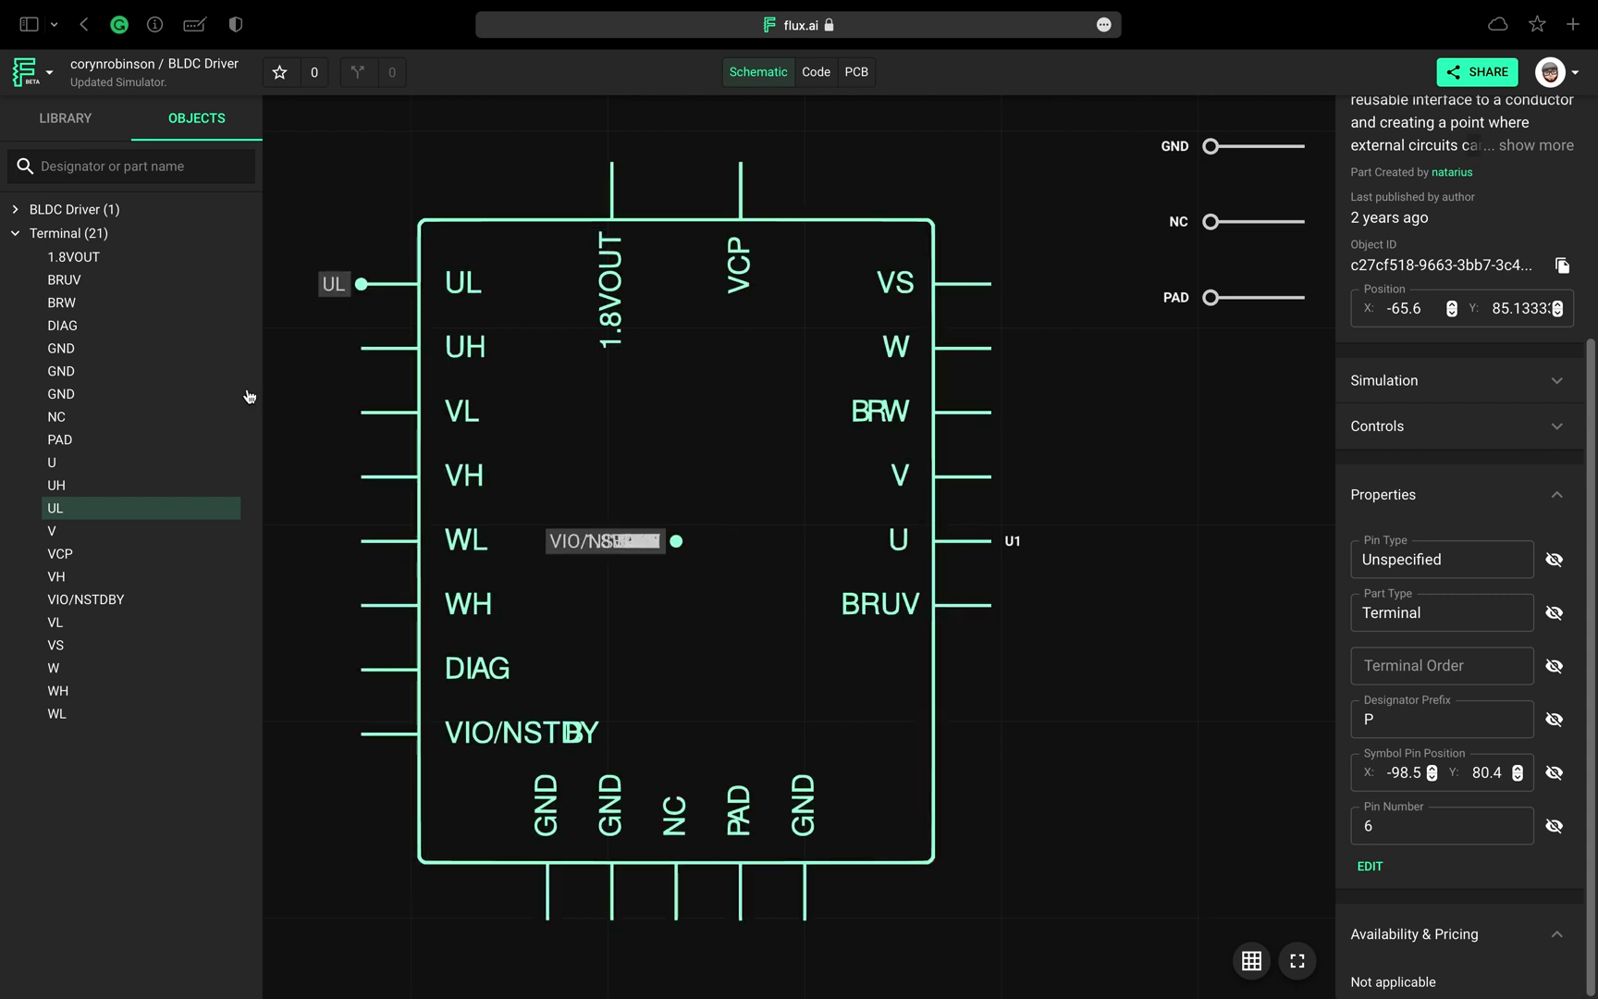
# - Set the UH terminal's symbol pin position to X -98.5, Y 60.3
pyautogui.click(129, 483)
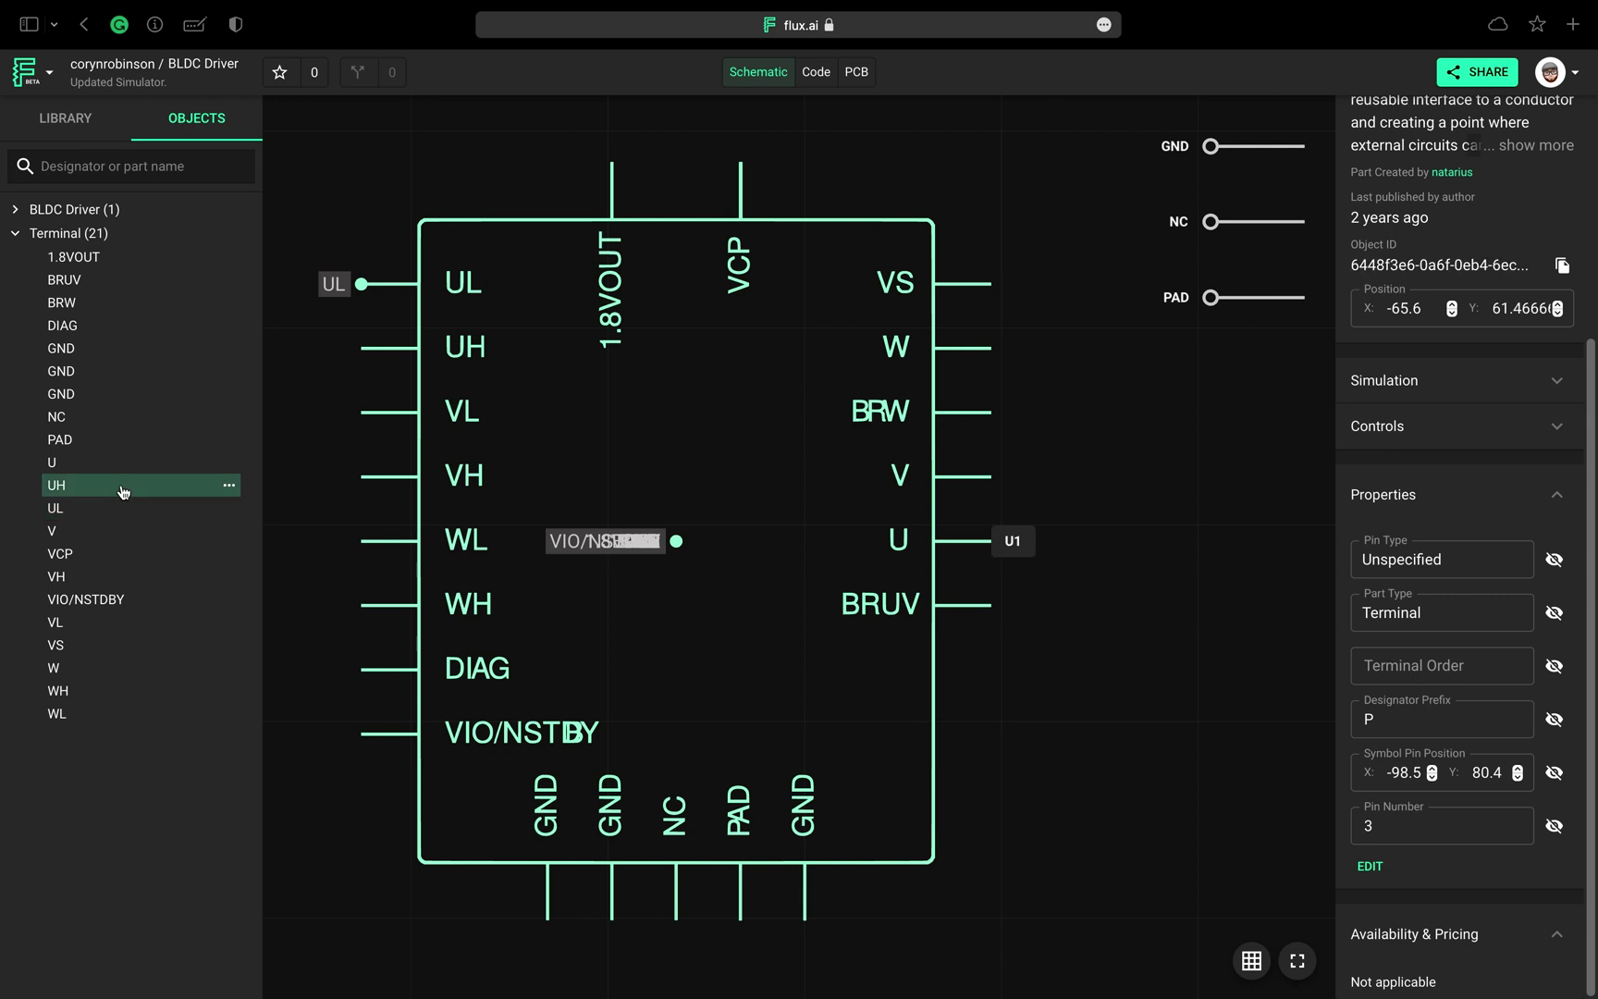
pyautogui.click(1412, 774)
pyautogui.write('-98.')
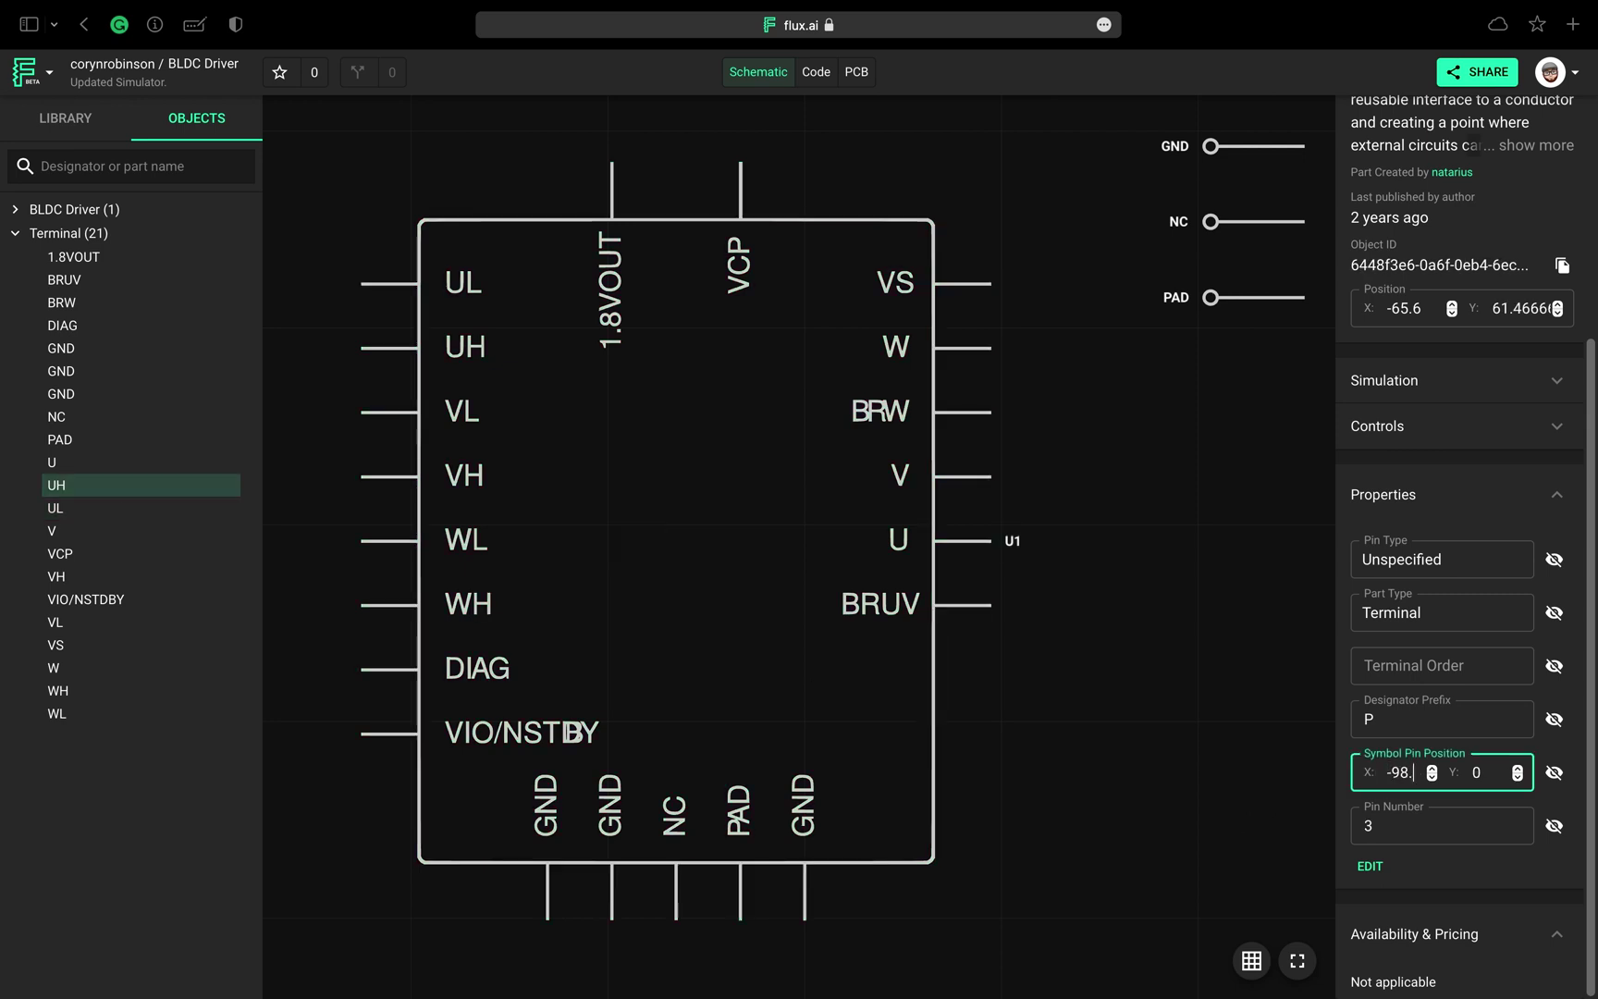
pyautogui.write('5')
pyautogui.write('60.3')
pyautogui.click(1439, 858)
# - Set the VL terminal's symbol pin position to X -98.5, Y 40.2
pyautogui.moveTo(419, 343)
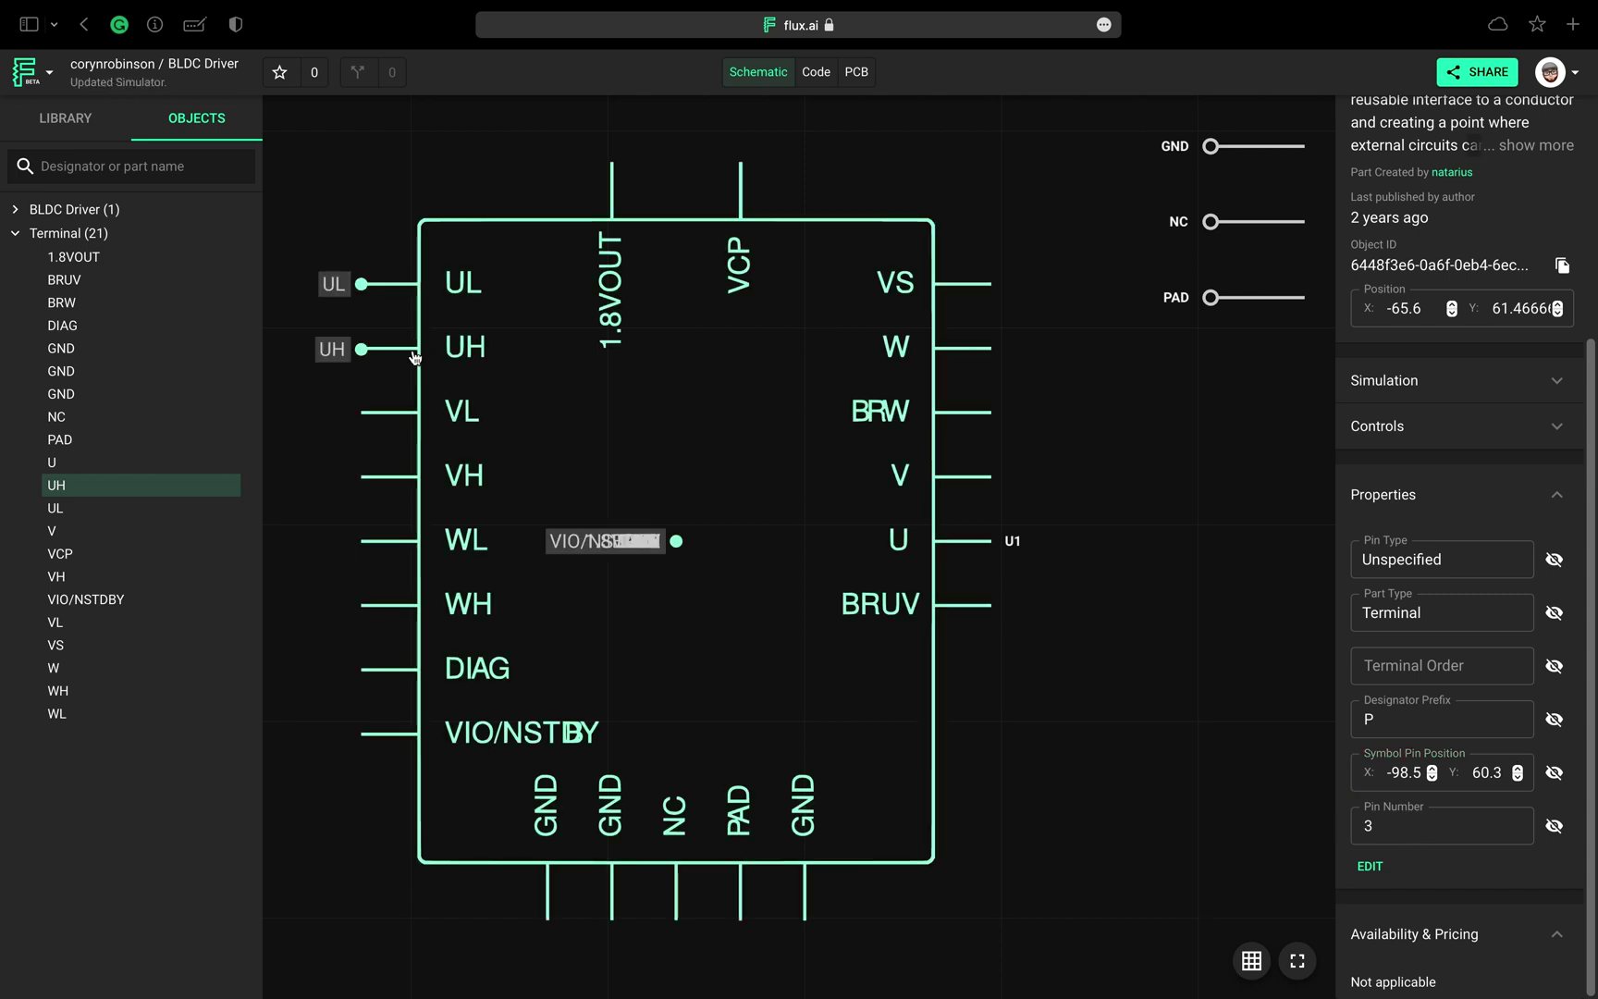
pyautogui.click(58, 622)
pyautogui.click(1408, 774)
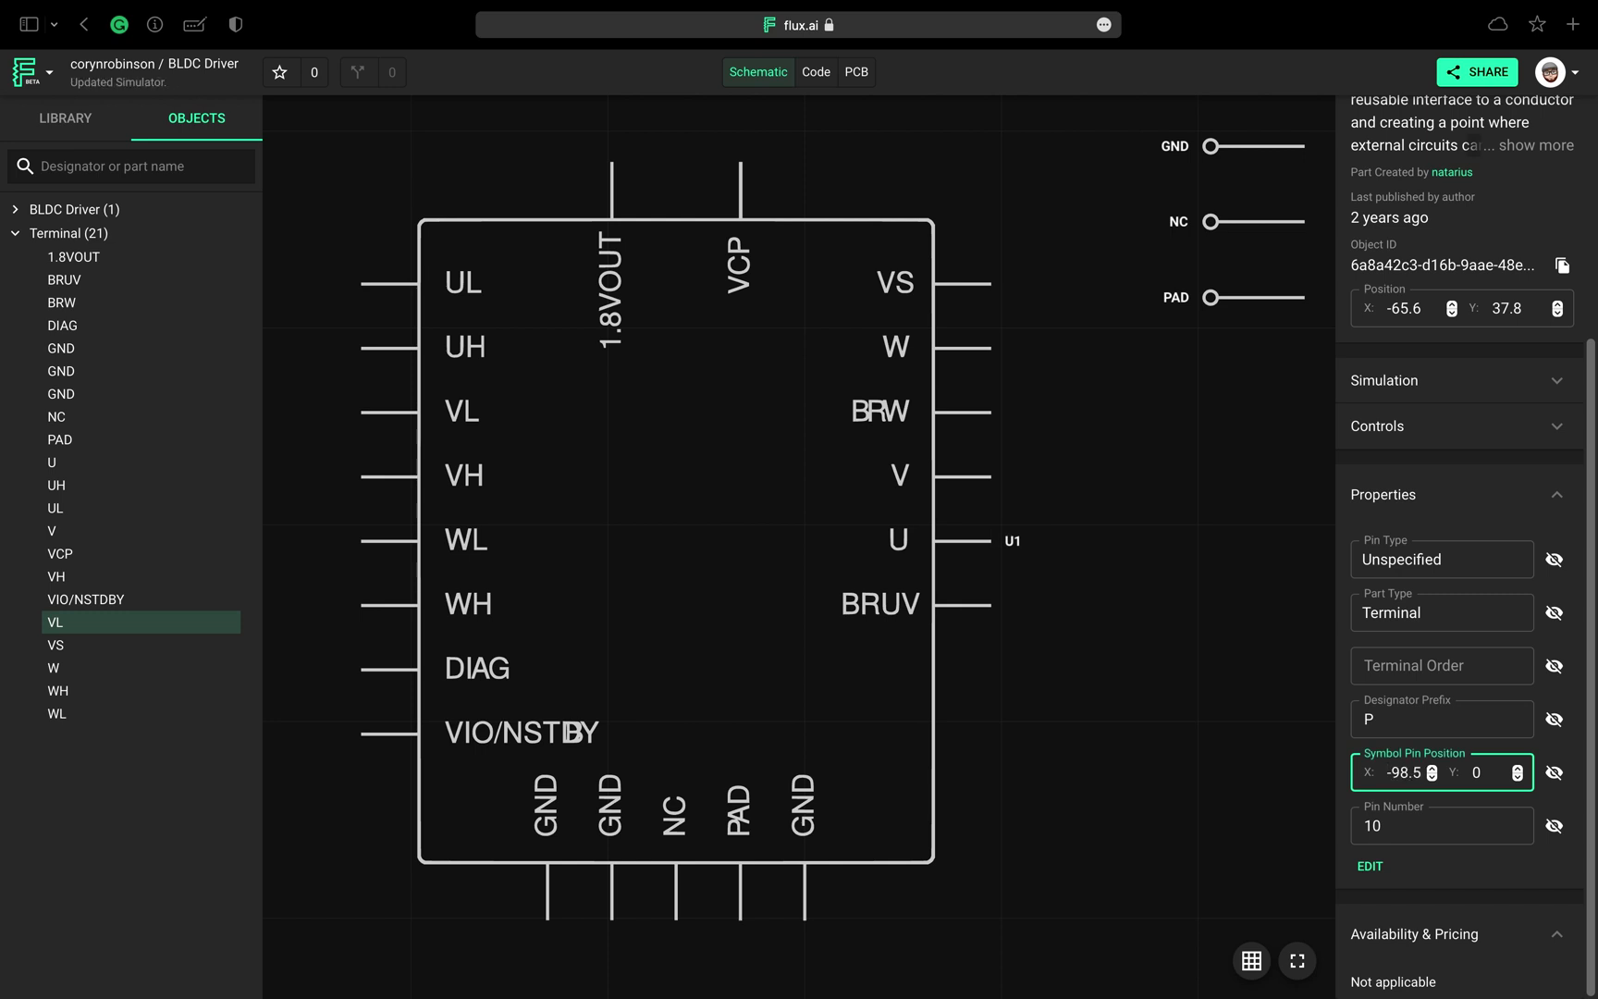
pyautogui.write('.2')
pyautogui.click(1445, 871)
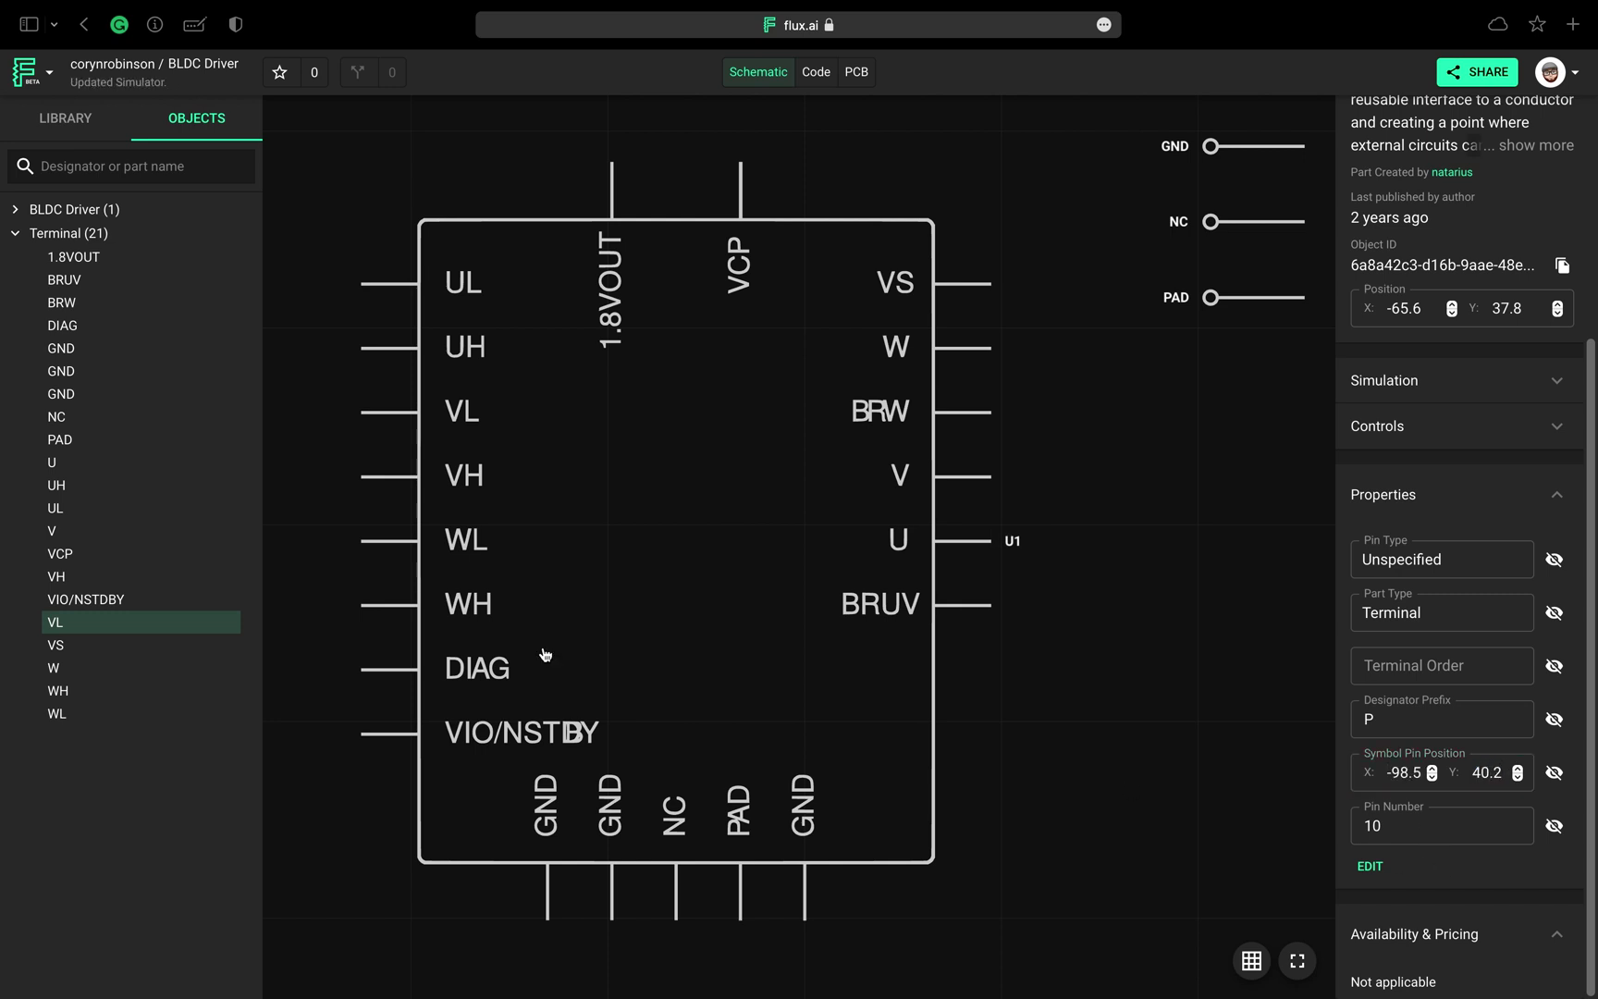
# - Set the VH terminal's symbol pin position to X -98.5, Y 20.1
pyautogui.click(153, 577)
pyautogui.click(1413, 773)
pyautogui.press('super+a')
pyautogui.write('-98.5')
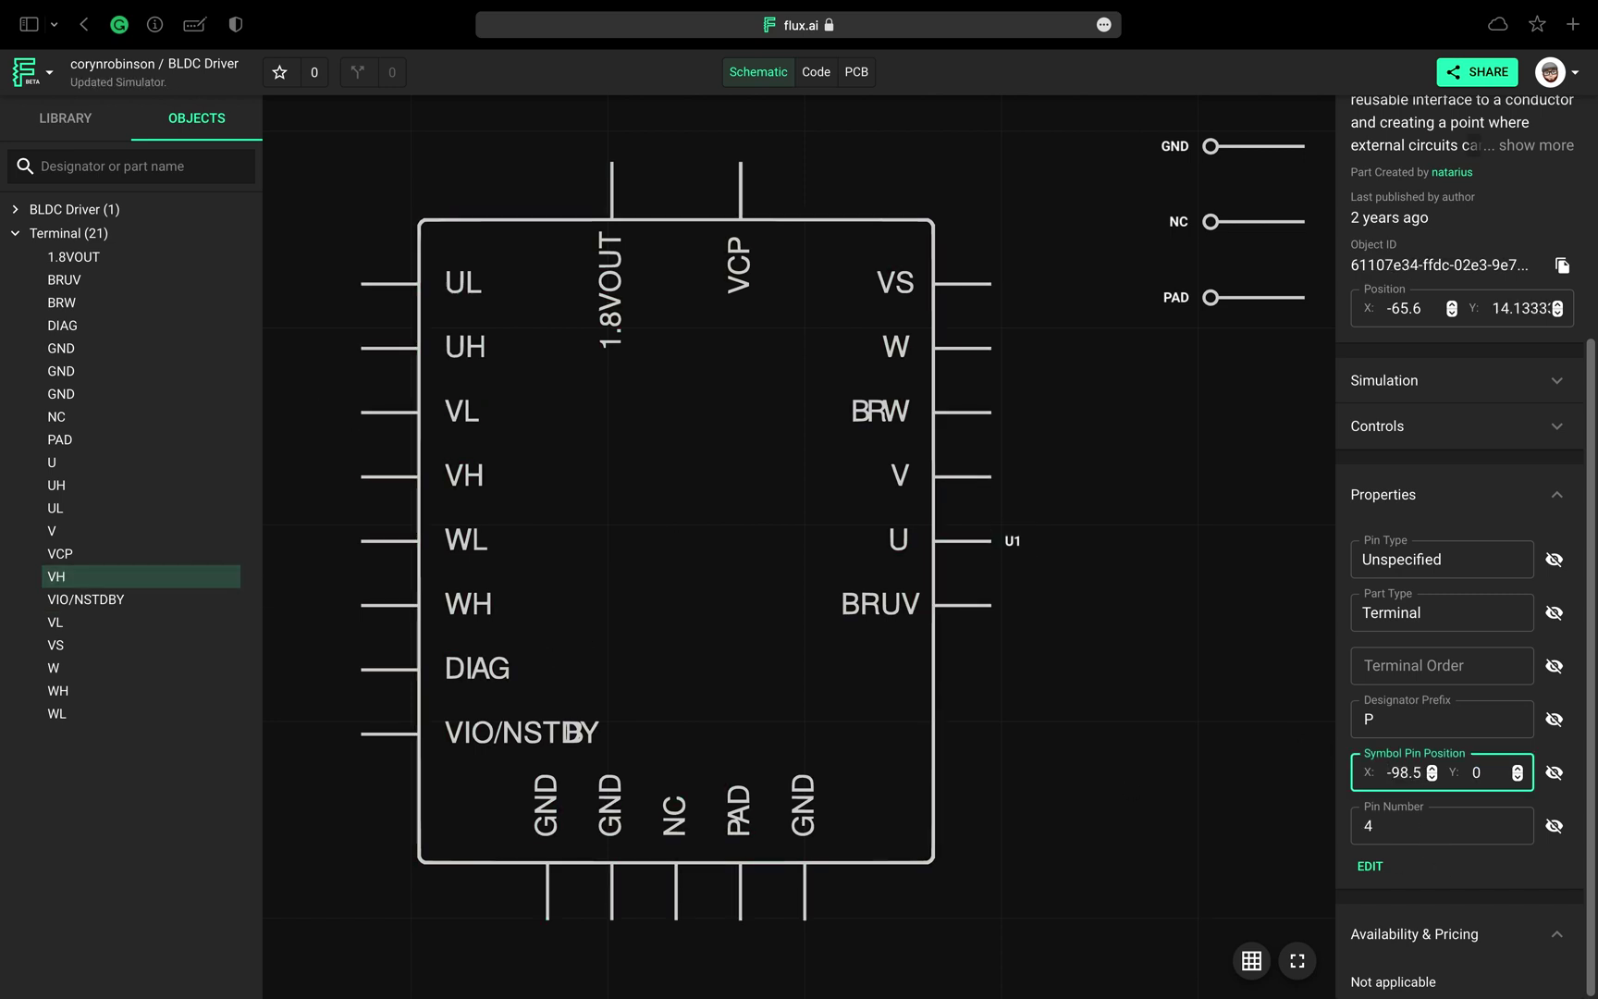
pyautogui.press('Tab')
pyautogui.click(1433, 868)
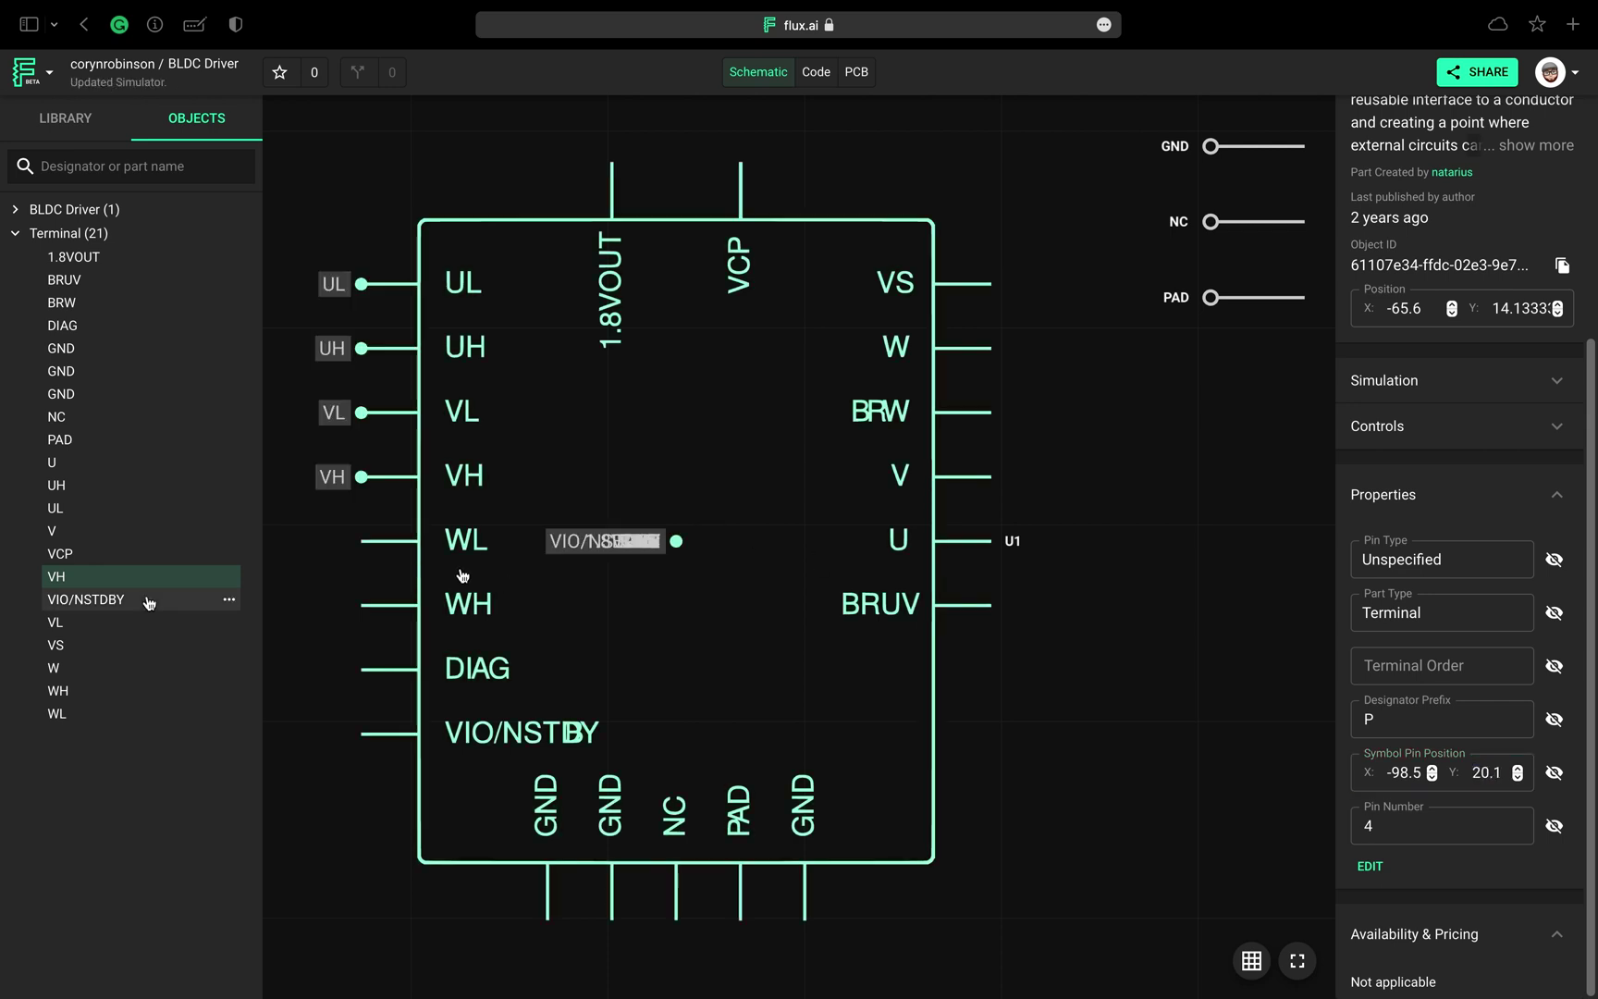
# - Set the WL terminal's symbol pin position to X -98.5, keeping Y at 0
pyautogui.click(102, 713)
pyautogui.click(1408, 772)
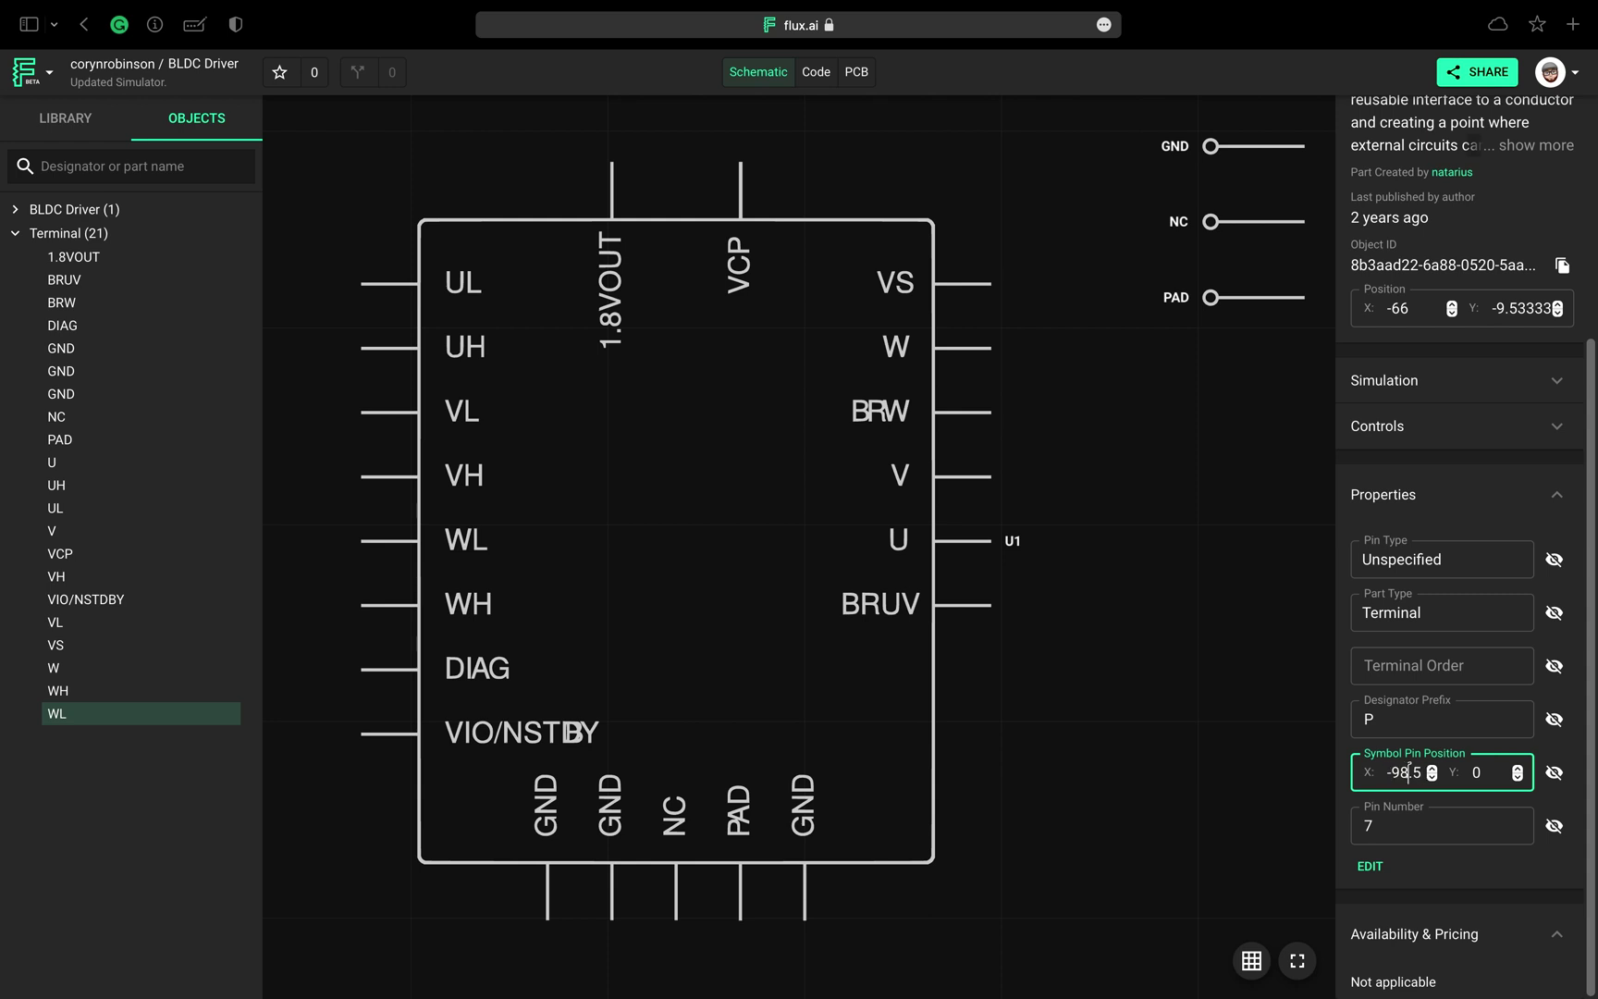
pyautogui.press('Tab')
pyautogui.press('Tab')
pyautogui.click(1462, 862)
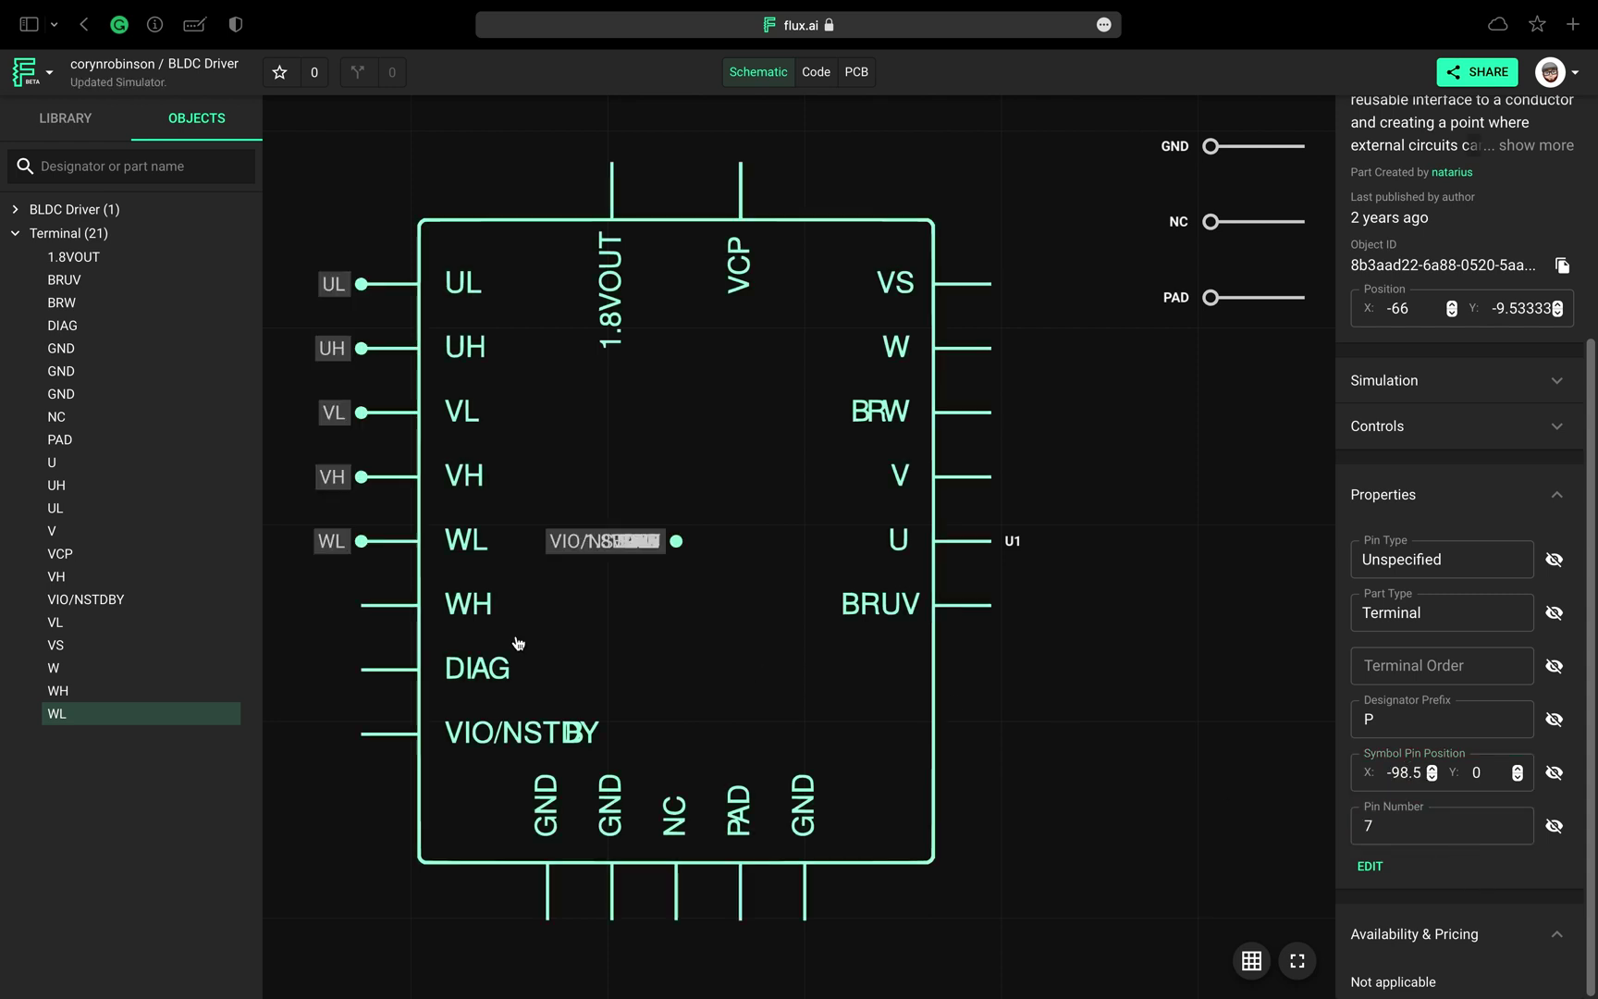
# - Set the WH terminal's symbol pin position to X -98.5, Y -20.1
pyautogui.click(127, 690)
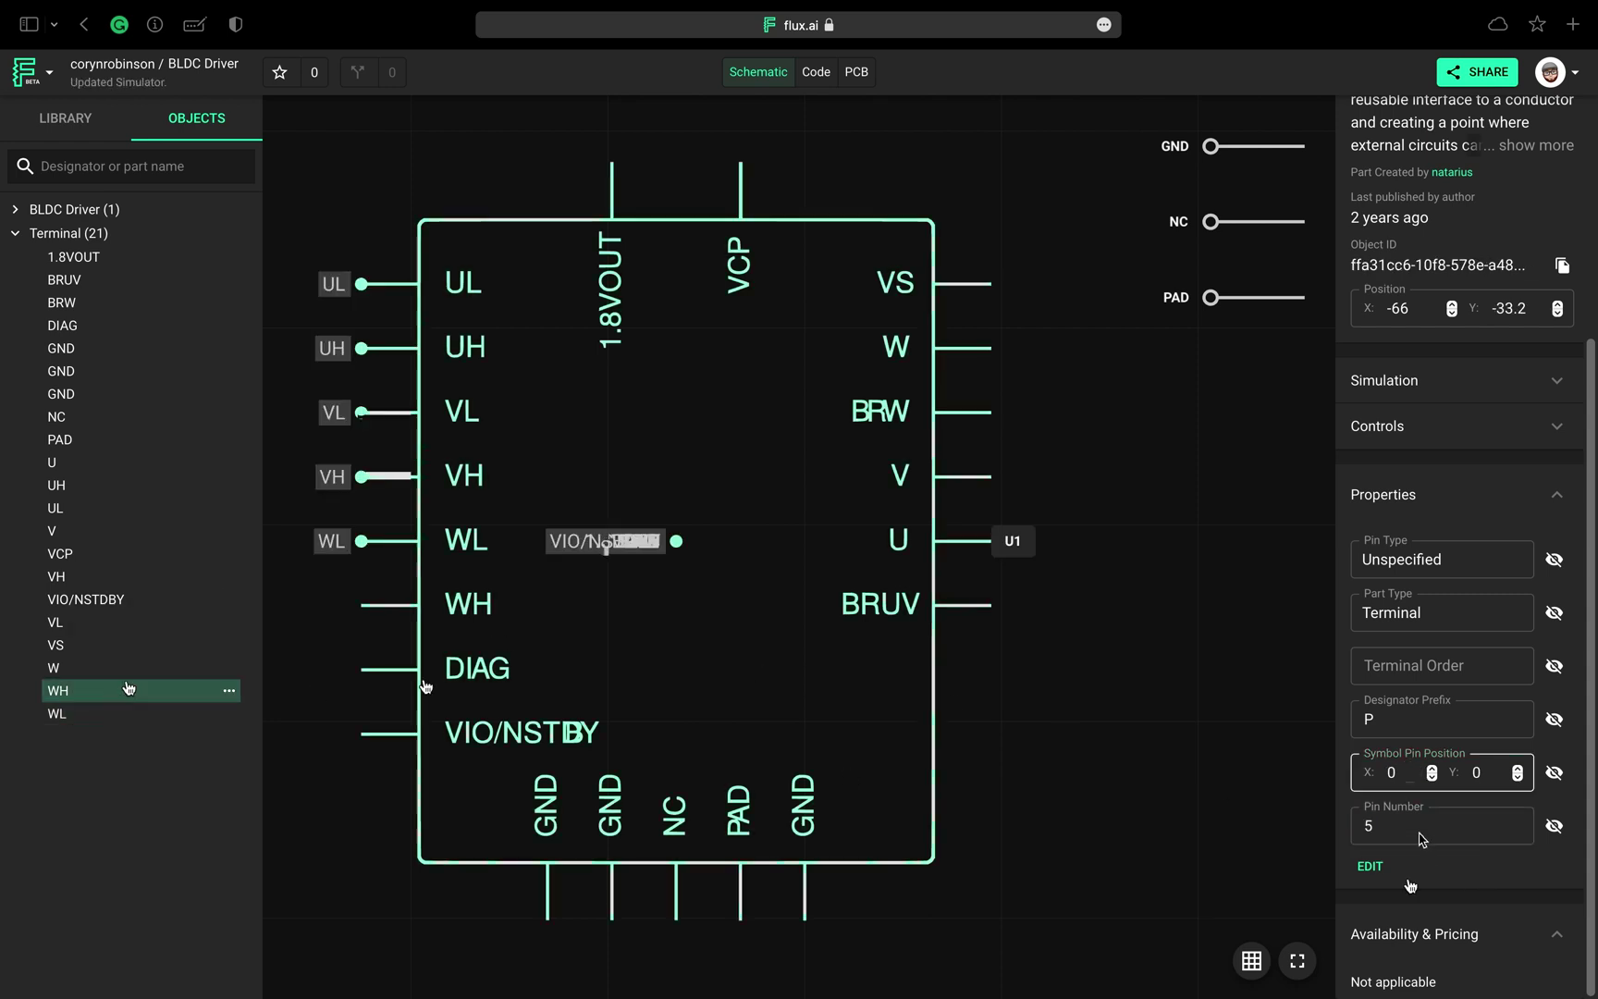
pyautogui.doubleClick(1410, 774)
pyautogui.write('-98.5')
pyautogui.press('Tab')
pyautogui.write('-20')
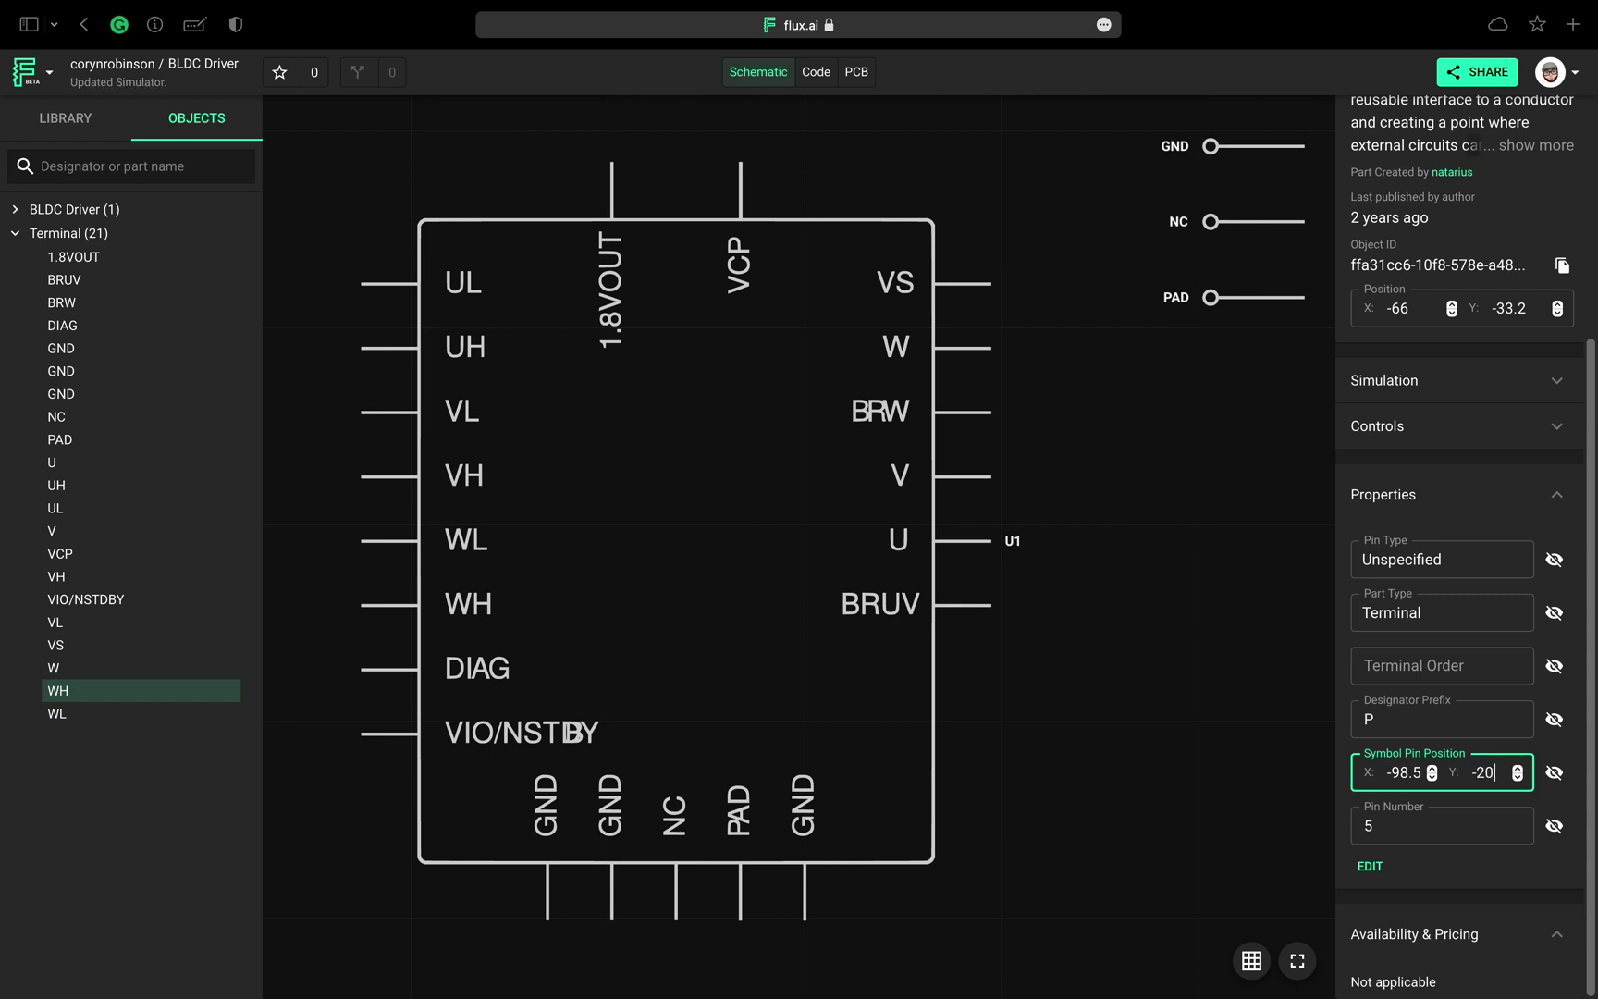
pyautogui.click(1446, 864)
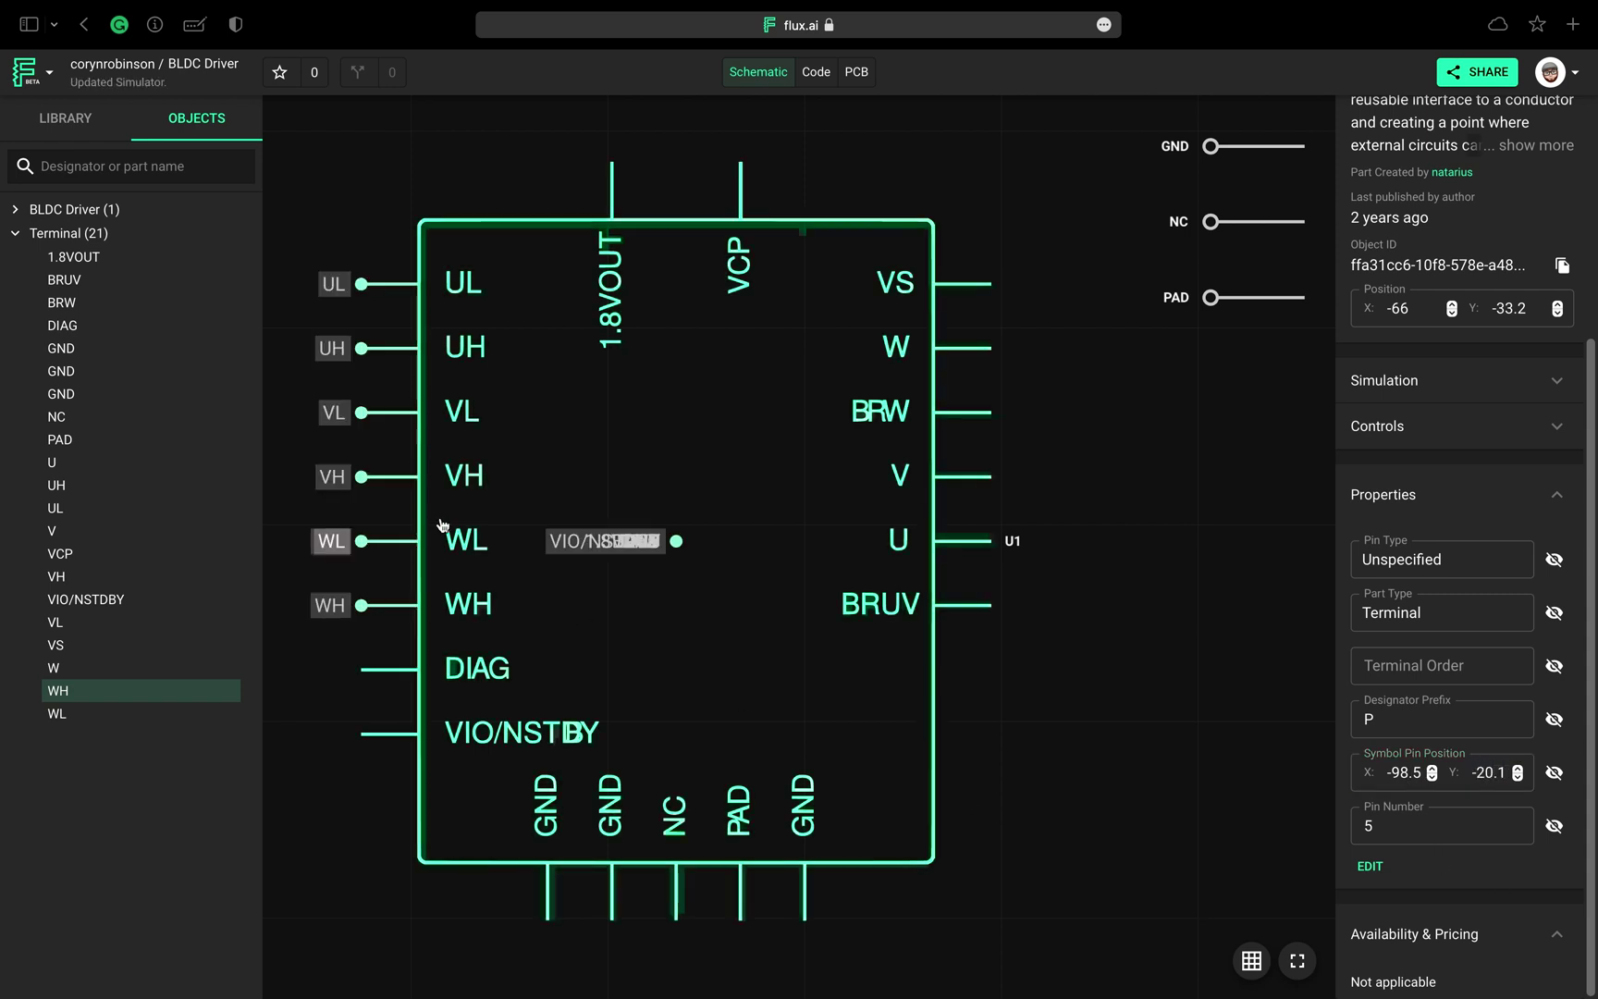
# - Set the DIAG terminal's symbol pin position to X -98.5, Y -40.2
pyautogui.click(84, 327)
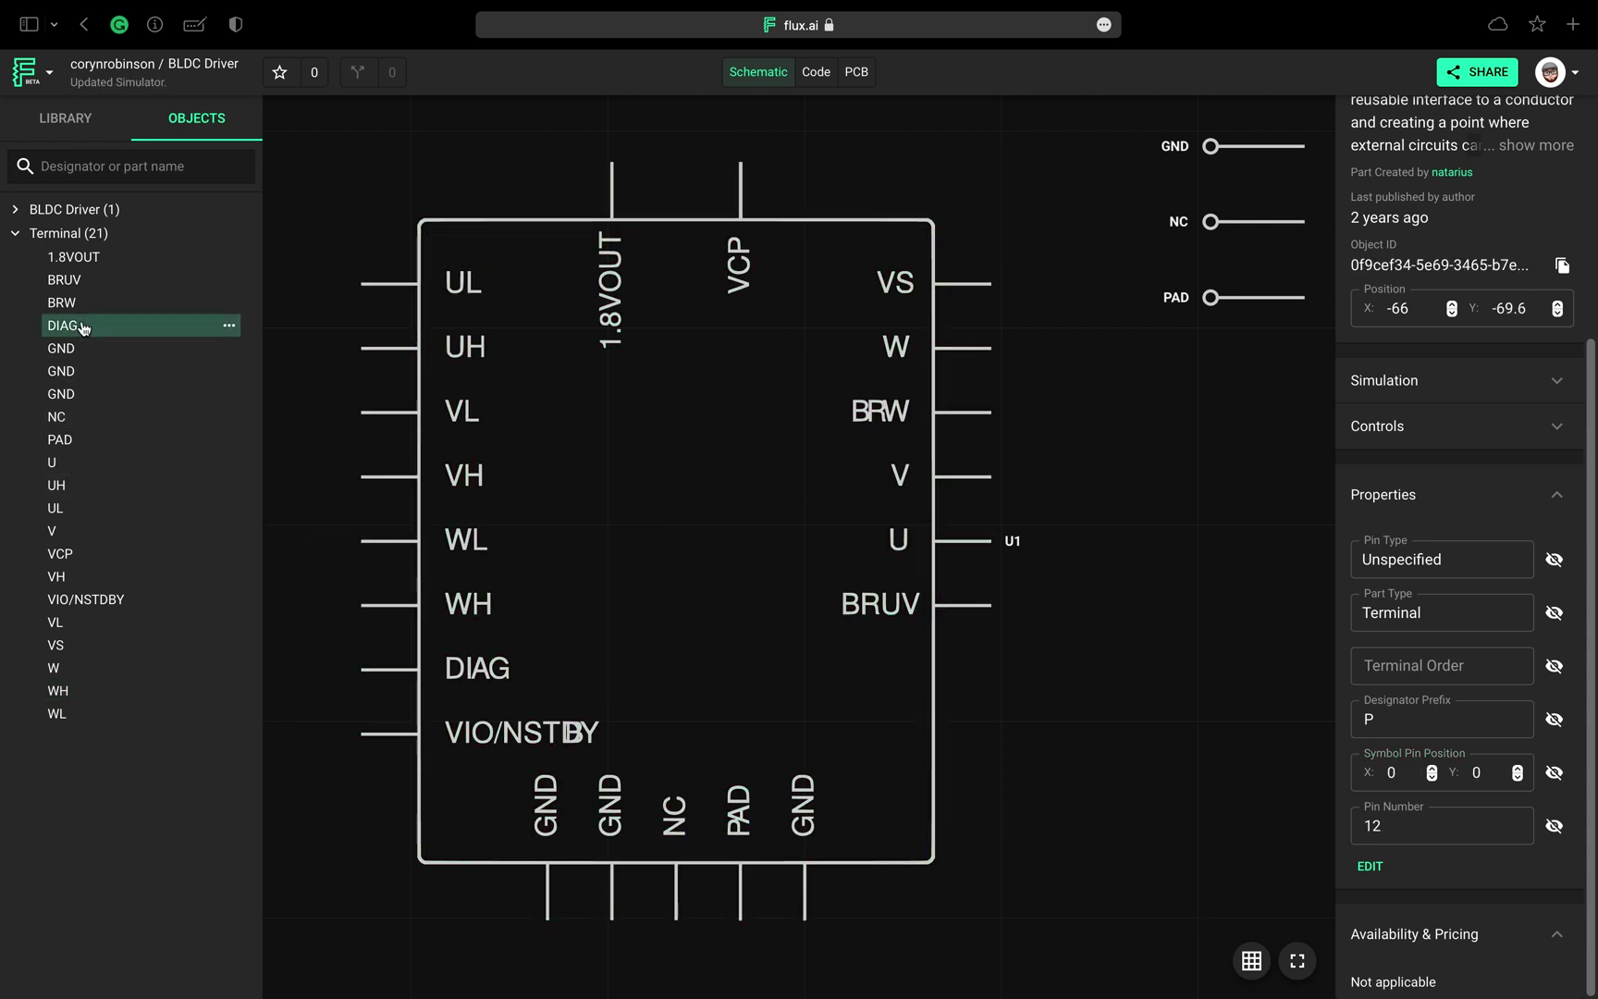
pyautogui.click(1417, 774)
pyautogui.press('BackSpace')
pyautogui.press('Tab')
pyautogui.write('-40.2')
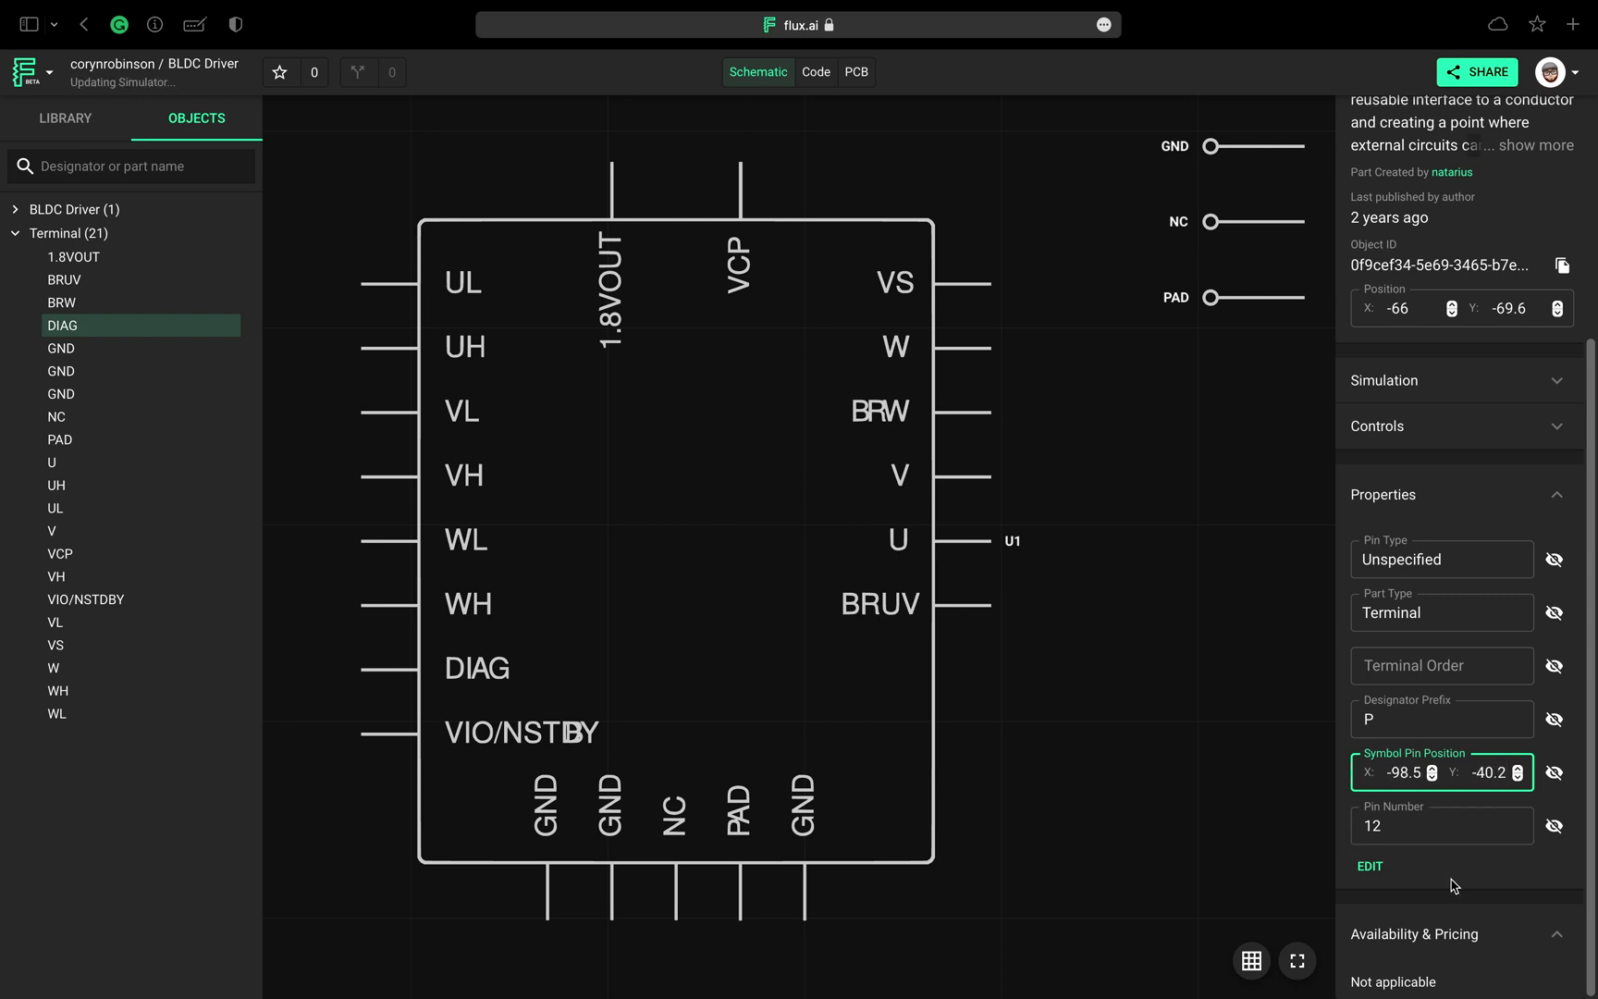
# - Set the VIO/NSTDBY terminal's symbol pin position to X -98.5, Y -60.3
pyautogui.click(136, 600)
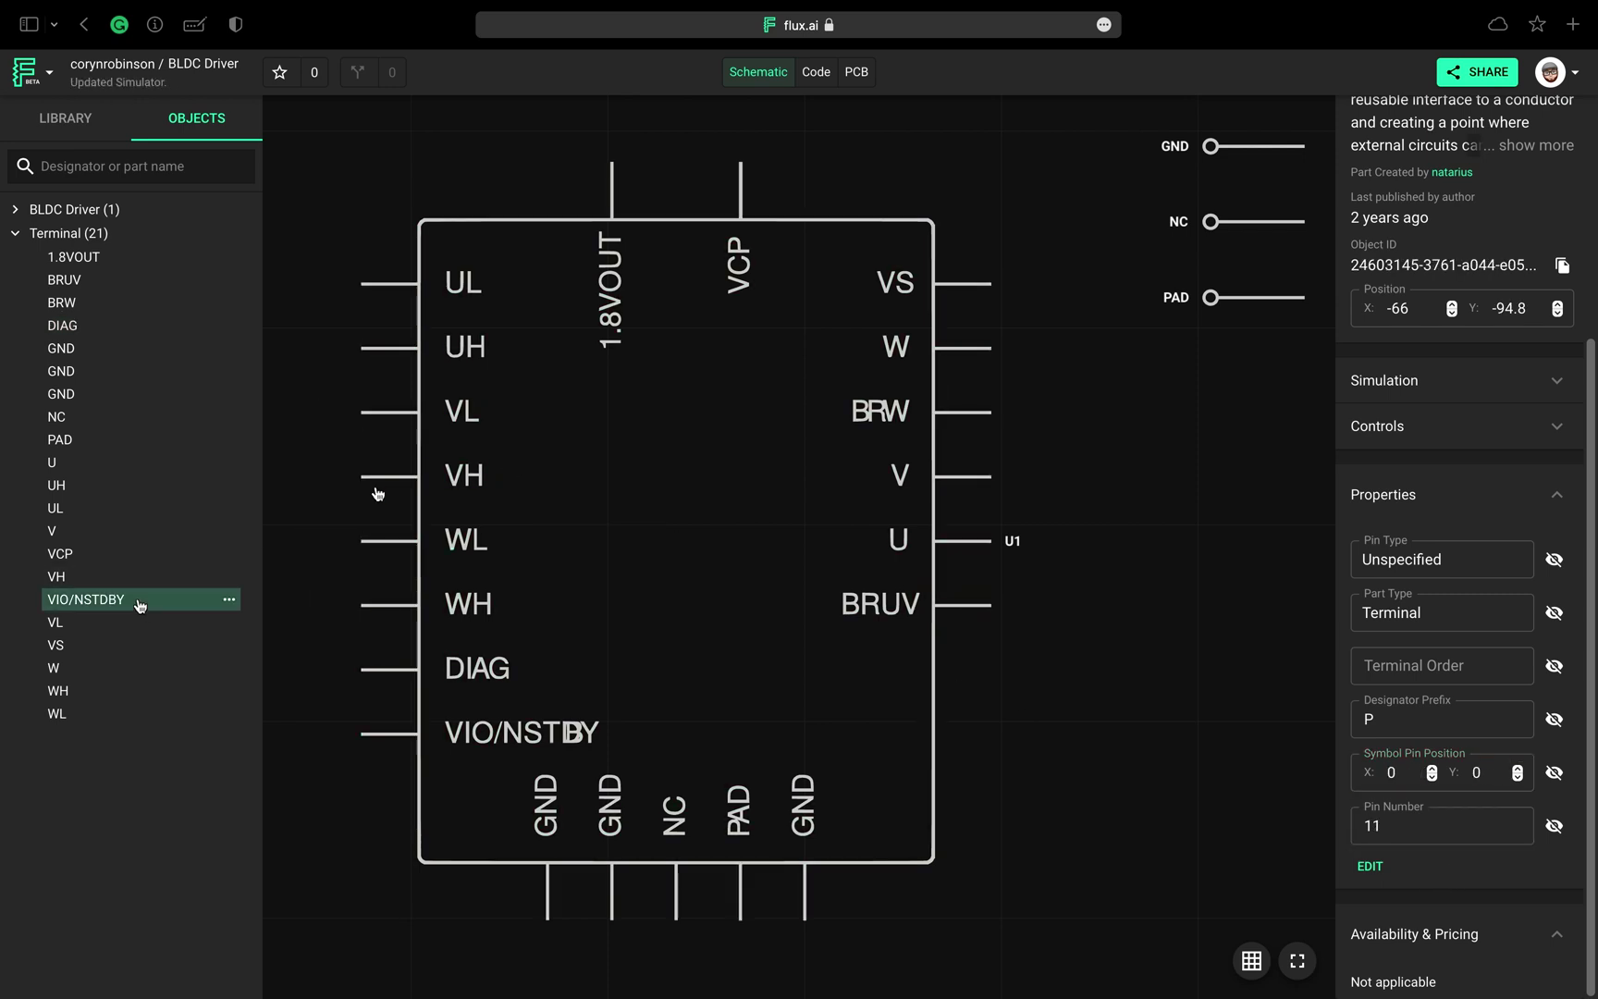
pyautogui.click(1398, 772)
pyautogui.press('BackSpace')
pyautogui.write('-98.5')
pyautogui.press('Tab')
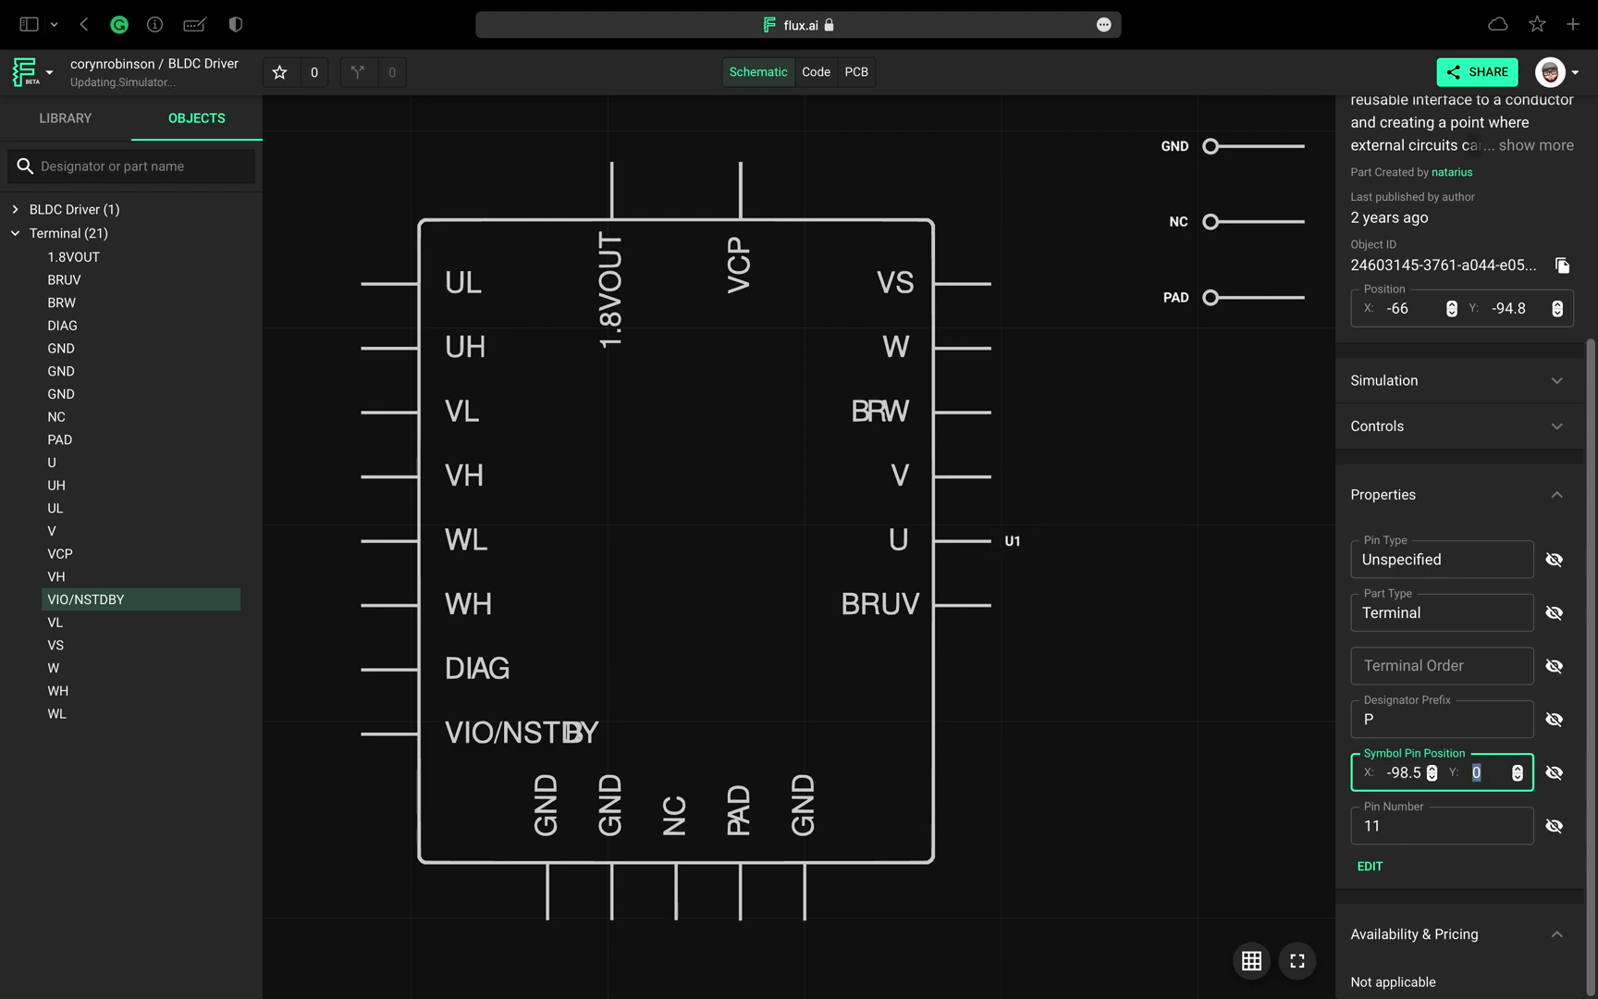
pyautogui.write('-60.3')
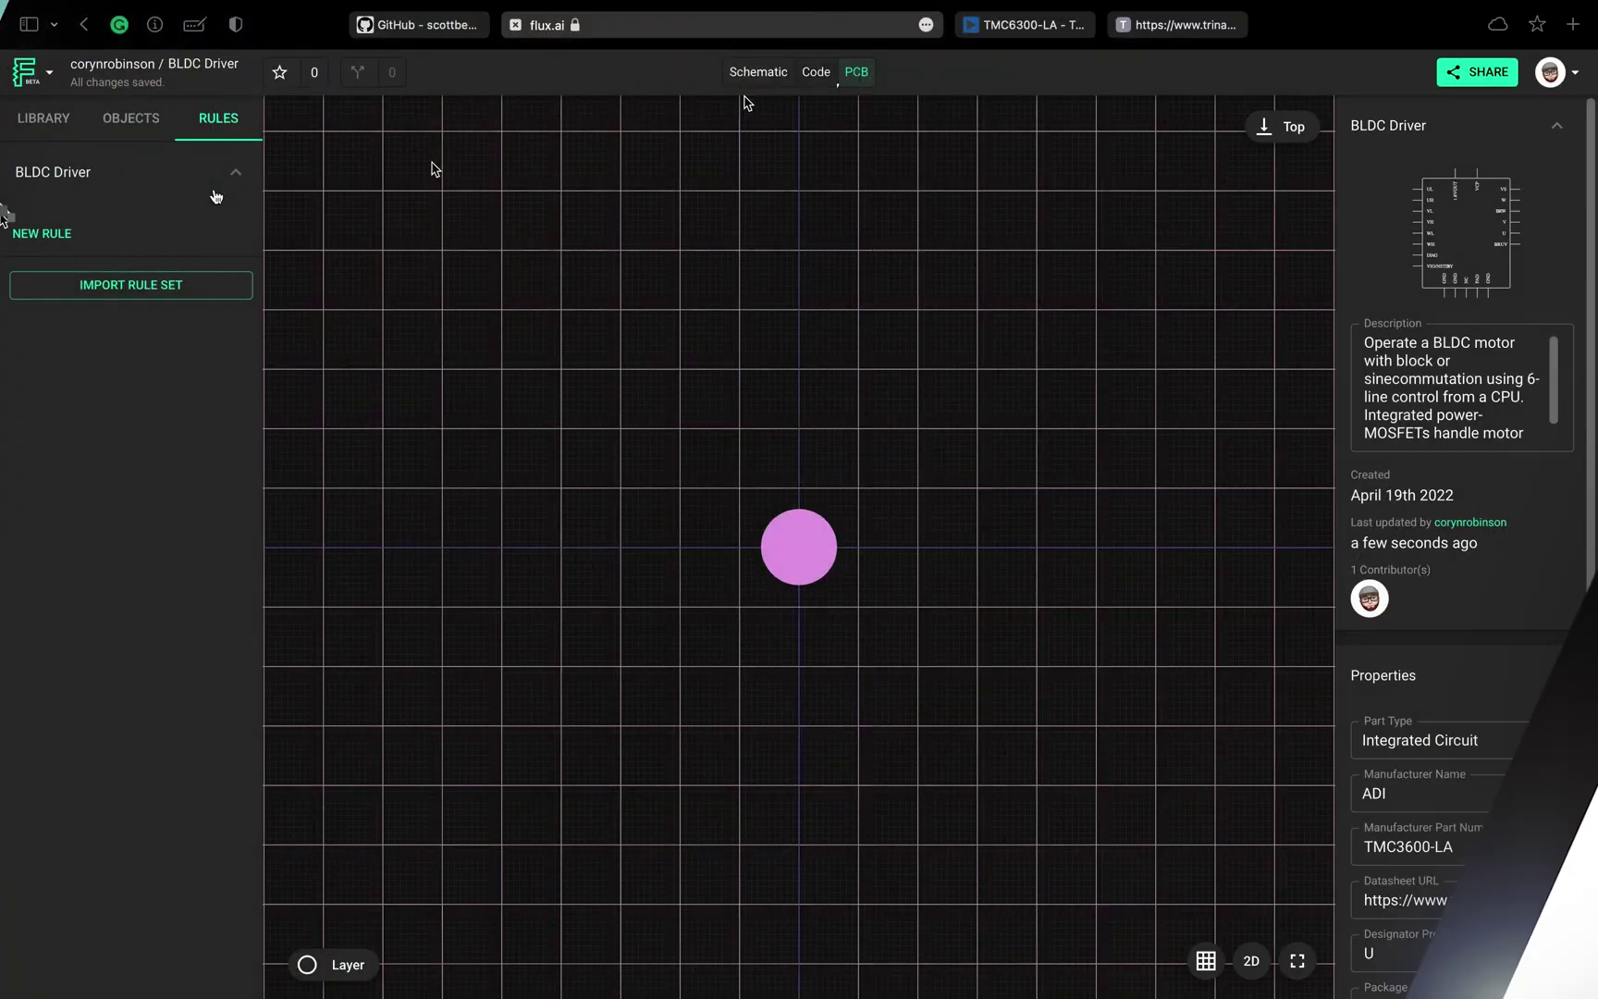
# - Name the new PCB ruleset PAD, describe it as "Pad shape and size" and set its selection criteria to pad
pyautogui.click(28, 233)
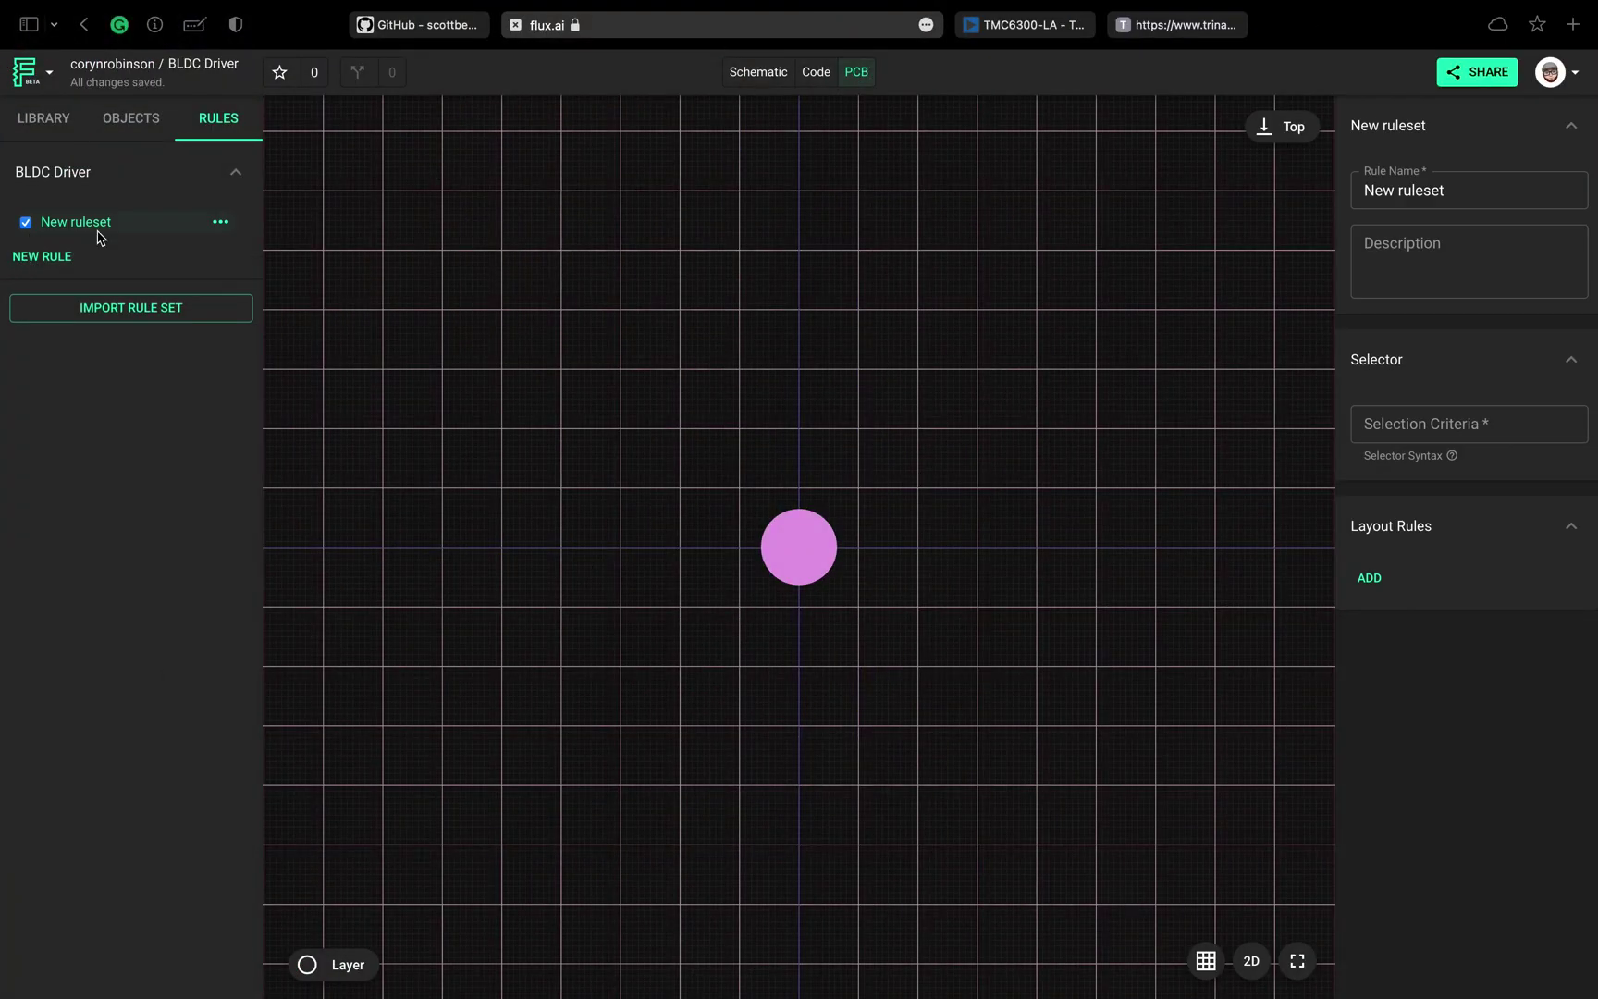
pyautogui.click(1471, 189)
pyautogui.tripleClick(1469, 189)
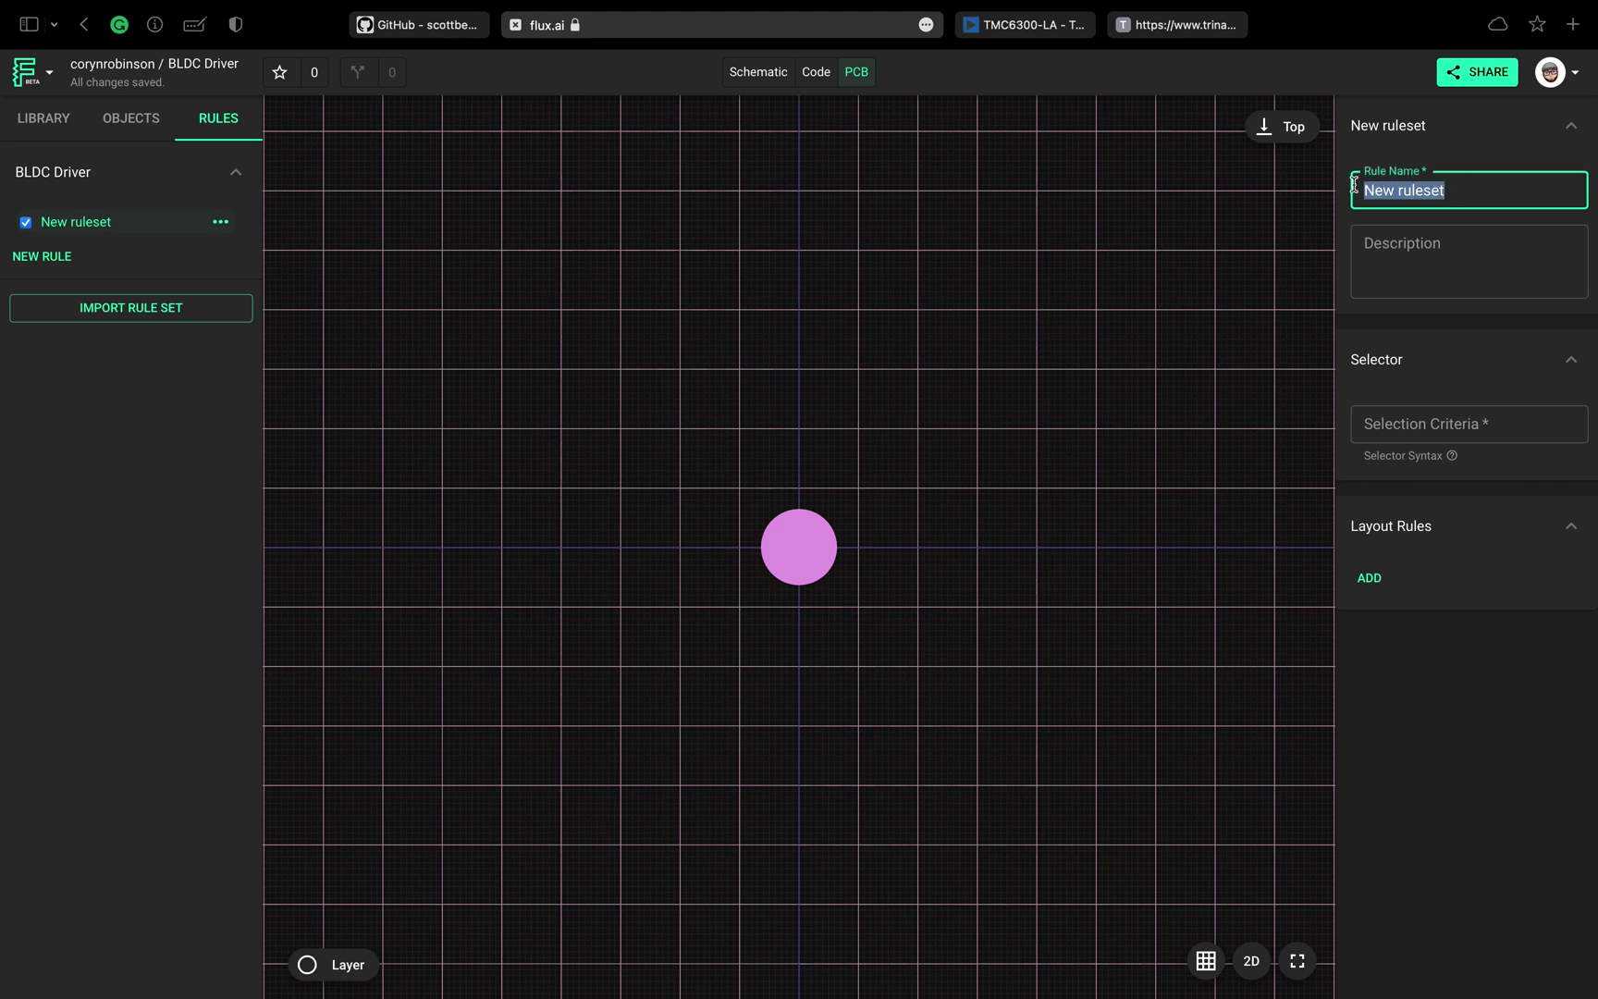
pyautogui.write('PAD')
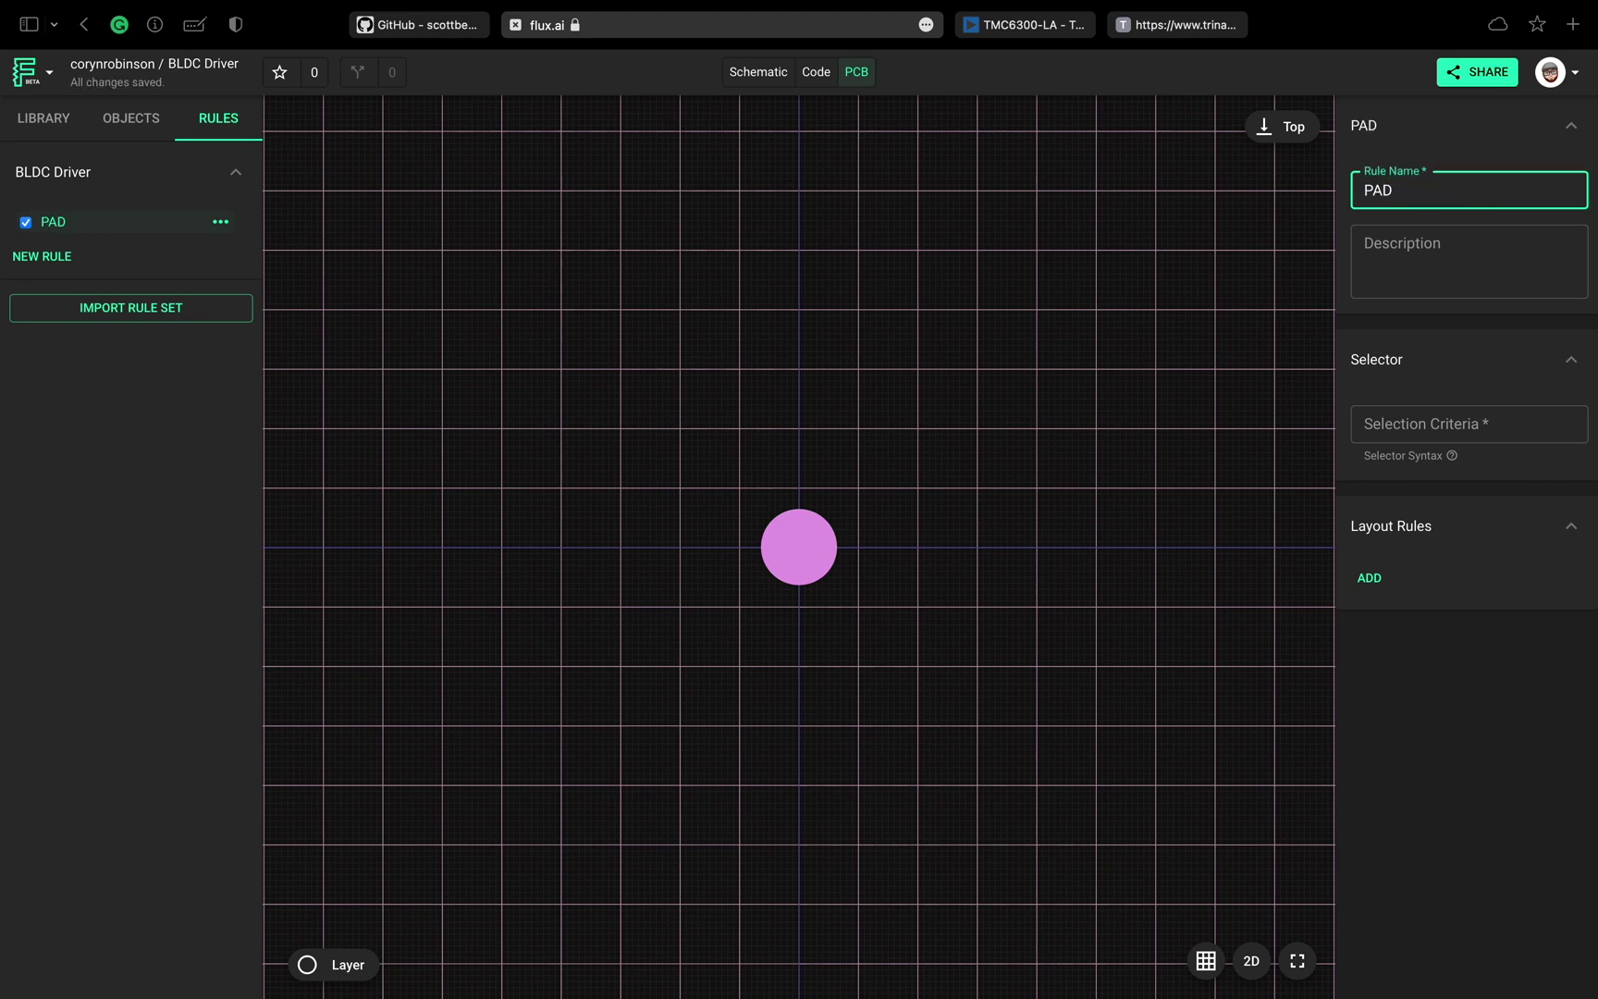
pyautogui.click(1417, 259)
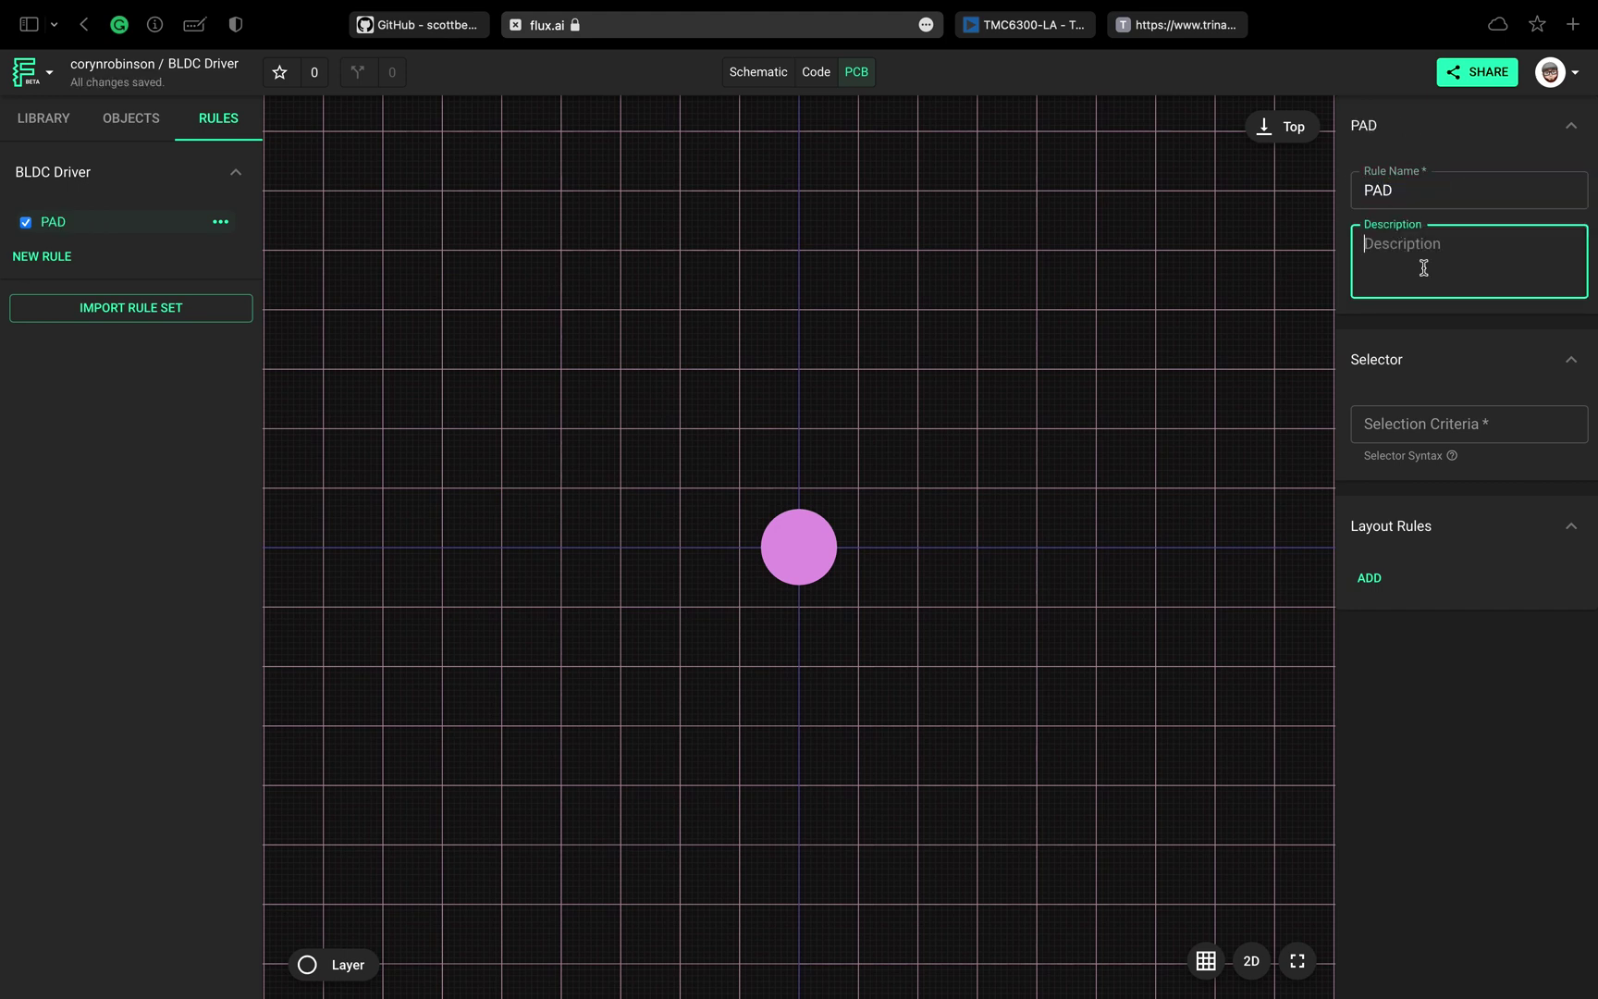
pyautogui.write('Pad shape and size')
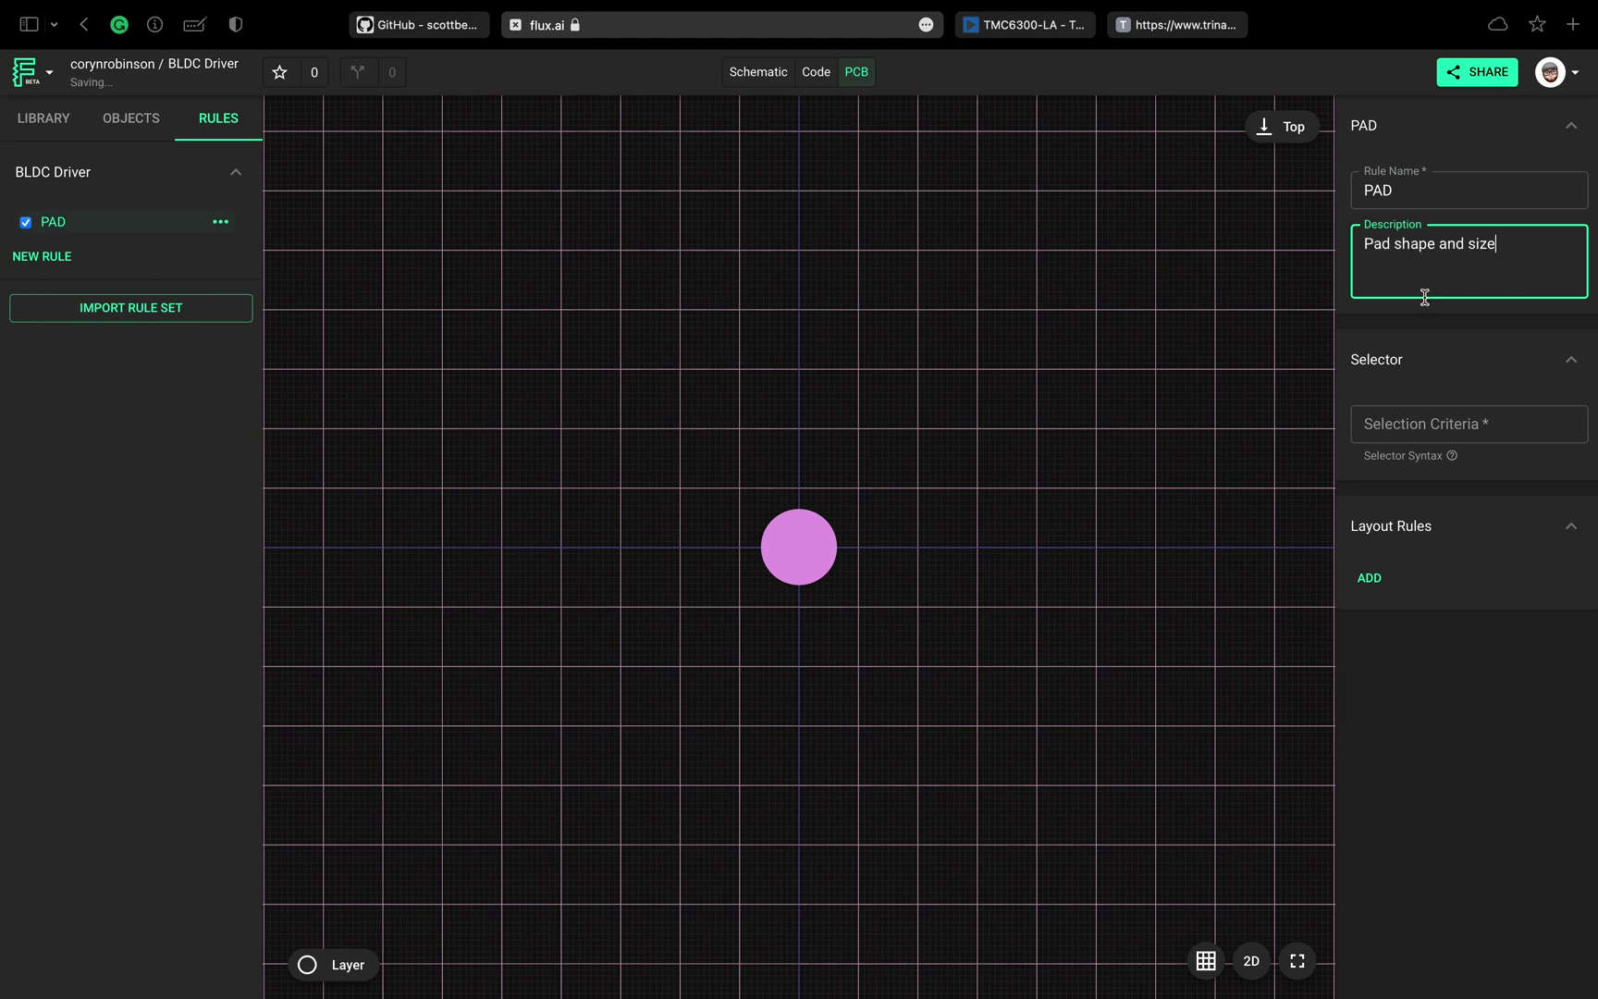
pyautogui.click(1405, 421)
pyautogui.write('pad')
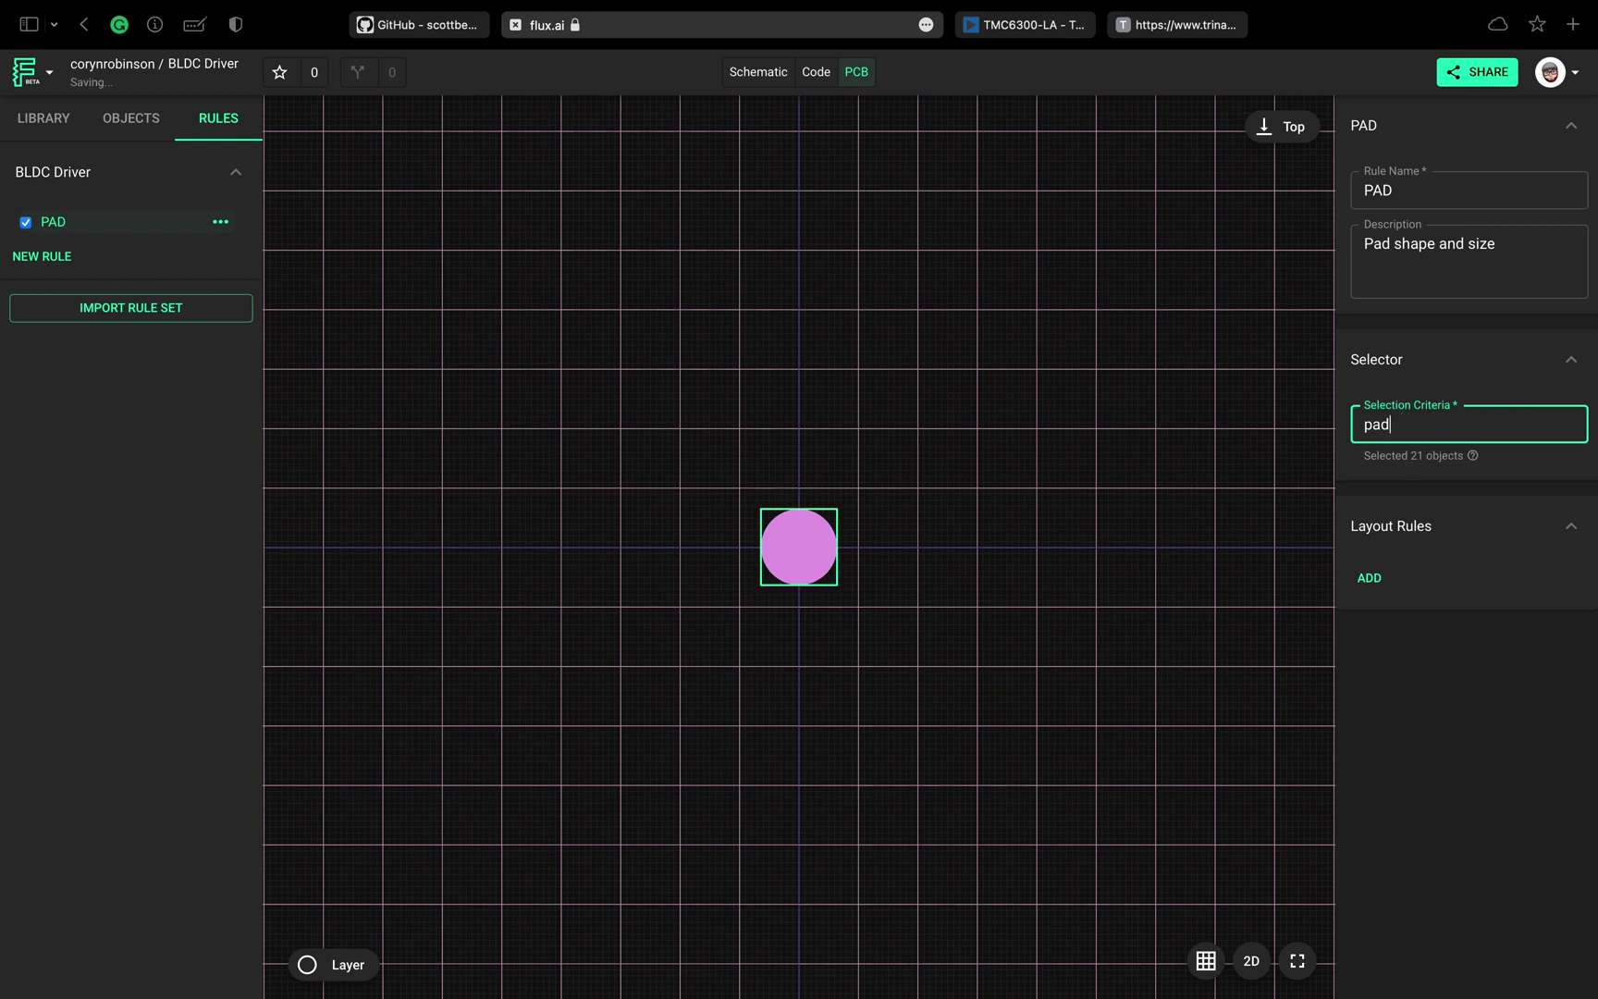
# - Add the Pad Shape property to the PAD ruleset's layout rules
pyautogui.click(1370, 578)
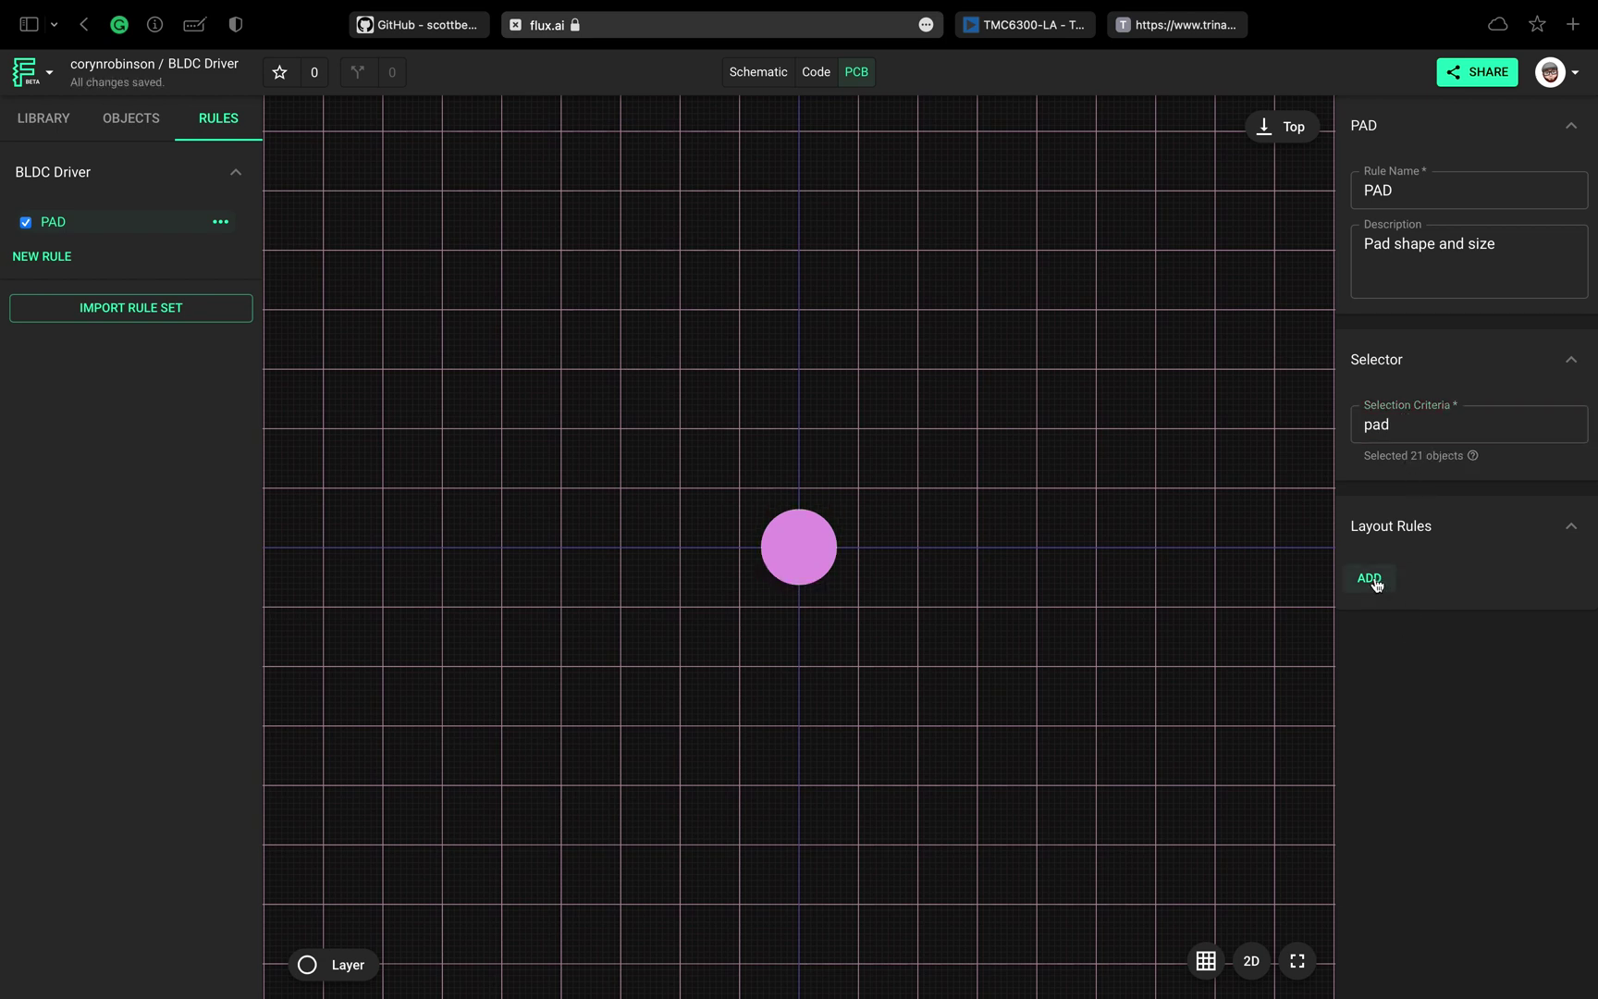
pyautogui.click(867, 538)
pyautogui.write('pad')
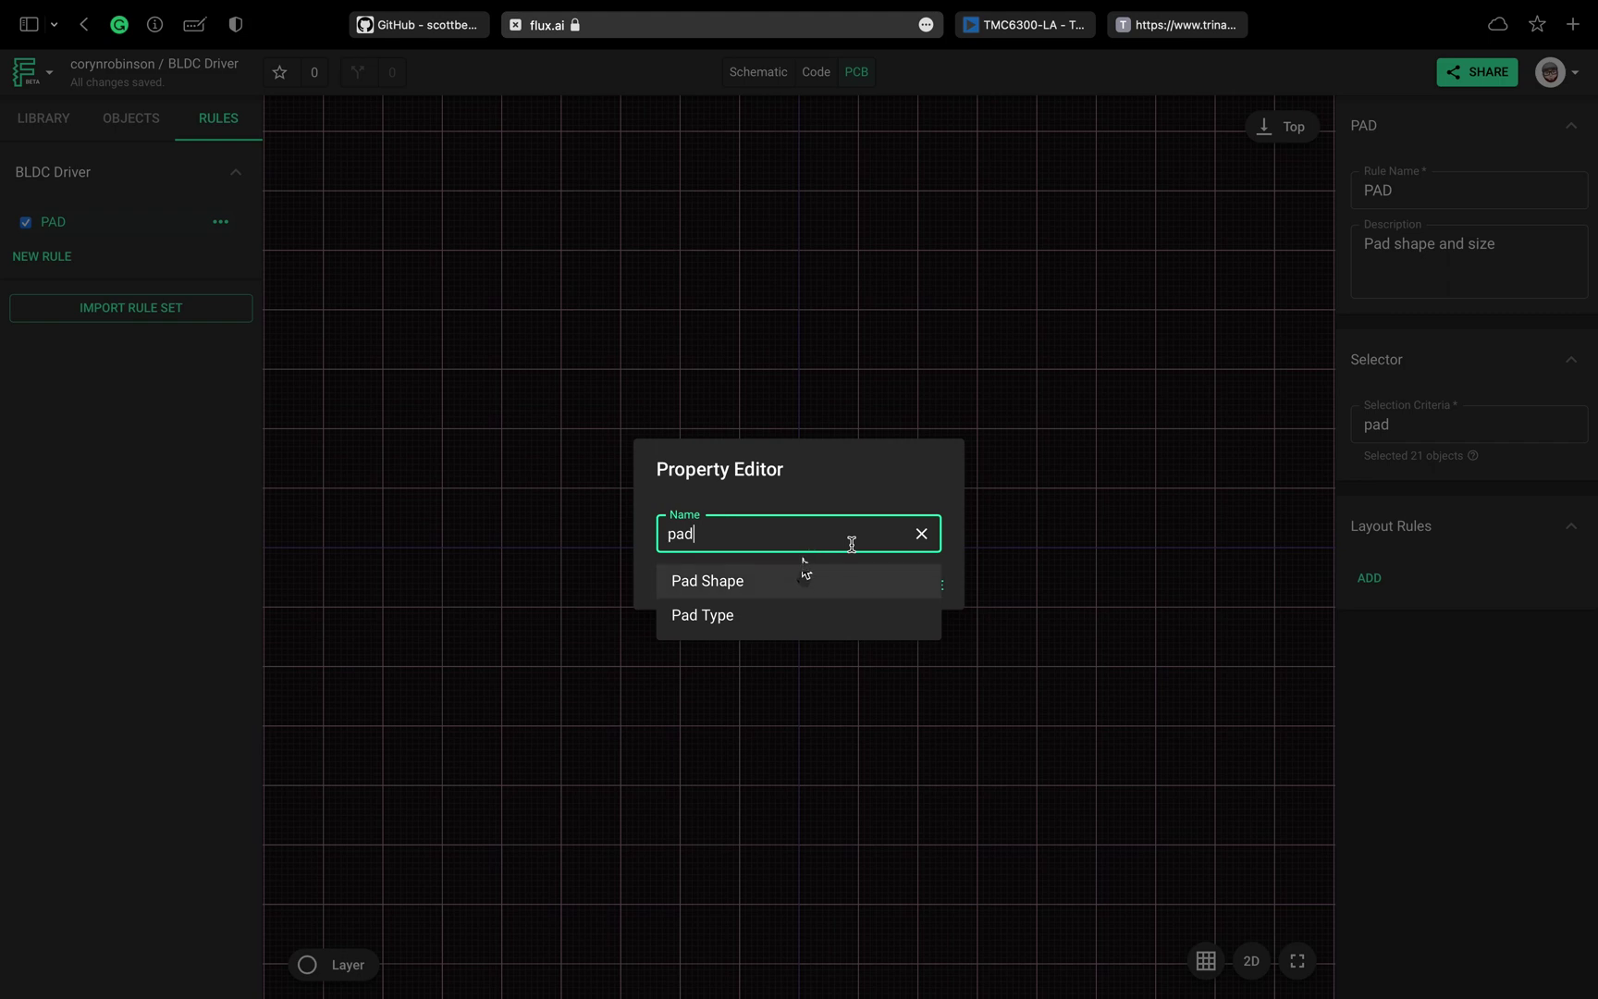
pyautogui.click(802, 578)
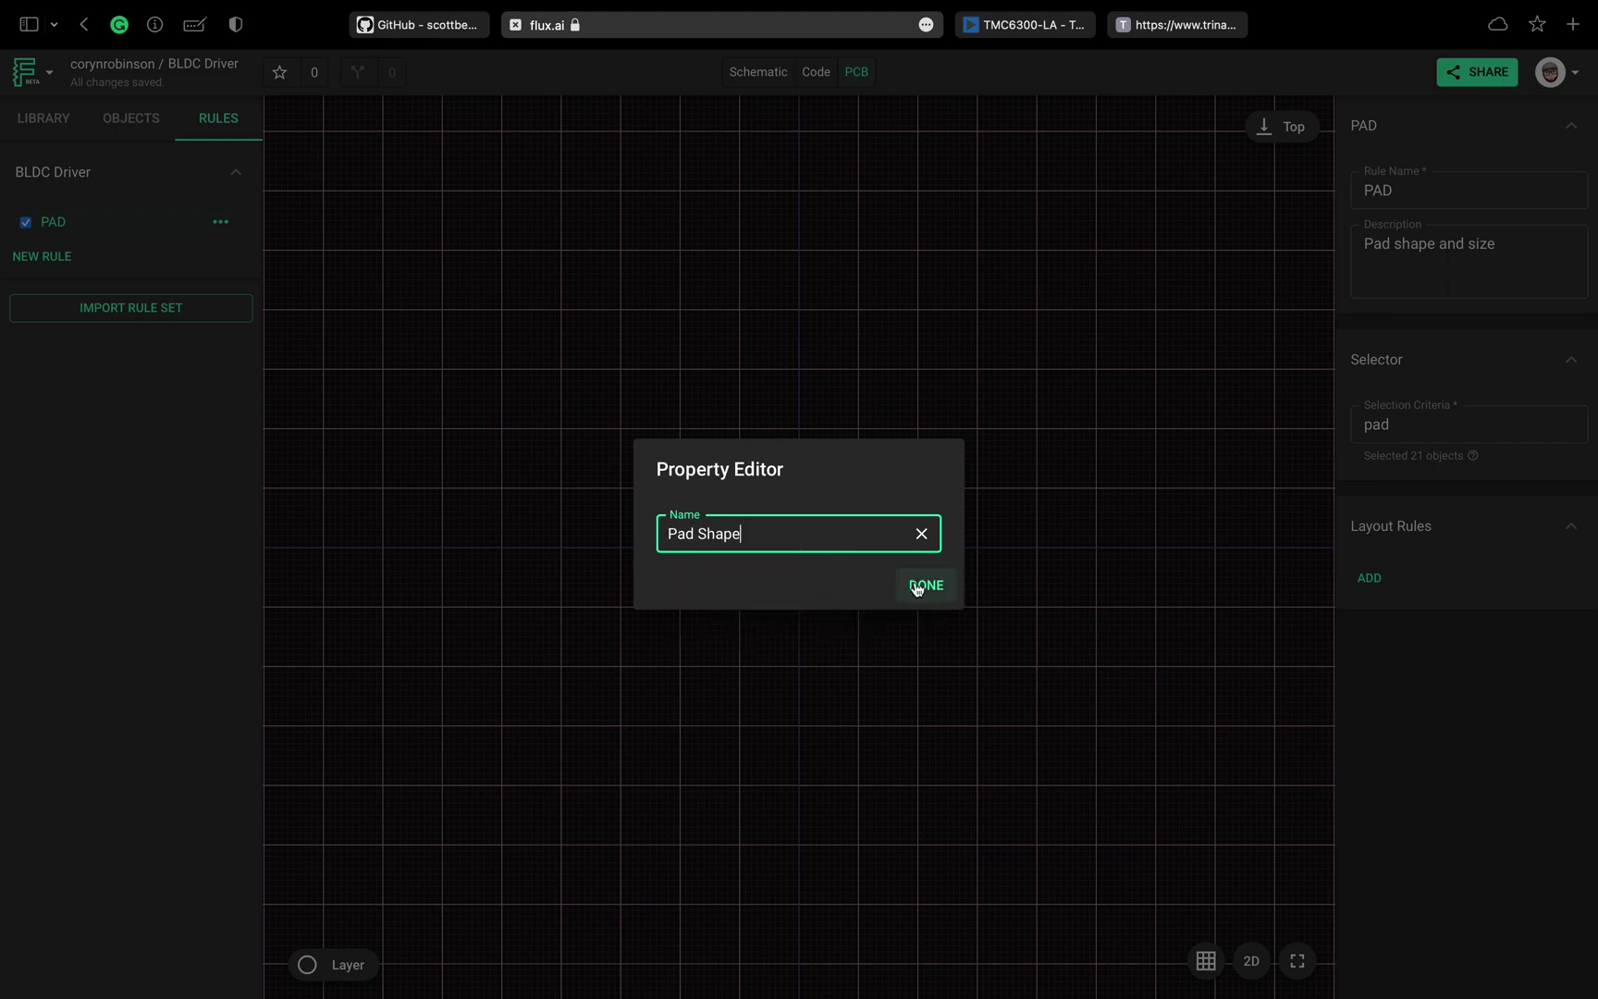
pyautogui.click(917, 586)
# - Add the Size property to the PAD ruleset's layout rules and finish editing the property list
pyautogui.click(1367, 627)
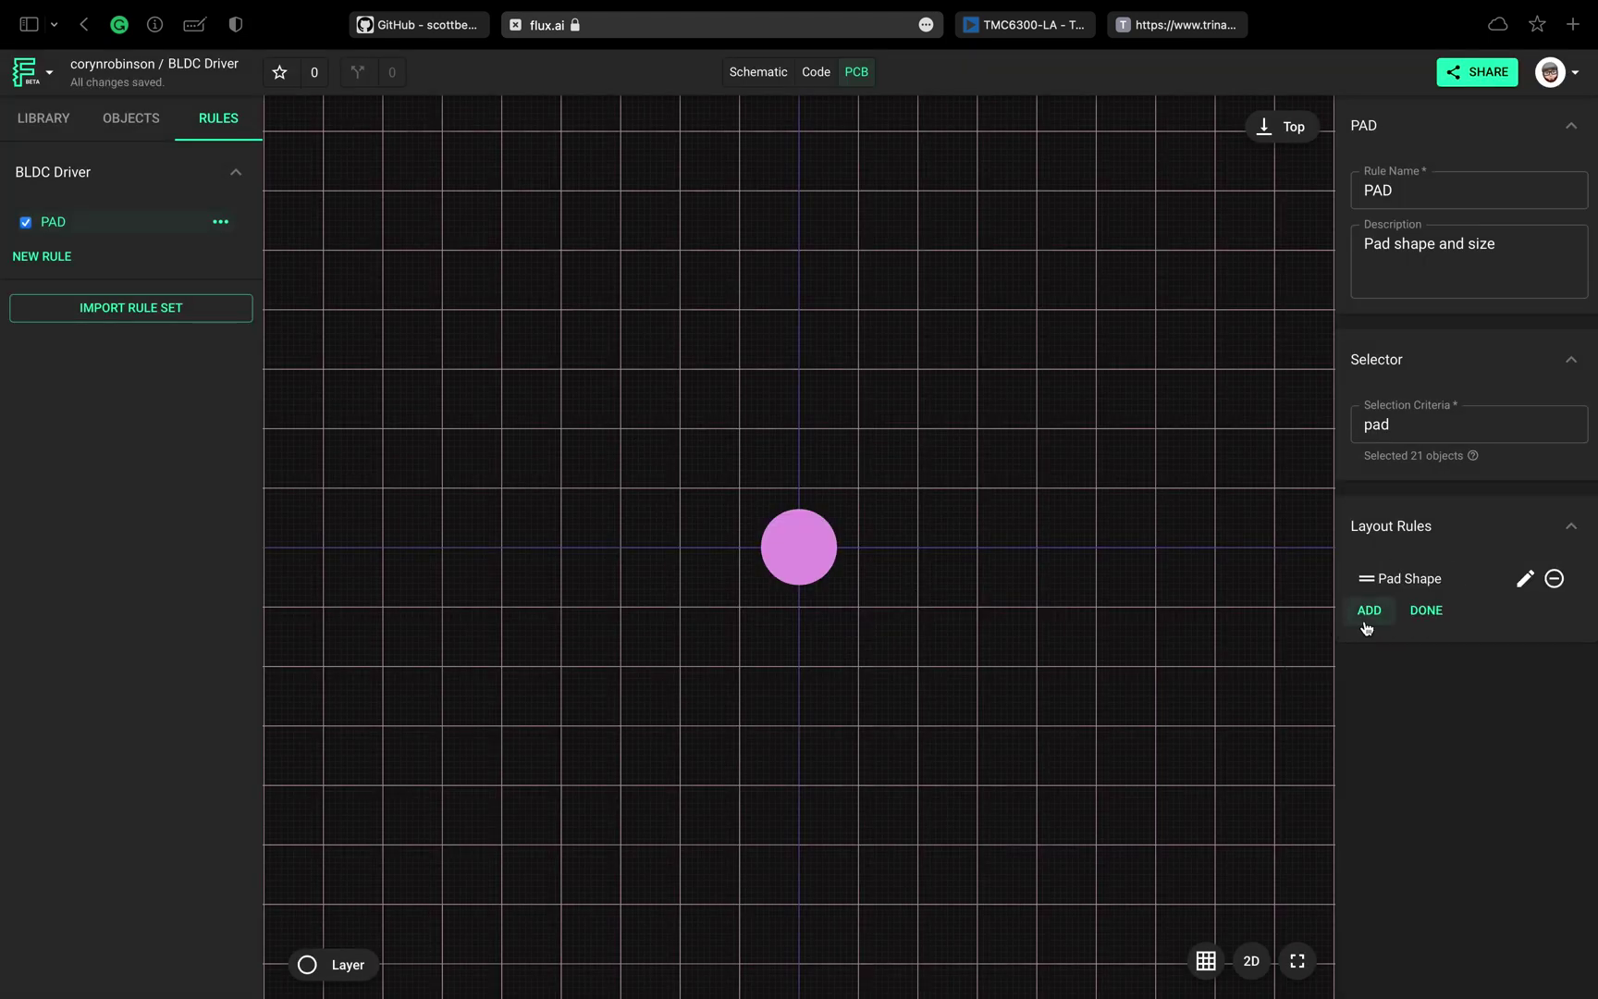
pyautogui.click(1369, 612)
pyautogui.write('siz')
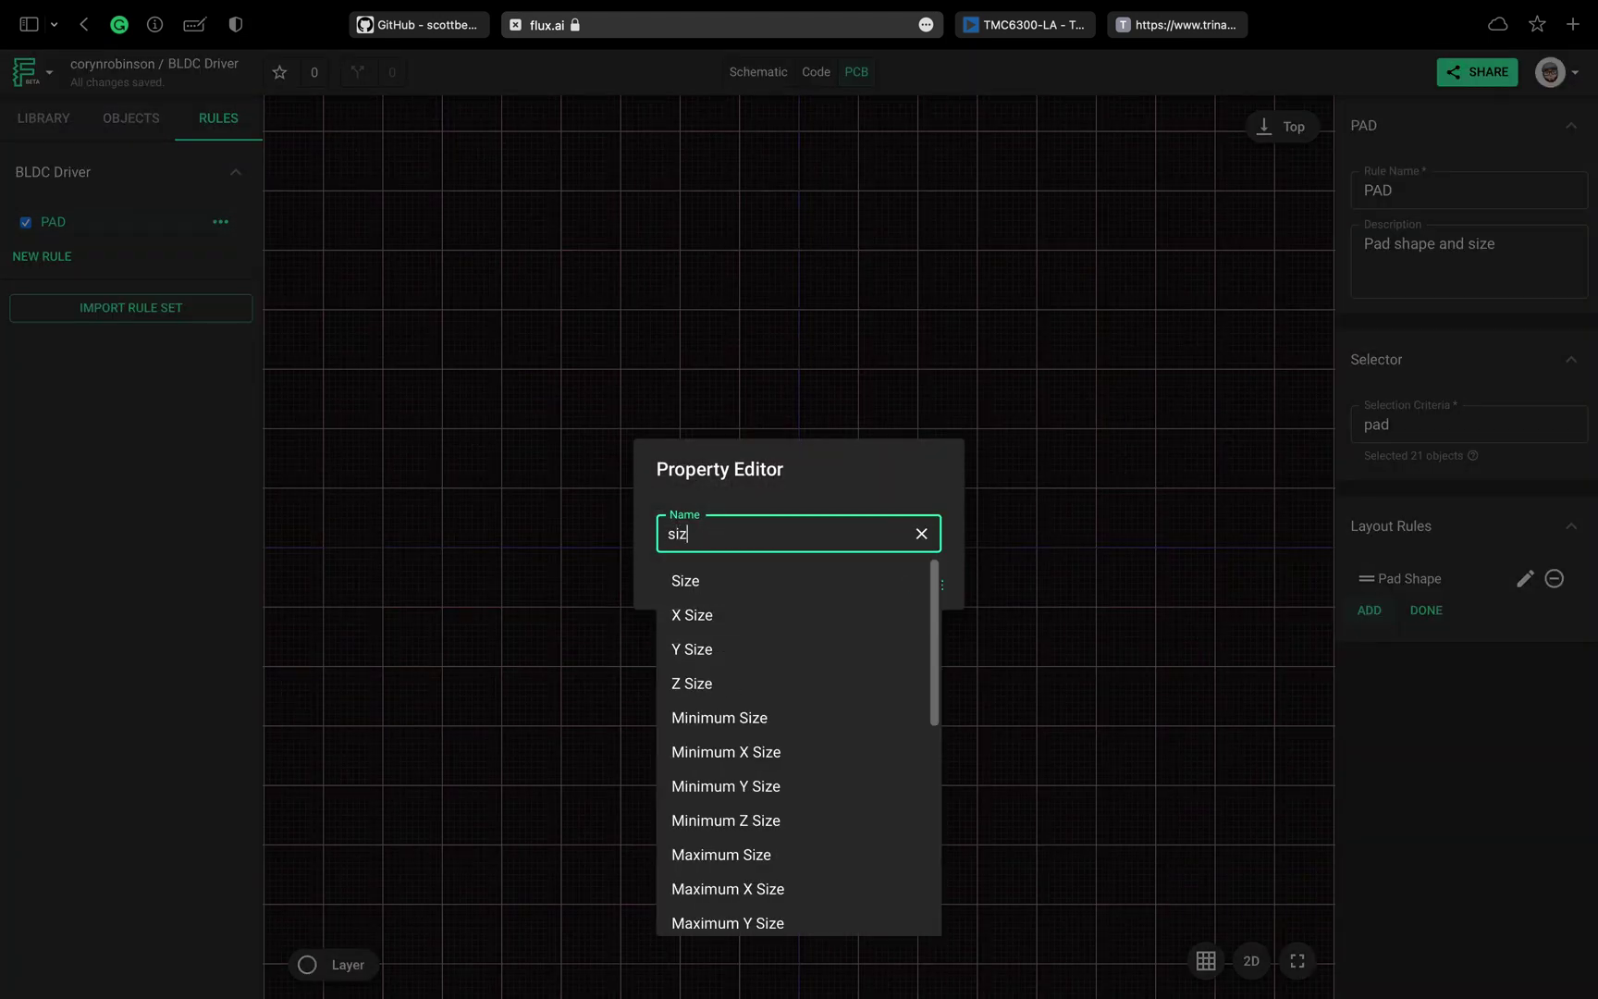
pyautogui.press('Return')
pyautogui.click(920, 587)
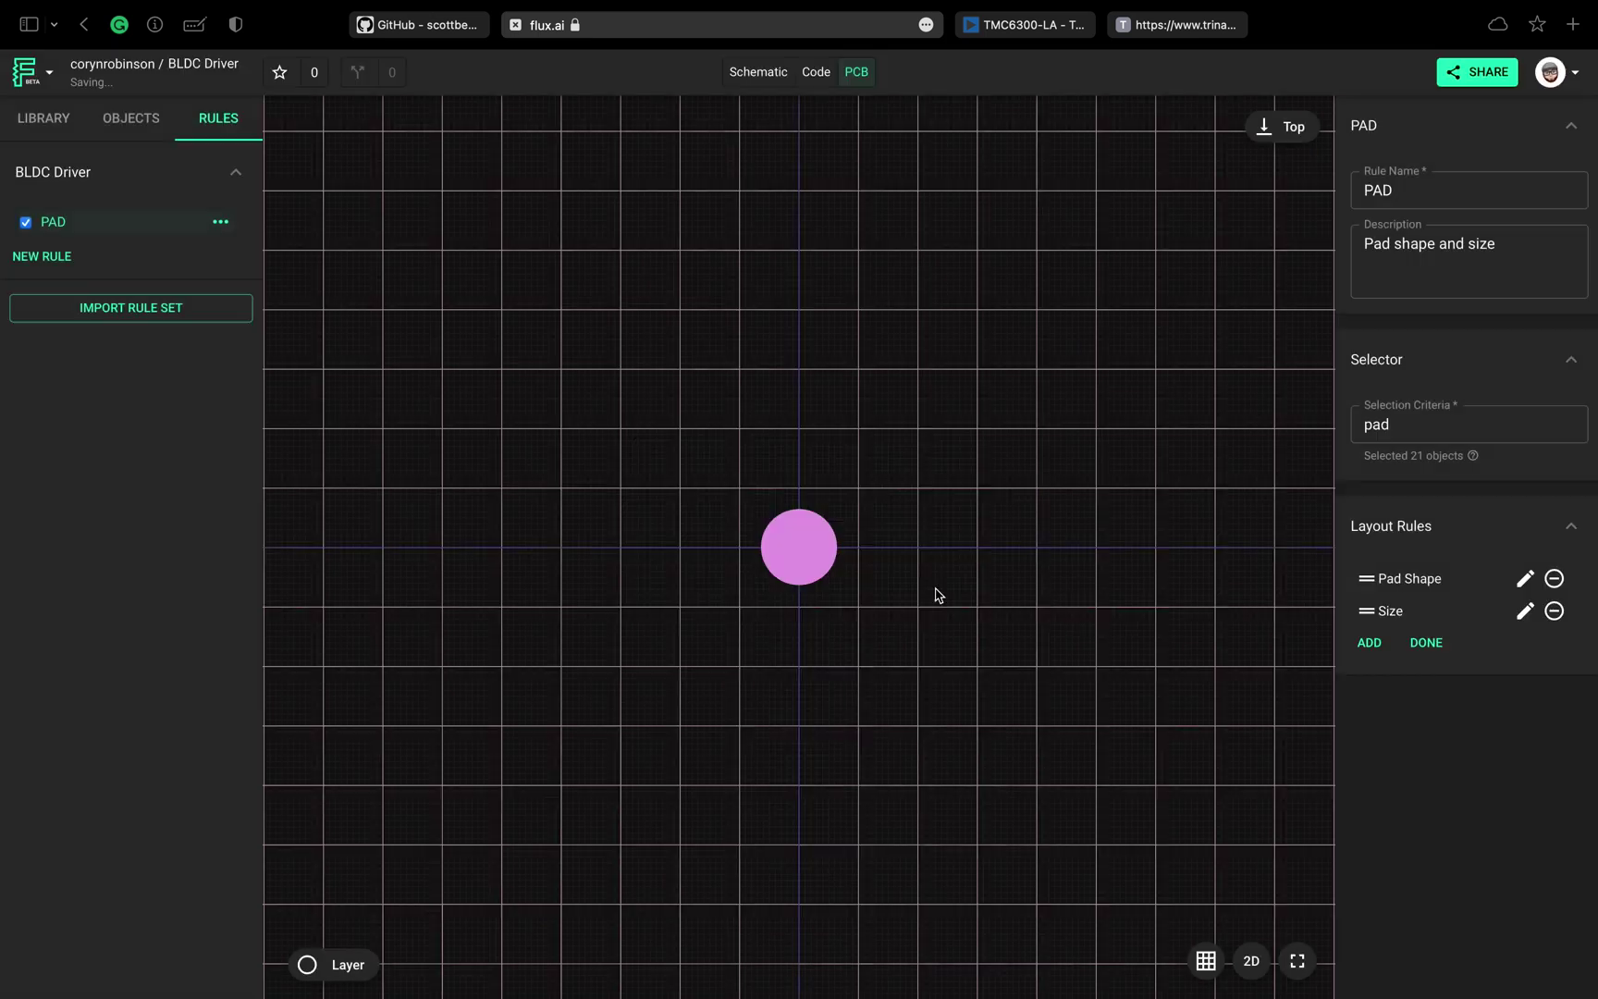
pyautogui.click(1428, 644)
# - Set the PAD ruleset's Pad Shape to rectangle and its Size to 0.4mm 0.2mm
pyautogui.click(1458, 592)
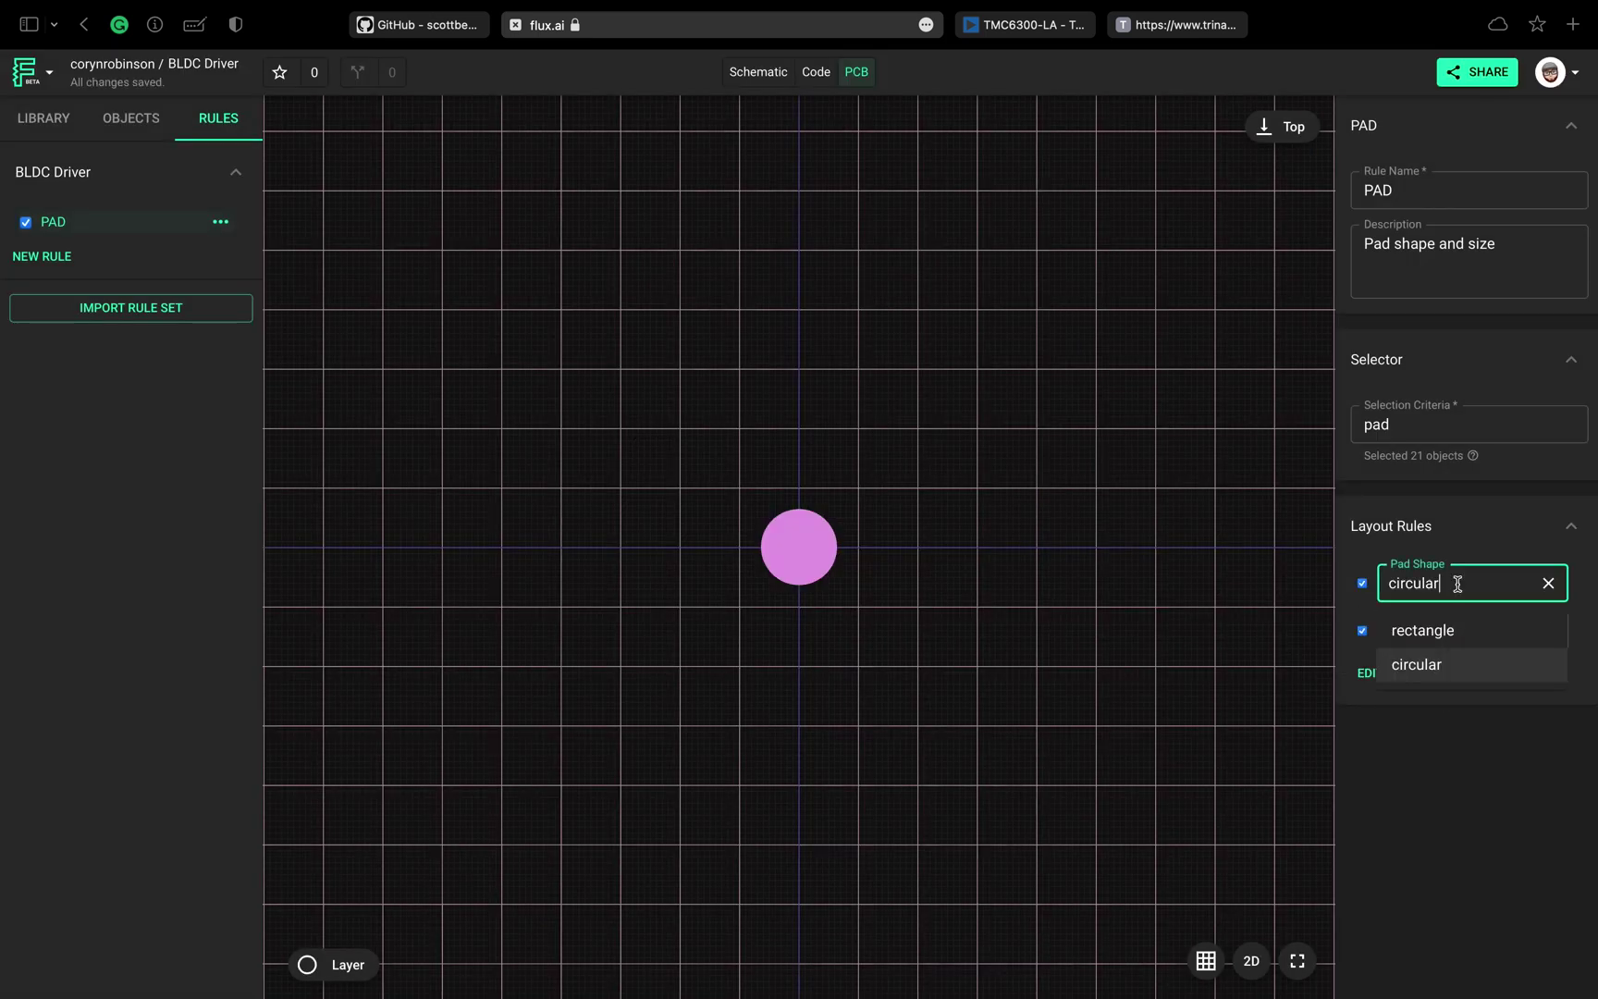
pyautogui.click(1452, 628)
pyautogui.click(1451, 629)
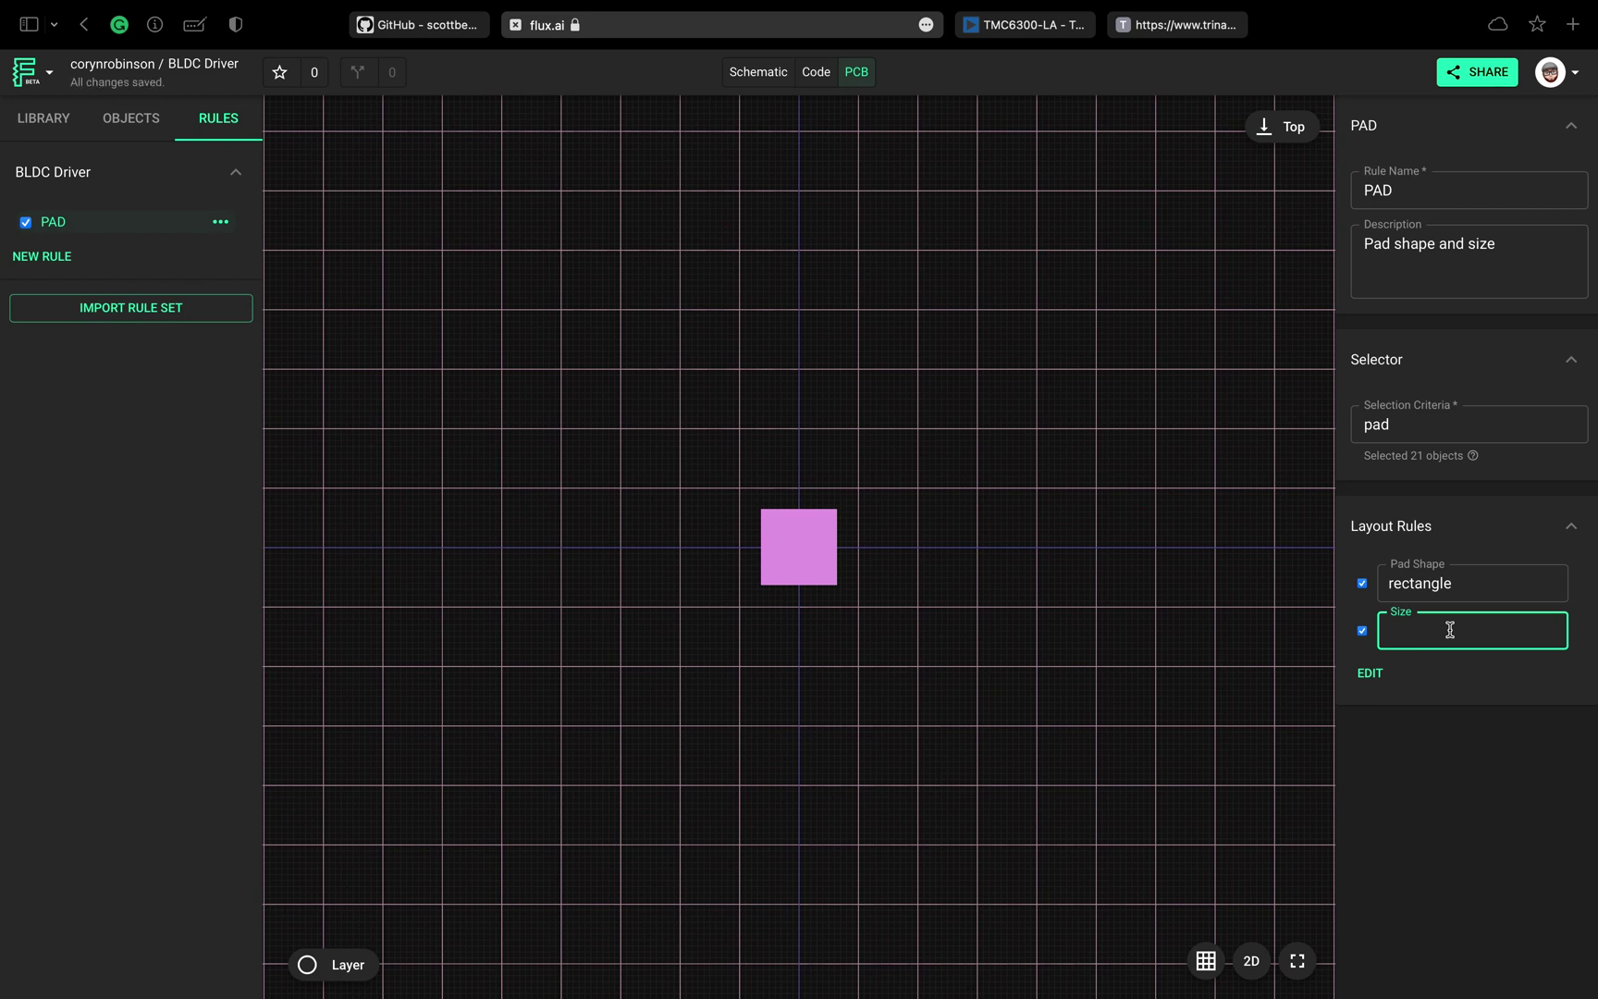
pyautogui.write('0.4mm 0.2mm')
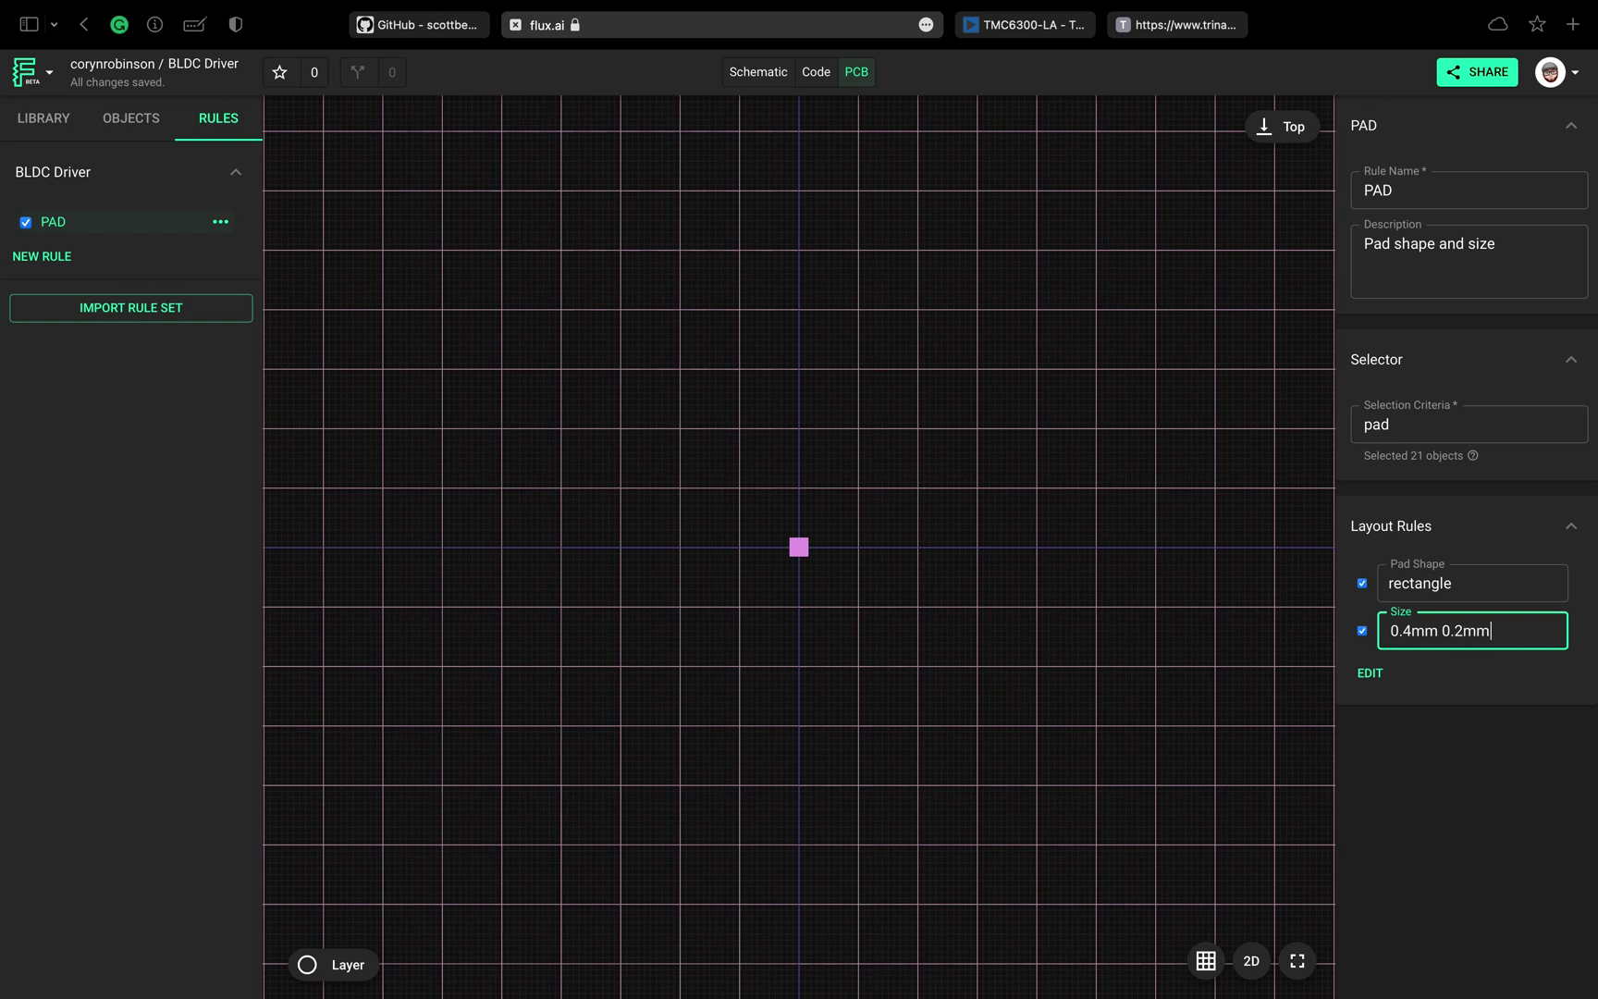
pyautogui.click(1442, 732)
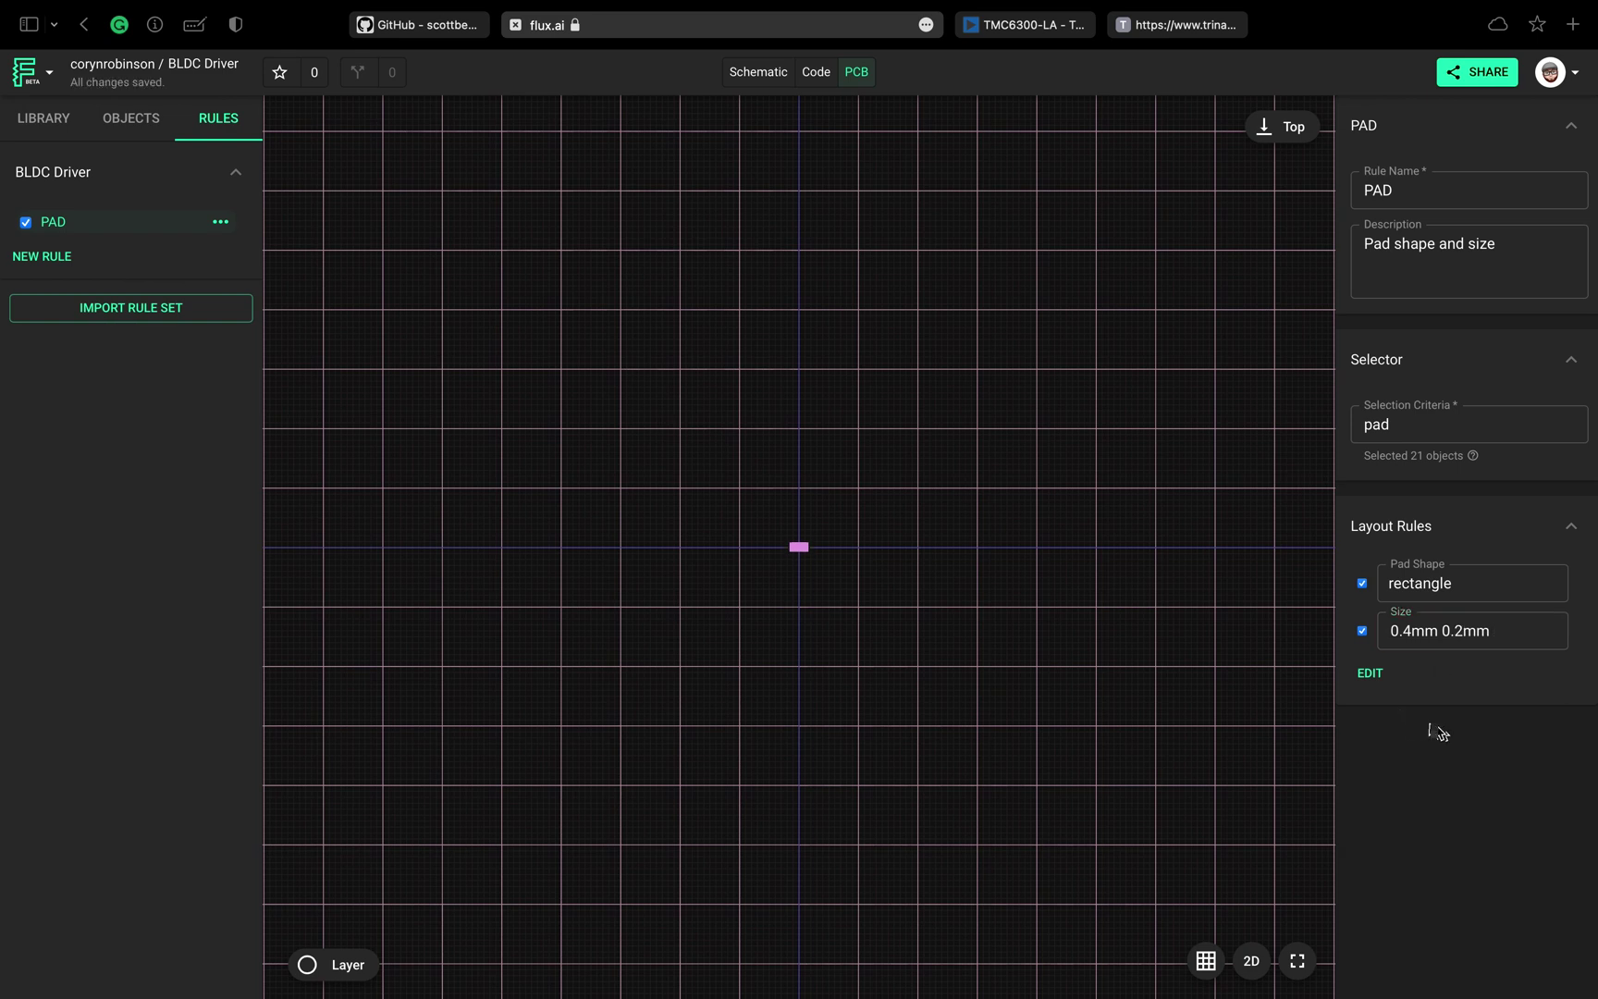
# - Expand the Footprint and its Pads group in the object tree and select the 1.8VOUT pad
pyautogui.click(151, 126)
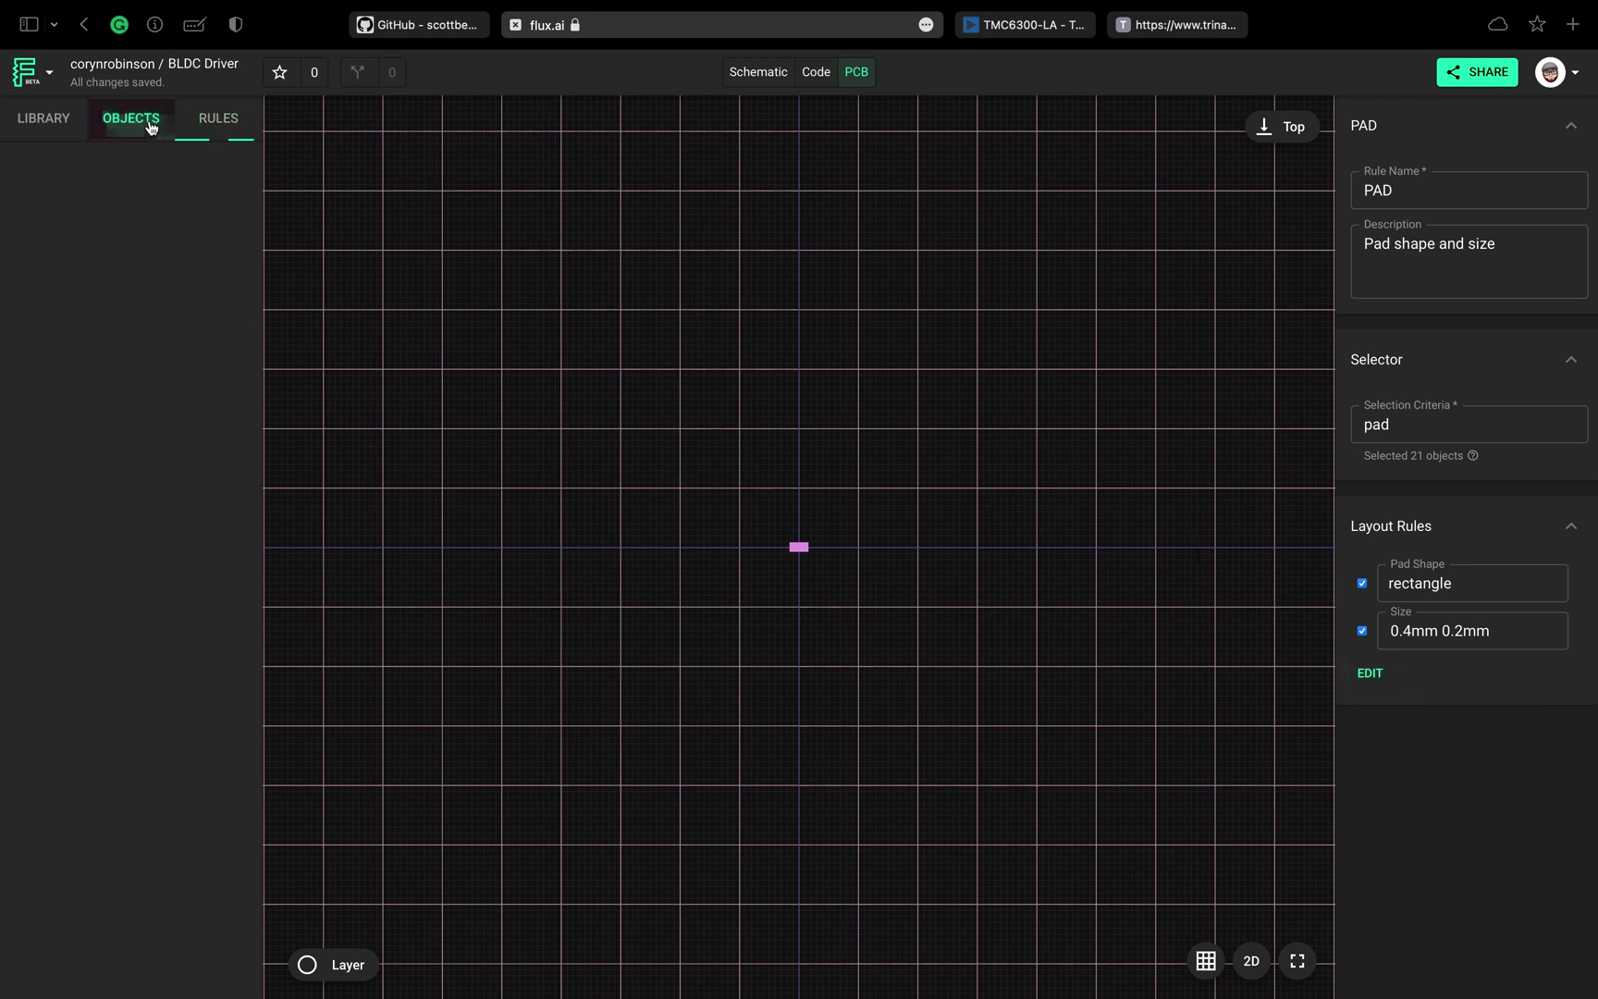
pyautogui.click(31, 235)
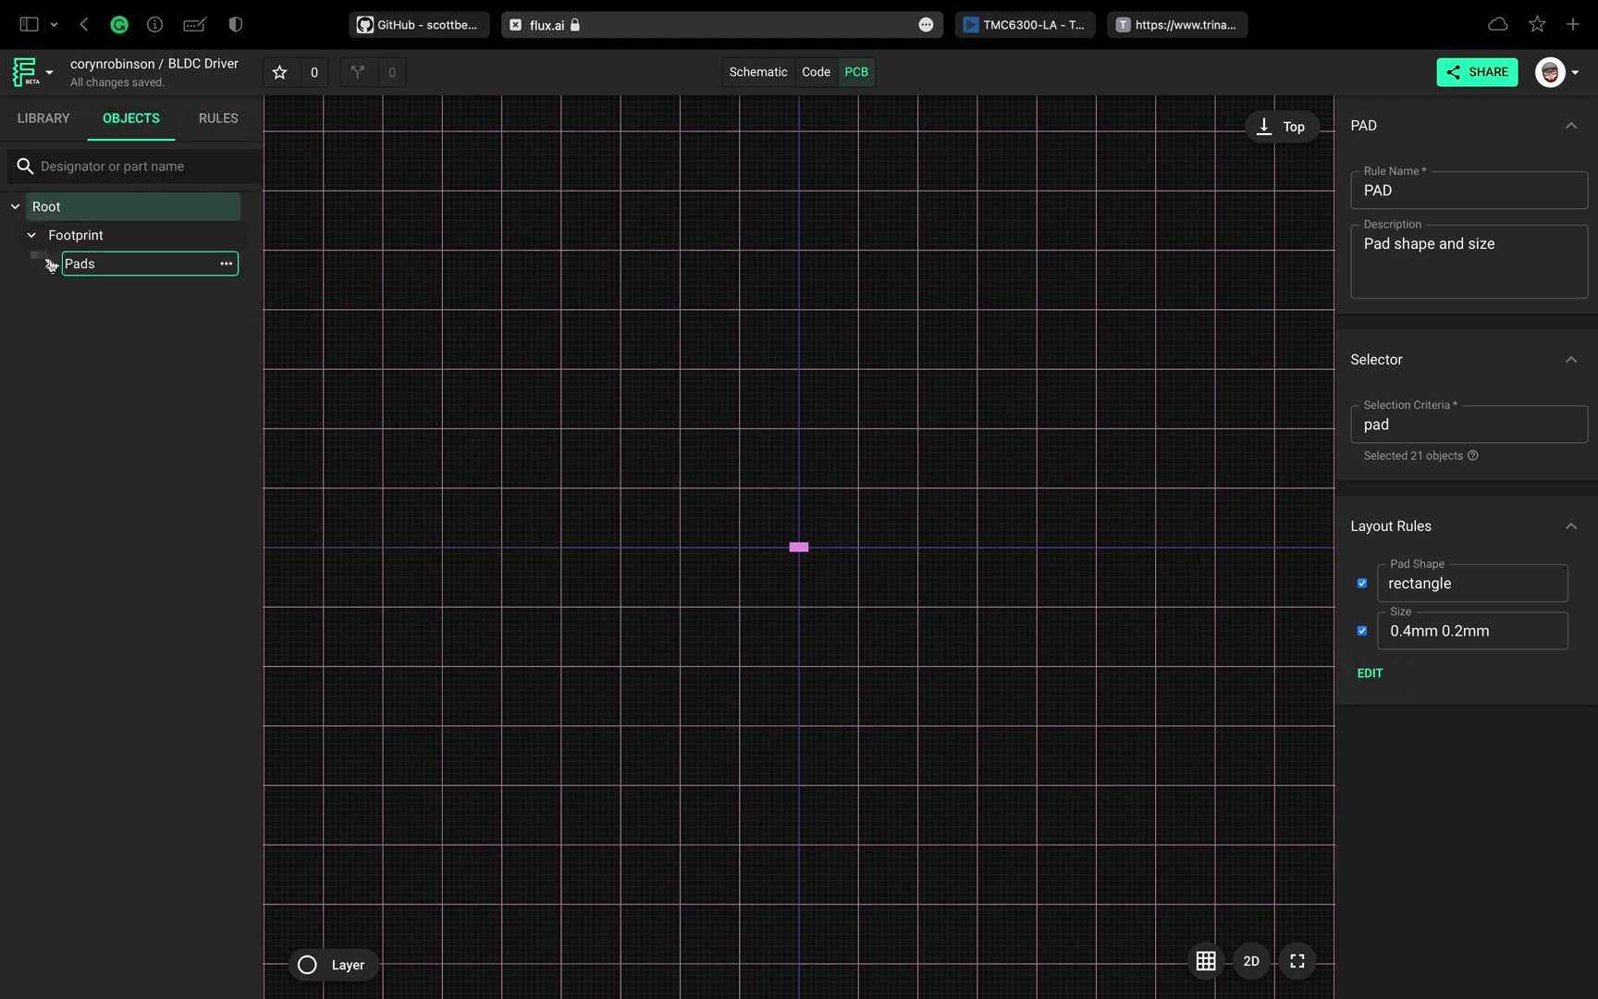
pyautogui.click(49, 265)
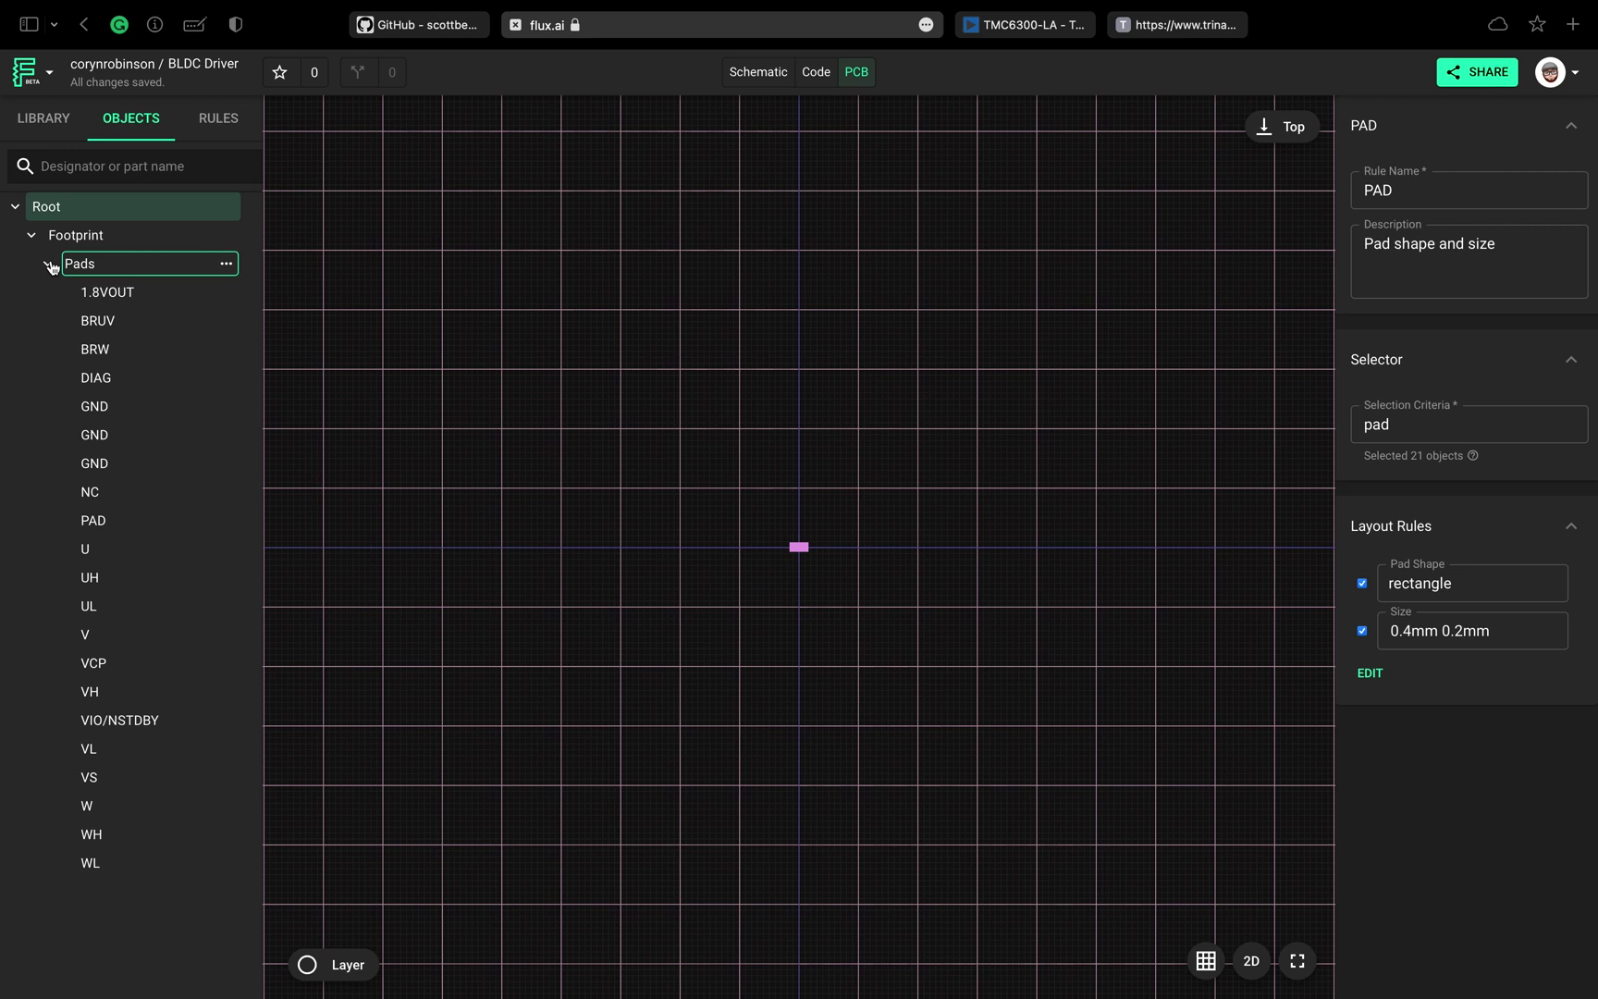
pyautogui.click(102, 294)
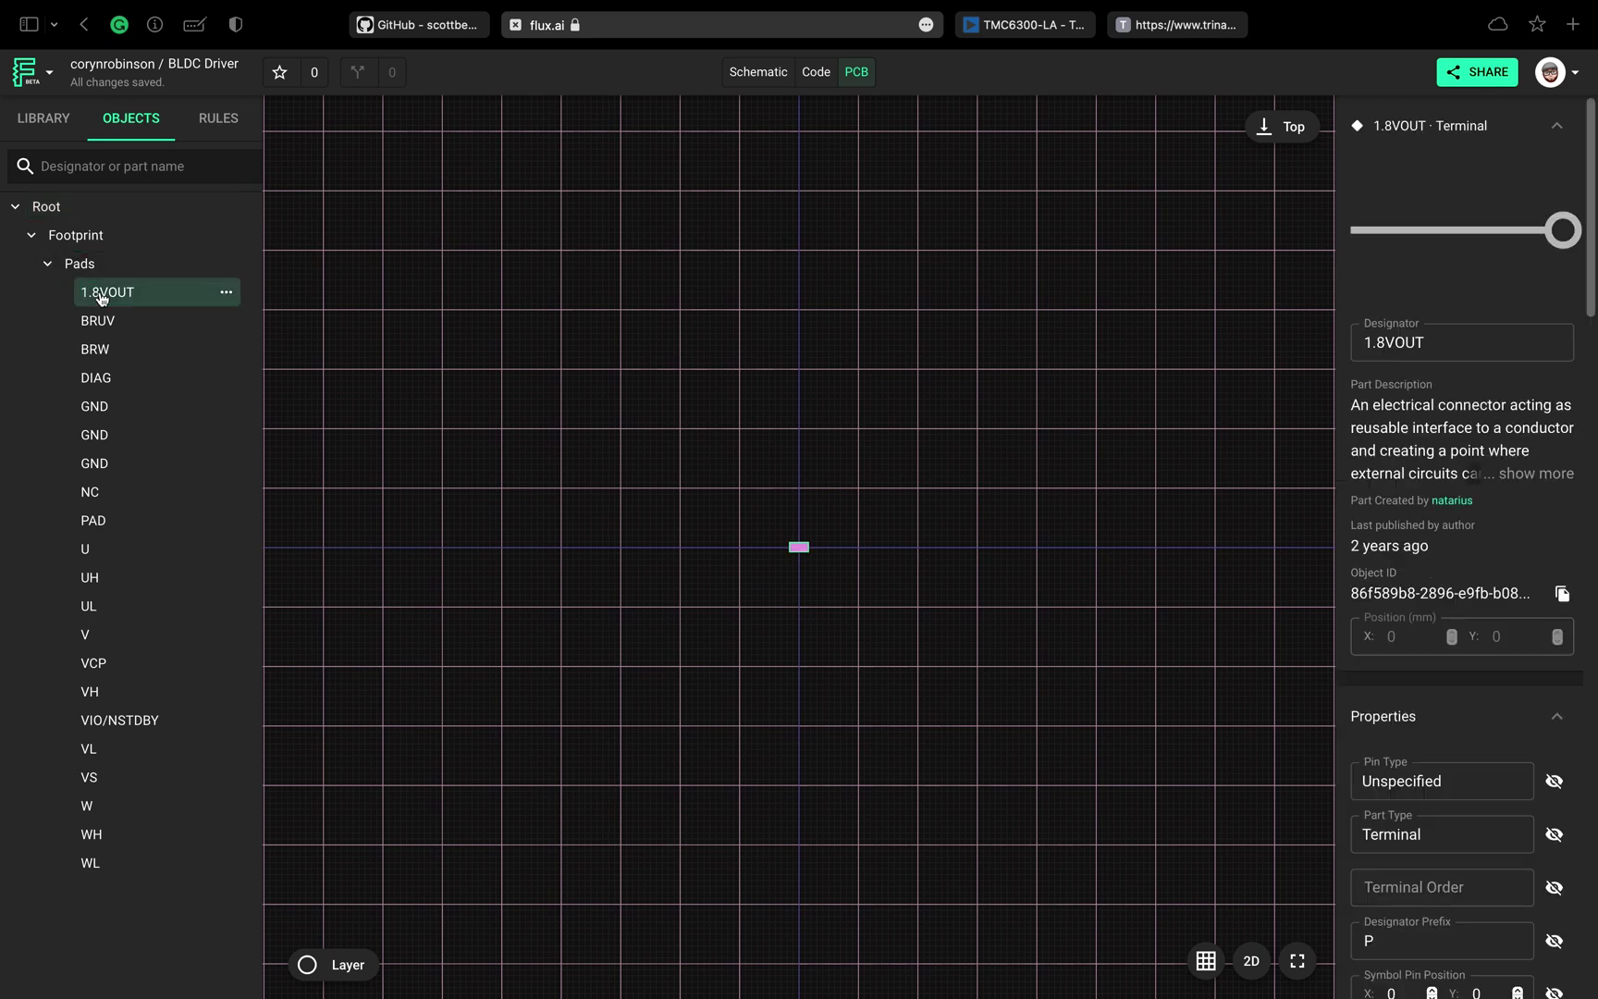
# - Add the Position property to the W pad's object-specific layout rules
pyautogui.click(114, 806)
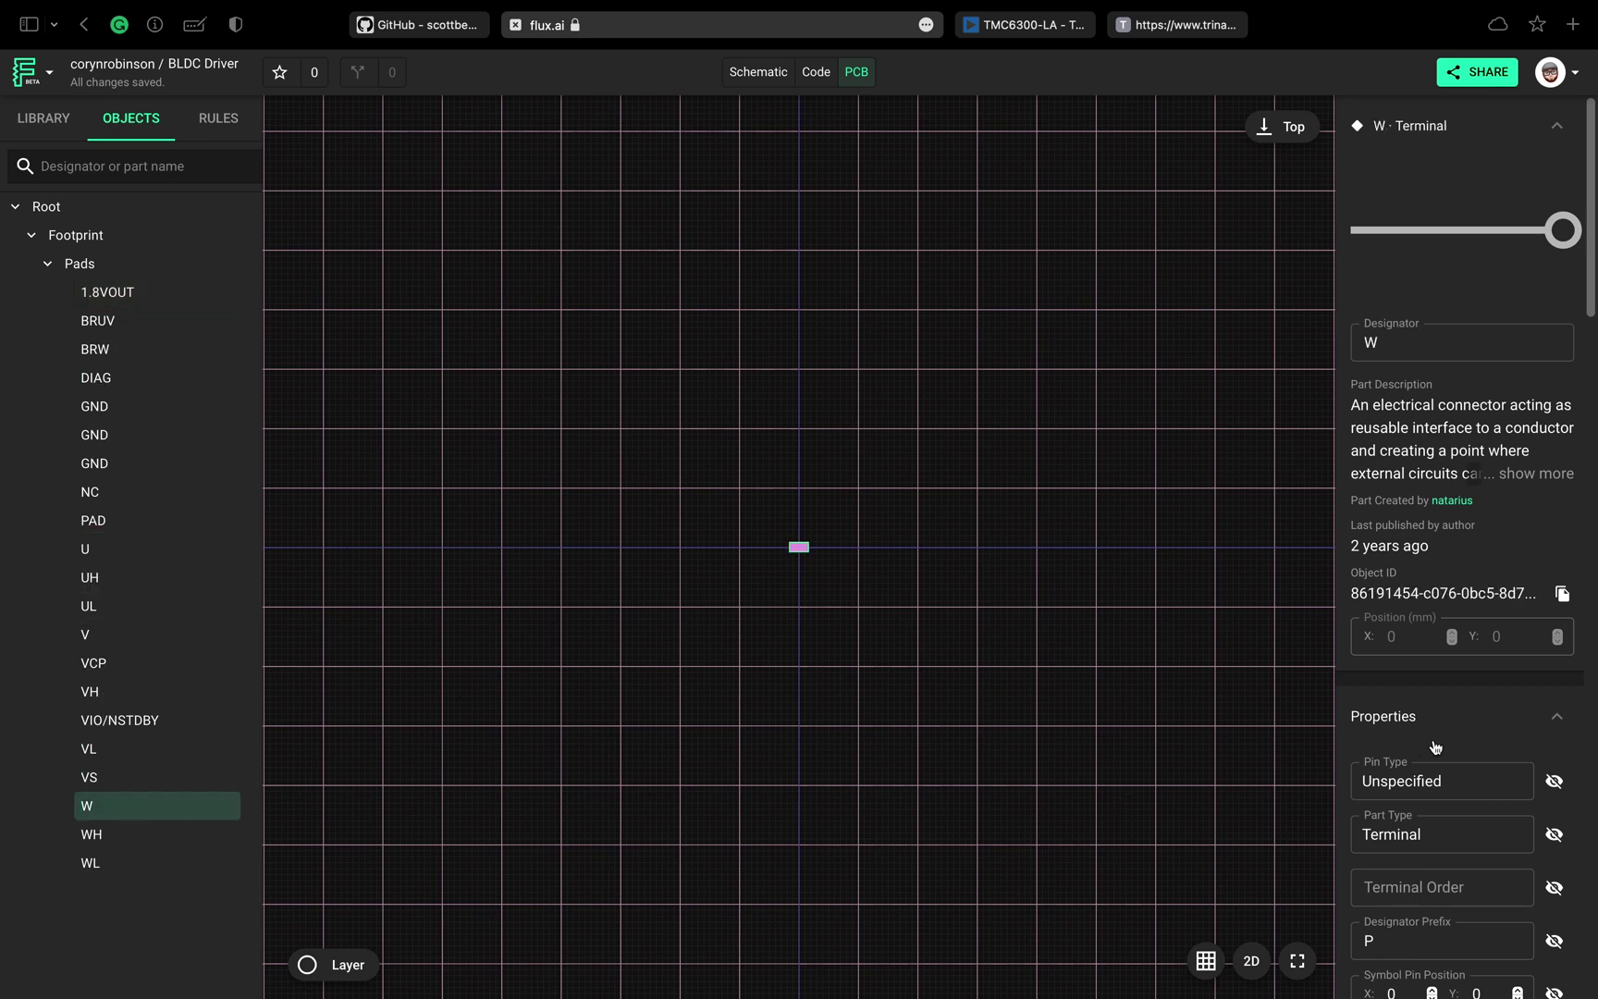
pyautogui.scroll(-3, 1435, 747)
pyautogui.scroll(-1, 1434, 748)
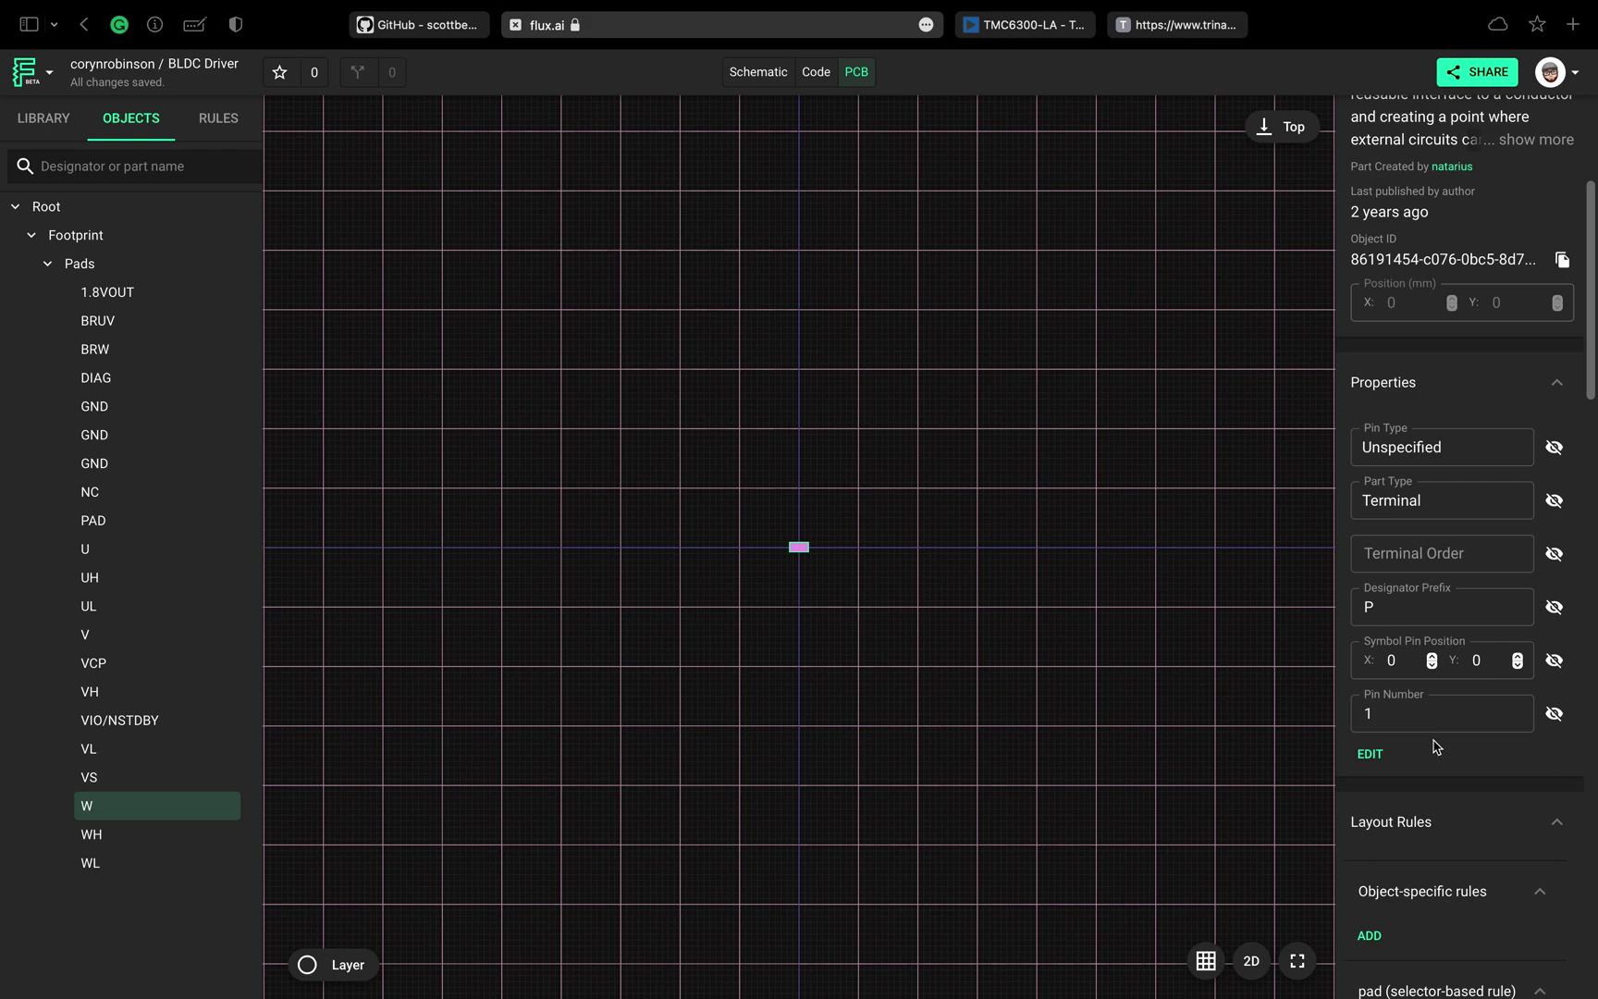
pyautogui.scroll(-3, 1435, 745)
pyautogui.click(1370, 705)
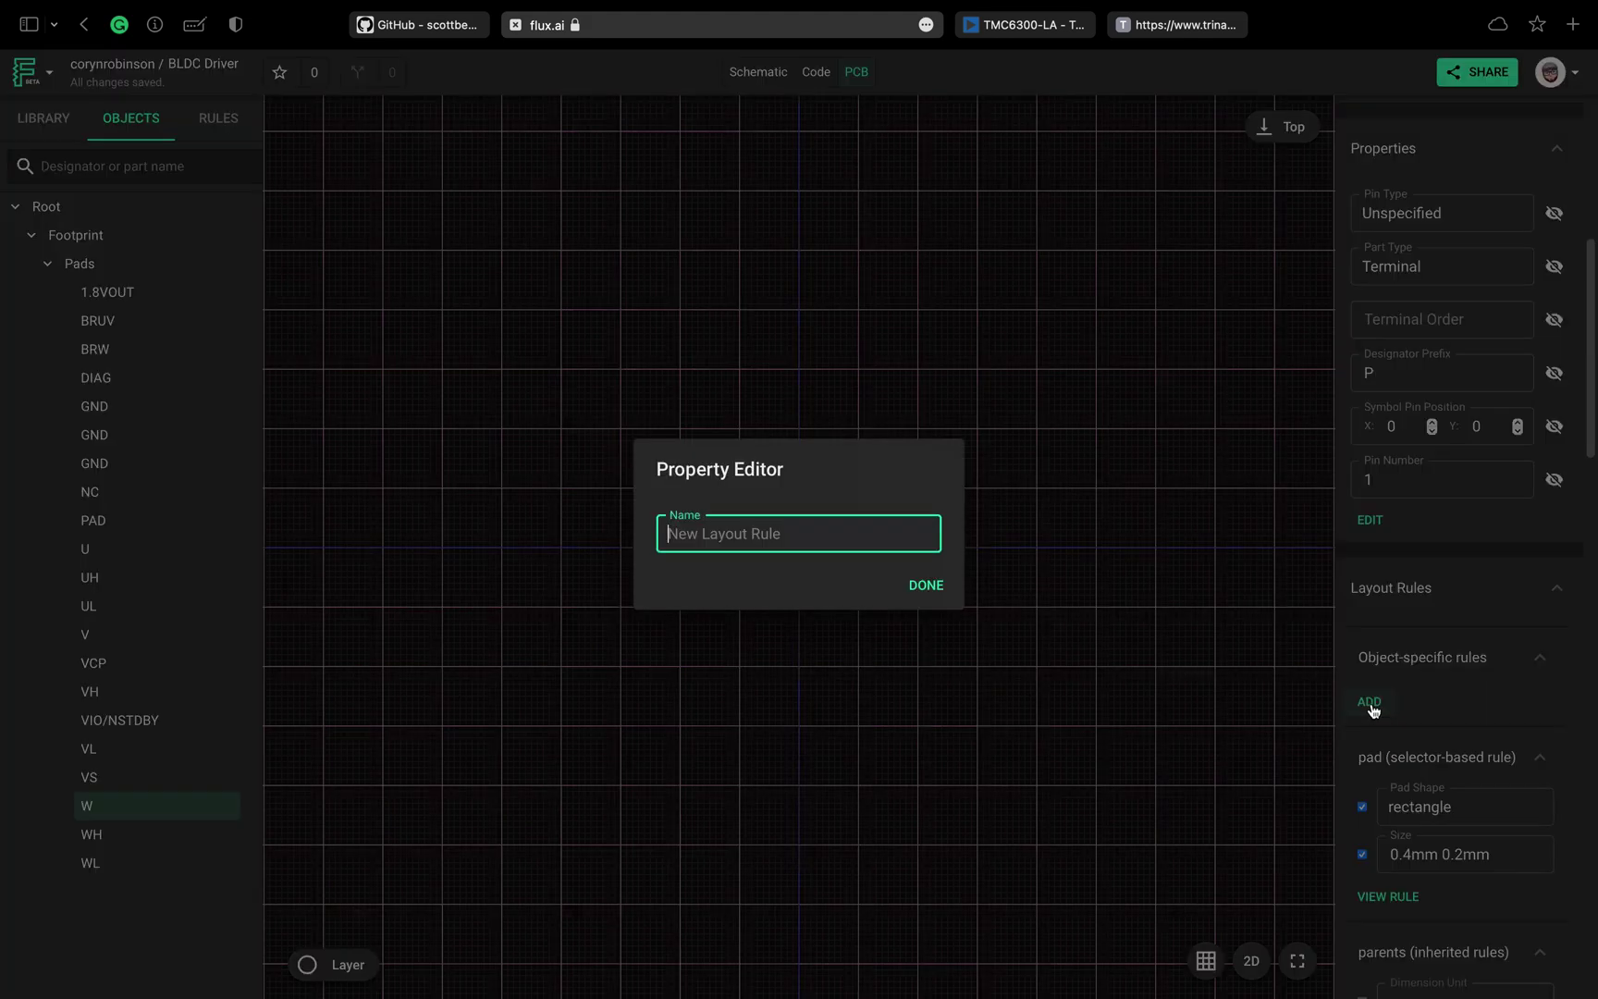
pyautogui.click(885, 542)
pyautogui.write('po')
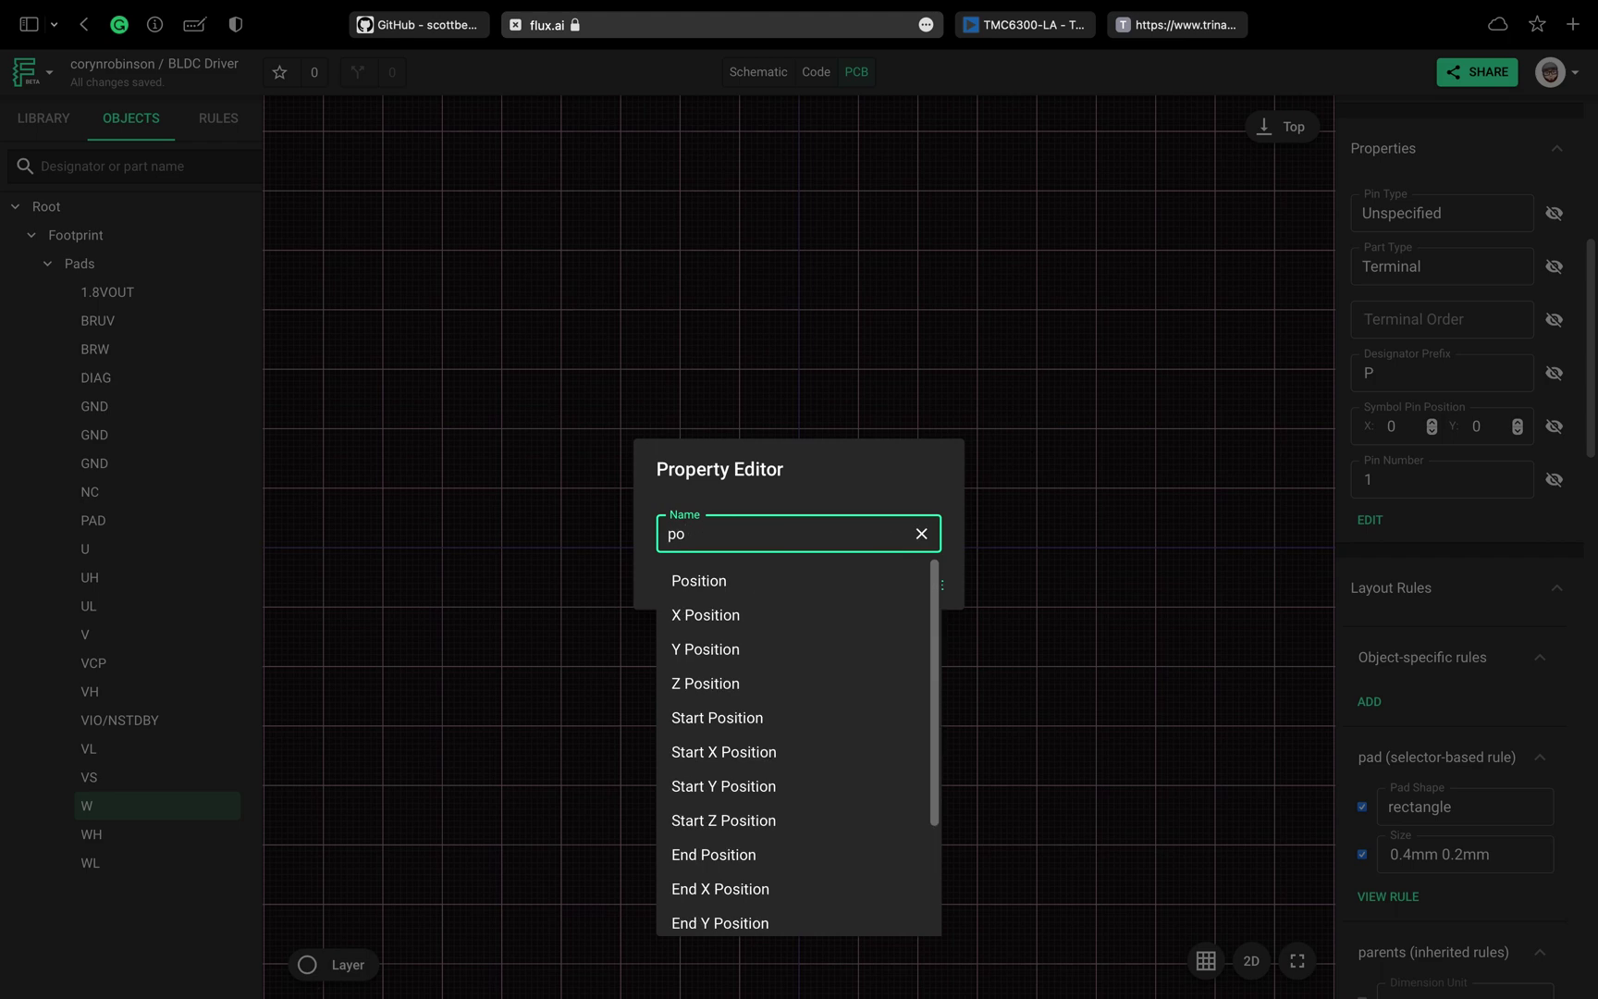
pyautogui.write('s')
pyautogui.press('Down')
pyautogui.press('Return')
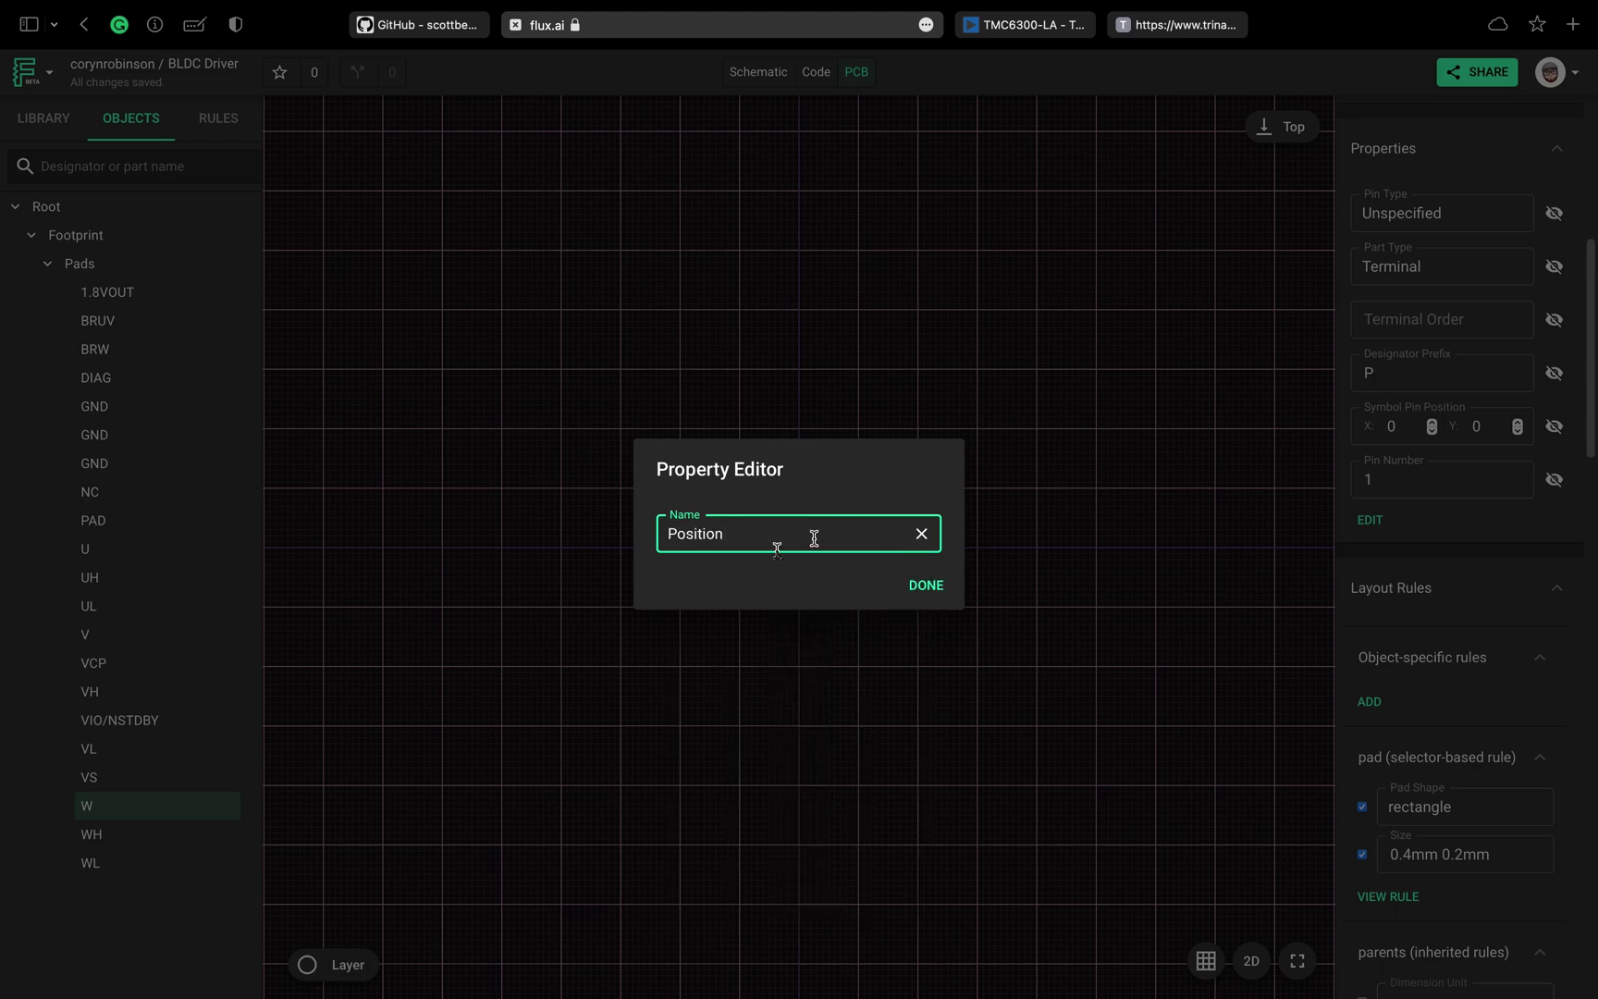
pyautogui.click(925, 585)
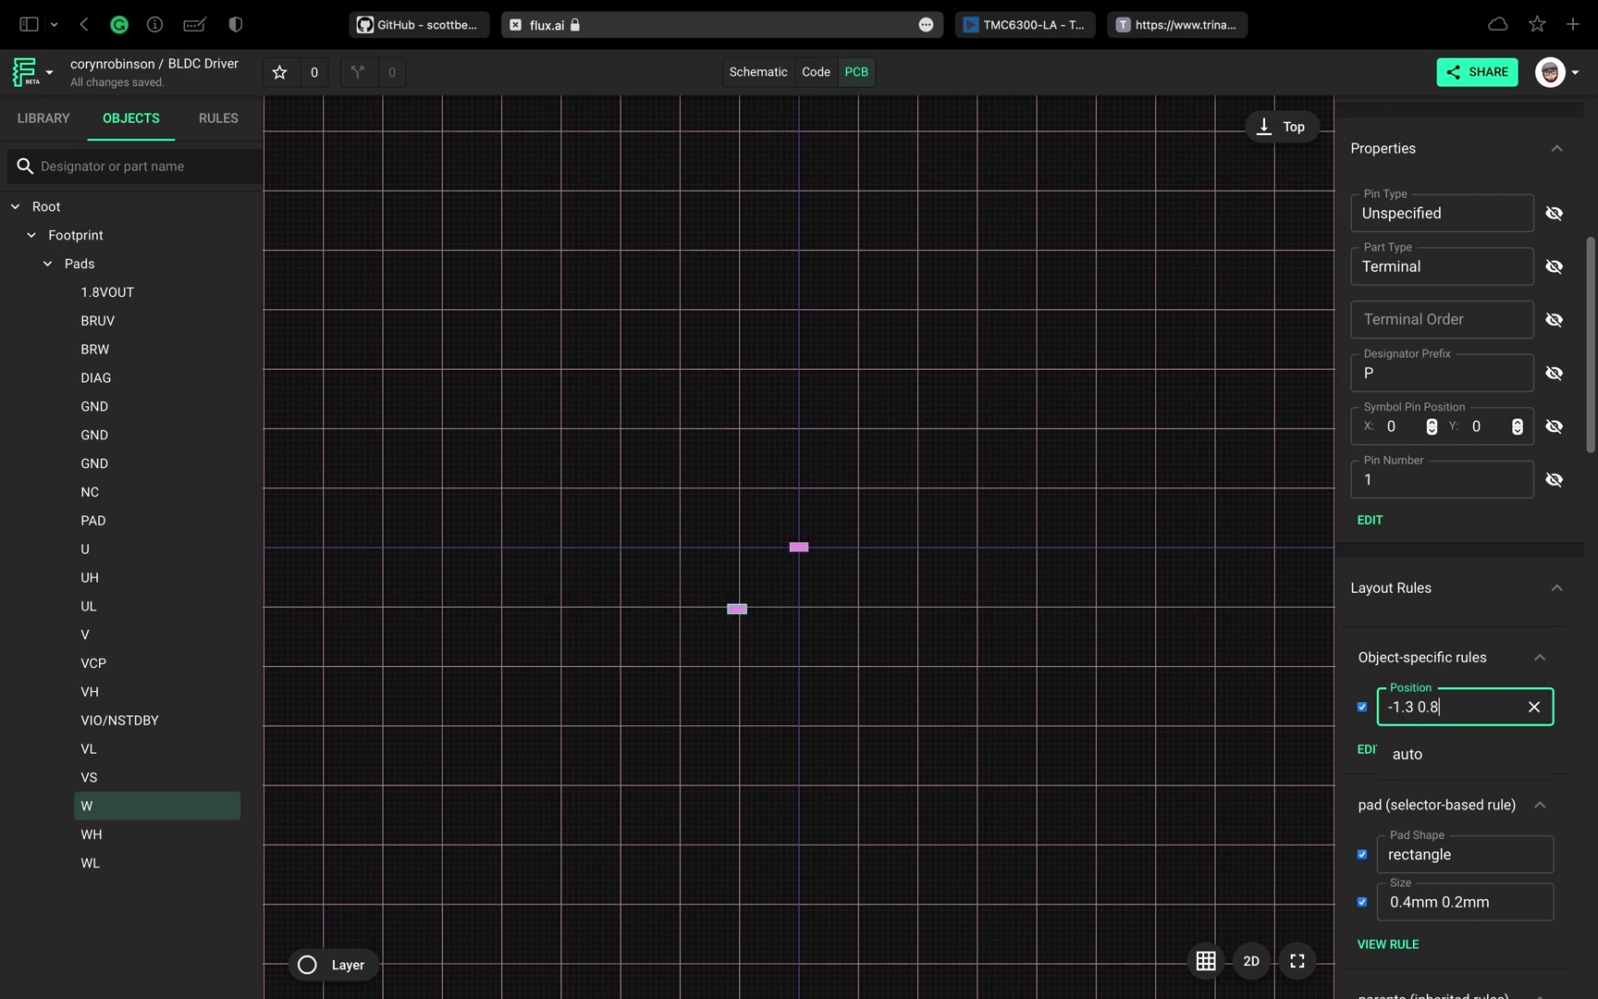
# - Commit -1.3 0.8 as the W pad's Position and add the Position property to the VCP pad's object-specific rules
pyautogui.click(1570, 698)
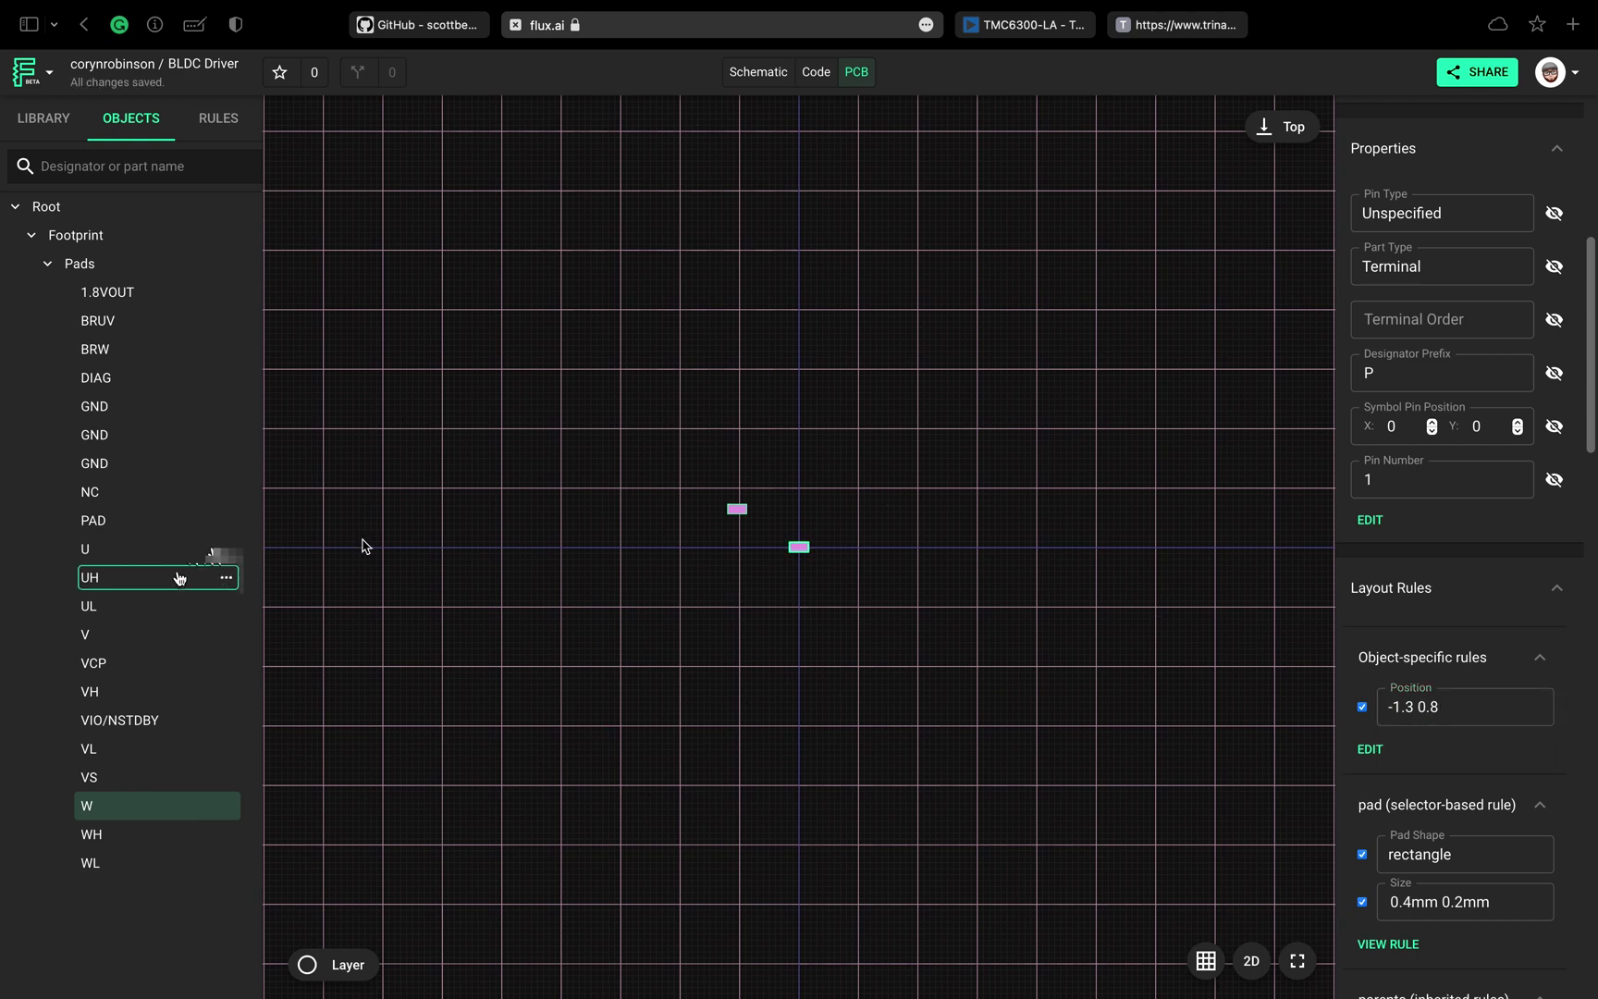
pyautogui.click(153, 666)
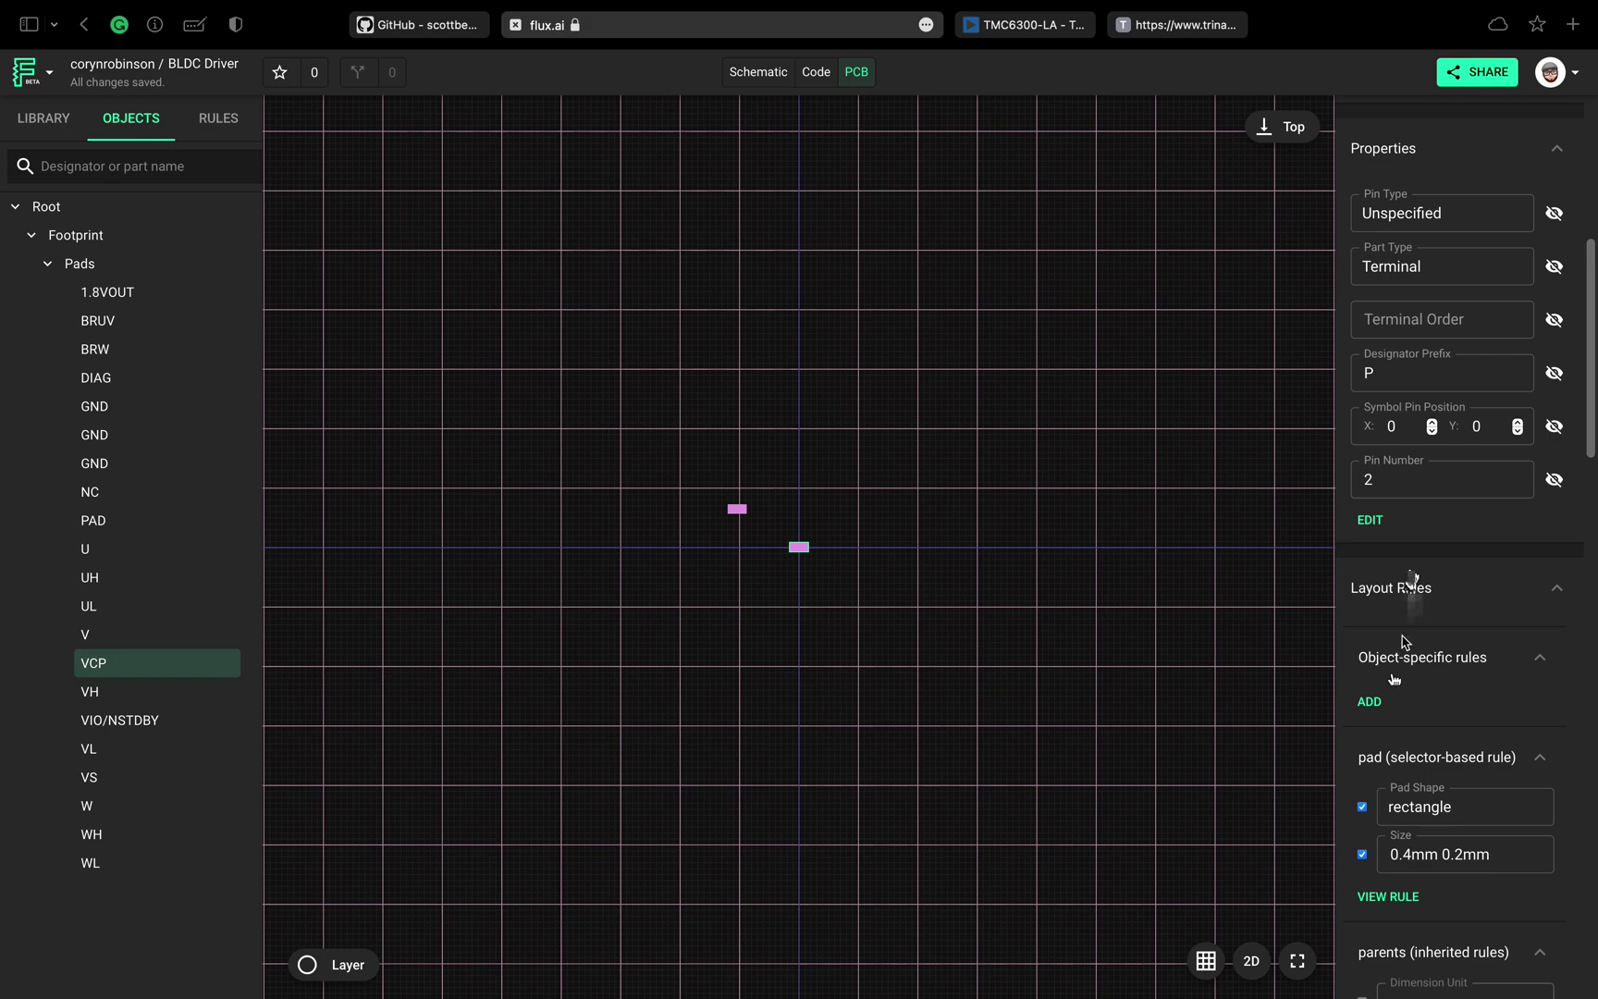
pyautogui.click(1369, 701)
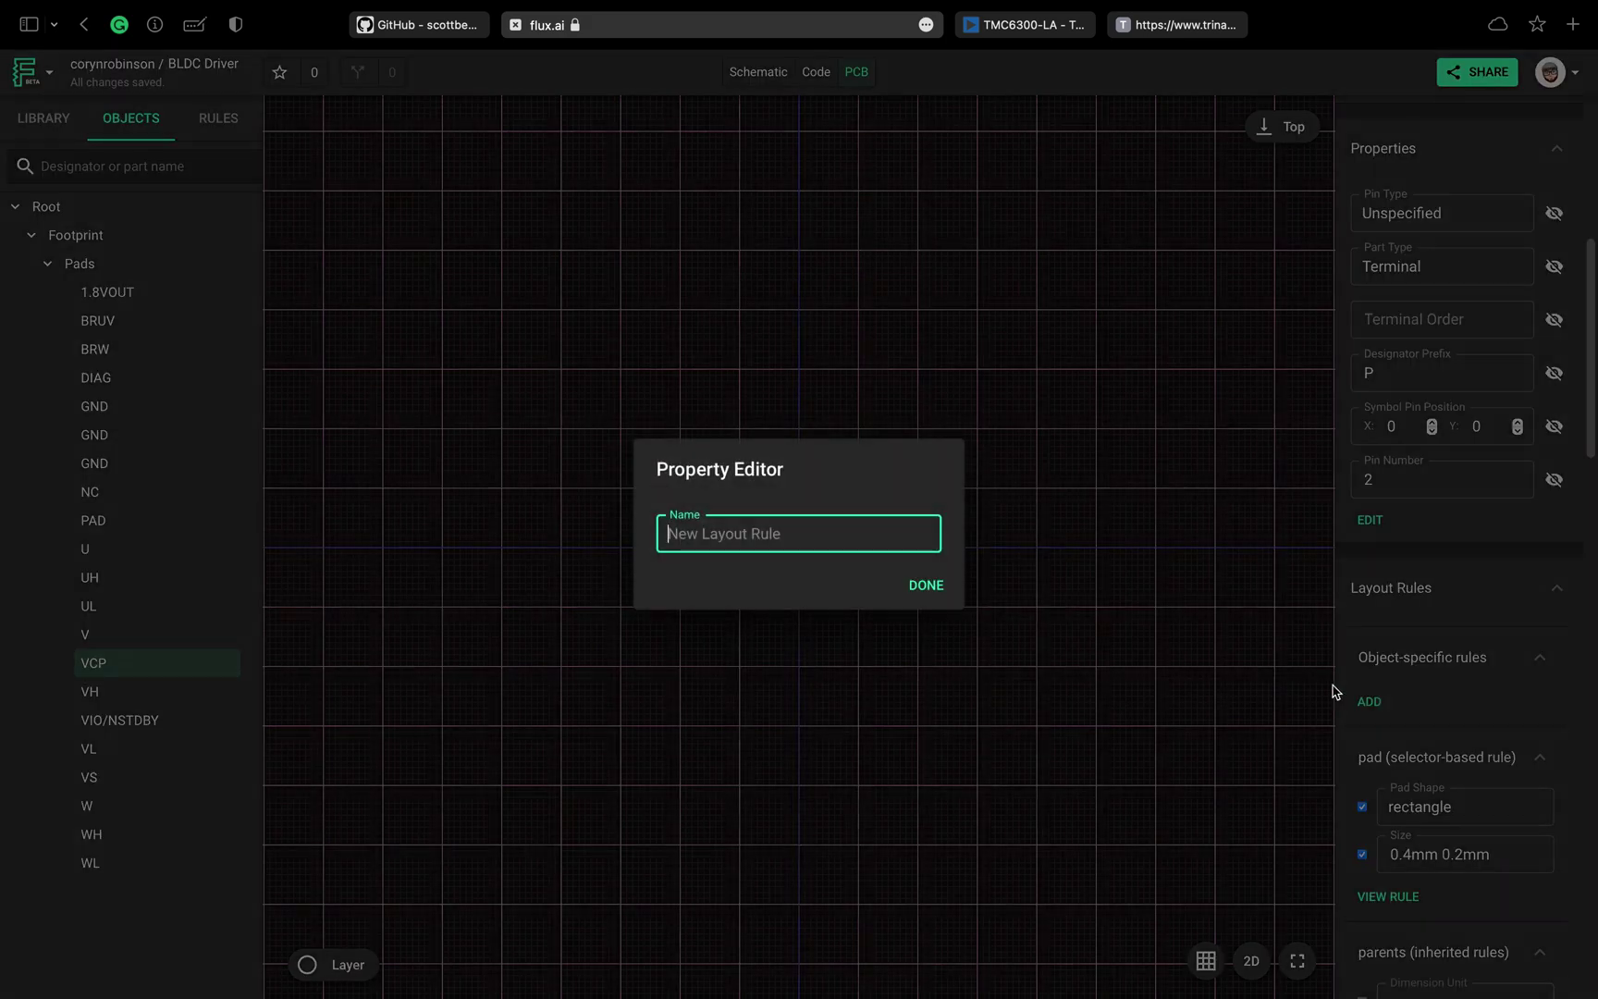
pyautogui.write('pos')
pyautogui.press('Return')
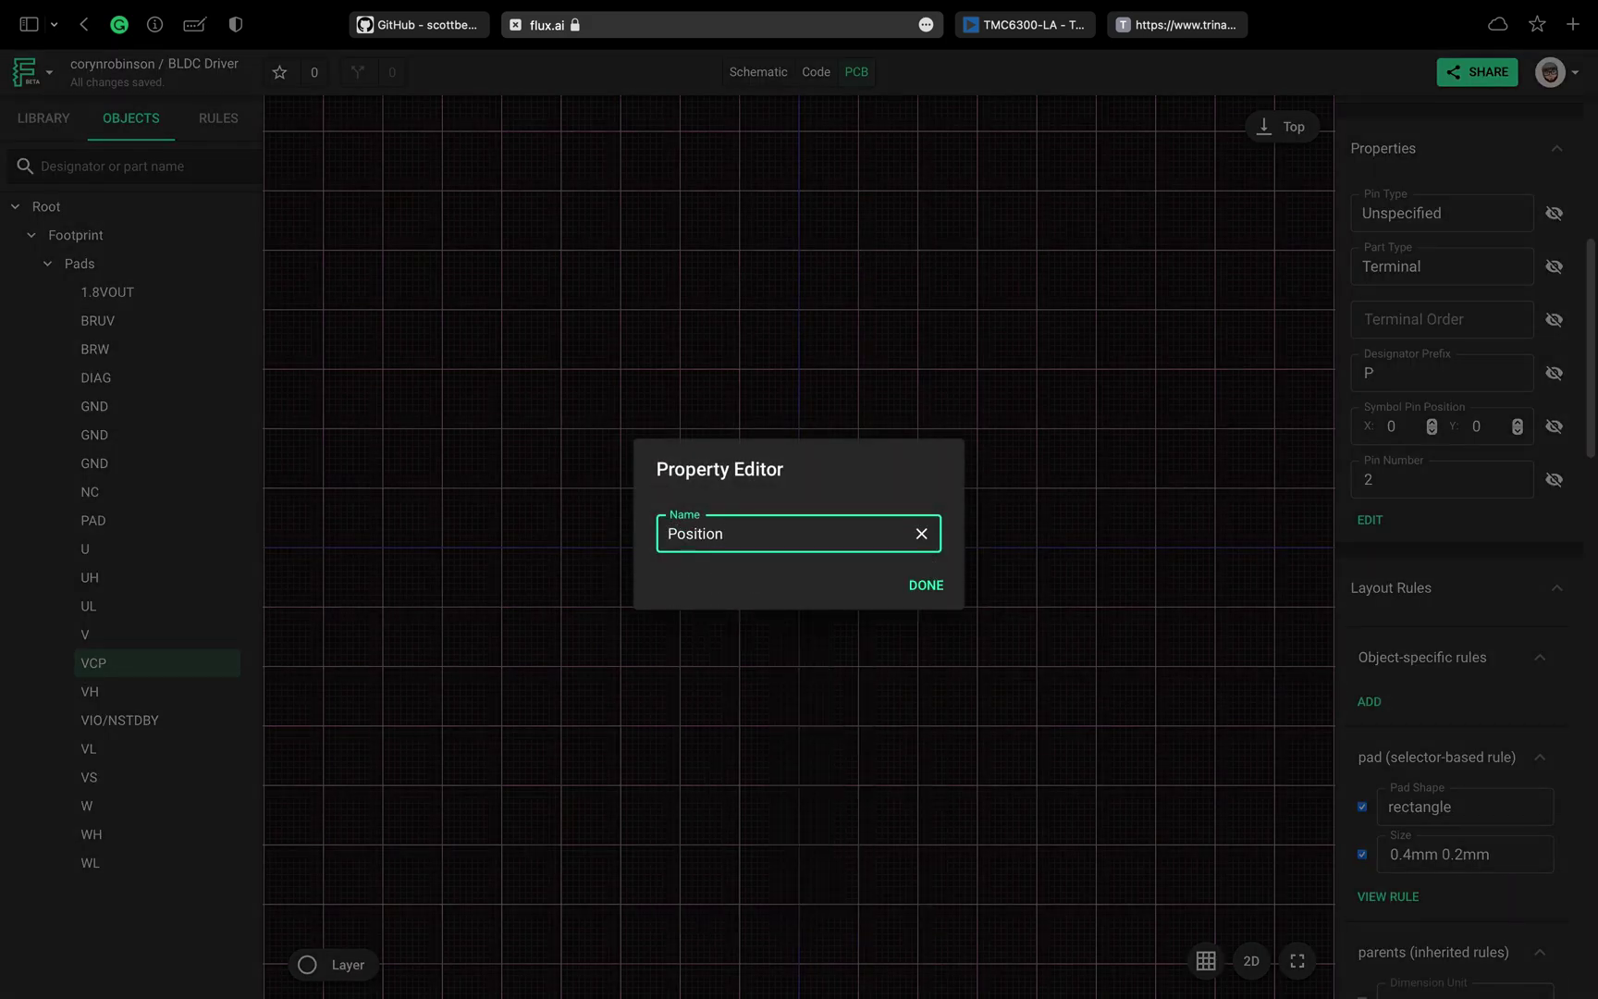
pyautogui.click(926, 585)
# - Set the VCP pad's Position to -1.3 0.4
pyautogui.click(1439, 712)
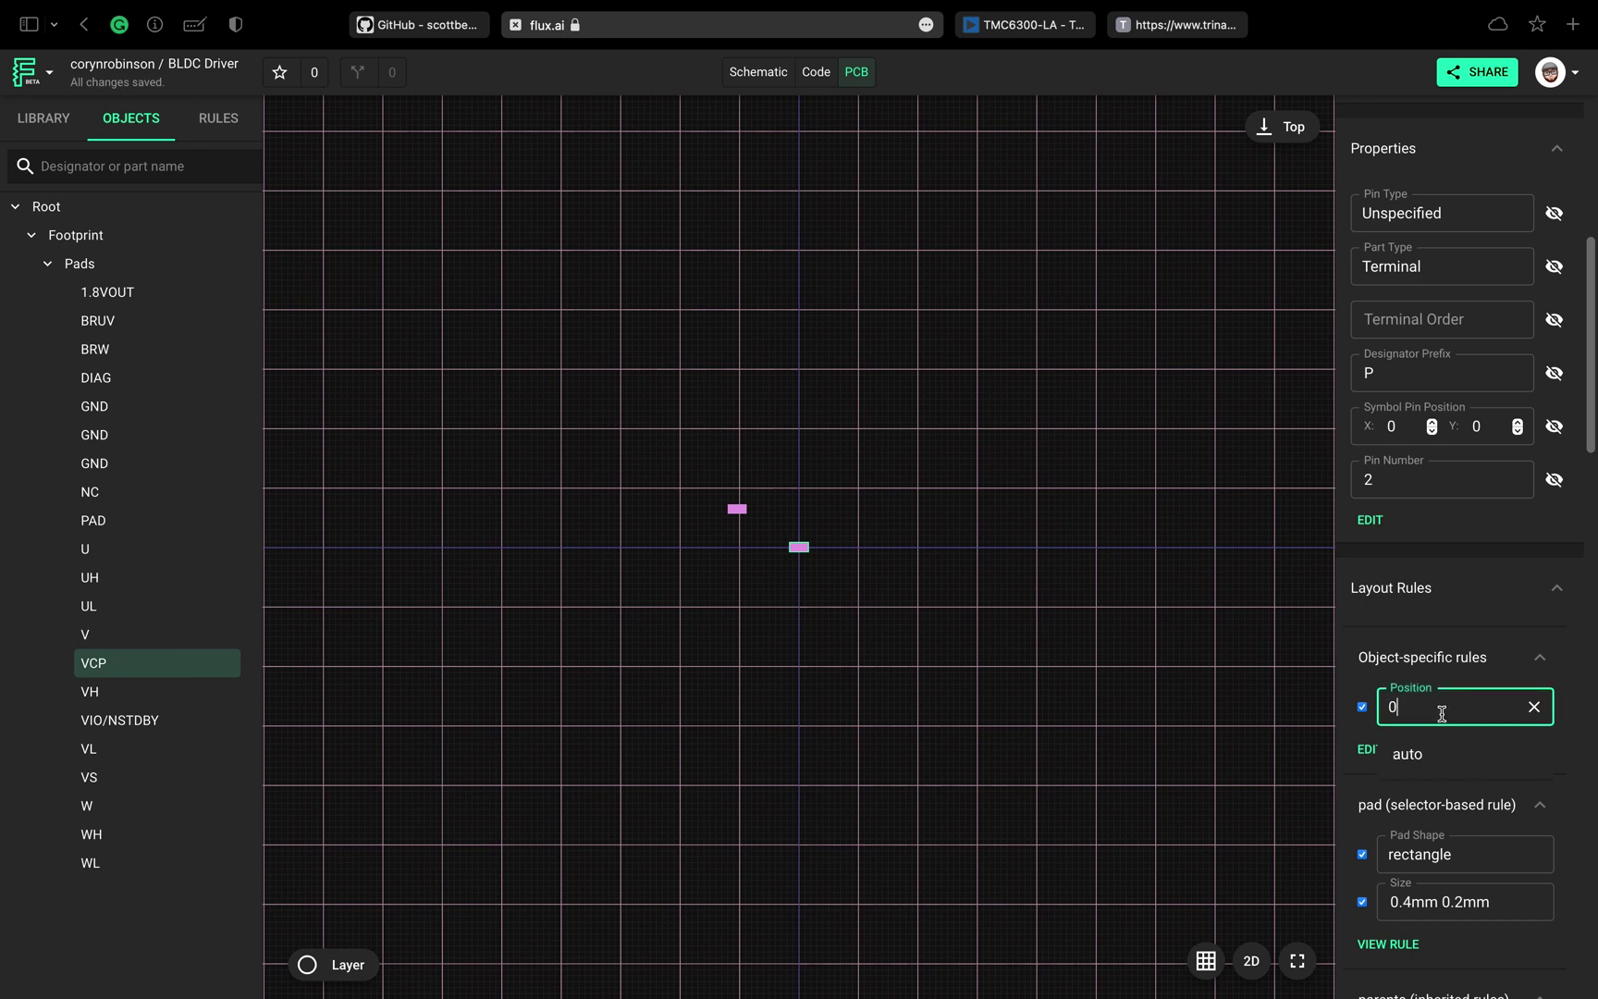
pyautogui.write('-1.3 0')
pyautogui.press('Left')
pyautogui.press('BackSpace')
pyautogui.write('0.')
pyautogui.click(1576, 706)
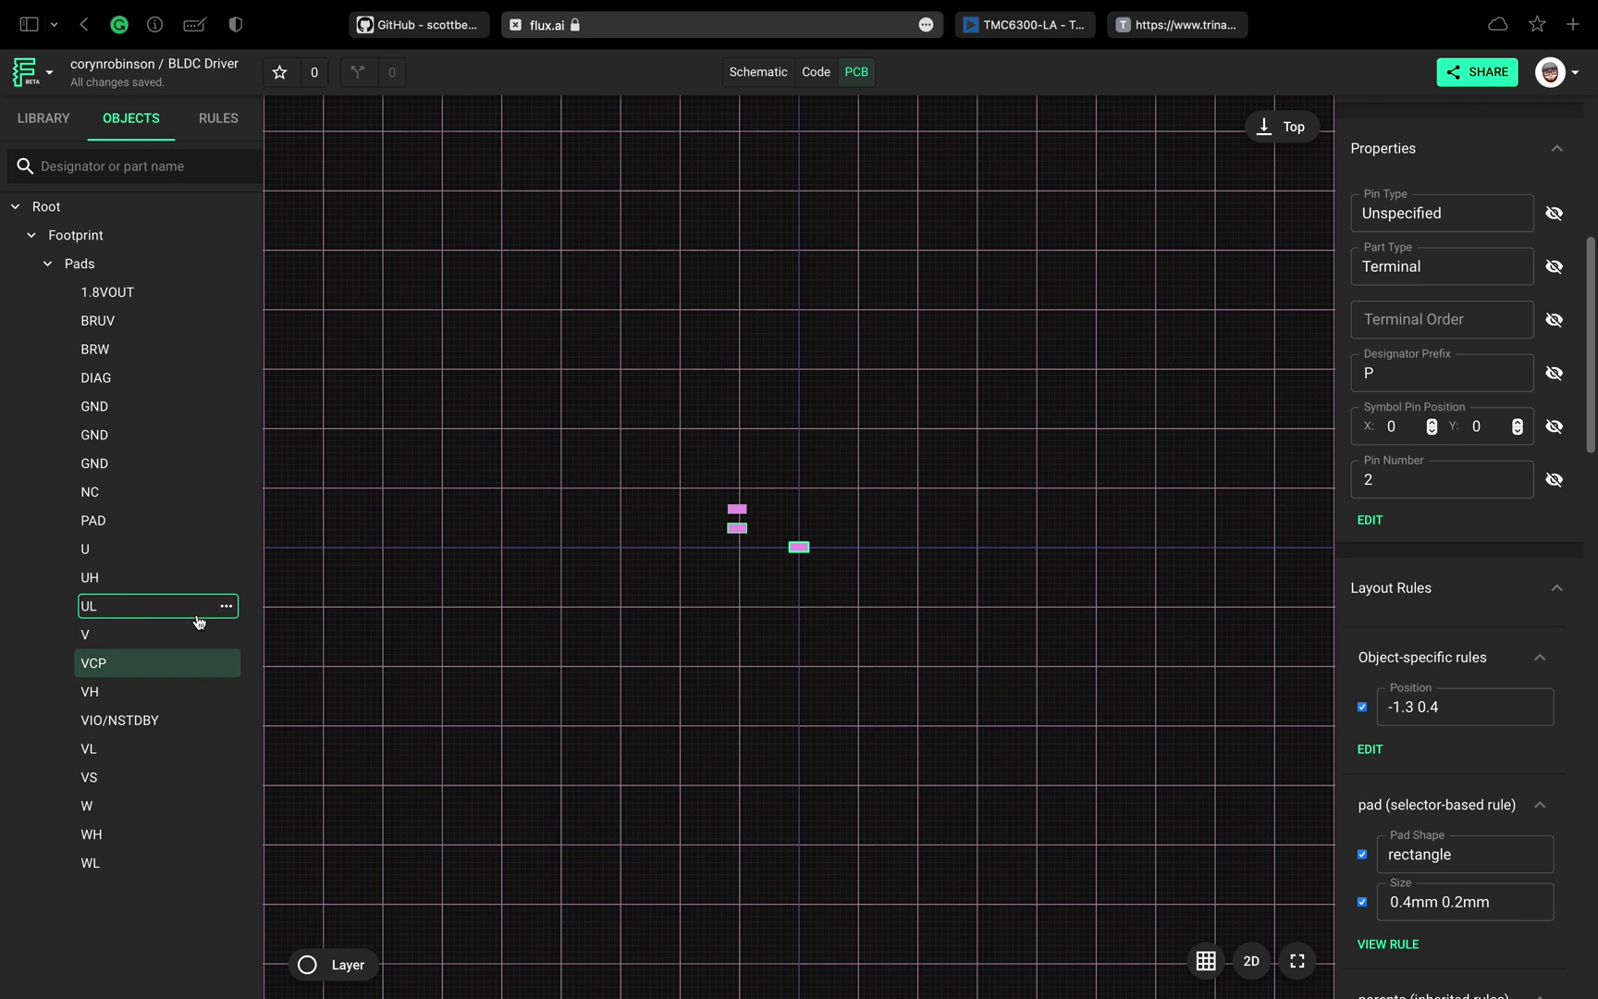
# - Position the UH pad directly below VCP, the VH pad at -1.3 -0.4 and the WH pad at -1.3 -0.8
pyautogui.click(190, 579)
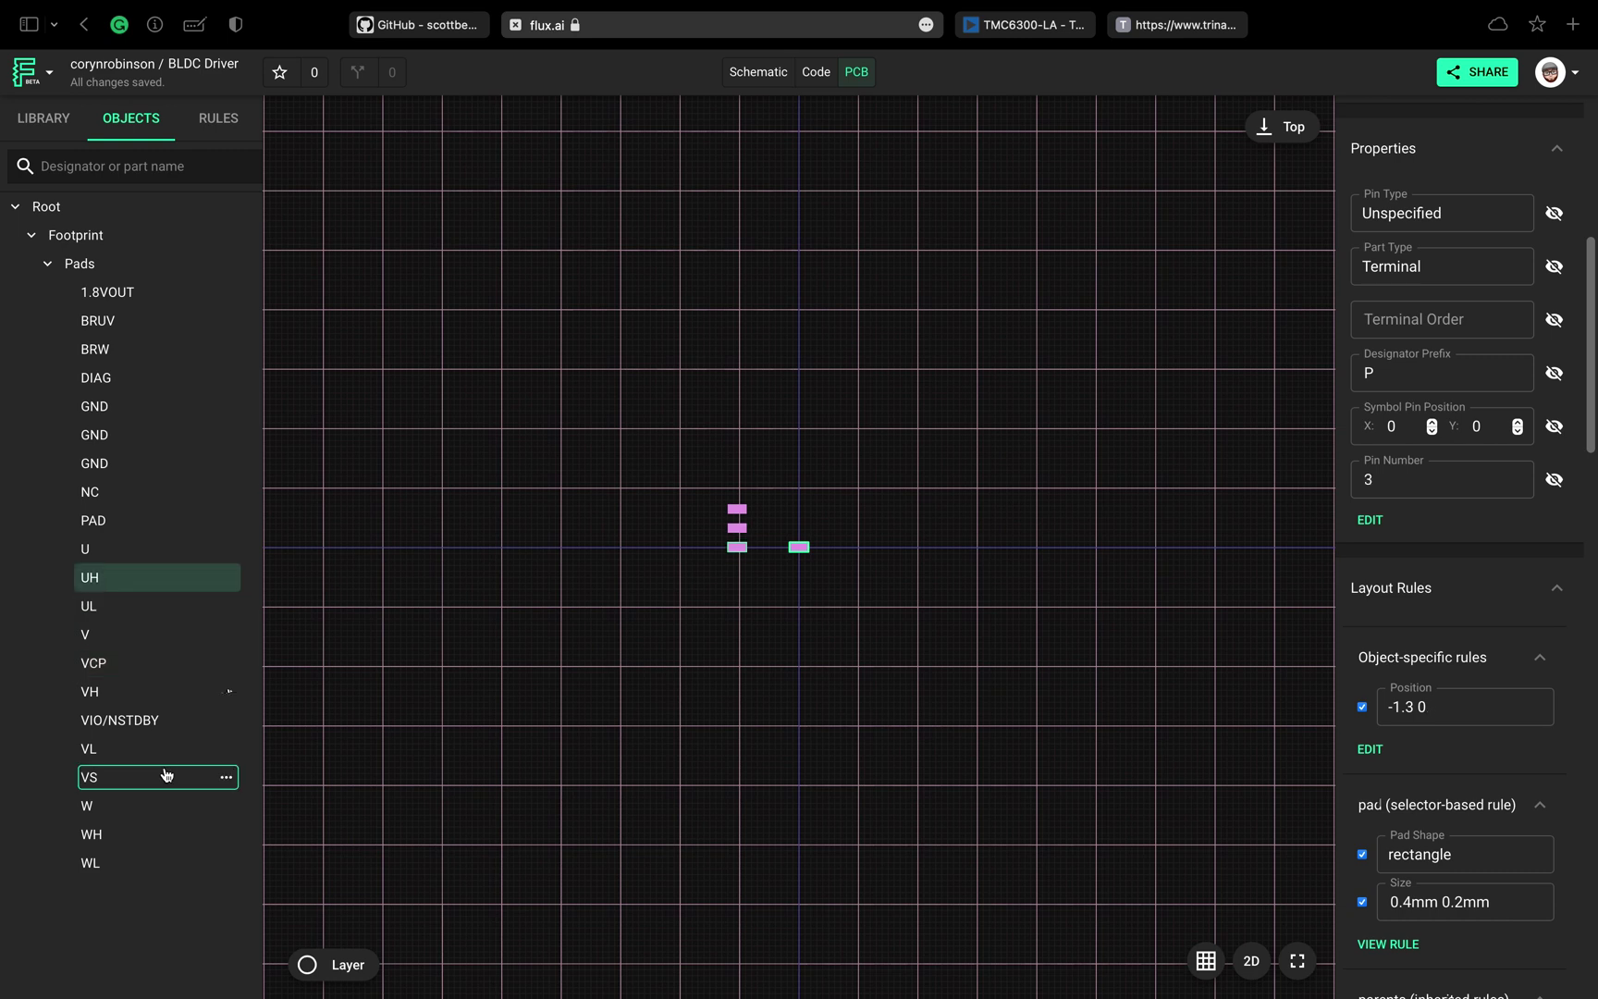
pyautogui.click(168, 692)
pyautogui.write('-1.3 -0.4')
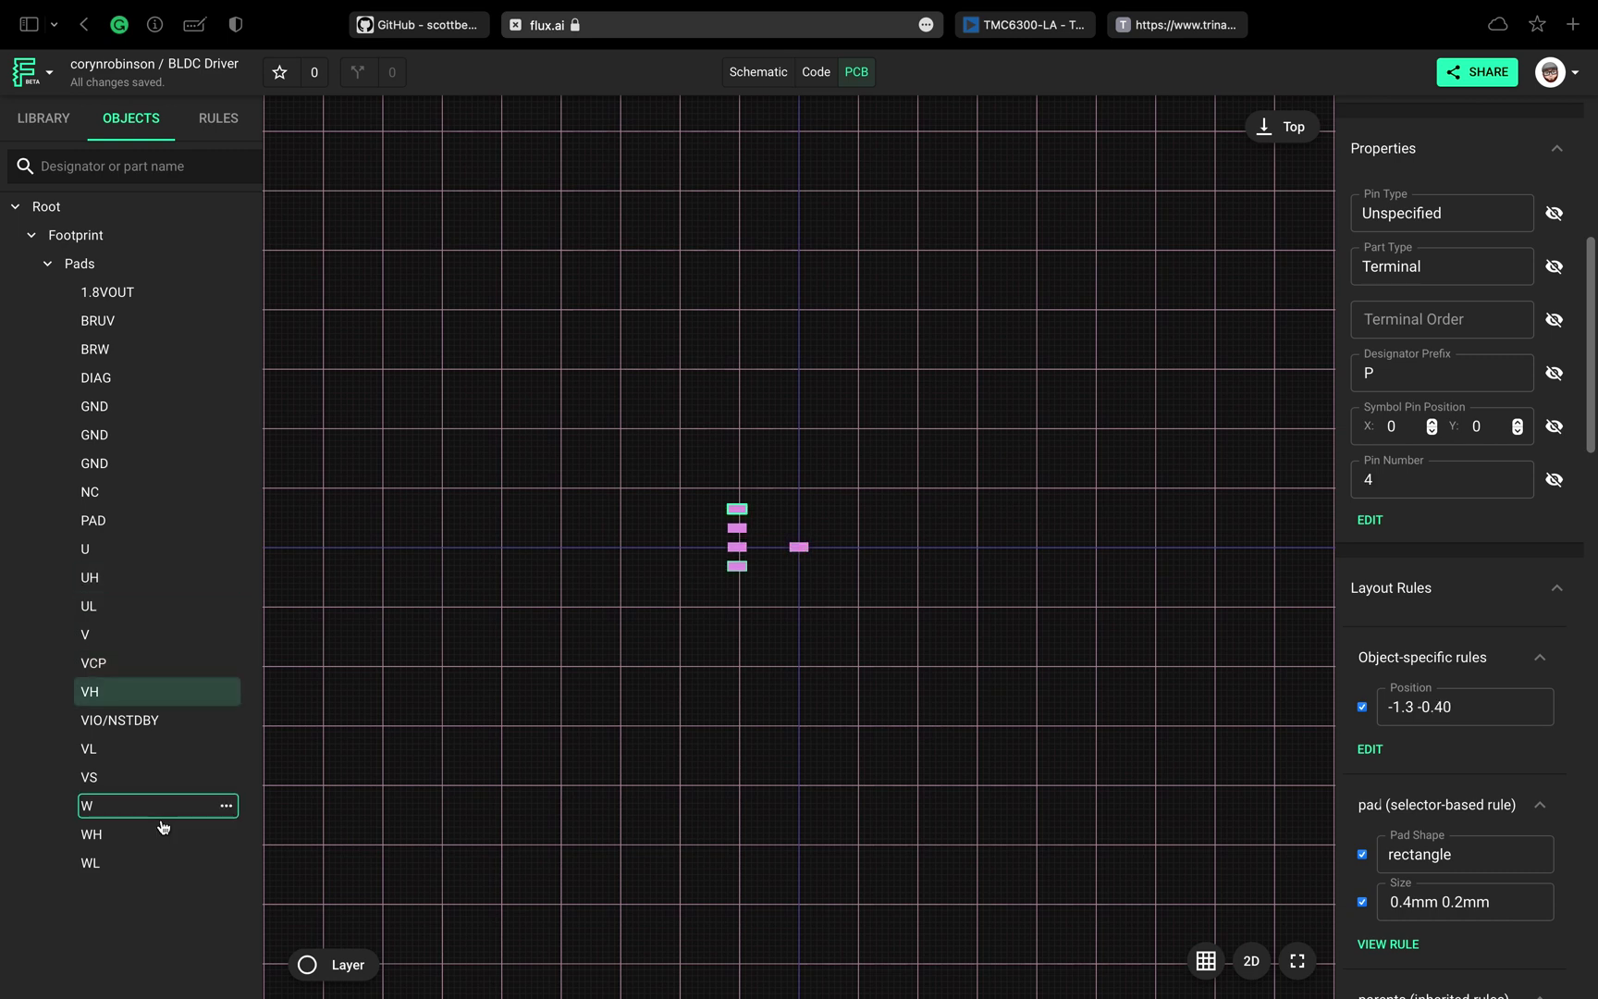
pyautogui.click(165, 834)
pyautogui.write('-1.3 -0.8')
# - Position the GND, DIAG and VIO/NSTDBY pads in the column opposite the W pad, with DIAG at 1.3 -0.4
pyautogui.click(184, 409)
pyautogui.click(185, 463)
pyautogui.click(185, 377)
pyautogui.write('1.3 -0.4')
pyautogui.click(205, 728)
# - Arrange the remaining pads in rows above and below the centre, placing NC at -0.4 1.3 with a Z Rotation of 90
pyautogui.click(139, 491)
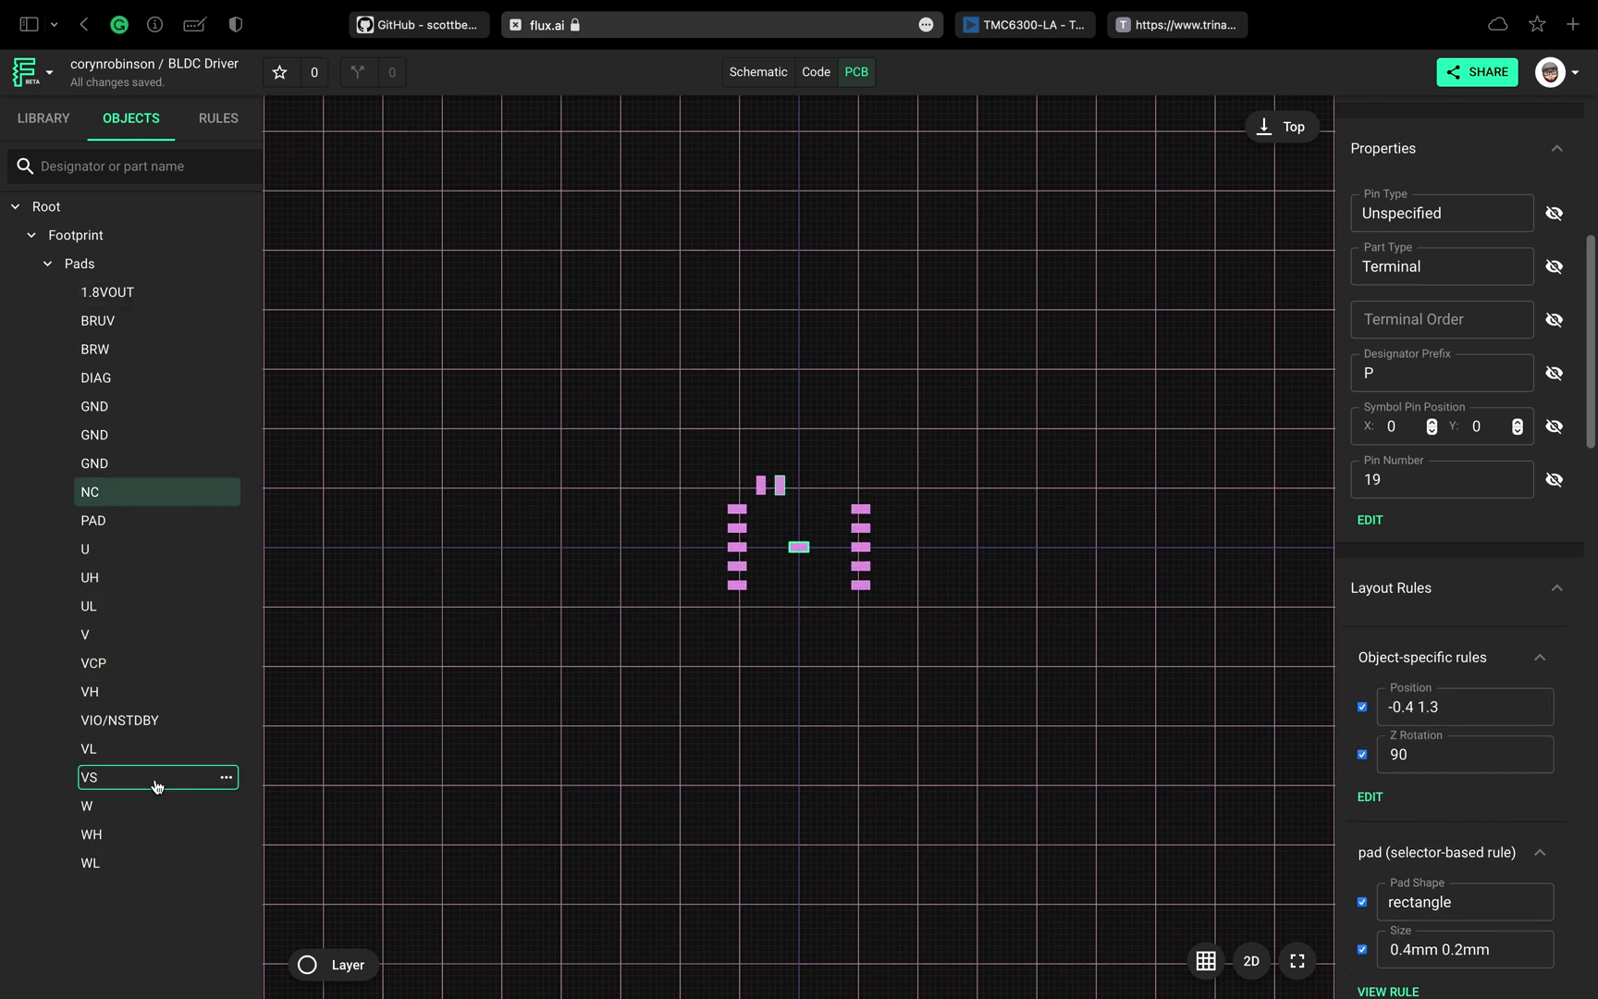
pyautogui.click(138, 634)
pyautogui.click(139, 606)
pyautogui.click(139, 406)
pyautogui.click(139, 435)
# - Add the Size property to the central PAD's object-specific rules and set it to 1.7
pyautogui.click(171, 520)
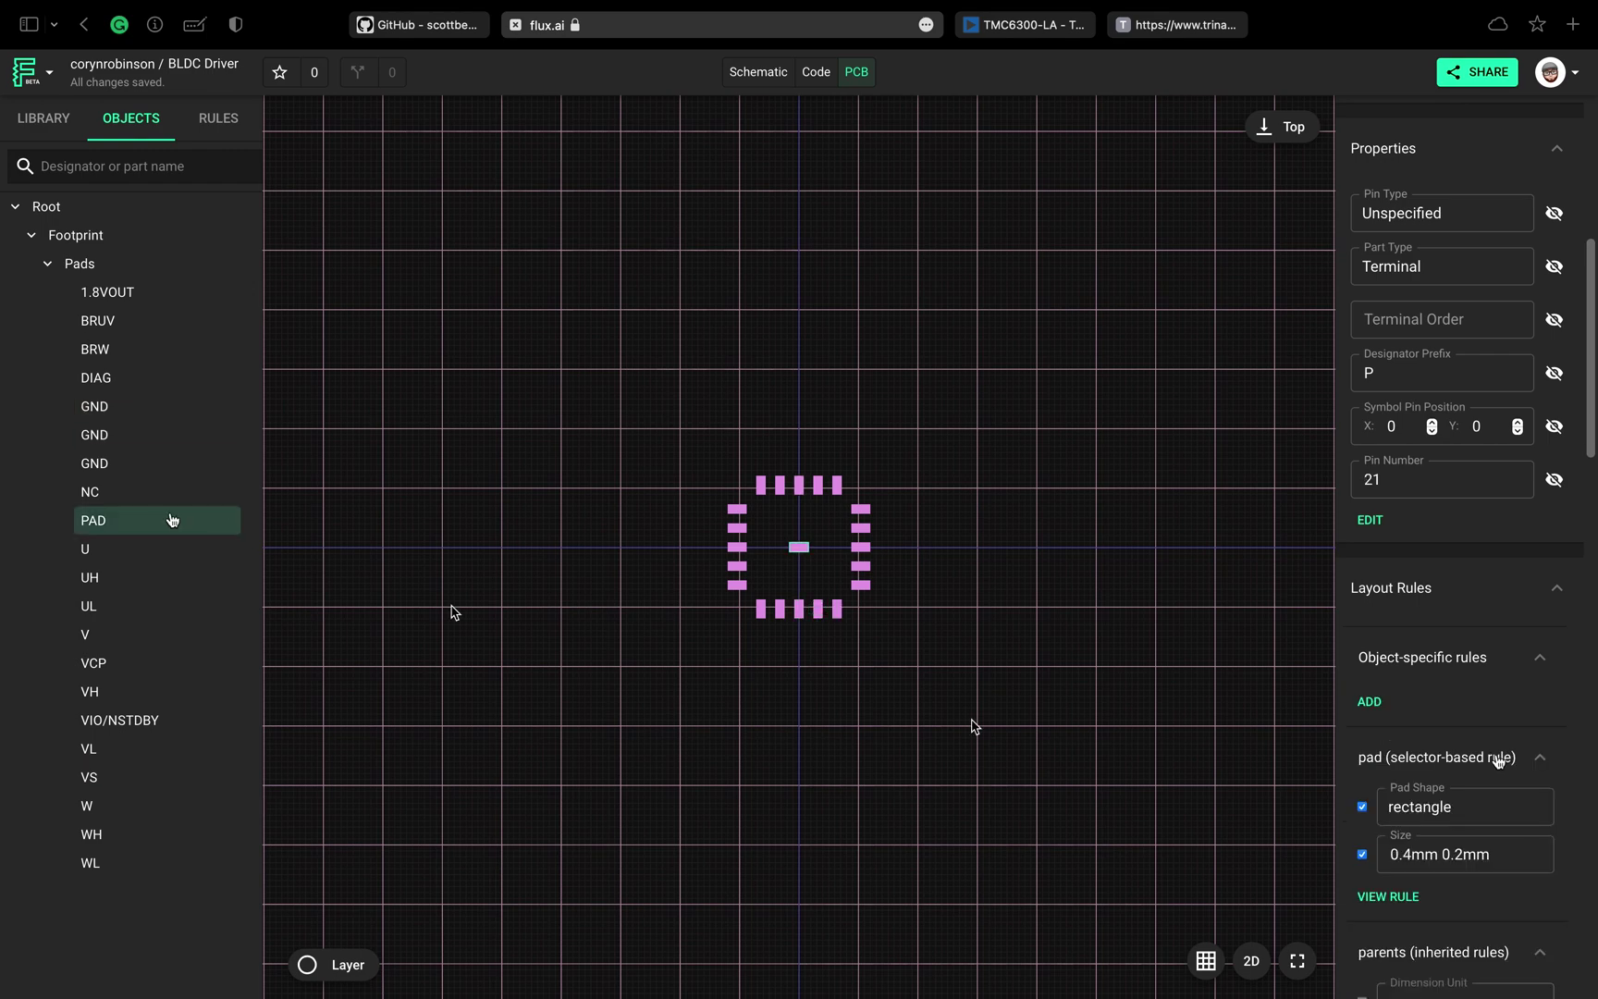
pyautogui.click(1369, 701)
pyautogui.write('siz')
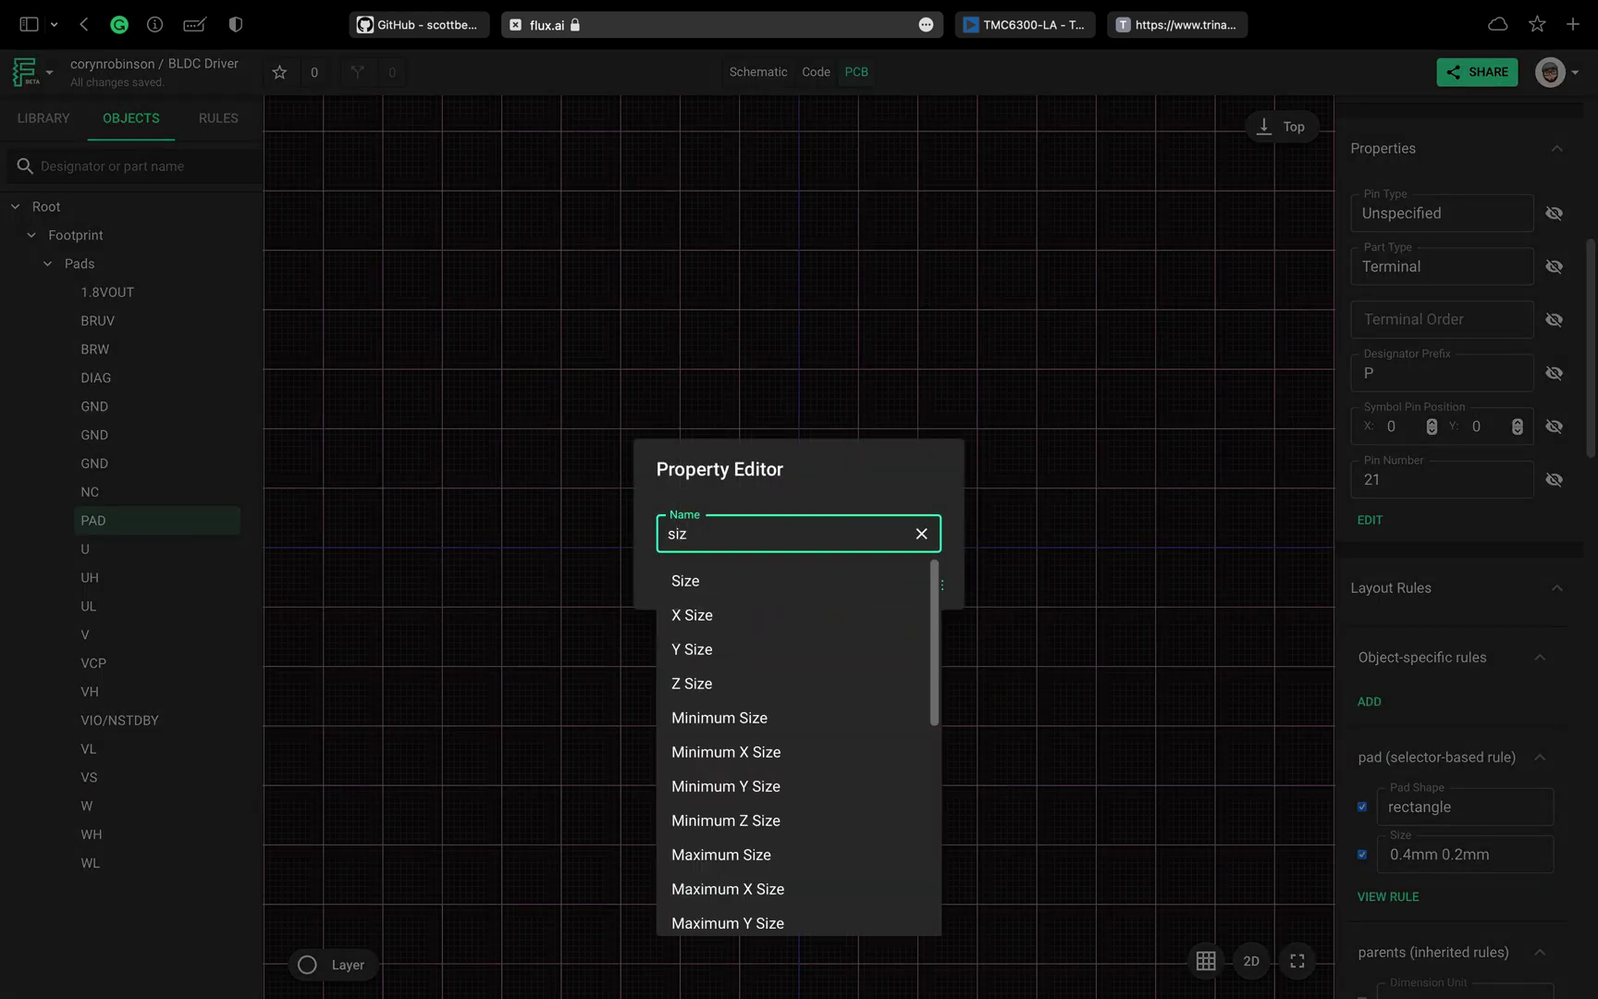
pyautogui.press('Down')
pyautogui.press('Return')
pyautogui.click(945, 593)
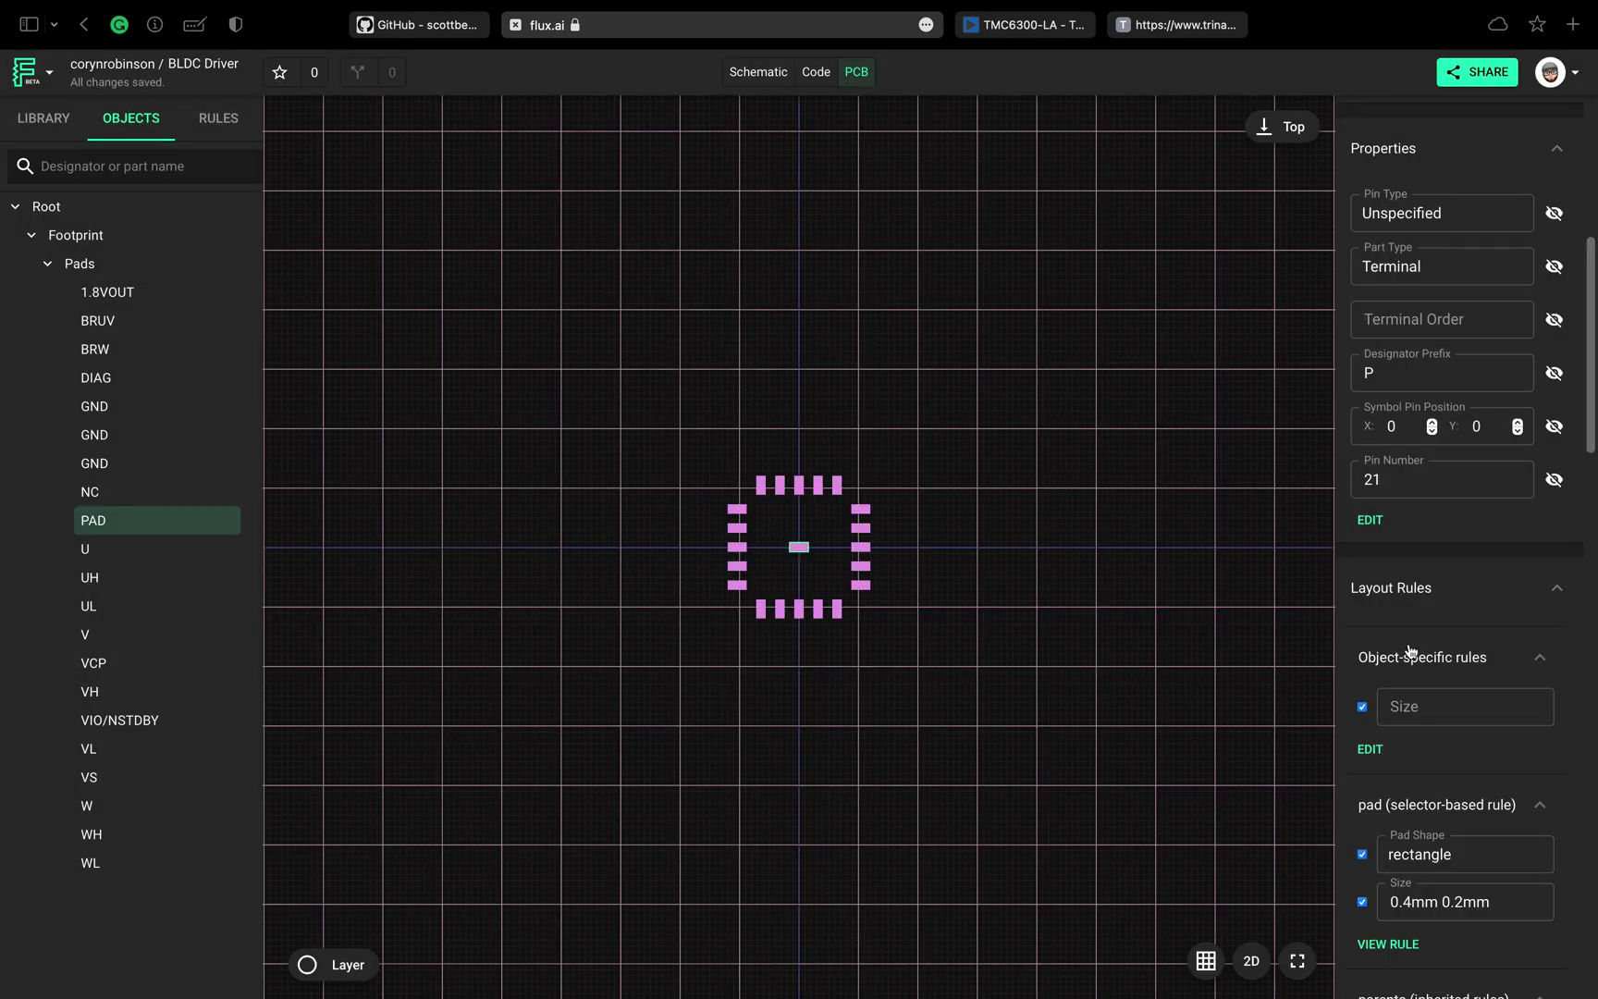
pyautogui.click(1419, 707)
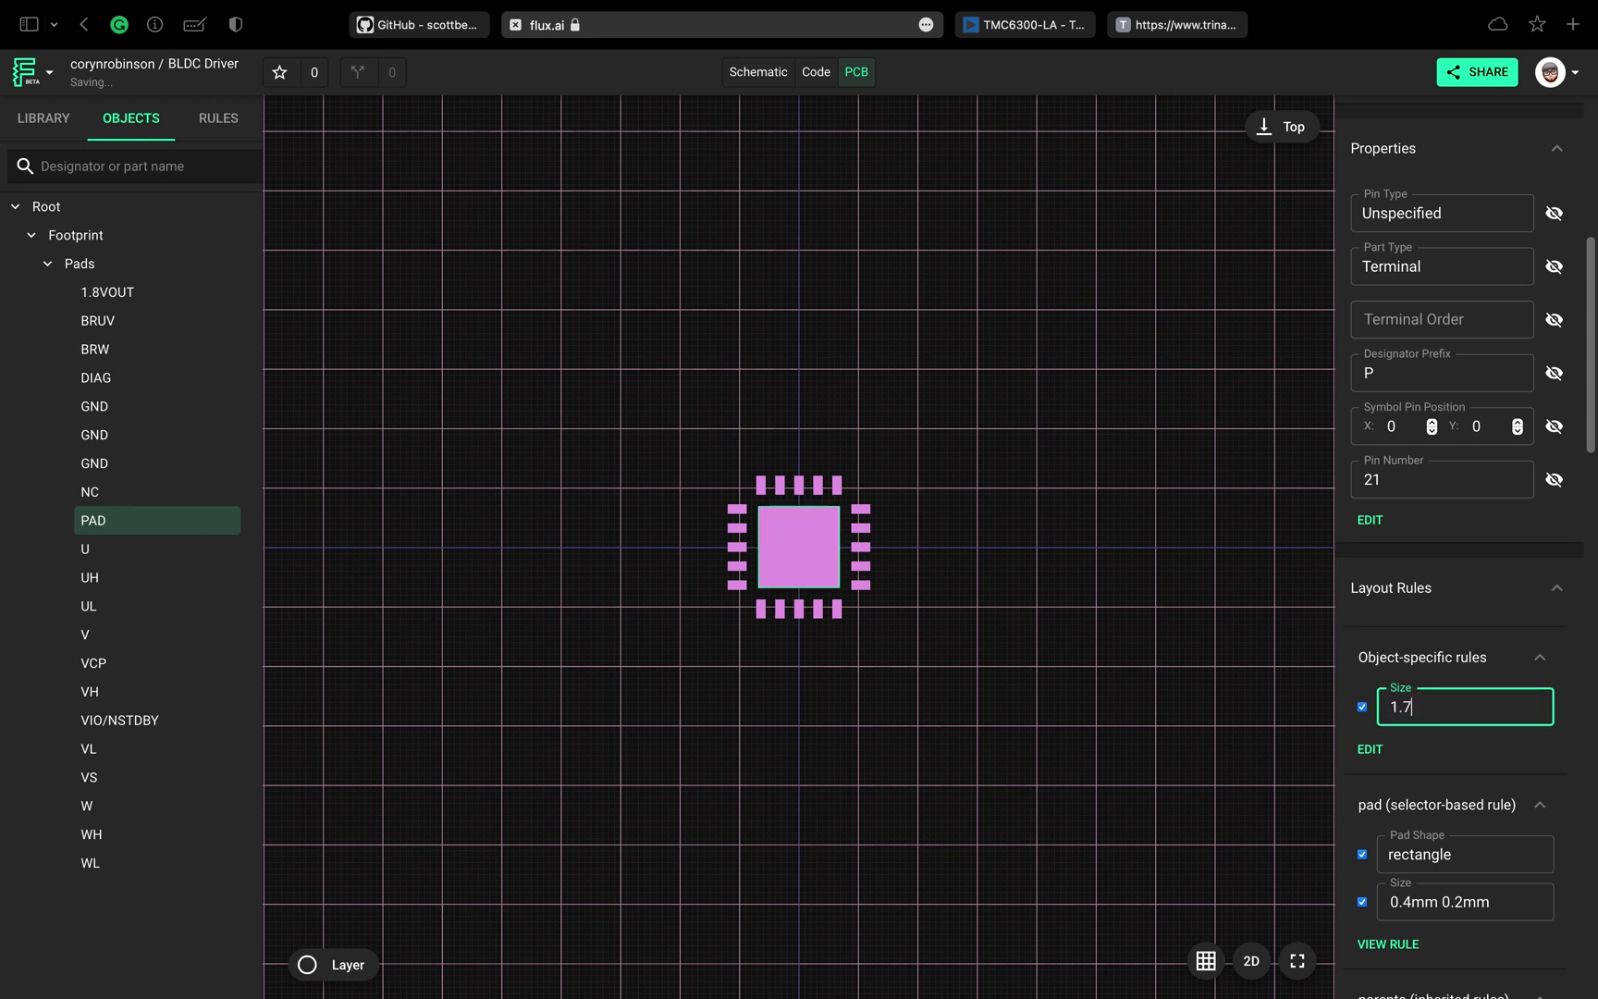
pyautogui.click(1573, 717)
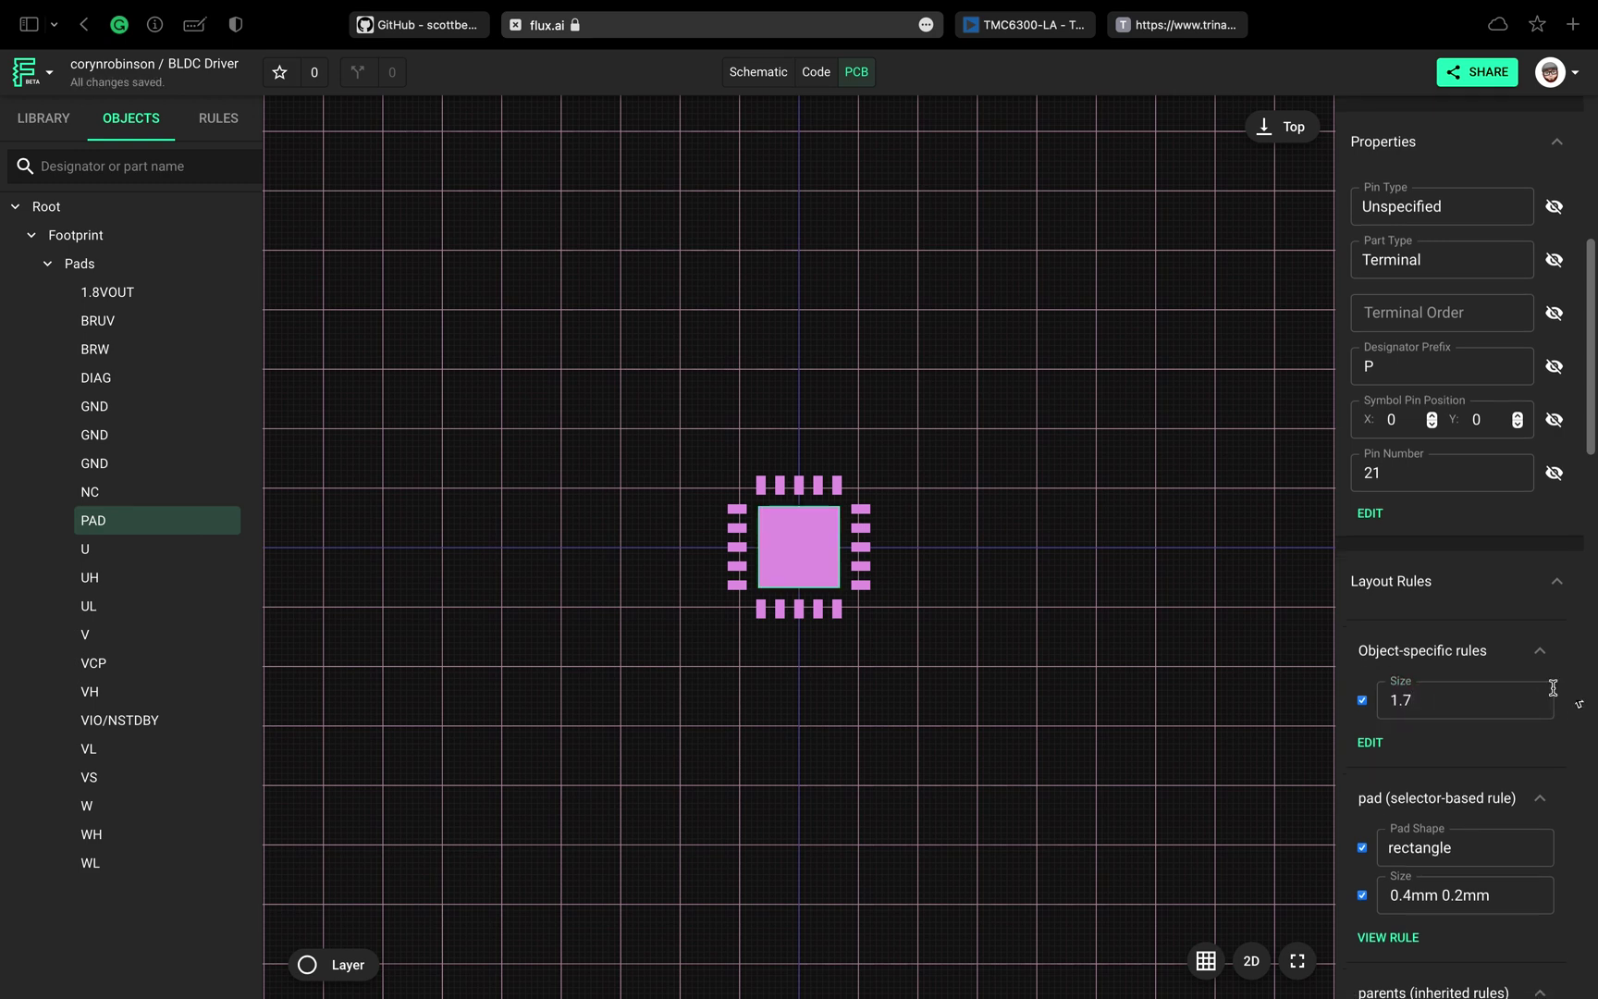
# - Collapse the Pads group and add a Silk Line to the Footprint
pyautogui.click(1291, 650)
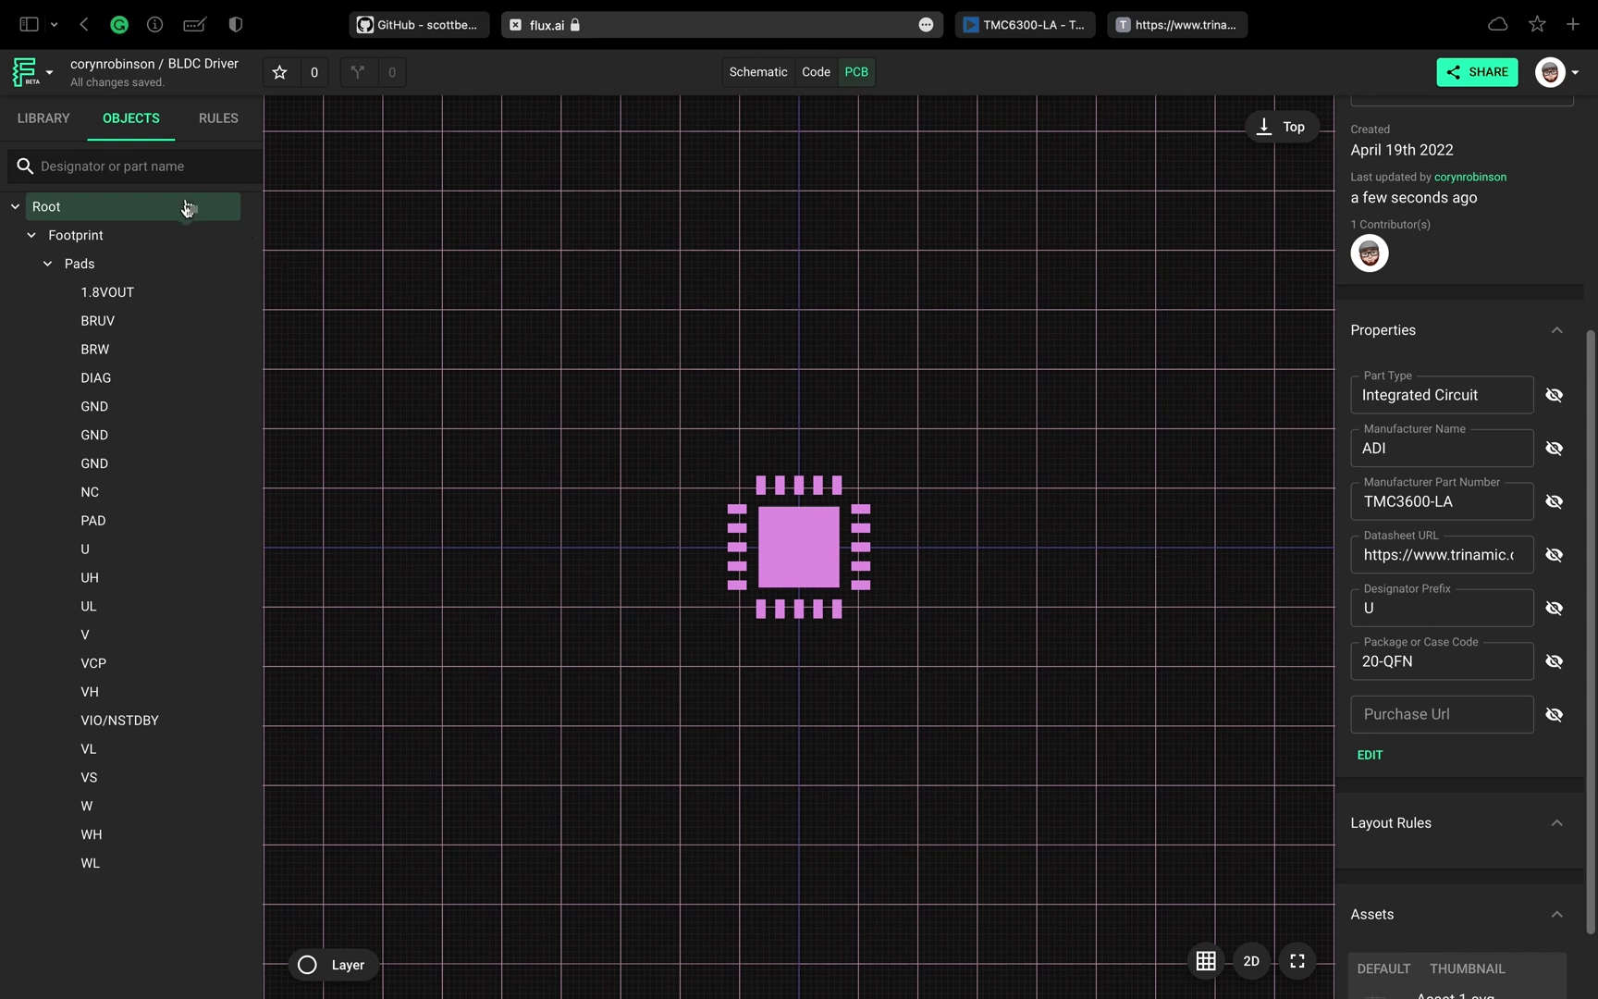
pyautogui.click(203, 235)
pyautogui.click(43, 268)
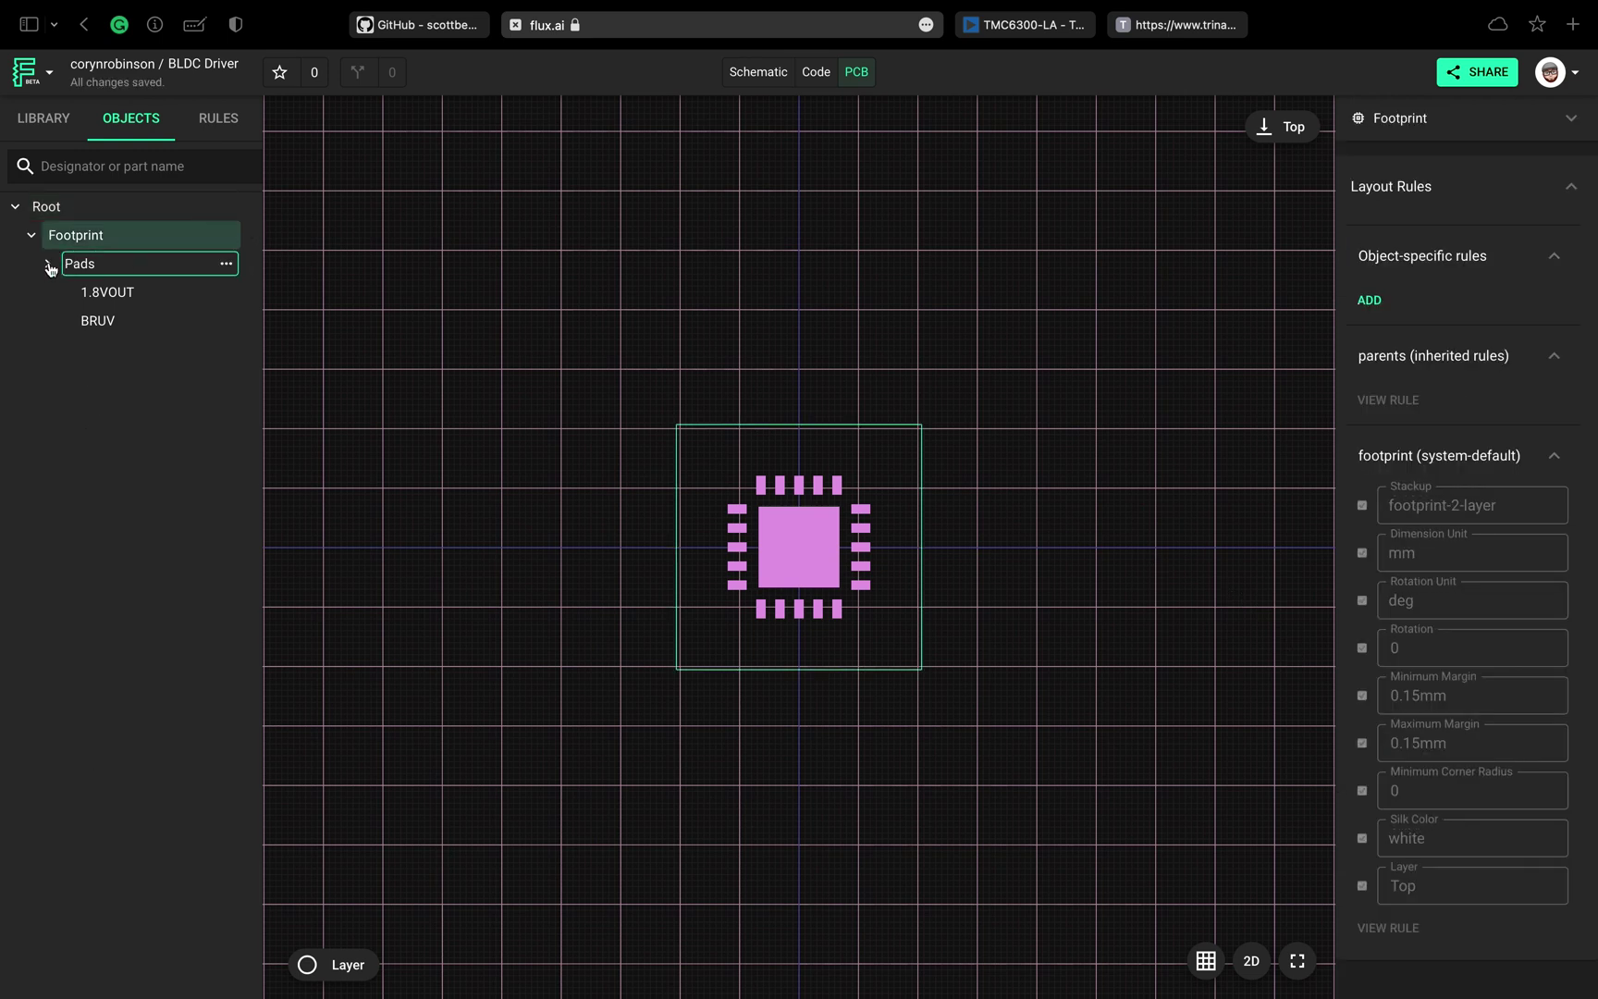
pyautogui.click(226, 235)
pyautogui.moveTo(446, 301)
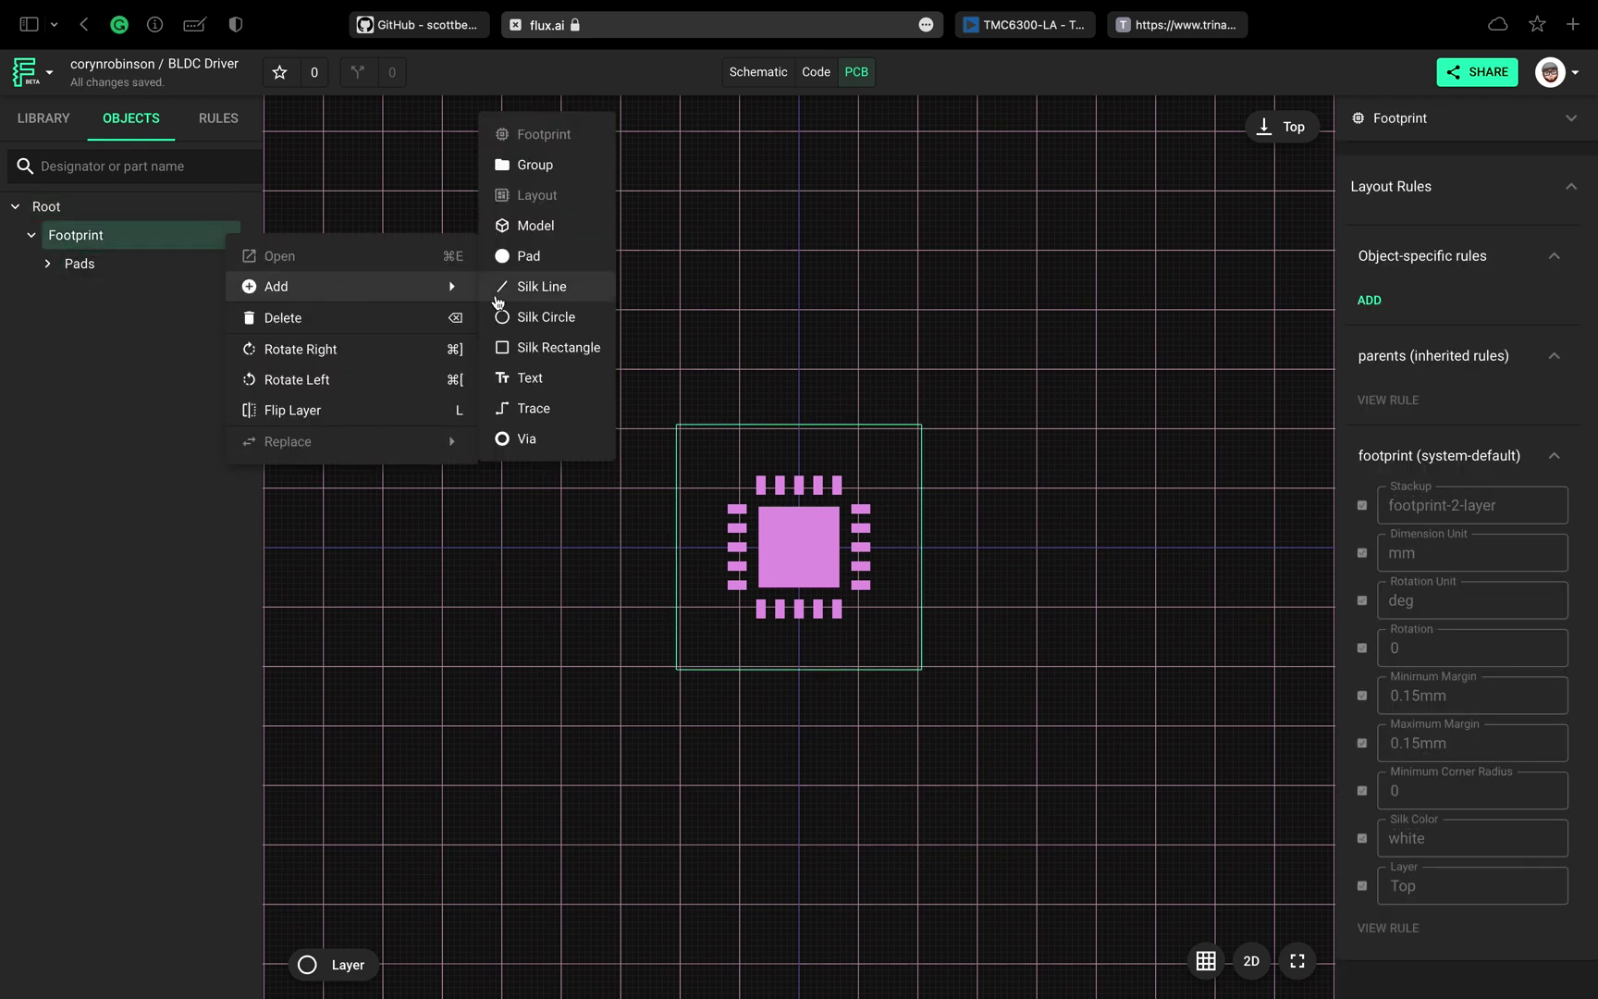
pyautogui.click(511, 289)
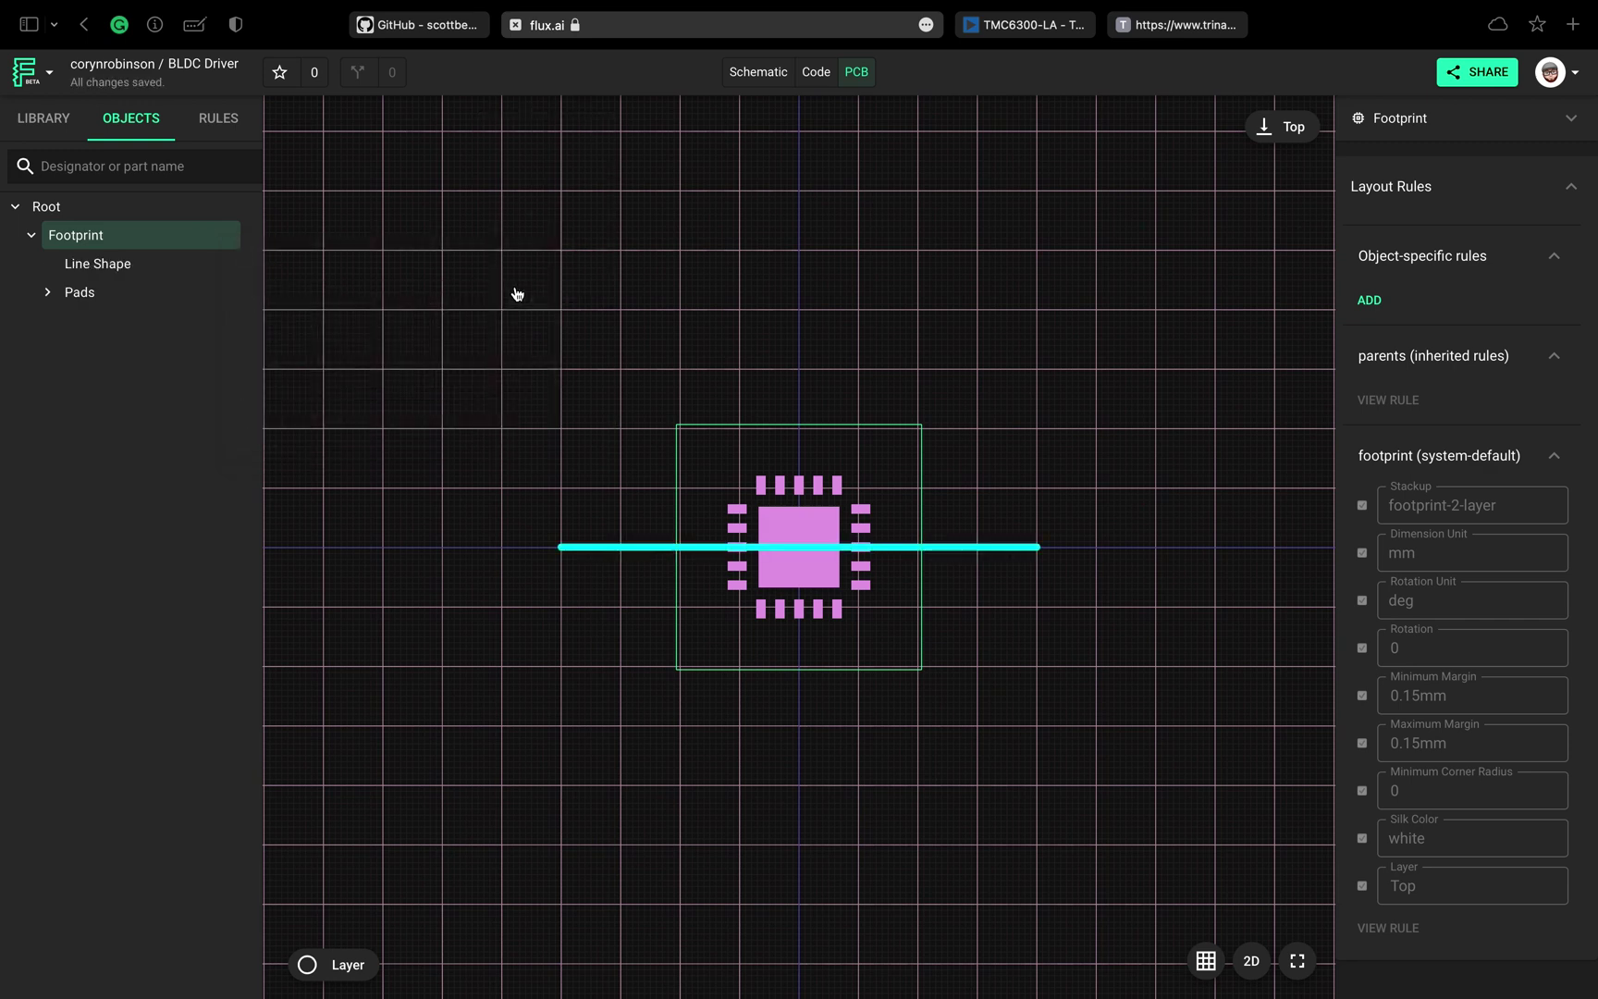
# - Replace the new silk line's Position property with a Start Position property in its object-specific rules
pyautogui.click(180, 266)
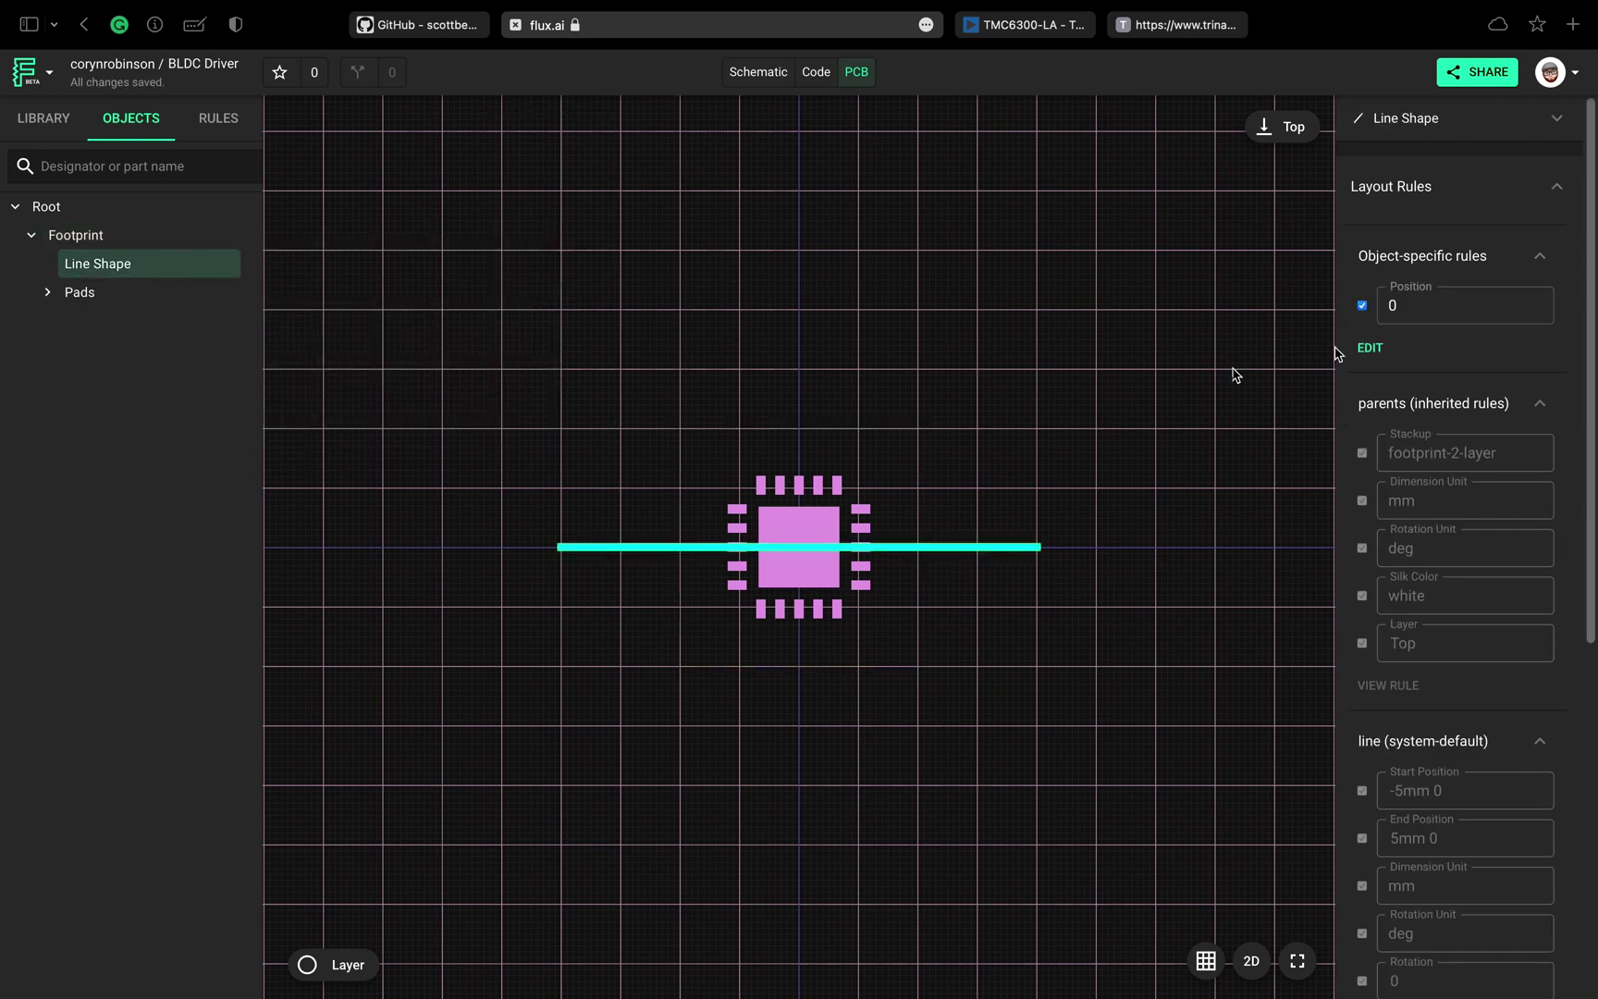
pyautogui.click(1366, 348)
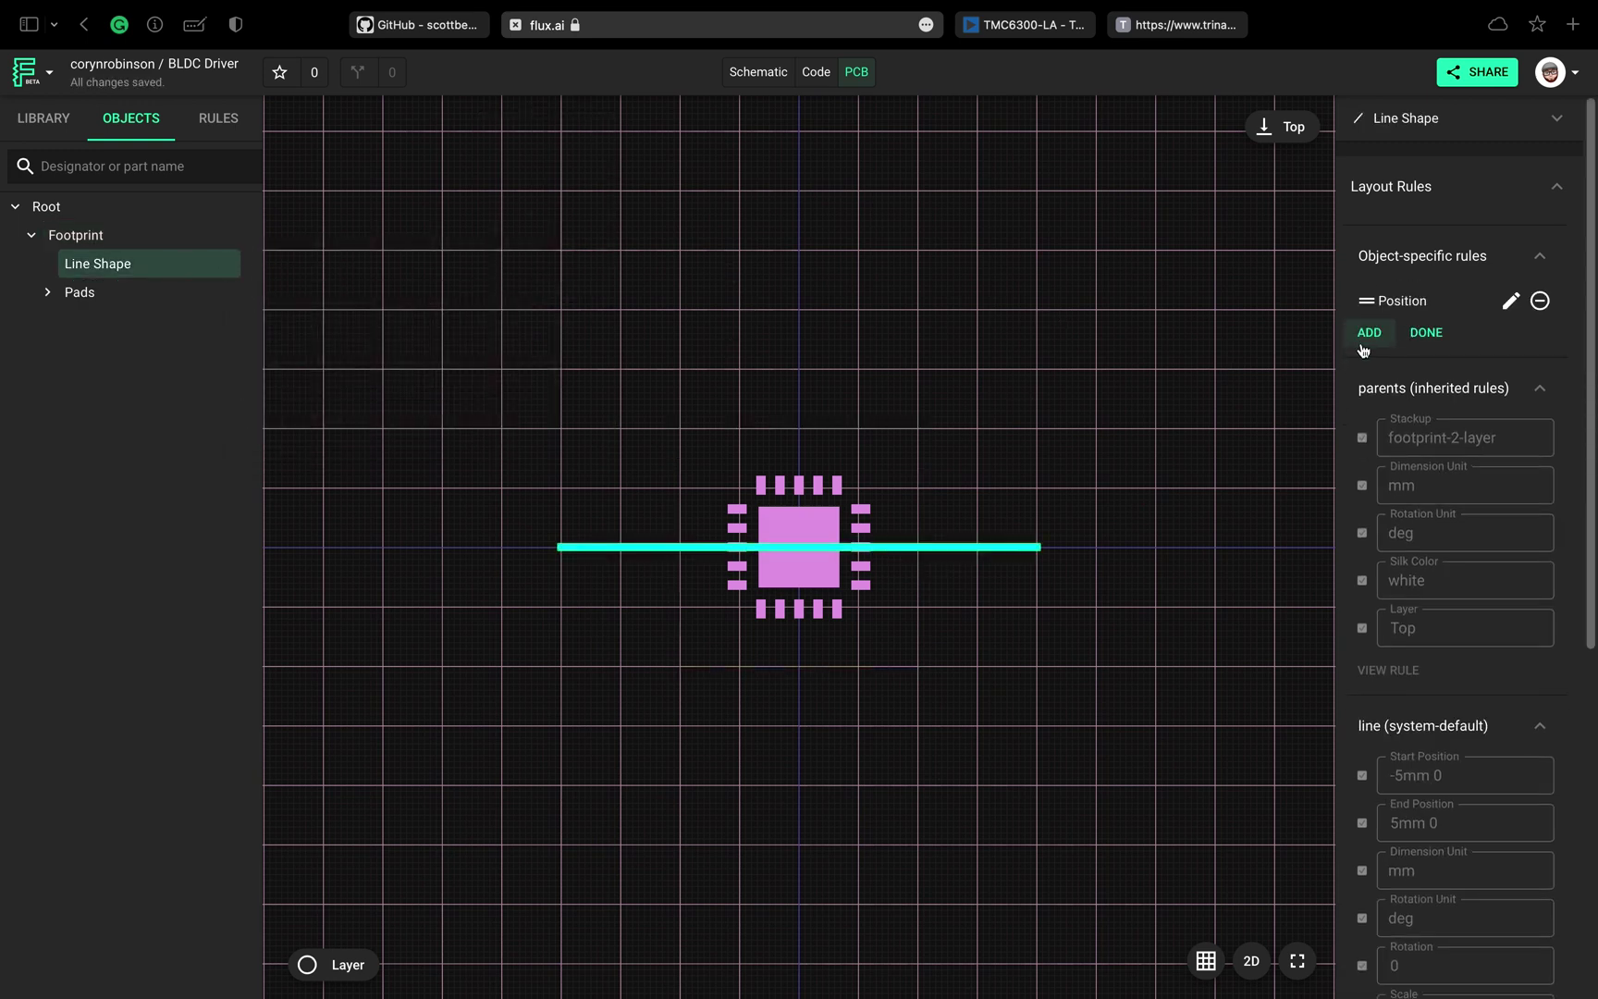
pyautogui.click(1369, 300)
pyautogui.write('st')
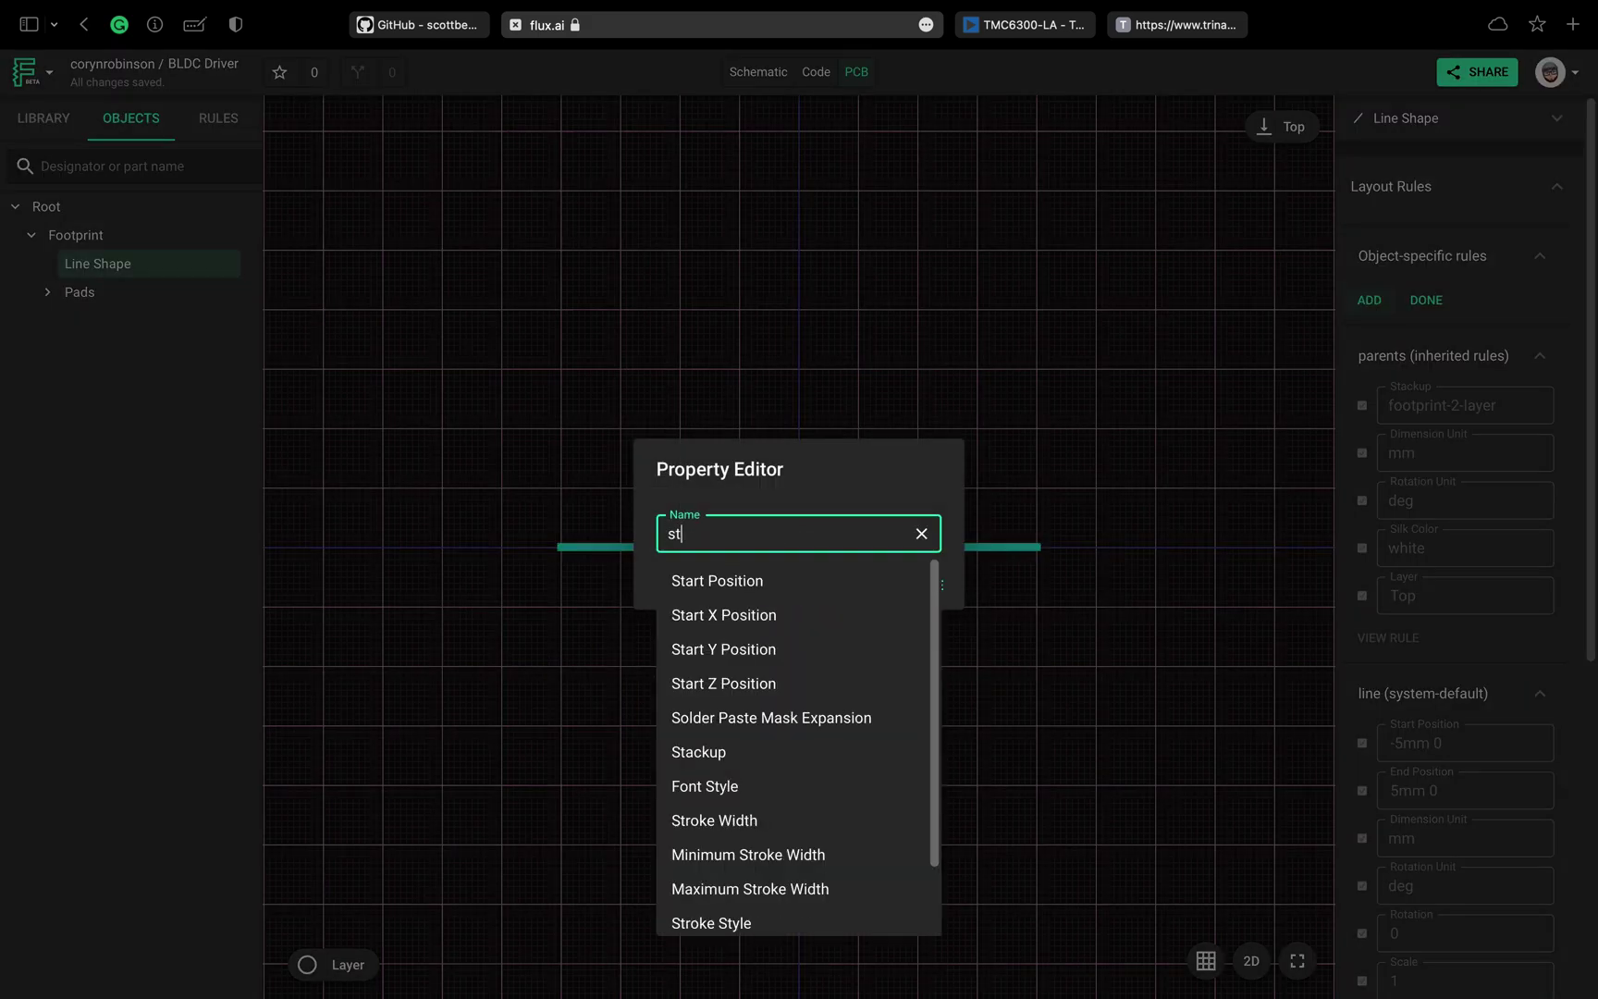
pyautogui.write('art')
pyautogui.press('Return')
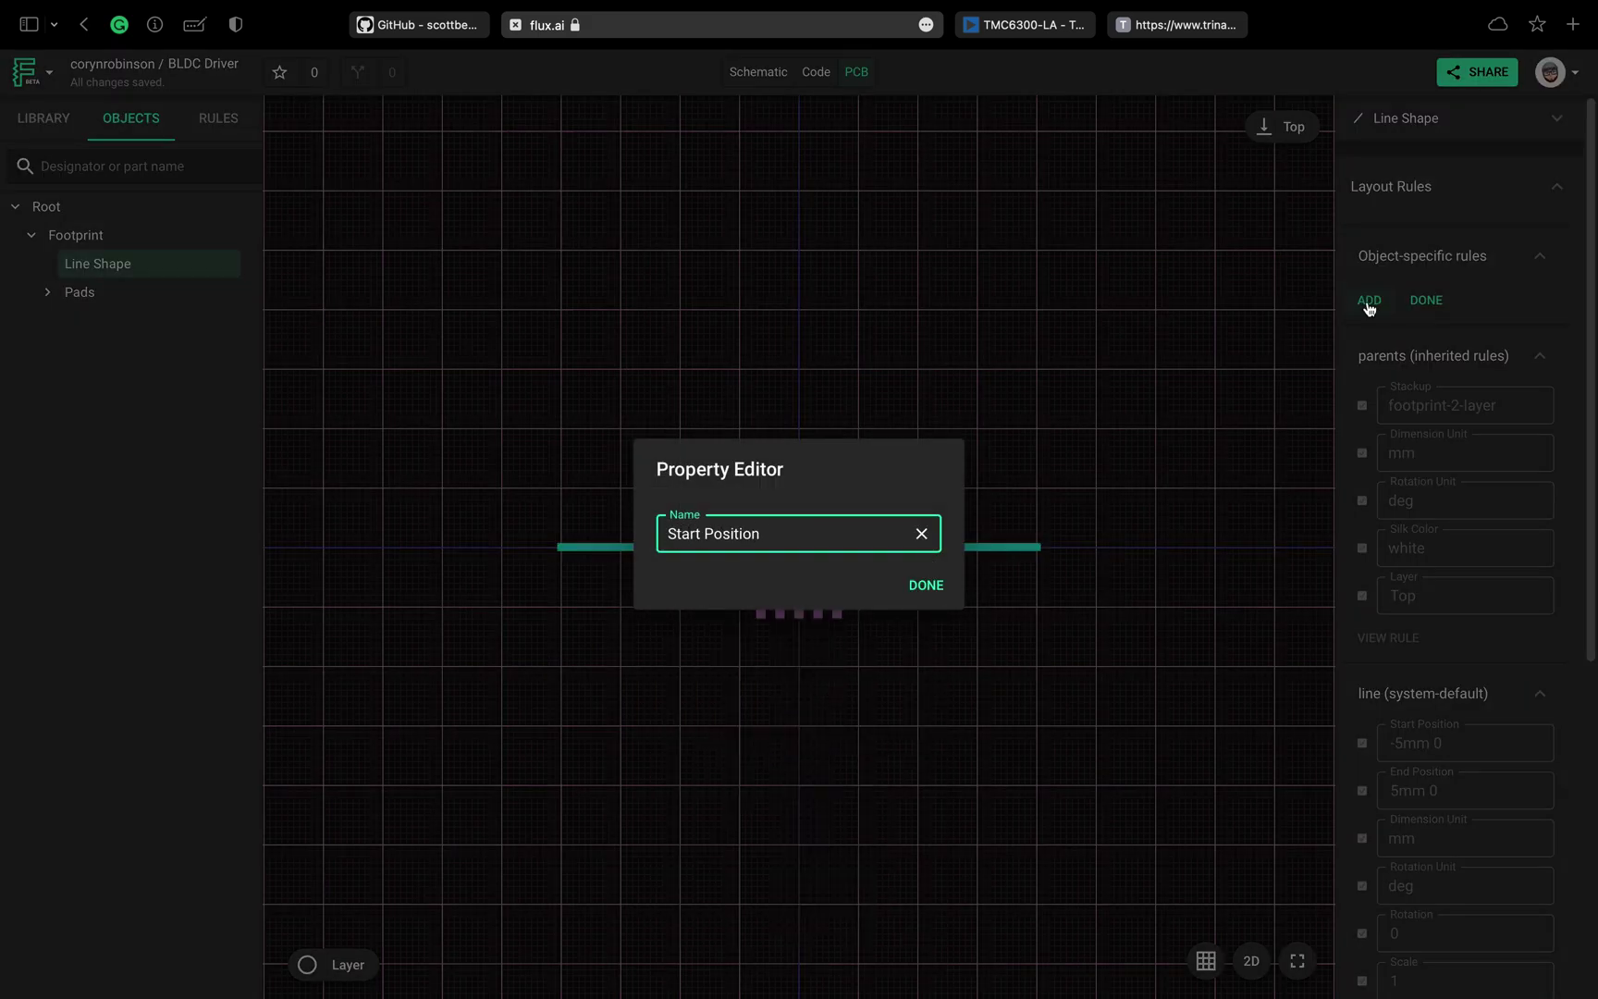
pyautogui.click(926, 585)
# - Add the End Position property to the first silk line and finish editing its property list
pyautogui.click(1369, 332)
pyautogui.write('end')
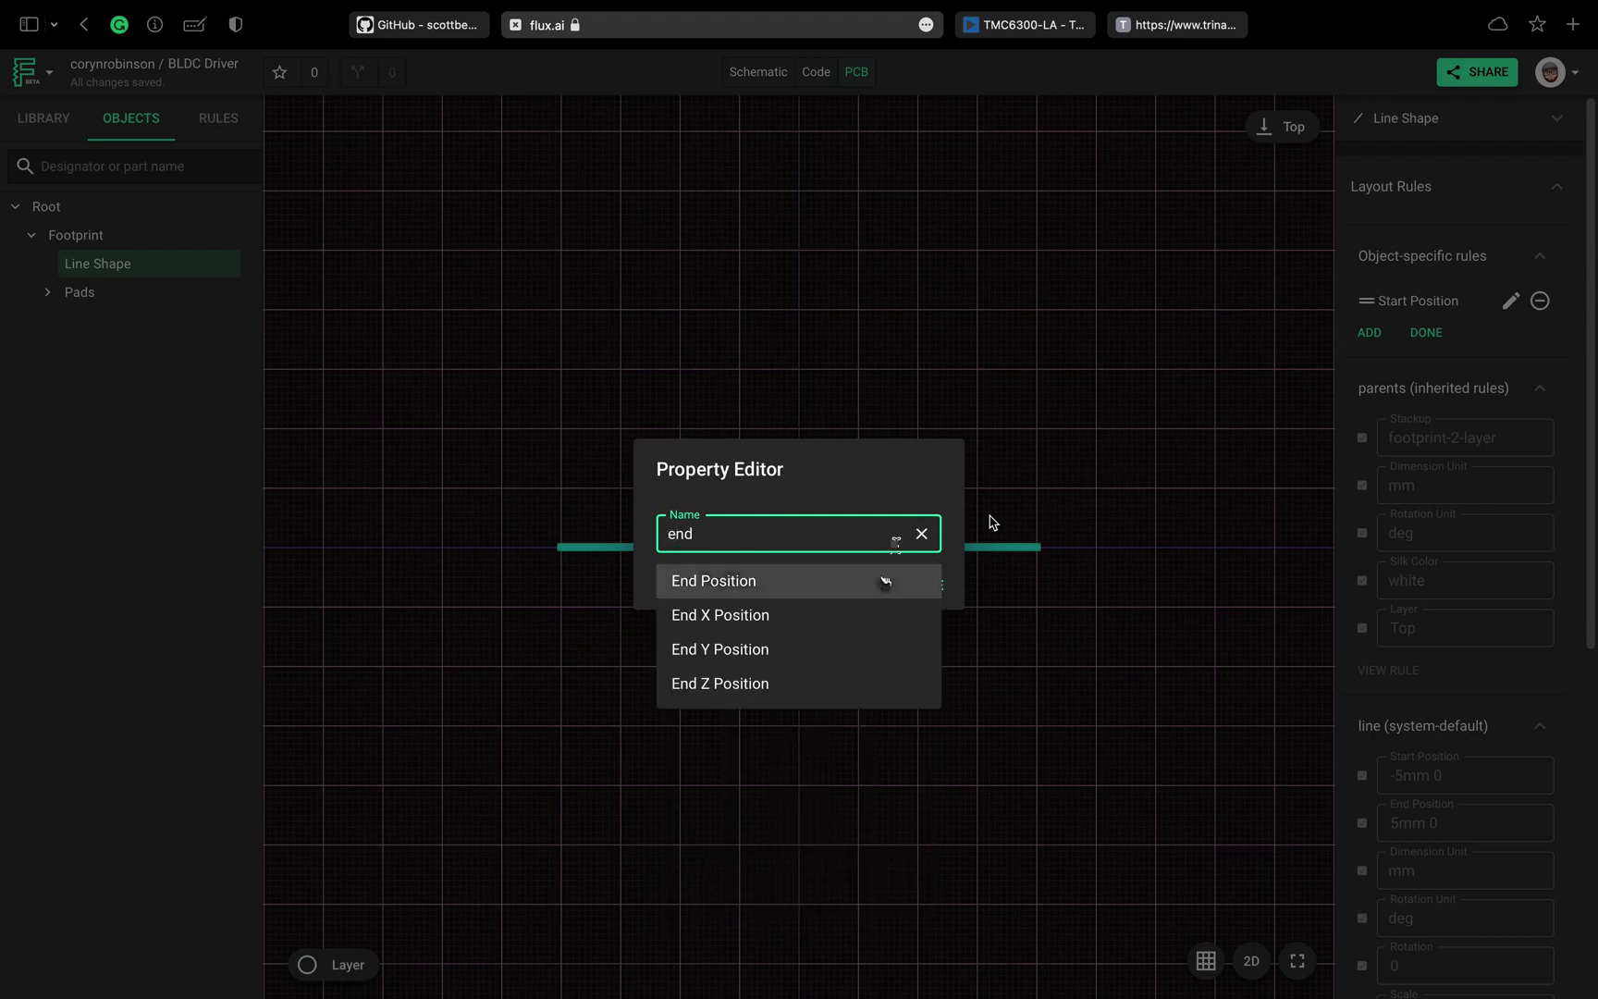
pyautogui.press('Return')
pyautogui.click(967, 587)
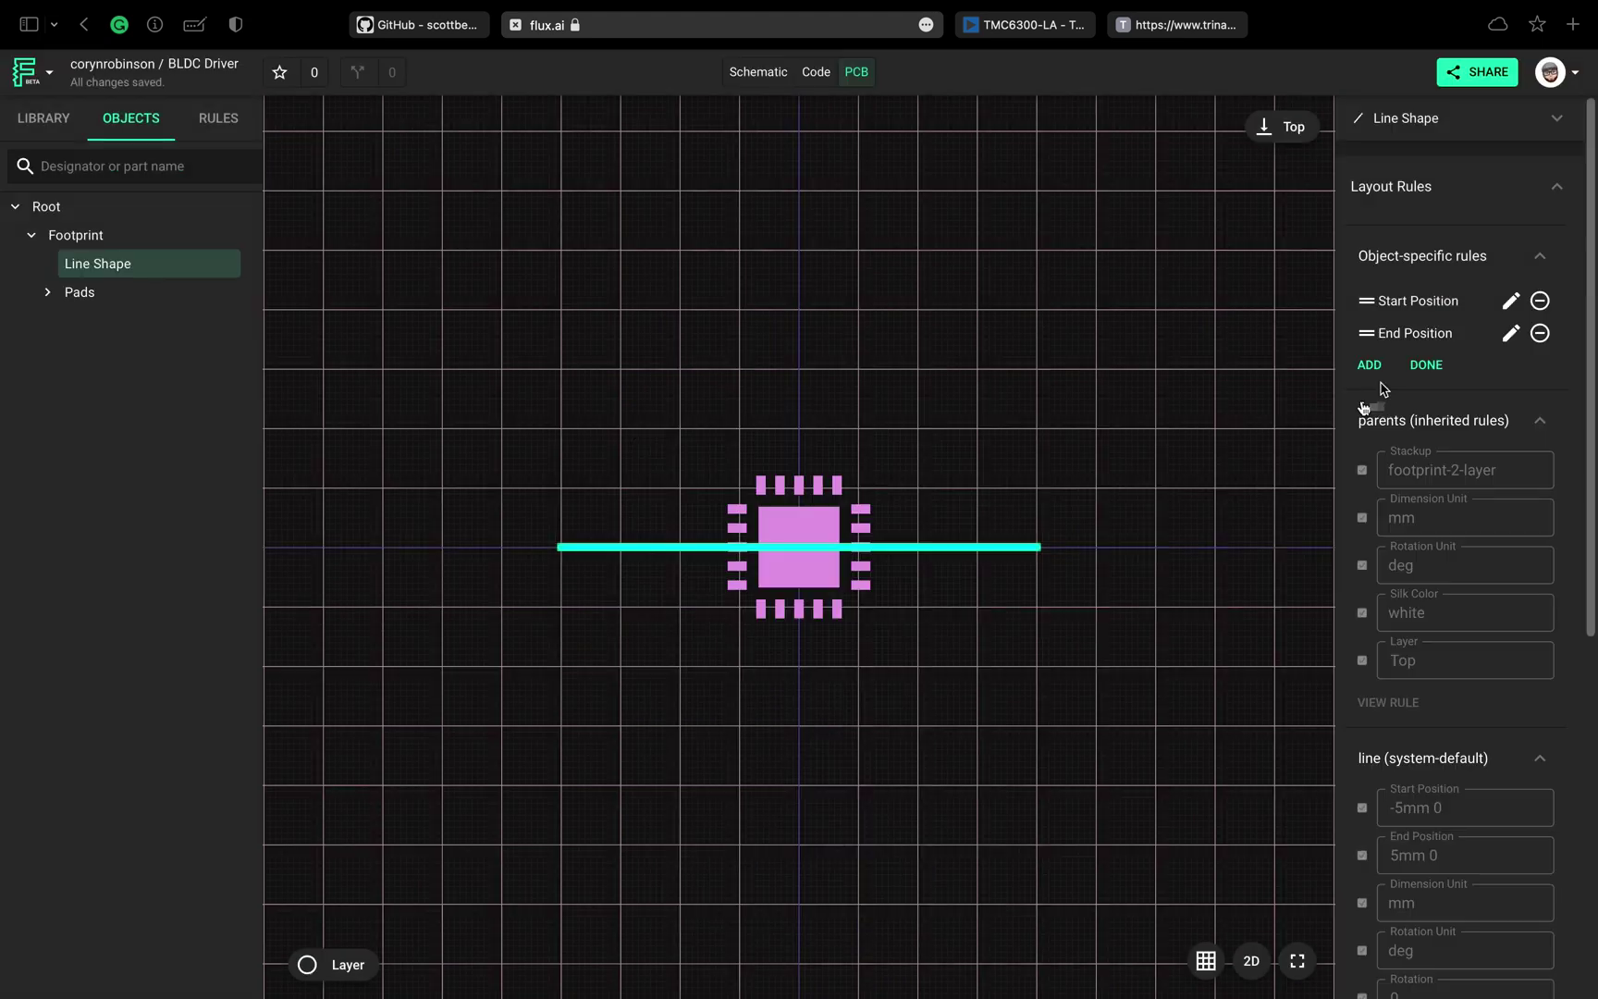
pyautogui.click(1422, 361)
# - Set the first silk line's Start Position to -1.7 1.7 and its End Position to 1.7 1.7
pyautogui.click(1433, 318)
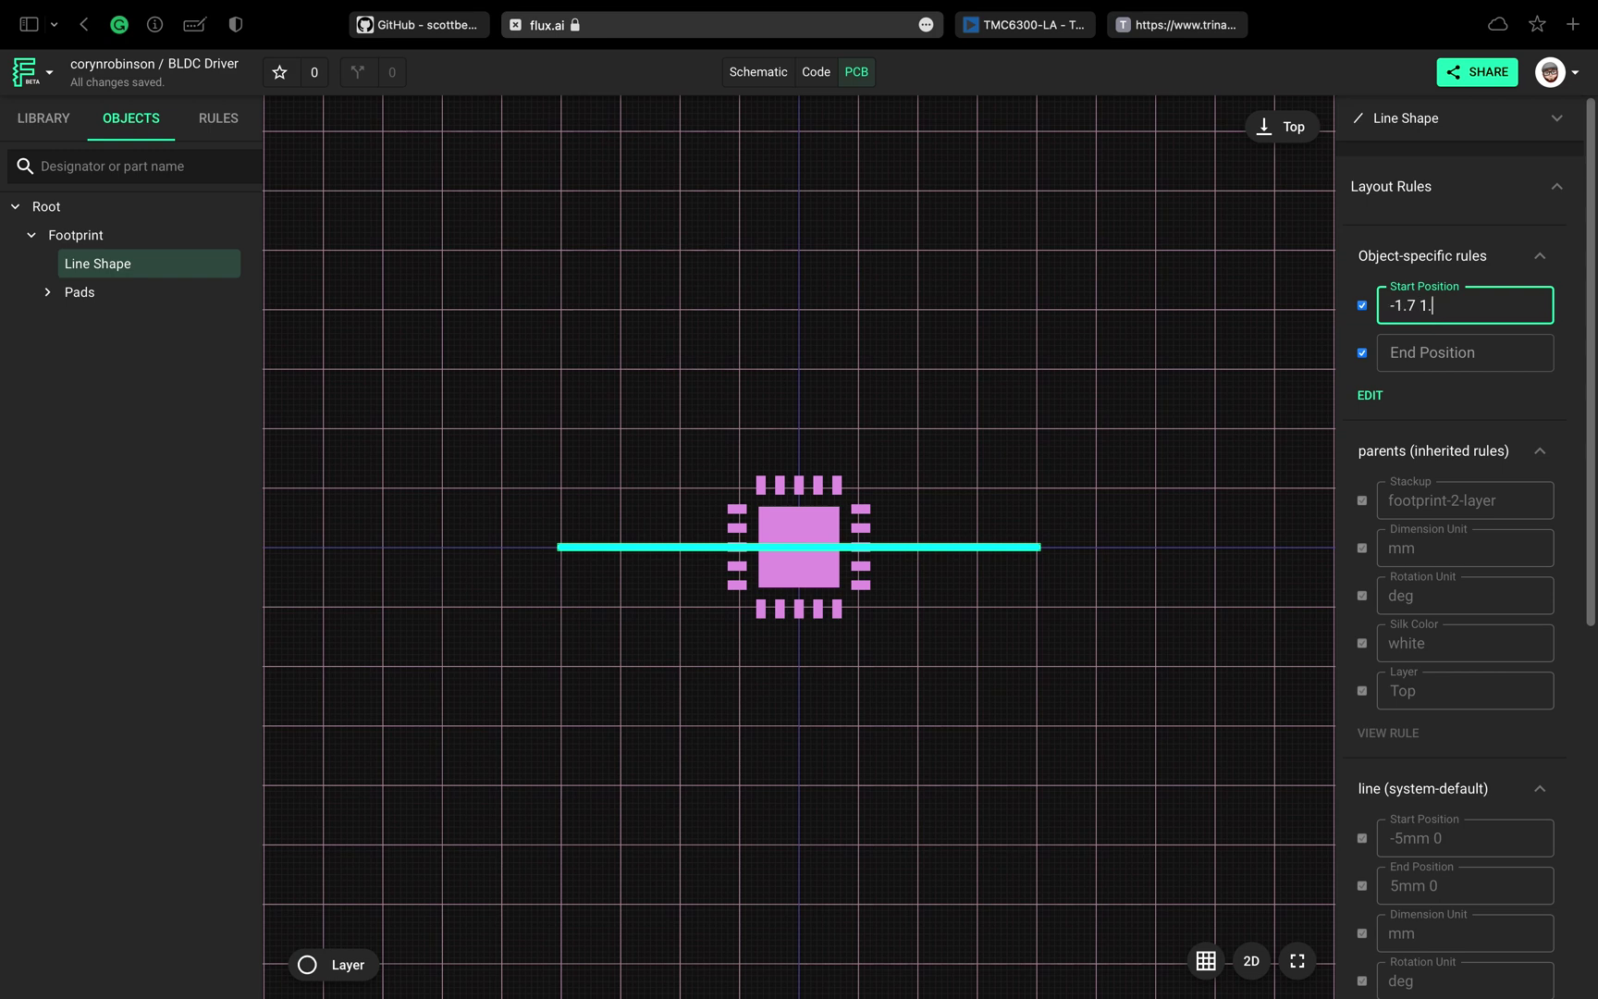
pyautogui.click(1422, 359)
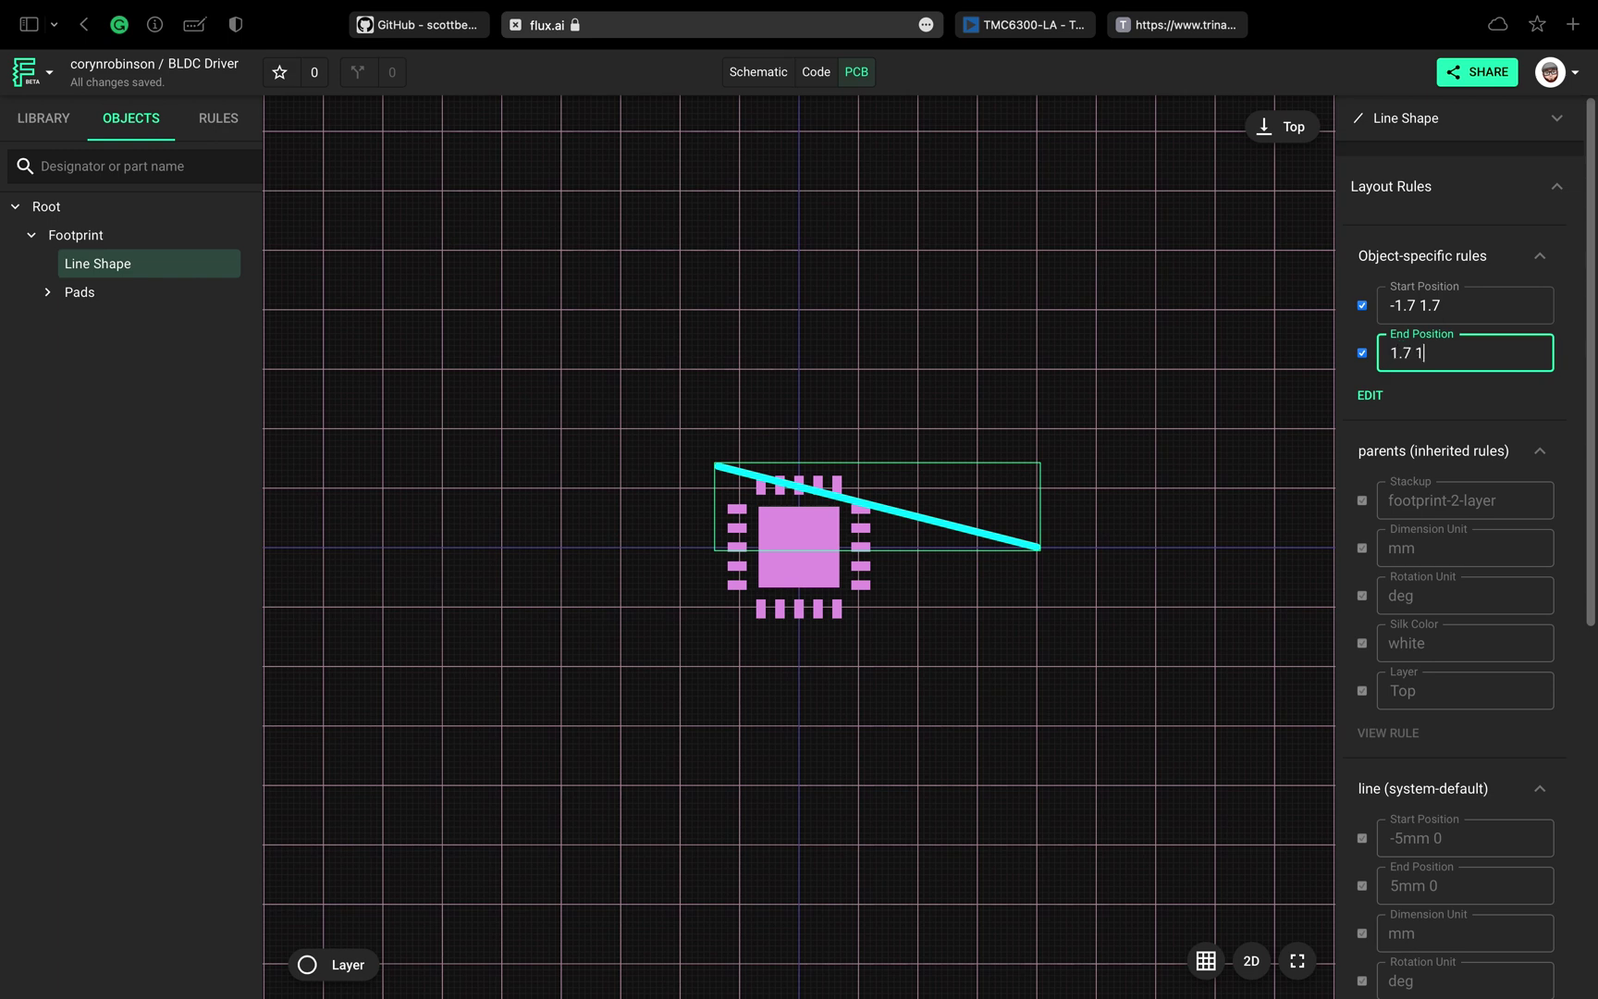
pyautogui.click(1570, 364)
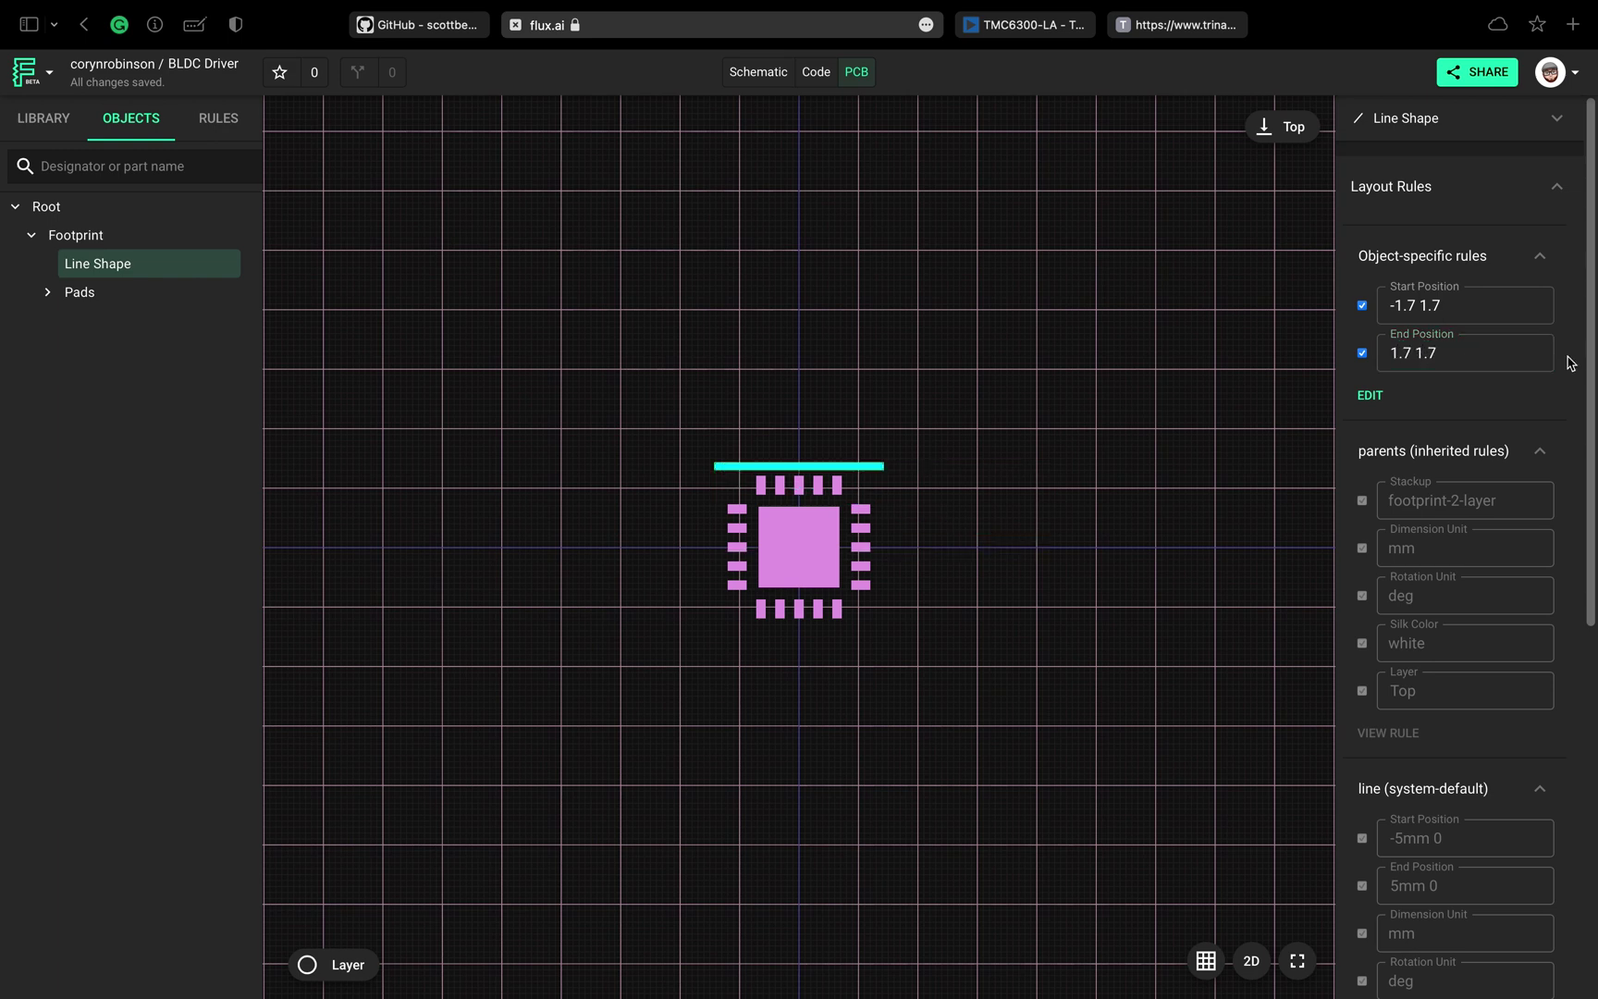
# - Add a second Silk Line to the Footprint
pyautogui.click(96, 235)
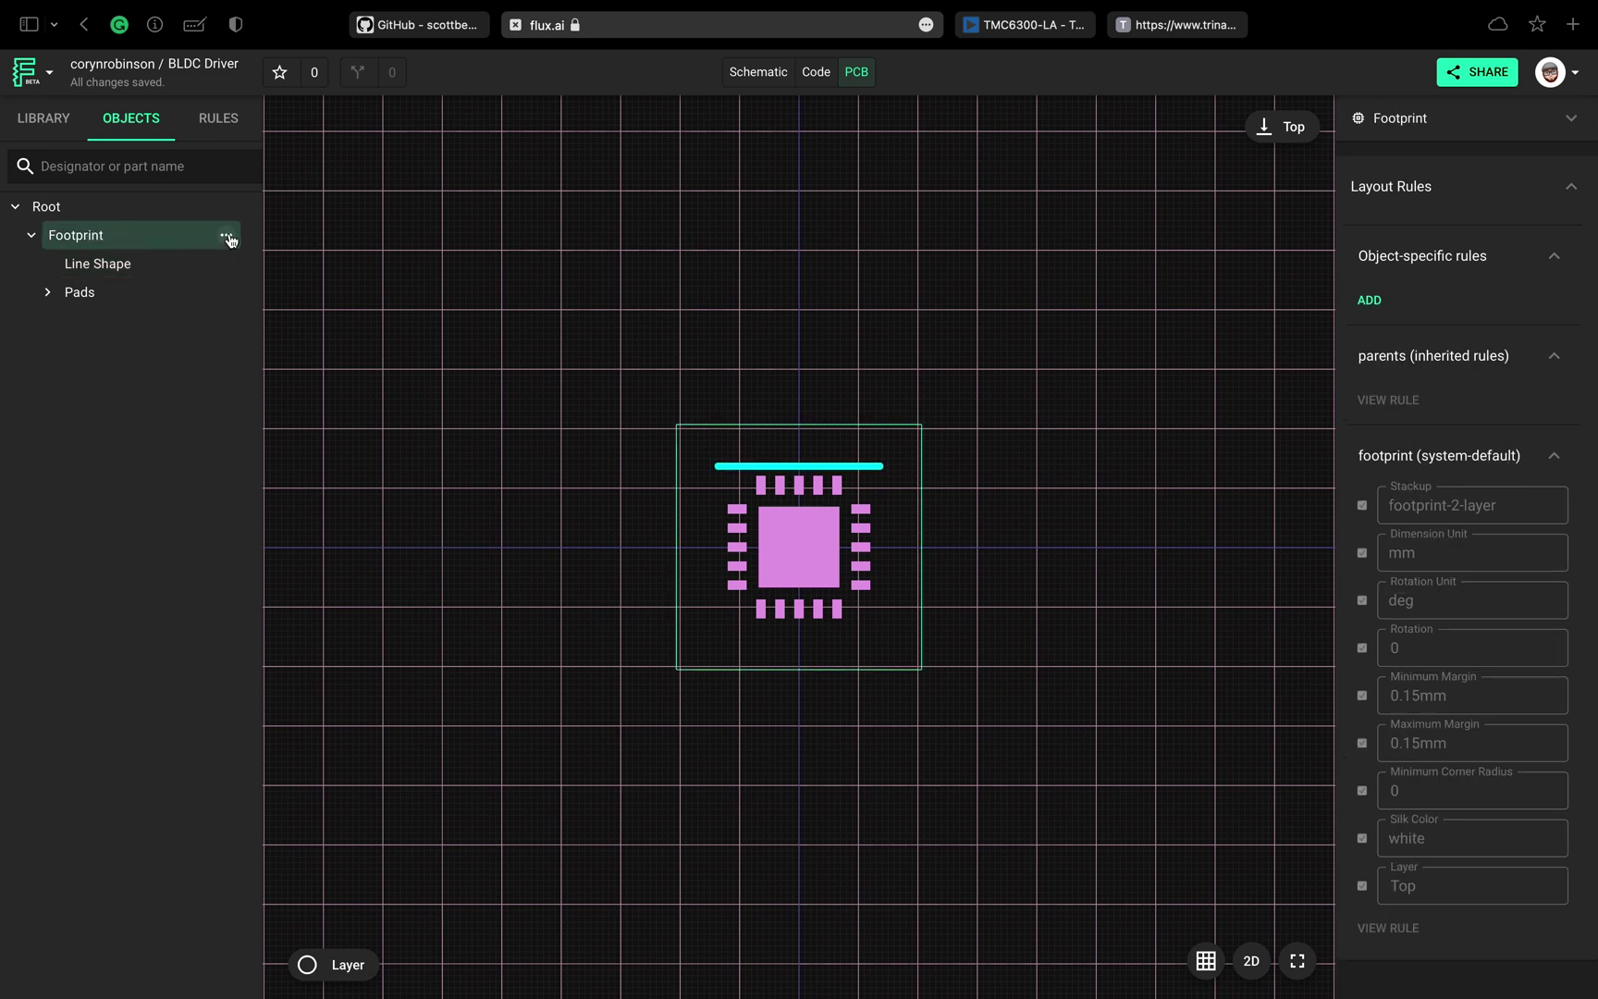
pyautogui.click(224, 235)
pyautogui.moveTo(322, 268)
pyautogui.click(464, 263)
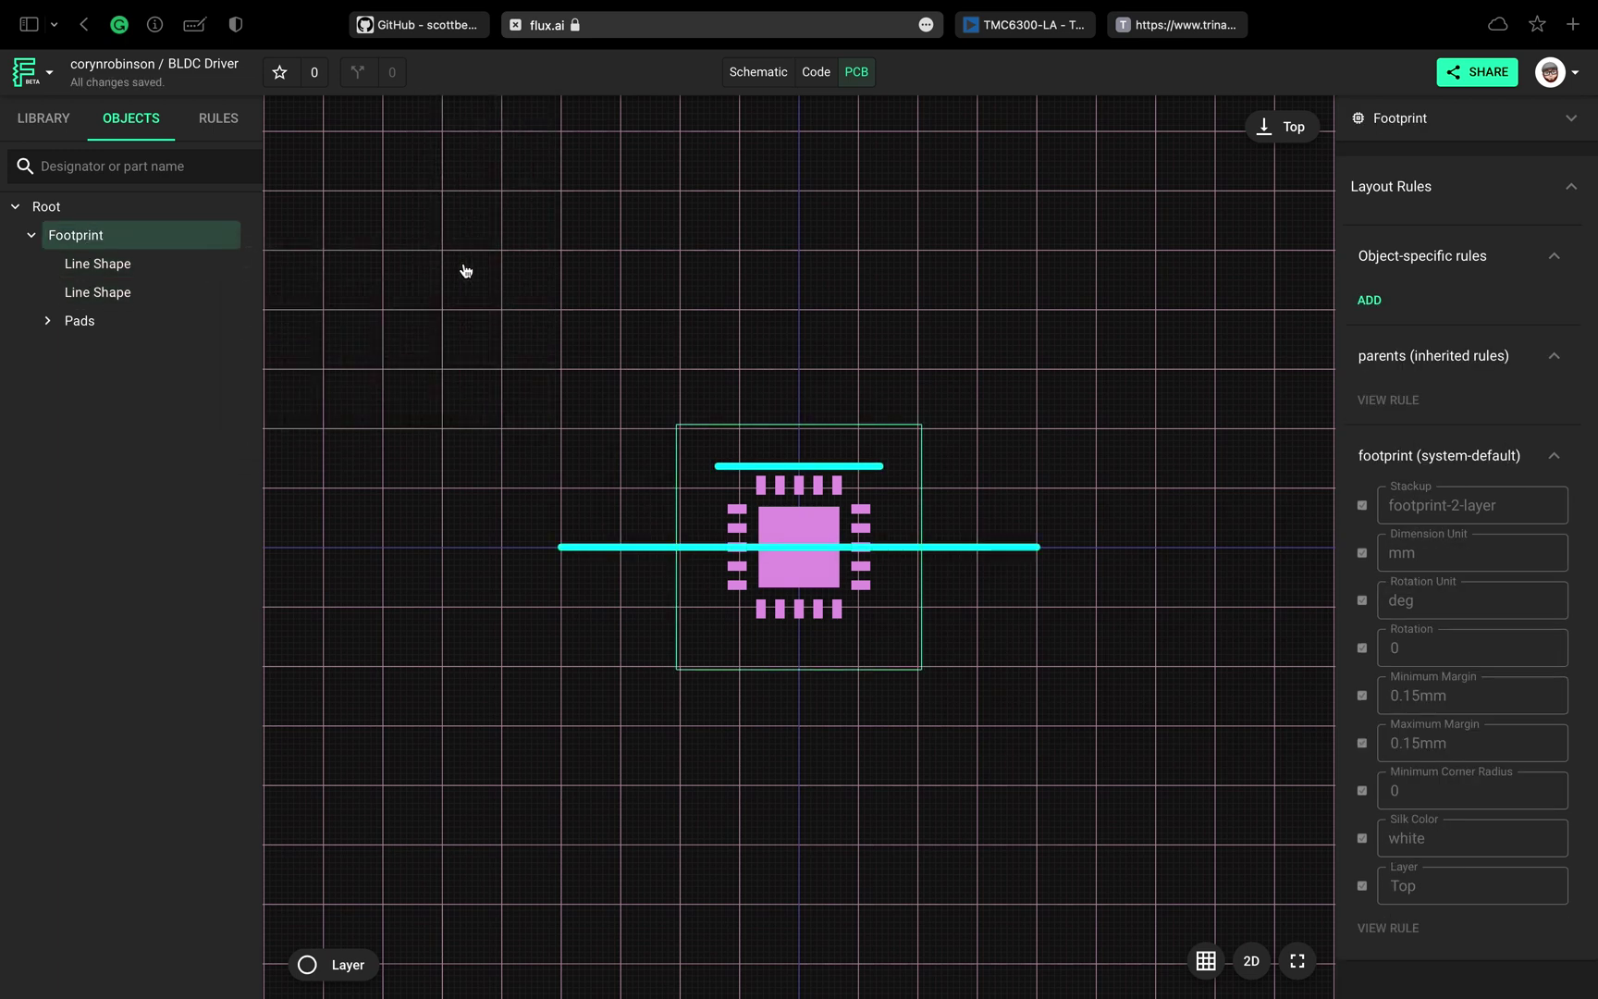
# - Select the second silk line and replace its Position property with a Start Position property
pyautogui.click(180, 268)
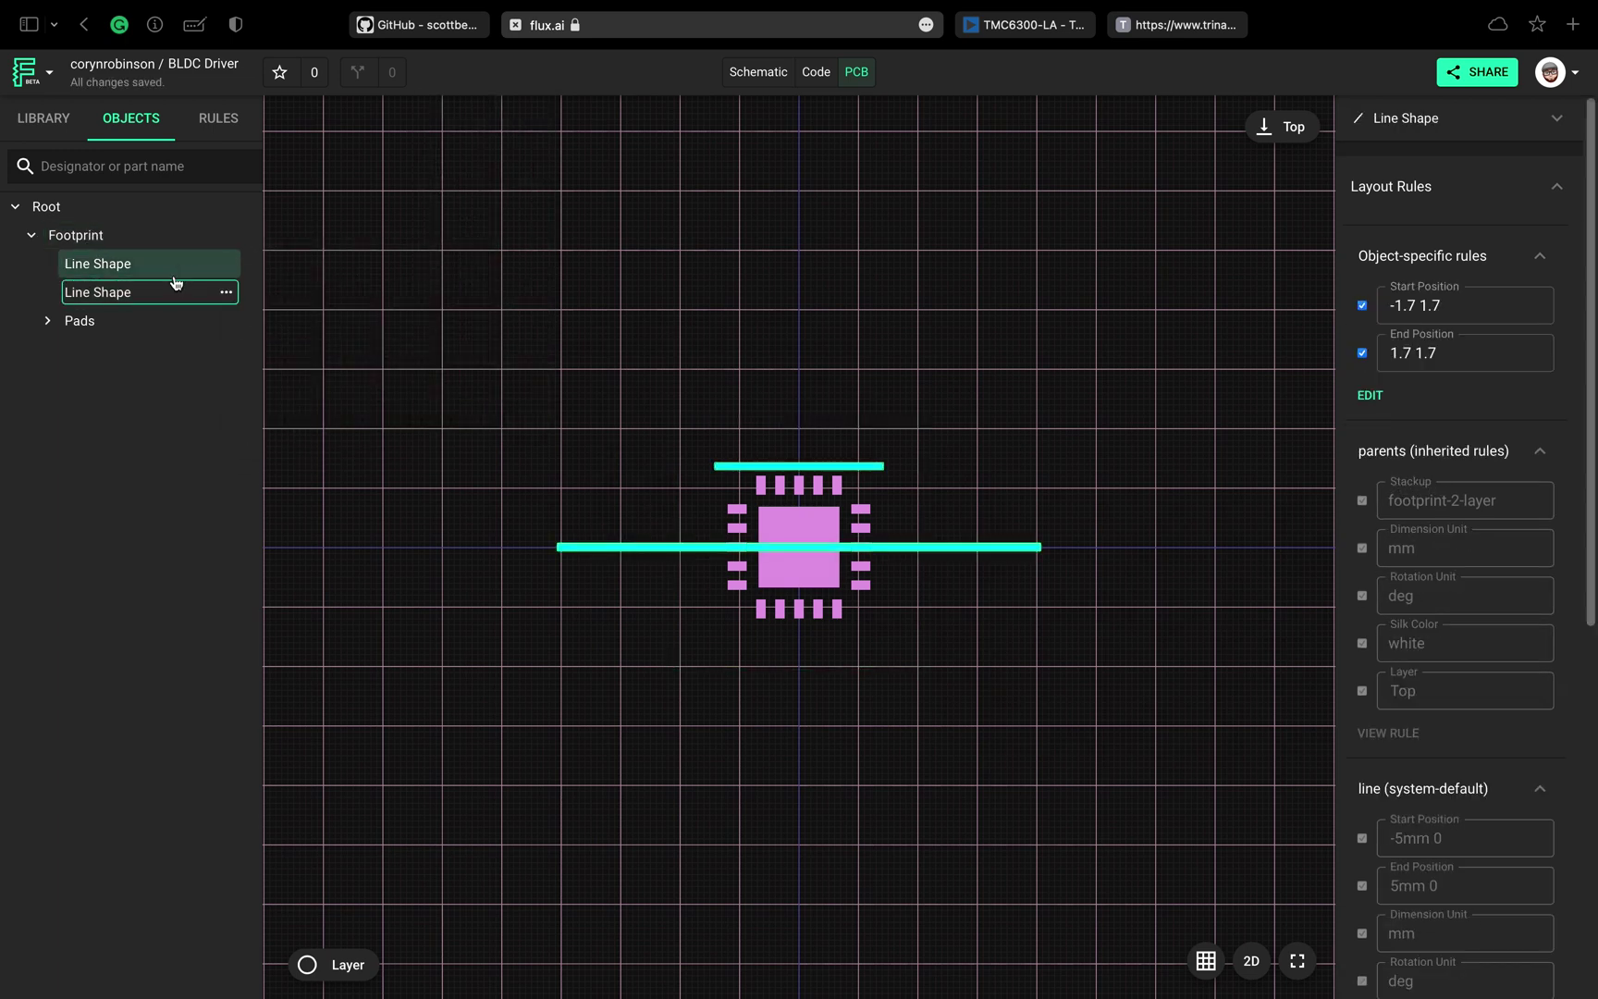
pyautogui.click(176, 288)
pyautogui.click(1370, 348)
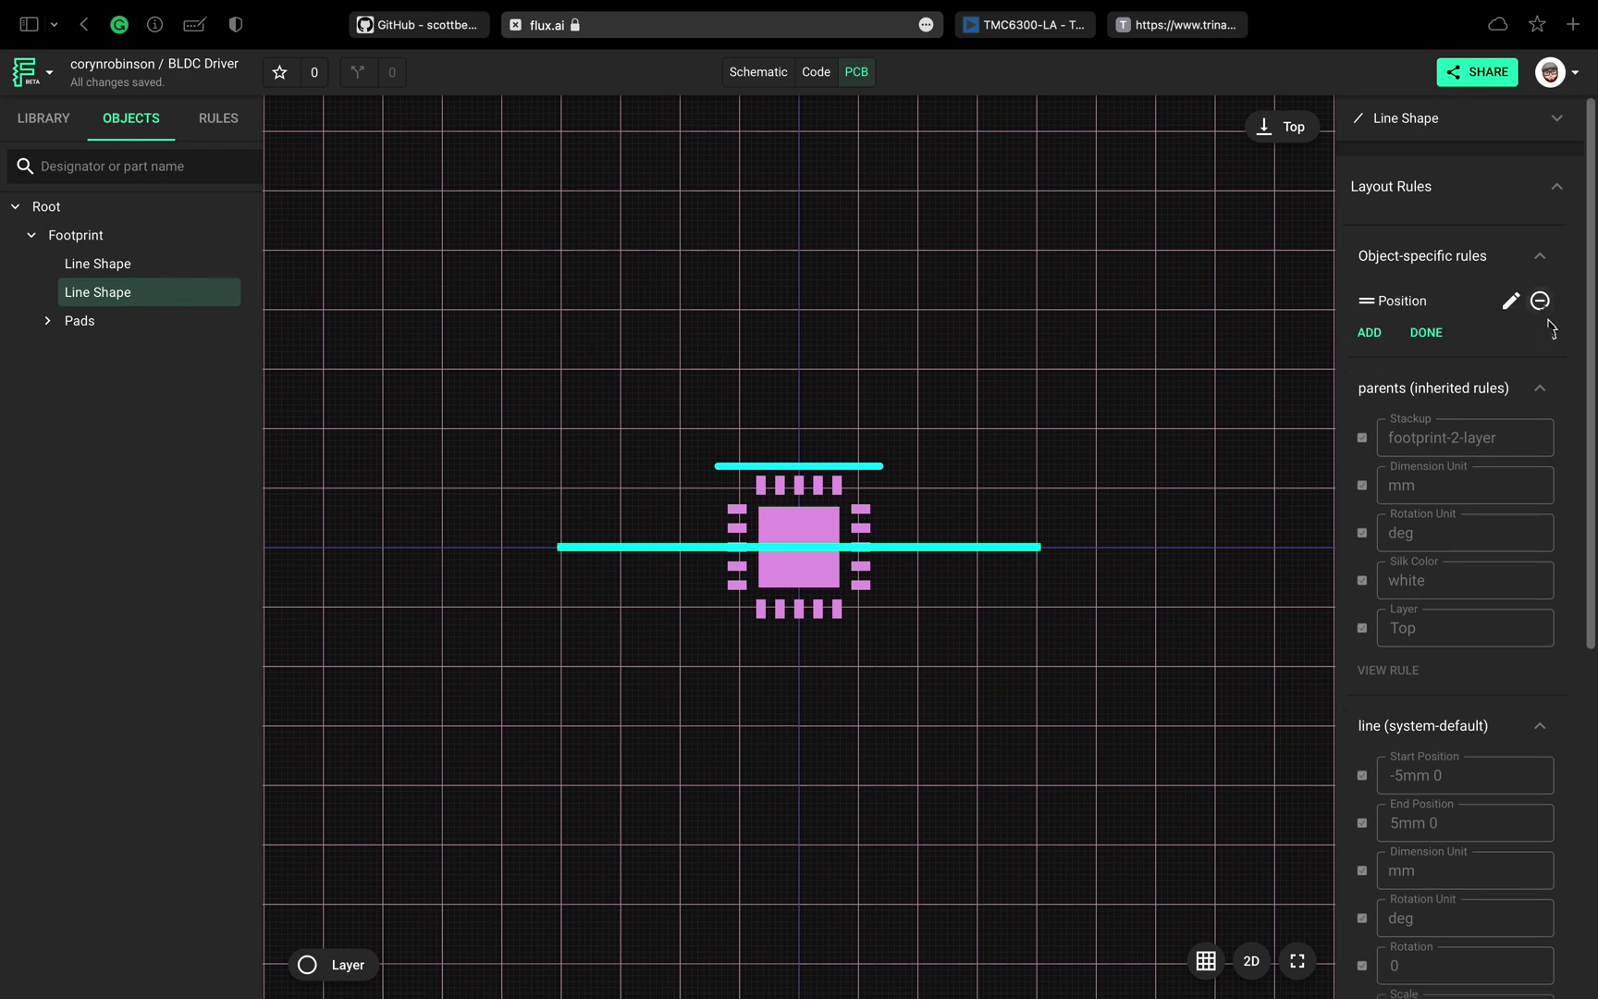
pyautogui.click(1541, 302)
pyautogui.click(1370, 300)
pyautogui.write('start')
pyautogui.click(713, 578)
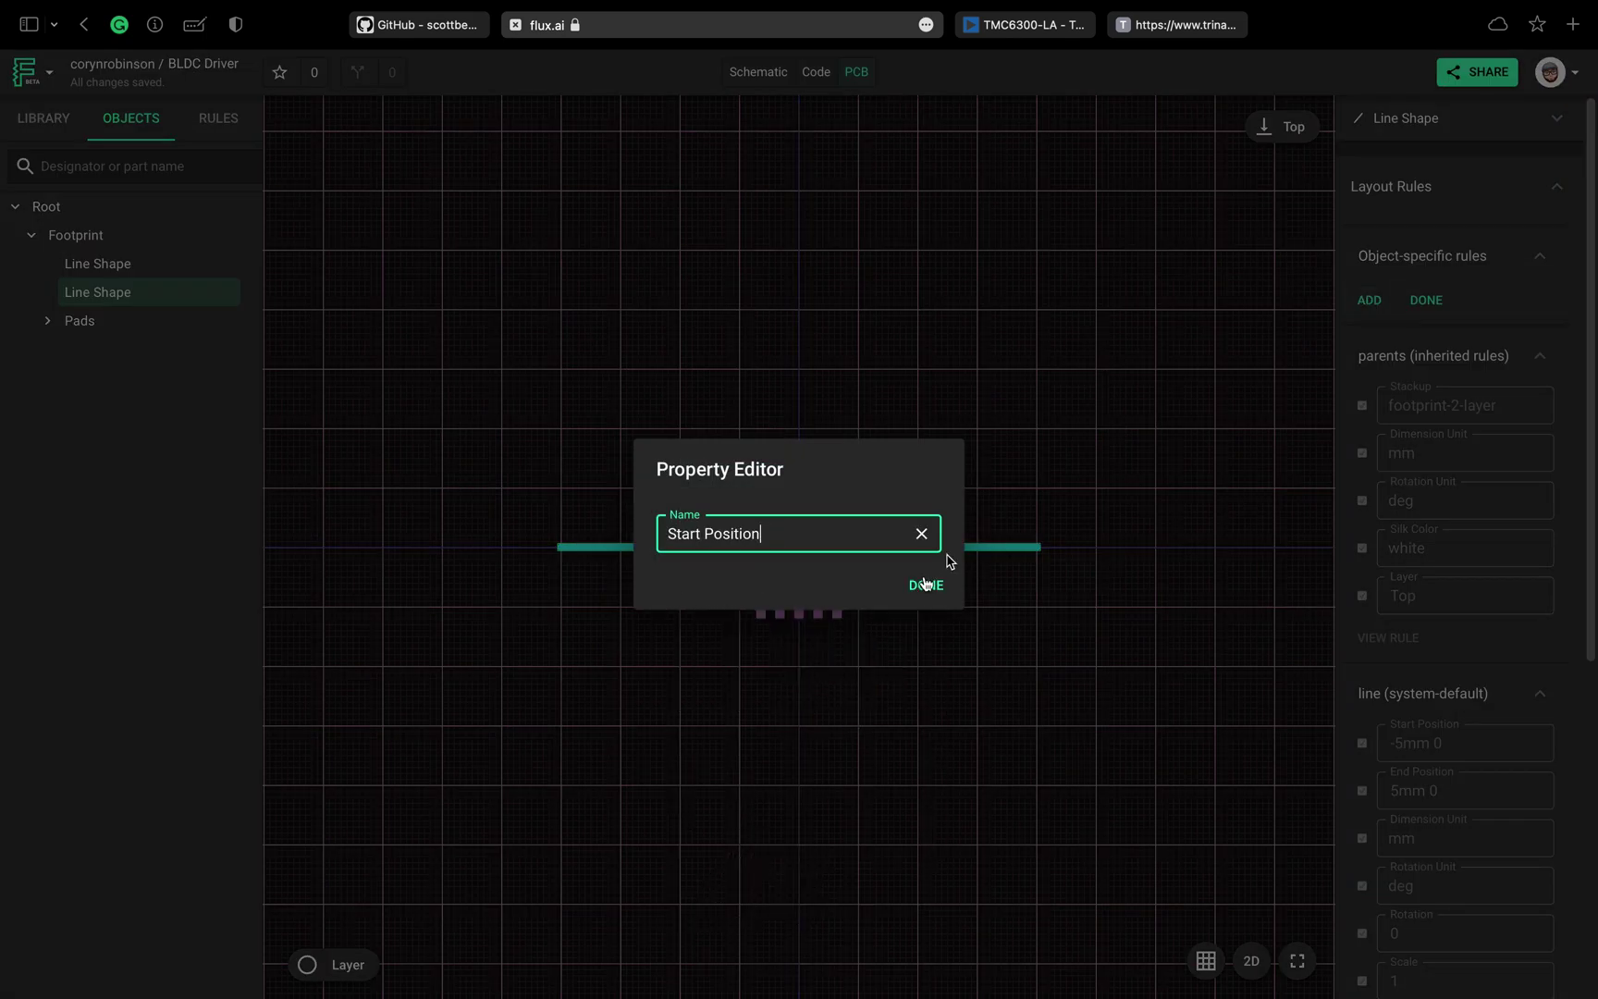
pyautogui.click(926, 585)
# - Add the End Position property to the second silk line and finish editing its property list
pyautogui.click(1361, 335)
pyautogui.write('end')
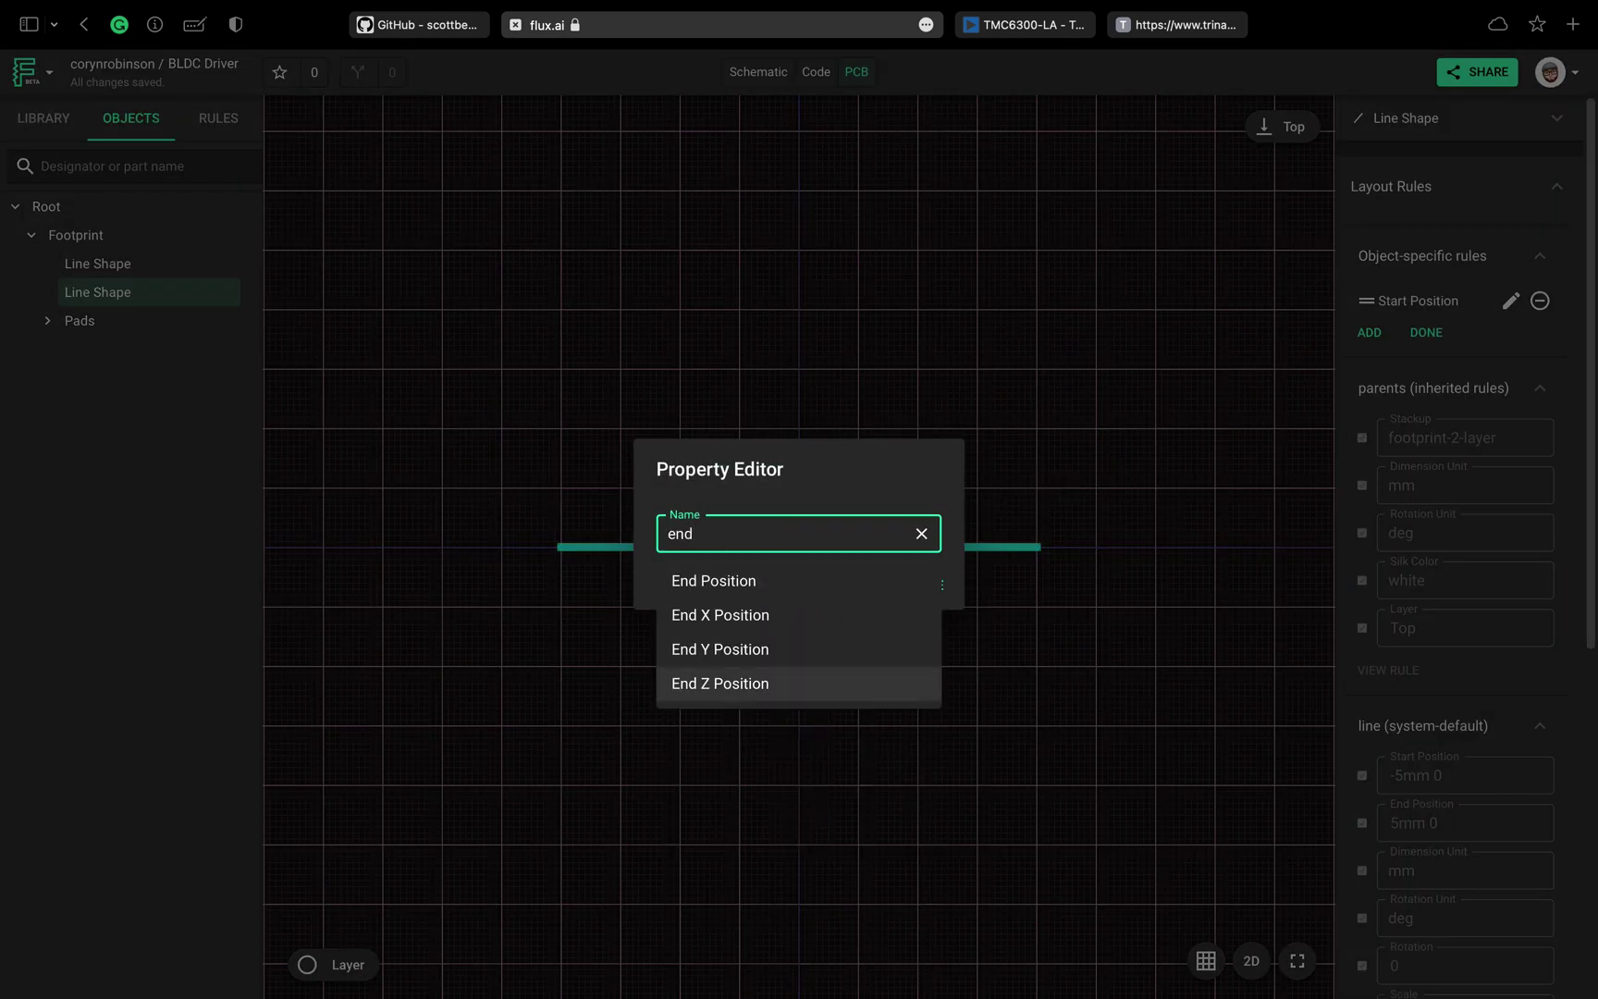
pyautogui.press('Return')
pyautogui.click(925, 584)
pyautogui.click(1426, 360)
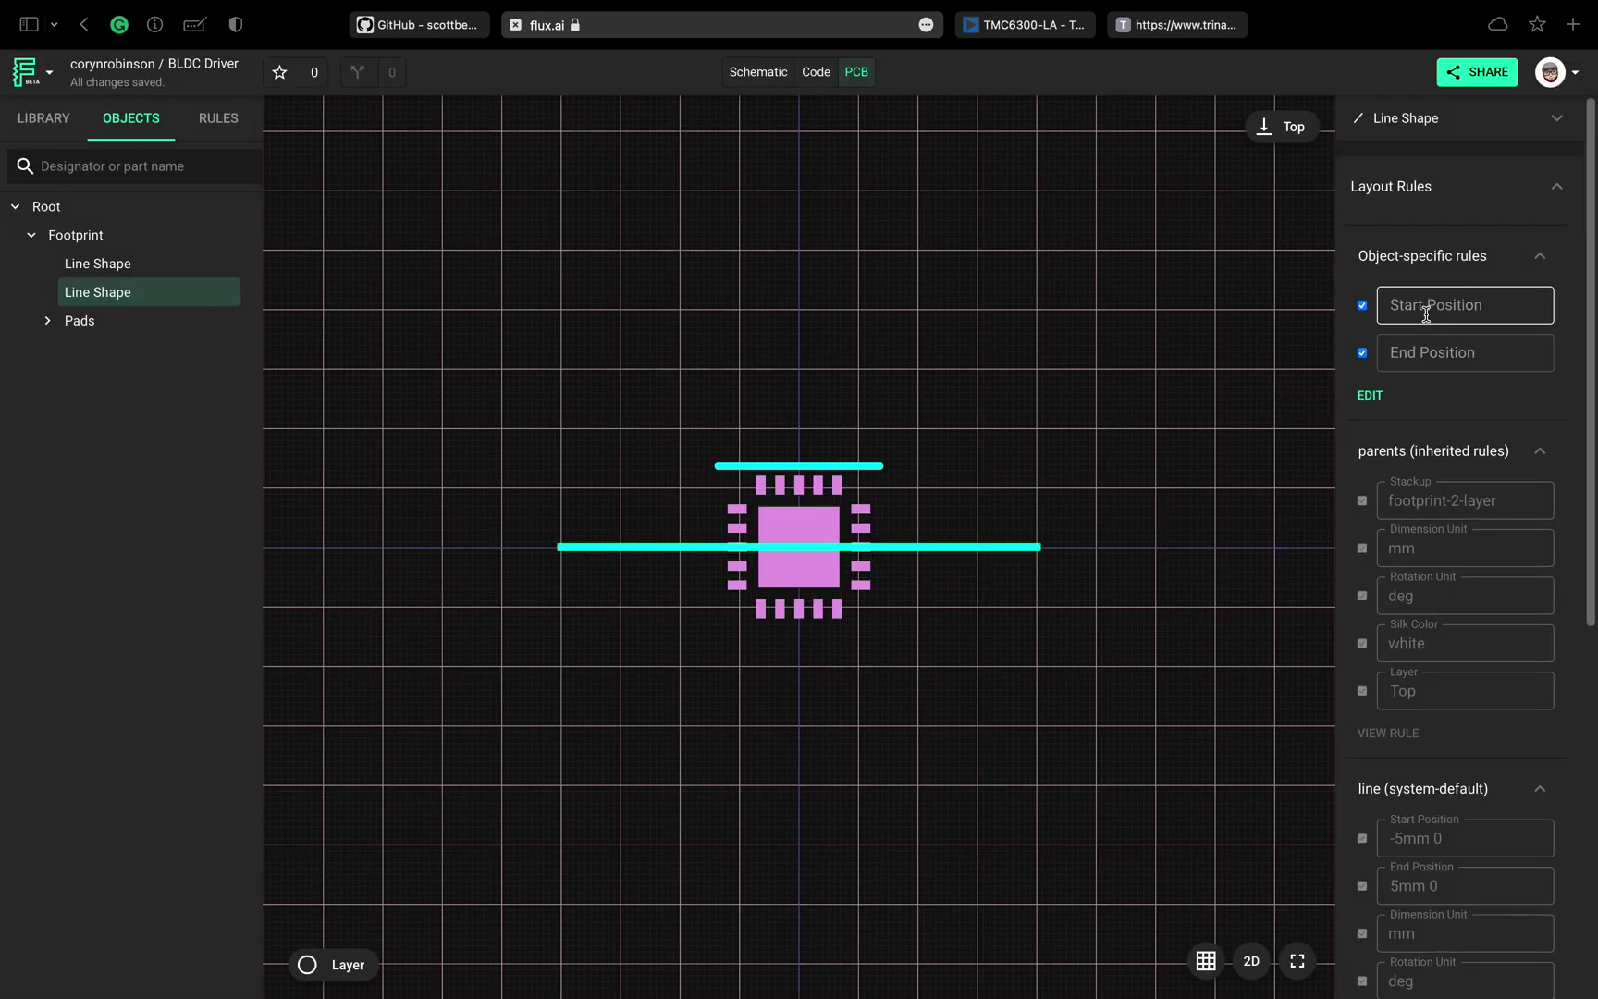
# - Set the second silk line's Start Position to -1. 1.7 and its End Position to -1.7 -1.7
pyautogui.click(1426, 313)
pyautogui.write('-1. 1.7')
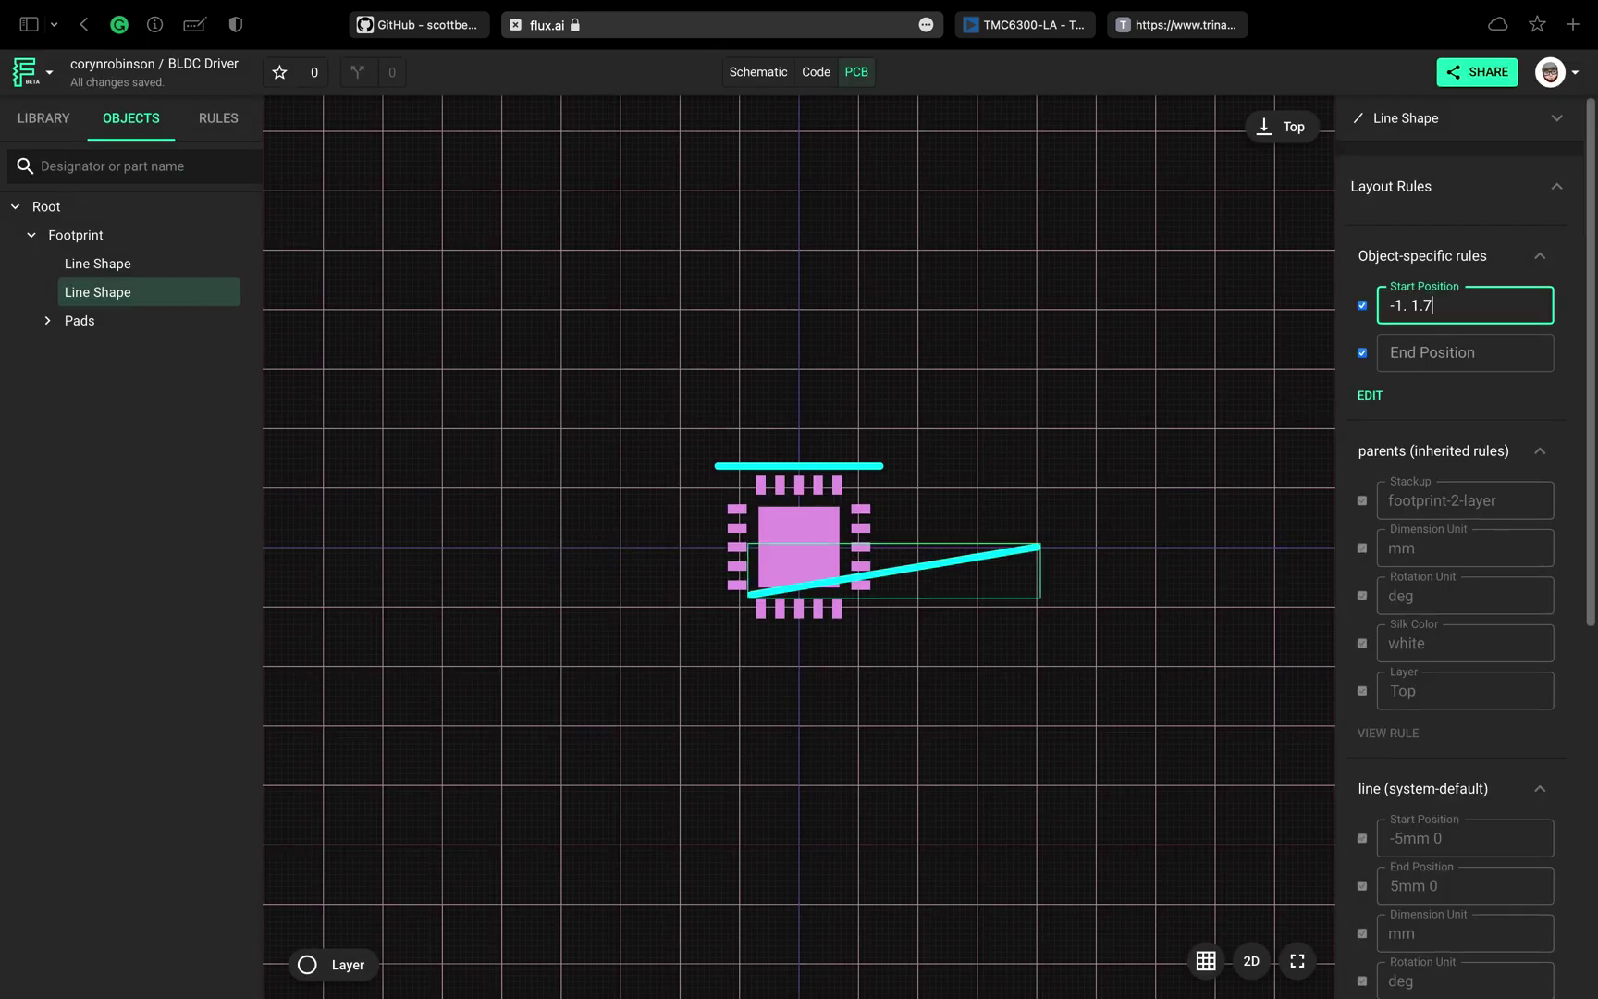
pyautogui.press('Tab')
pyautogui.write('-1.7 -1.7')
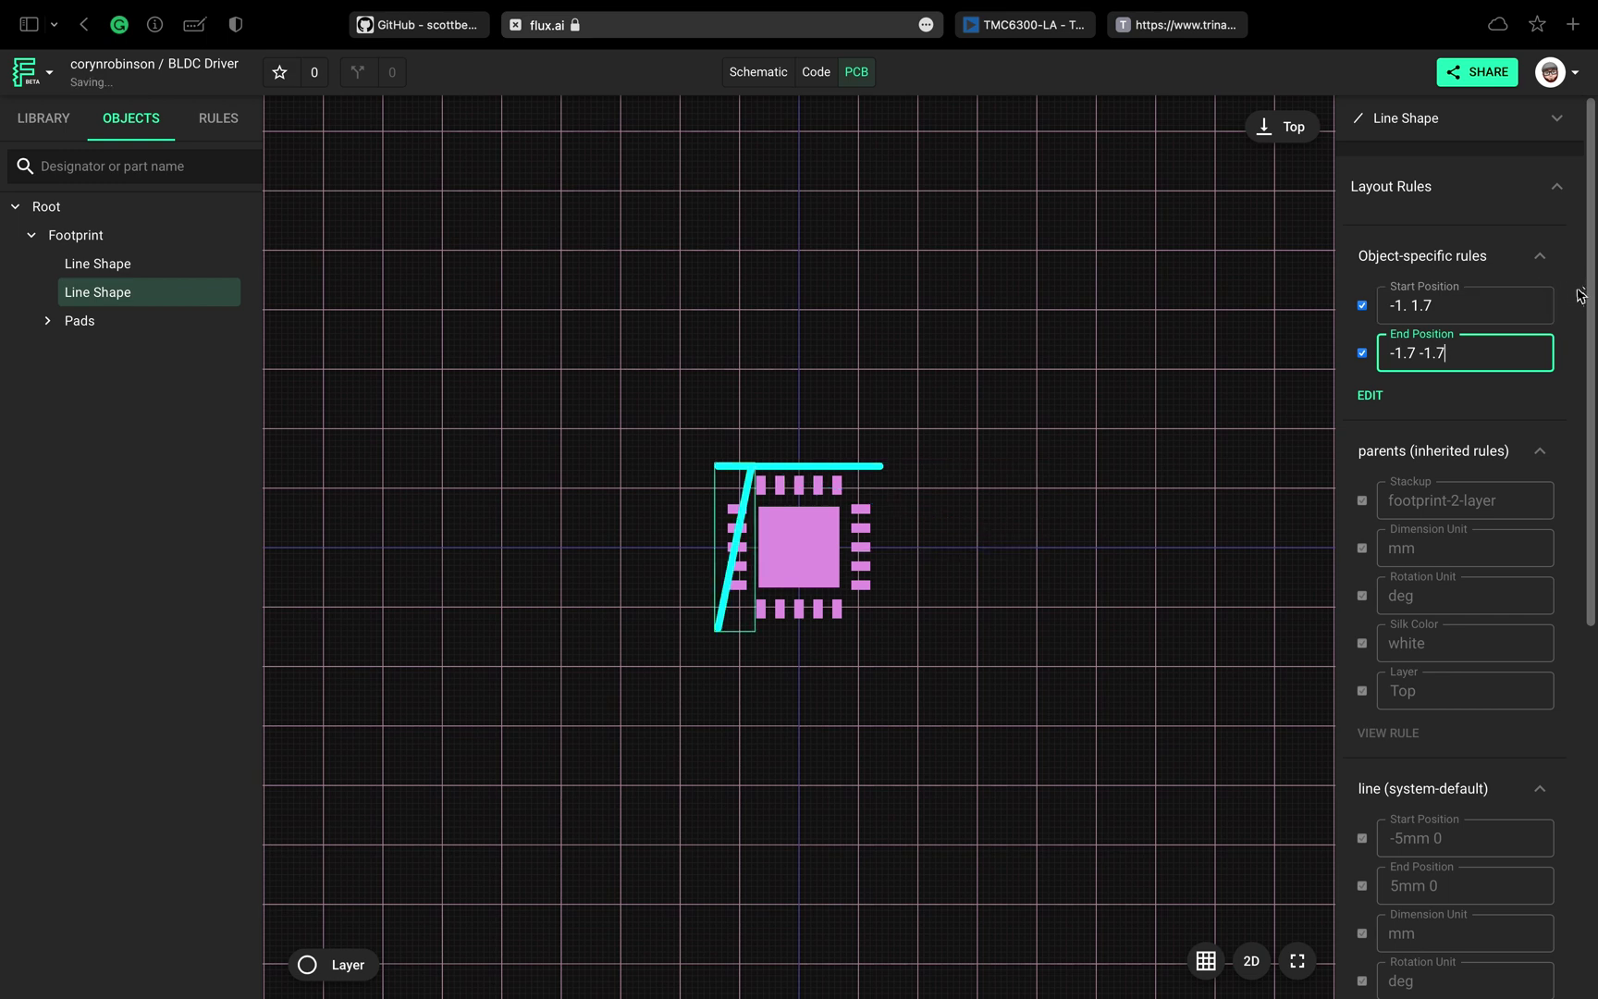
# - Correct the second silk line's Start Position to -1.7 1.7
pyautogui.click(1453, 310)
pyautogui.write('7')
pyautogui.click(1577, 310)
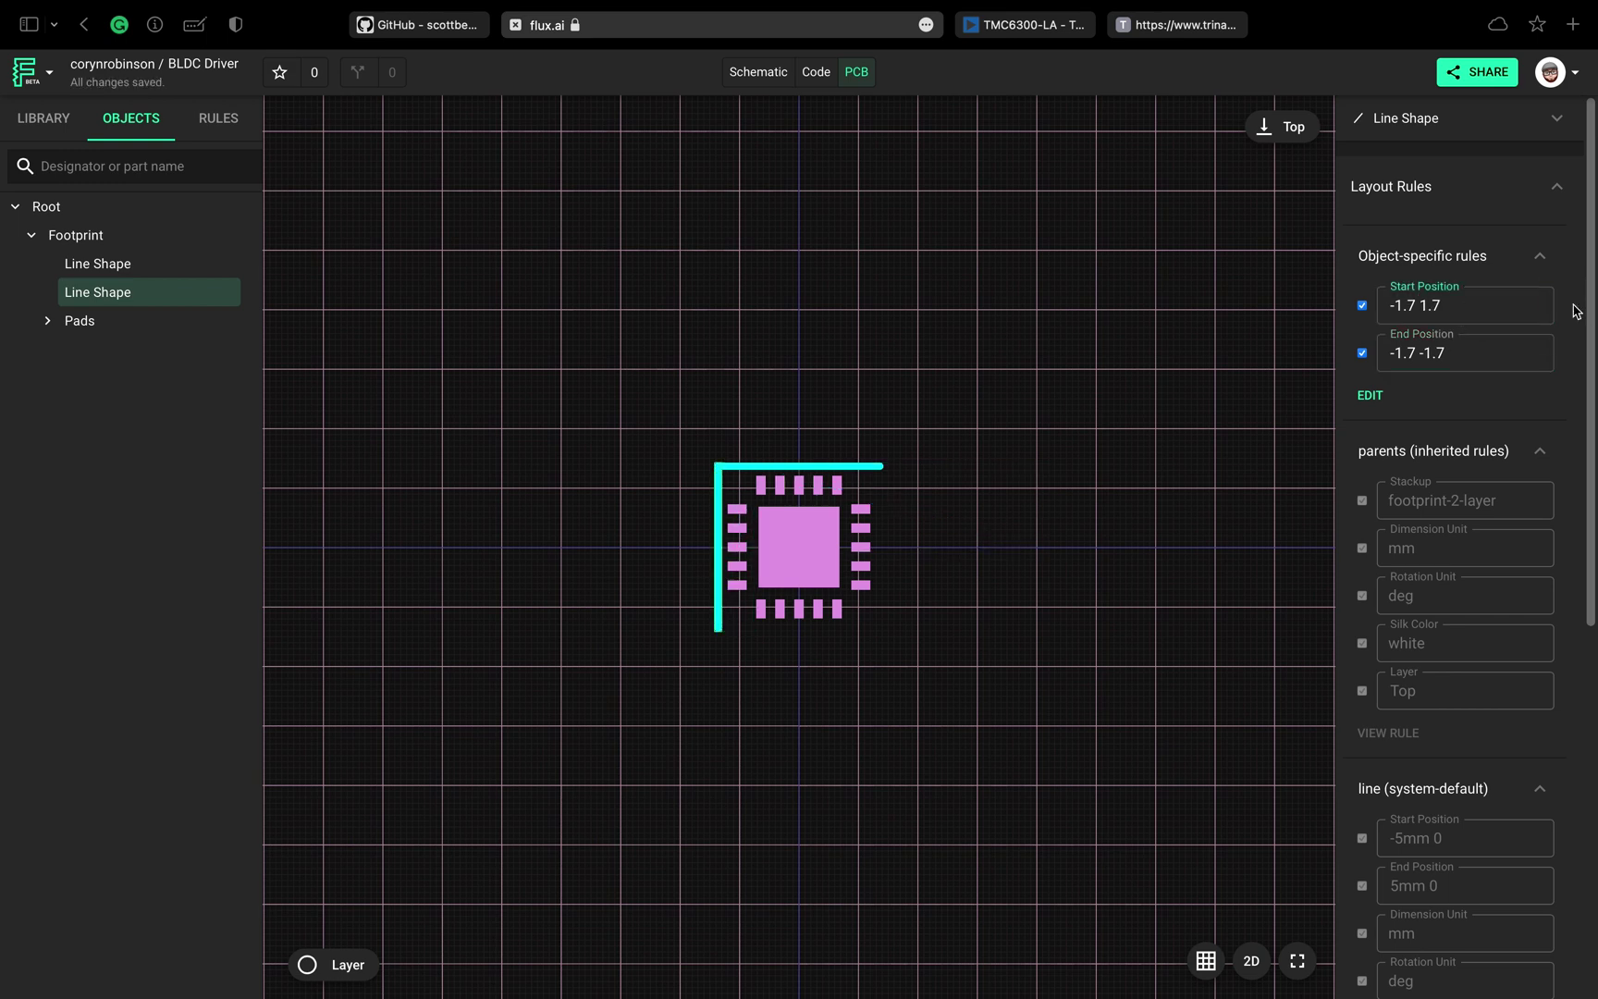
# - Add a third Silk Line to the Footprint
pyautogui.rightClick(238, 238)
pyautogui.moveTo(270, 277)
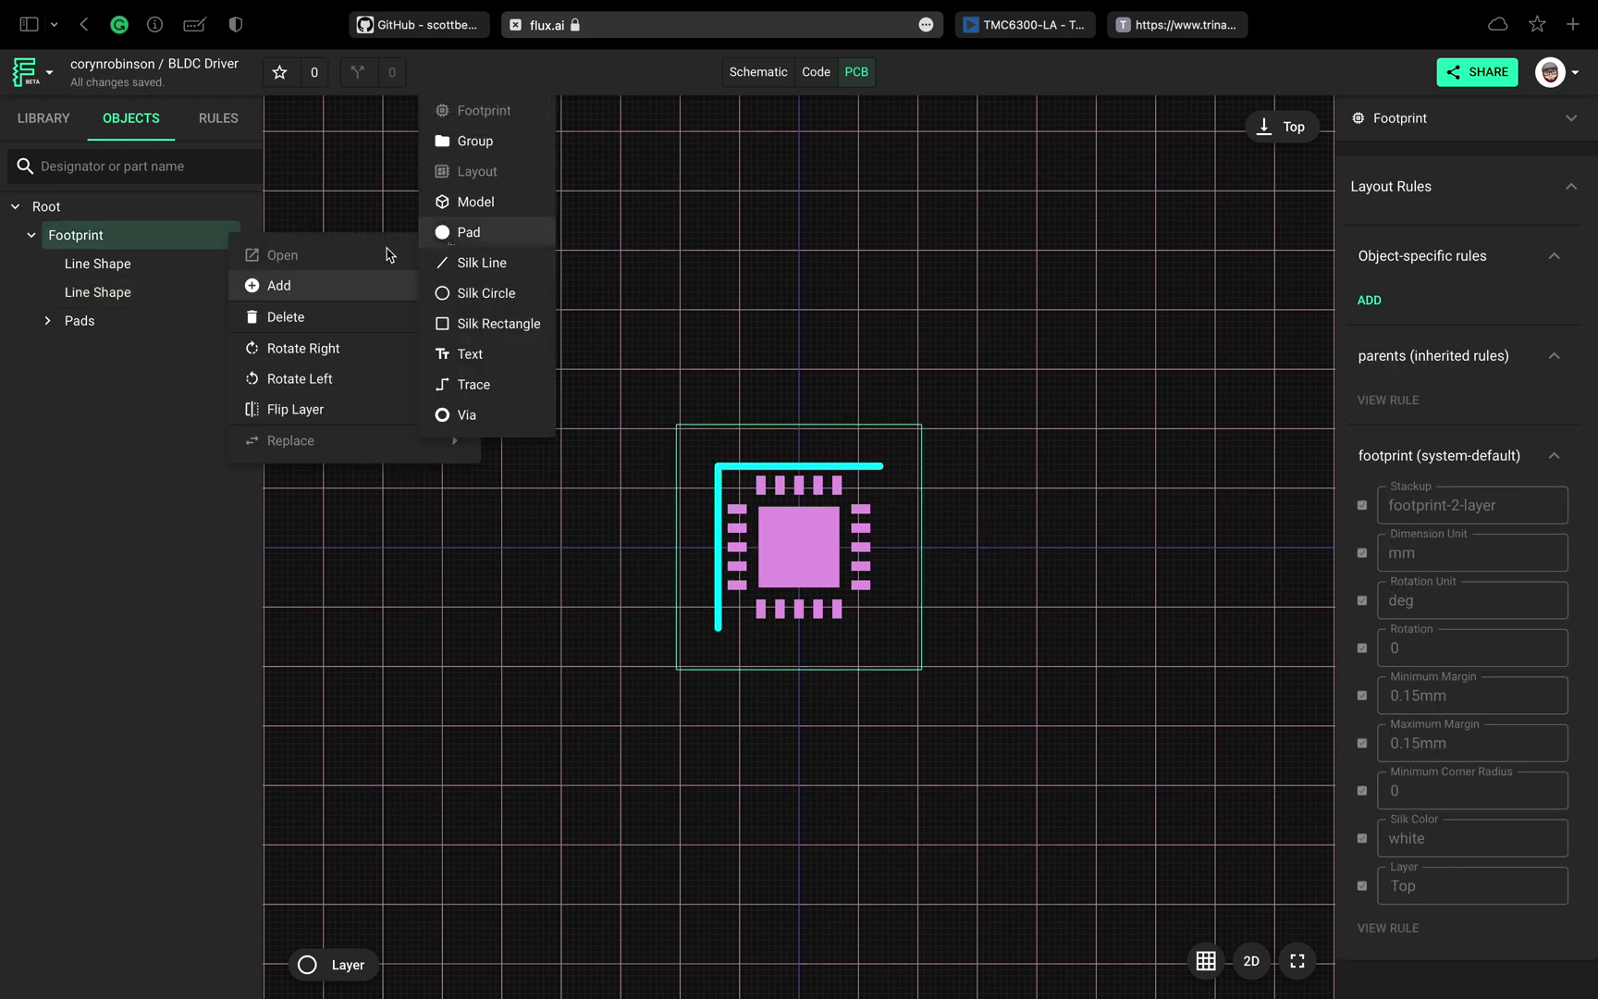
pyautogui.click(467, 268)
# - Add Start Position and End Position properties to the third silk line and finish editing its property list
pyautogui.click(1369, 299)
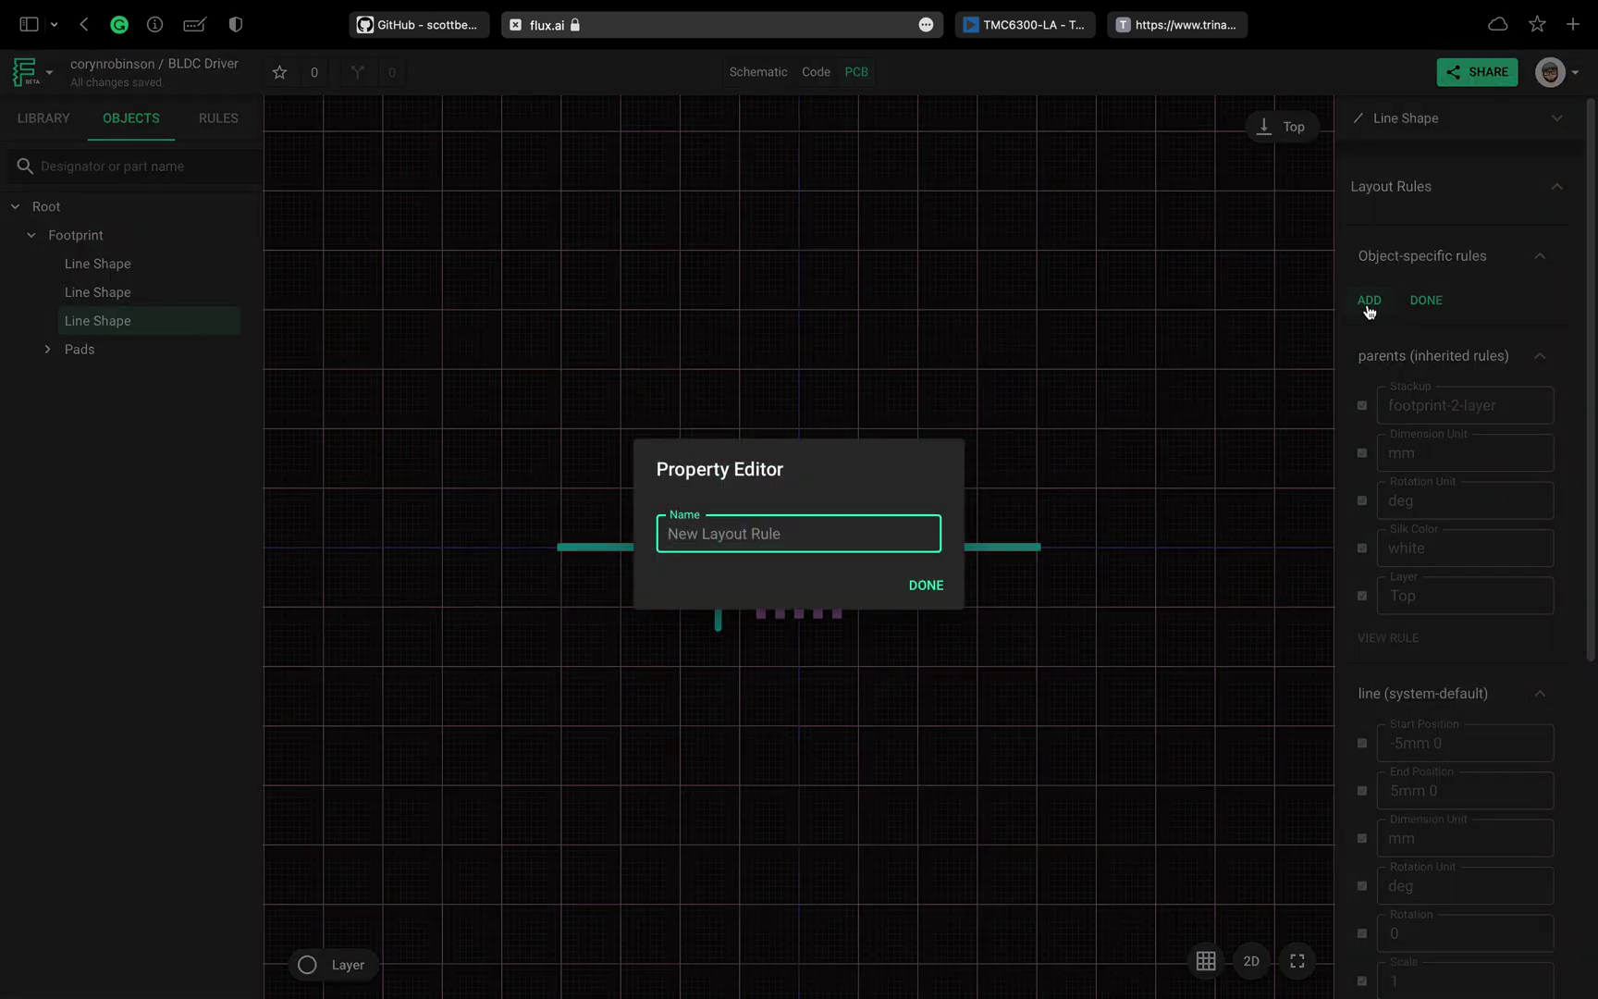
pyautogui.write('start')
pyautogui.press('Return')
pyautogui.press('Return')
pyautogui.click(1369, 332)
pyautogui.write('end')
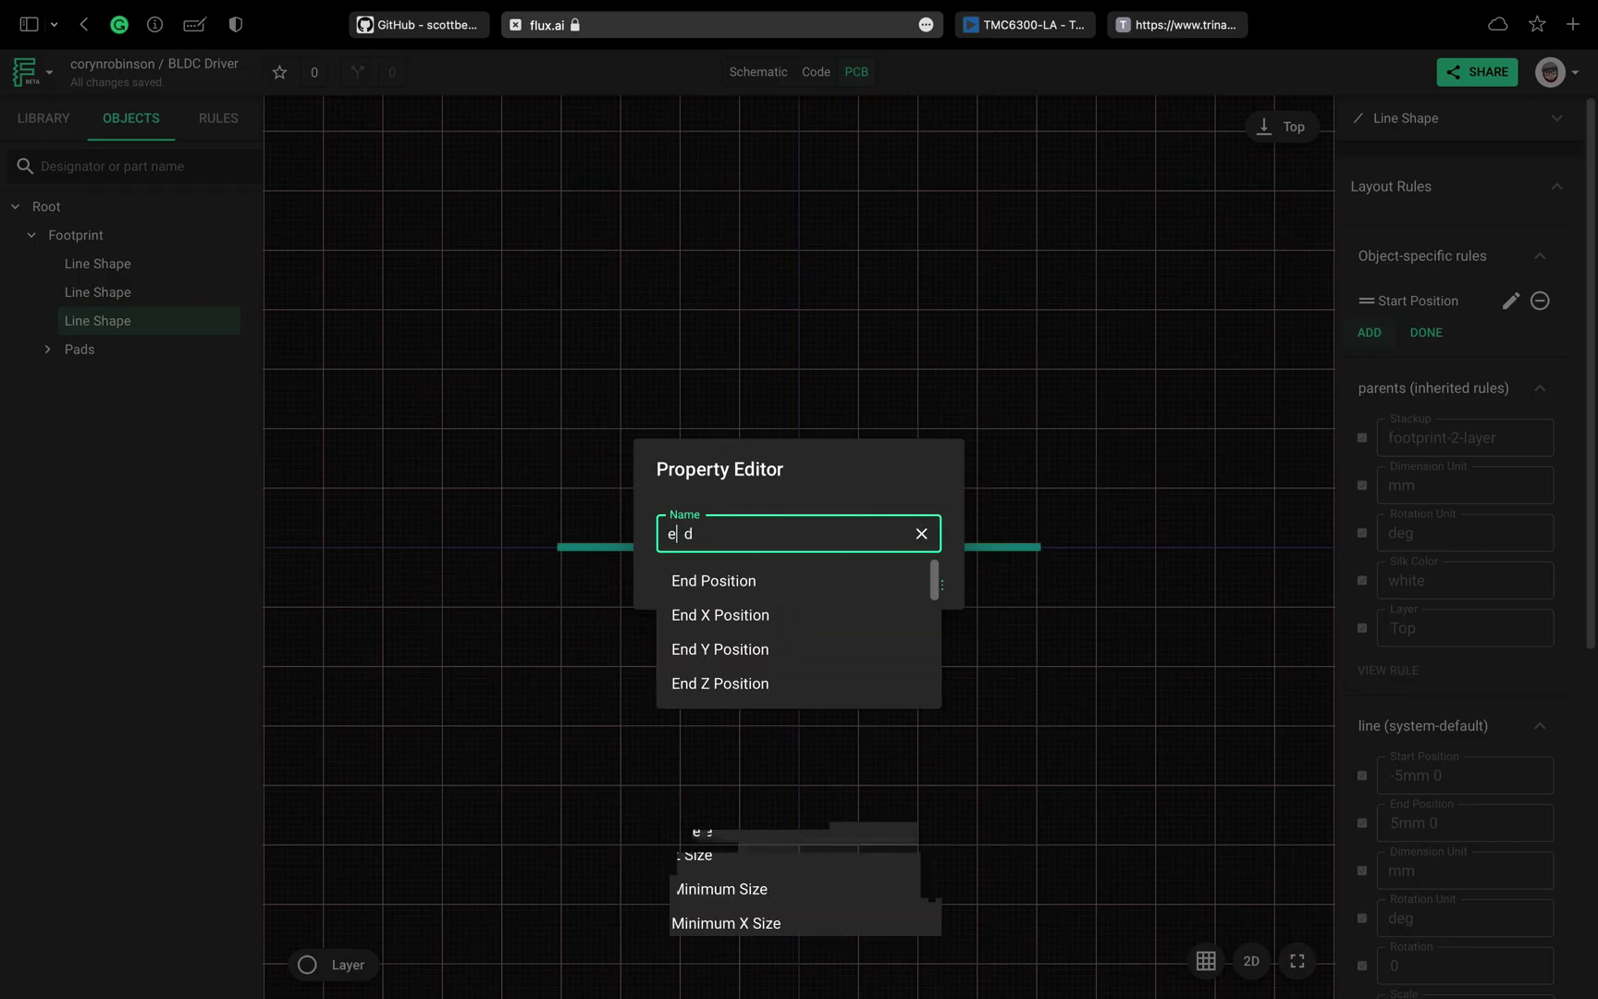
pyautogui.press('Return')
pyautogui.press('Return')
pyautogui.click(1425, 362)
# - Set the third silk line's Start Position to -1.7 -1.7 and its End Position to 1.7 -1.7
pyautogui.click(1427, 306)
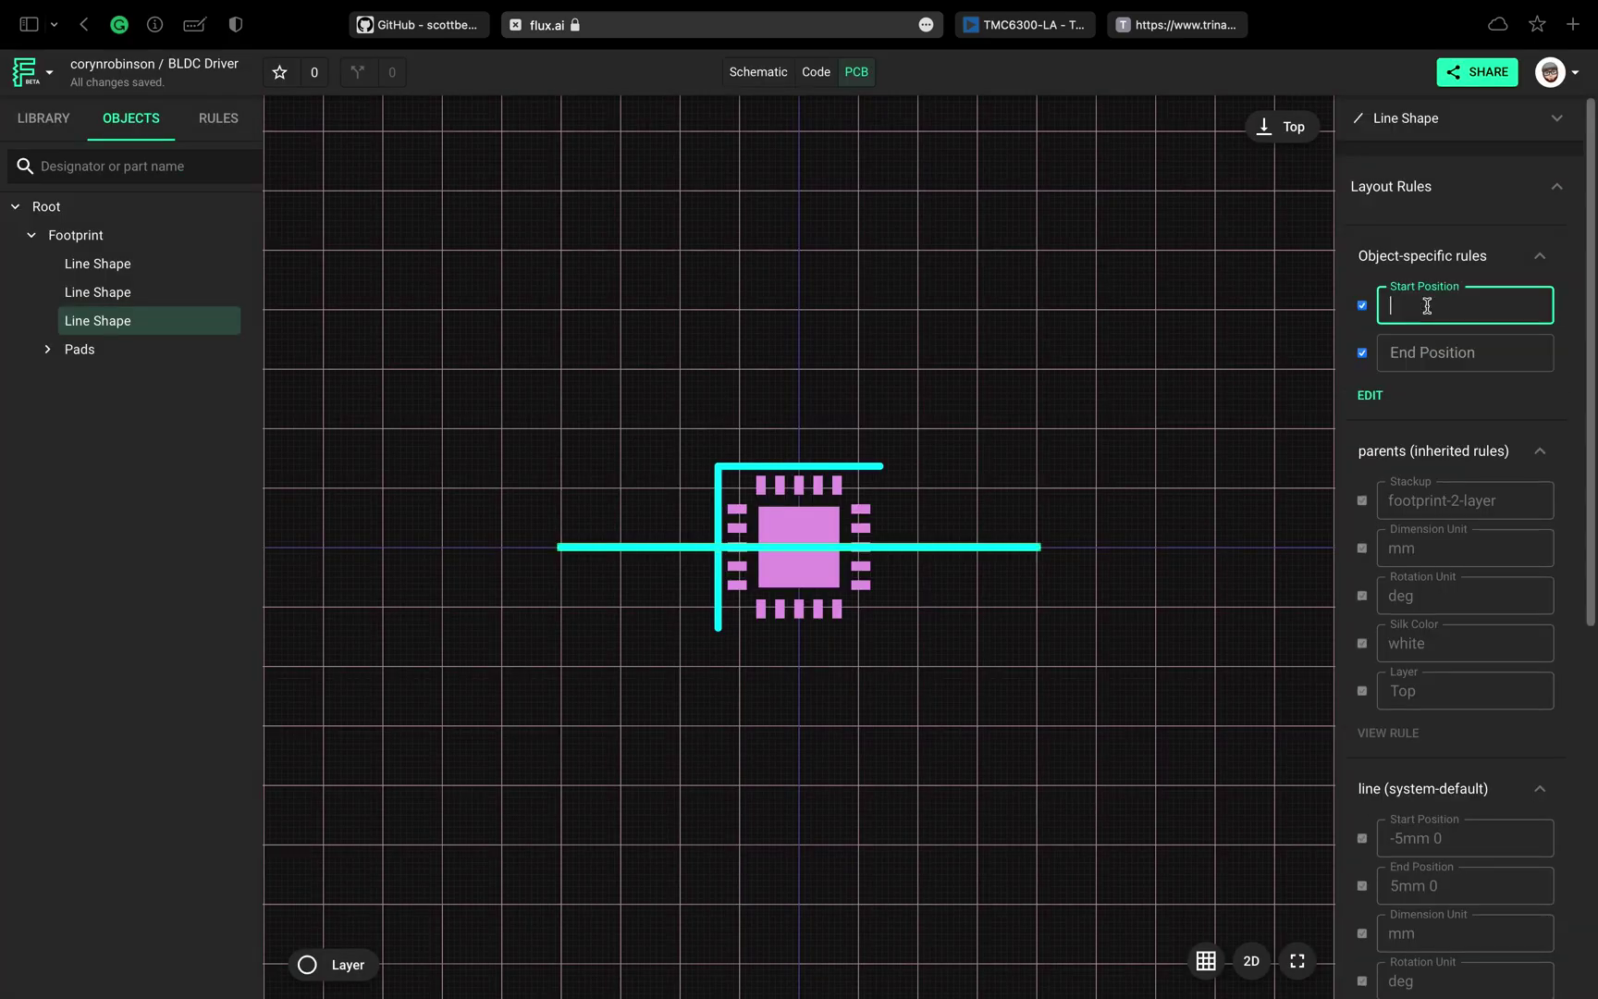
pyautogui.write('-1.7 -1.7')
pyautogui.press('Tab')
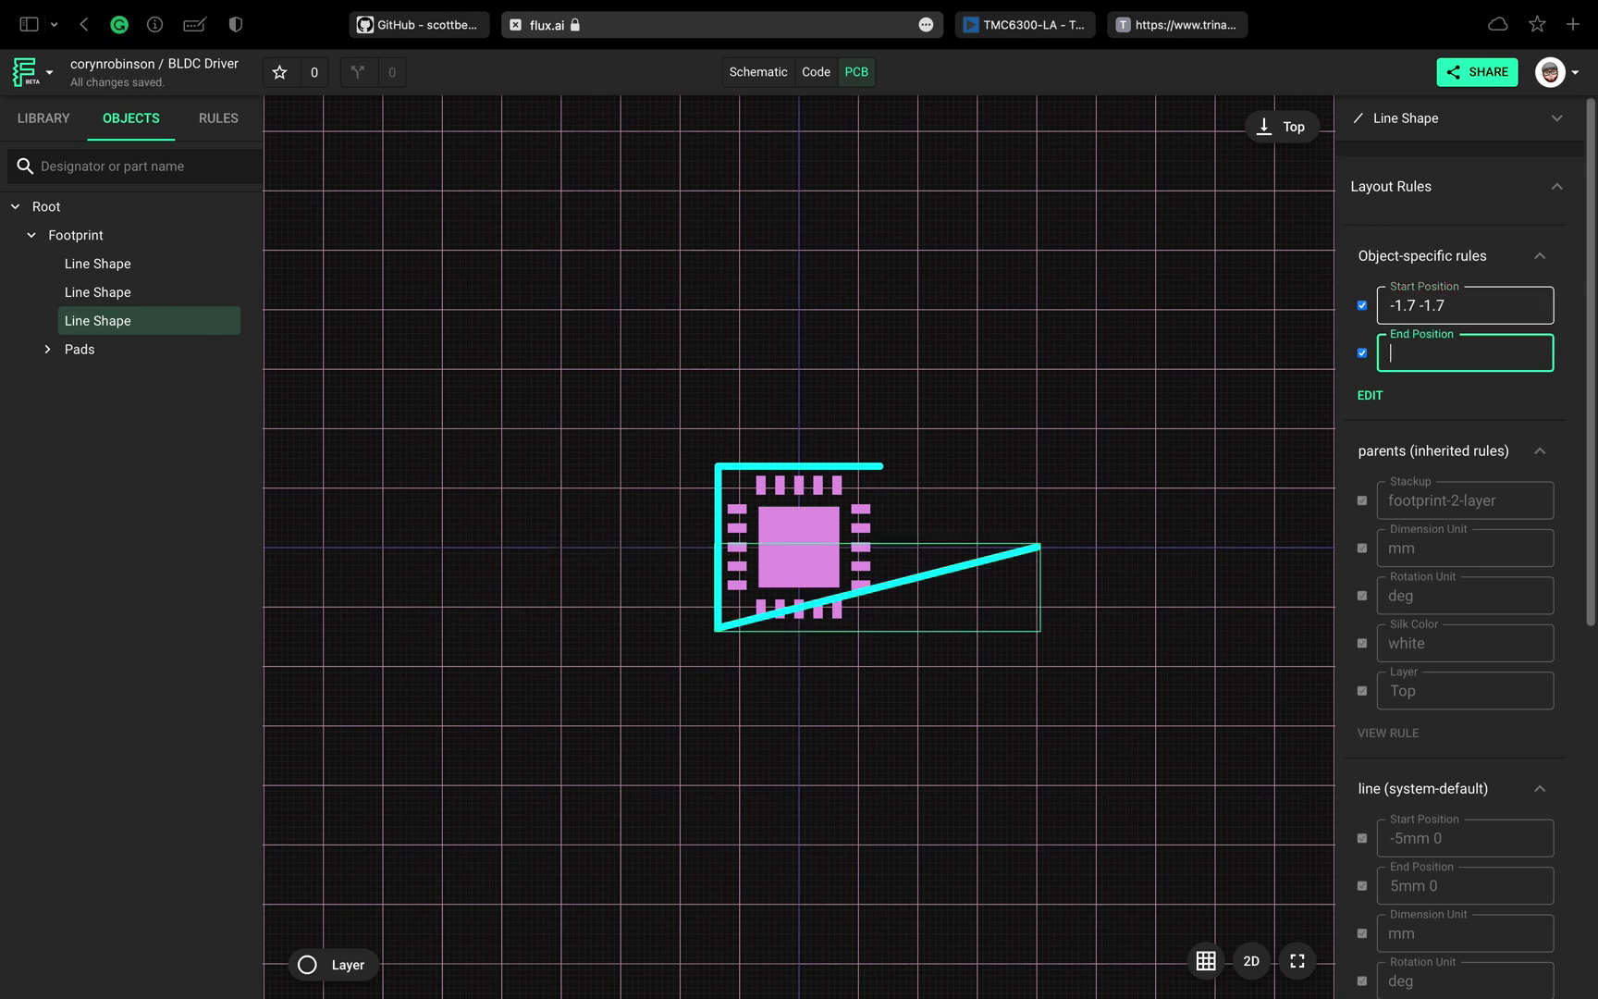
pyautogui.write('1.7 -1.7')
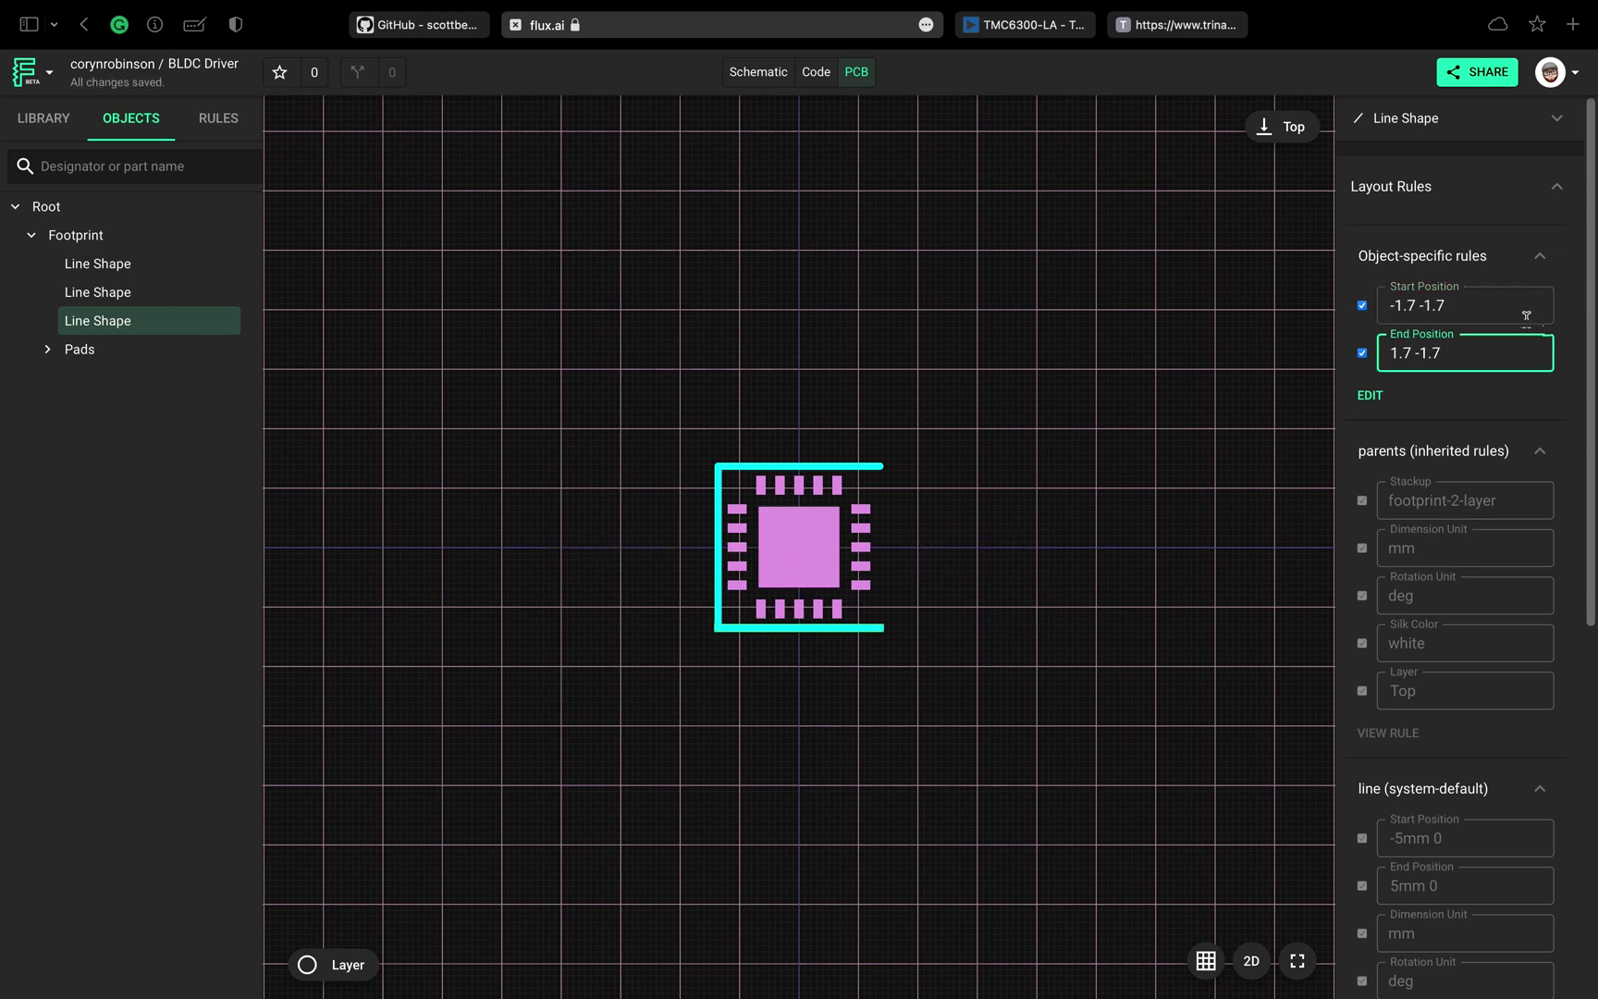
# - Add a fourth Silk Line to the Footprint and select it
pyautogui.rightClick(224, 236)
pyautogui.moveTo(242, 283)
pyautogui.click(464, 261)
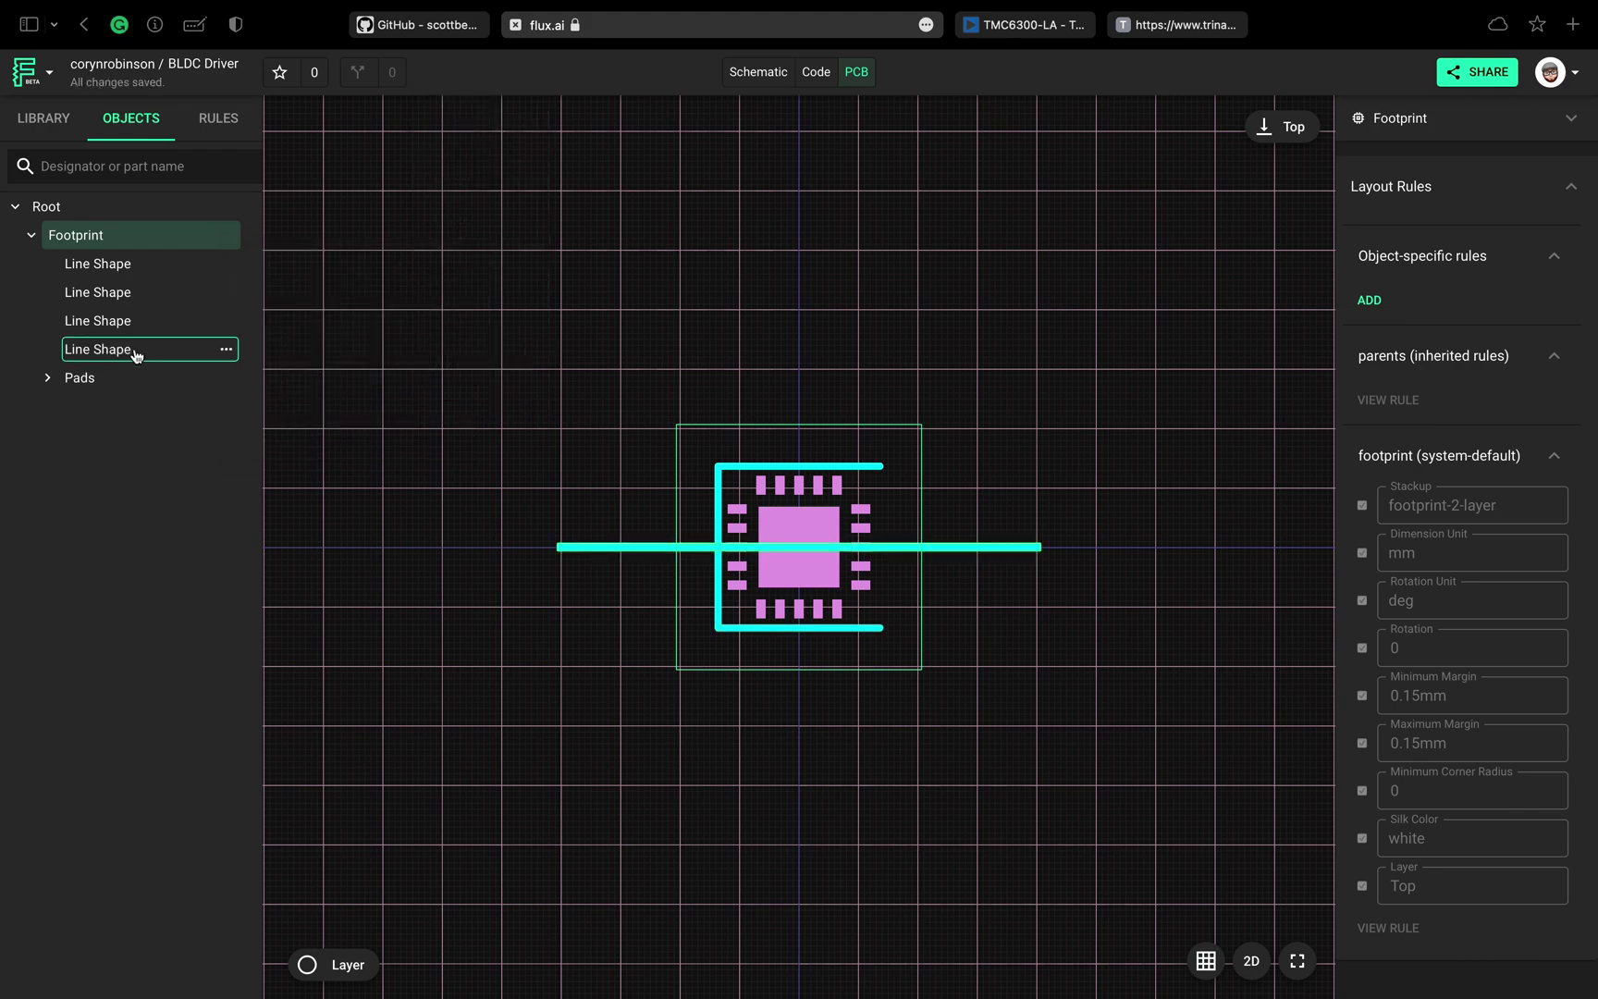
pyautogui.click(139, 349)
# - Set the fourth silk line's Position to 1.7 1.7
pyautogui.click(1448, 309)
pyautogui.write('1.7 1')
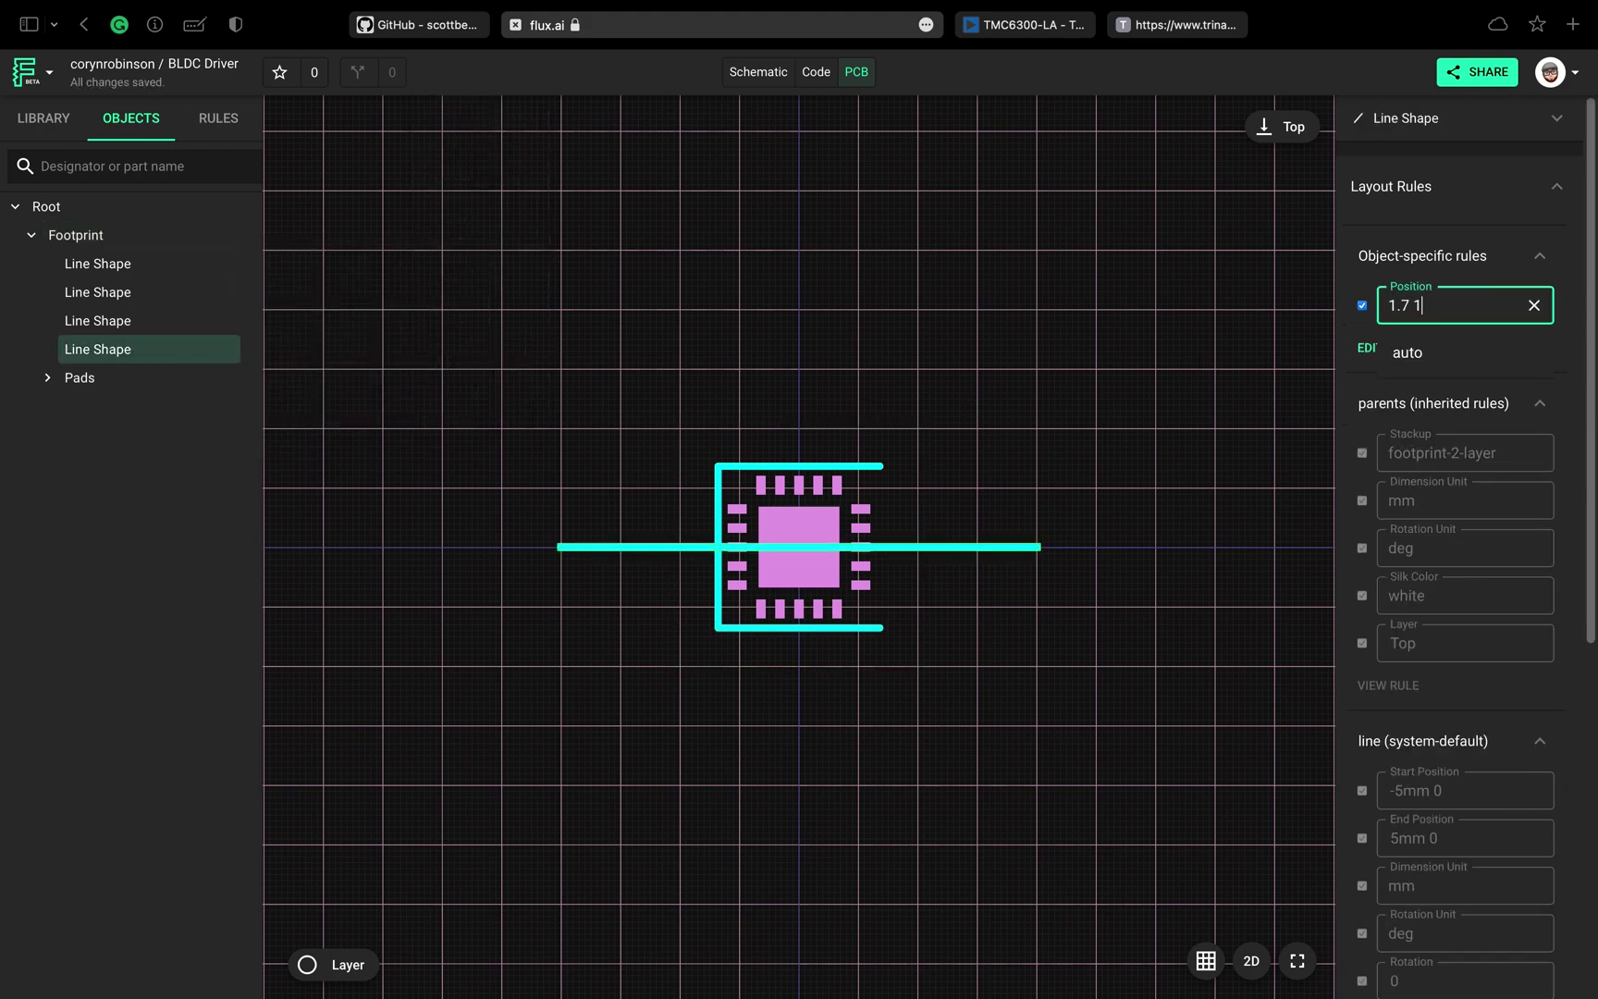
pyautogui.write('.7')
pyautogui.press('Return')
# - Replace the fourth silk line's Position property with Start Position and End Position properties
pyautogui.click(1378, 347)
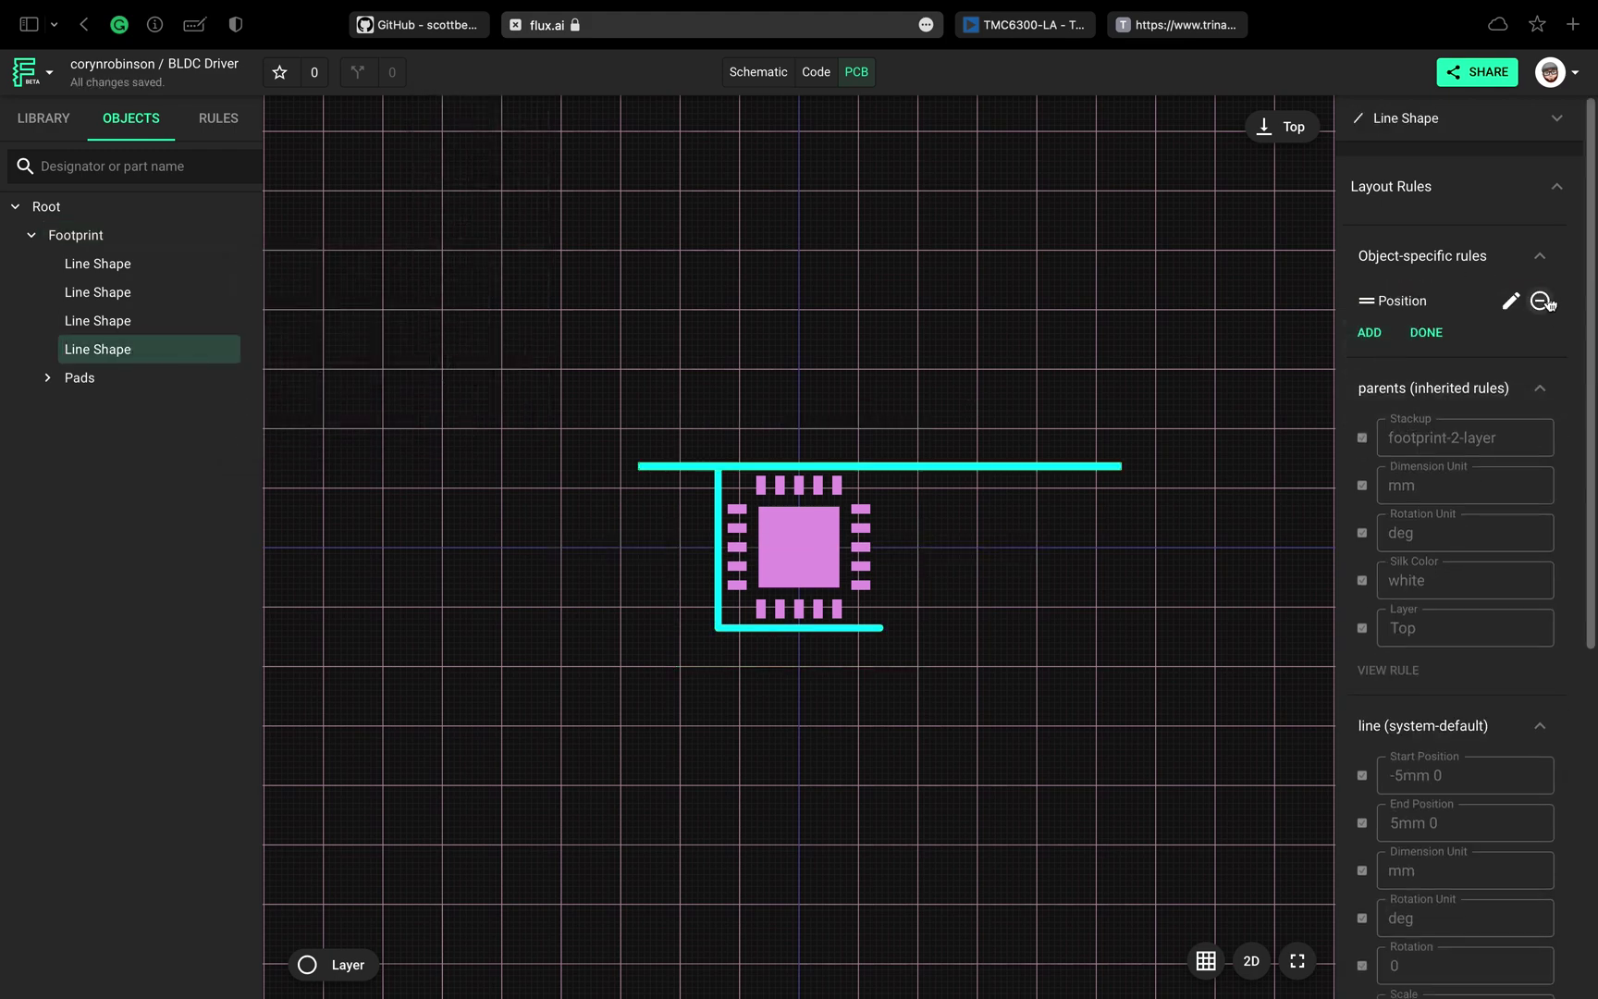
pyautogui.click(1540, 300)
pyautogui.click(1369, 332)
pyautogui.write('start')
pyautogui.press('Return')
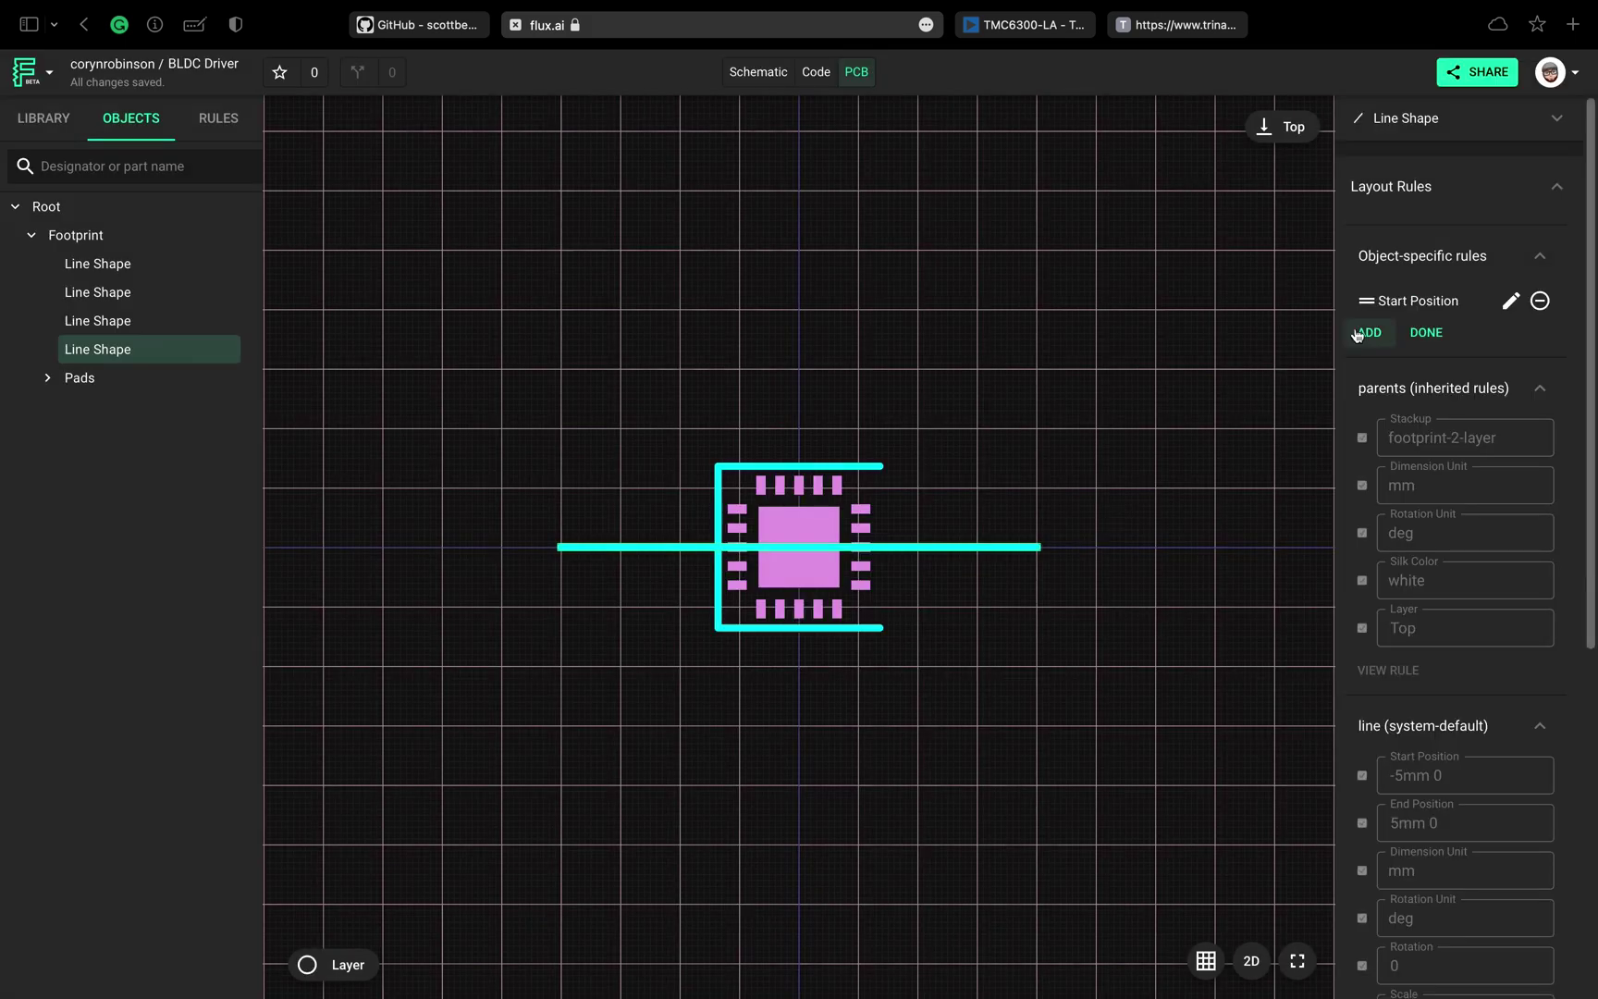
pyautogui.click(1357, 334)
pyautogui.write('end')
pyautogui.click(909, 583)
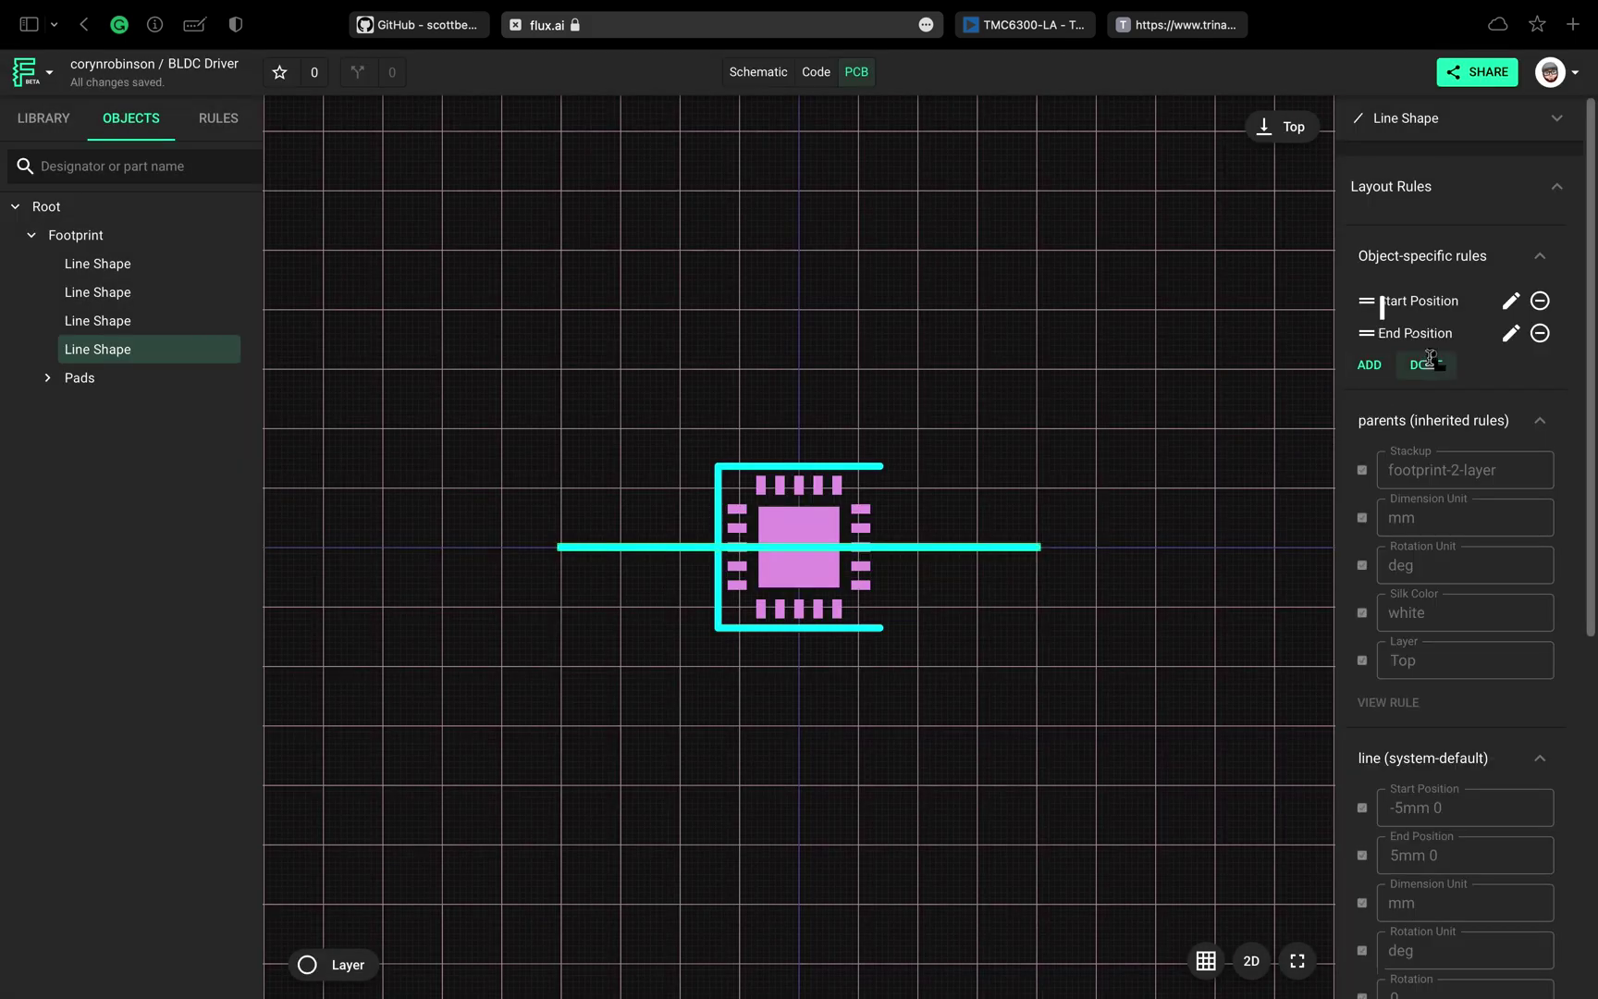
pyautogui.click(1428, 364)
# - Set the fourth silk line's Start Position to 1.7 1.7 and its End Position to 1.7 -1.7
pyautogui.click(1429, 306)
pyautogui.write('1.7 1.7')
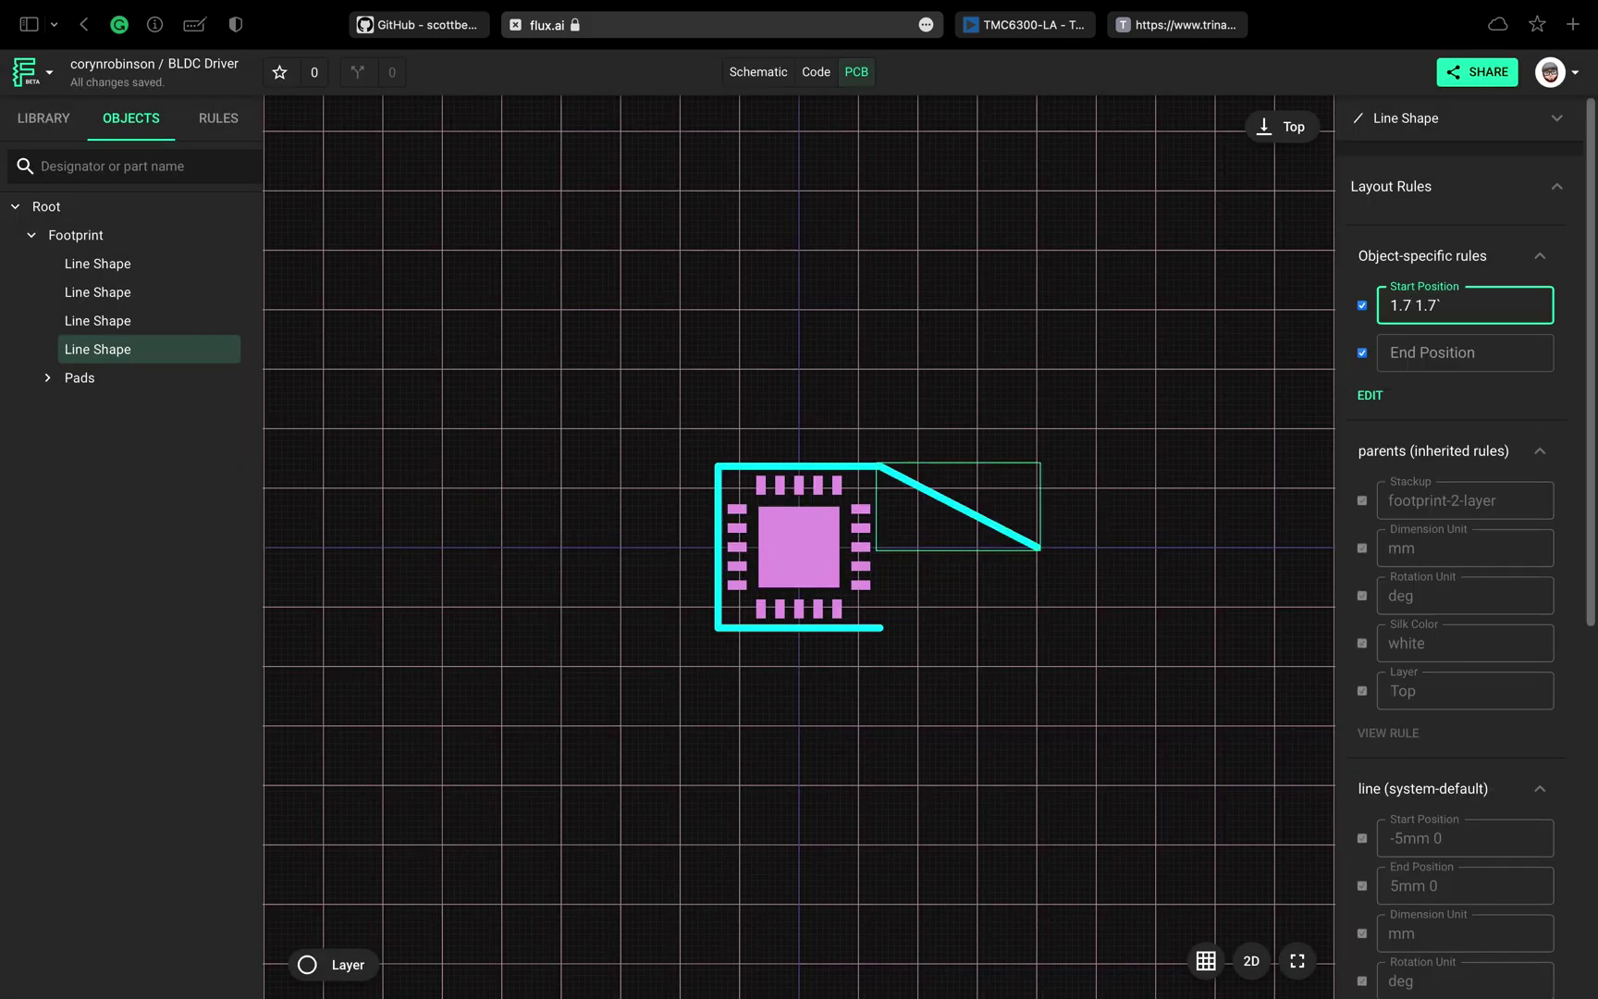
pyautogui.press('Tab')
pyautogui.write('1.7 -1')
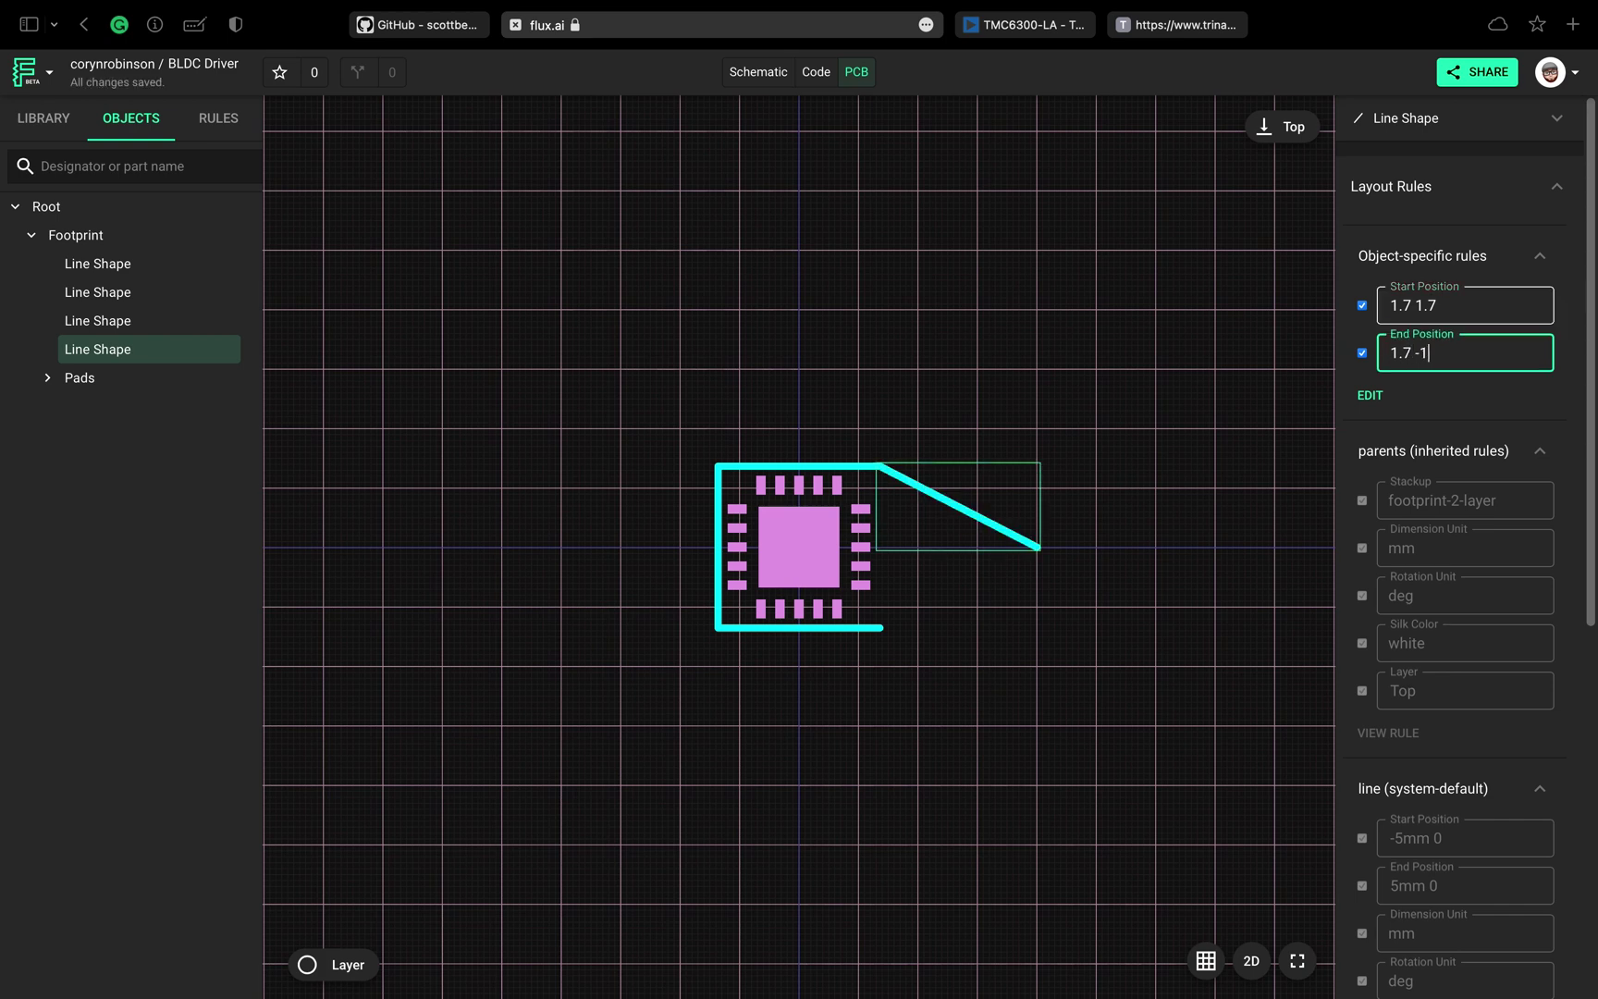
pyautogui.write('.7')
# - Add a Silk Circle to the Footprint and select it
pyautogui.rightClick(222, 243)
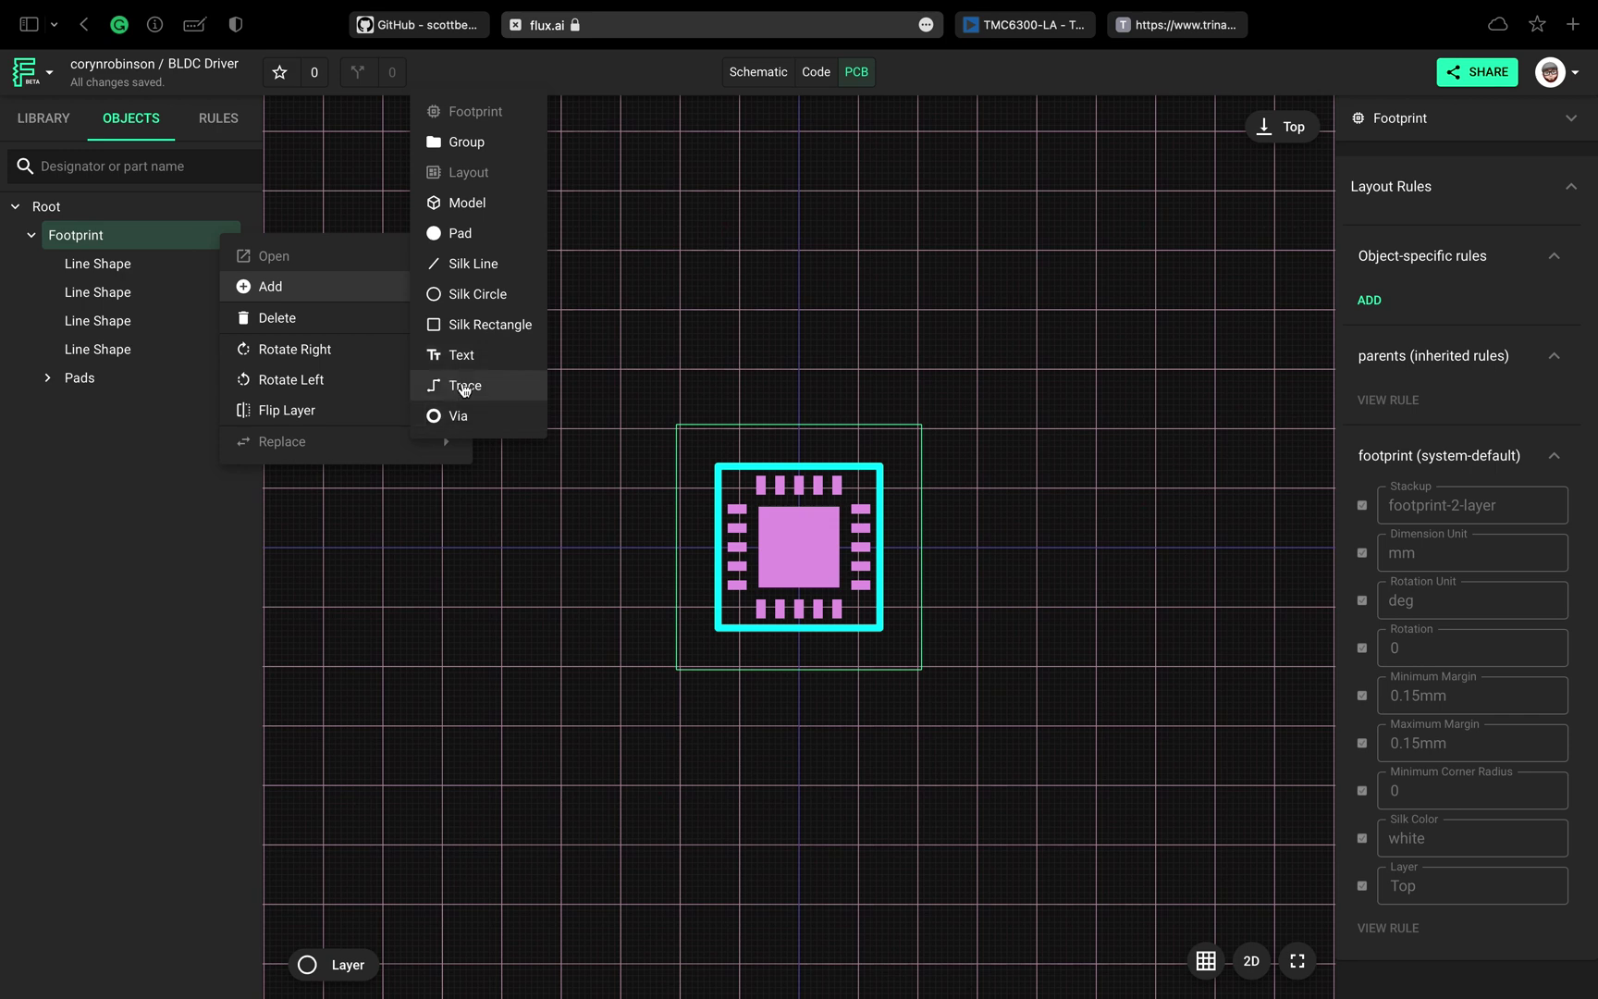
pyautogui.click(483, 298)
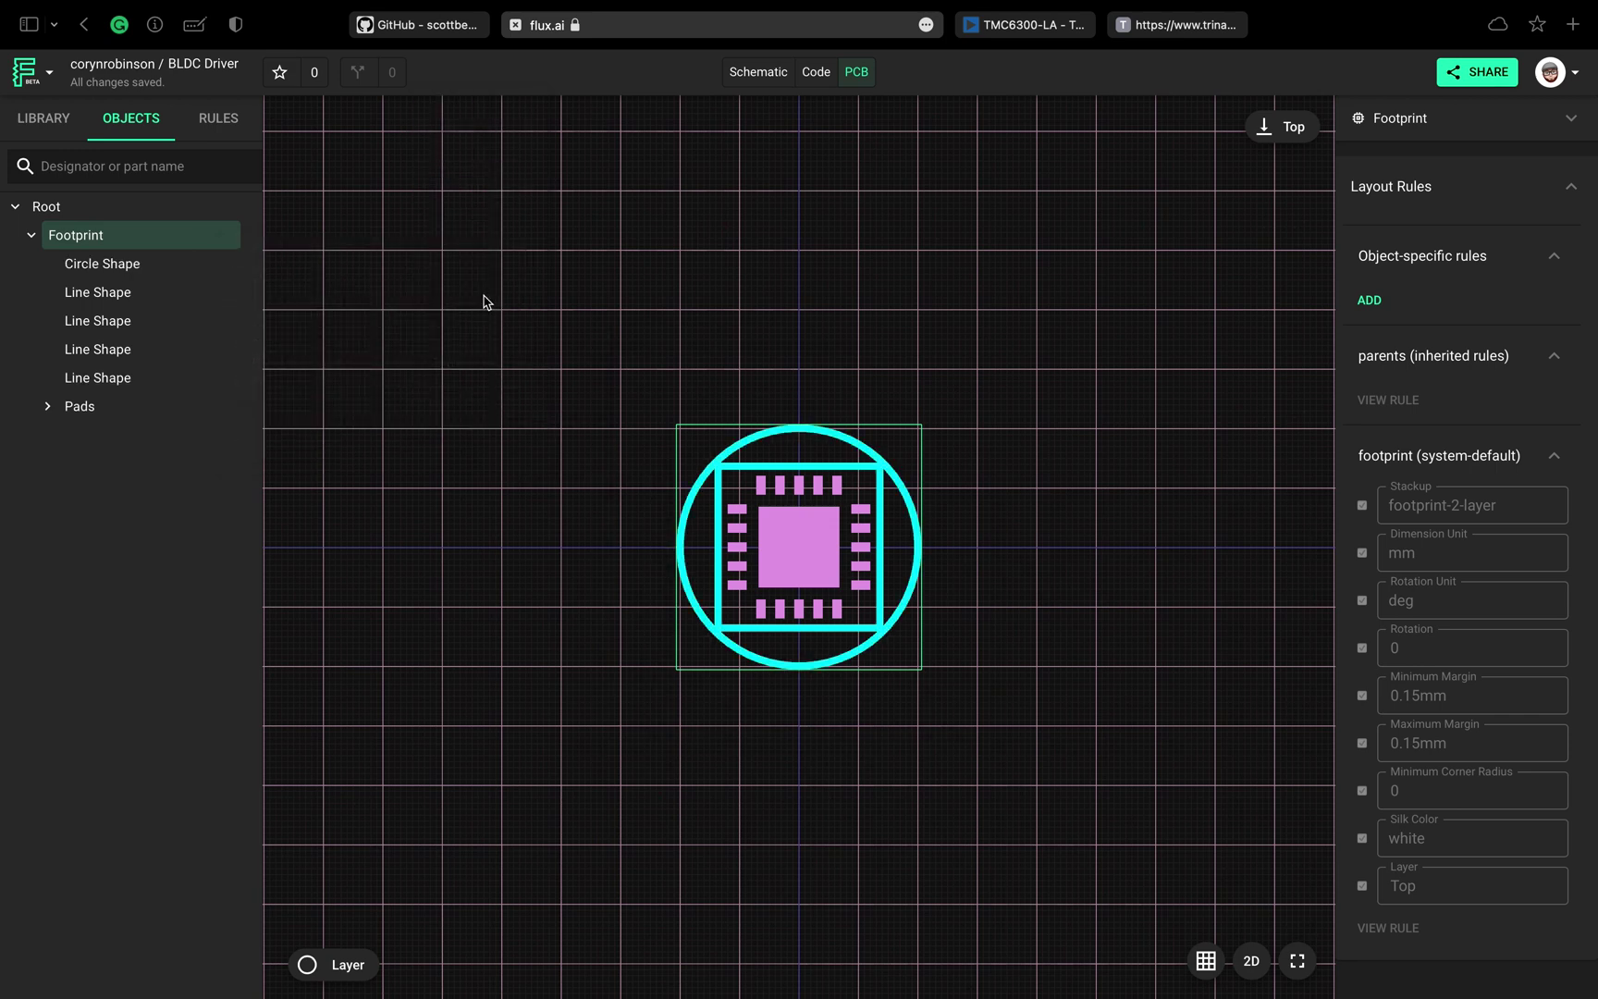
pyautogui.click(161, 263)
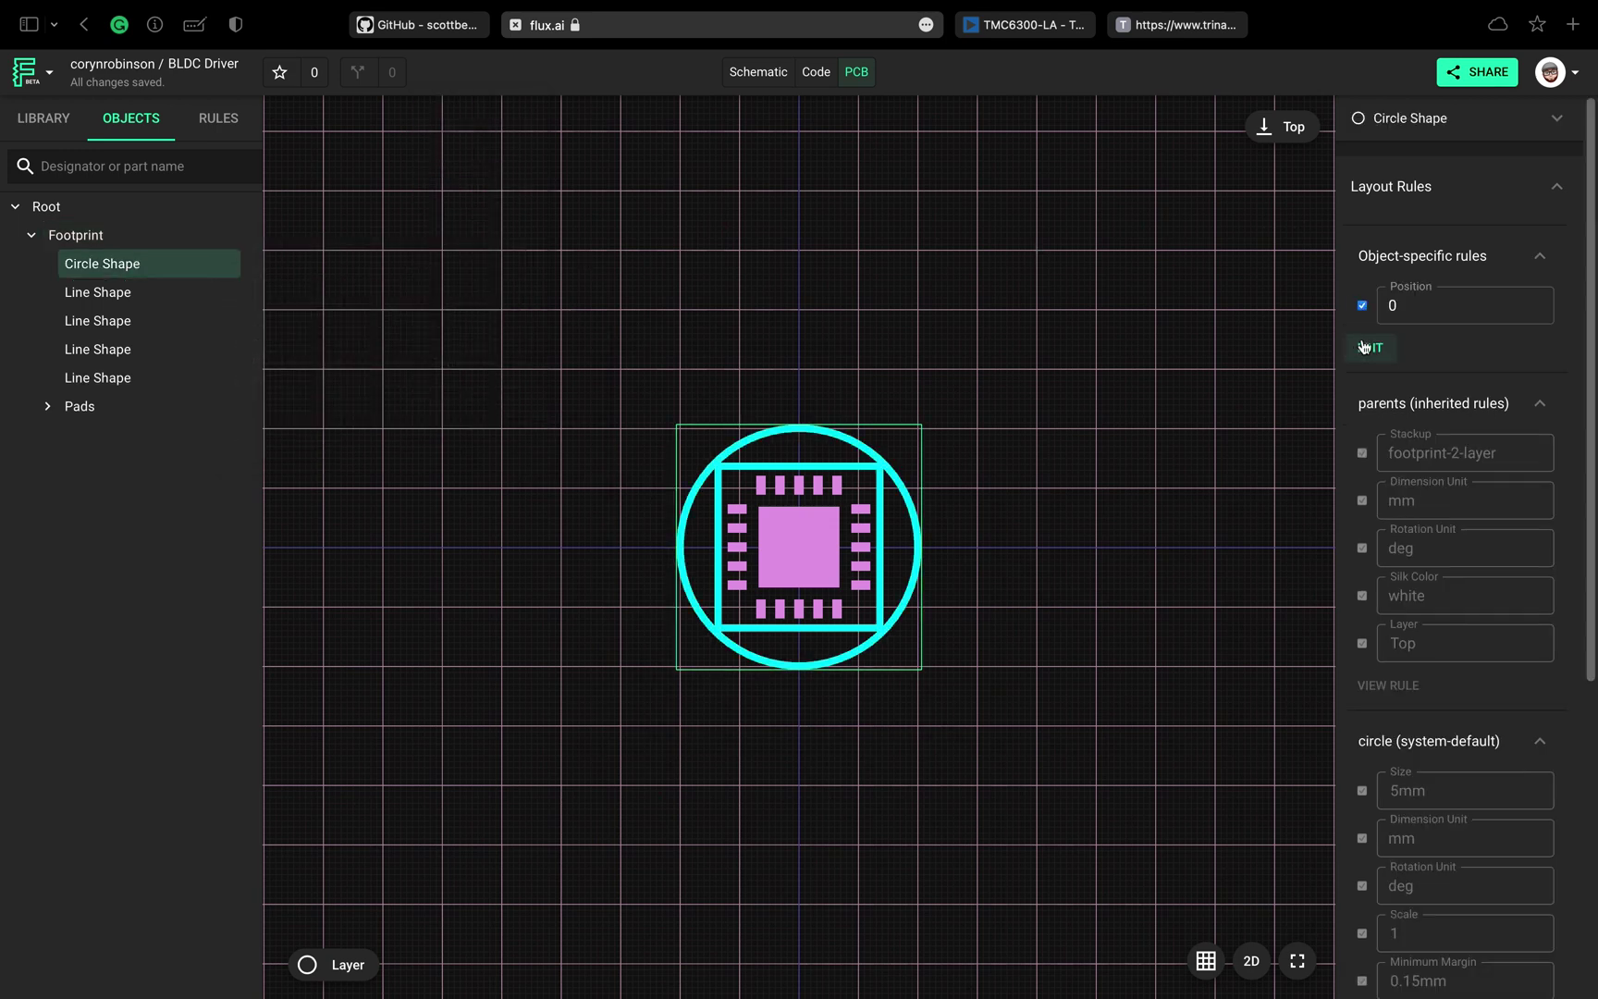
# - Add the Size property to the silk circle and finish editing its property list
pyautogui.click(1367, 350)
pyautogui.click(1366, 333)
pyautogui.write('siz')
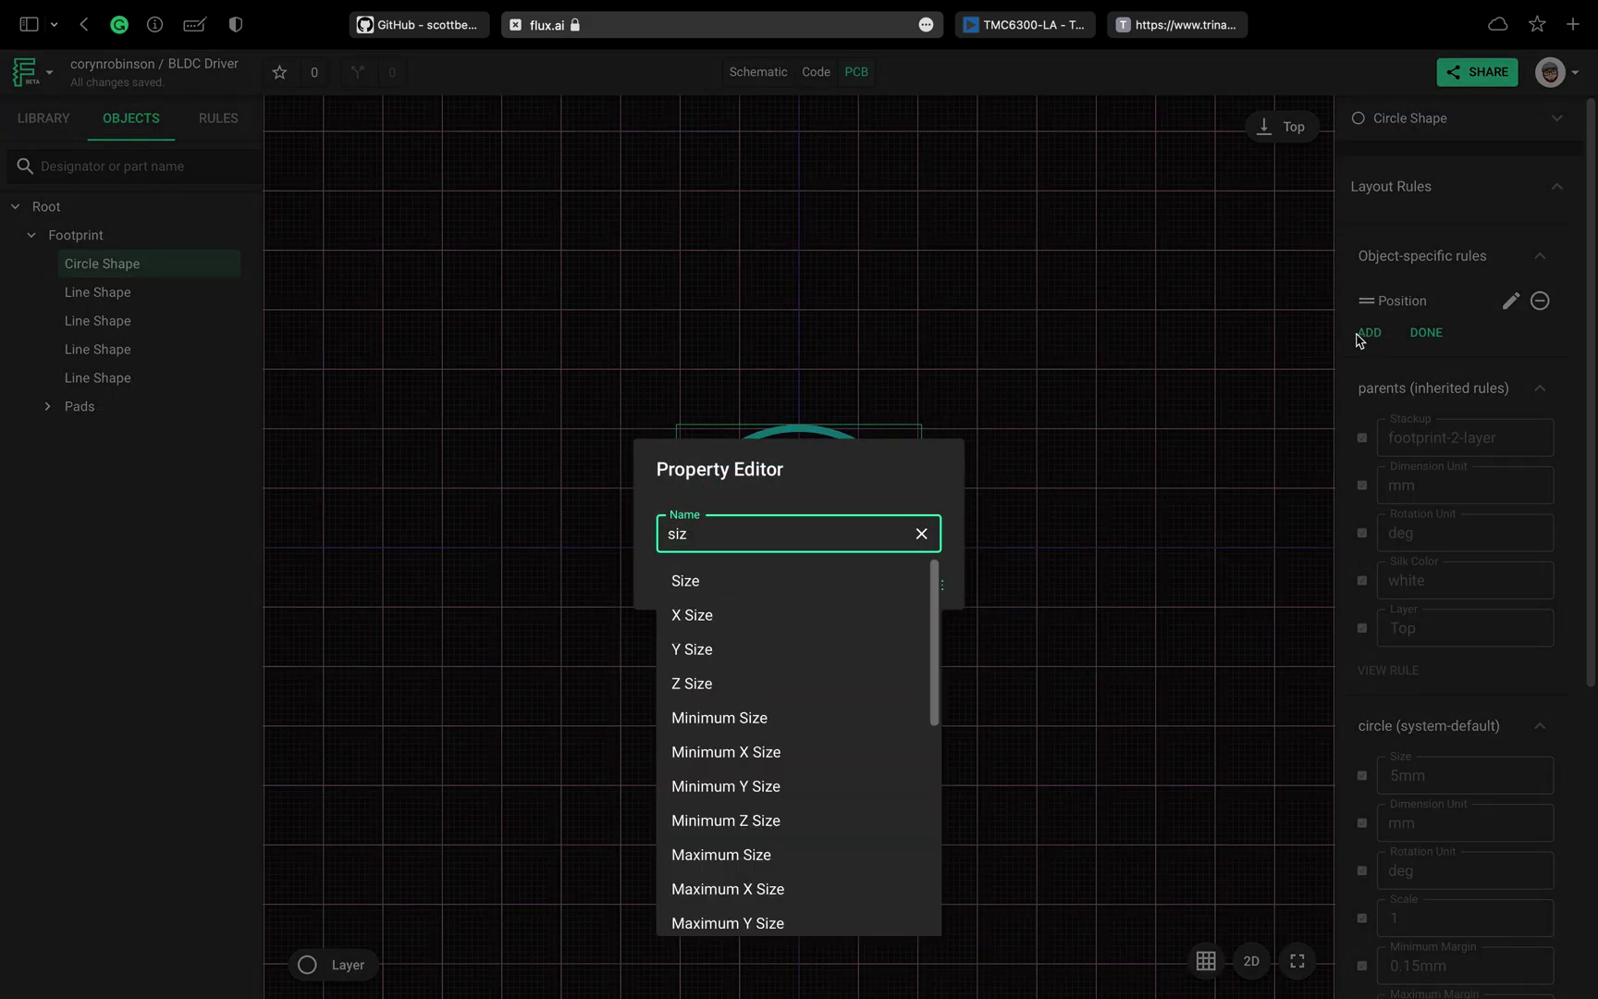
pyautogui.click(818, 582)
pyautogui.click(926, 587)
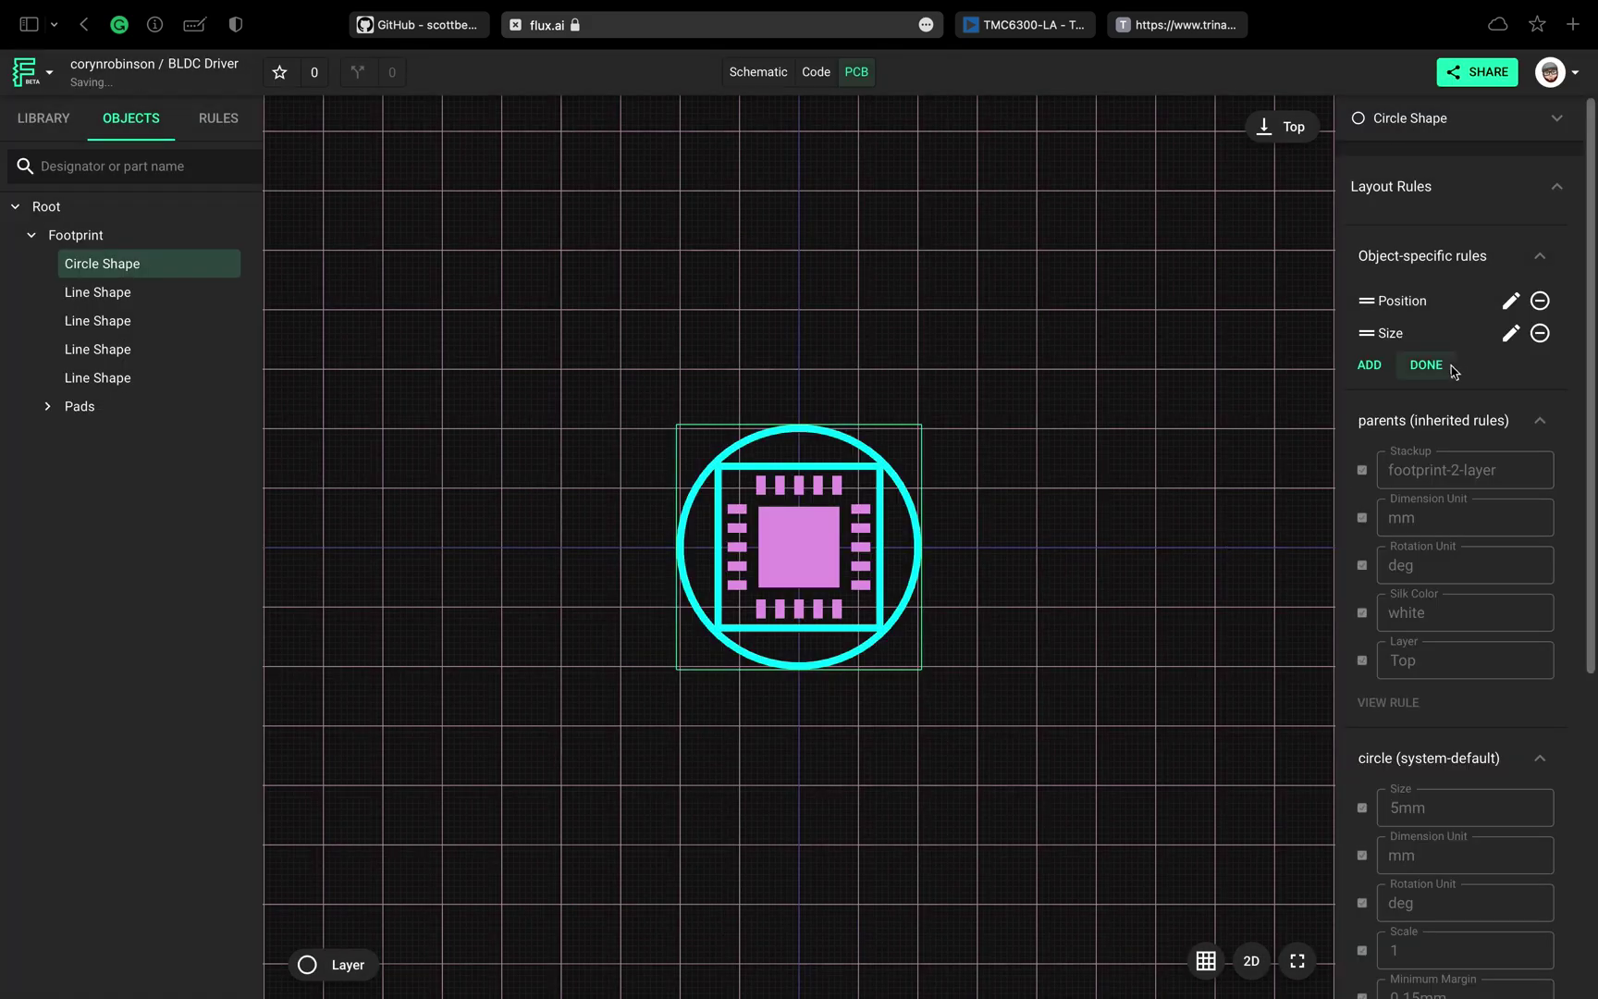
pyautogui.click(1445, 366)
# - Set the silk circle's Size to 0.3 and its Position to -2 2
pyautogui.click(1442, 361)
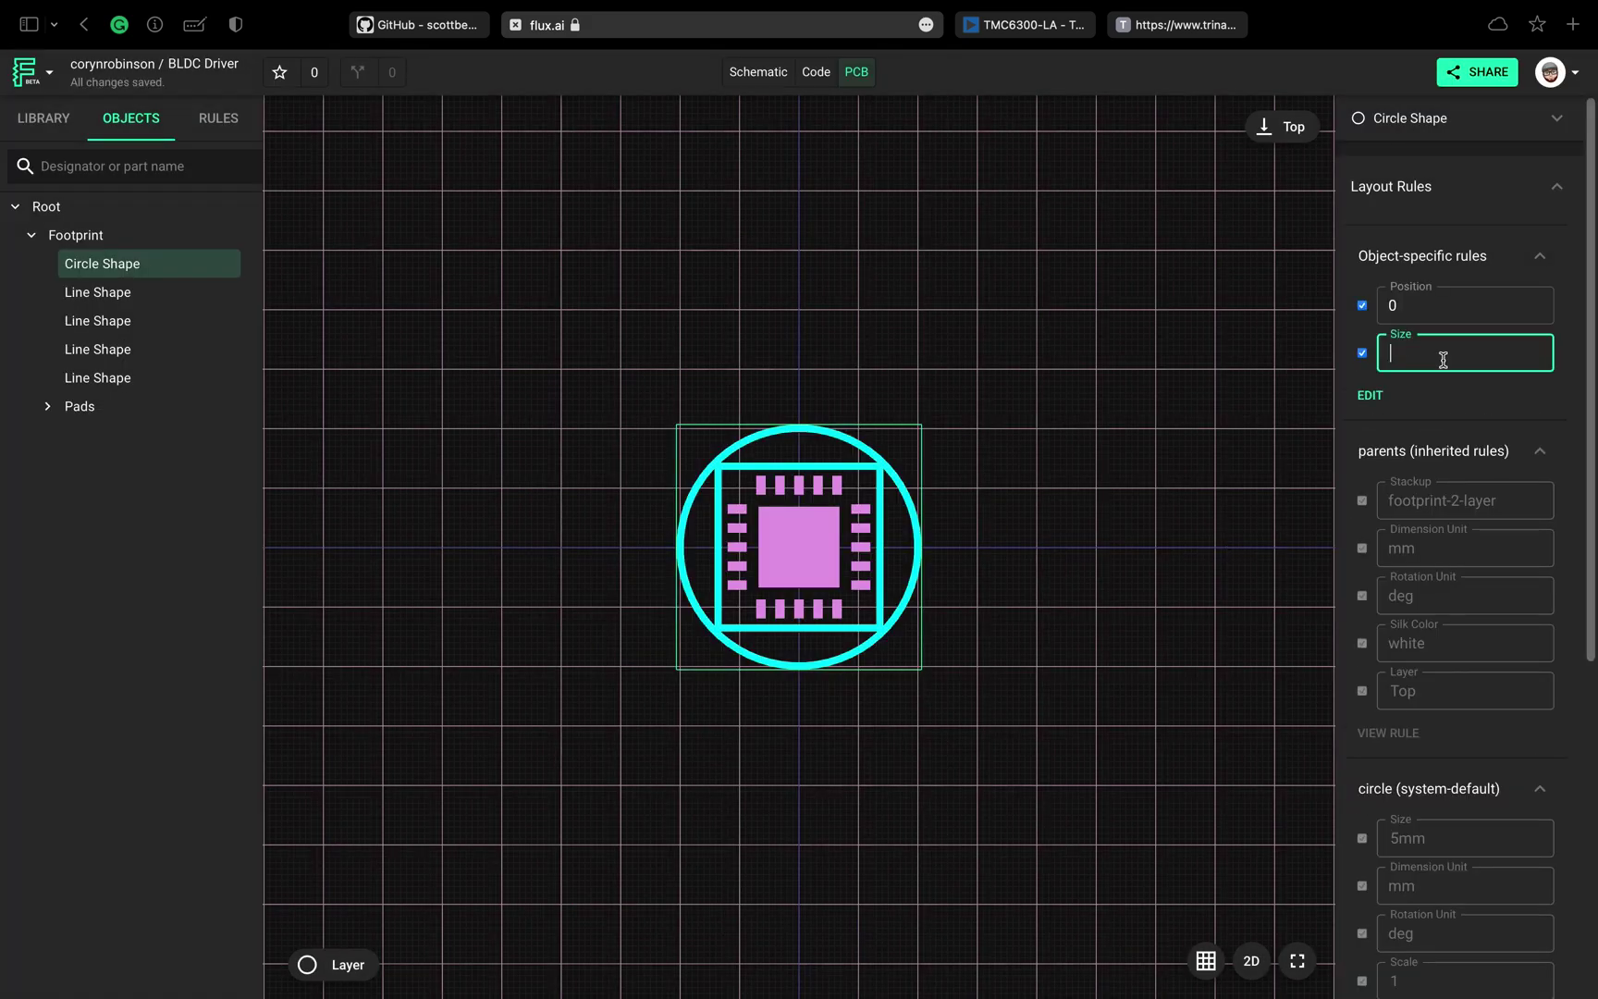
pyautogui.write('0.3')
pyautogui.click(1456, 305)
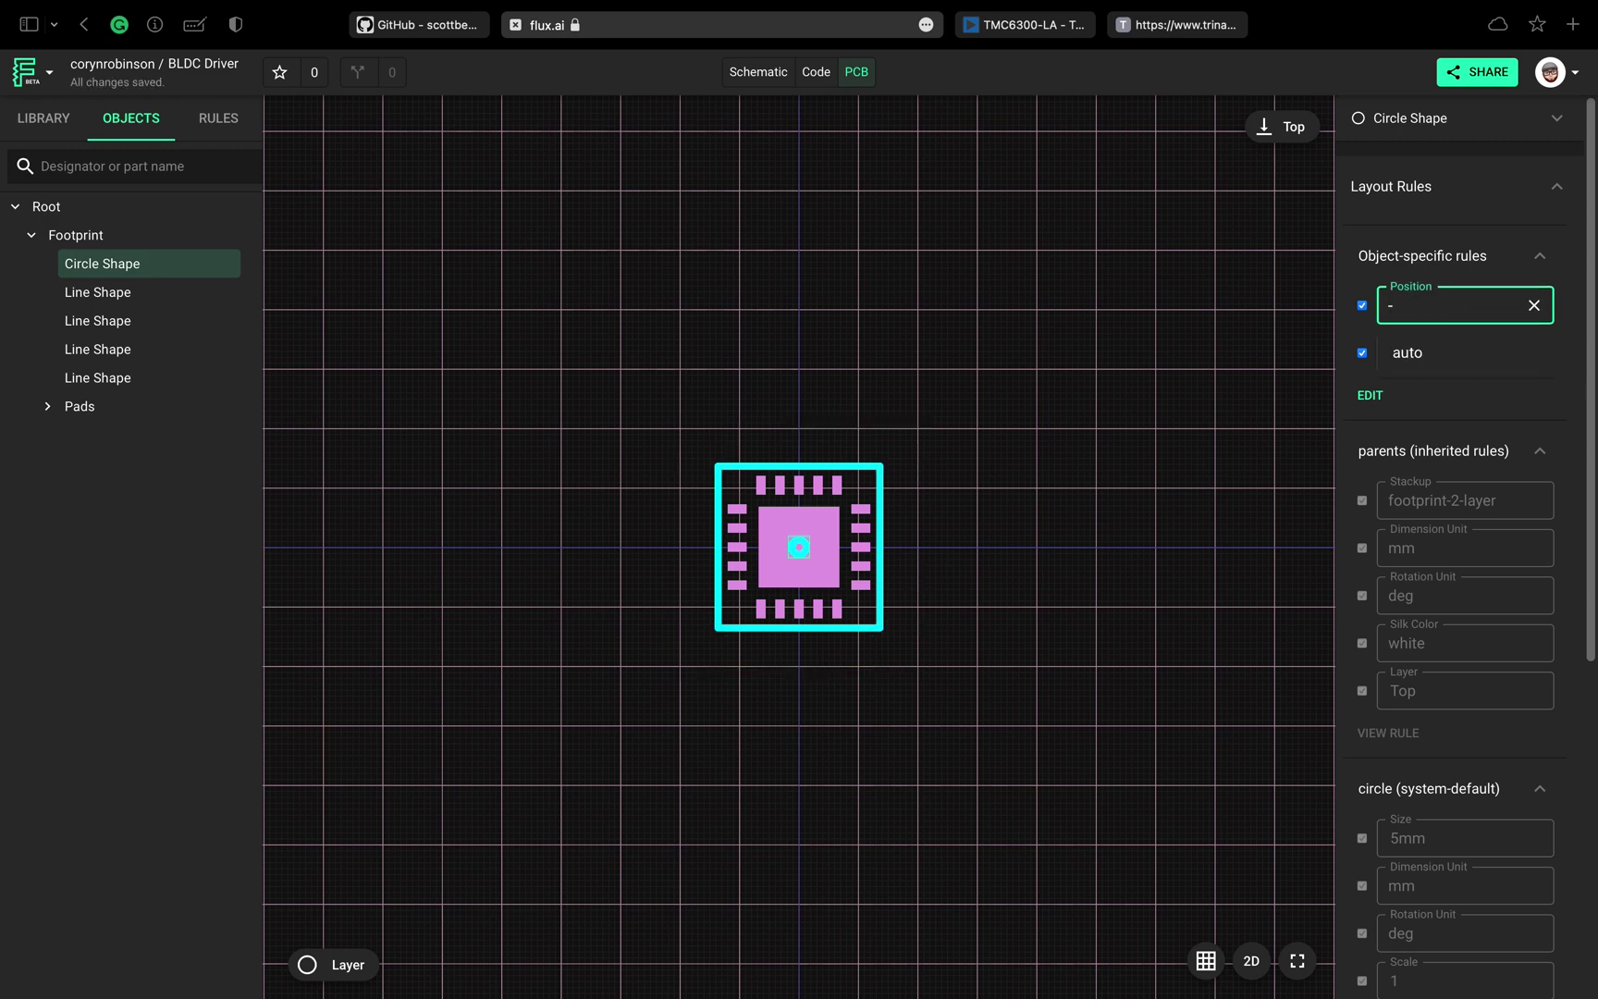
pyautogui.click(1563, 316)
pyautogui.click(1206, 421)
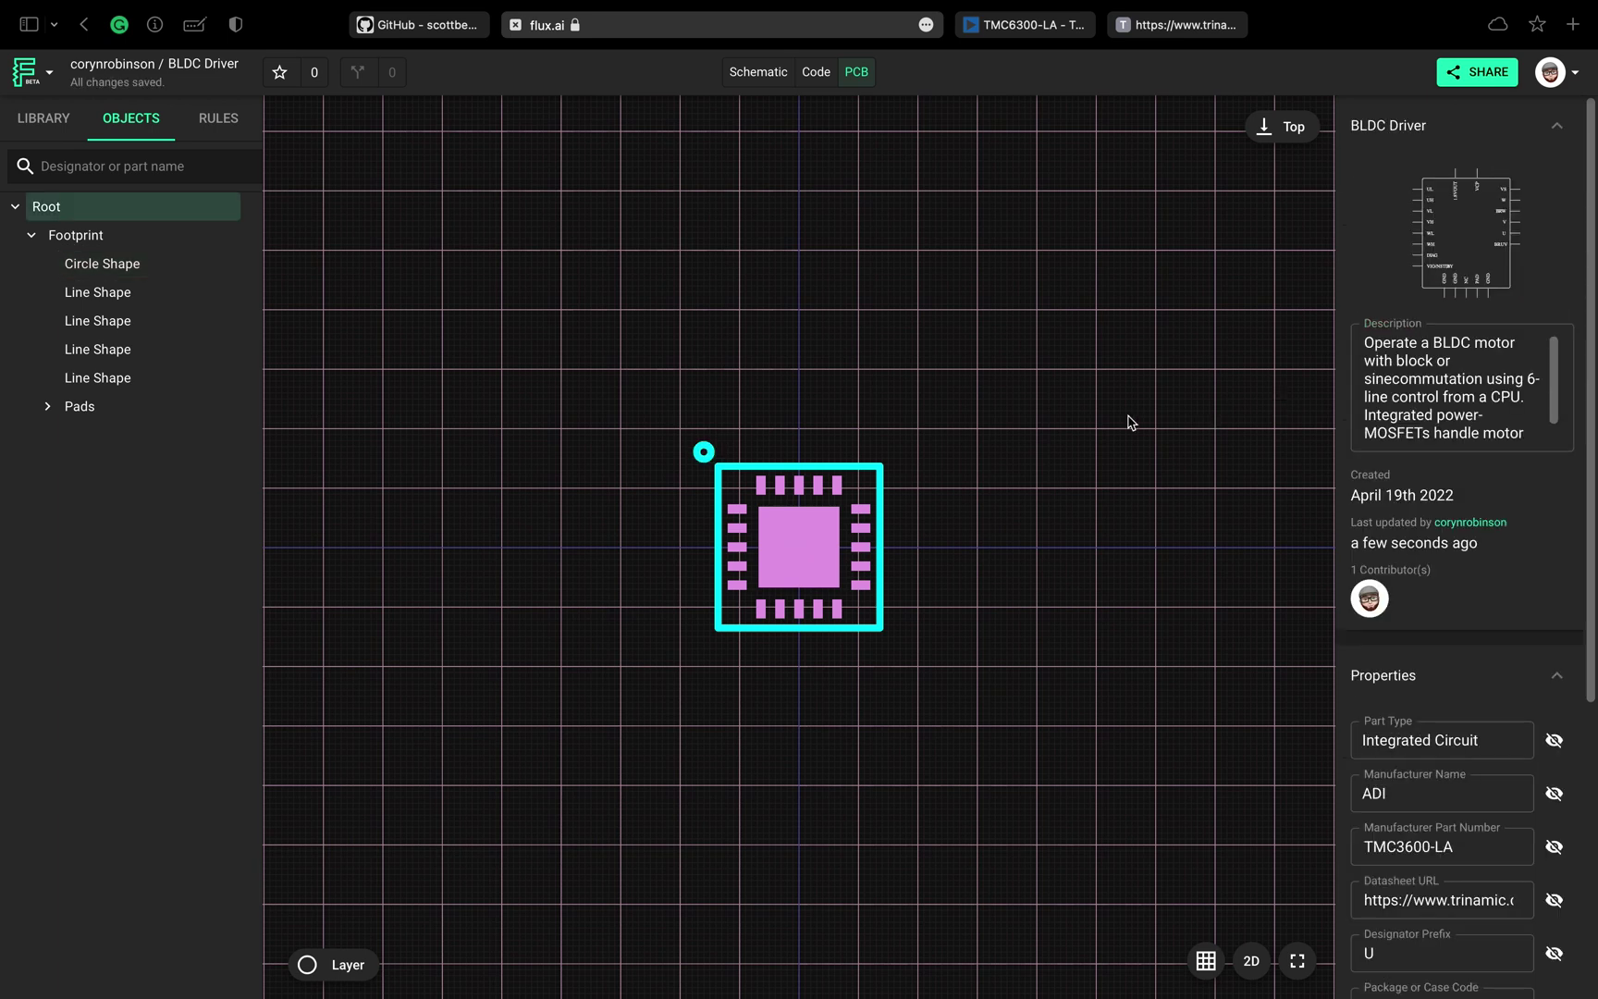
# - Add a Text object to the Footprint and select the new text shape
pyautogui.rightClick(227, 237)
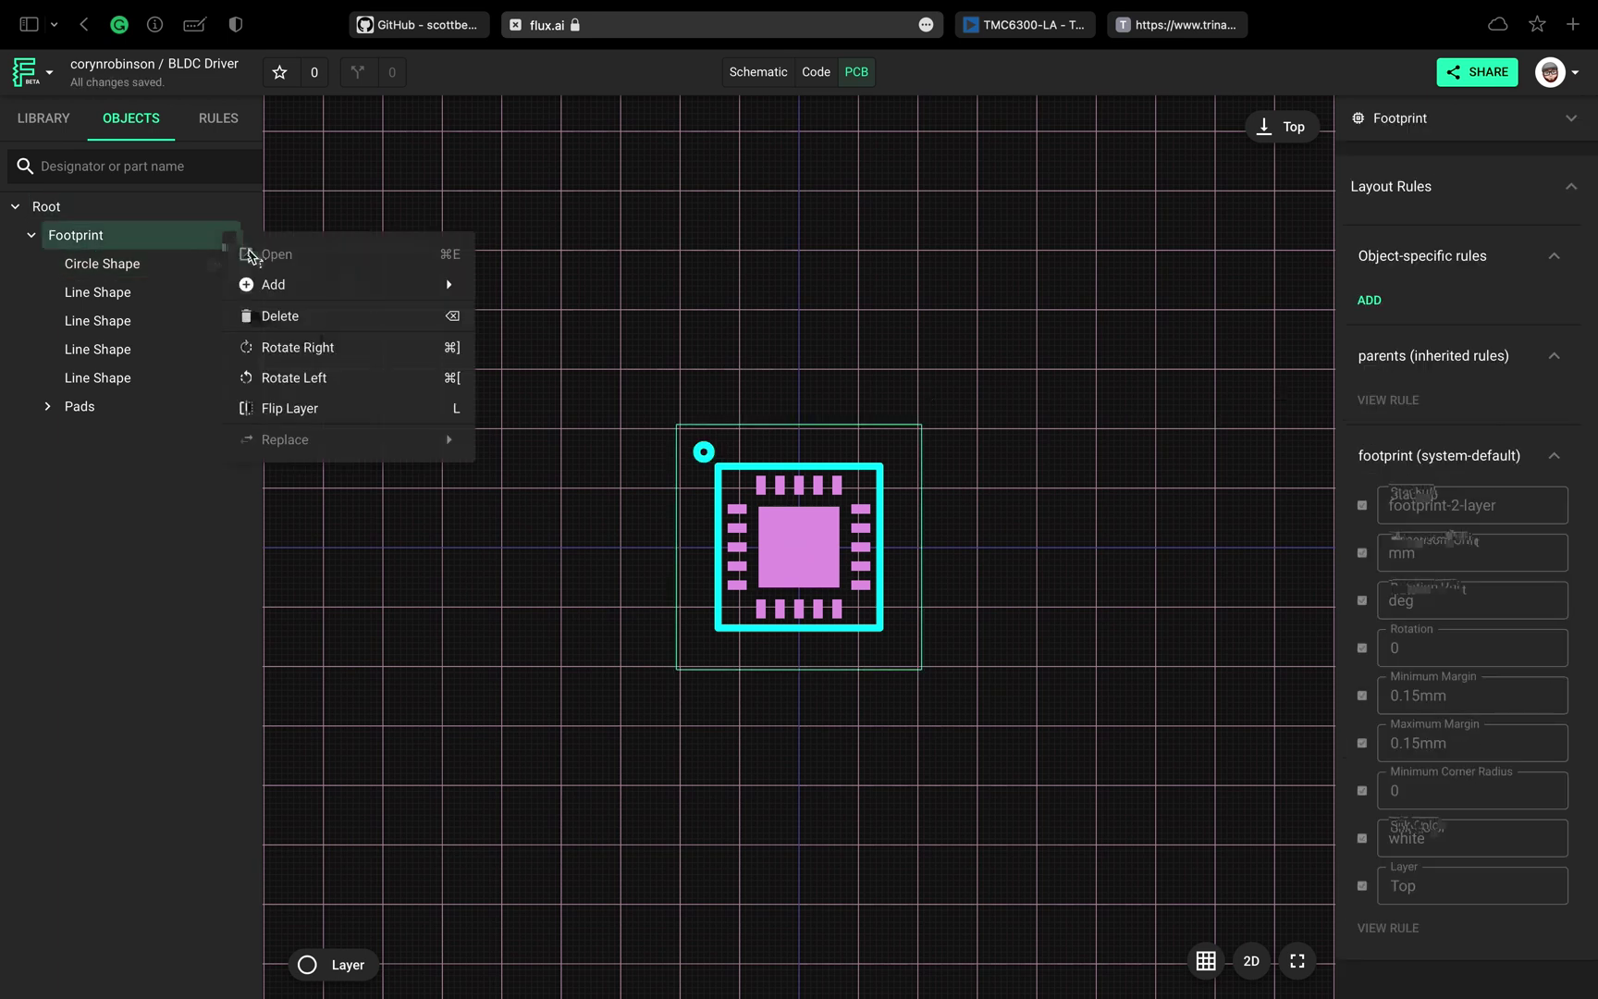
pyautogui.moveTo(299, 288)
pyautogui.click(505, 375)
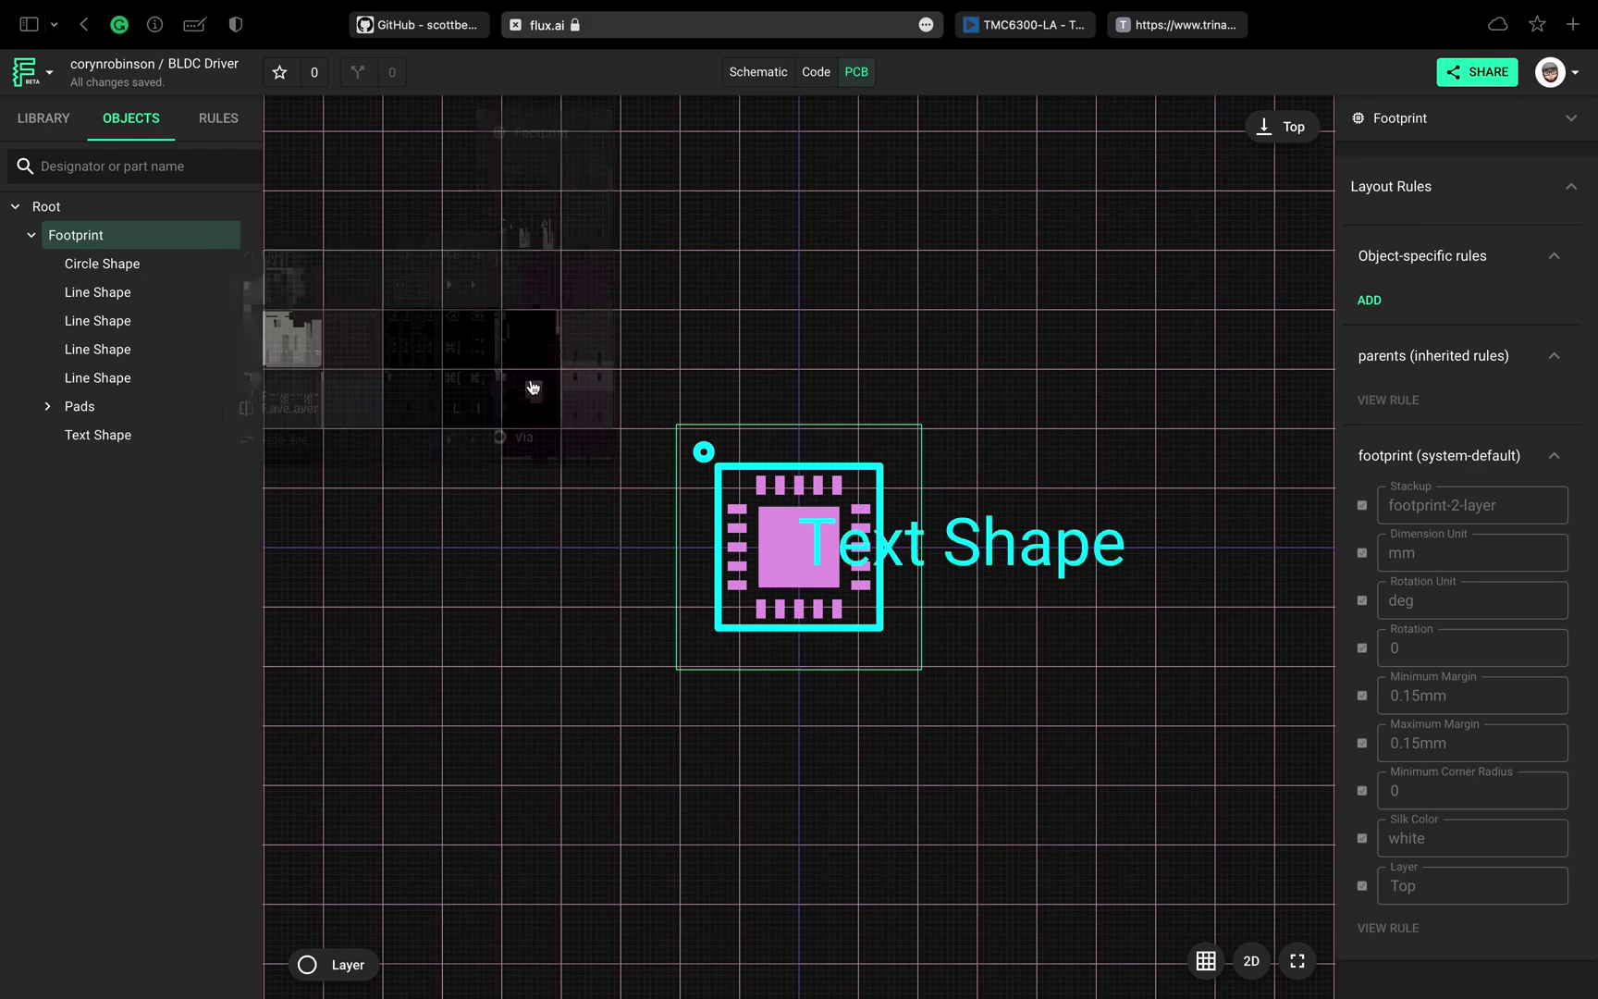
pyautogui.click(195, 438)
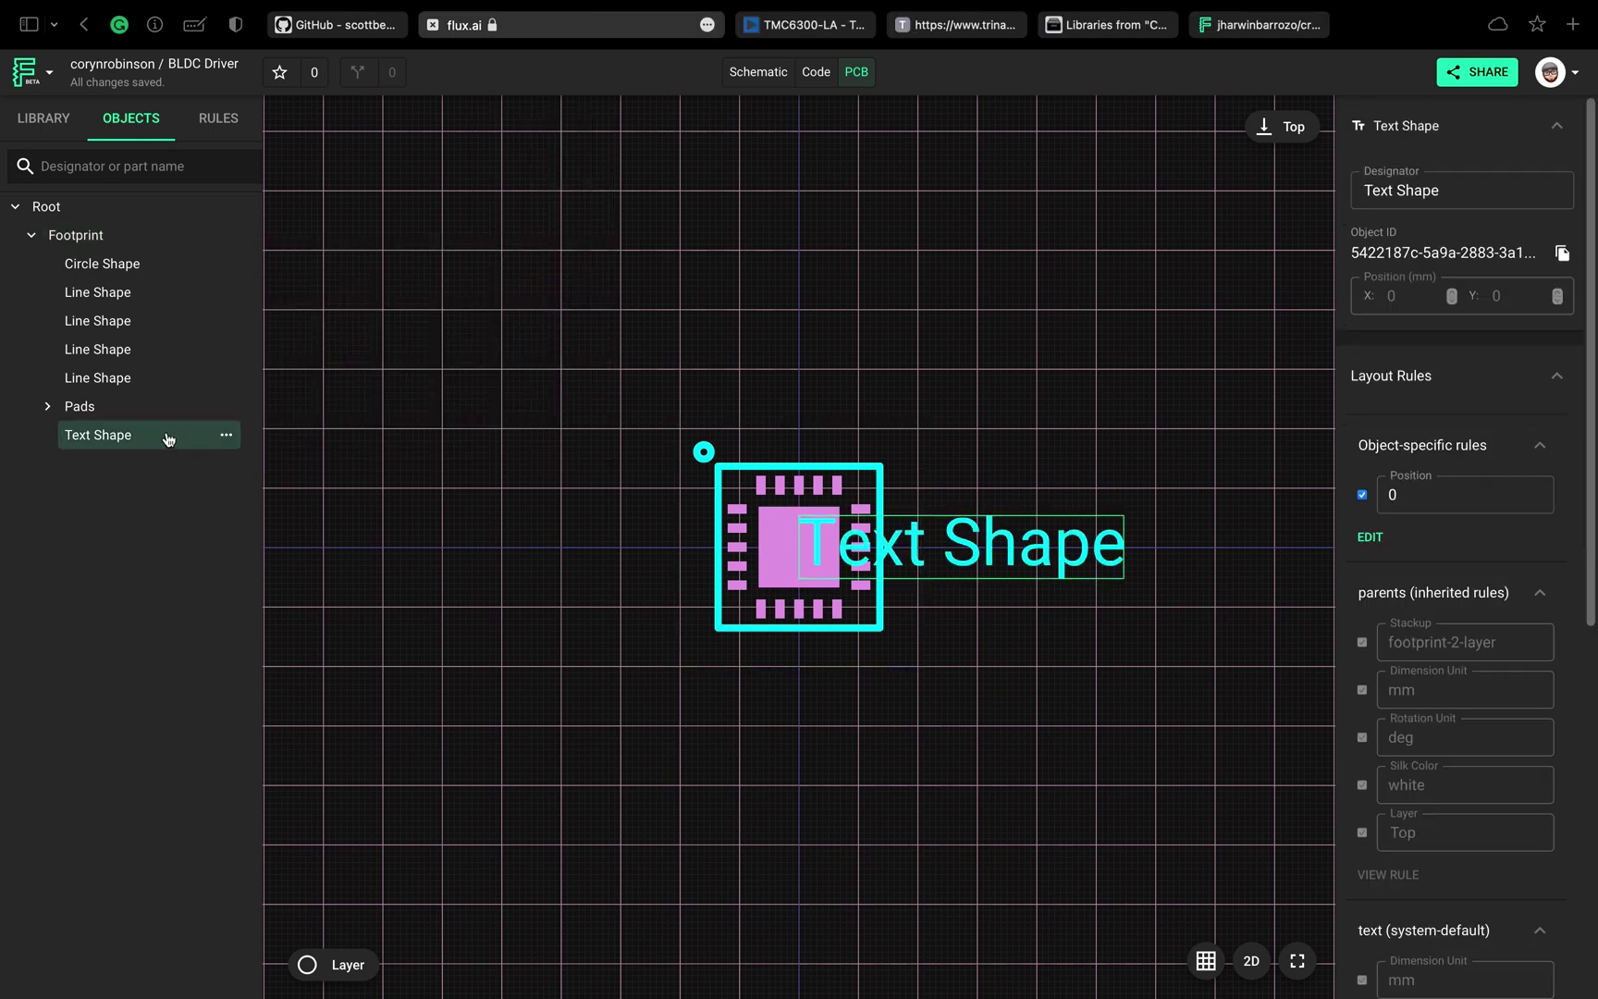
# - Add Content and Text Alignment properties to the text shape
pyautogui.click(1370, 536)
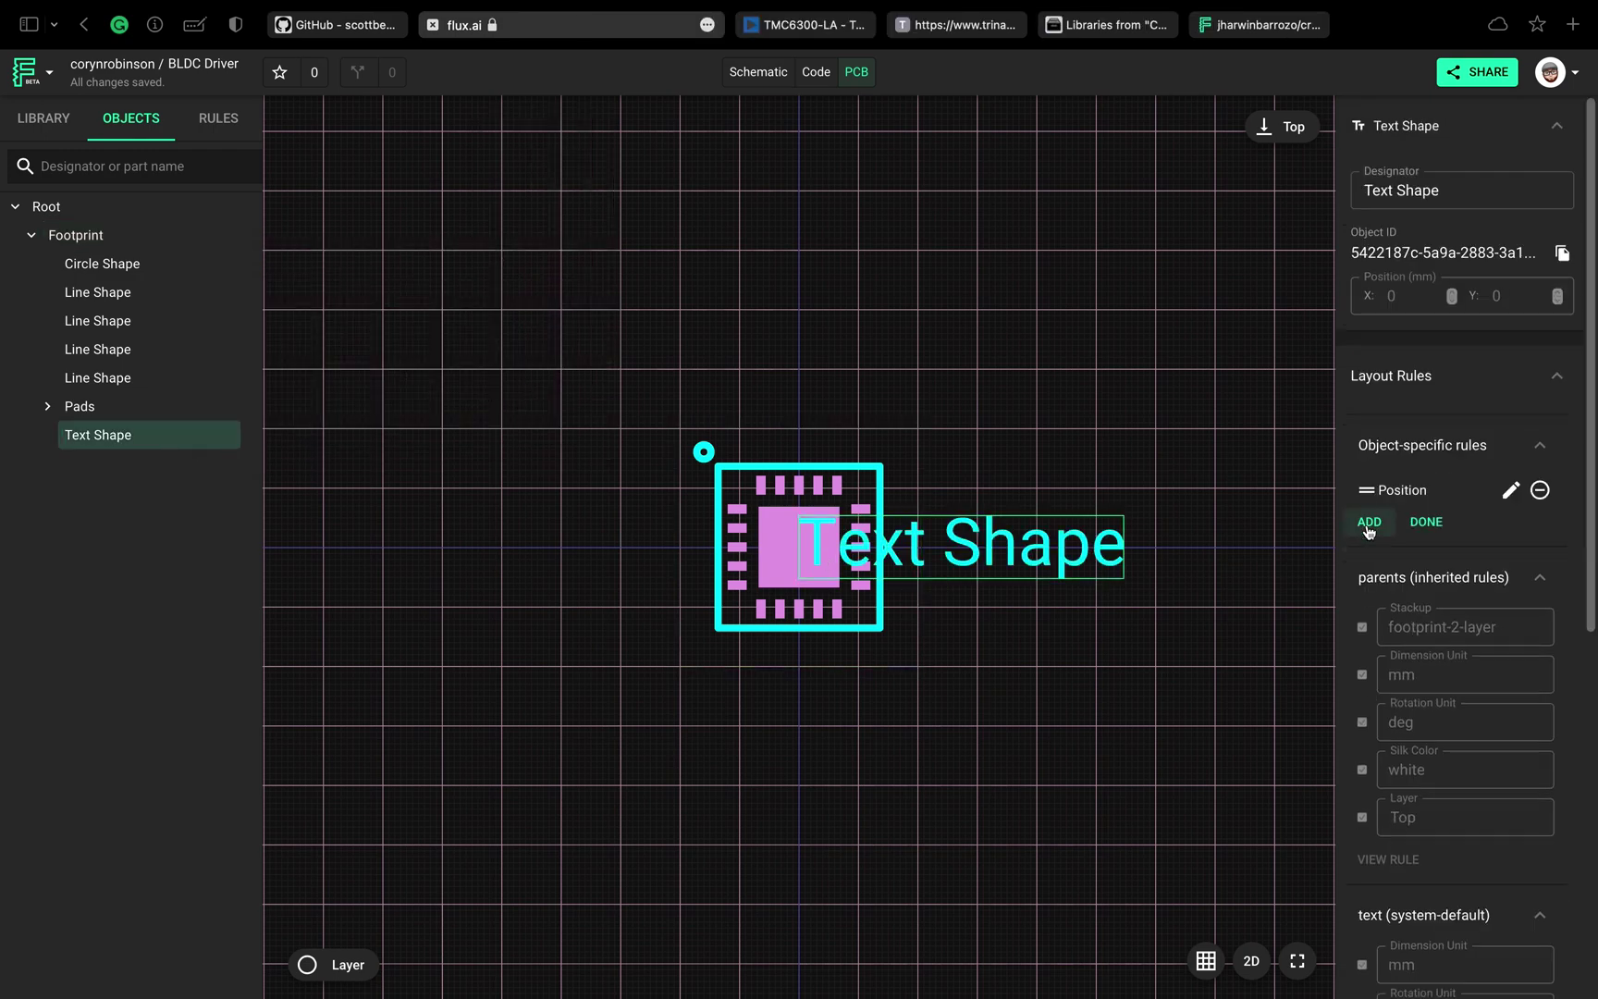
pyautogui.click(1368, 524)
pyautogui.write('Content')
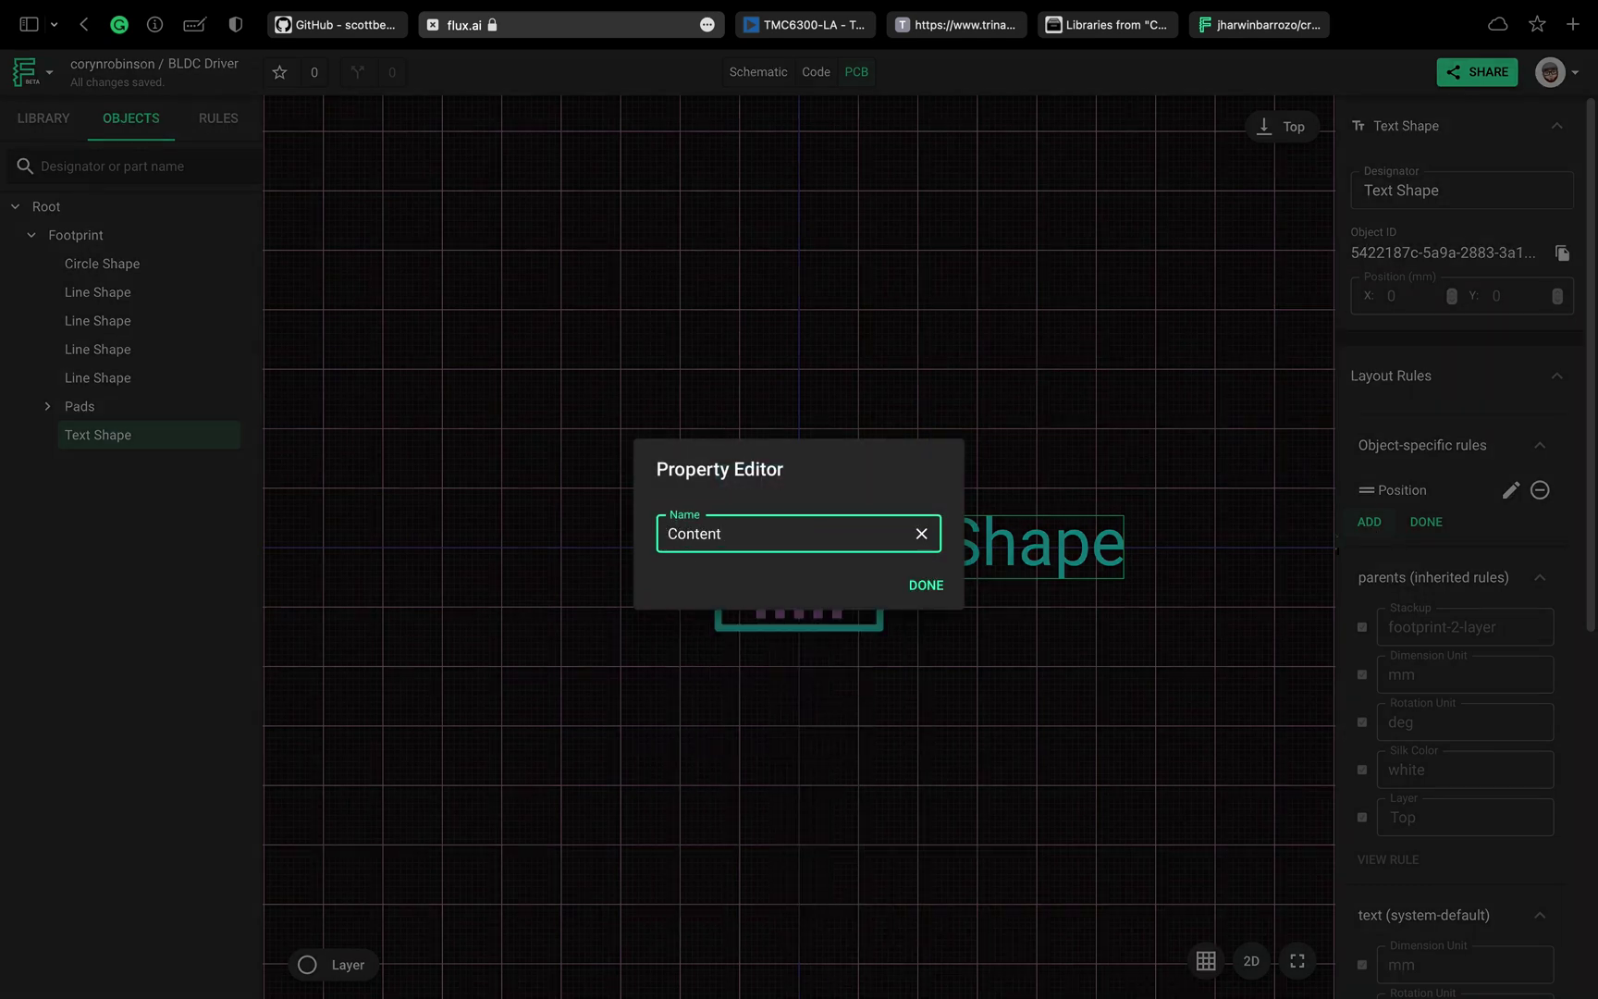
pyautogui.click(928, 586)
pyautogui.click(1370, 554)
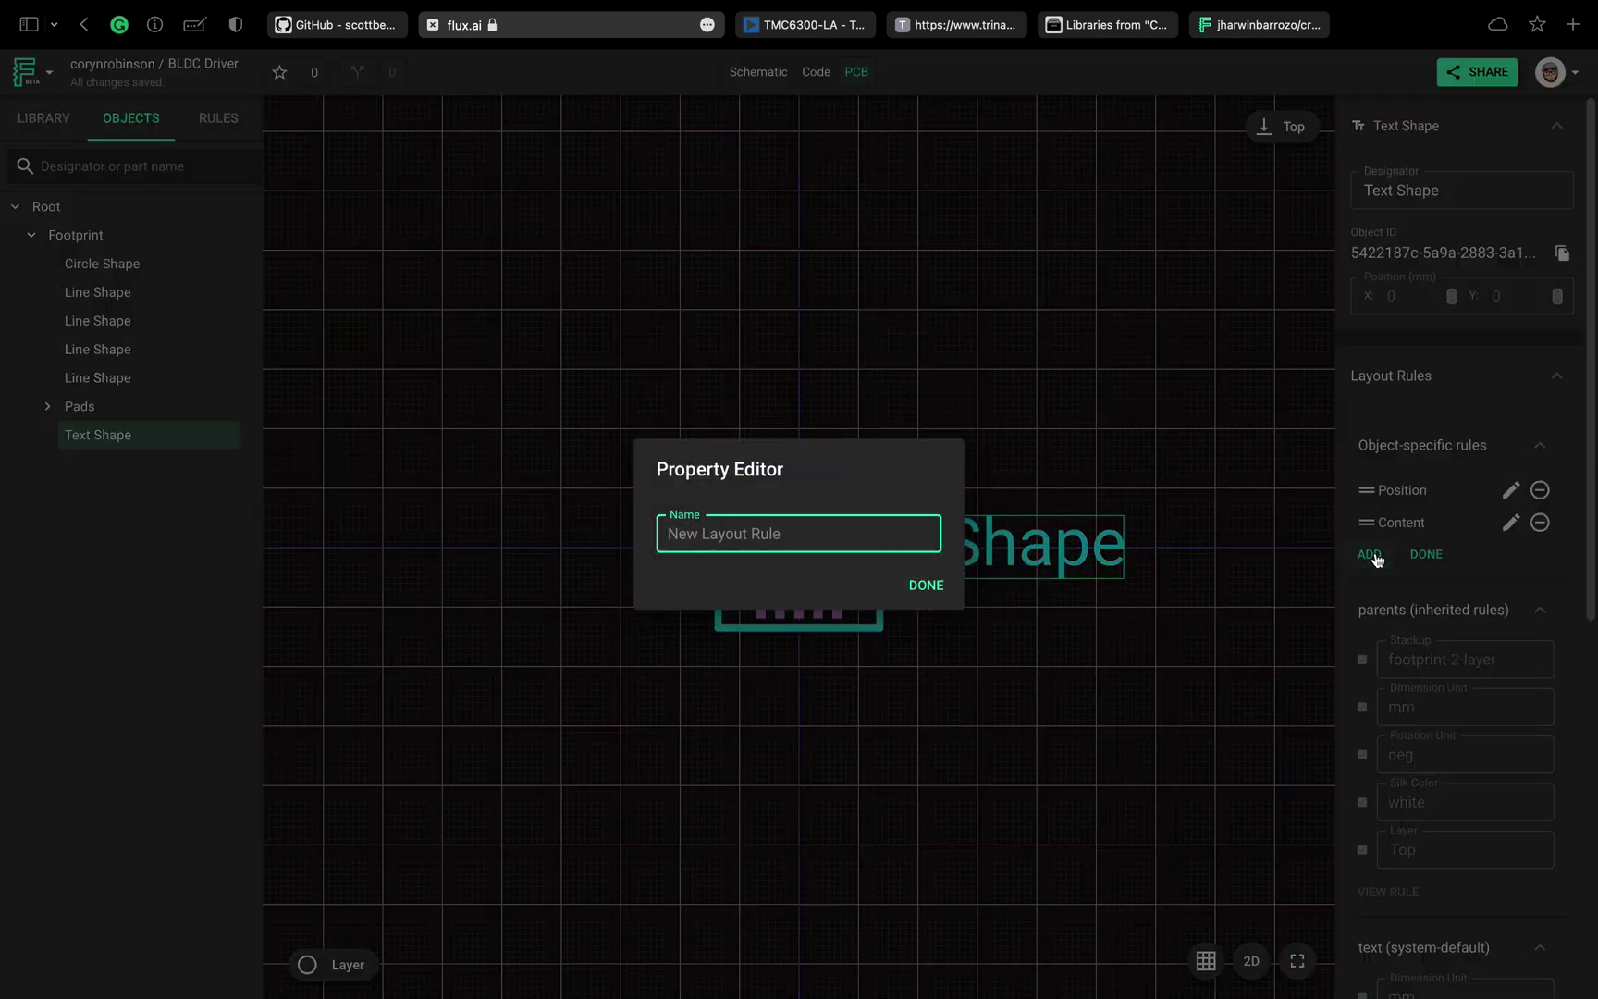
pyautogui.write('text')
pyautogui.press('Down')
pyautogui.press('Return')
pyautogui.press('Return')
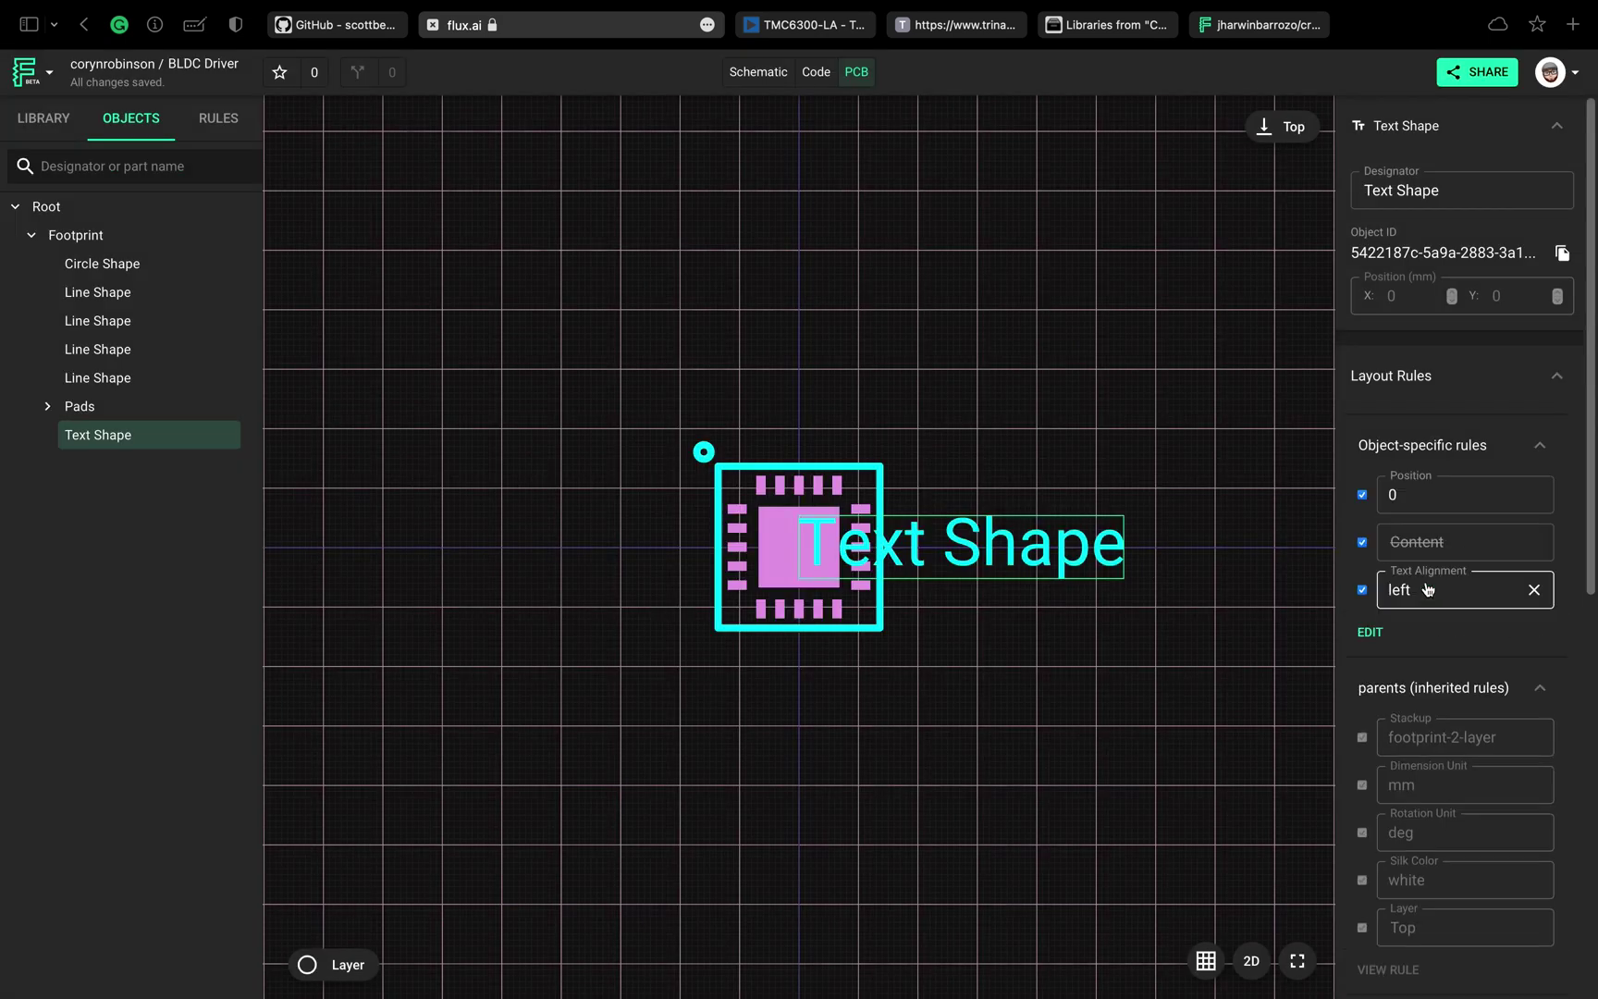
# - Set the text shape's Text Alignment to center and its Content to =this.element.designator
pyautogui.click(1430, 586)
pyautogui.click(1413, 703)
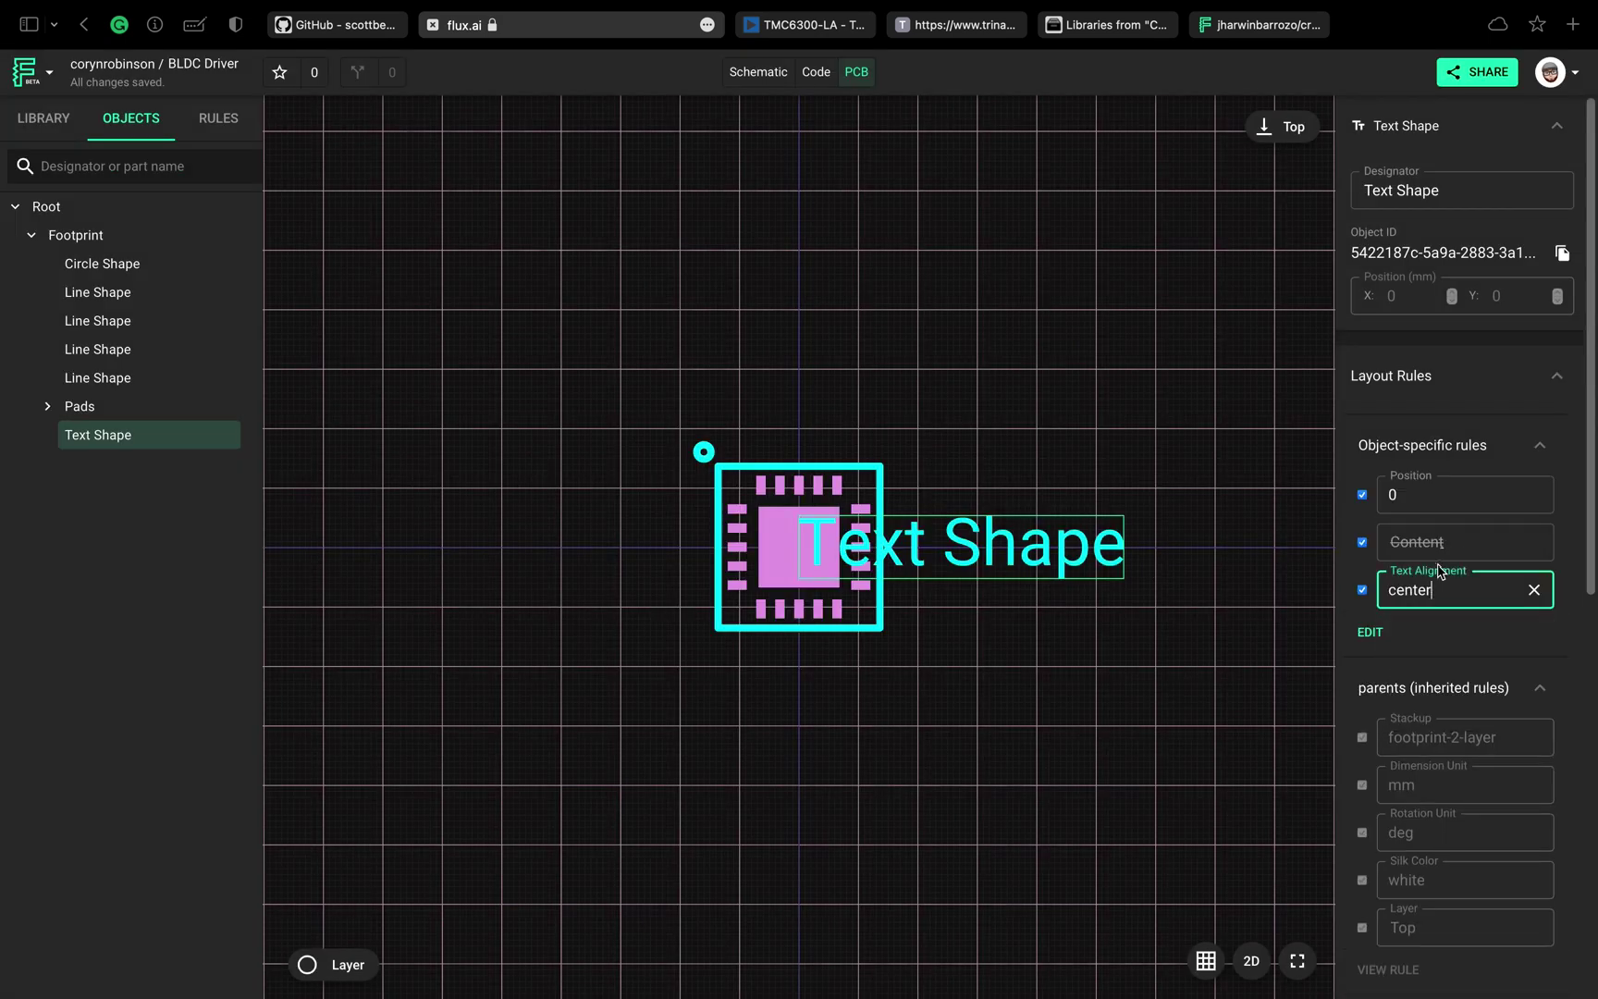
pyautogui.click(1440, 548)
pyautogui.write('=this.element.designator')
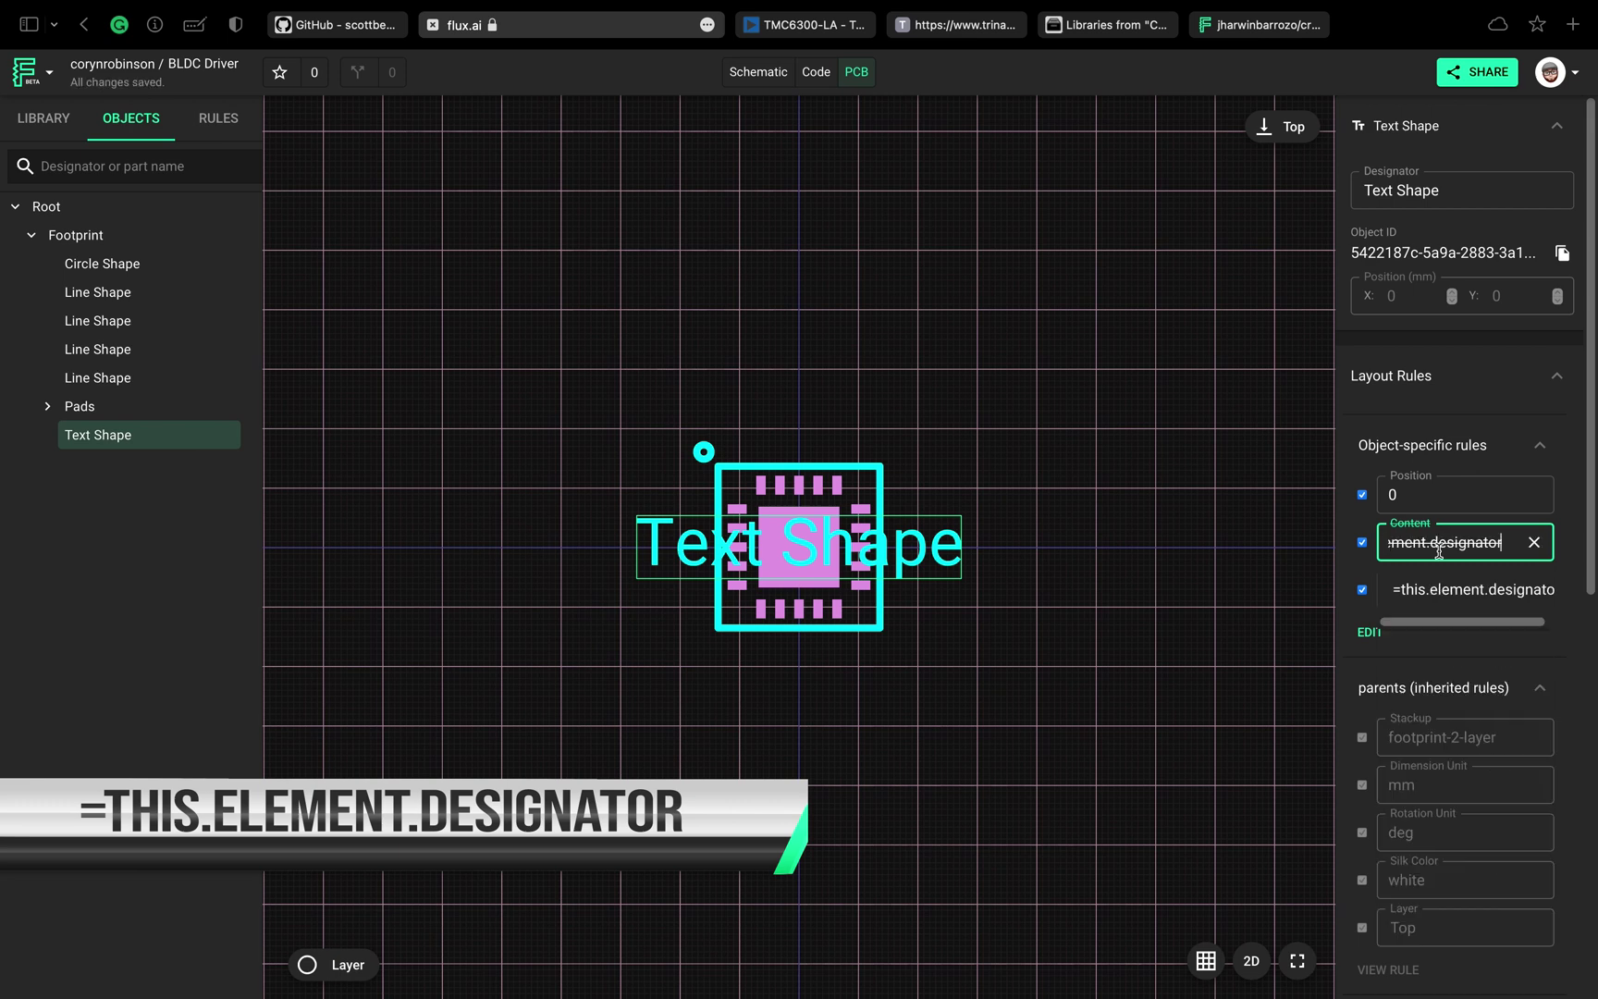
# - Set the text shape's Position to 0 2.5, above the silkscreen outline
pyautogui.click(1445, 500)
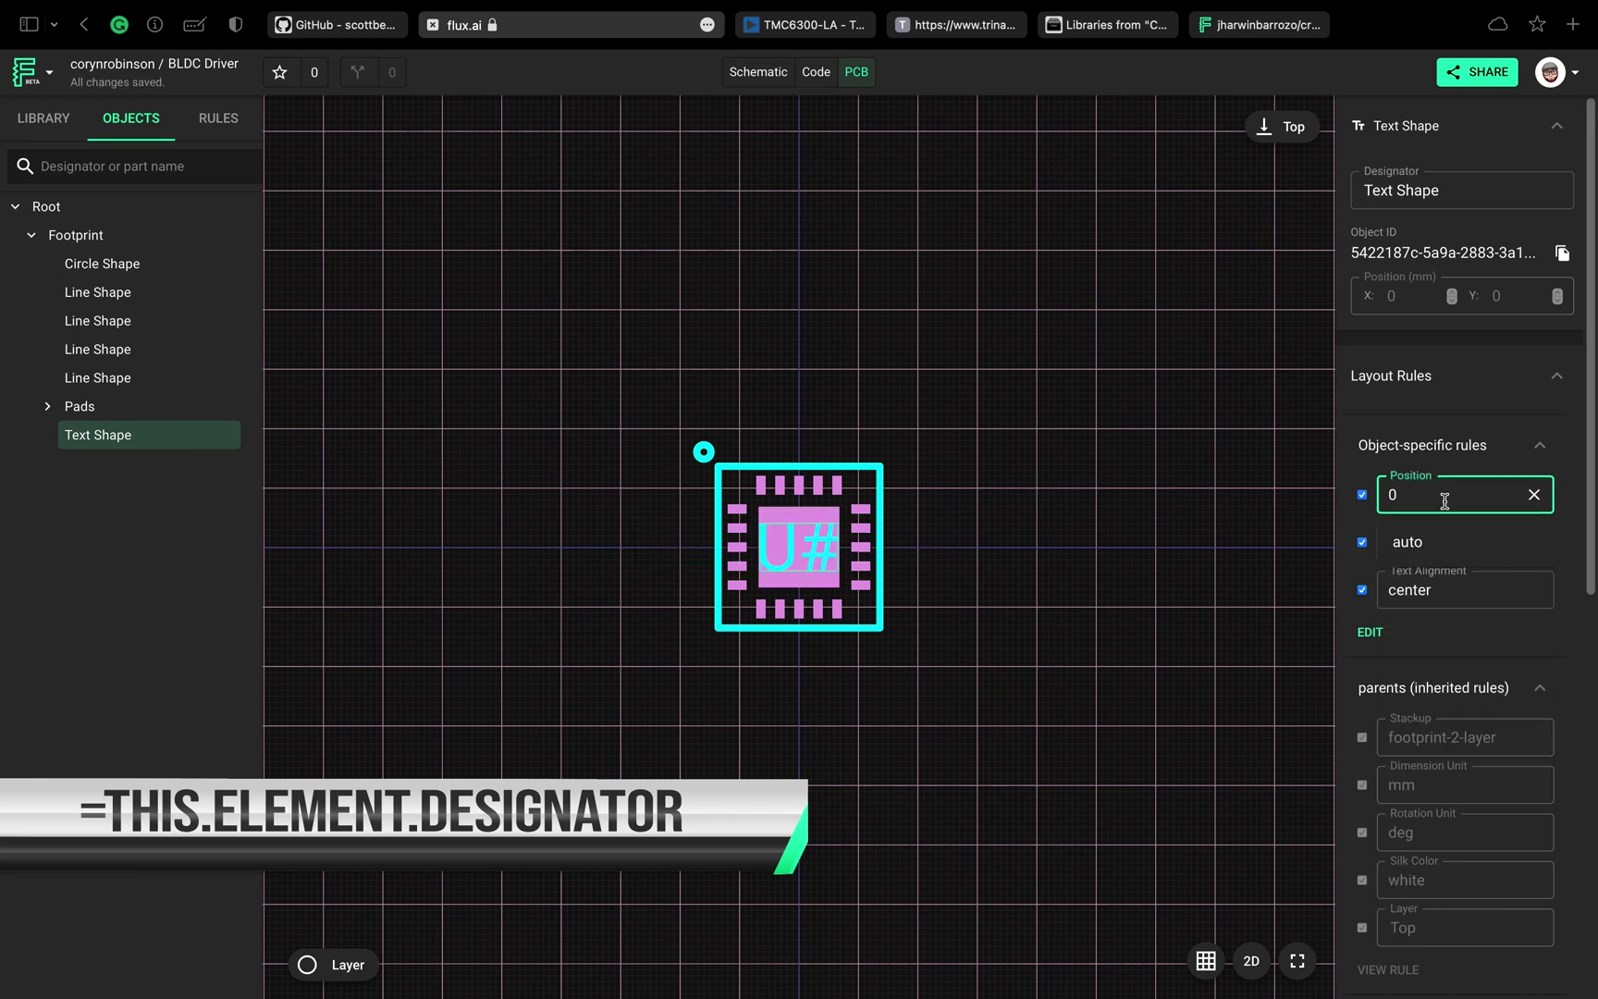
pyautogui.write('0 ')
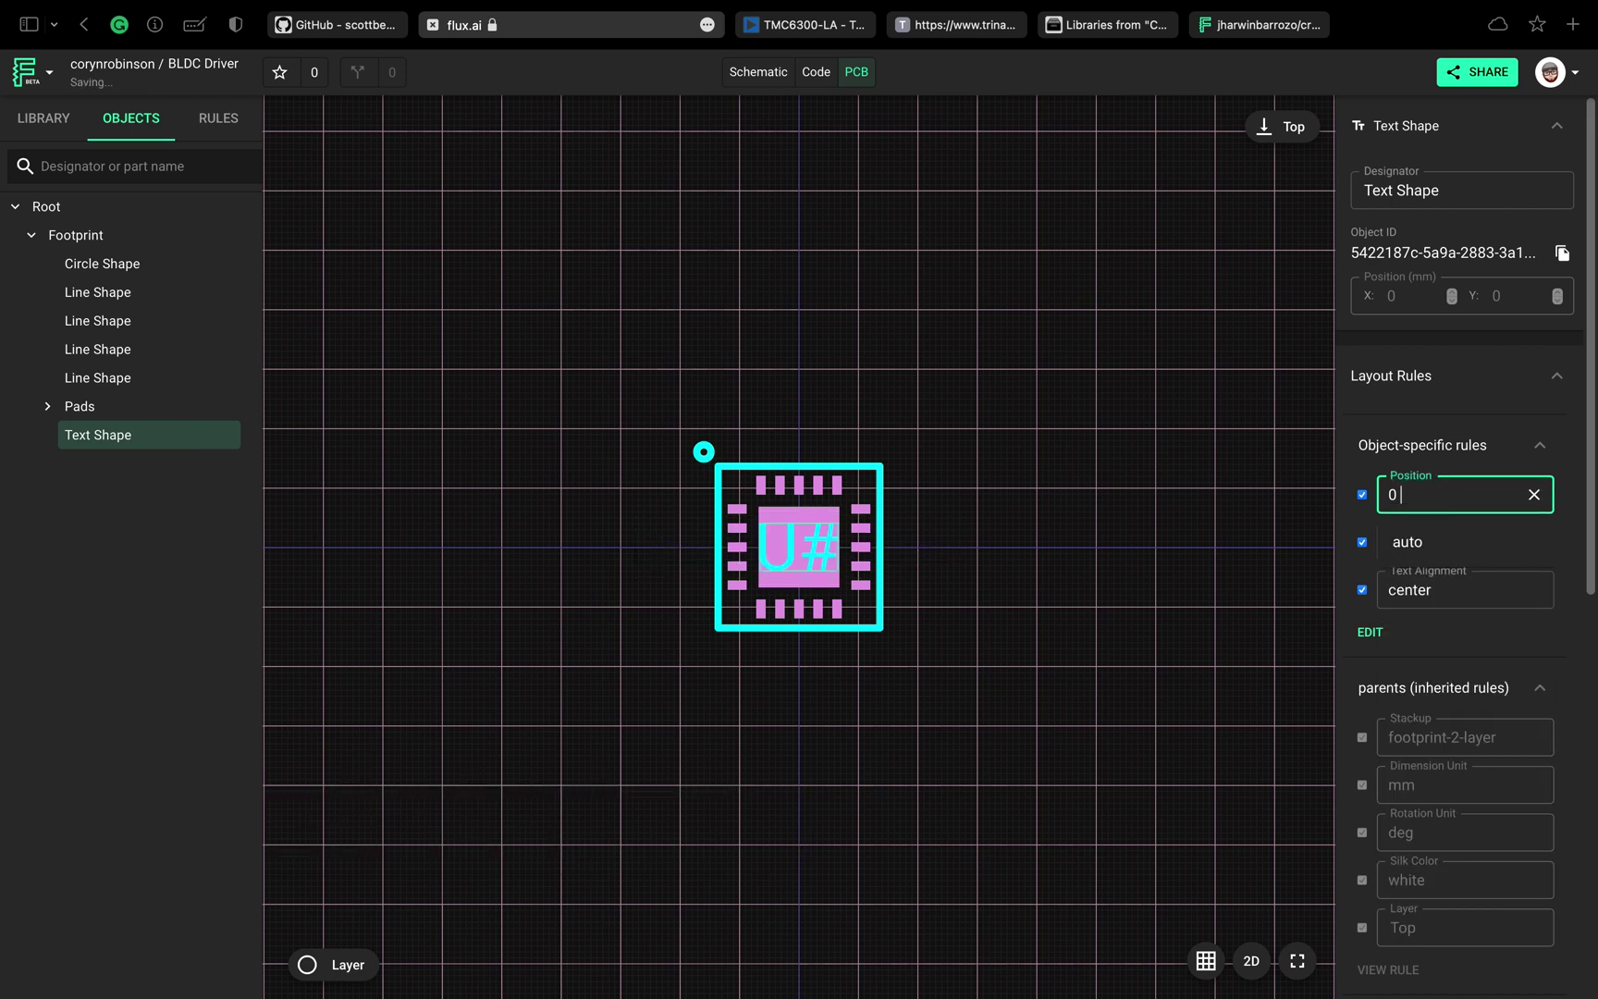
pyautogui.write('3')
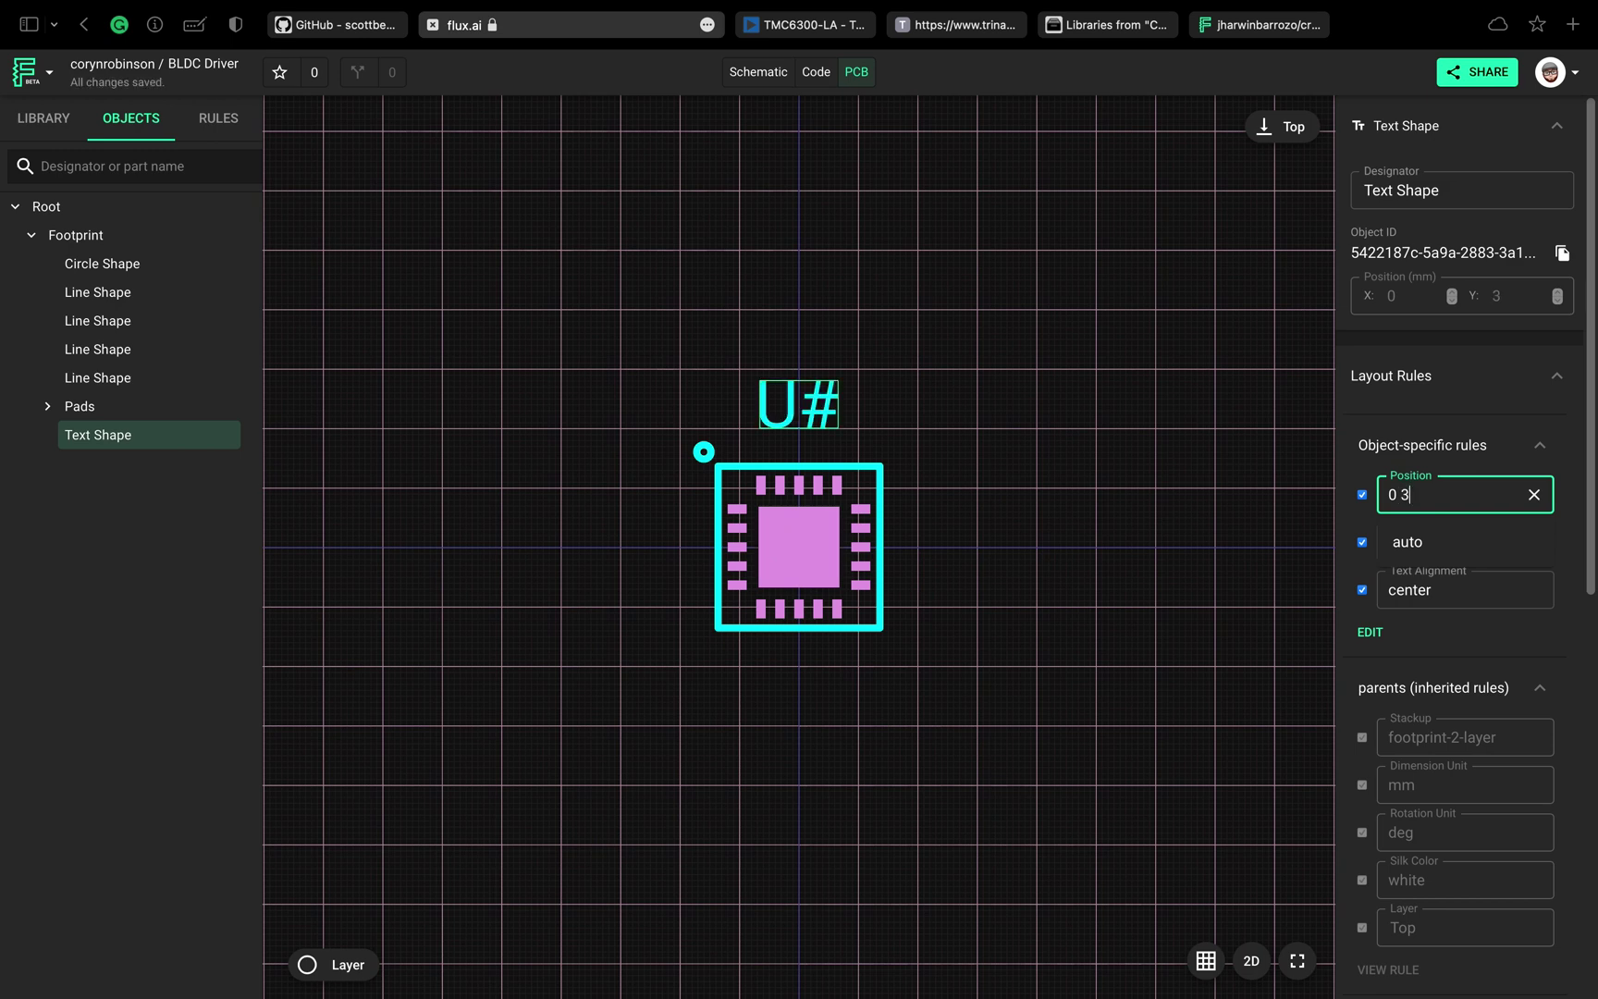
pyautogui.write('2.5')
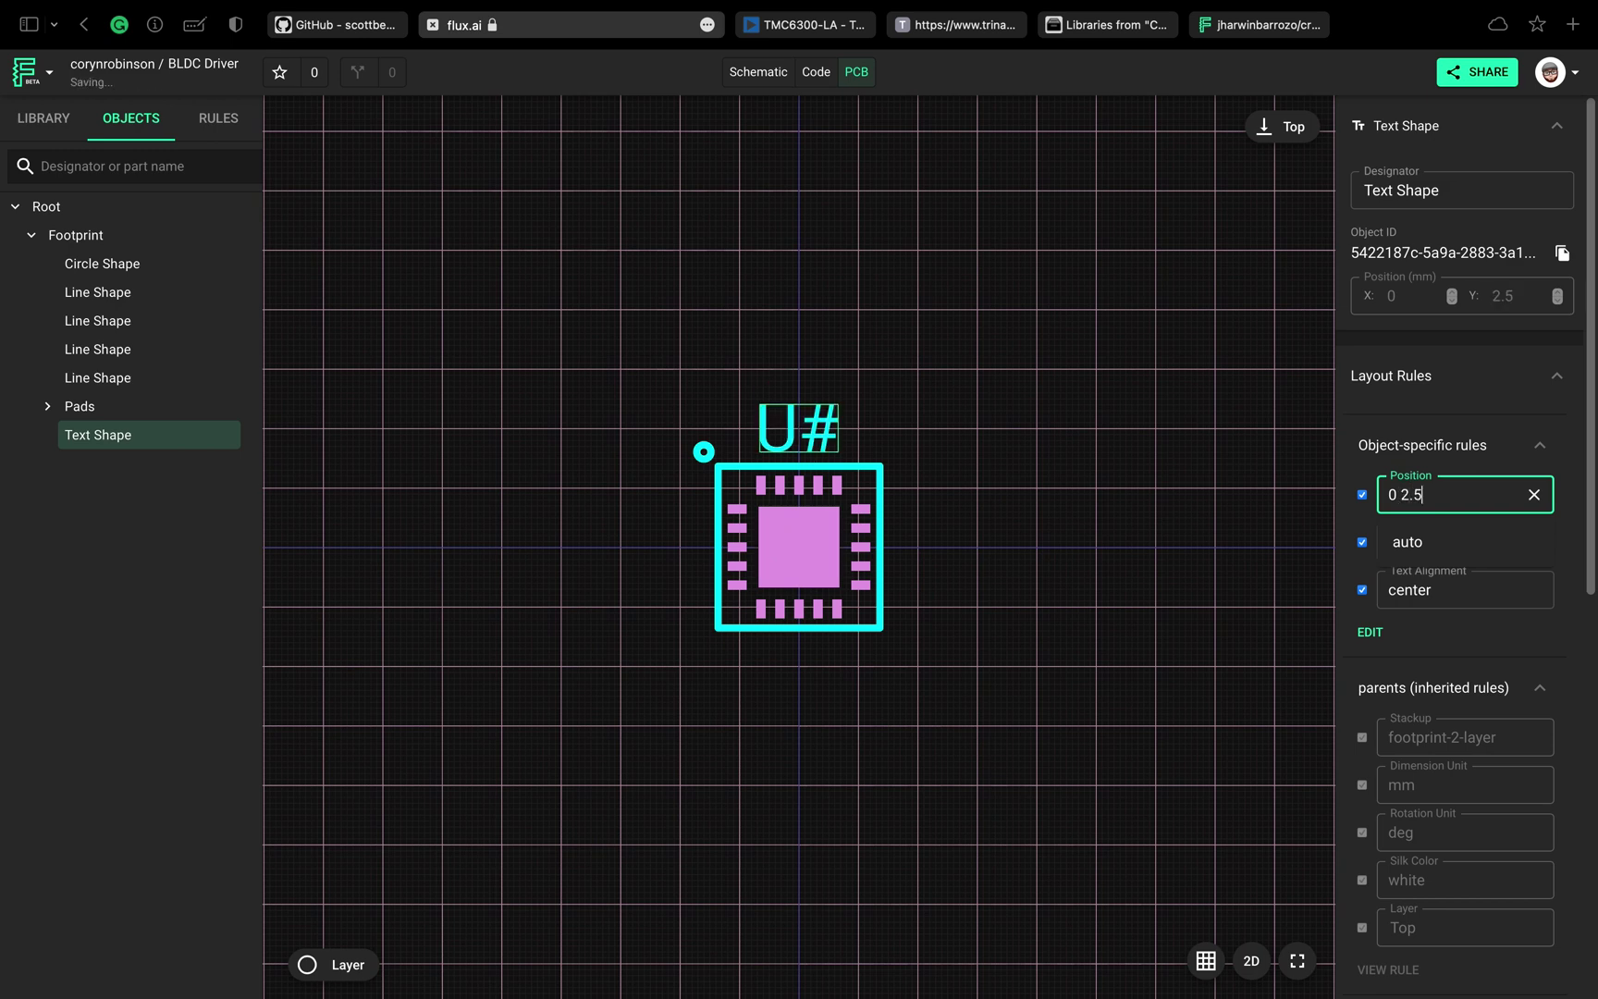
# - Switch to Autodesk Library.io and start creating a new package
pyautogui.click(1578, 501)
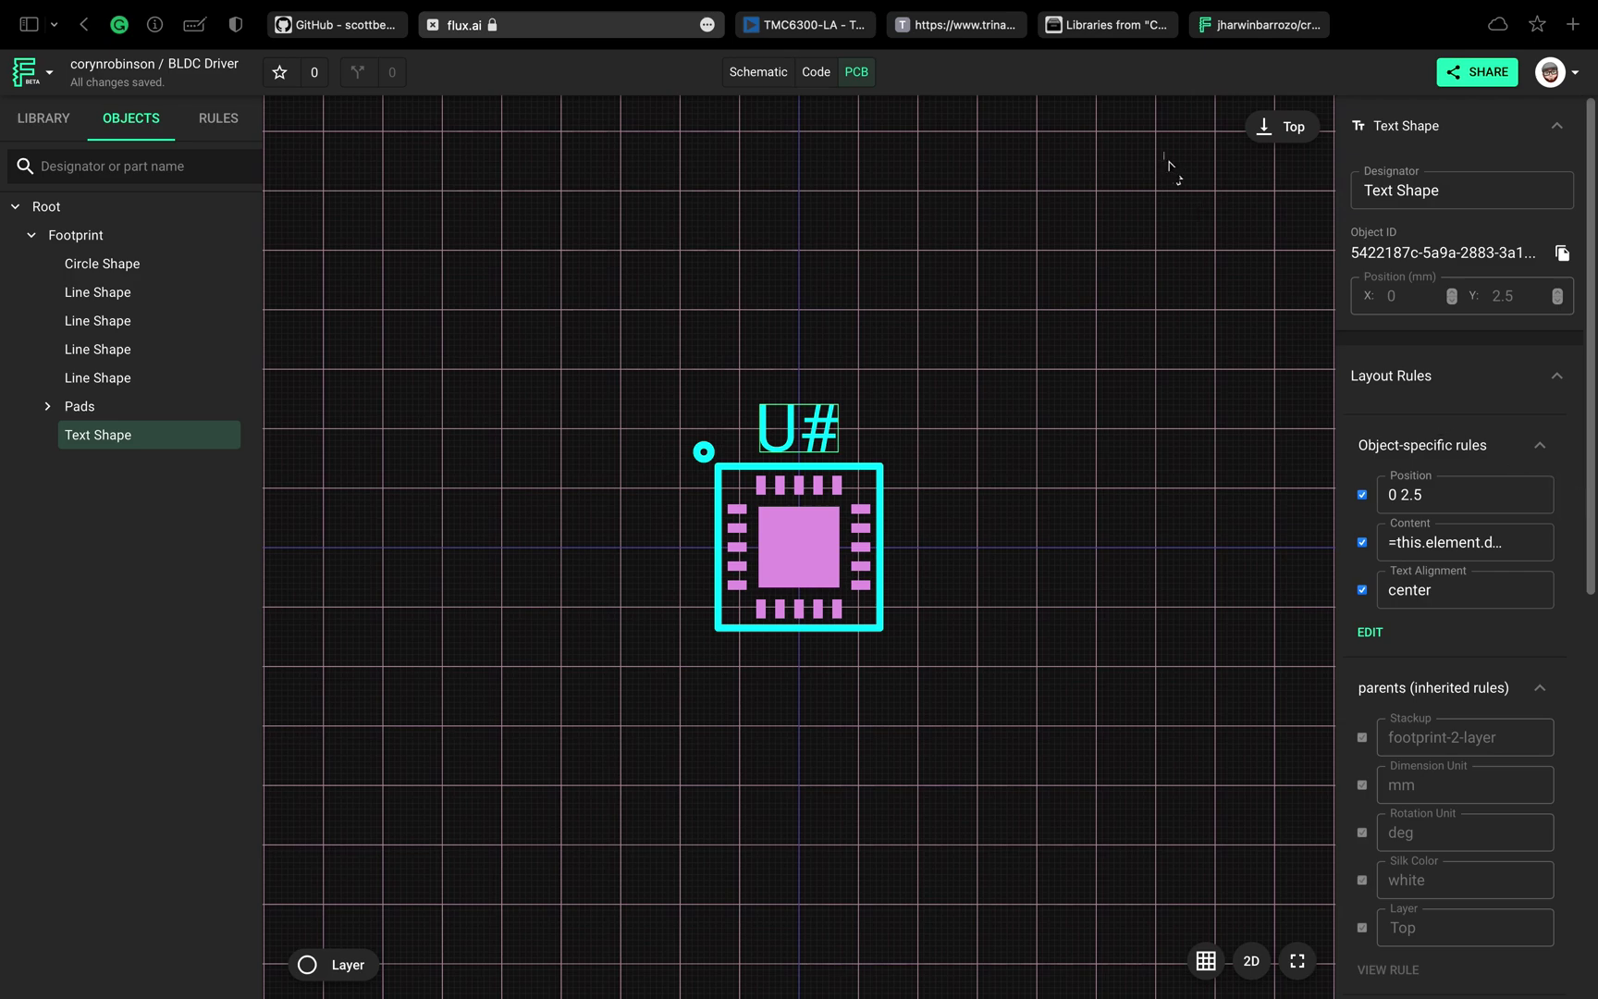
pyautogui.click(1115, 27)
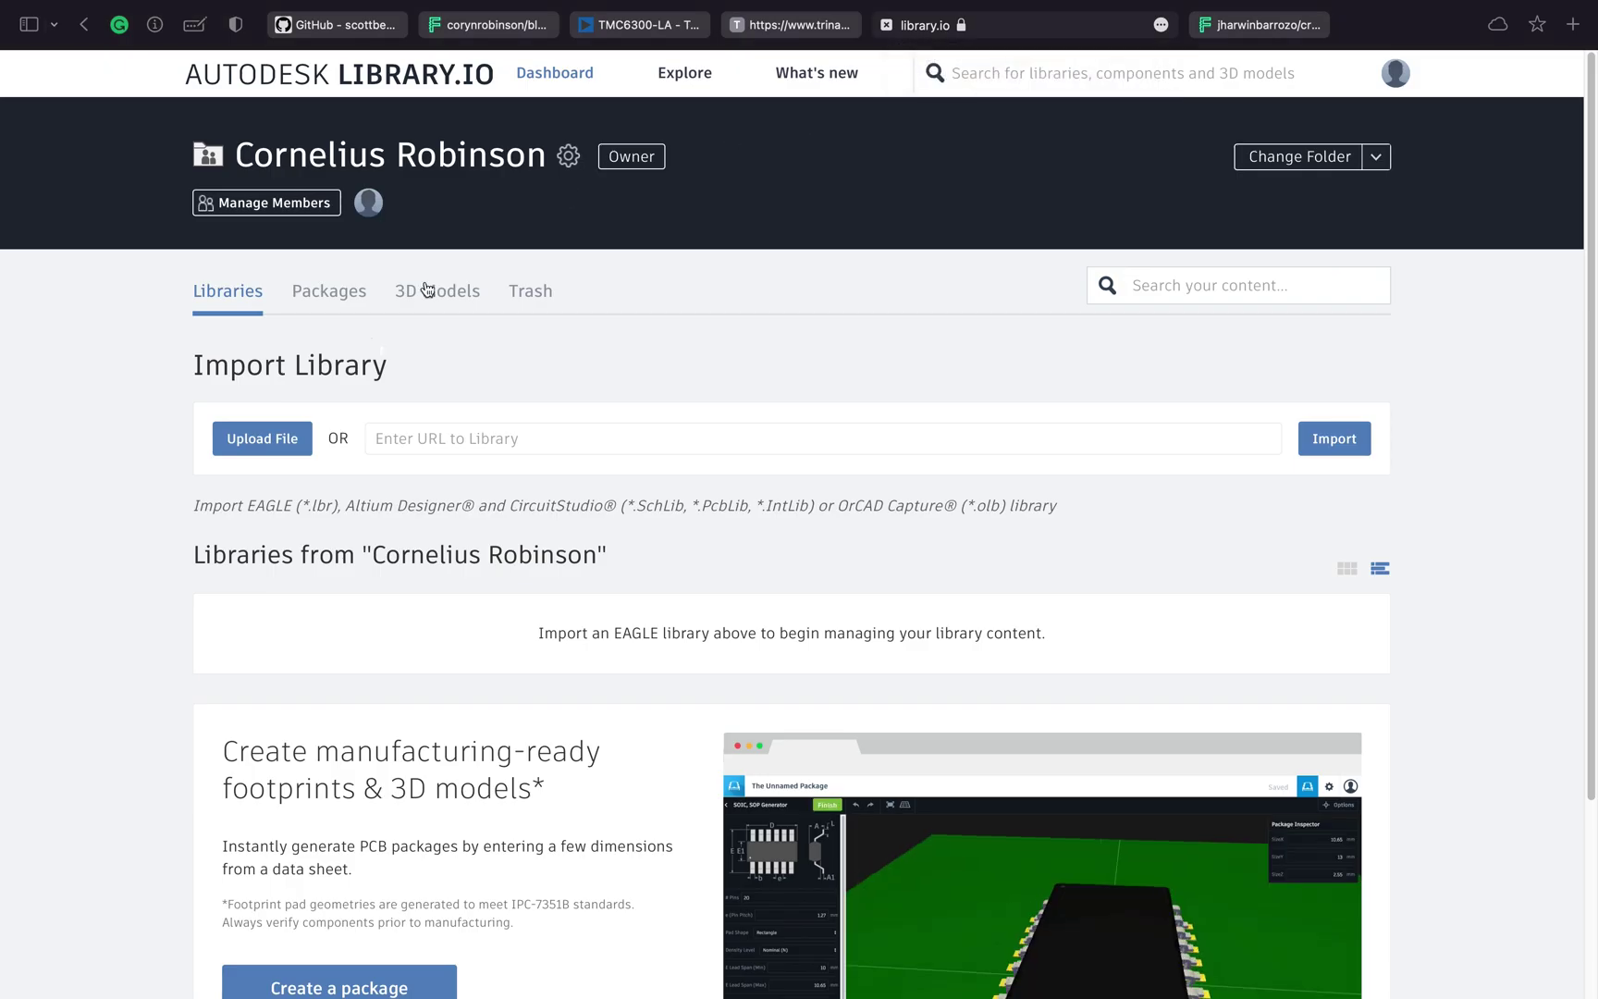
pyautogui.scroll(-1, 155, 583)
pyautogui.scroll(-3, 153, 578)
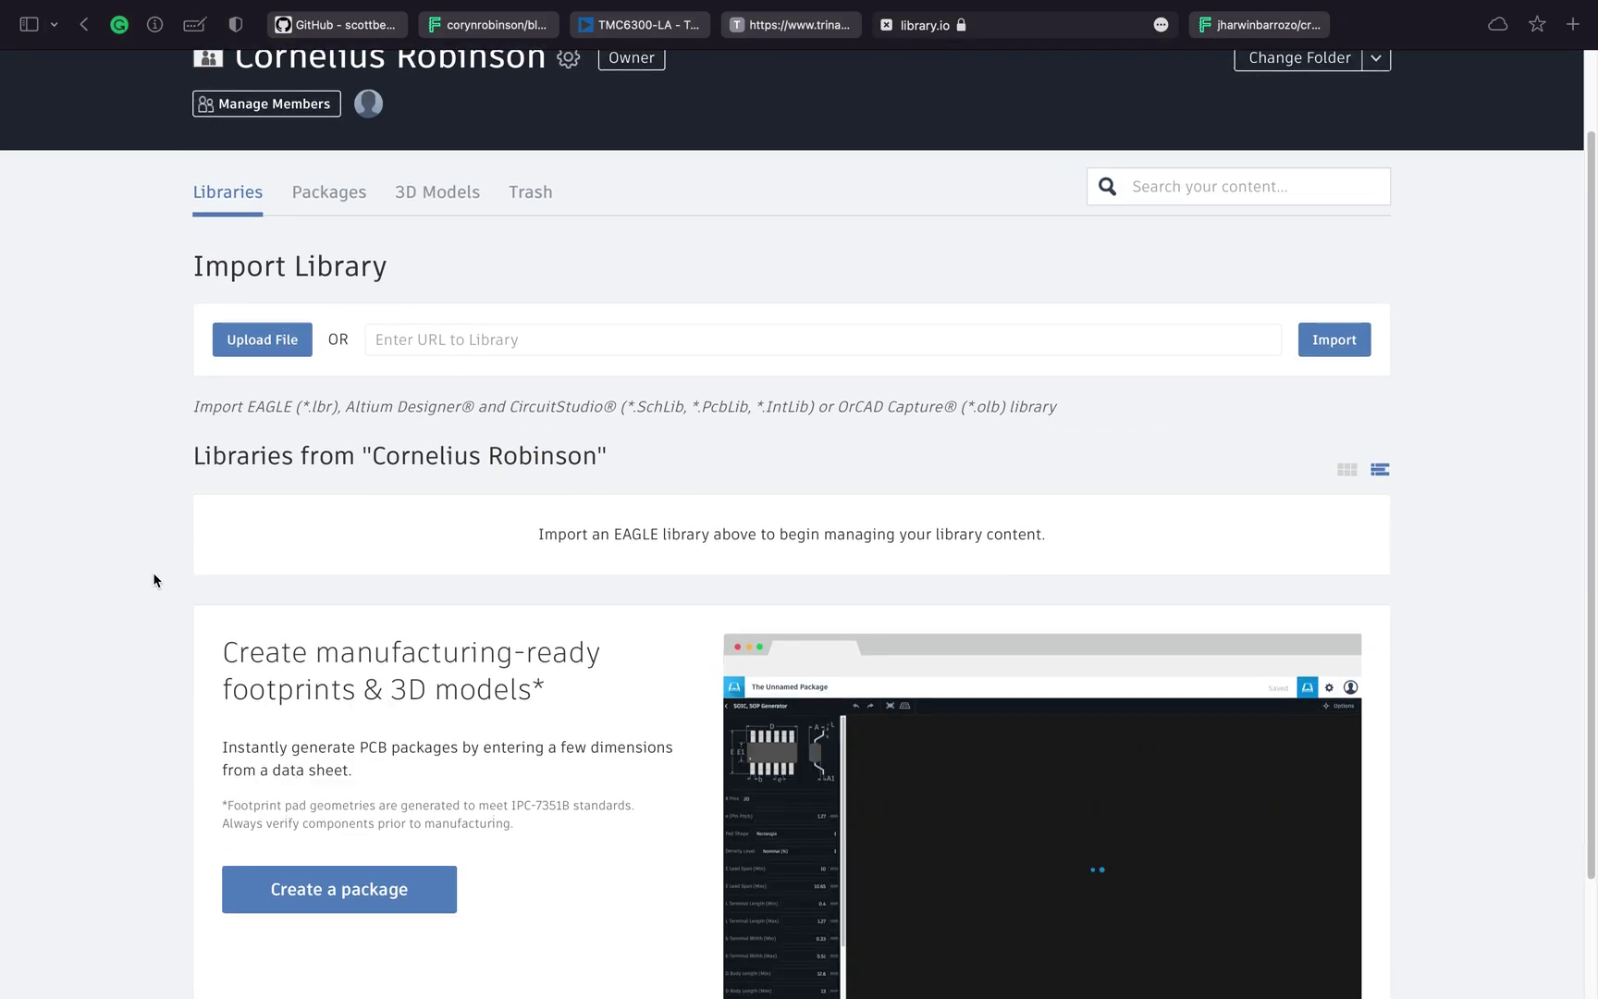
pyautogui.click(332, 889)
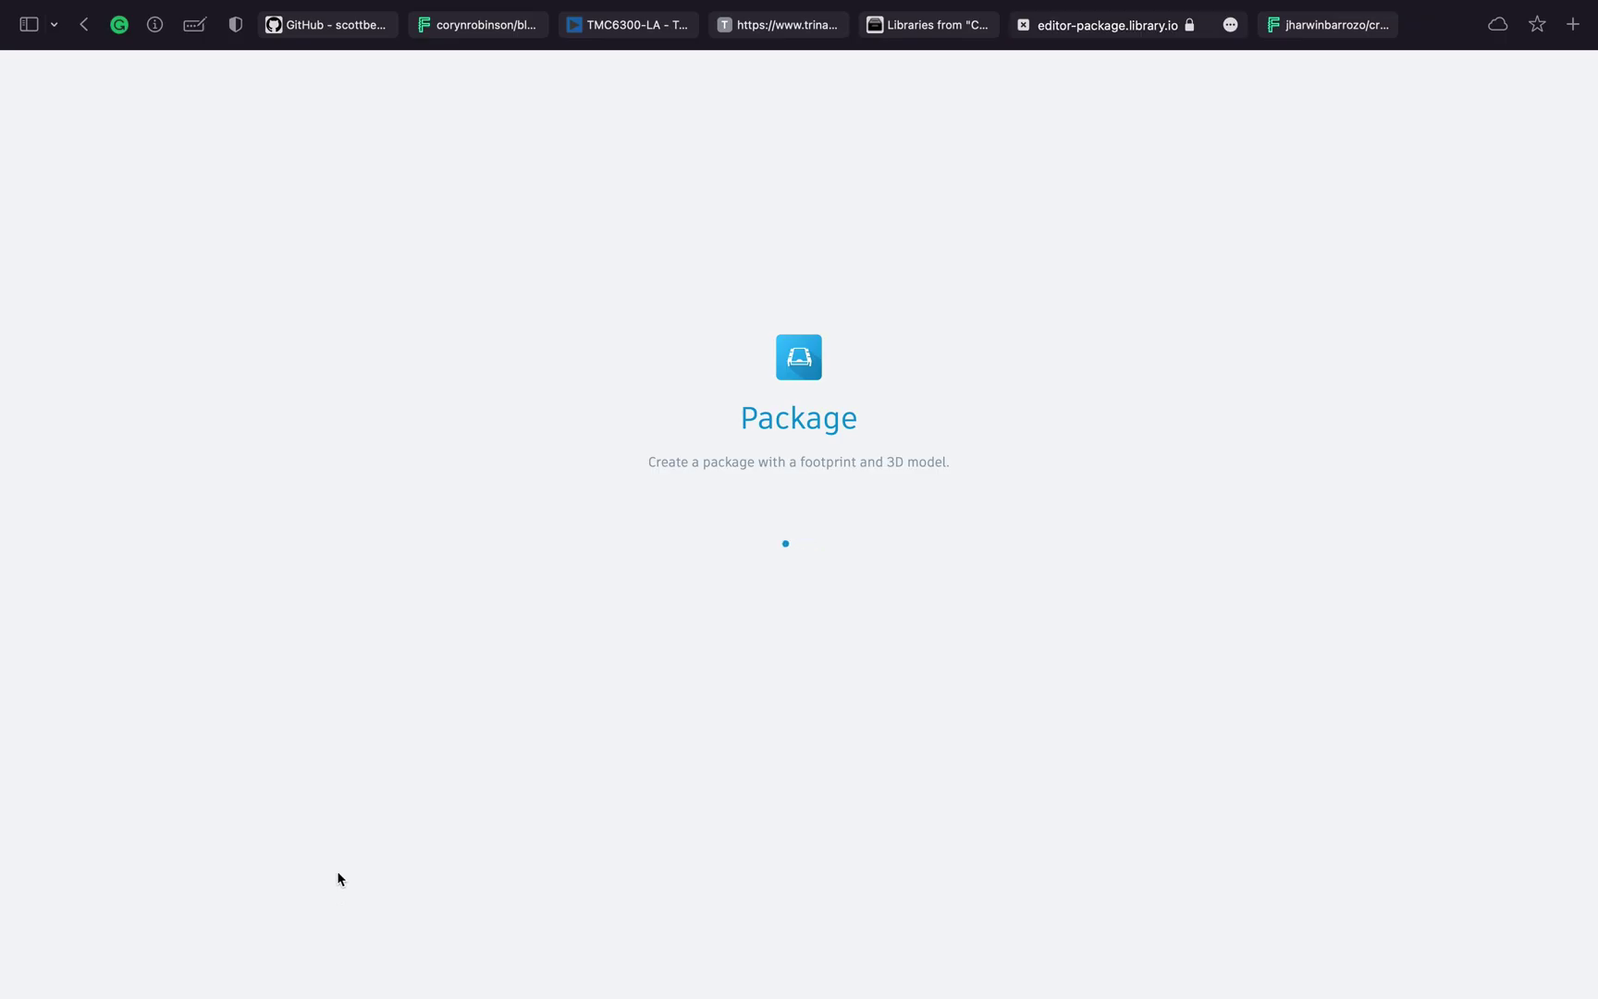
# - Choose the QFN package generator
pyautogui.scroll(-5, 296, 856)
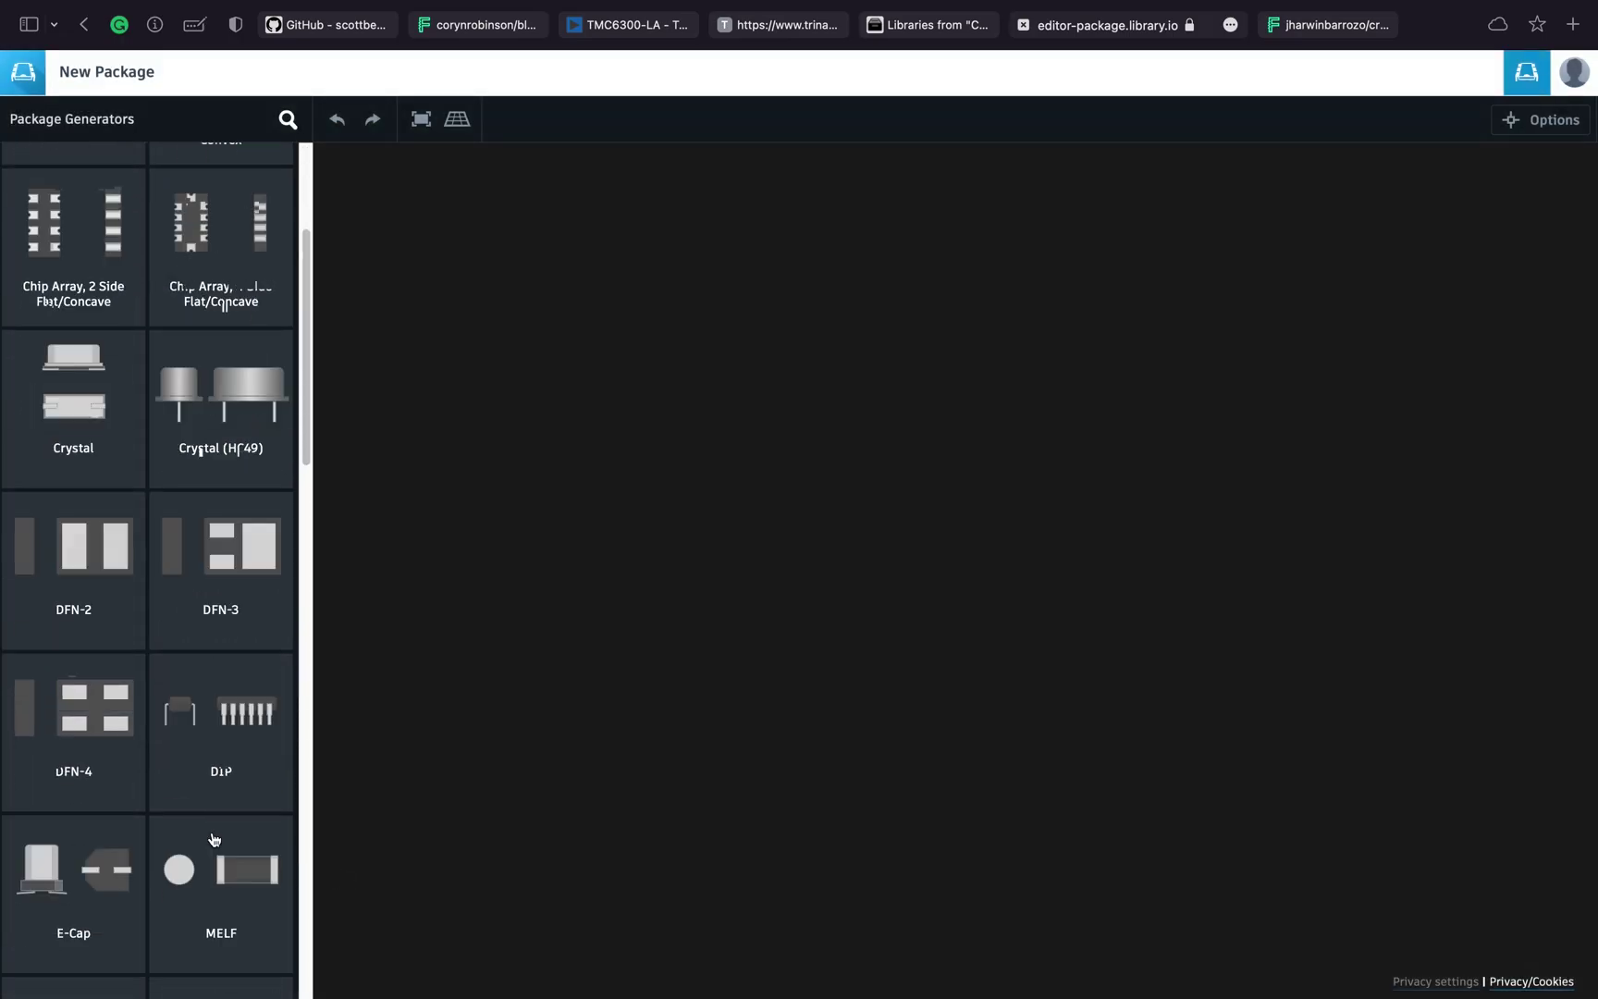
pyautogui.scroll(-10, 212, 839)
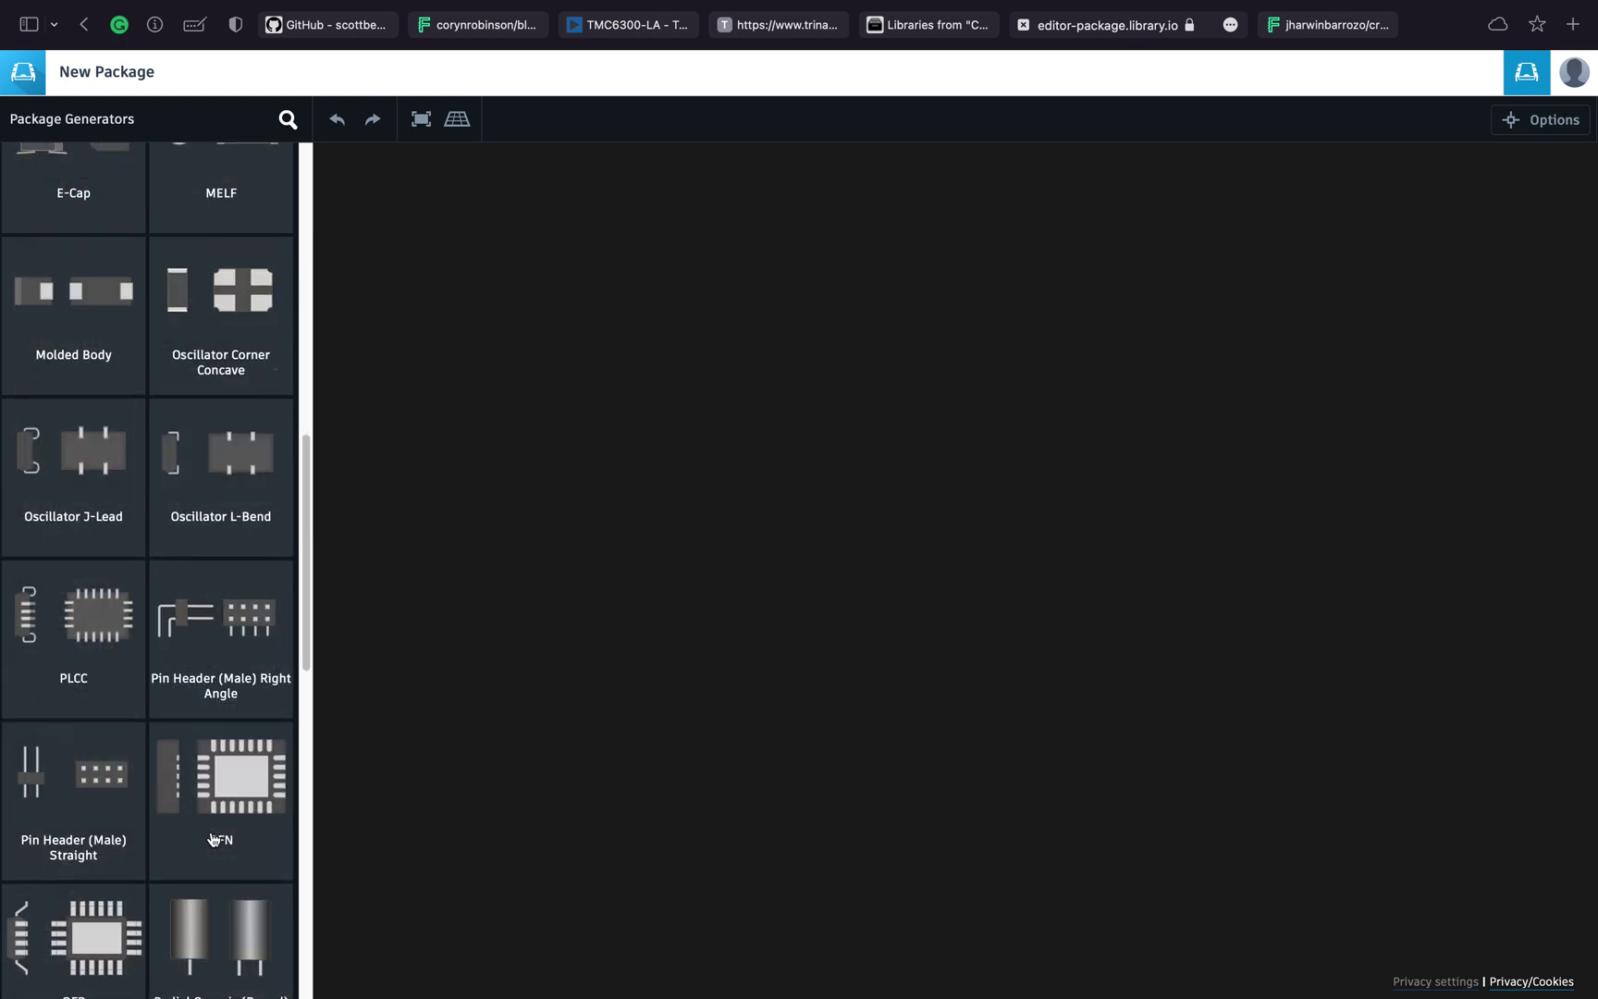
pyautogui.scroll(-2, 212, 839)
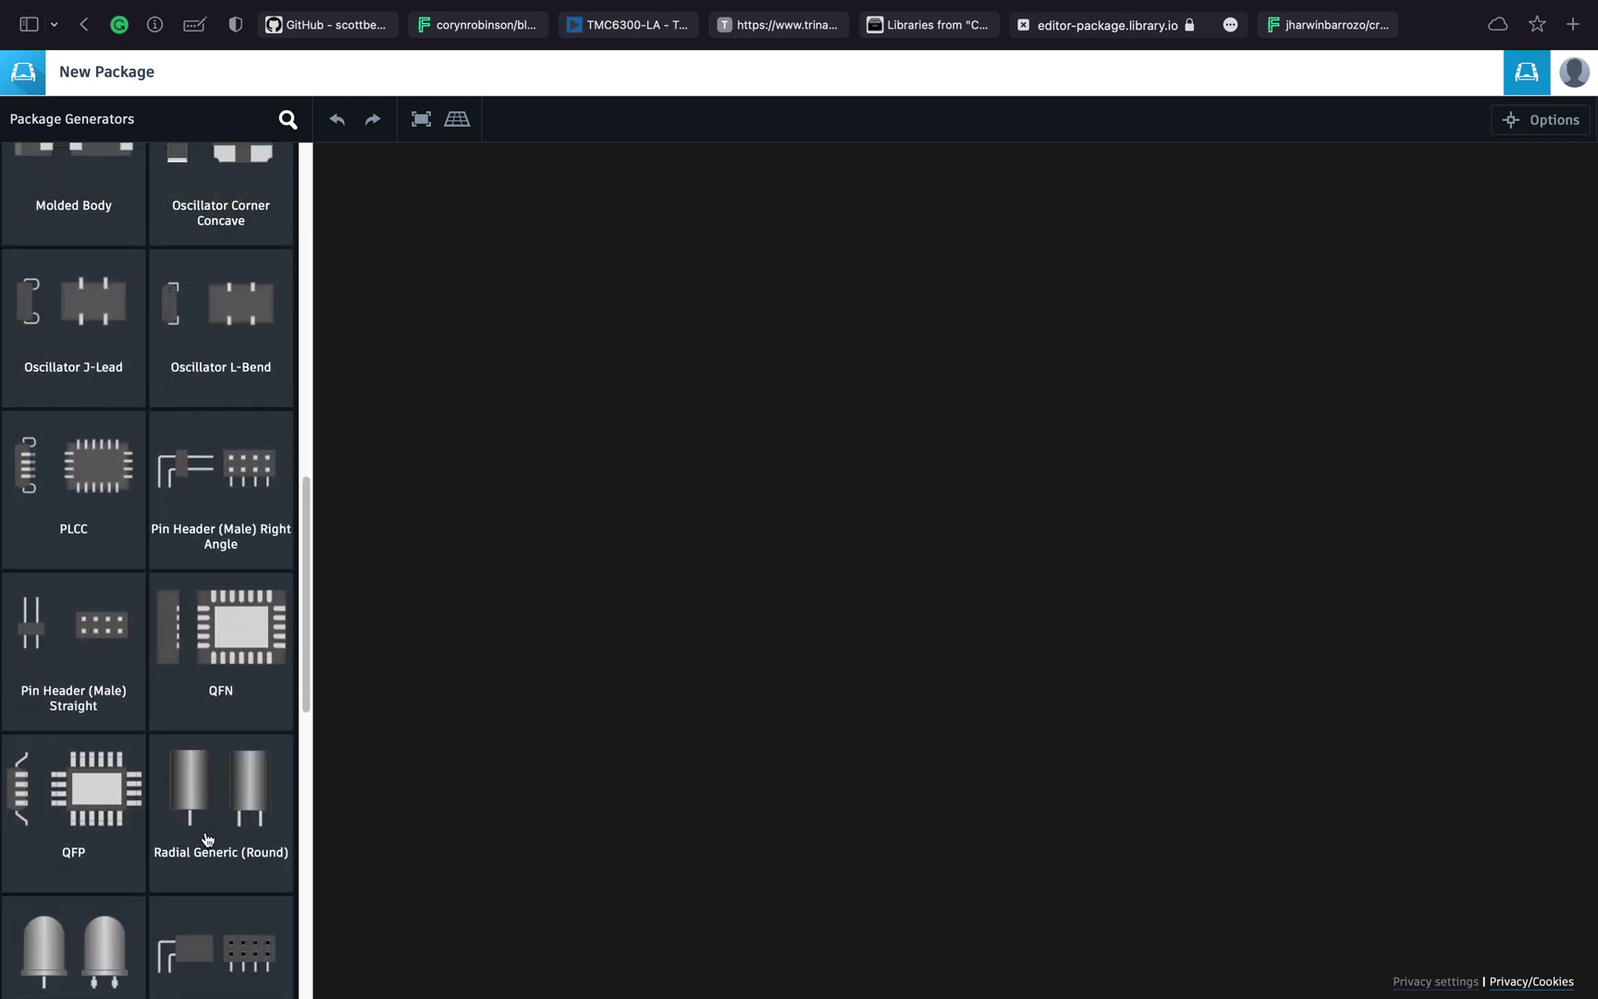
pyautogui.click(247, 648)
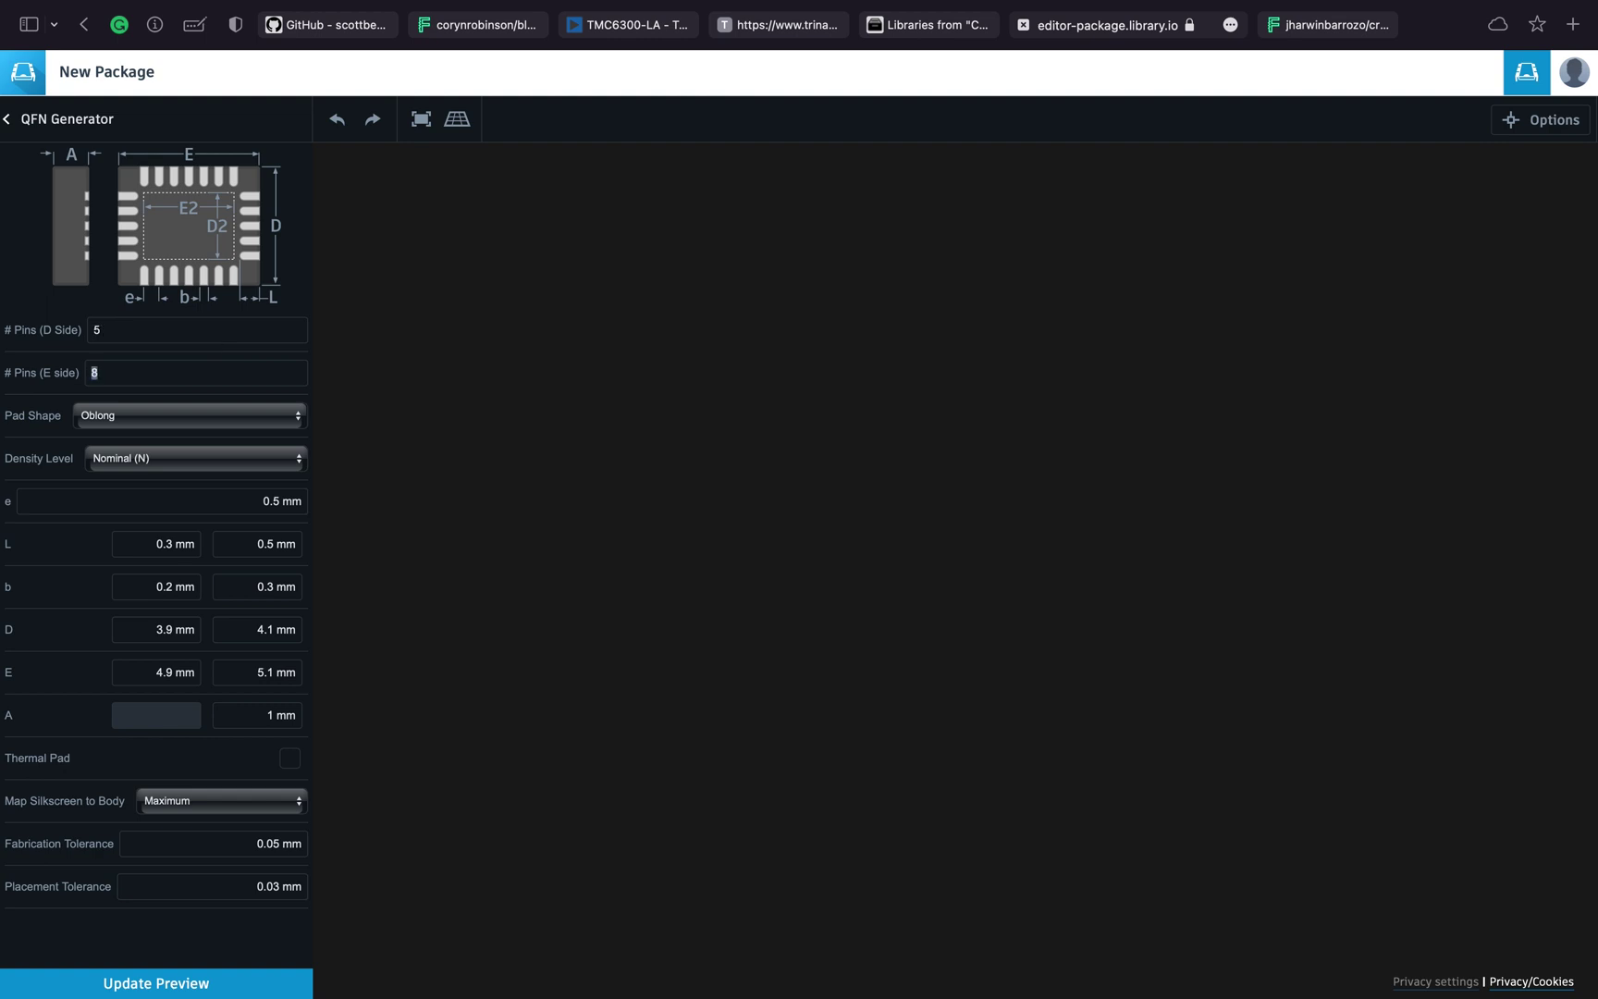
# - Set both pin counts to 5, the pad shape to Rectangle and the lead pitch e to 0.4 mm
pyautogui.click(185, 421)
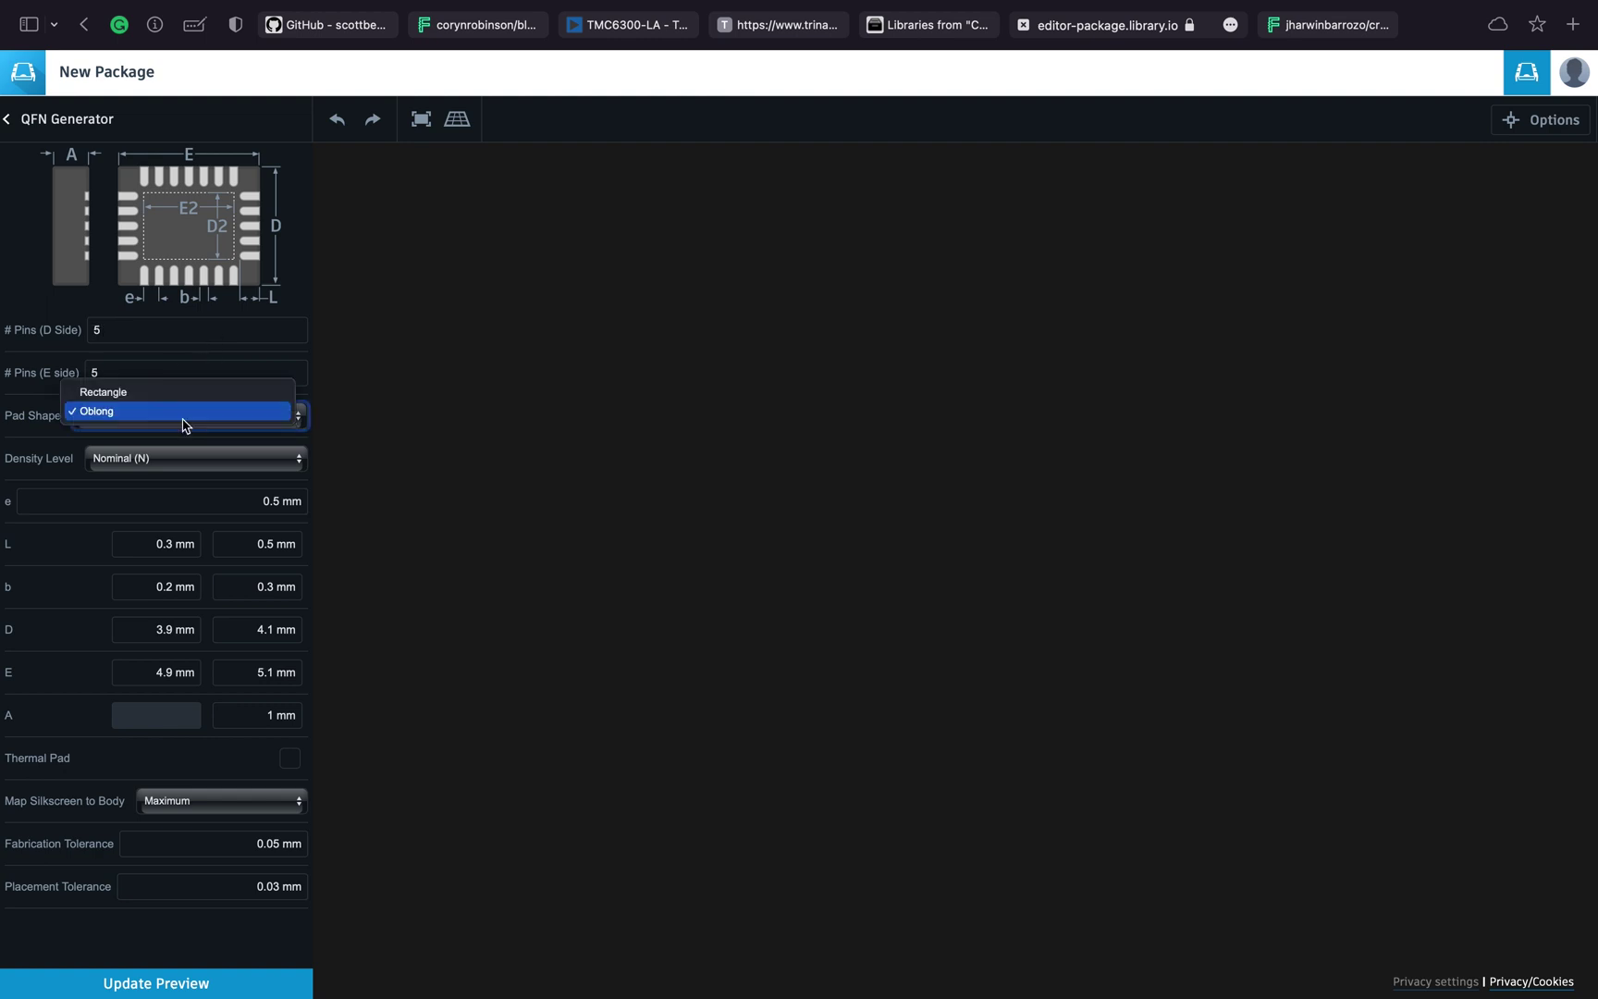
pyautogui.click(196, 400)
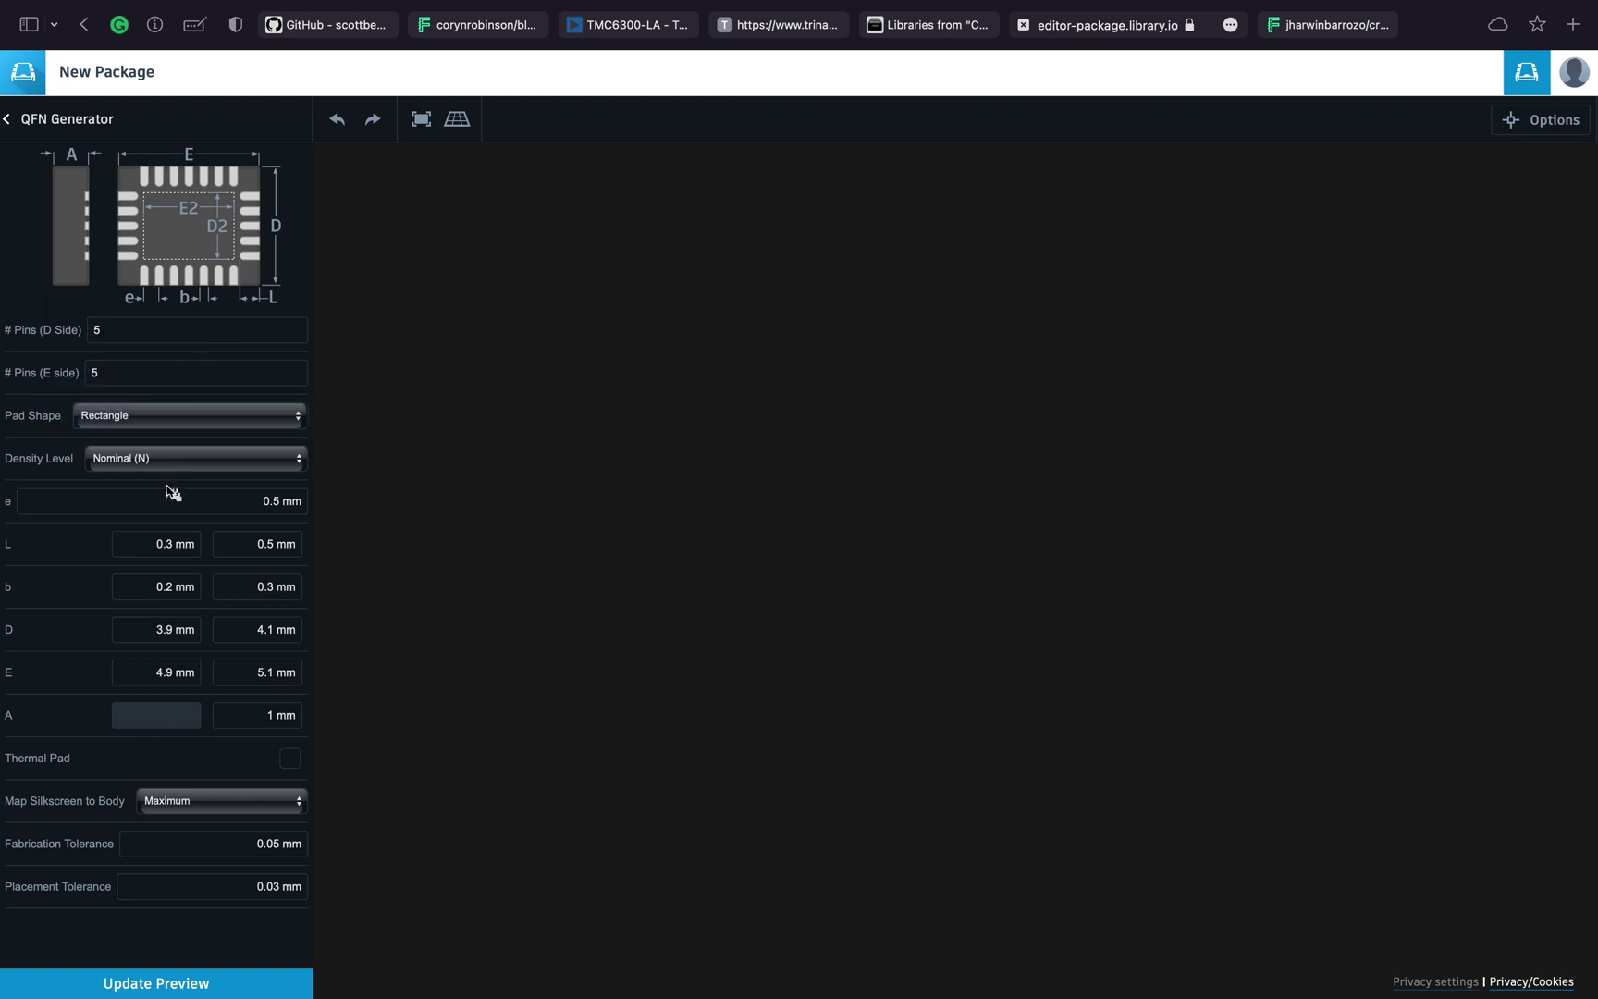
pyautogui.click(276, 501)
pyautogui.press('BackSpace')
pyautogui.write('4')
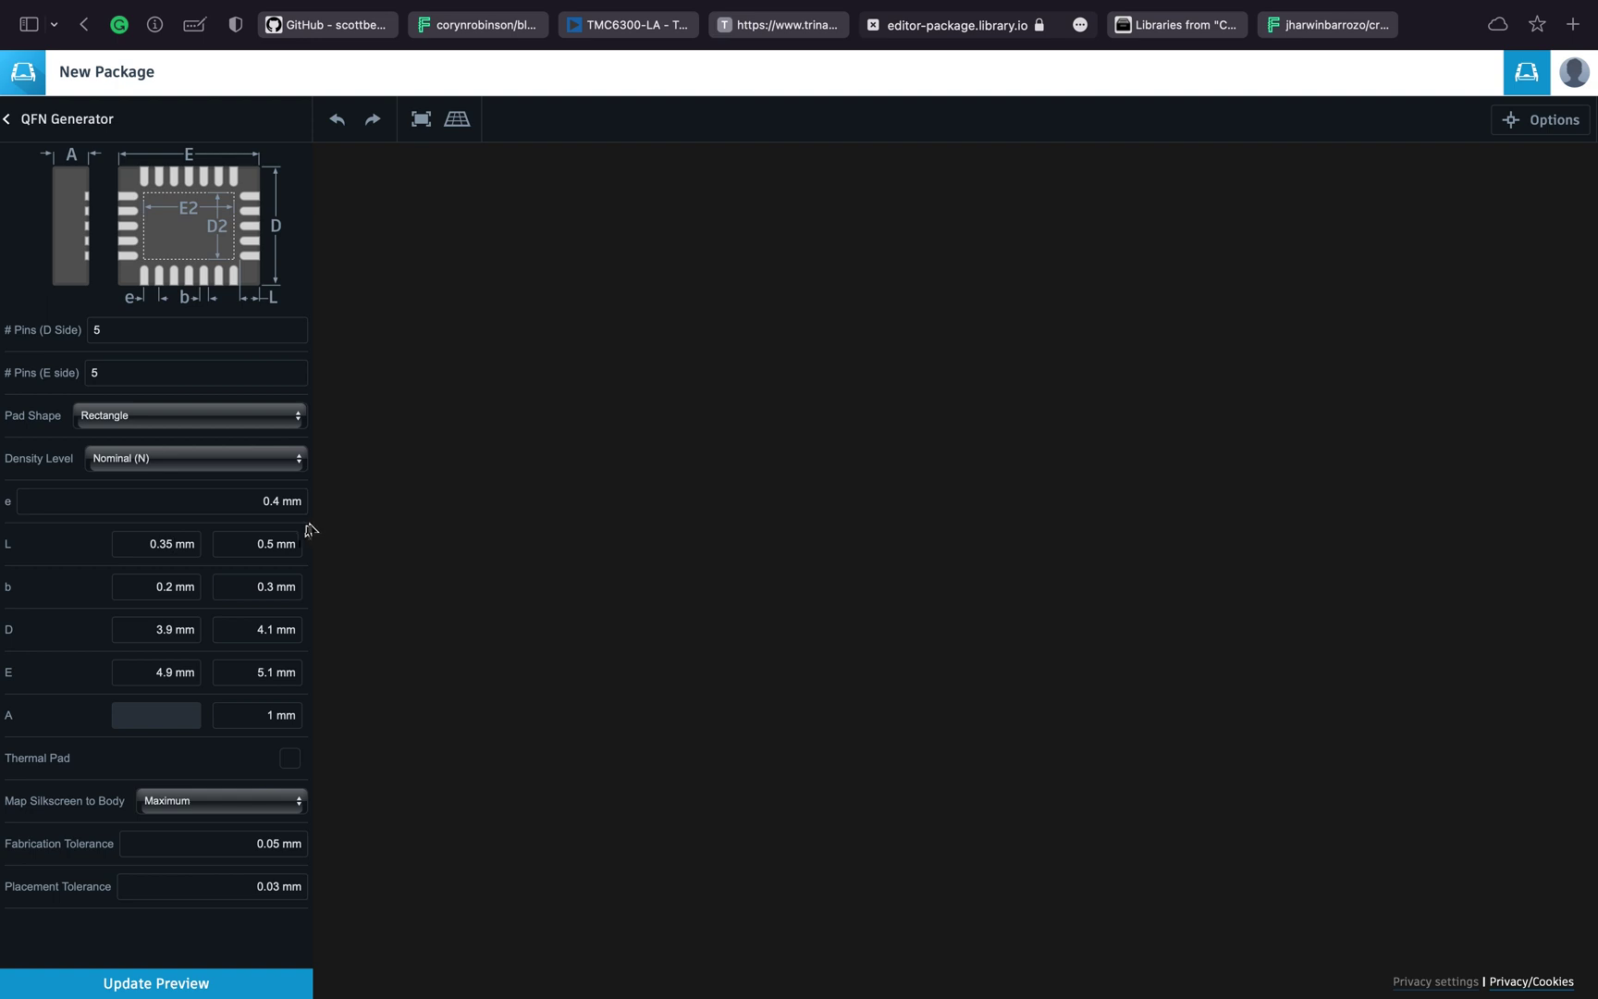
# - Set the lead length L to a minimum of 0.35 mm and a maximum of 0.45 mm
pyautogui.click(276, 540)
pyautogui.press('BackSpace')
pyautogui.write('45')
# - Check the lead width in the TMC6300 datasheet and set b to 0.15 mm minimum and 0.25 mm maximum
pyautogui.click(780, 28)
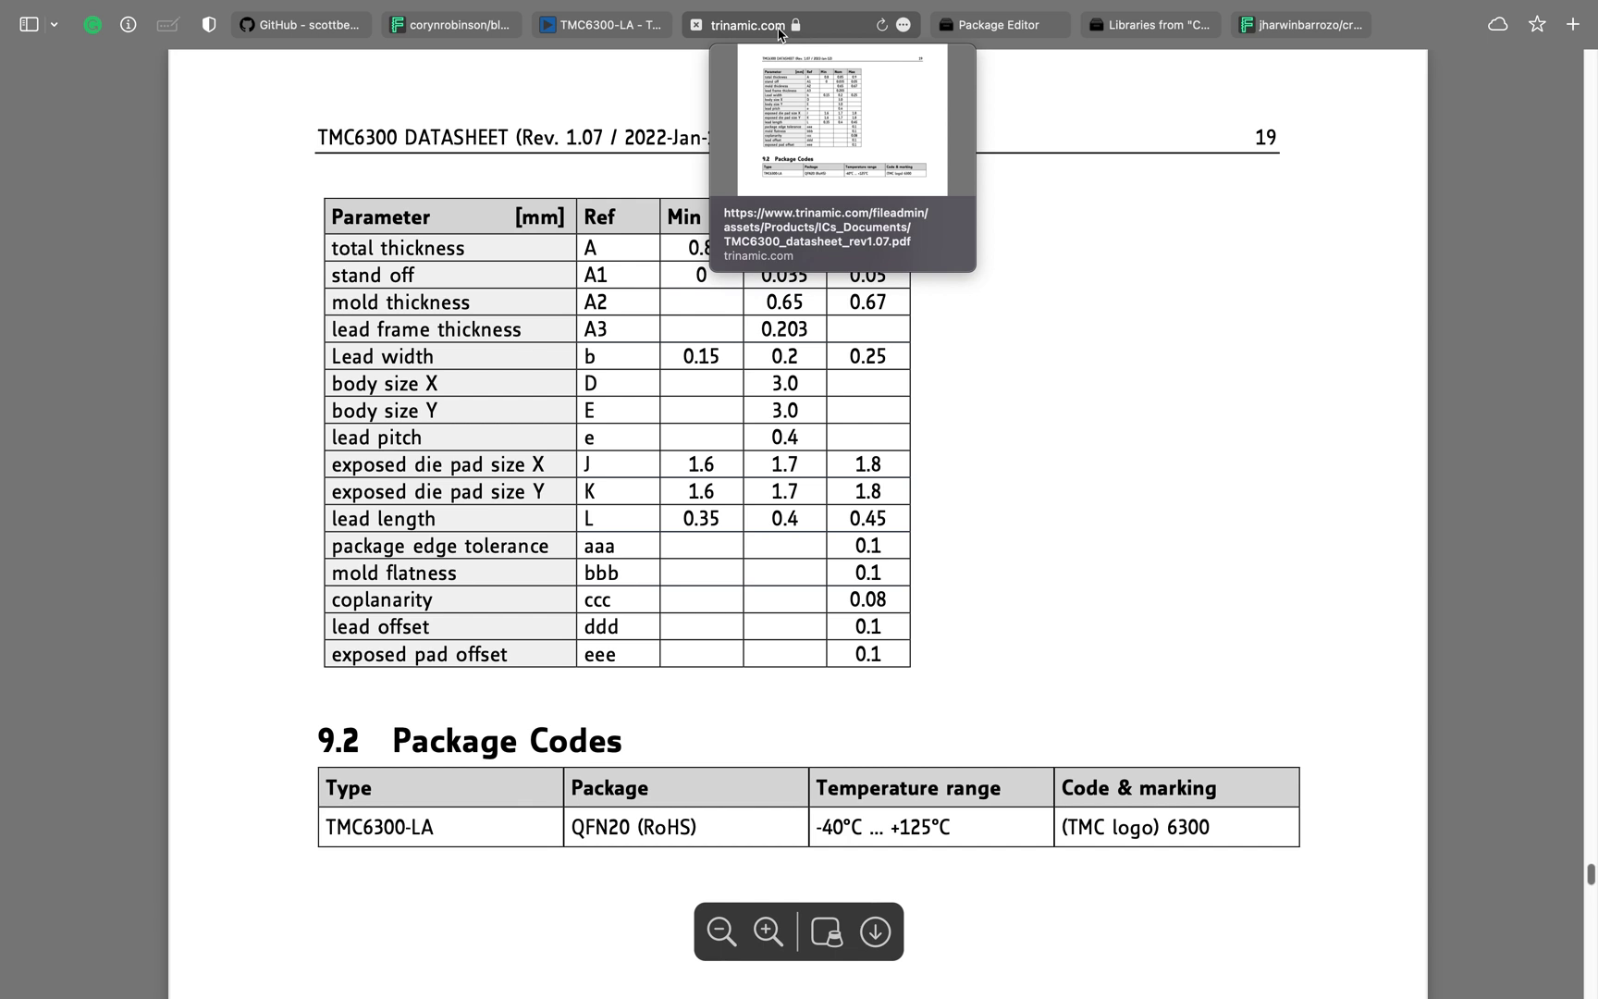
pyautogui.click(997, 25)
pyautogui.click(177, 586)
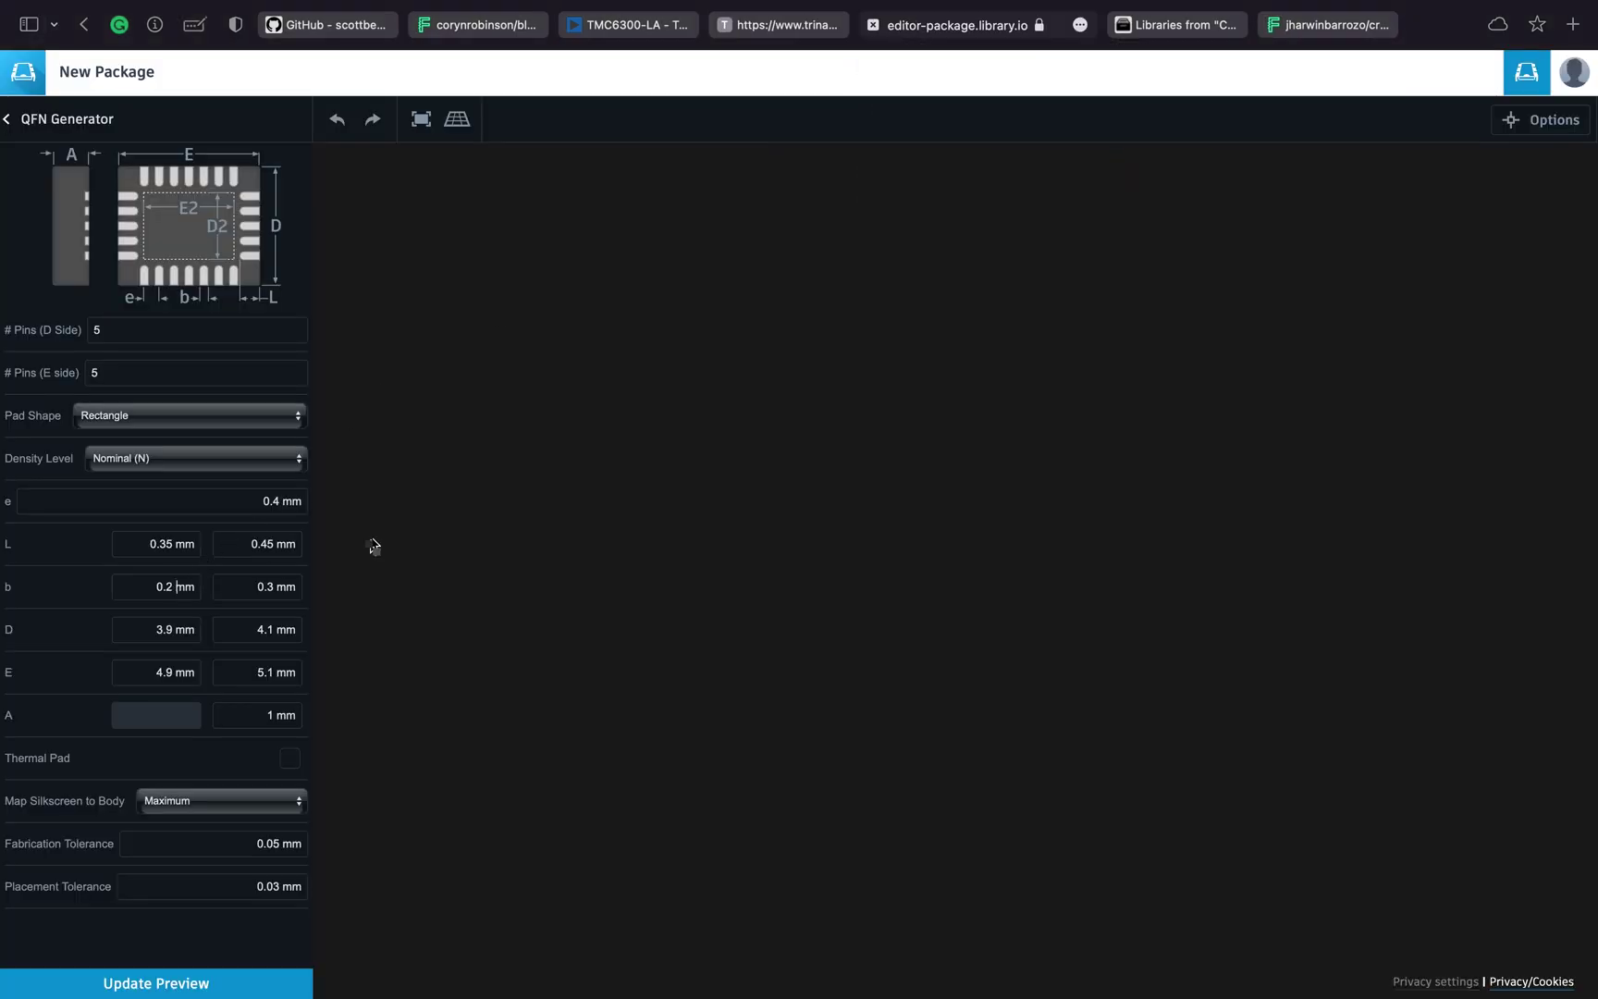
pyautogui.press('BackSpace')
pyautogui.write('15')
pyautogui.press('Tab')
pyautogui.click(289, 586)
# - Check the body size X in the datasheet and set both the minimum and maximum of D to 3 mm
pyautogui.click(185, 629)
pyautogui.click(187, 629)
pyautogui.click(773, 24)
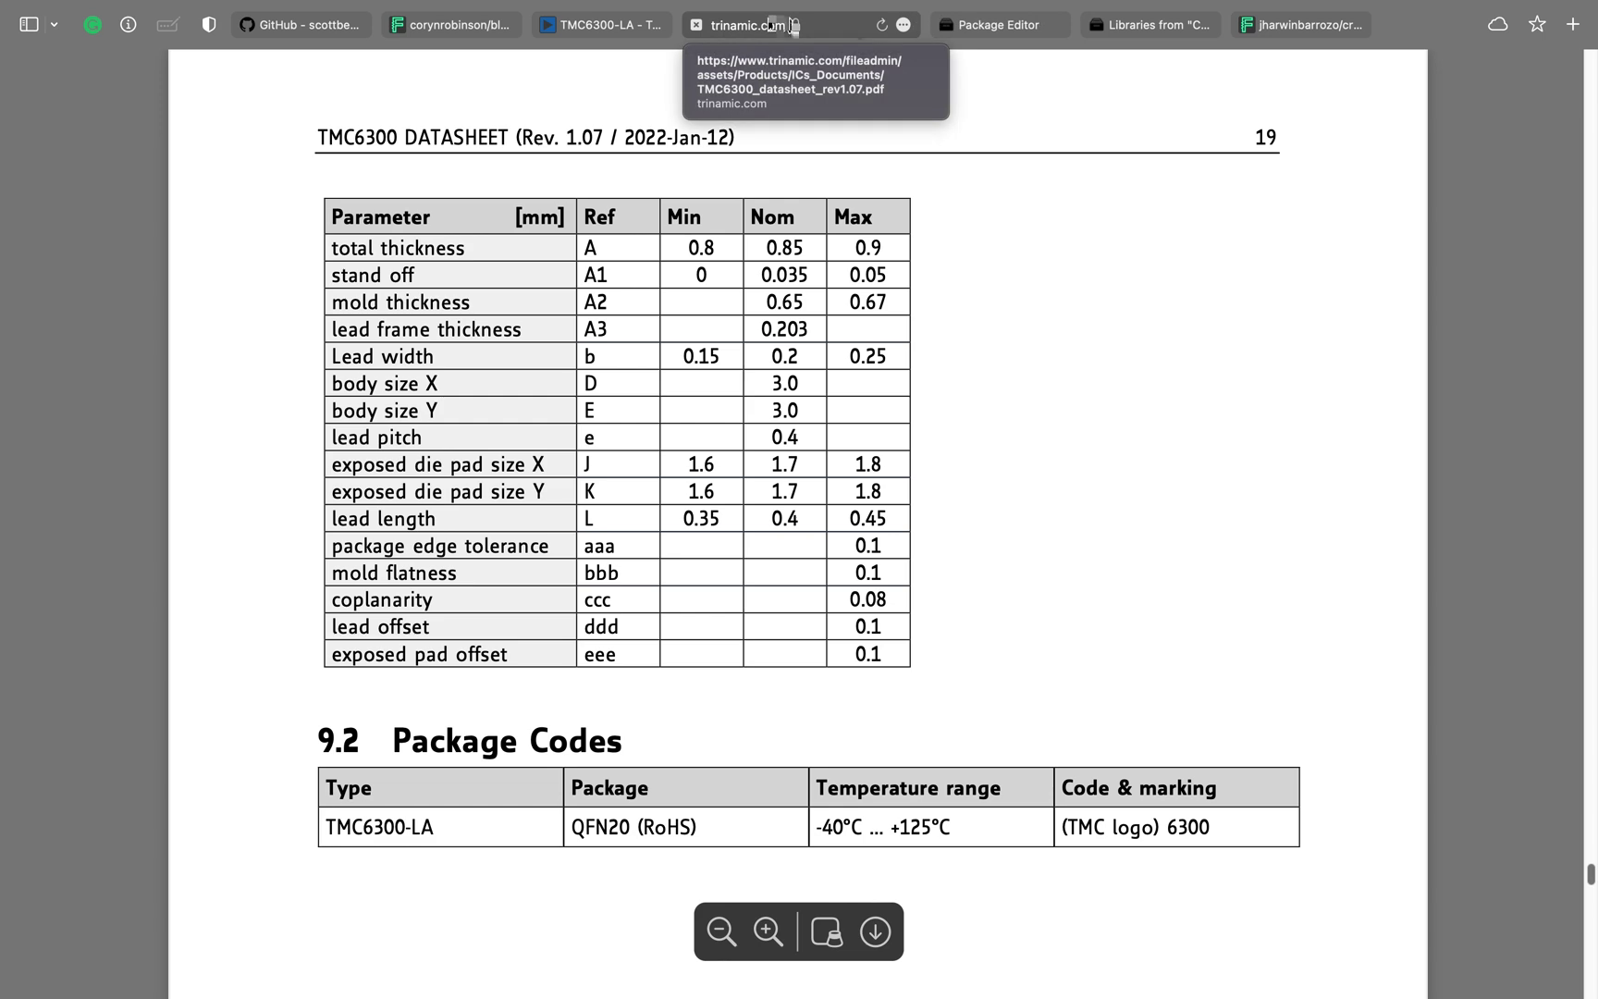
pyautogui.click(944, 24)
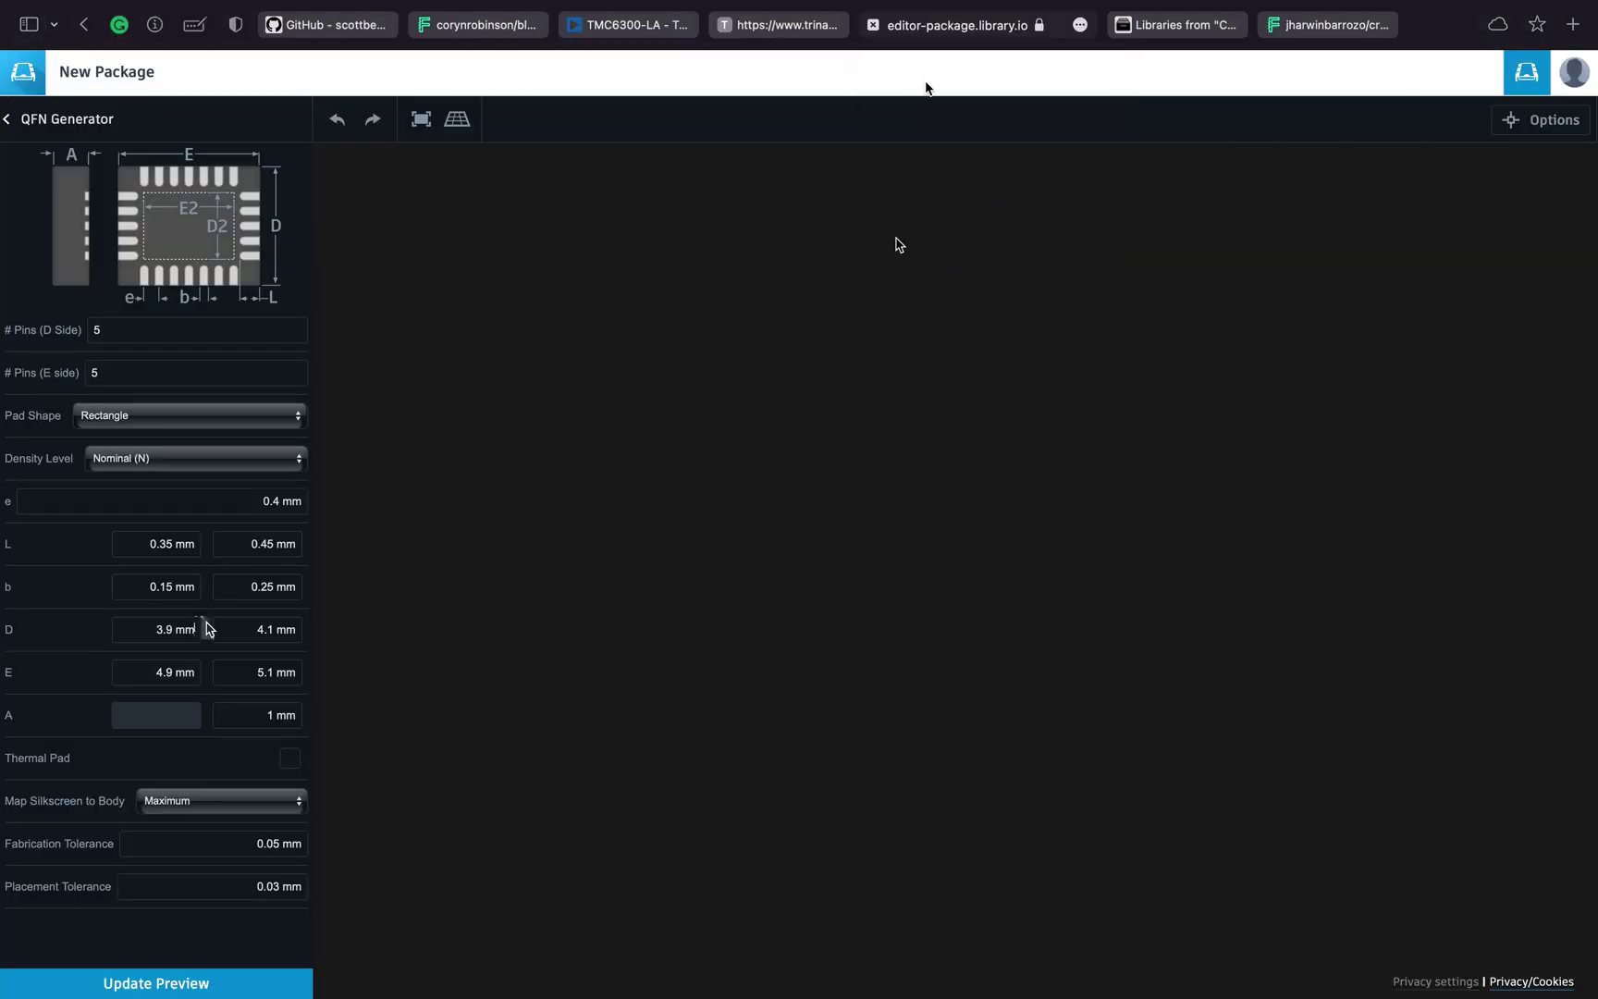
pyautogui.click(766, 26)
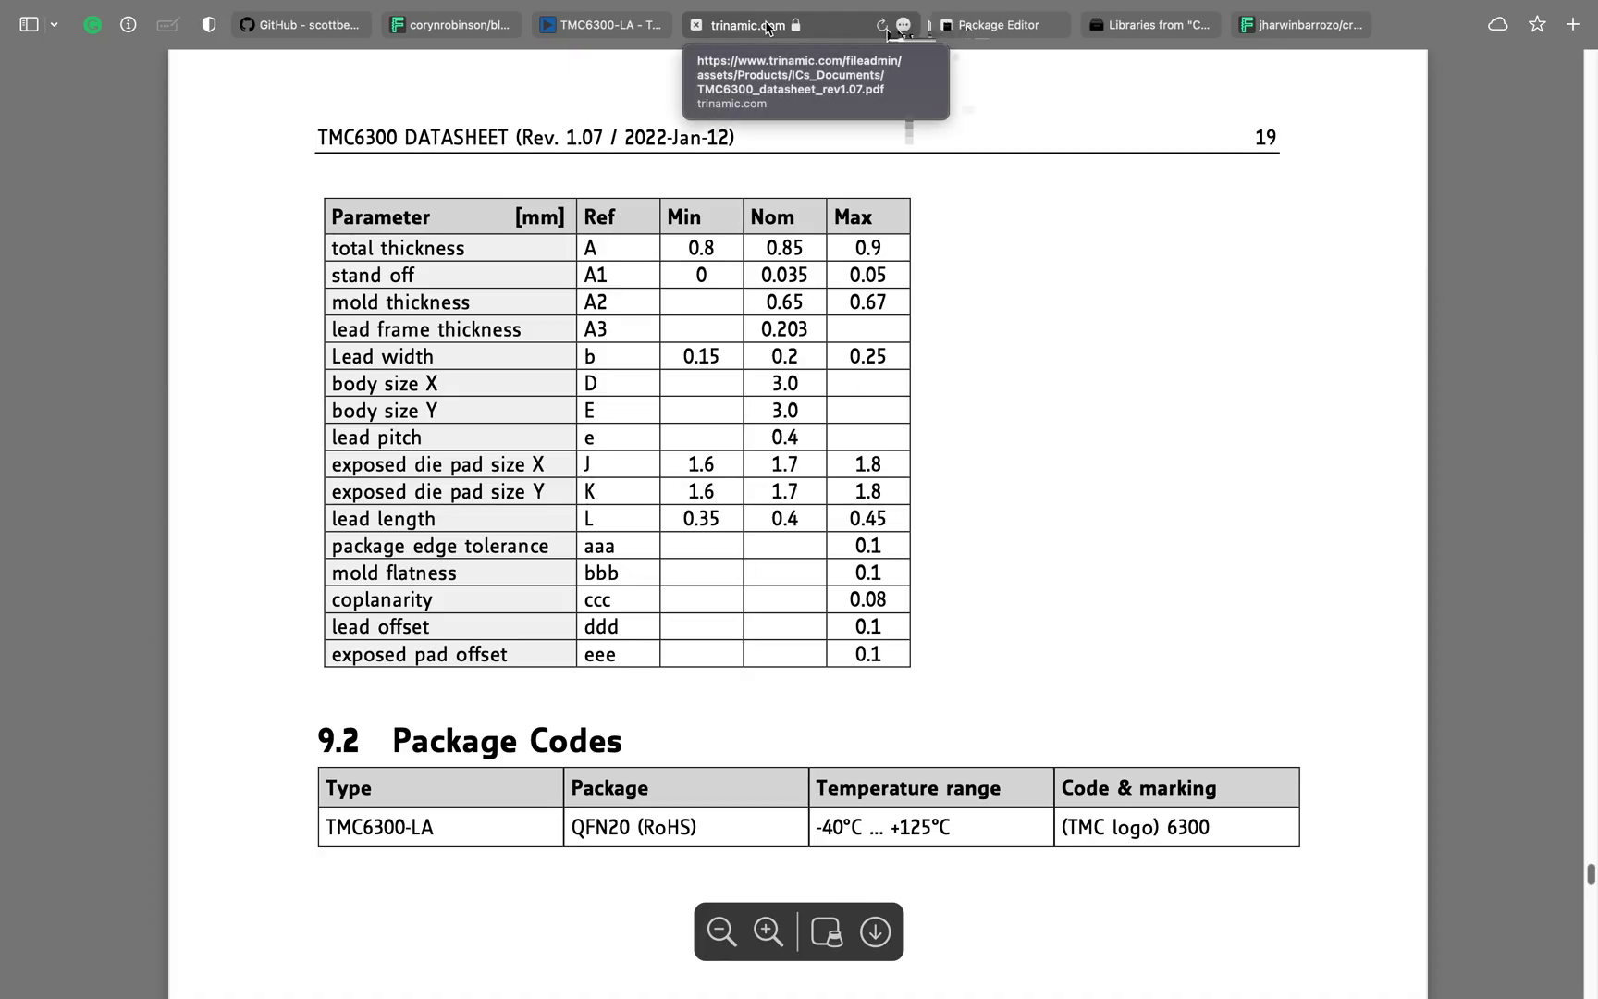
pyautogui.click(997, 24)
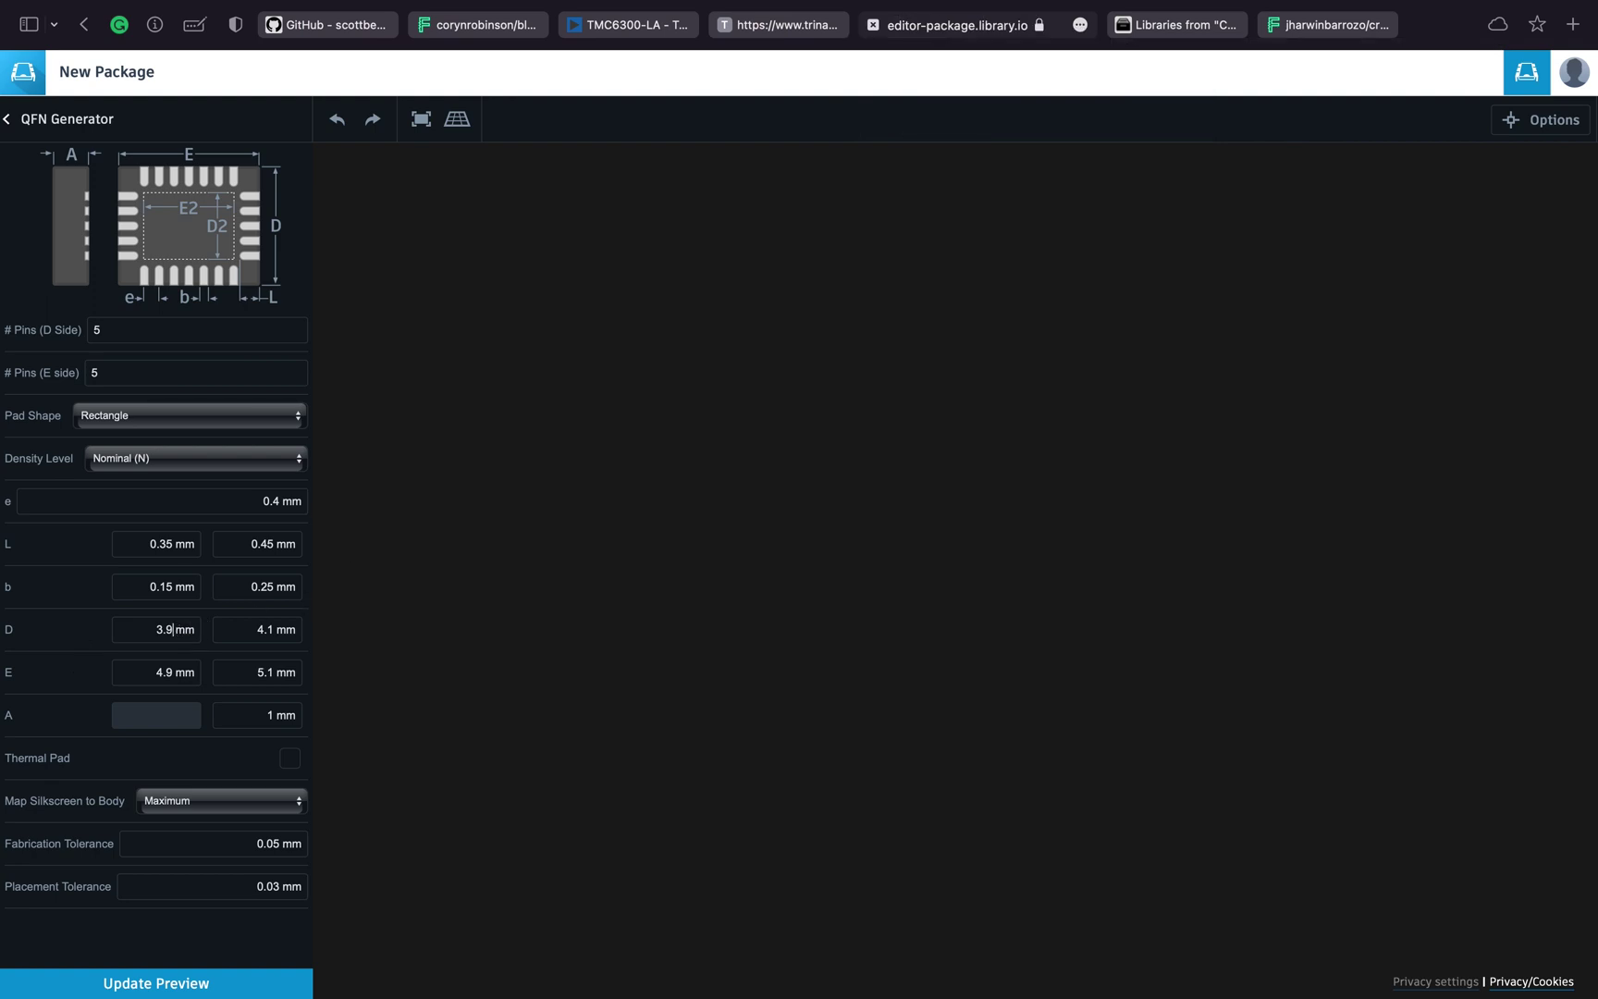
pyautogui.press('BackSpace')
pyautogui.press('BackSpace')
pyautogui.press('Tab')
# - Check the body size Y in the datasheet and set both the minimum and maximum of E to 3 mm
pyautogui.click(782, 26)
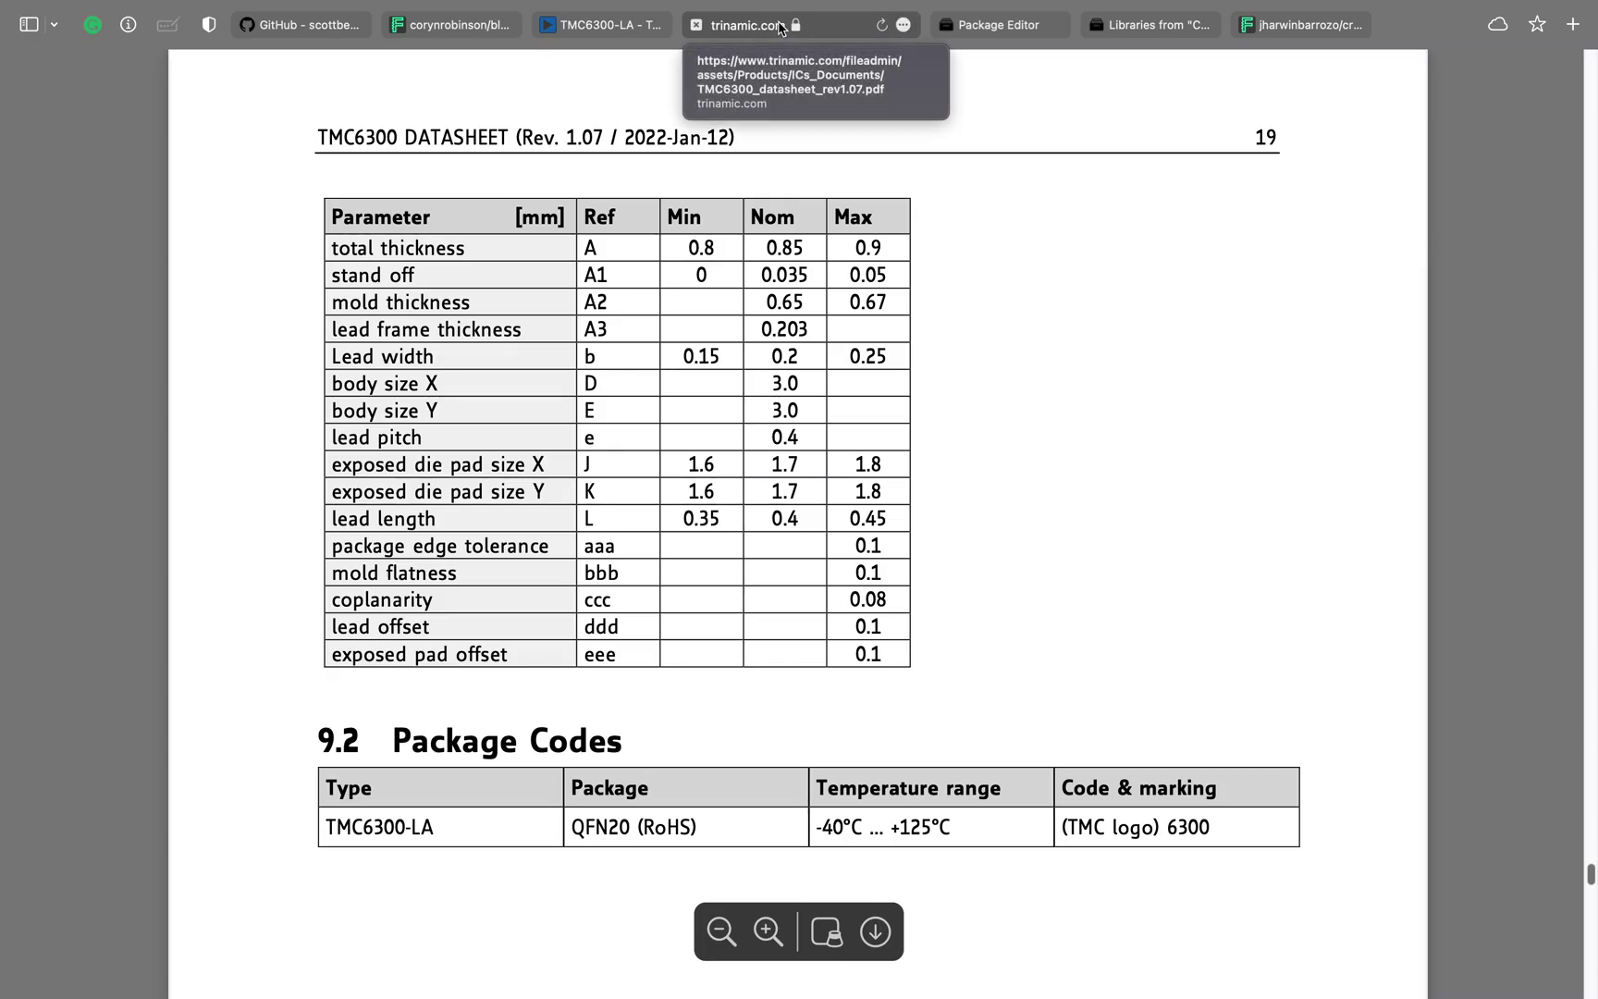
pyautogui.click(990, 24)
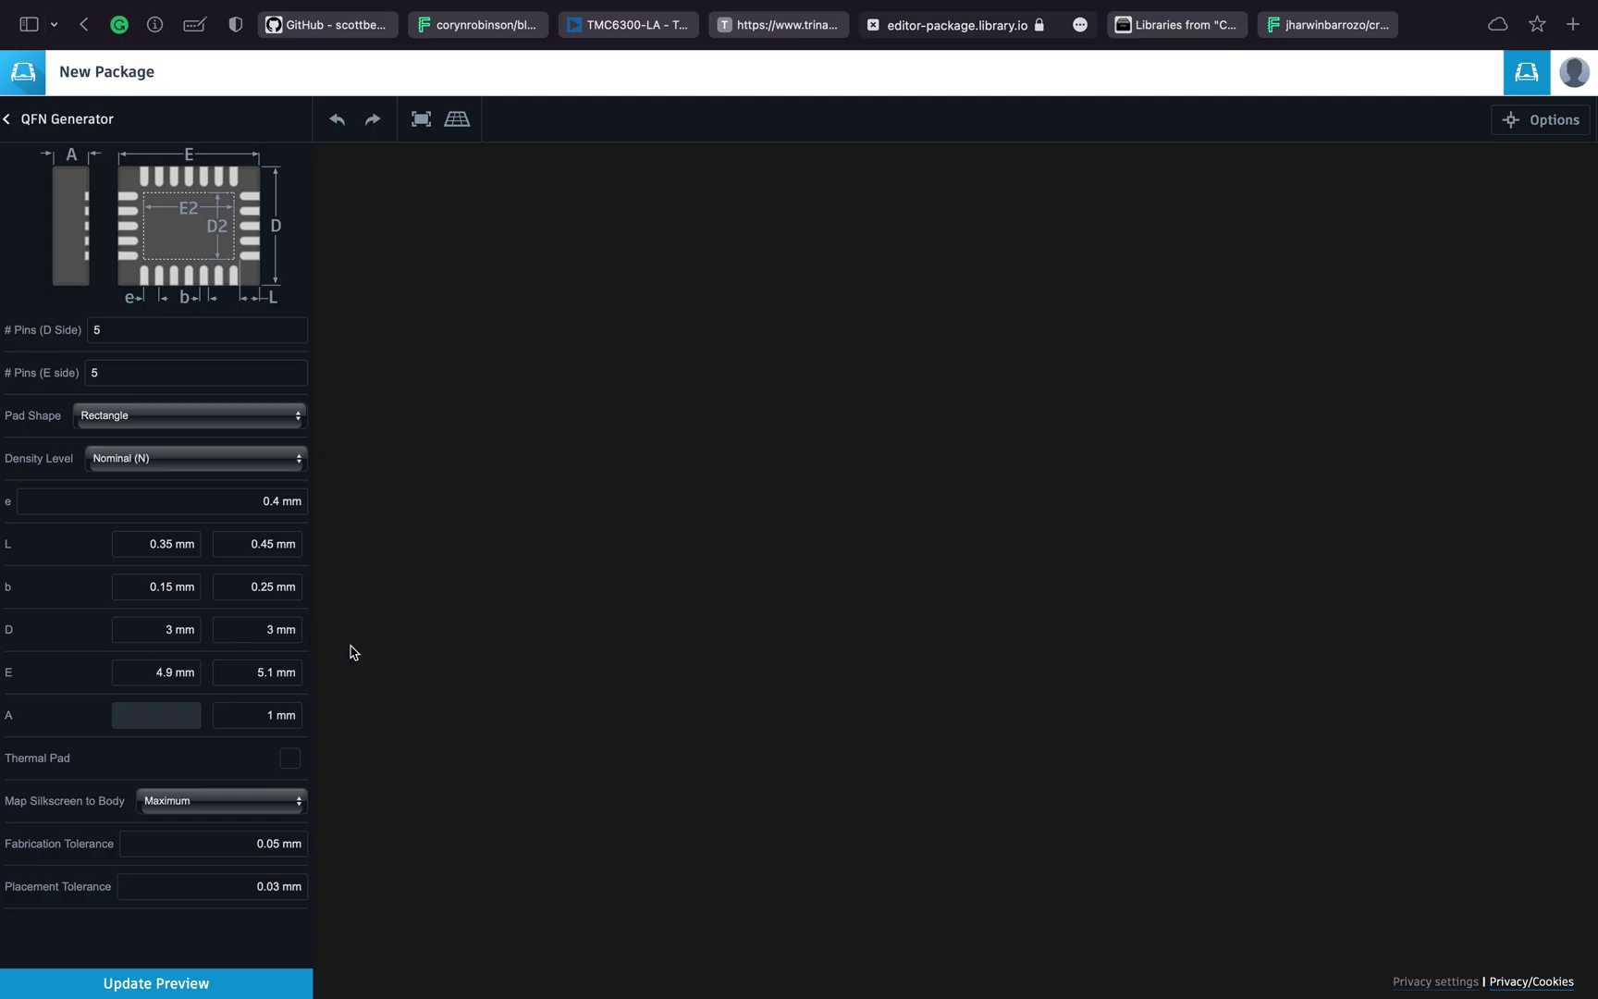
pyautogui.press('Tab')
# - Look up the total thickness in the datasheet and set the maximum height A to 0.9 mm
pyautogui.click(760, 20)
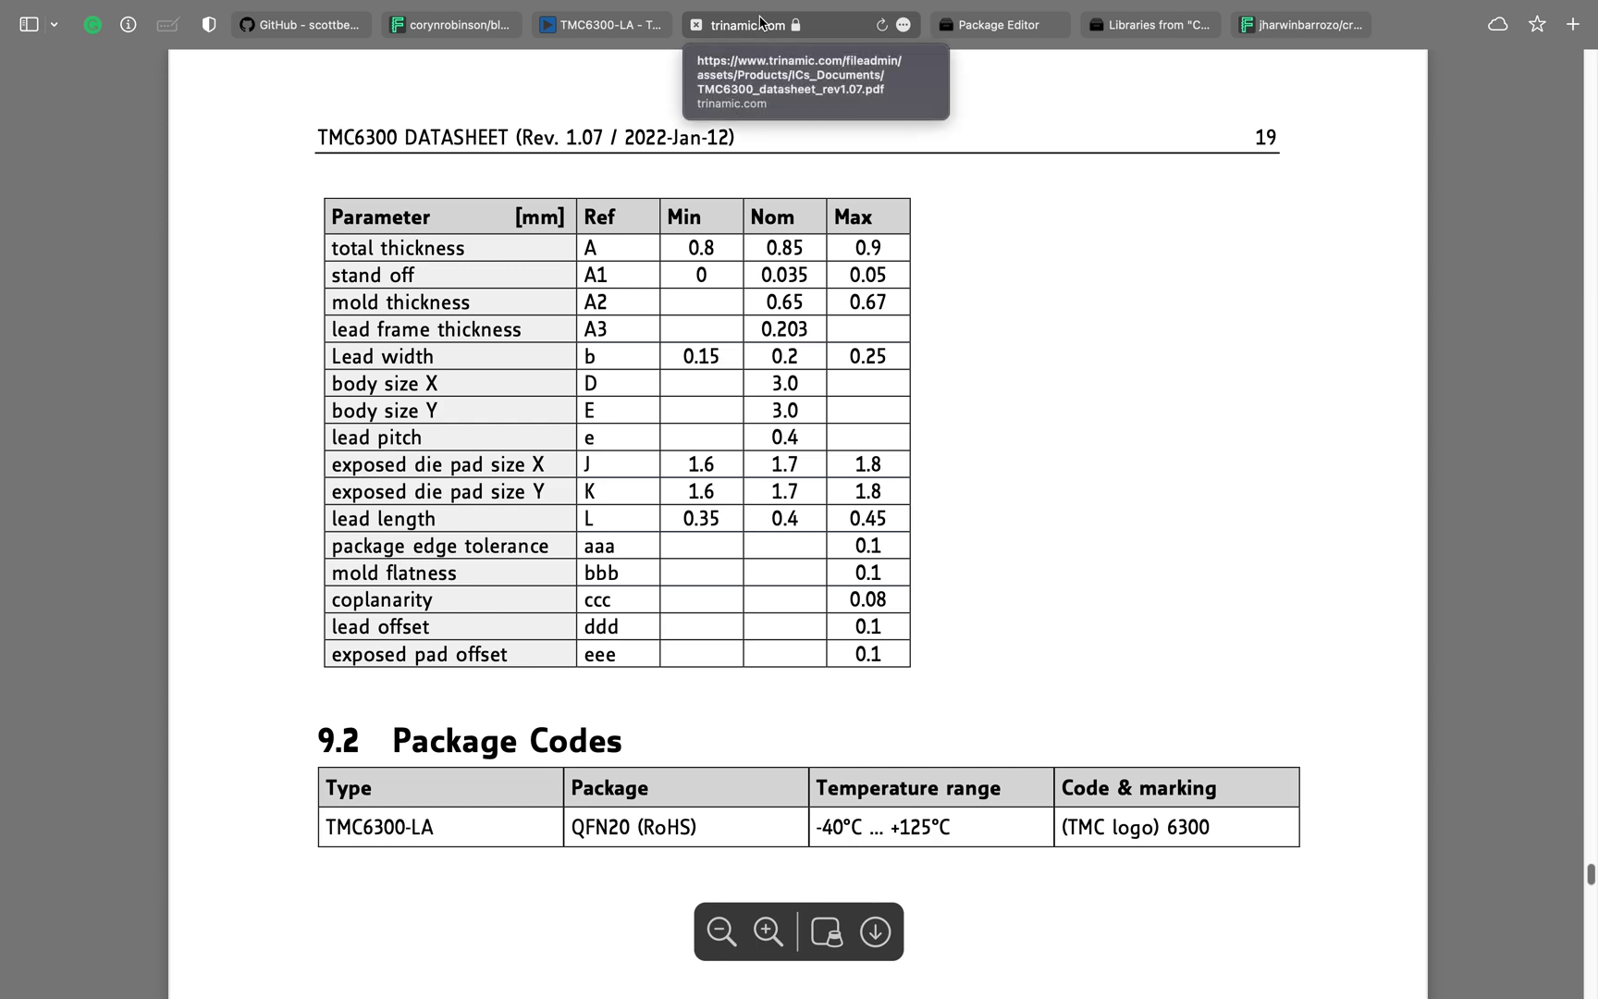
pyautogui.click(990, 25)
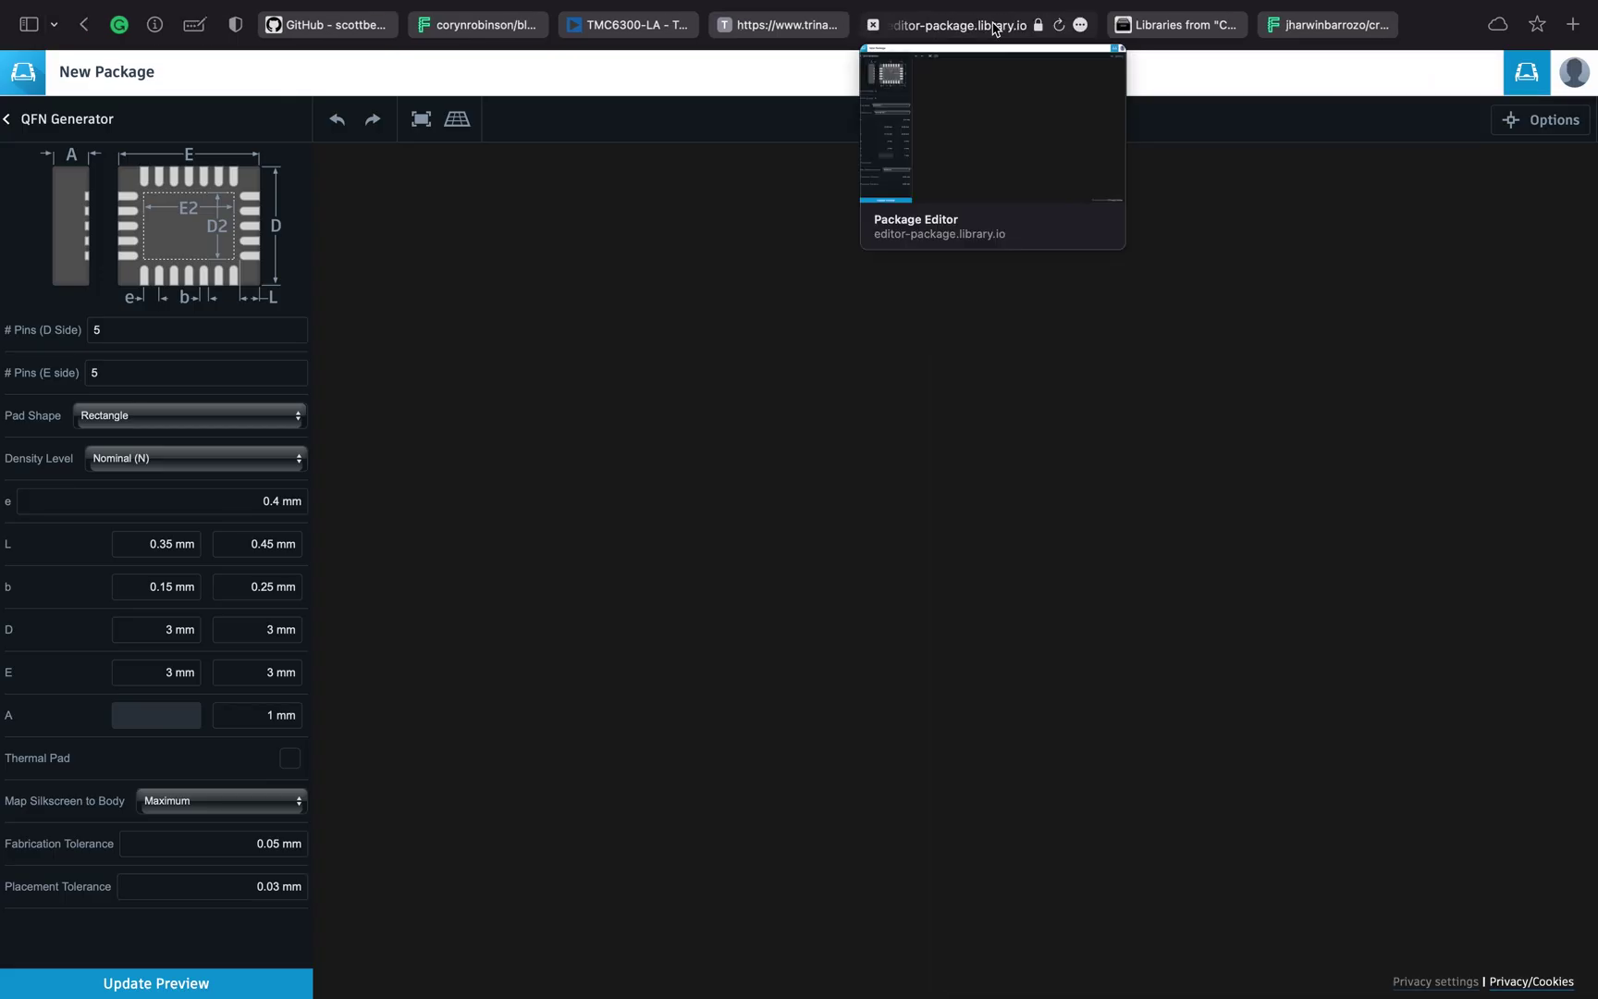
pyautogui.click(278, 715)
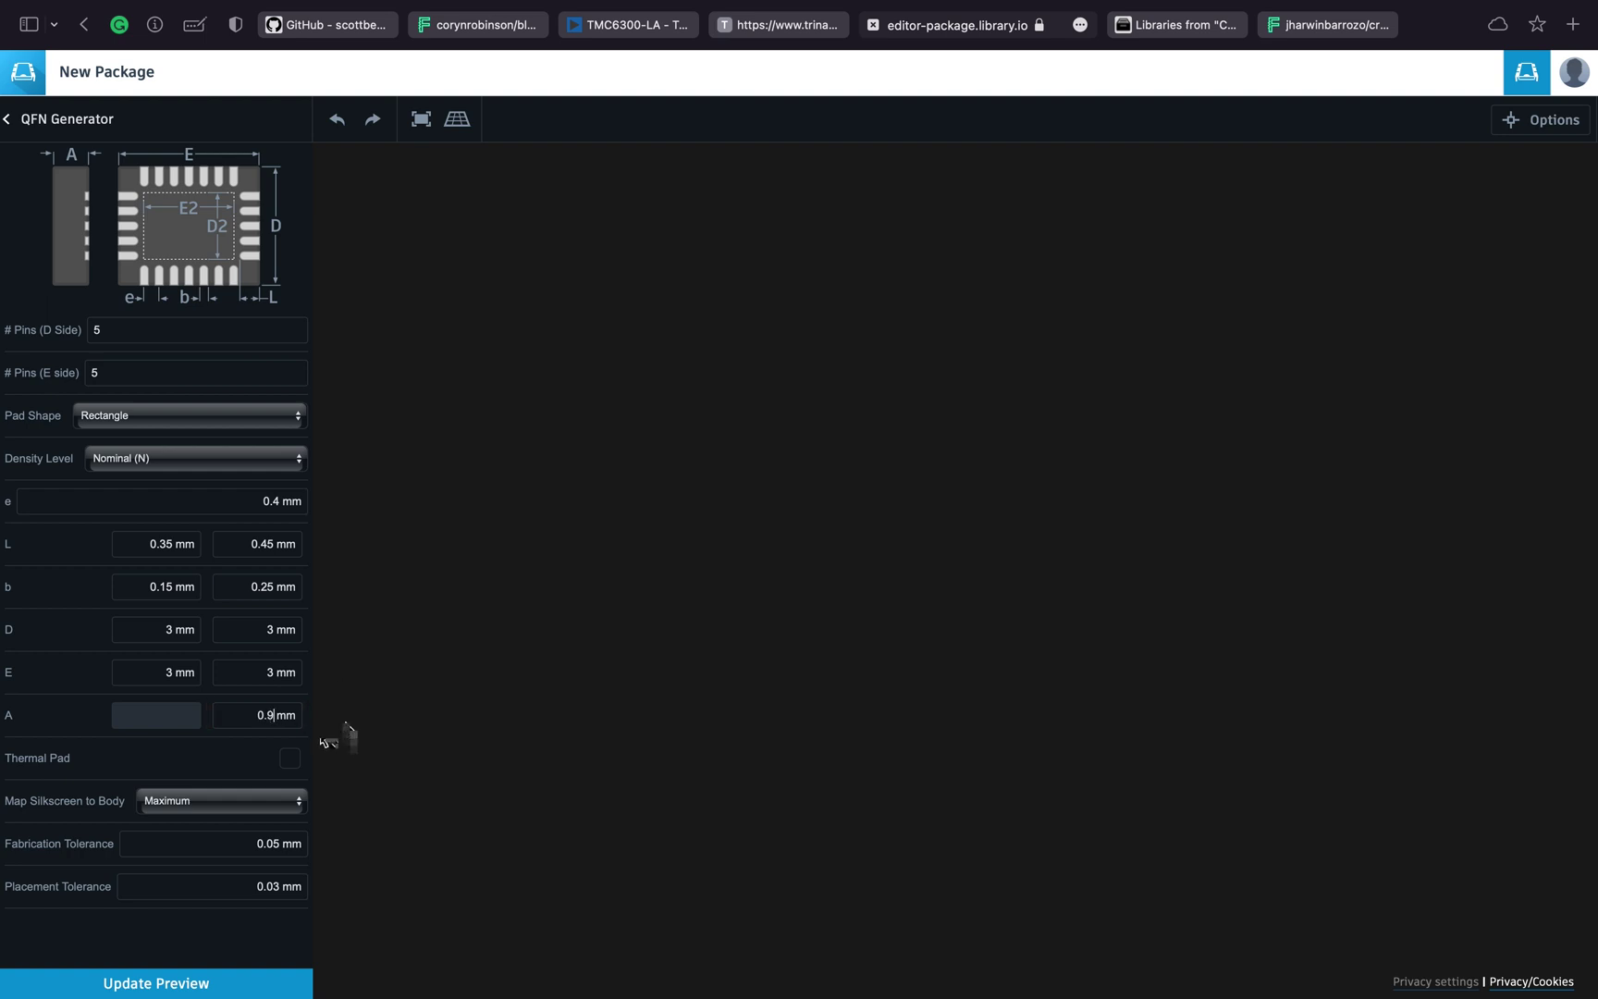
# - Enable the thermal pad and set its D2 and E2 dimensions to 1.7 mm each
pyautogui.click(290, 758)
pyautogui.scroll(-1, 251, 764)
pyautogui.scroll(-2, 232, 777)
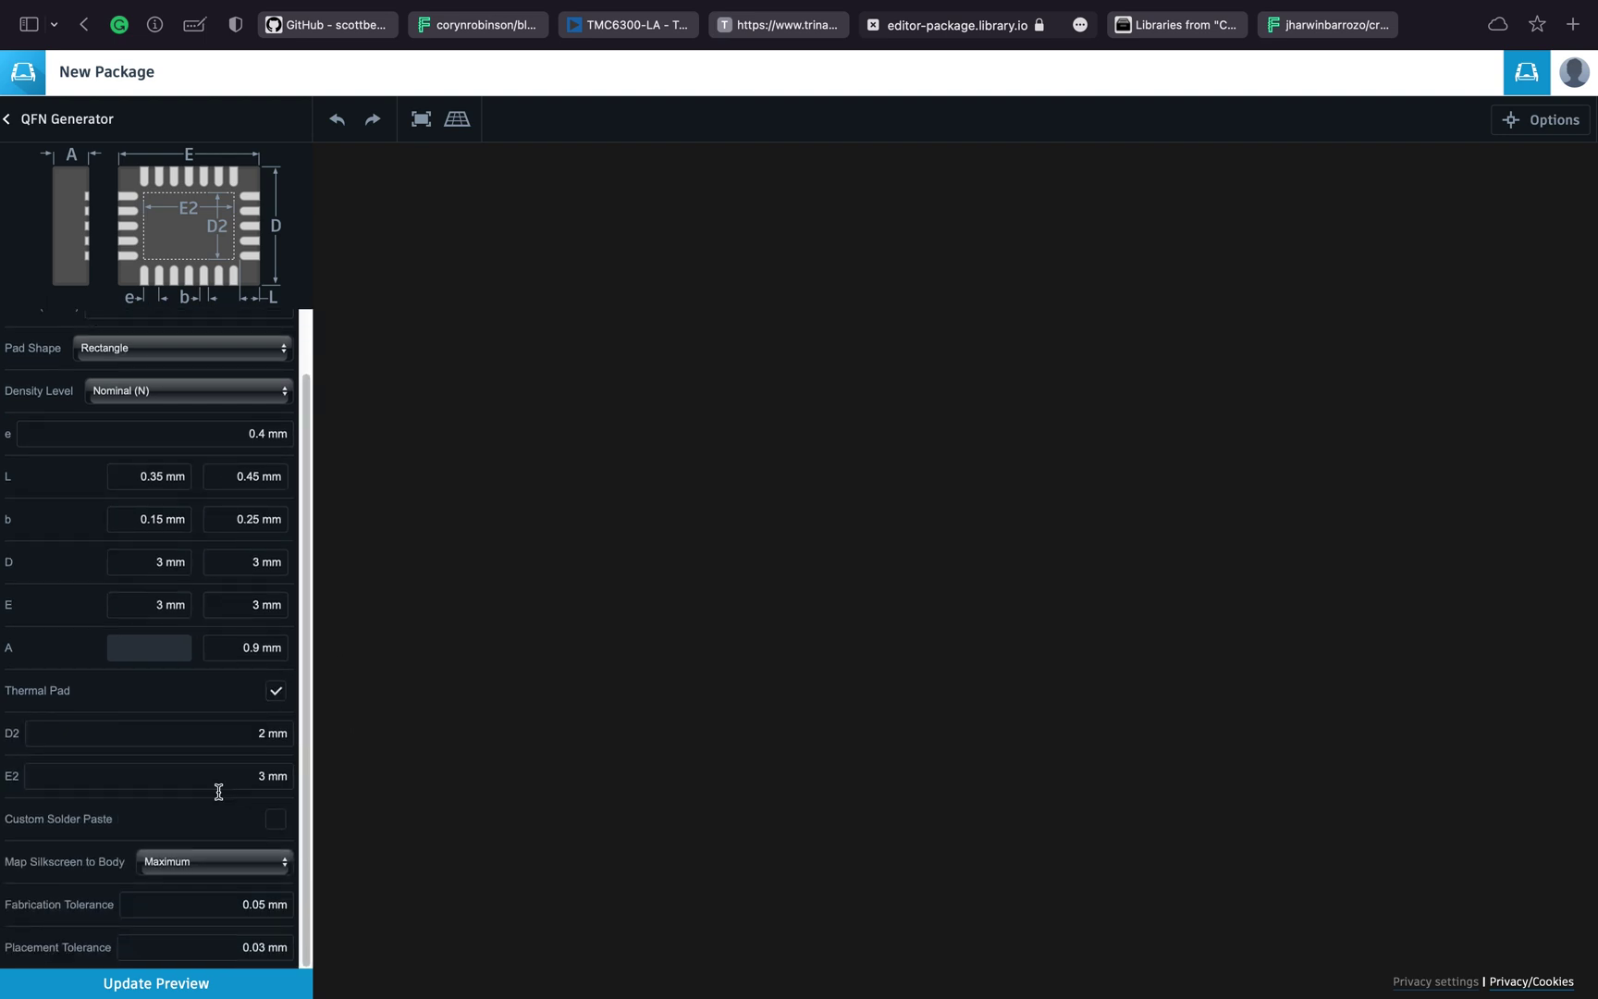
pyautogui.doubleClick(267, 732)
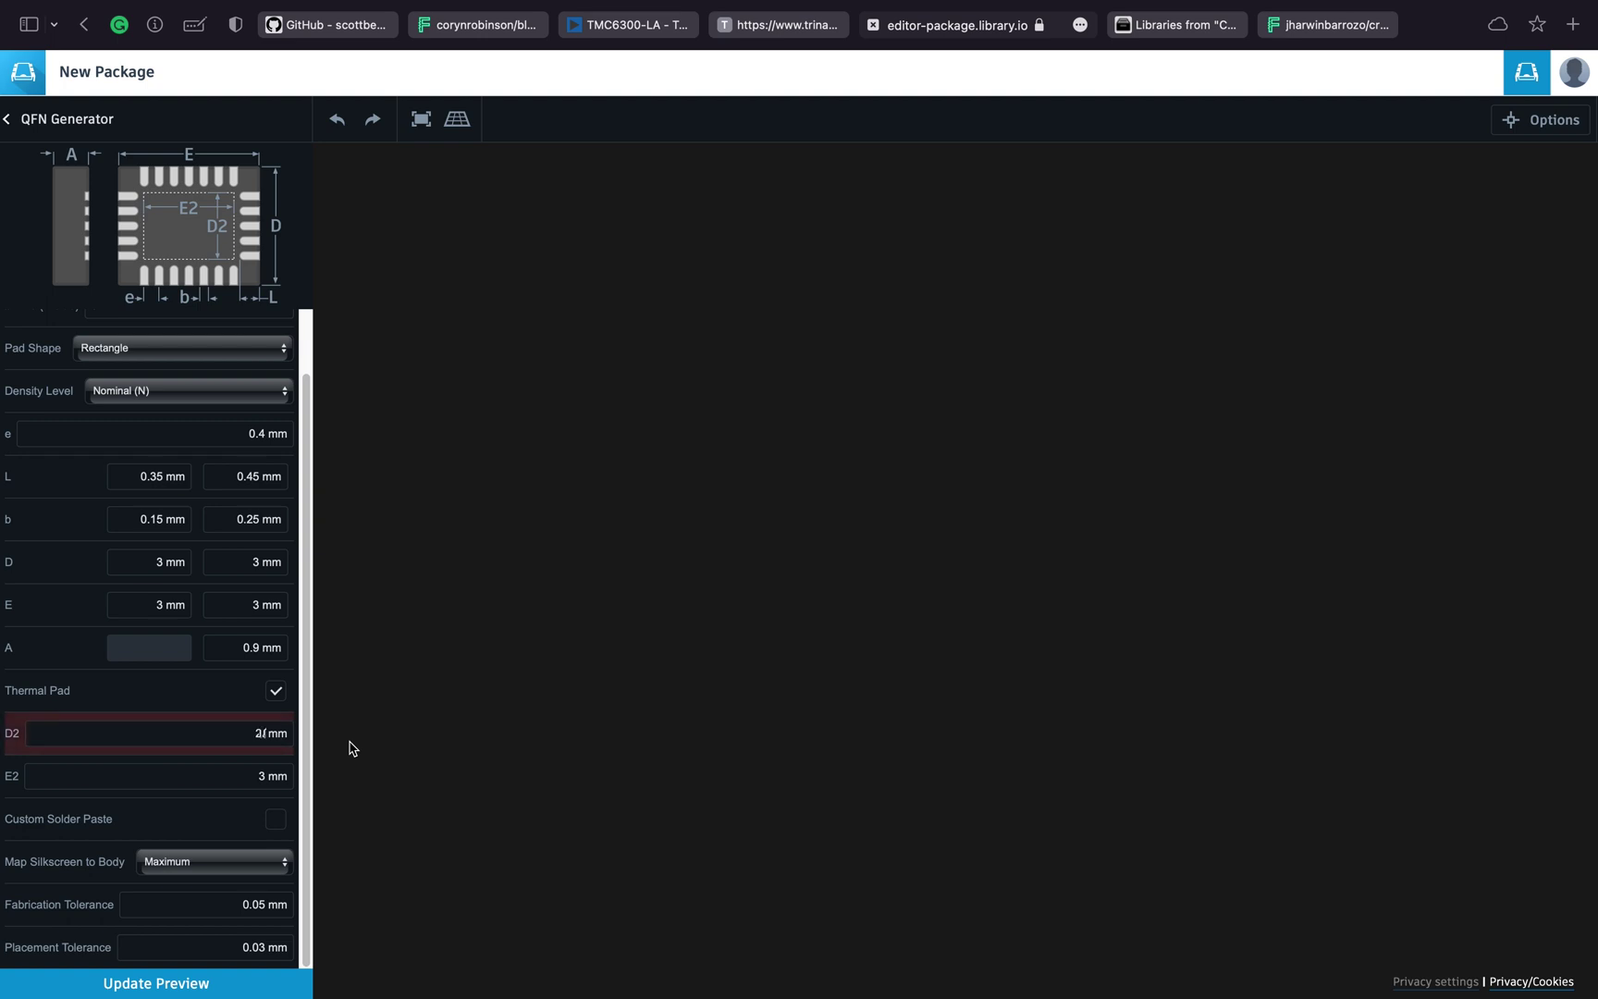
pyautogui.write('1.7')
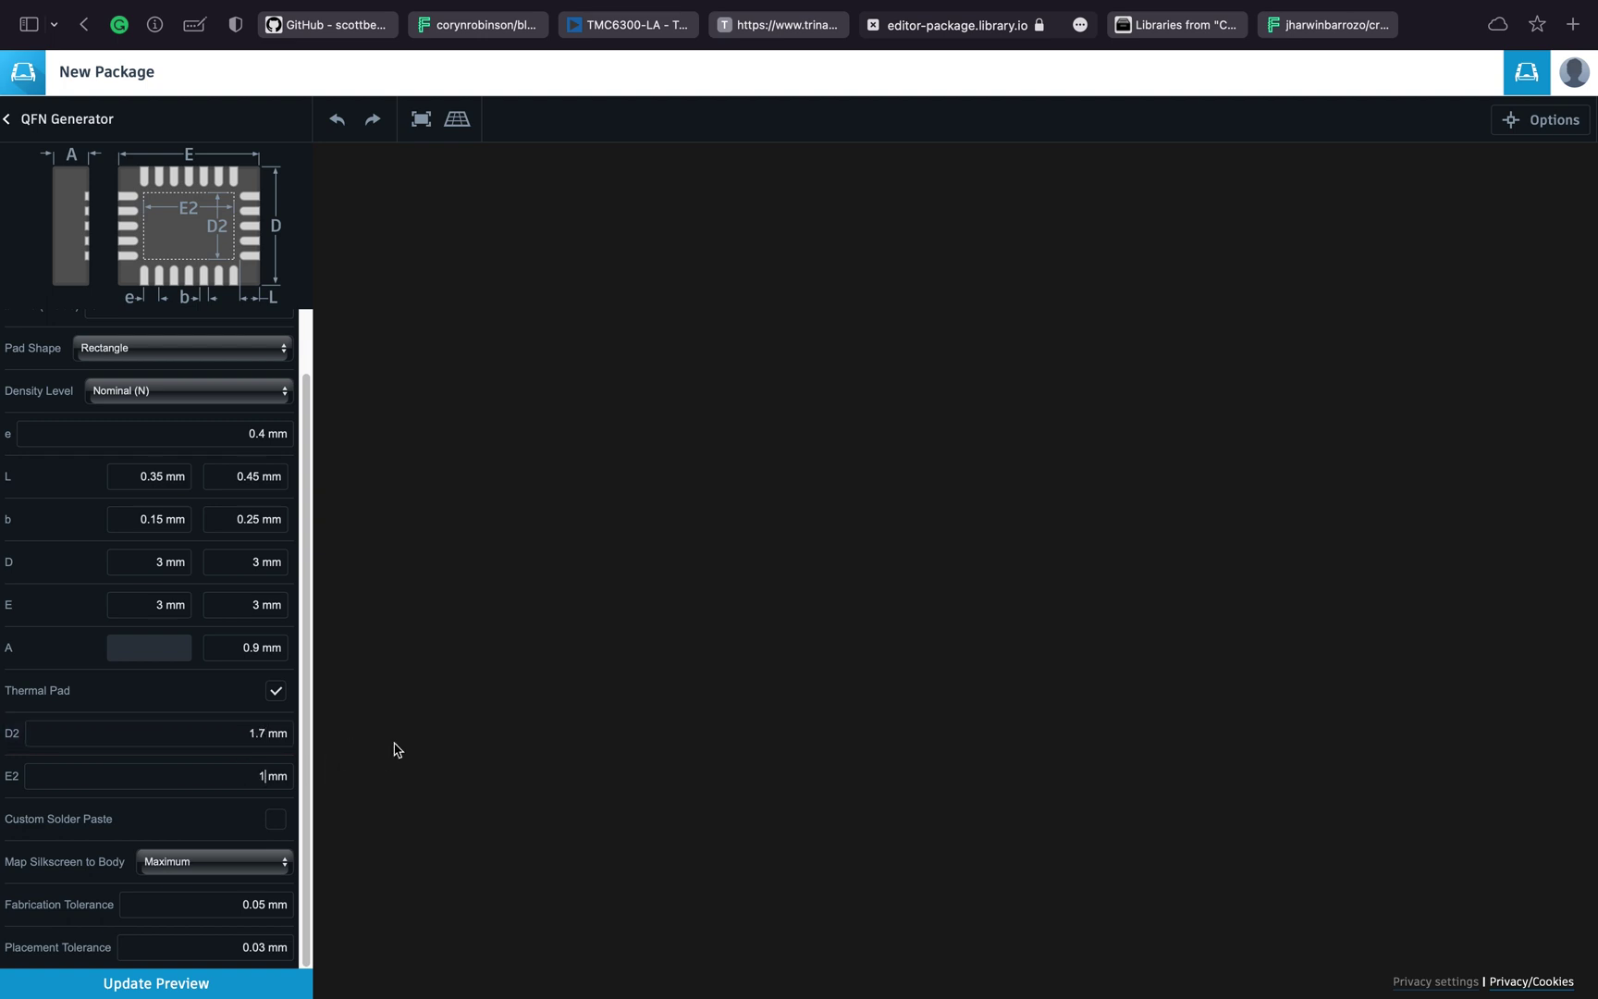
pyautogui.press('Tab')
pyautogui.write('1.7')
# - Generate the preview of the QFN package, inspect the 3D model and finish the package
pyautogui.click(184, 988)
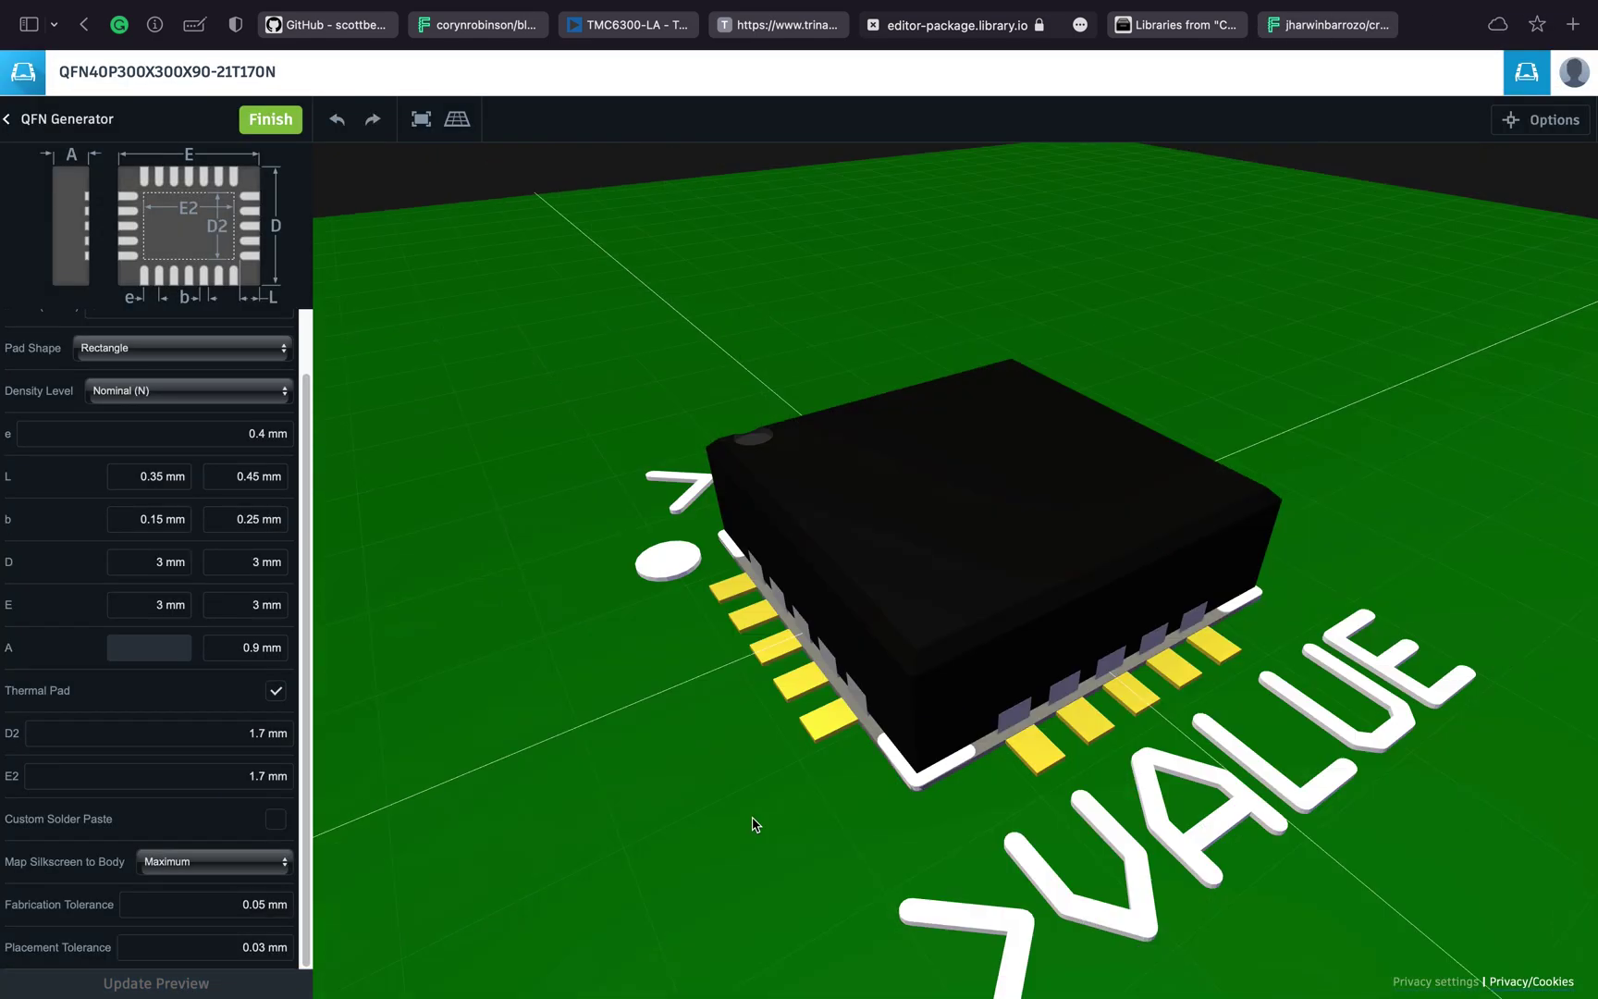
pyautogui.moveTo(1018, 832); pyautogui.dragTo(1442, 813)
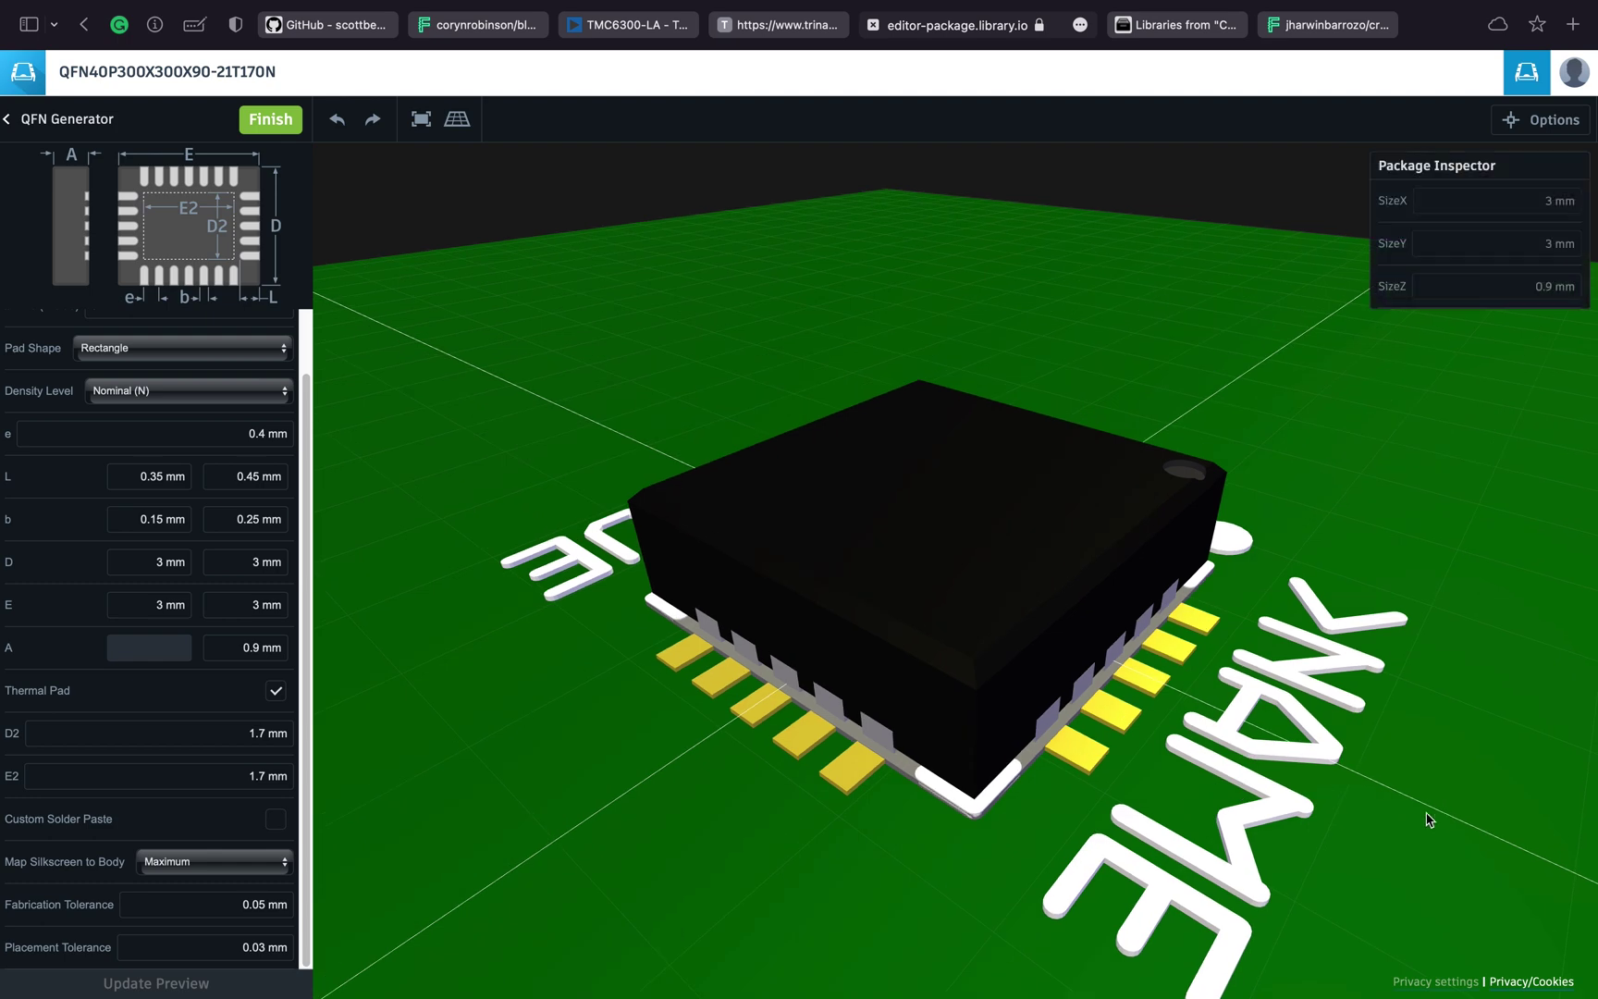
pyautogui.click(292, 120)
pyautogui.click(960, 480)
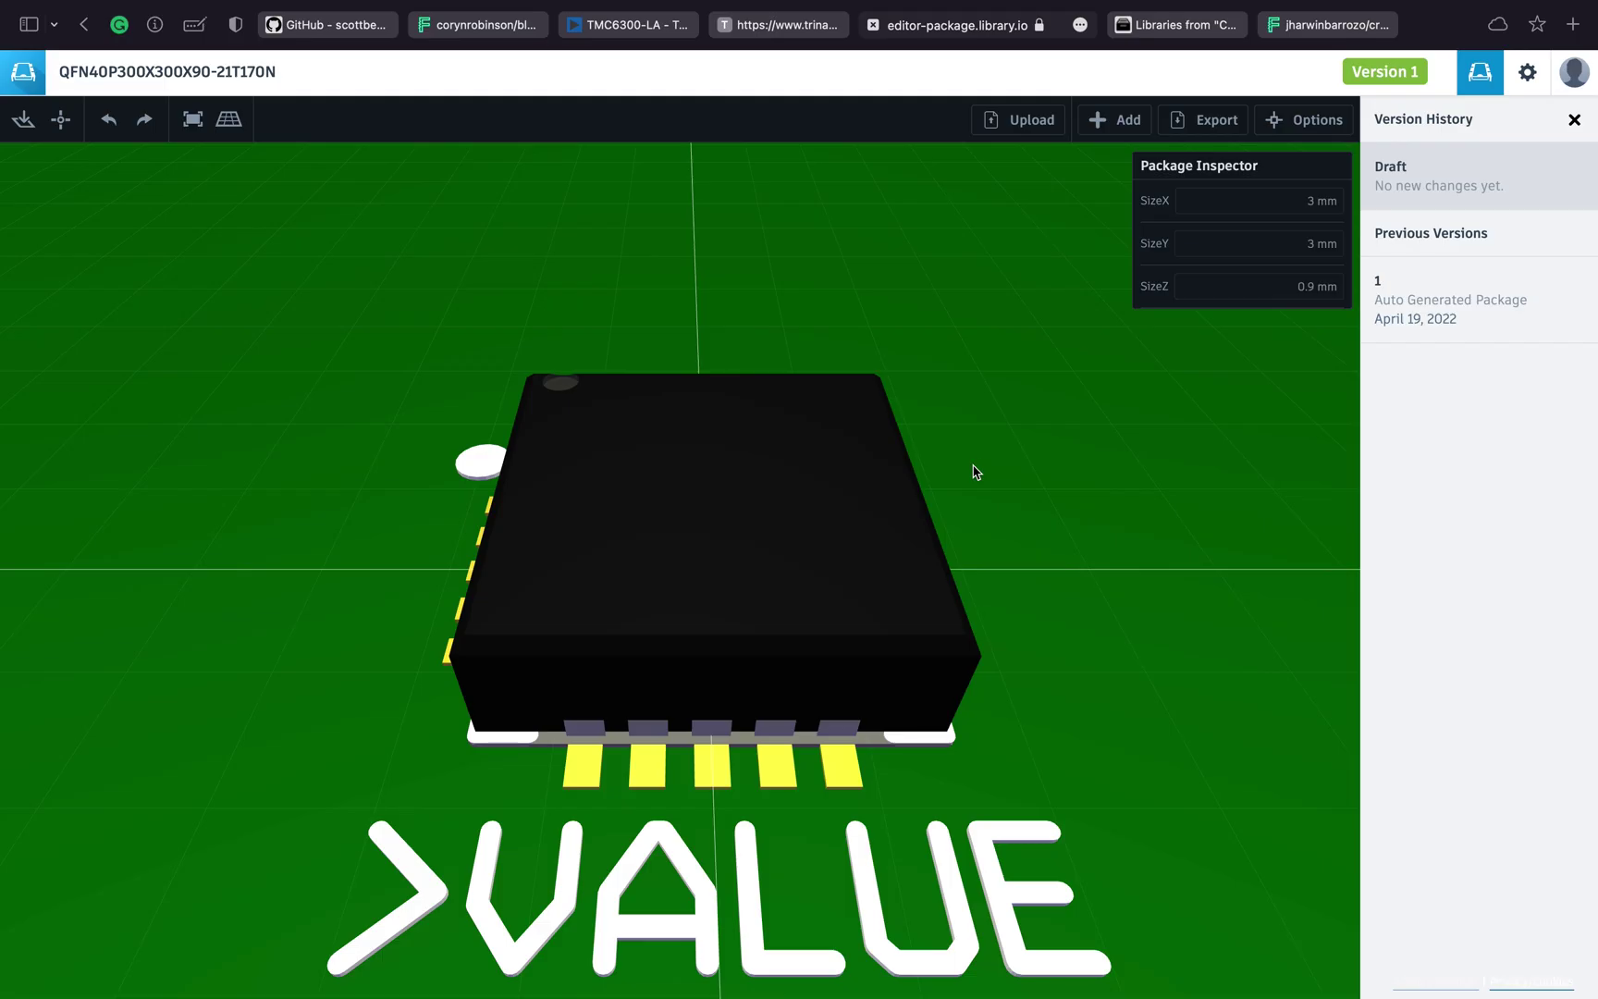
# - Export the QFN40P300X300X90-21T170N 3D model from the library as STEP and switch back to the BLDC Driver project in Flux
pyautogui.click(1166, 27)
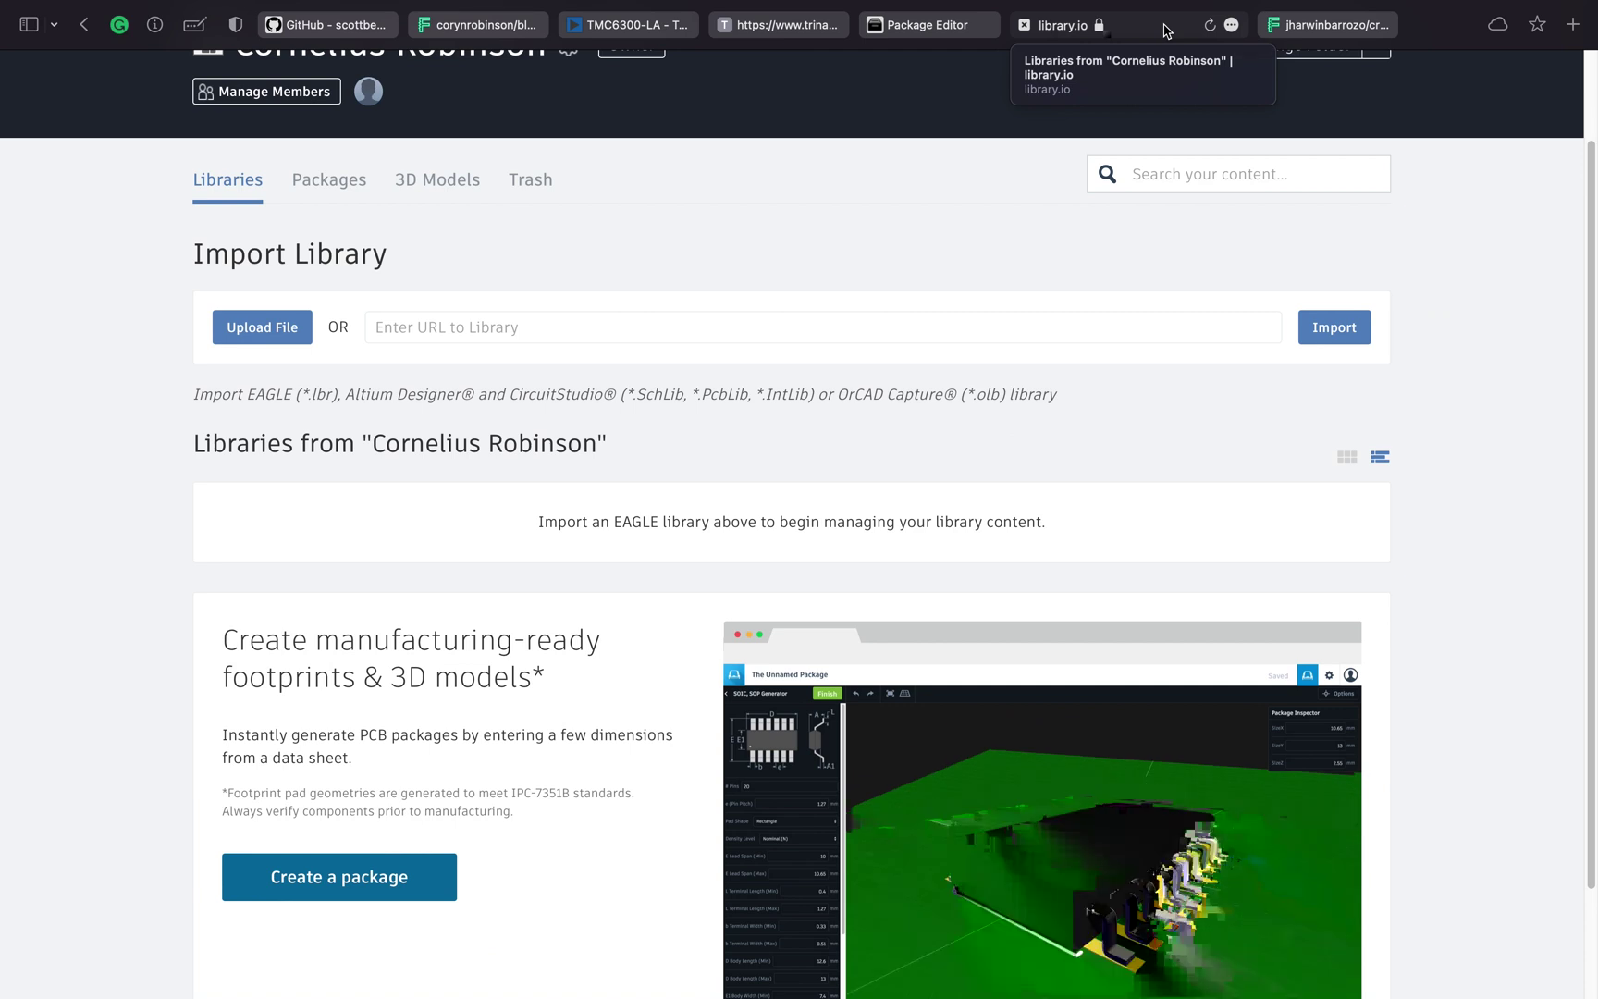
pyautogui.scroll(1, 953, 242)
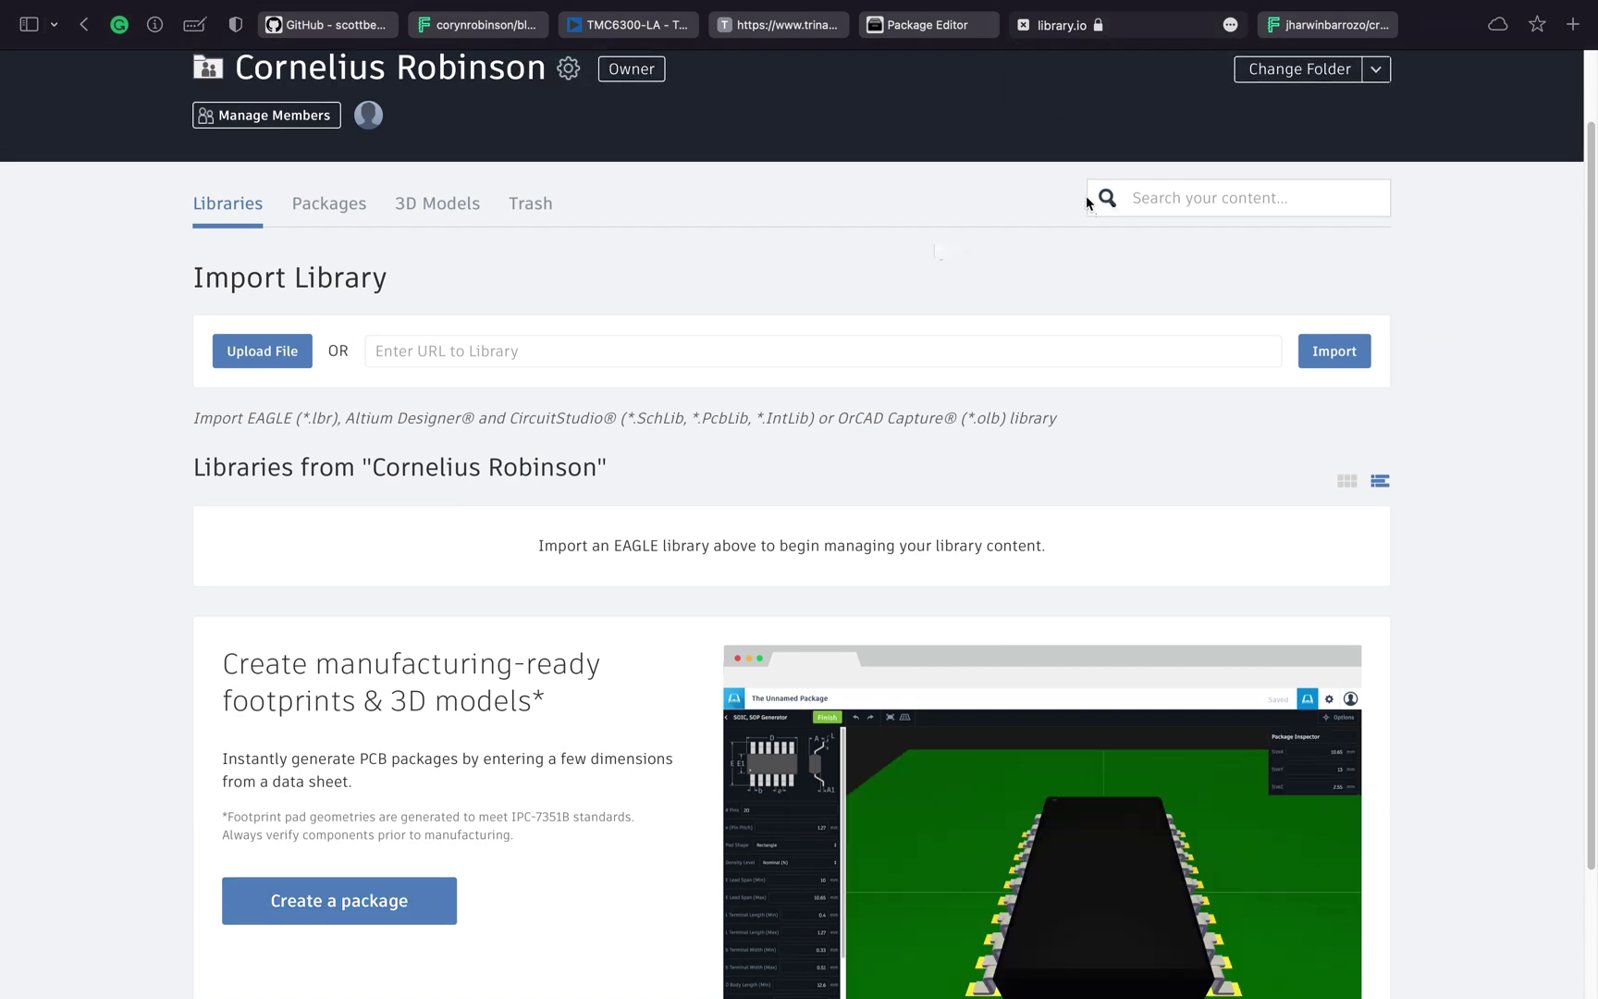
pyautogui.click(421, 205)
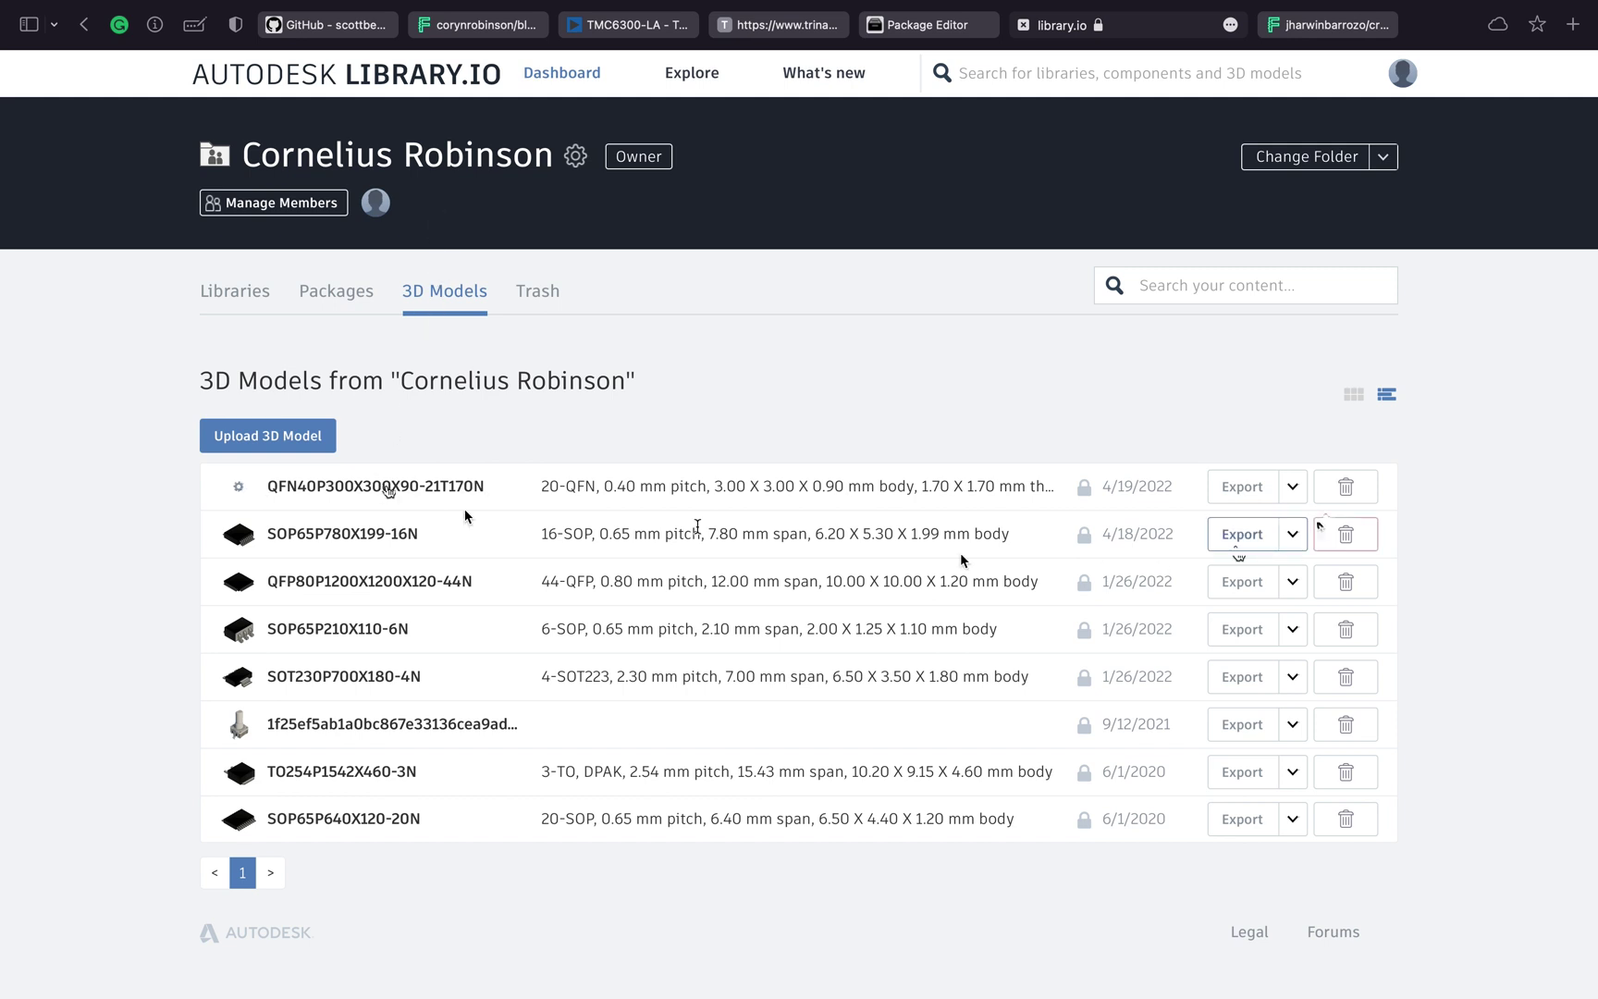
pyautogui.click(1292, 487)
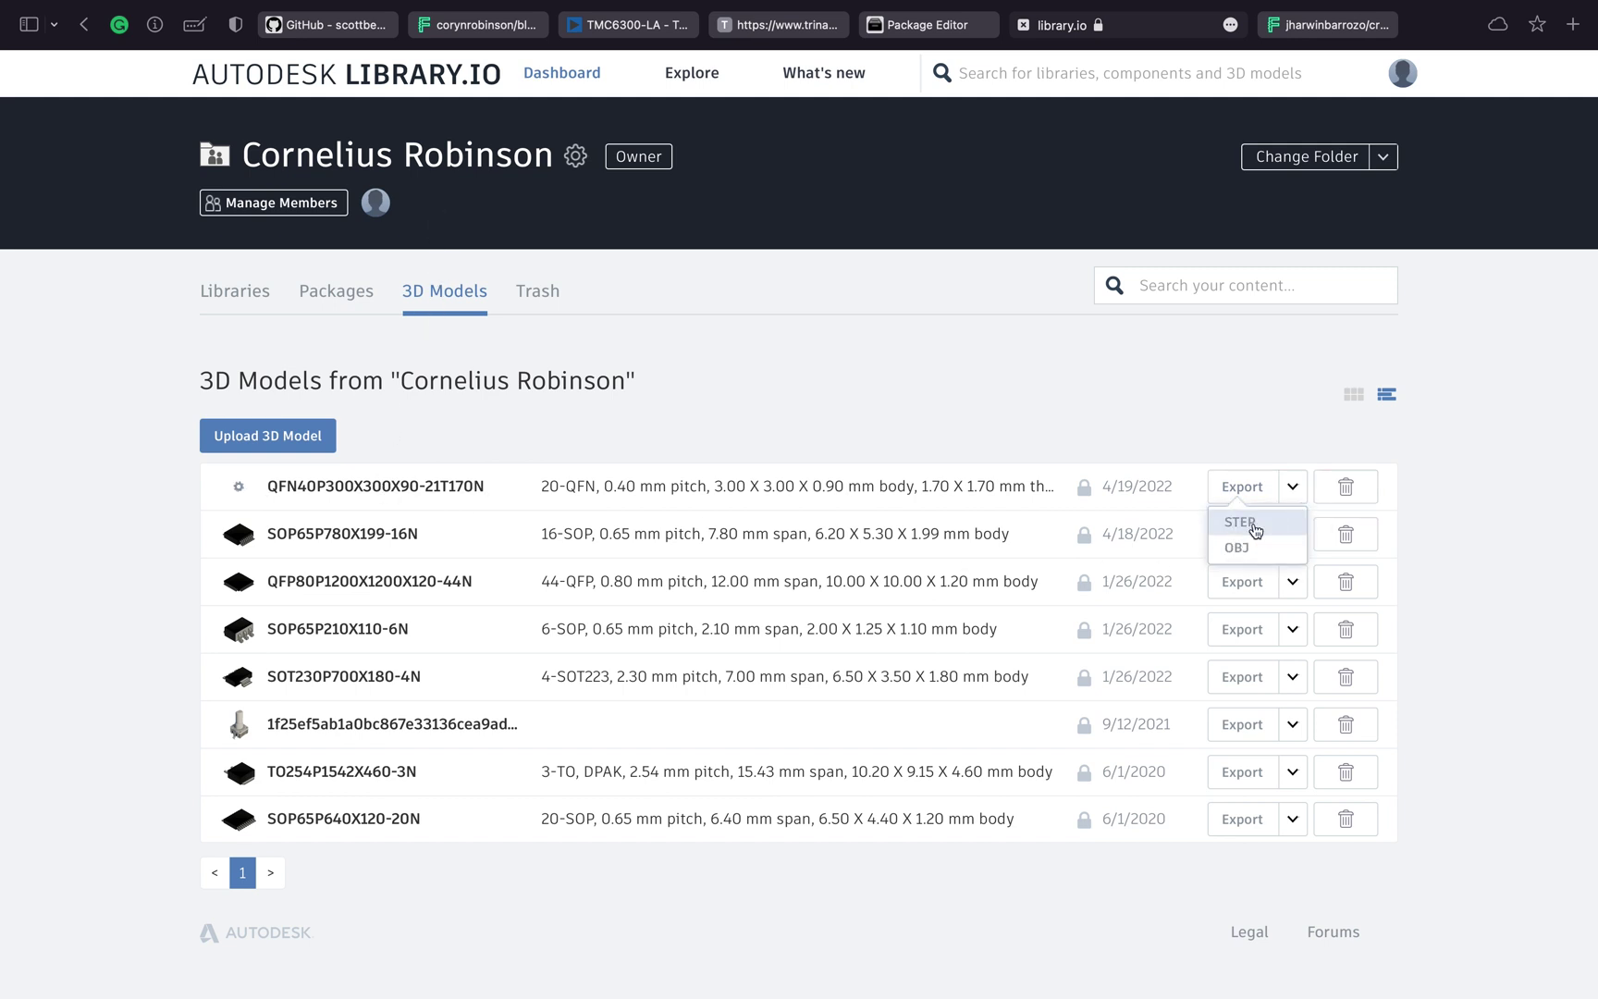
pyautogui.click(1255, 523)
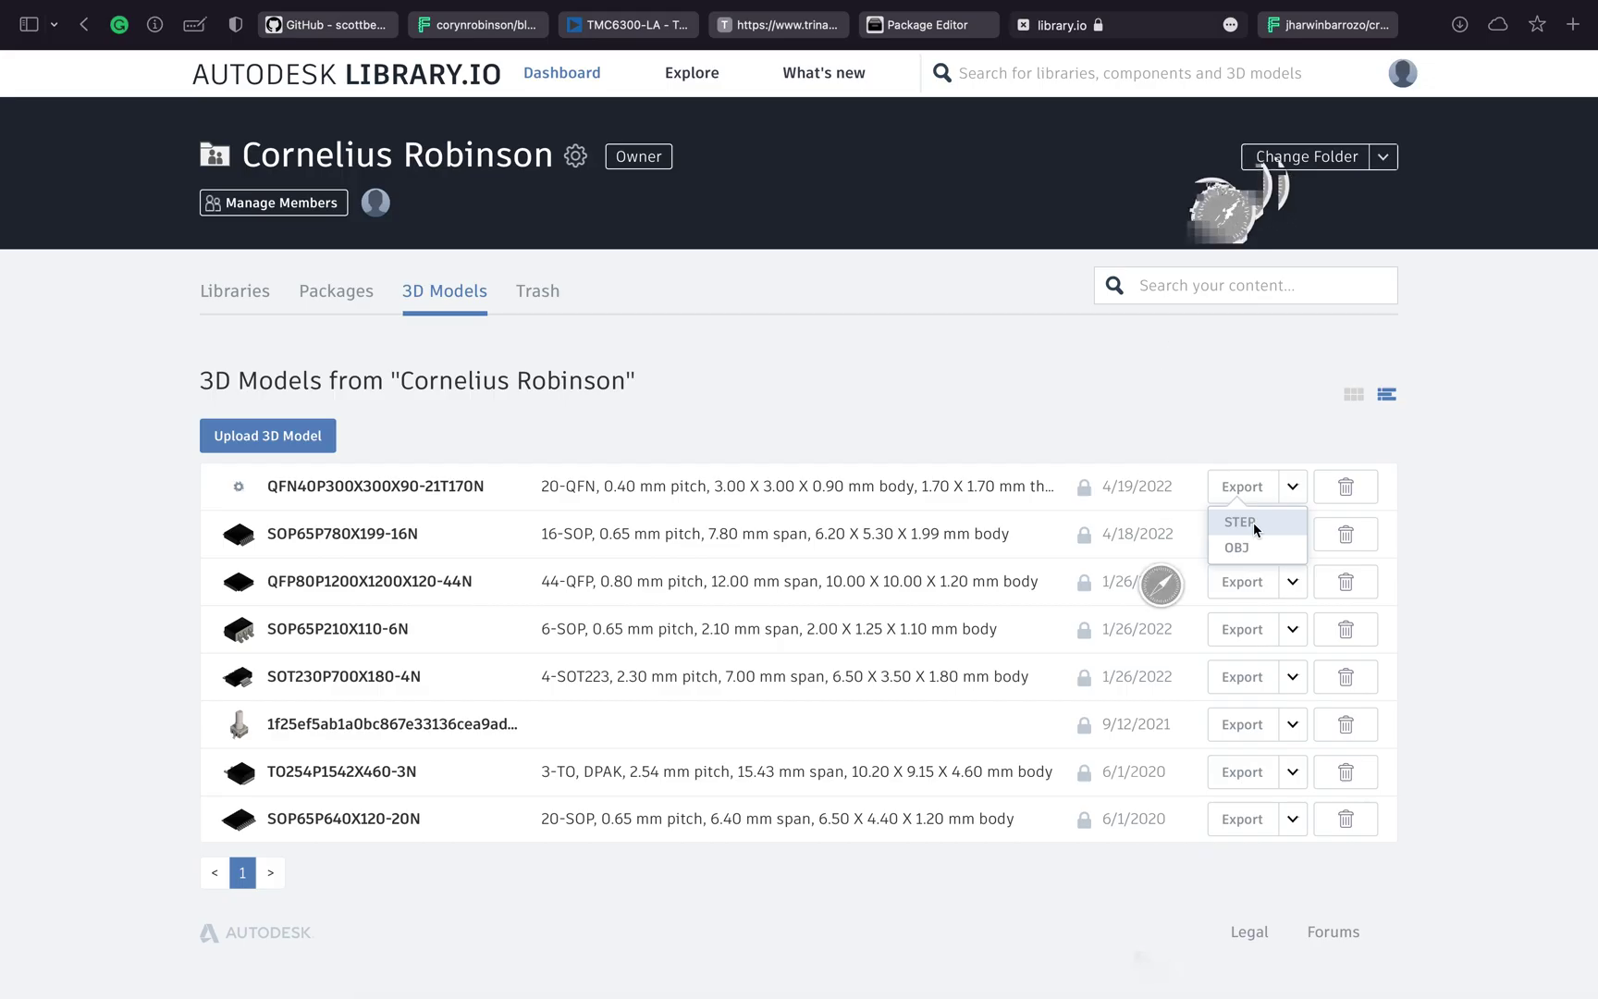
pyautogui.click(480, 26)
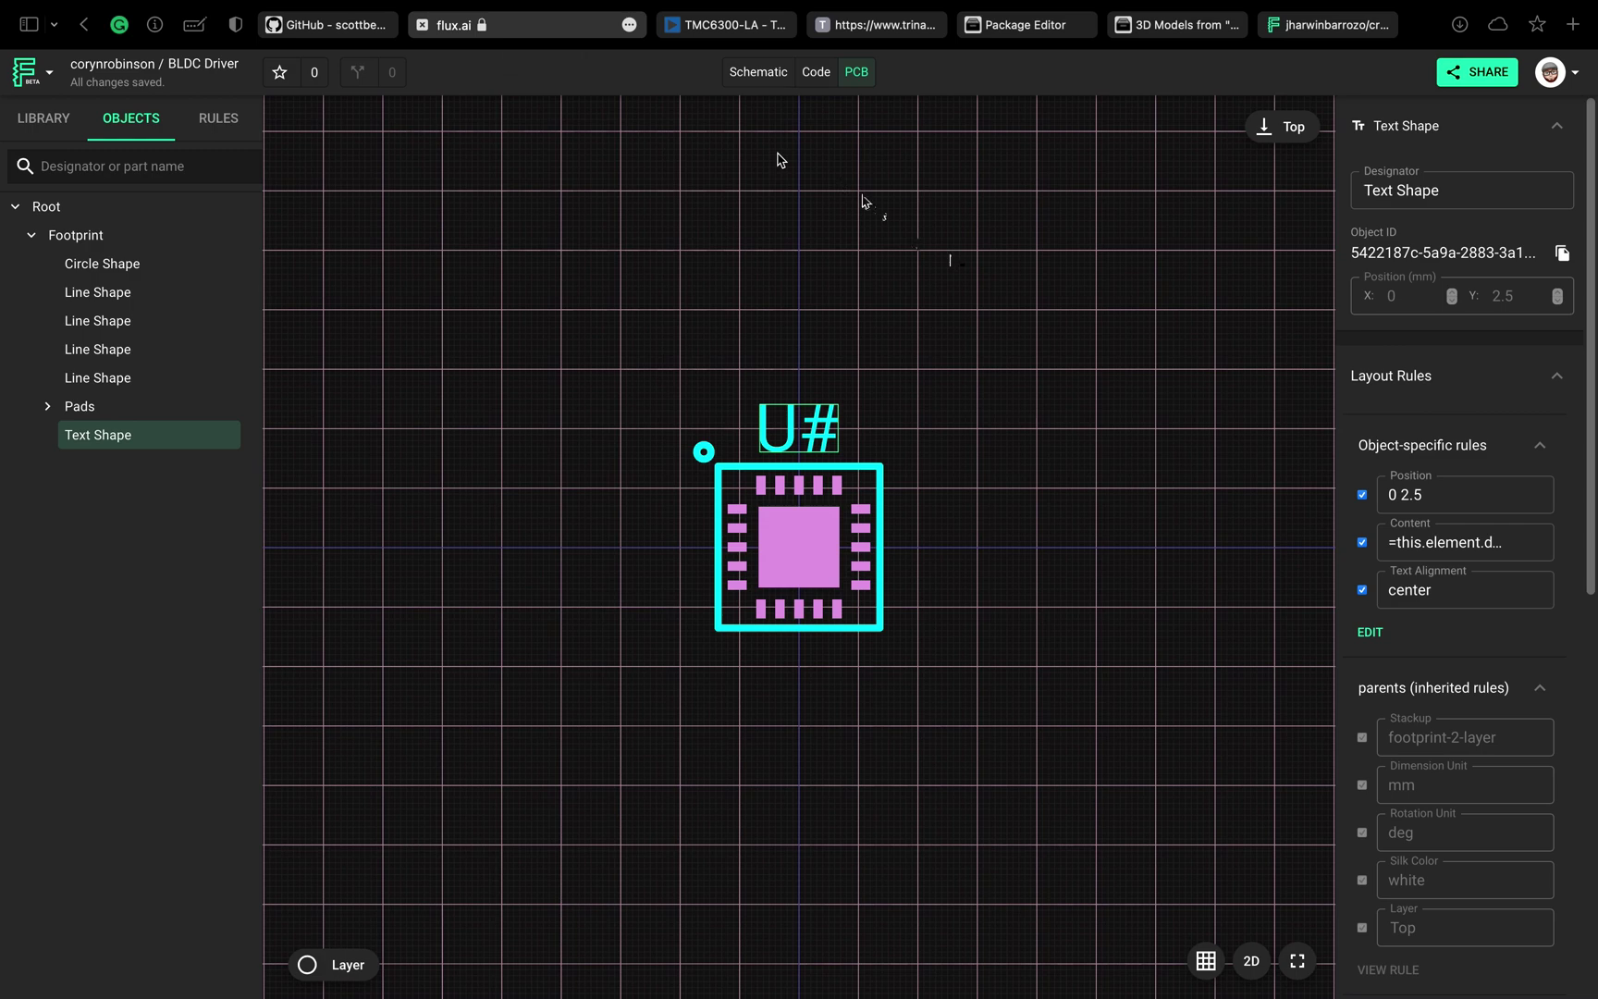
# - Add QFN40P300X300X90-21T170N.step from the Downloads folder to the project's assets as an additional item
pyautogui.click(952, 261)
pyautogui.scroll(-5, 1429, 431)
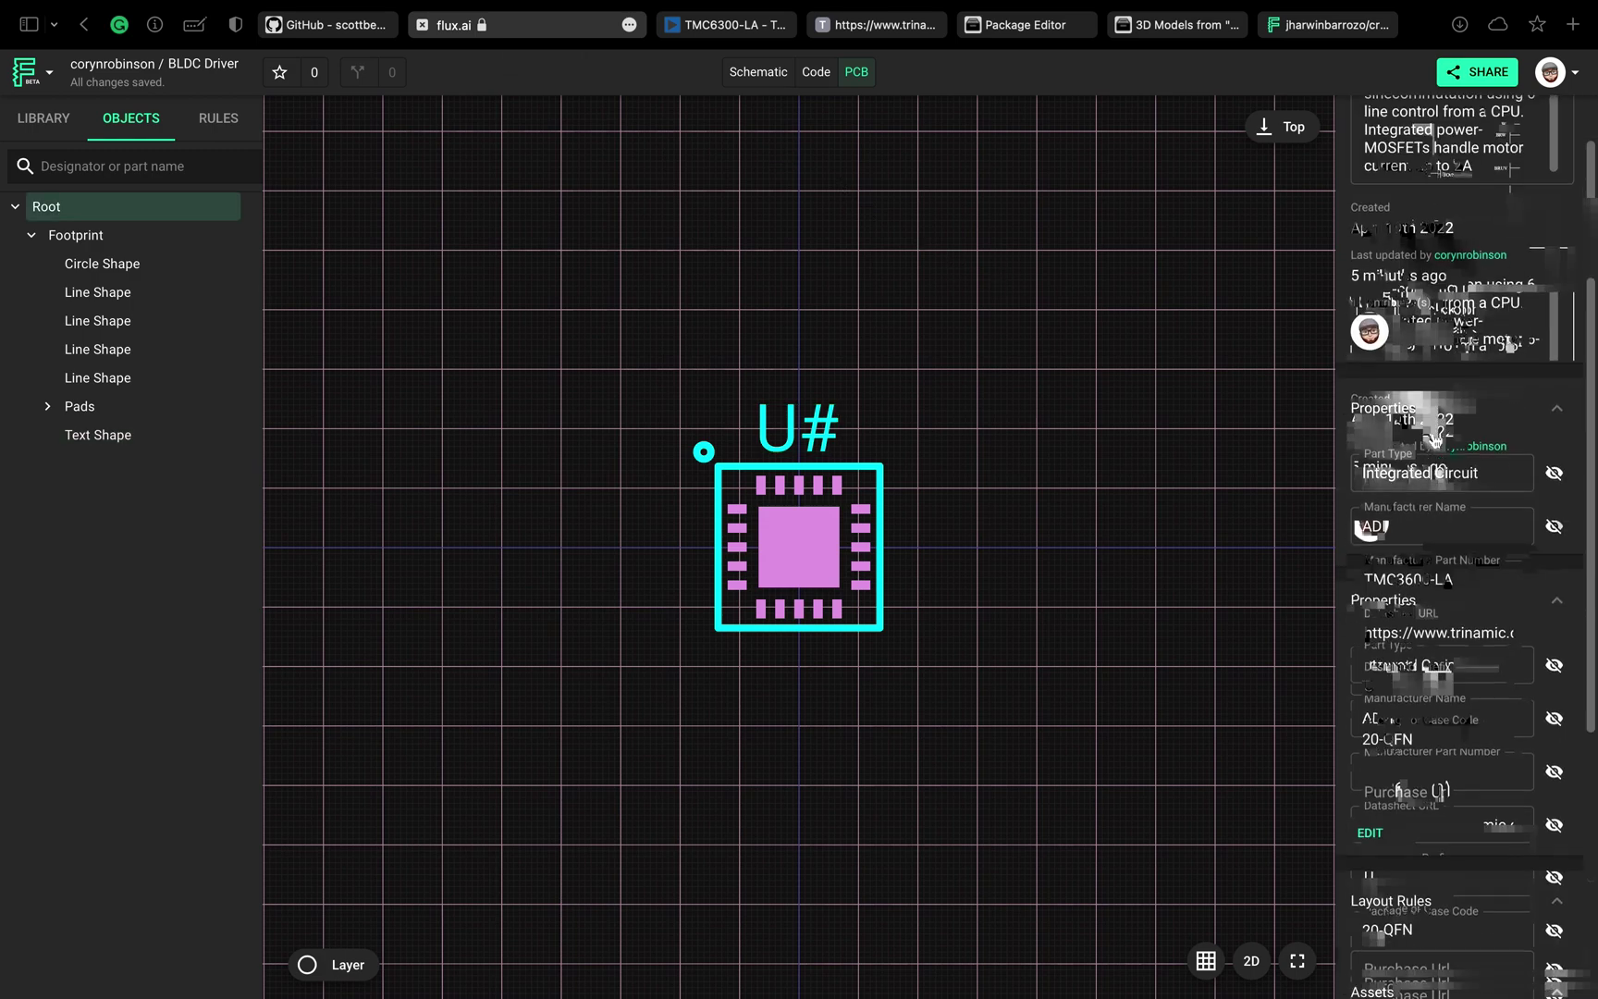
pyautogui.click(1384, 977)
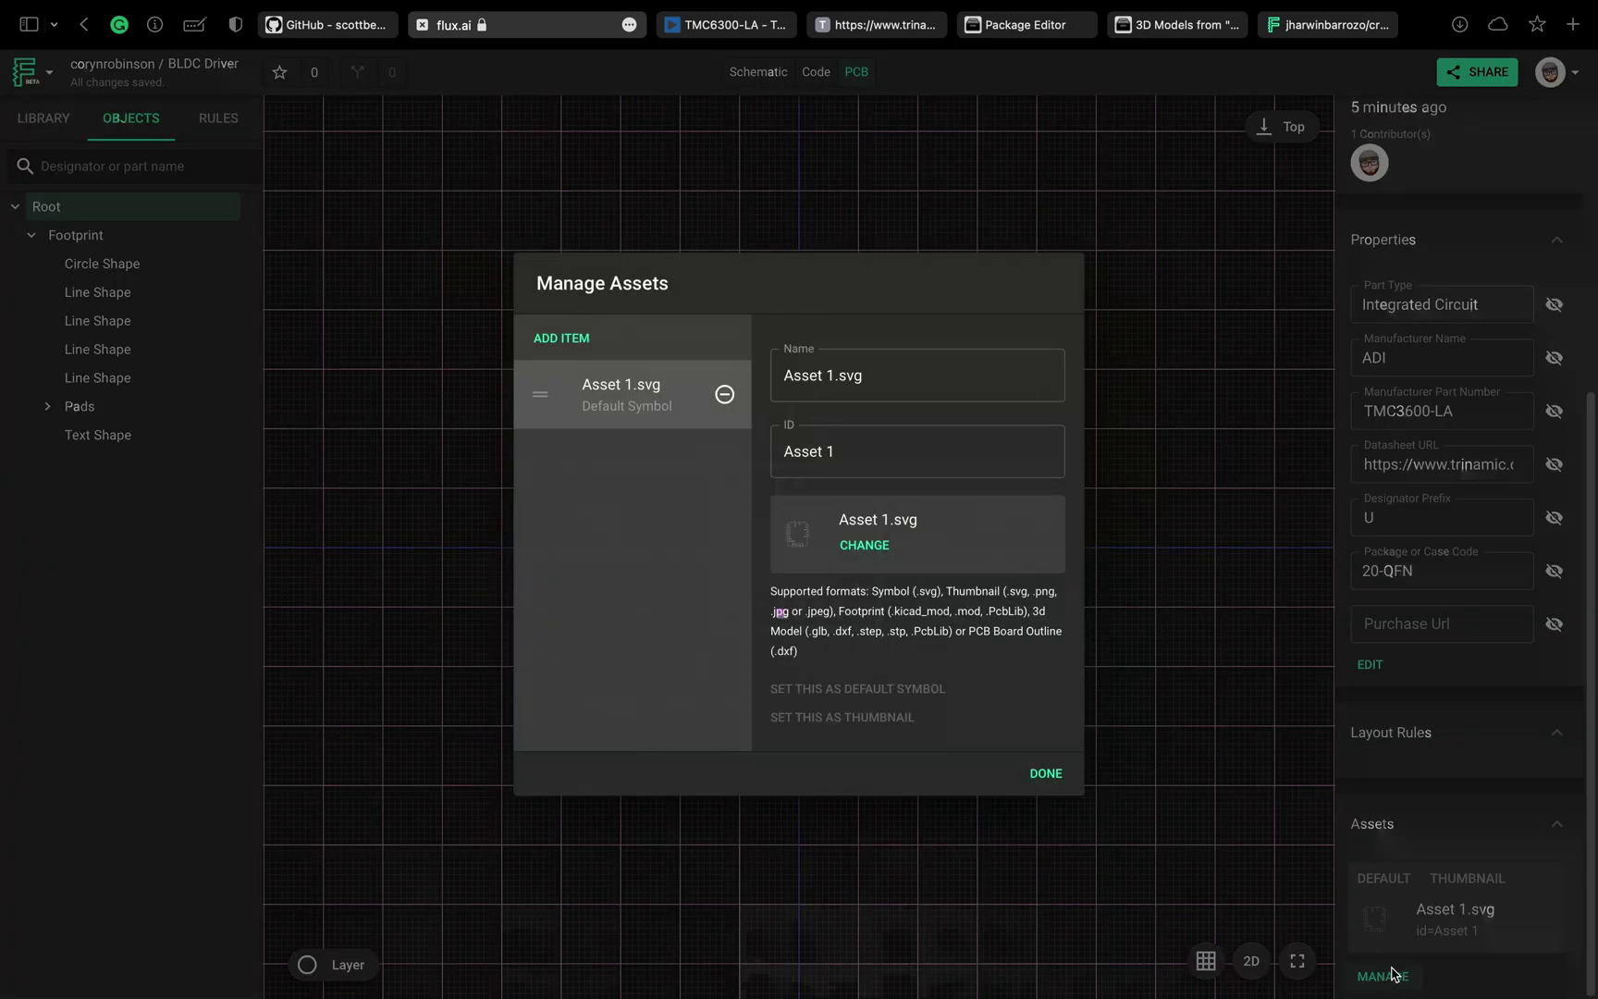
pyautogui.click(562, 338)
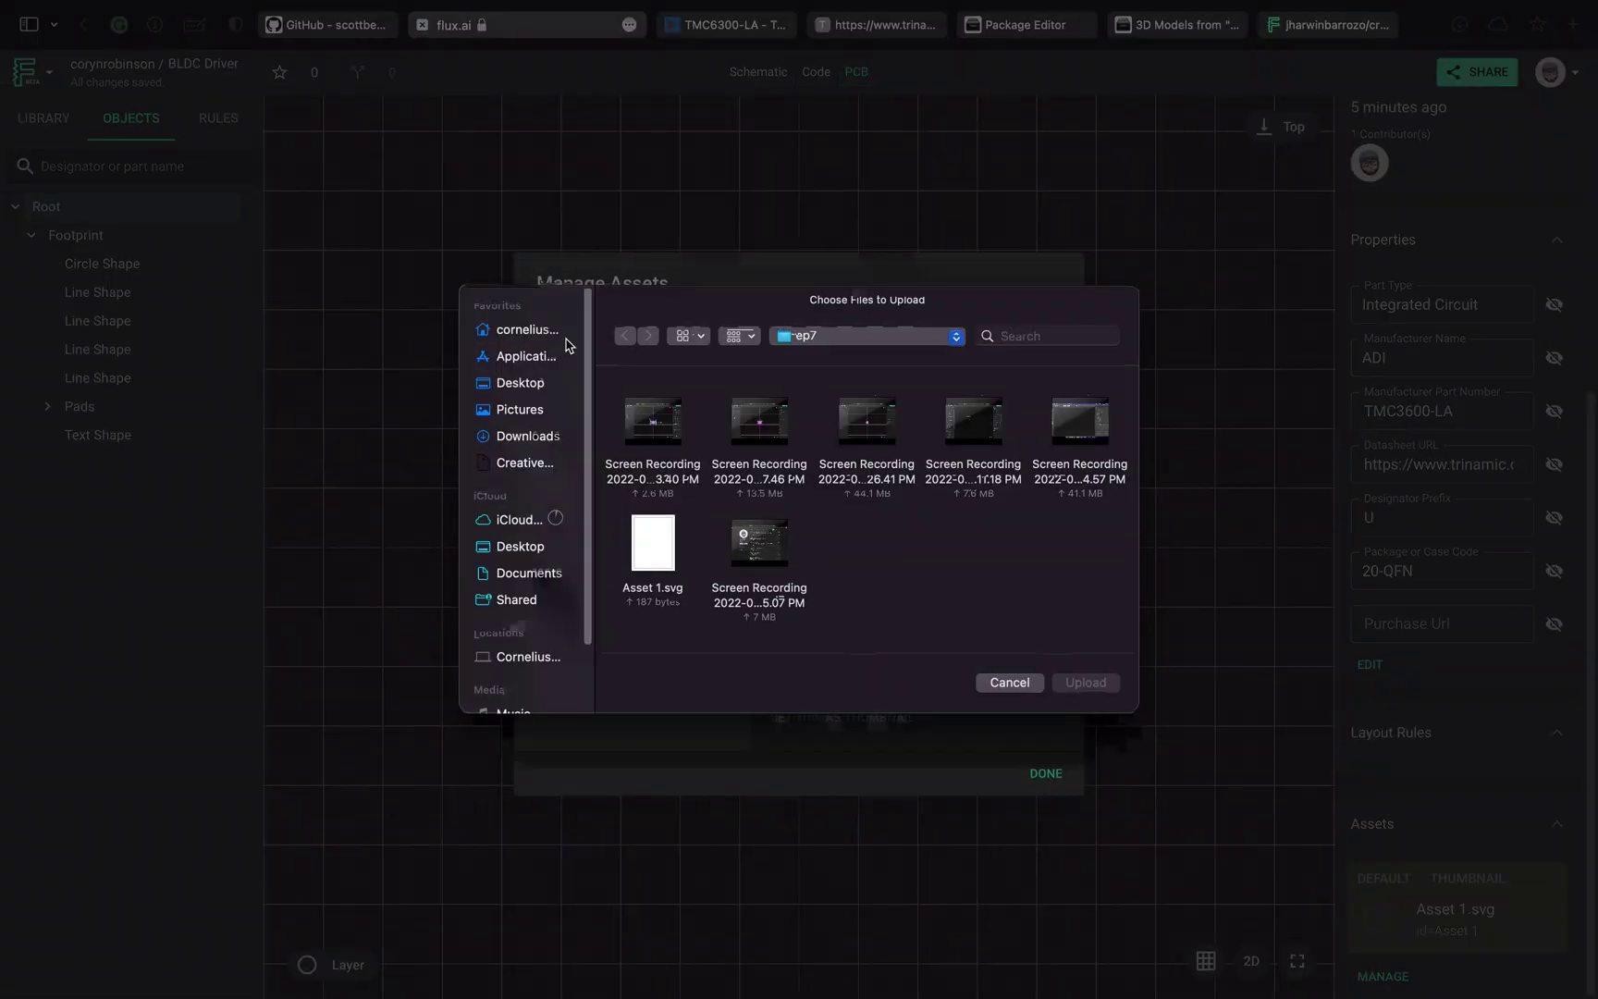
pyautogui.click(535, 436)
pyautogui.doubleClick(668, 422)
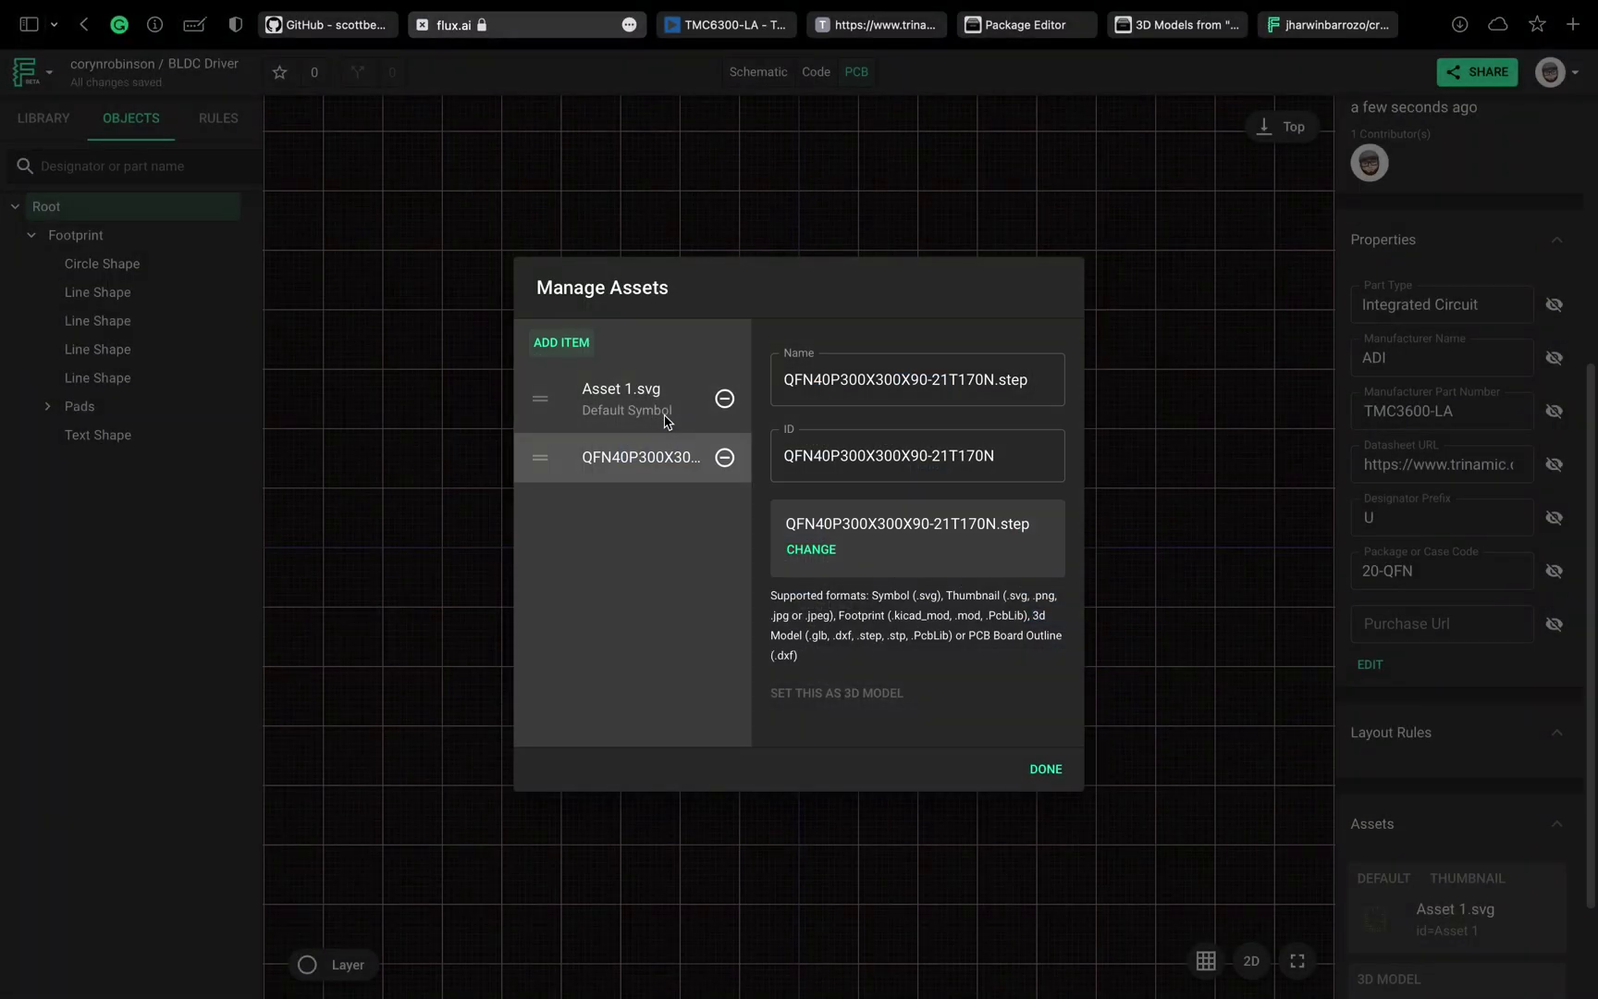
pyautogui.click(1046, 770)
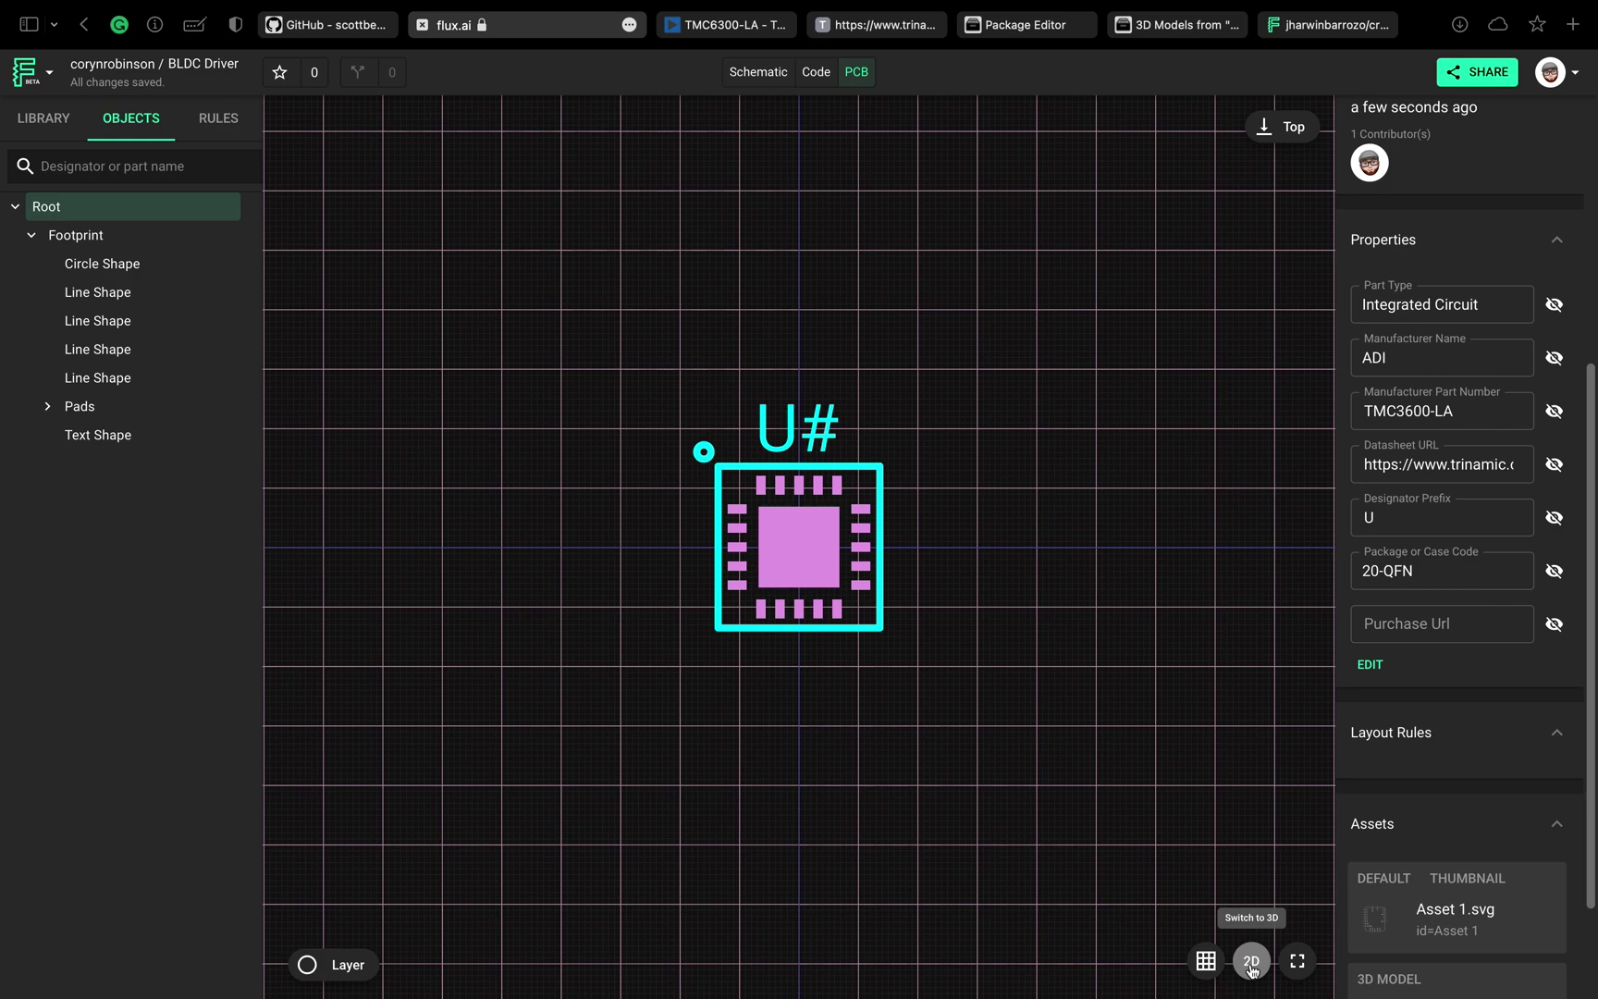
# - Switch the PCB view to 3D and add a Model object under Root
pyautogui.click(1251, 961)
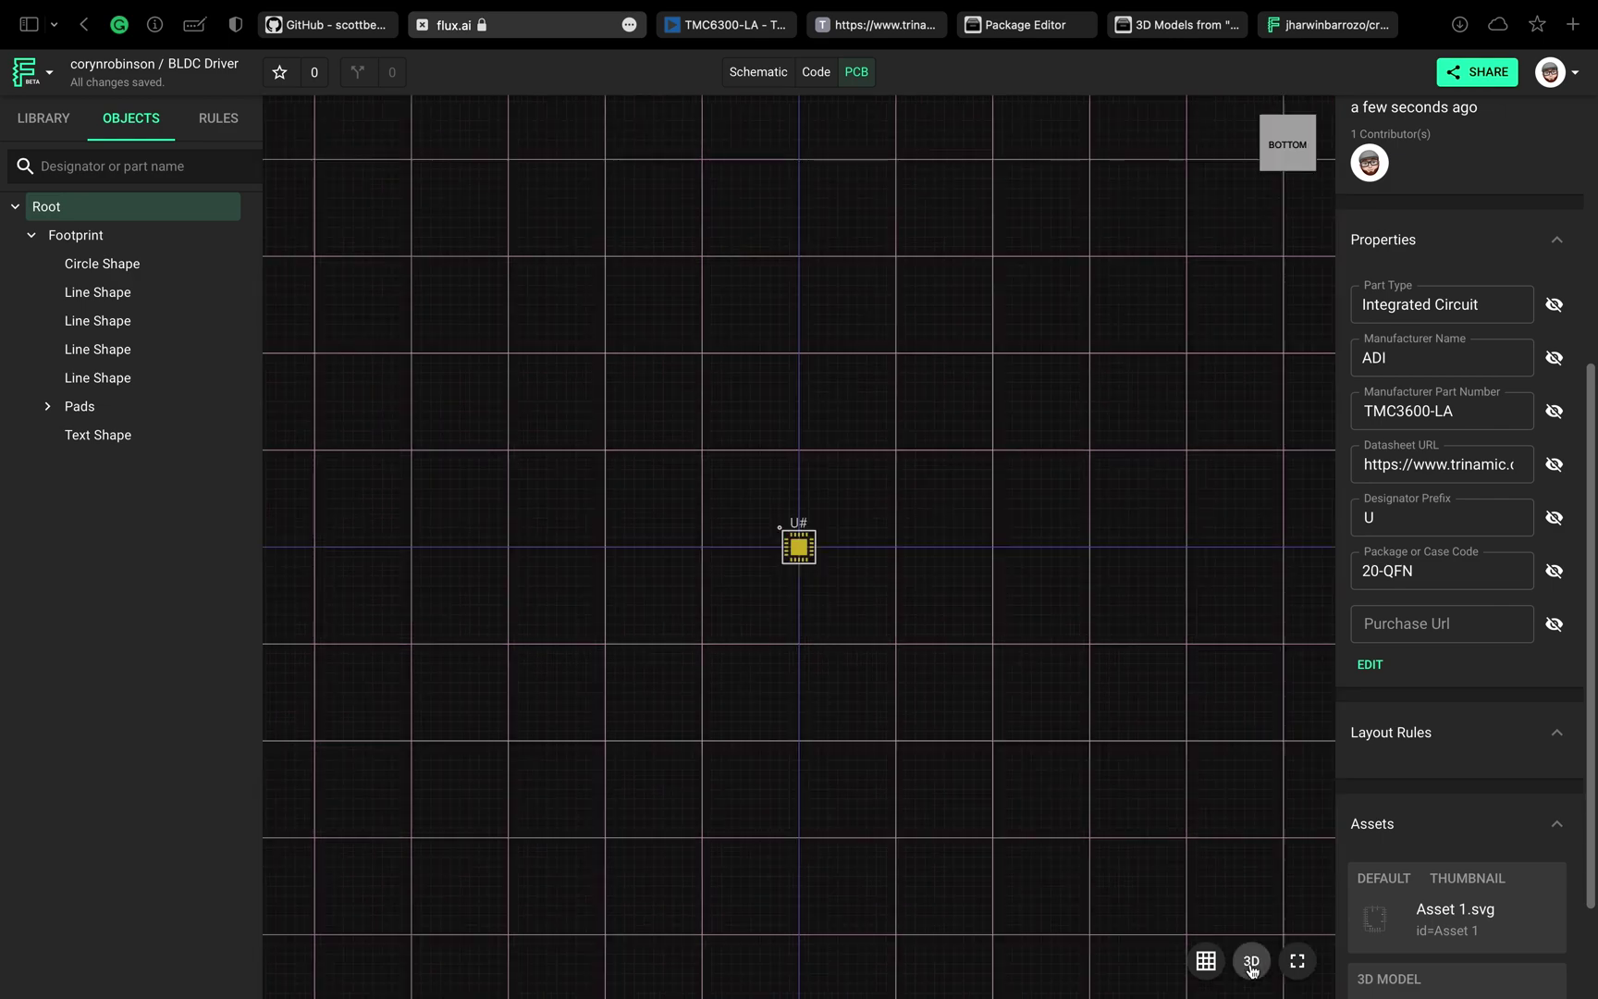
pyautogui.click(1297, 962)
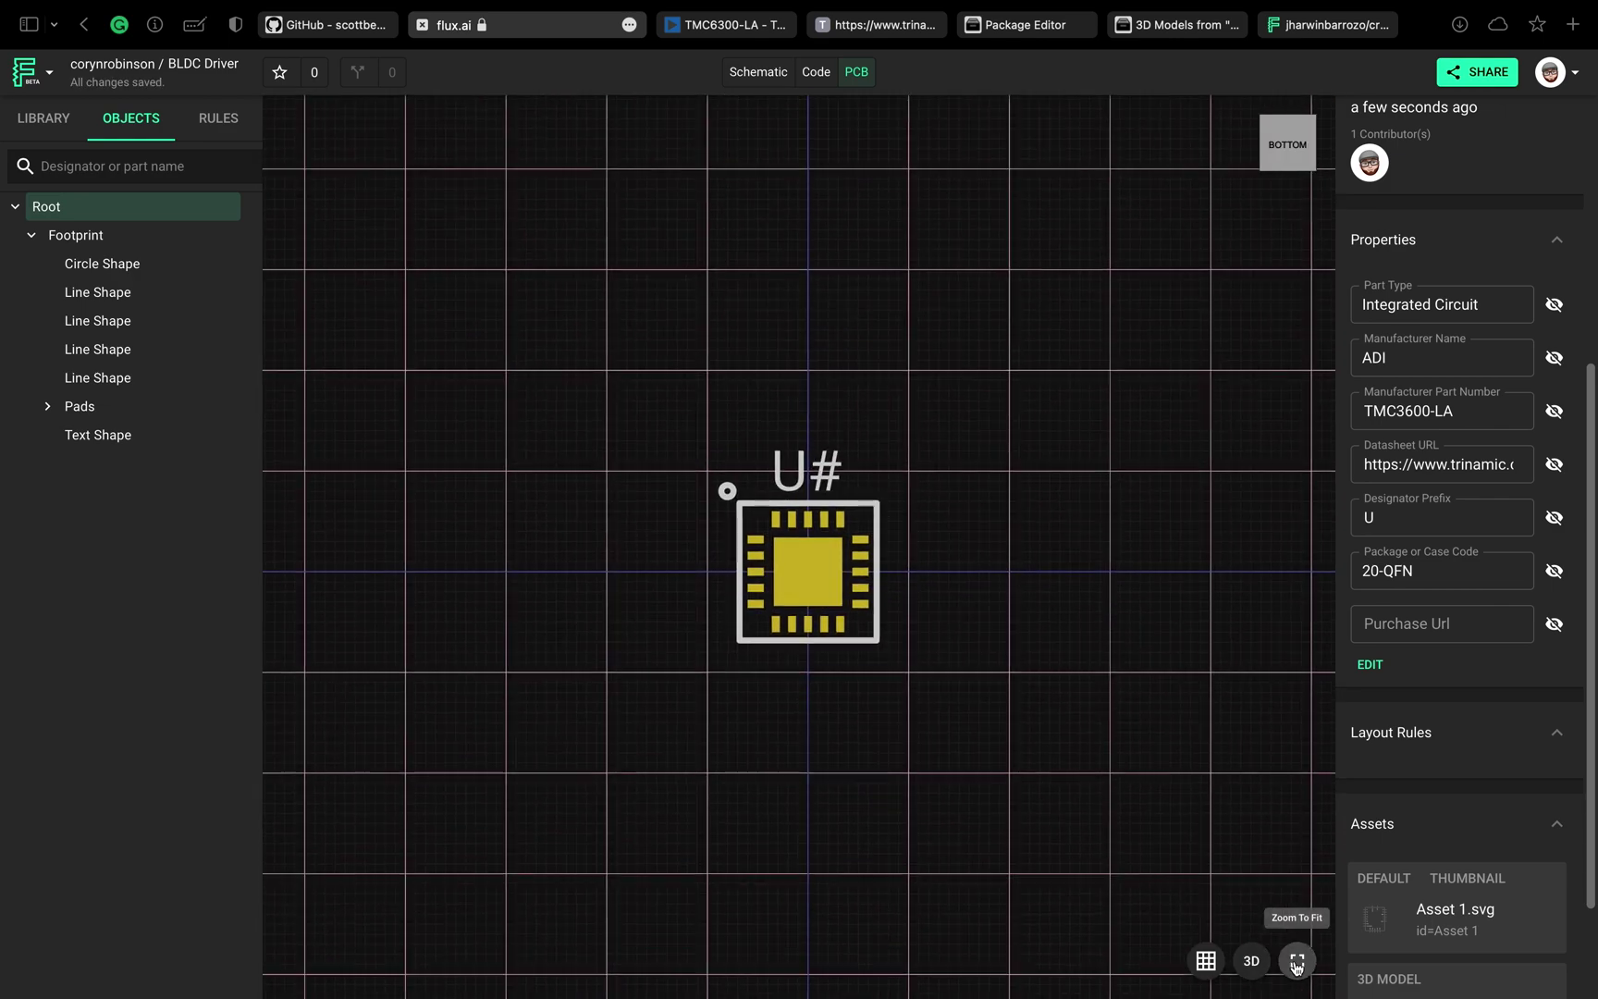
pyautogui.moveTo(1102, 828); pyautogui.dragTo(1014, 714)
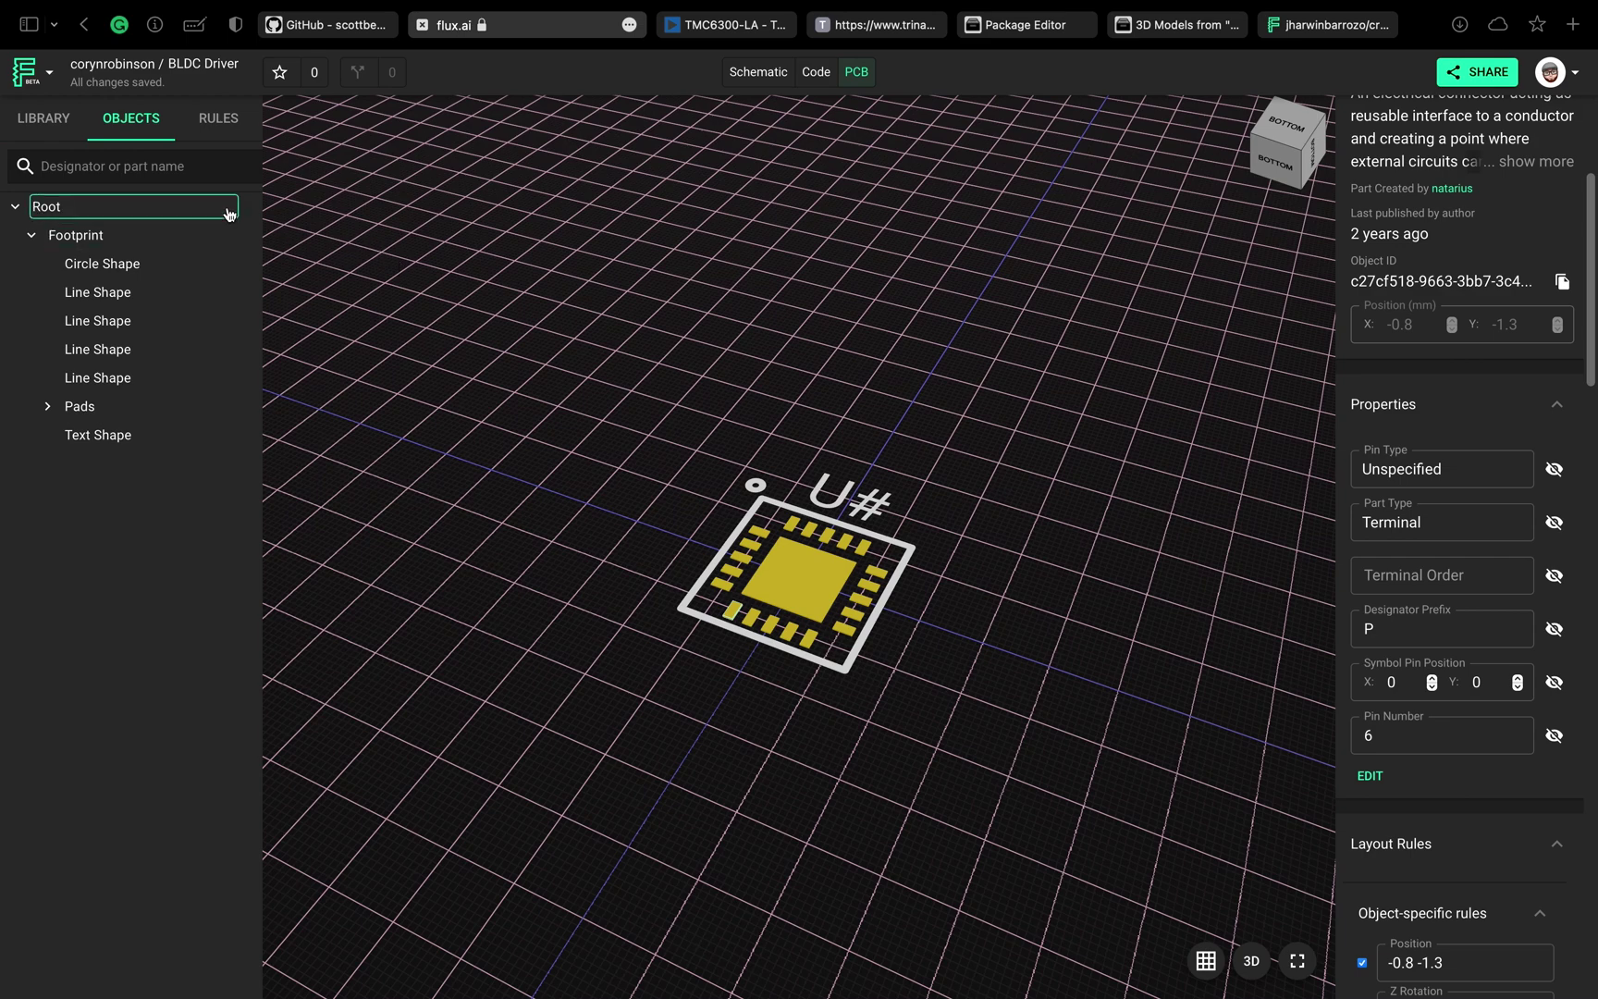
pyautogui.click(32, 235)
pyautogui.click(130, 217)
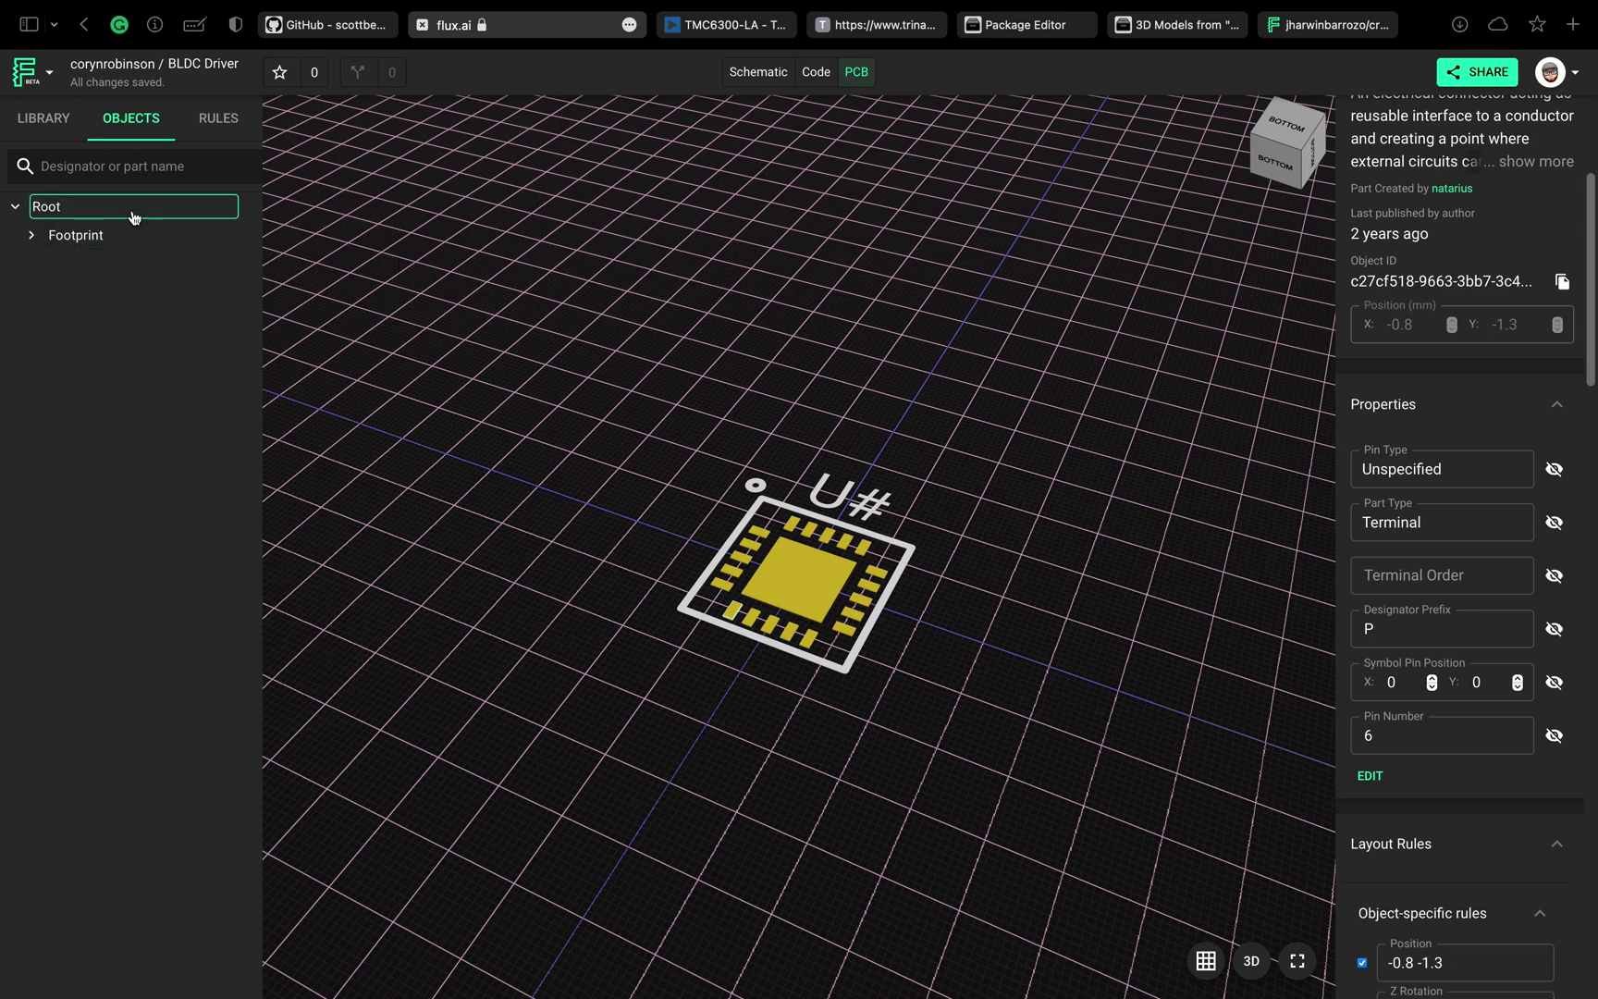
pyautogui.rightClick(511, 308)
pyautogui.moveTo(673, 339)
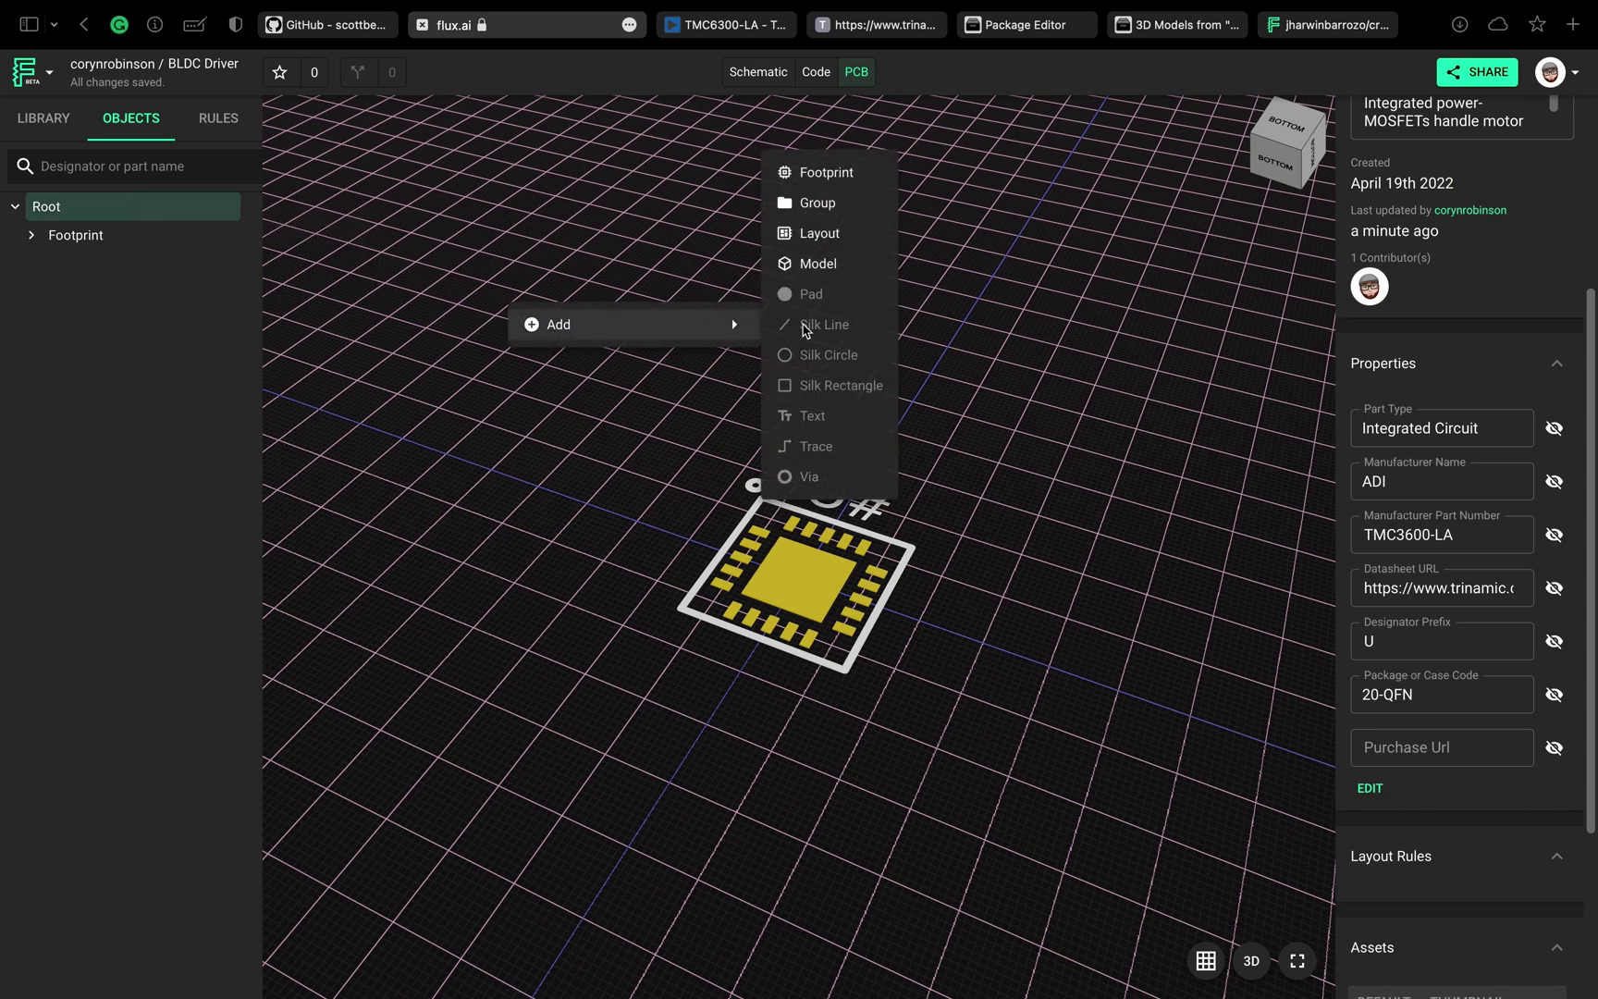
pyautogui.click(817, 268)
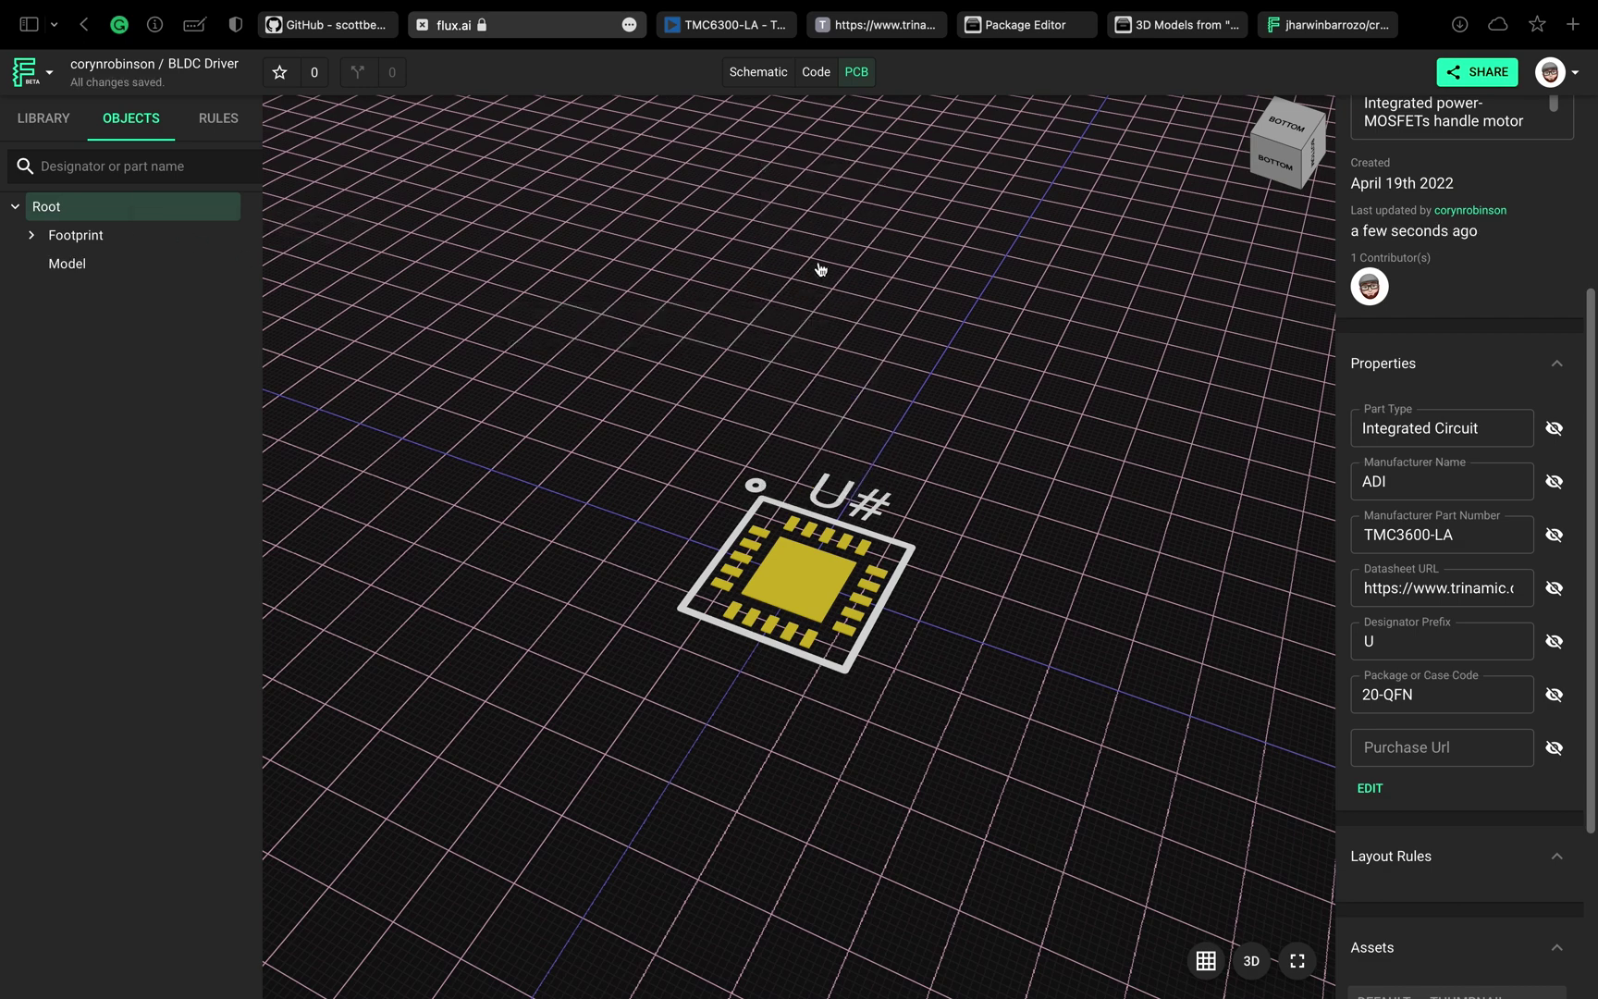
# - Add an Asset layout rule to the Model object, set it to QFN40P300X300X90-21T170N and inspect the placed package
pyautogui.click(187, 268)
pyautogui.click(1370, 245)
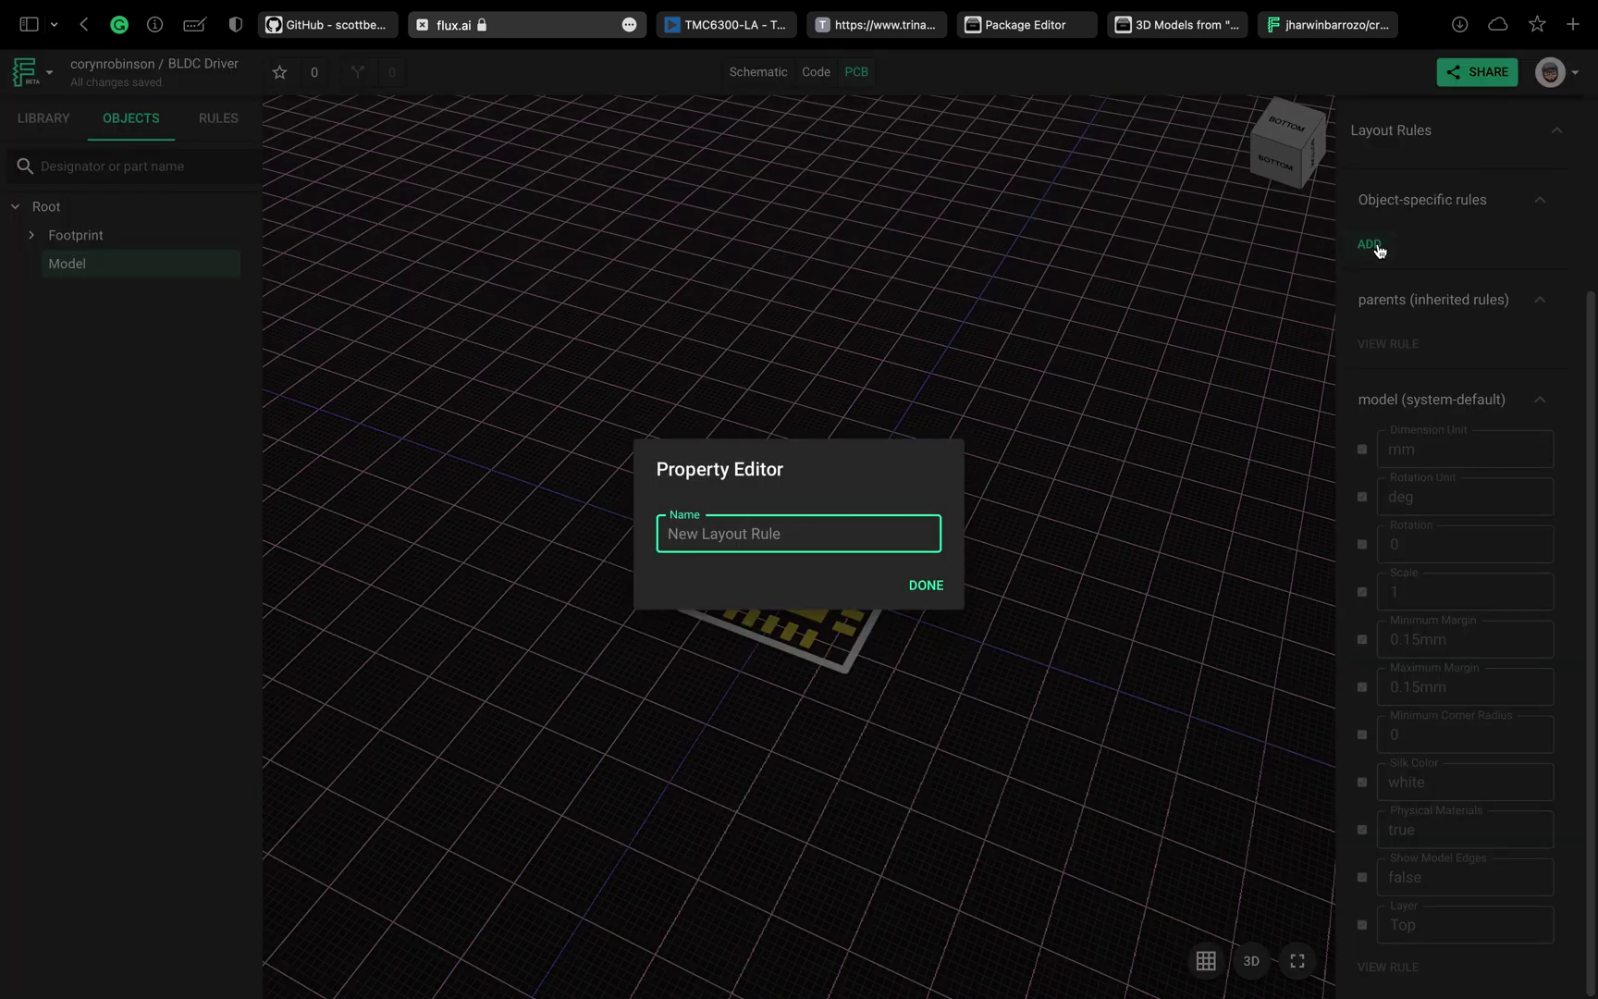
pyautogui.write('asset')
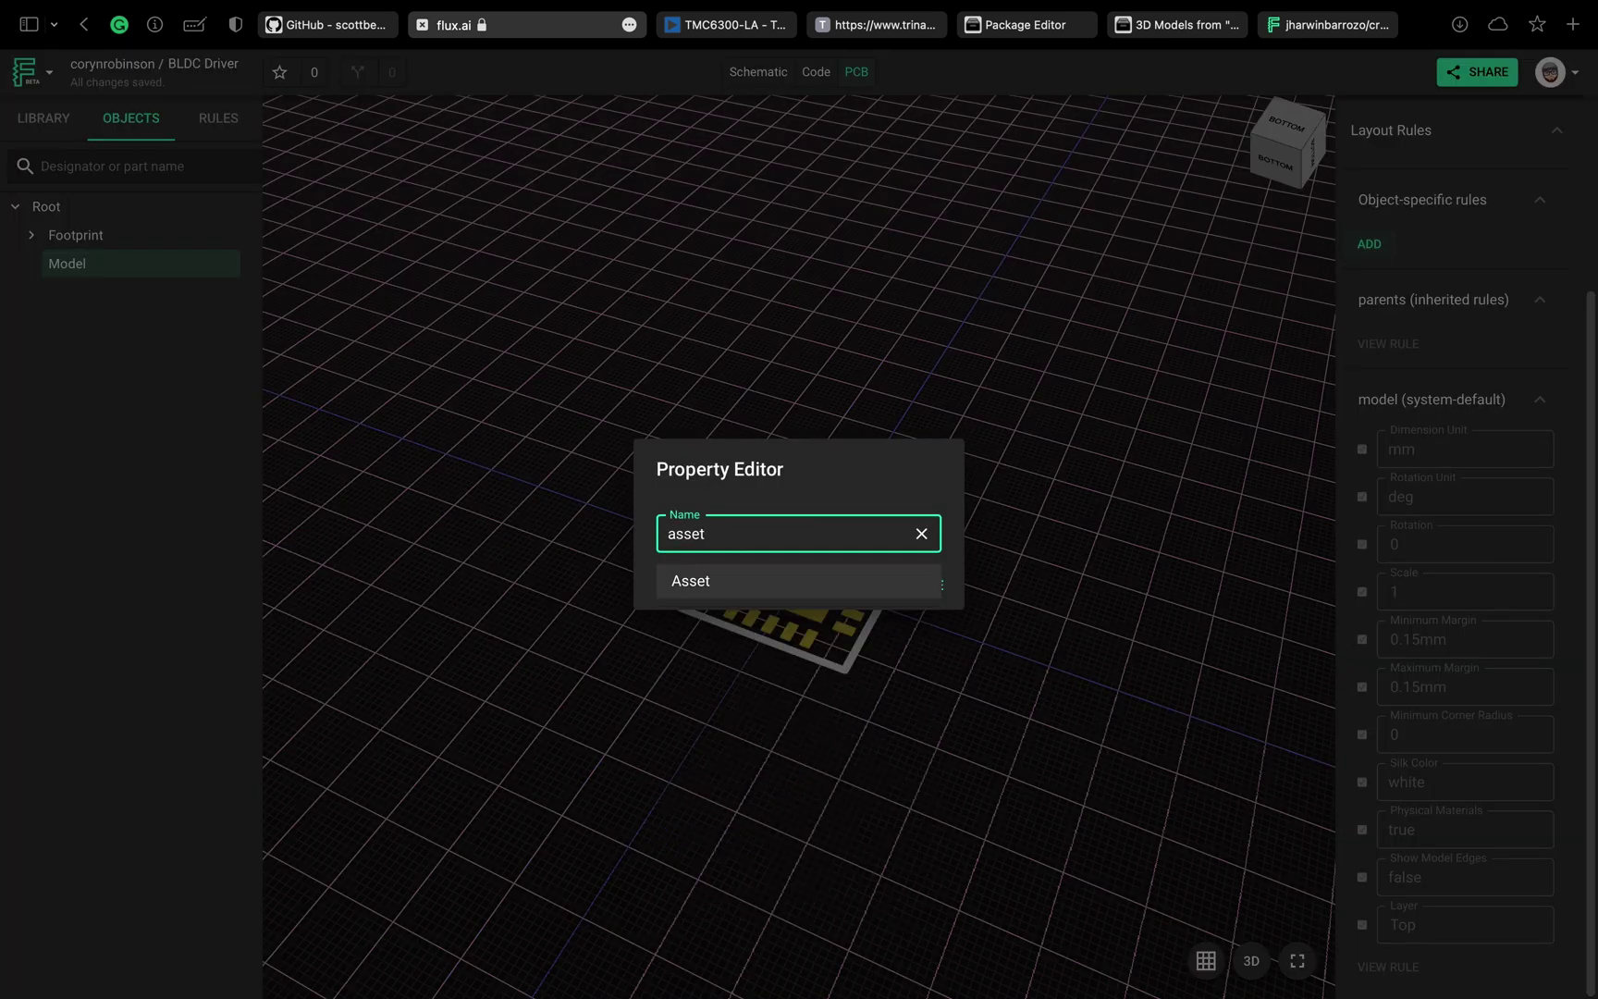
pyautogui.press('Return')
pyautogui.click(948, 582)
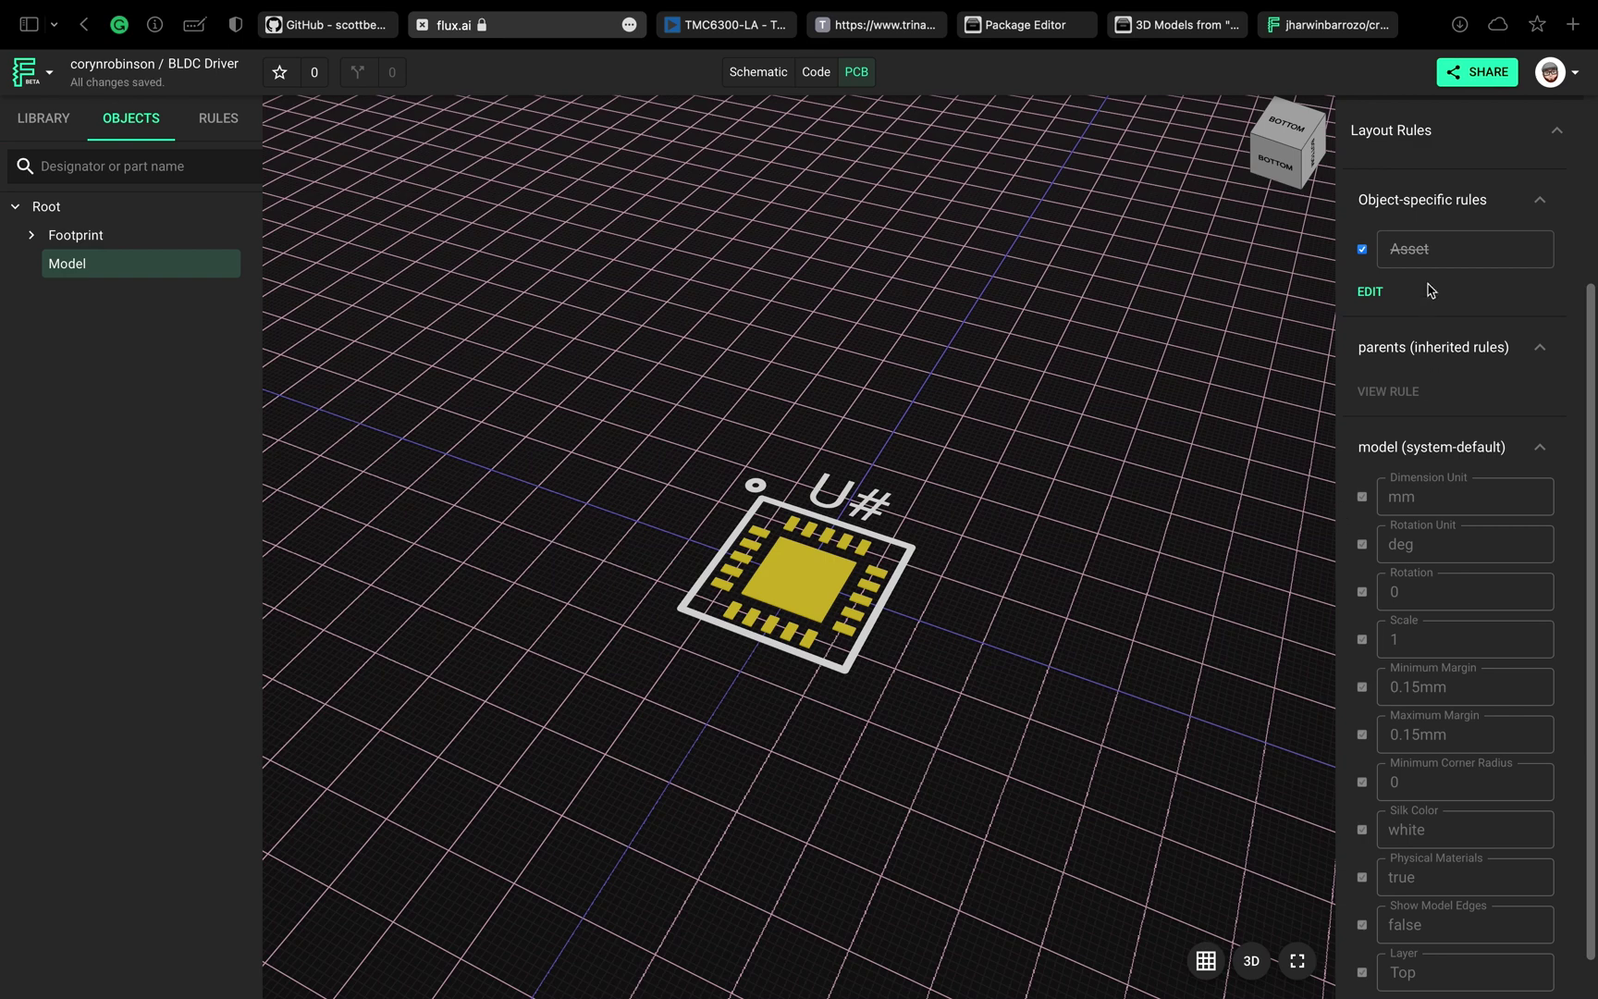
pyautogui.click(1432, 249)
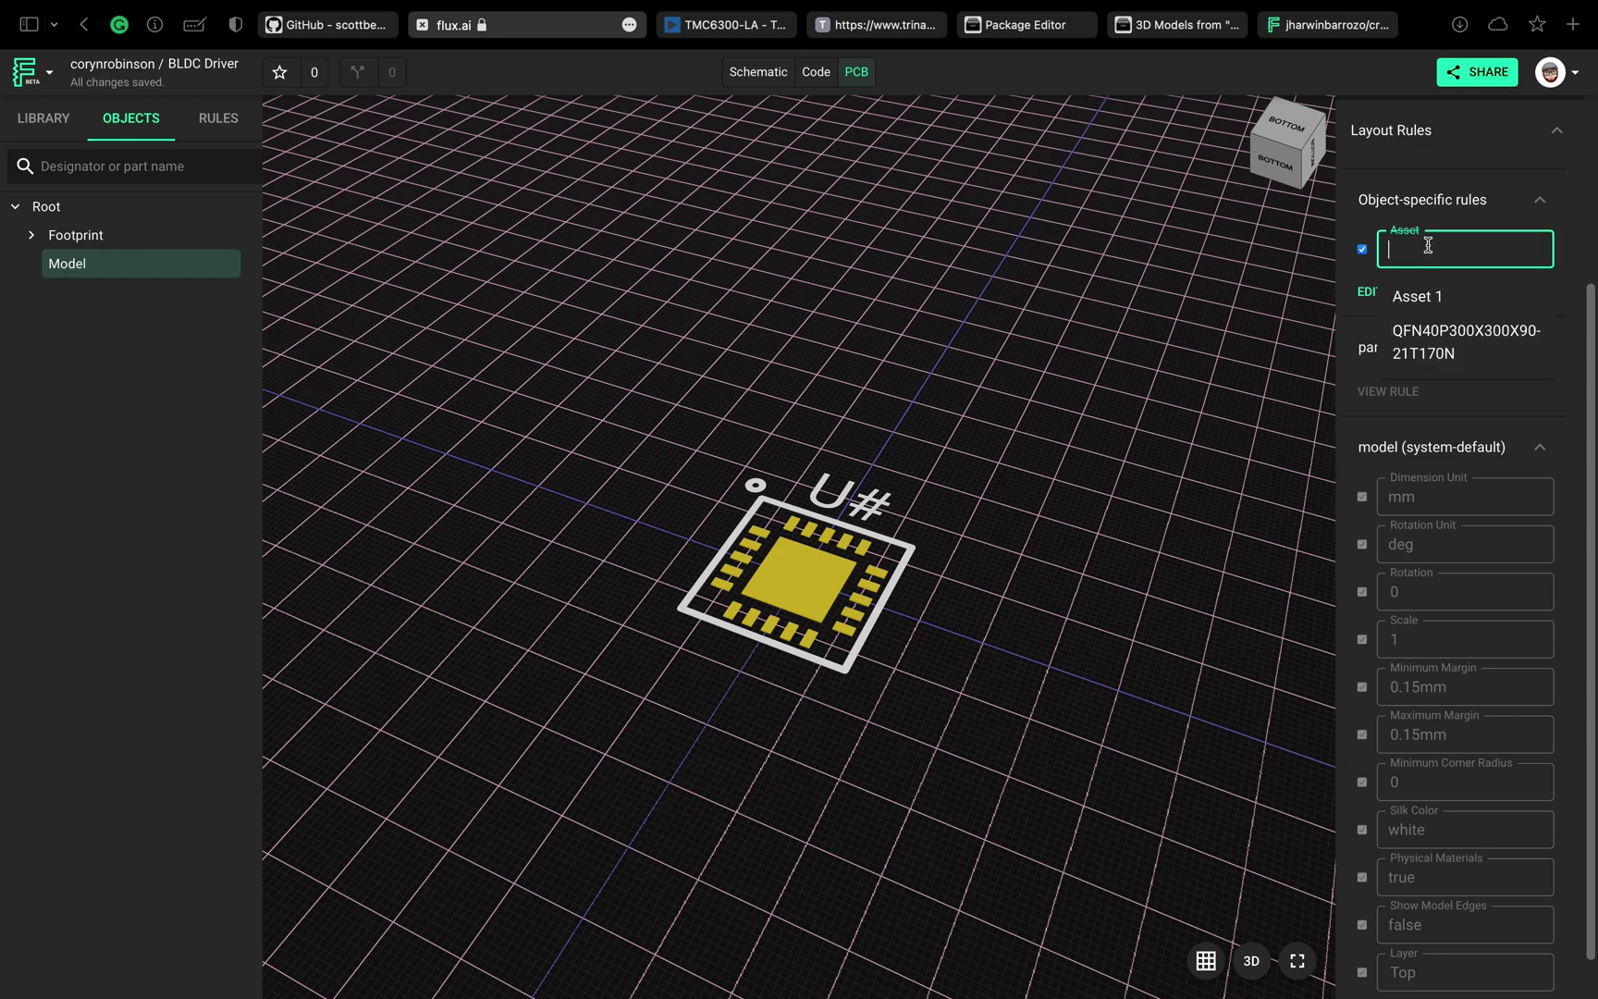
pyautogui.click(1461, 349)
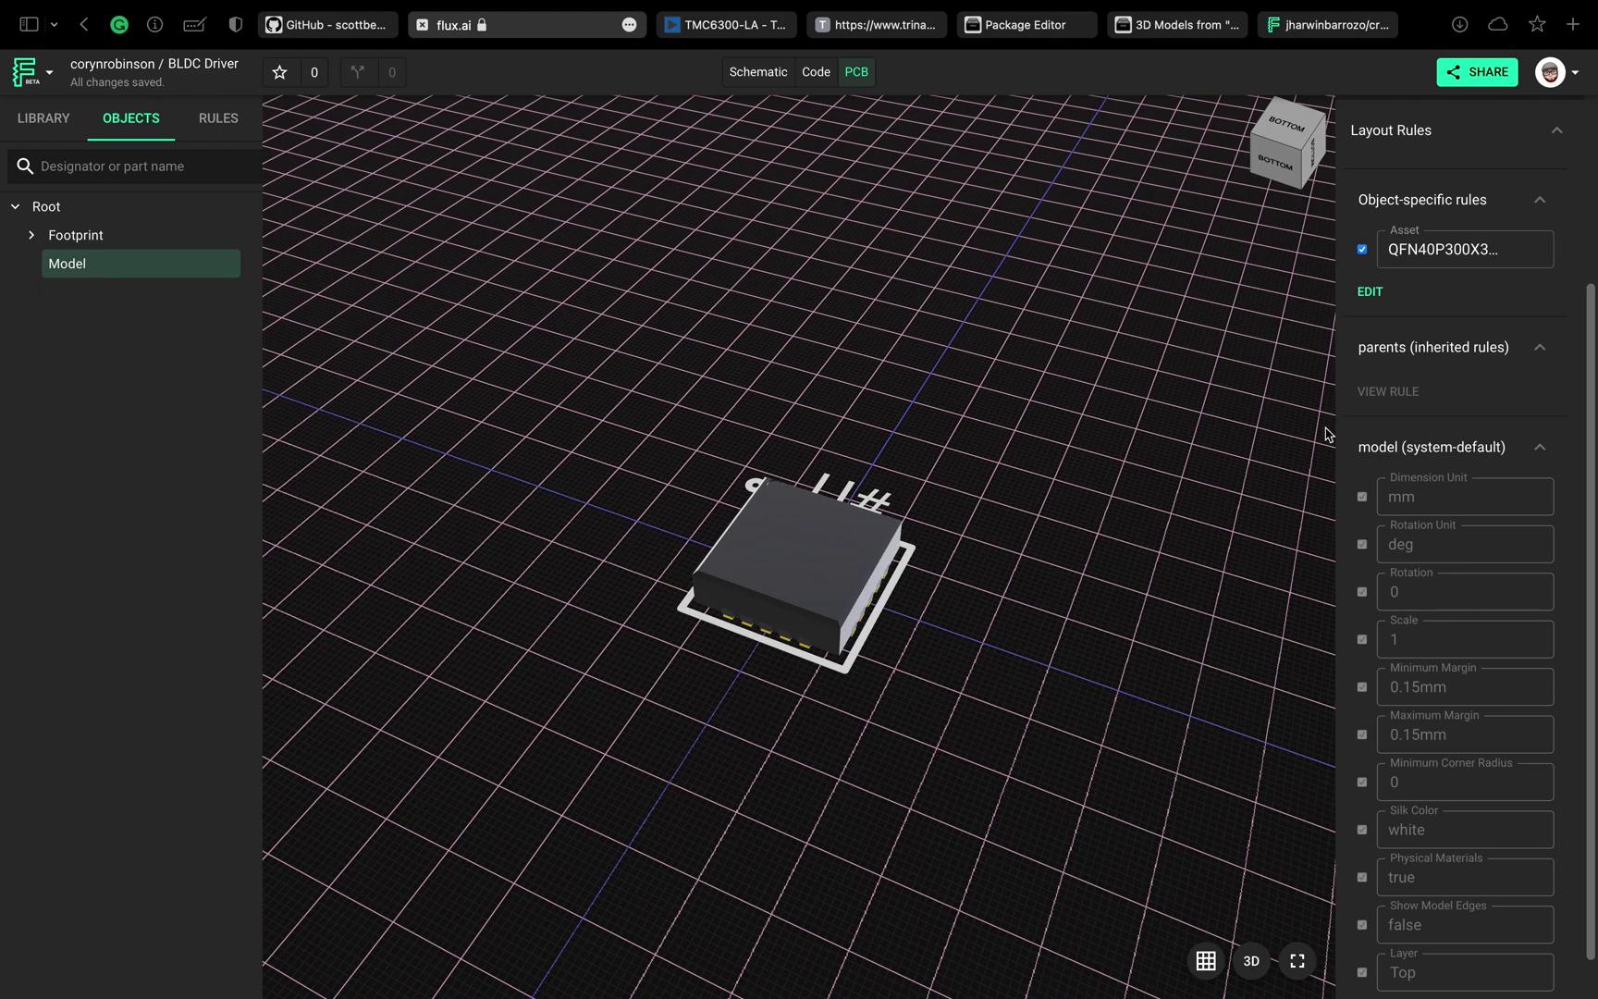
pyautogui.moveTo(479, 579); pyautogui.dragTo(948, 764)
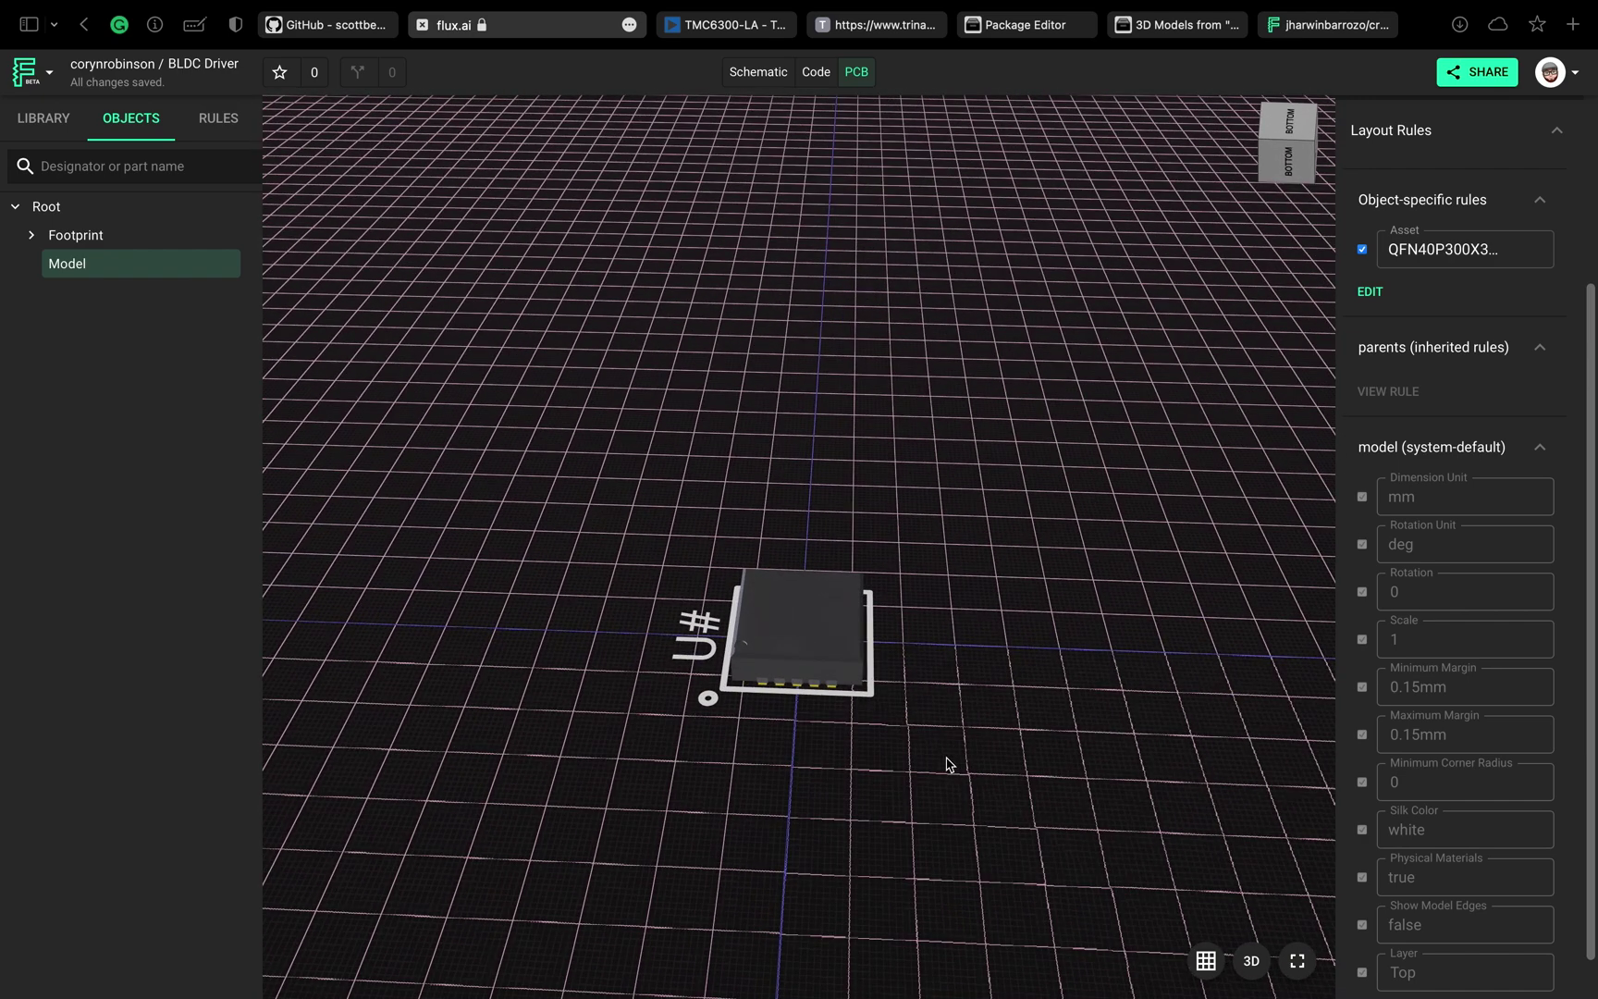
# - Return the PCB view to 2D and publish the BLDC Driver part to the library
pyautogui.click(1252, 961)
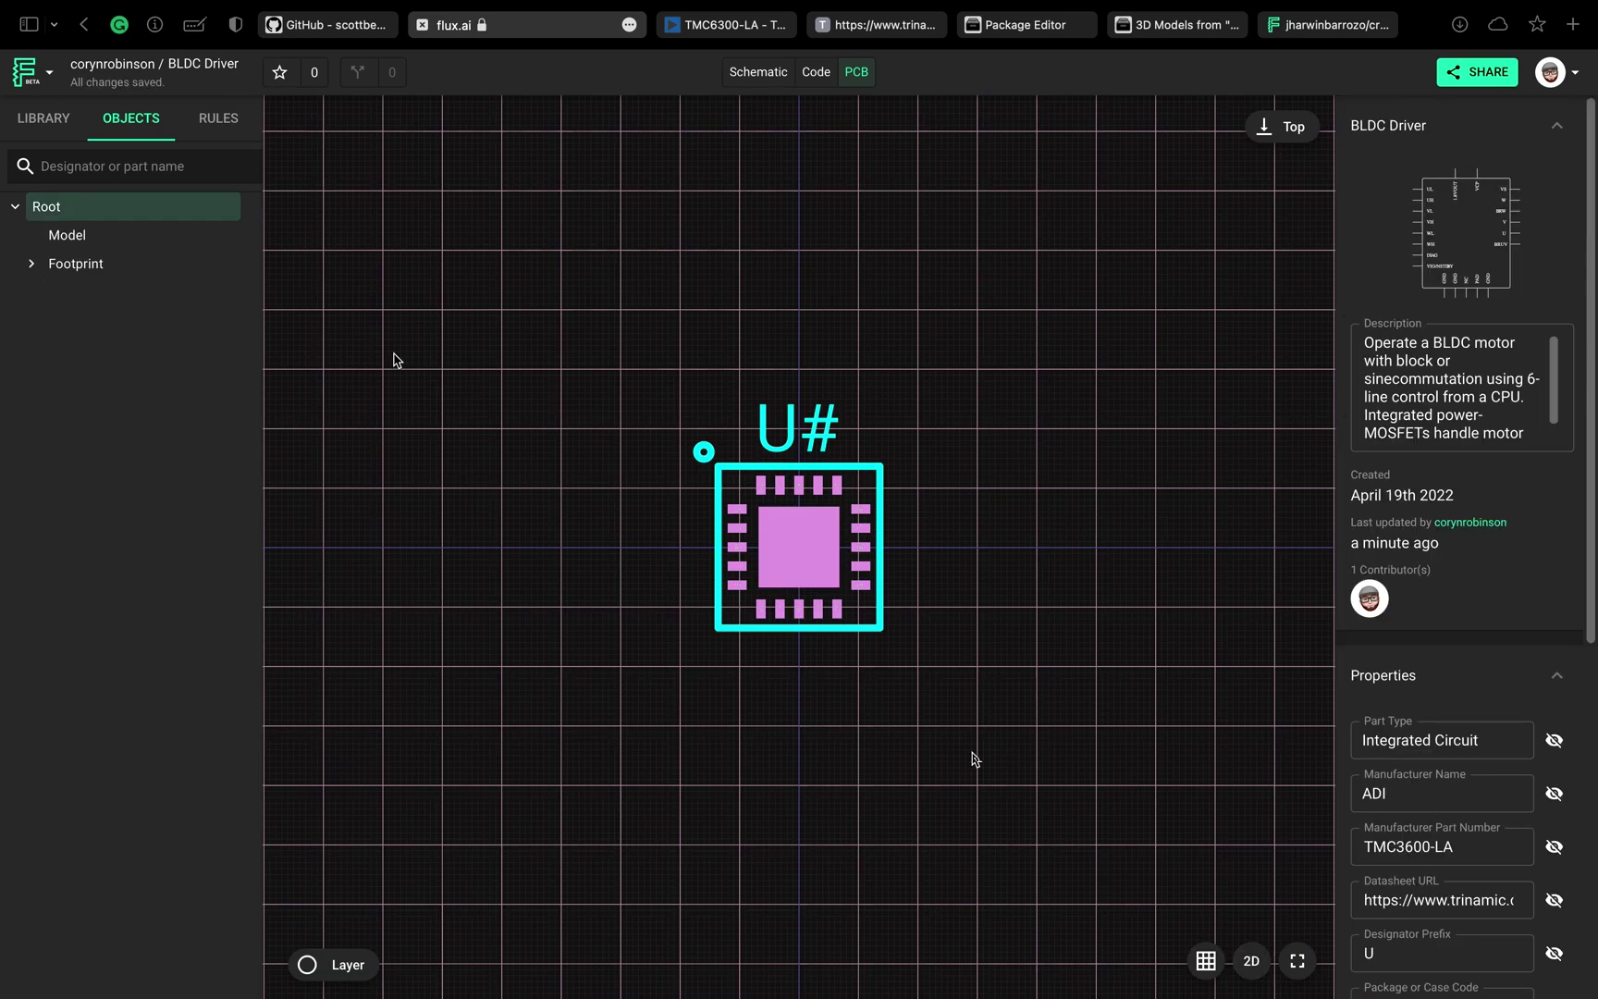
pyautogui.click(28, 71)
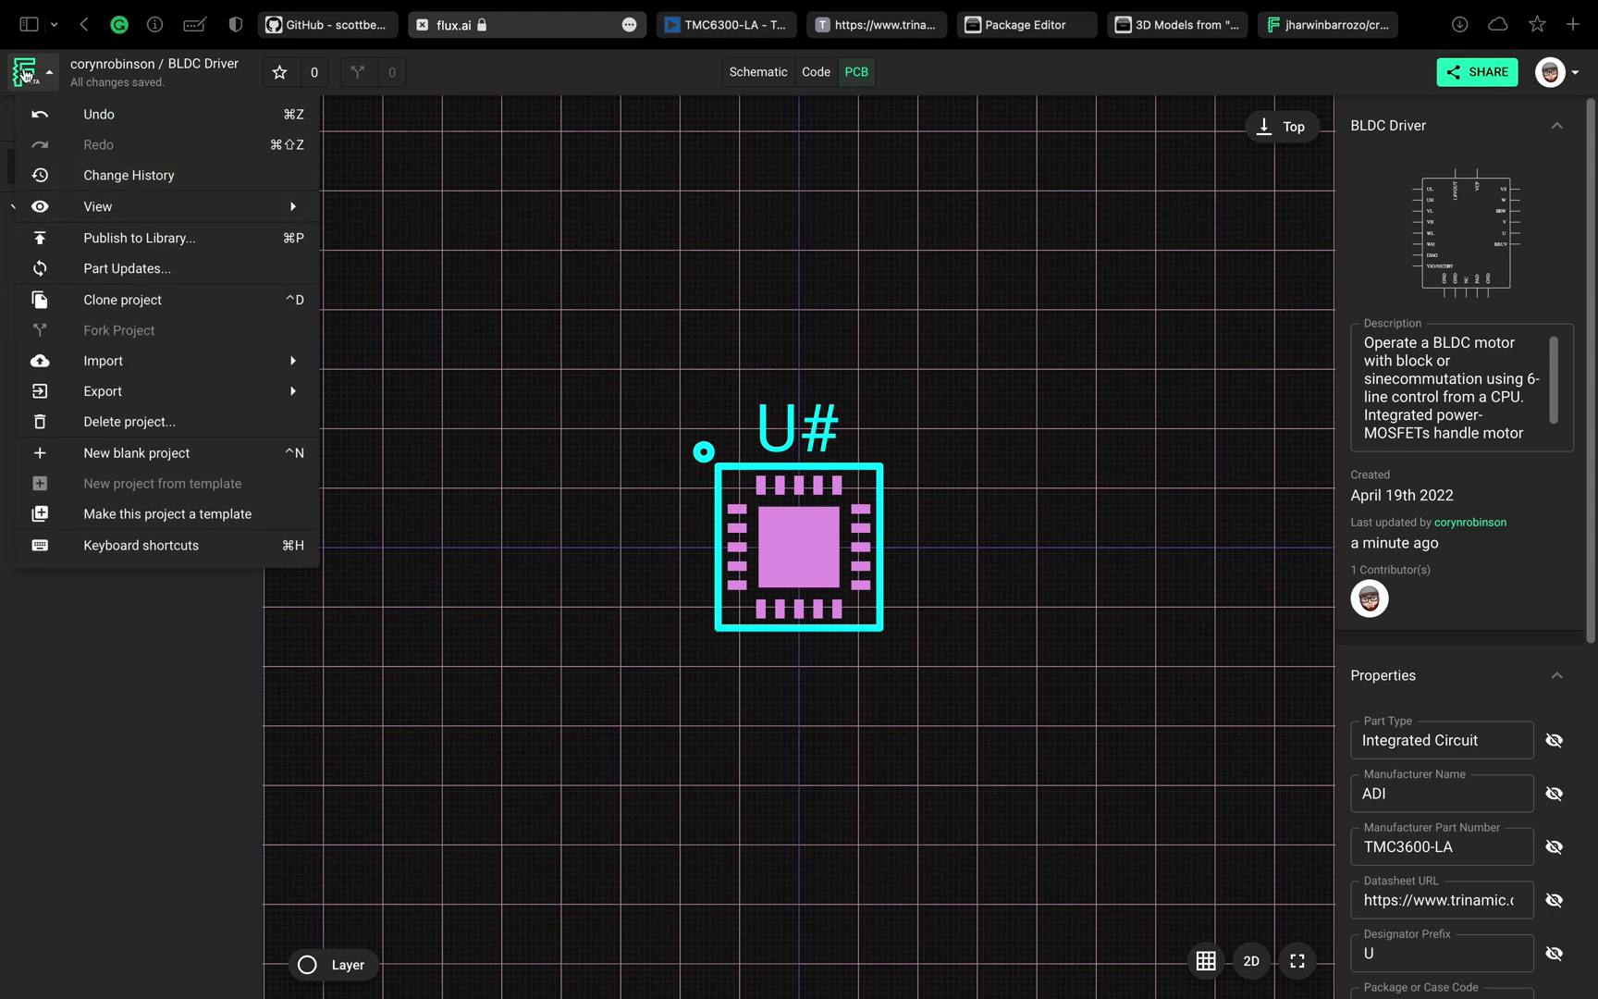
pyautogui.click(155, 247)
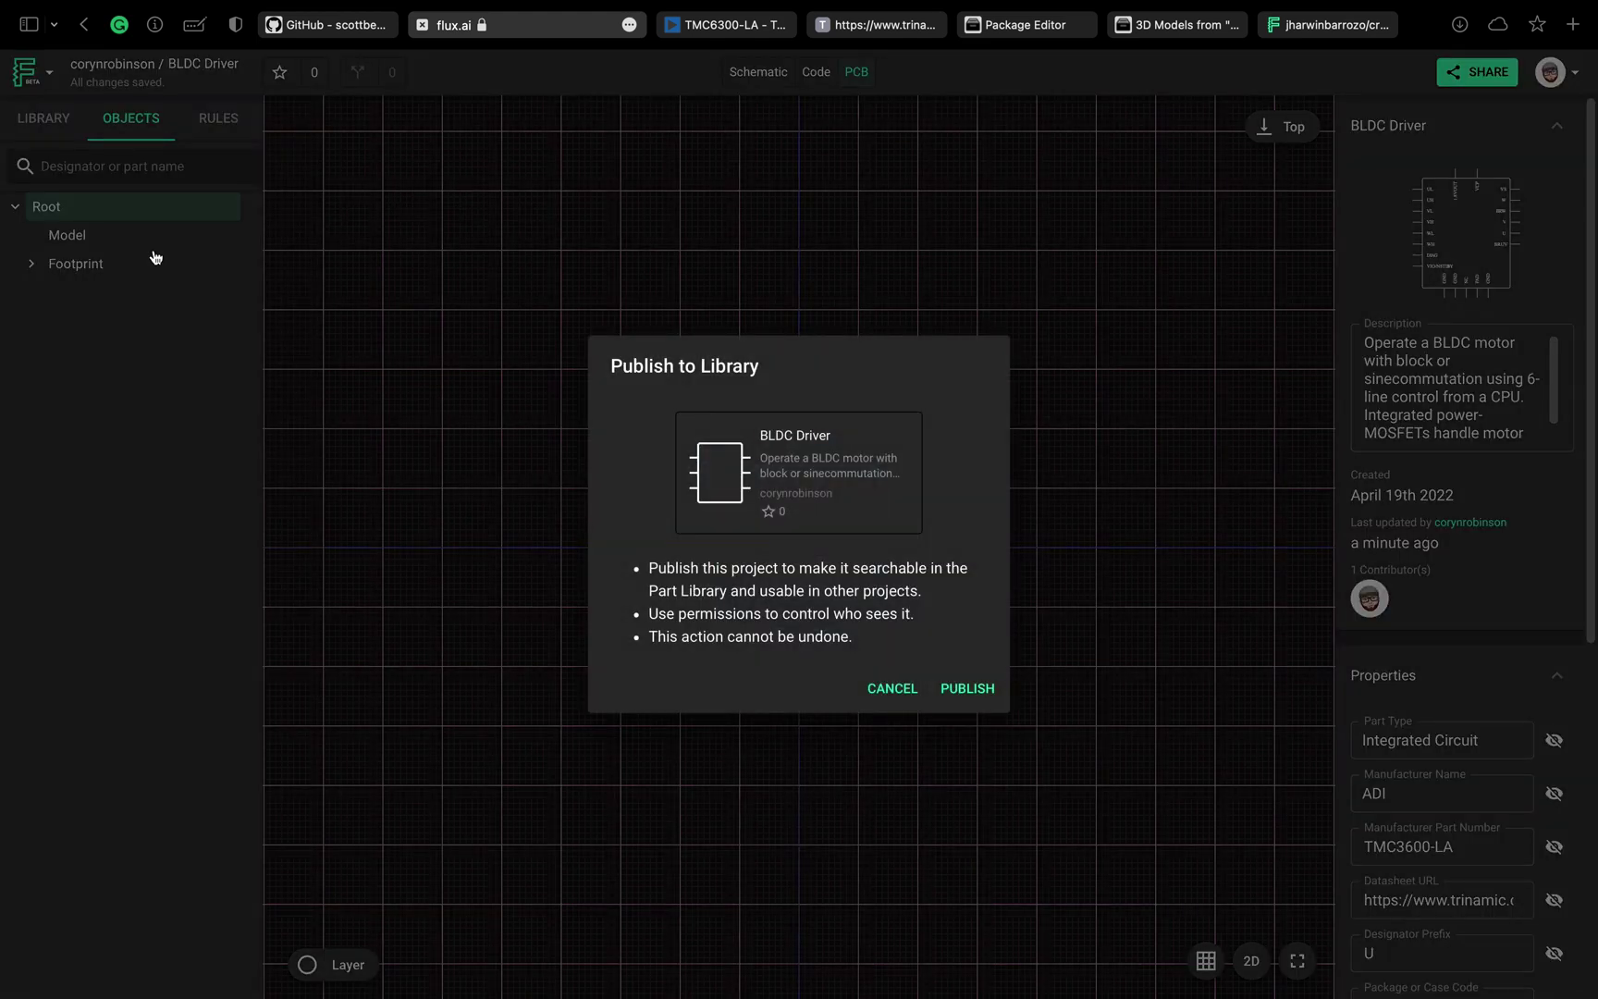
pyautogui.click(954, 692)
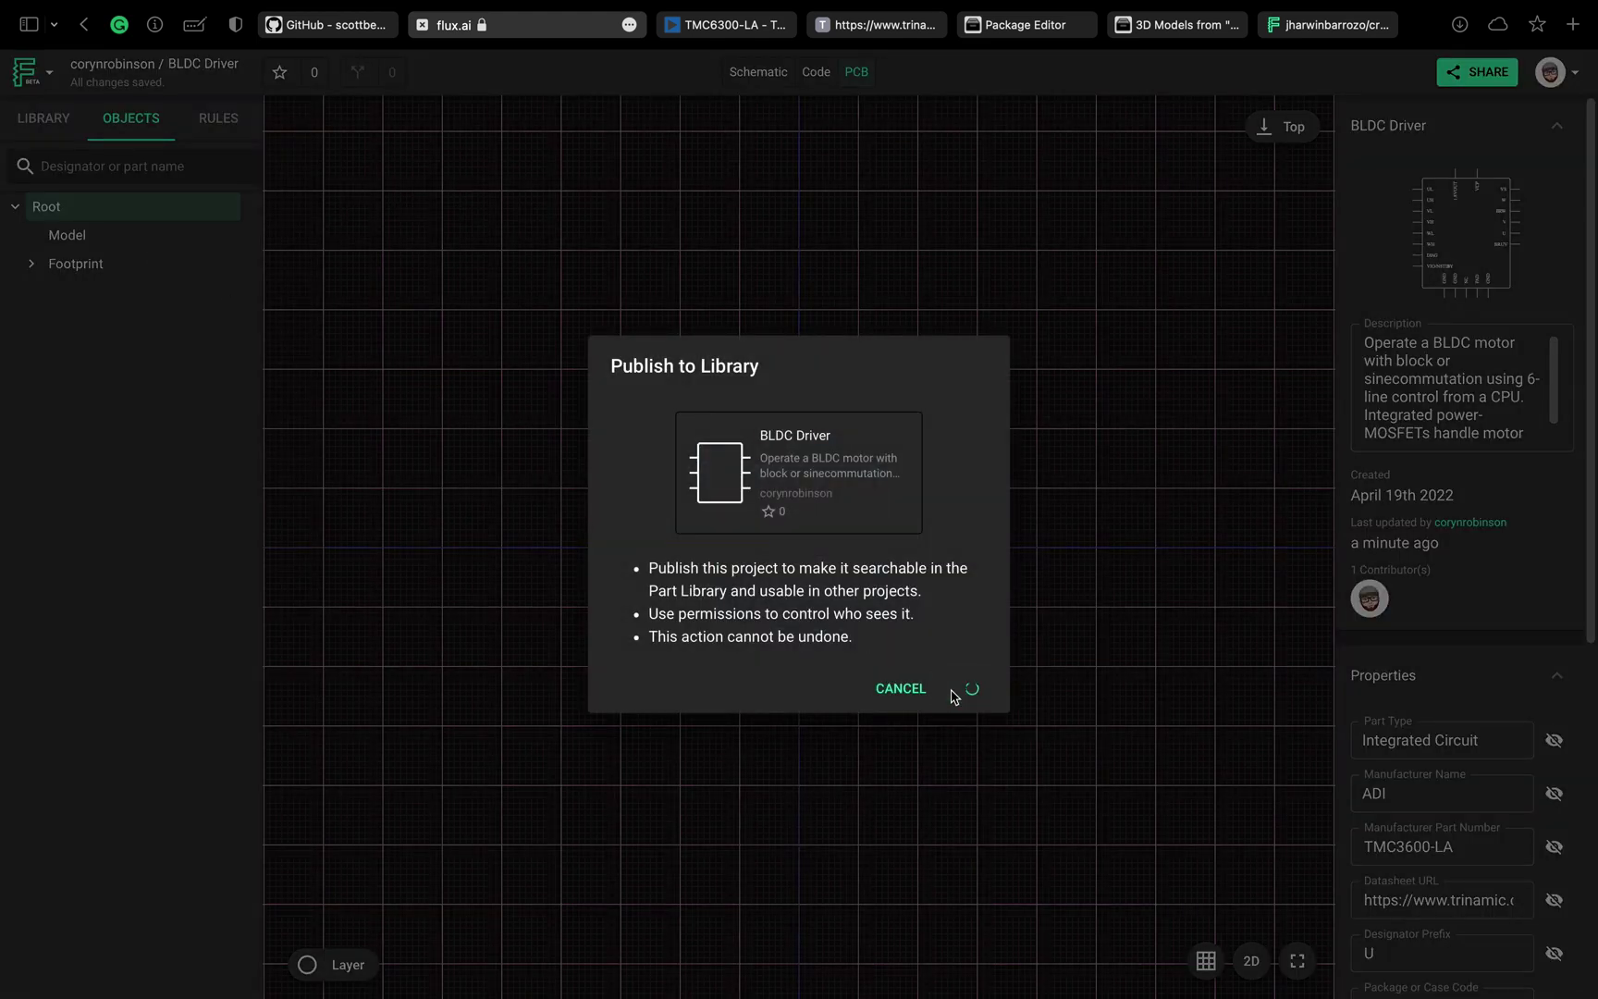